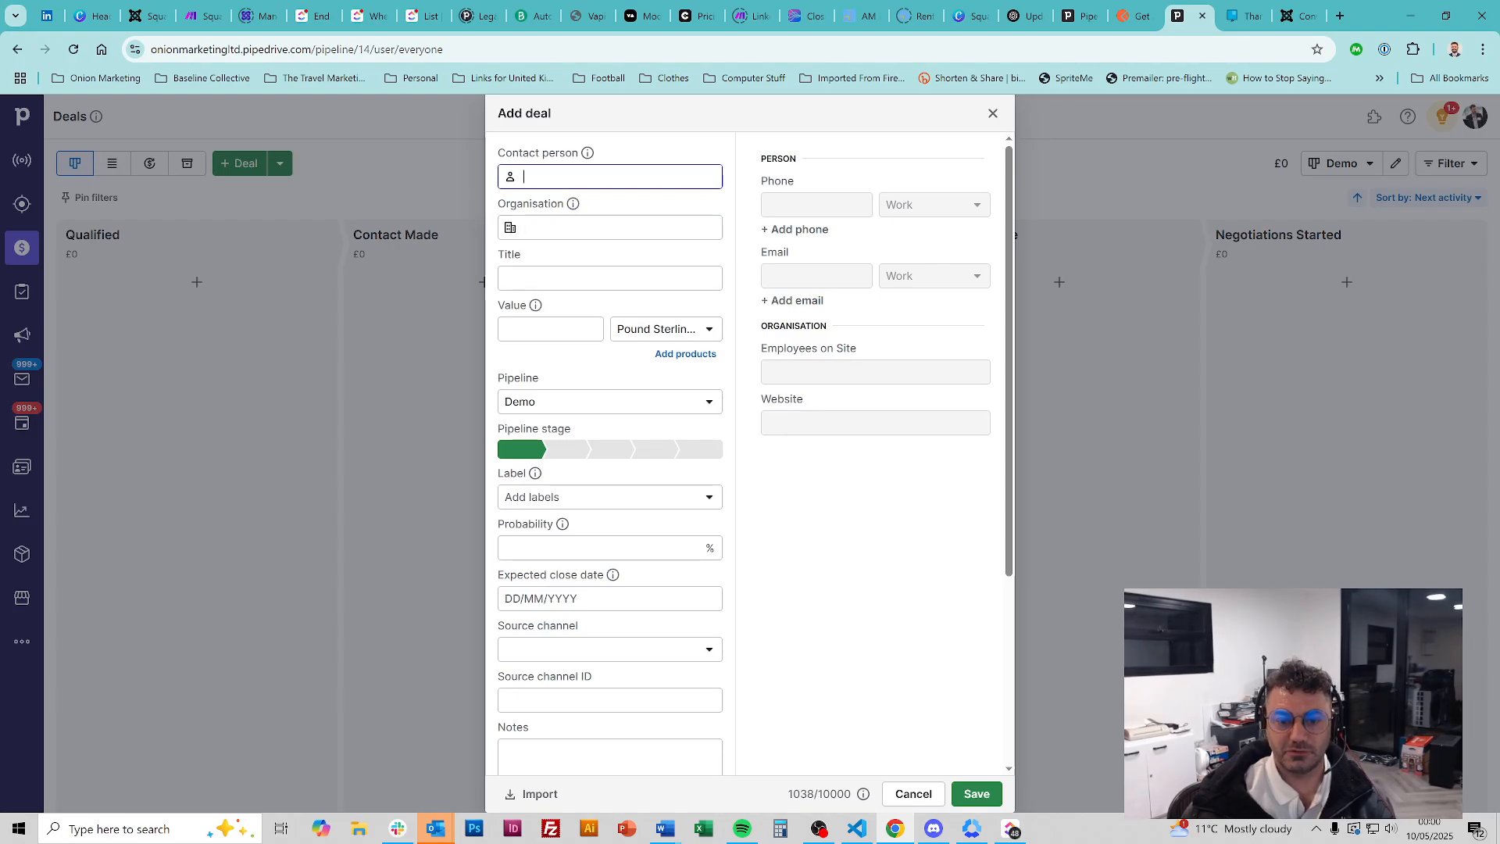
Add a 12000 deal for a new contact at new organisation Bobs Builders, then return to the pipeline board
{"action": "type", "text": "Bob"}
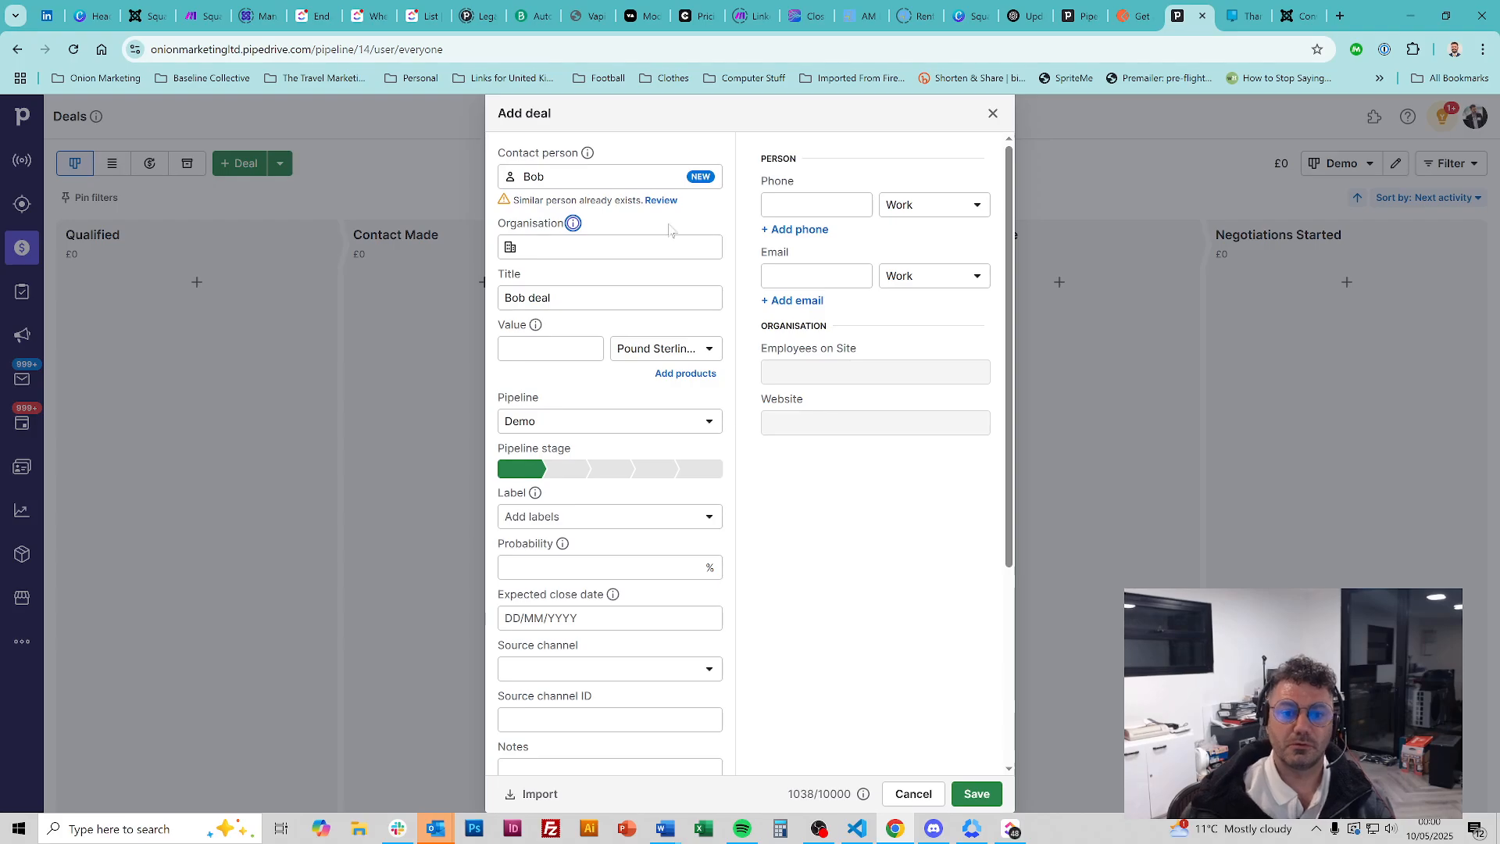
{"action": "key", "text": "Tab"}
{"action": "type", "text": "Bobs Builders"}
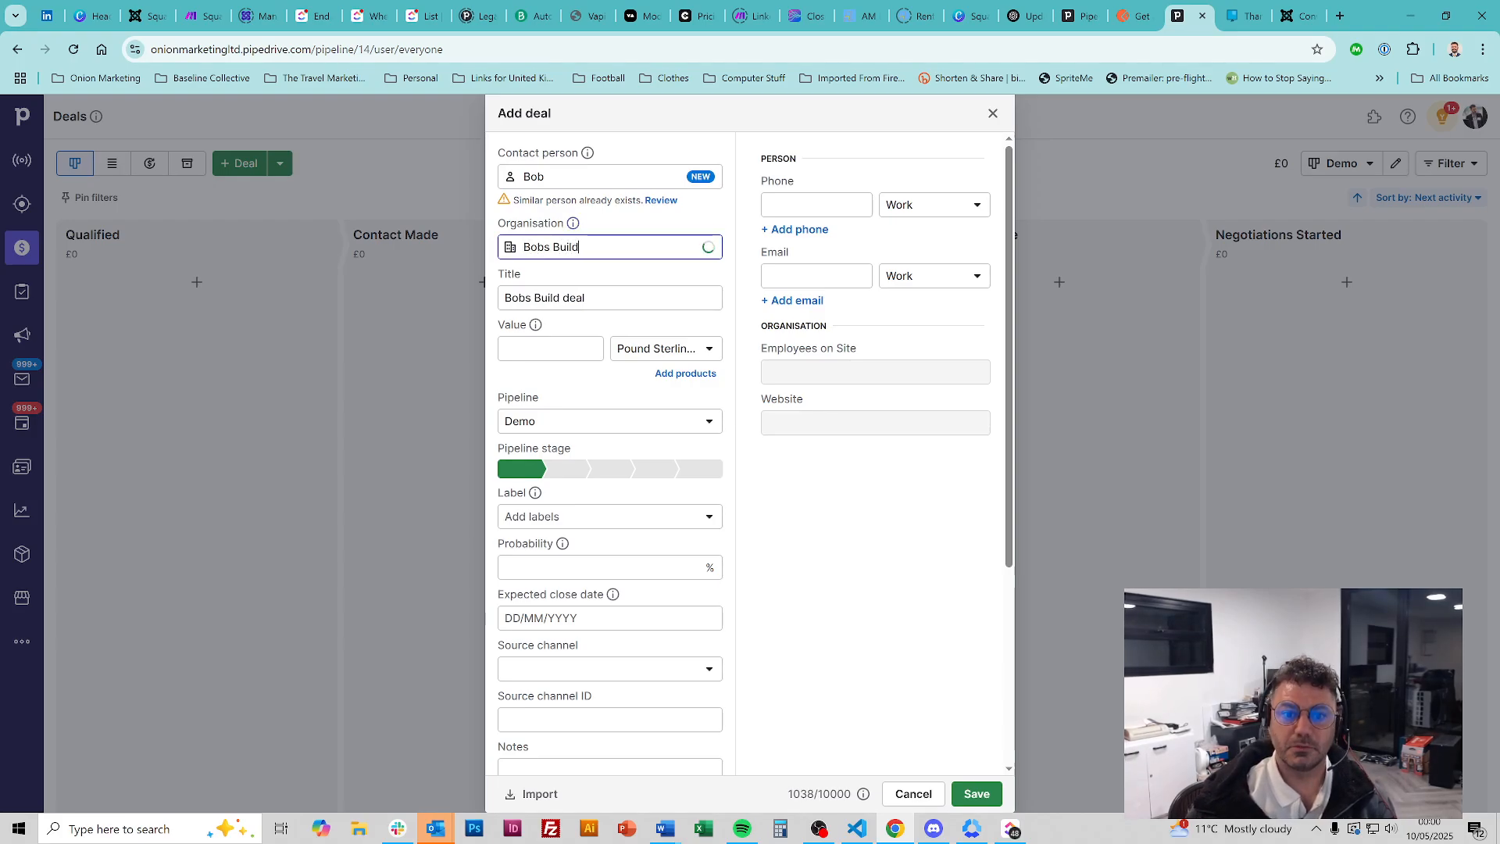
{"action": "left_click", "coordinate": [539, 349]}
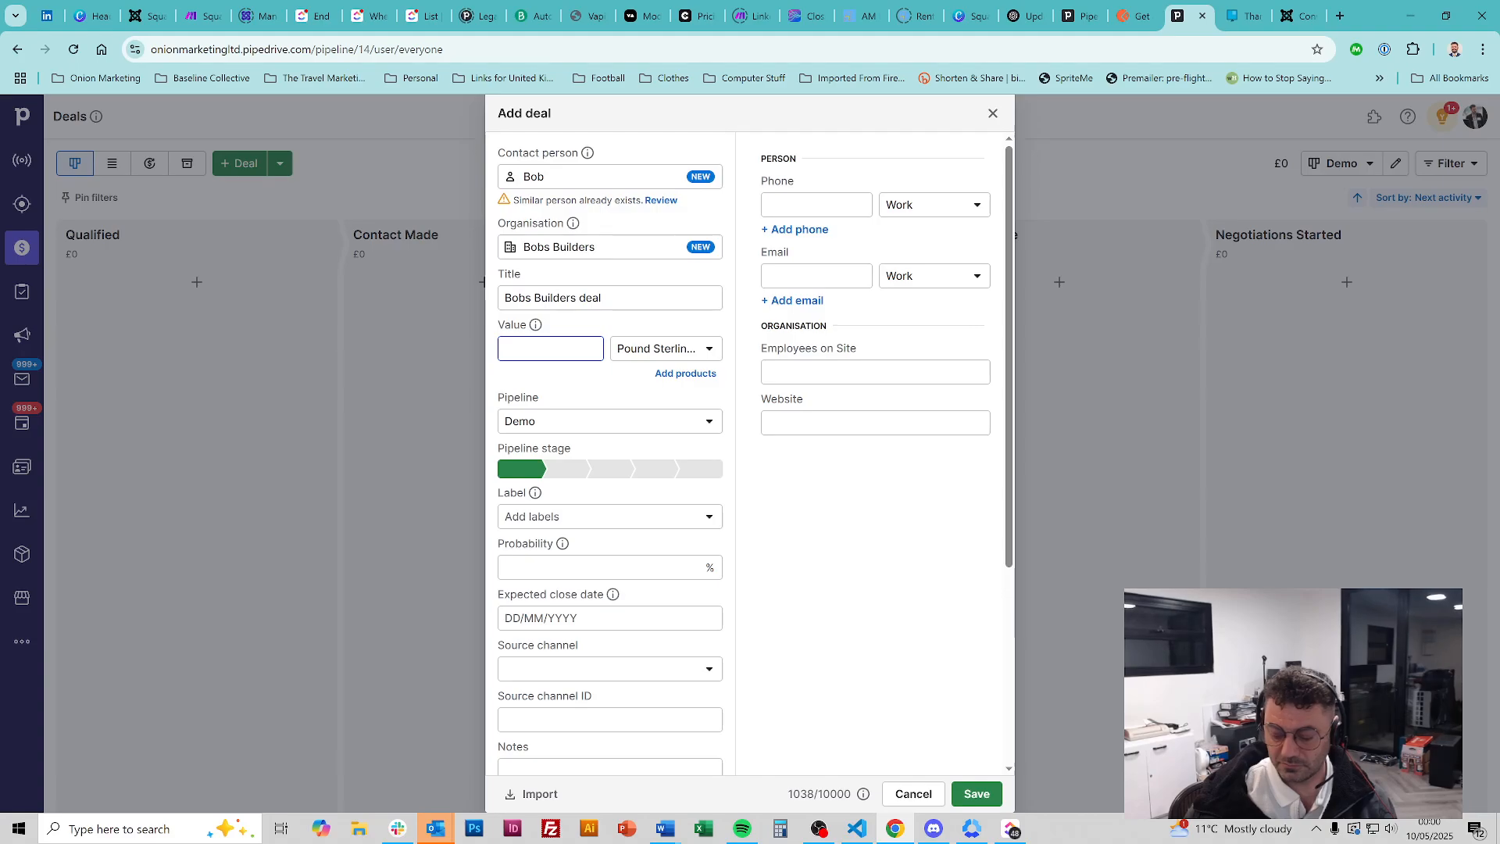
{"action": "type", "text": "12000"}
{"action": "left_click", "coordinate": [977, 793]}
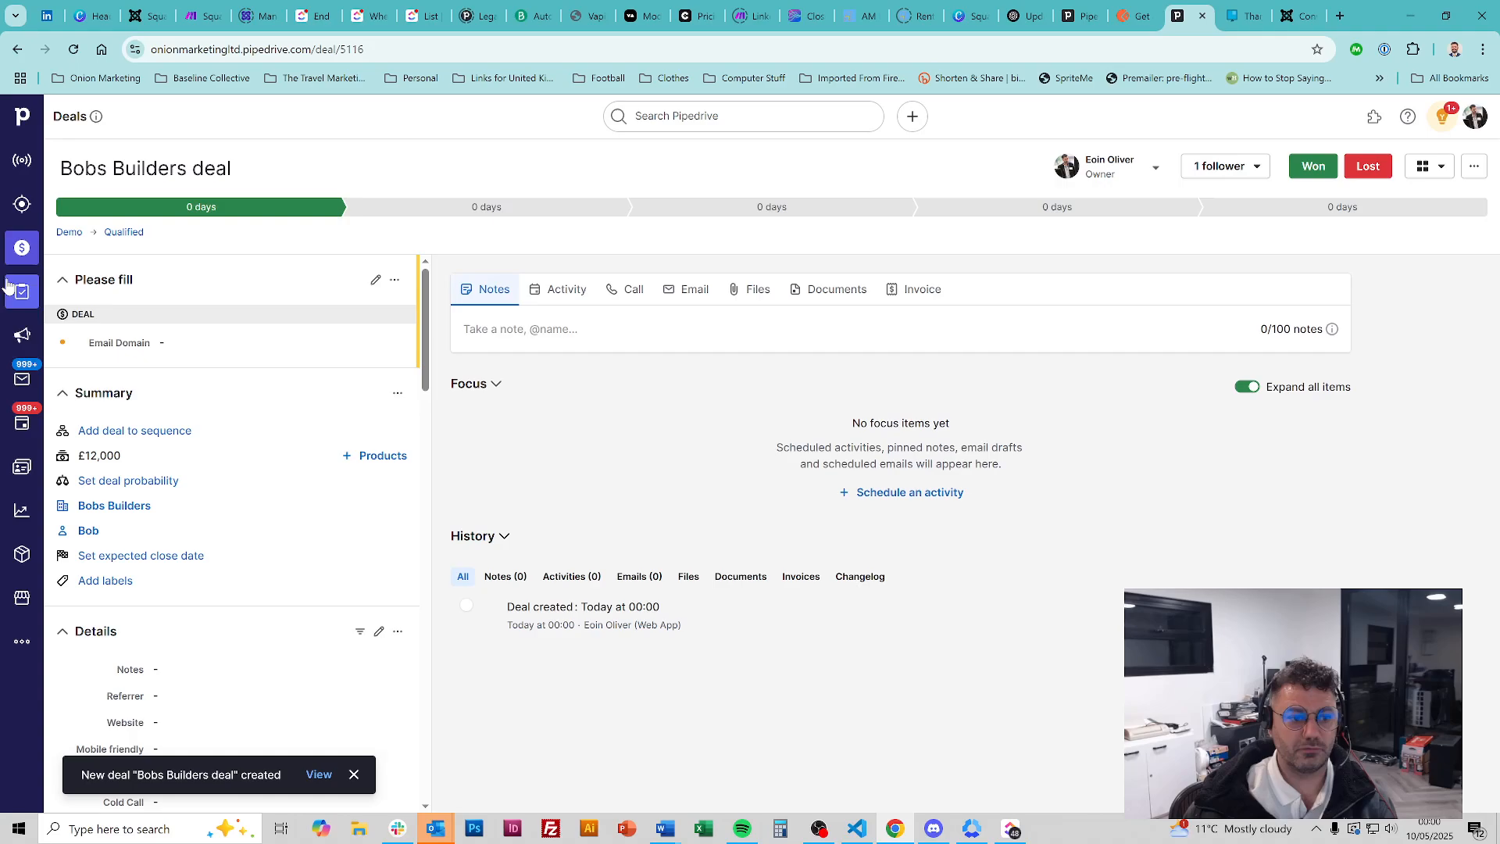
{"action": "left_click", "coordinate": [22, 248]}
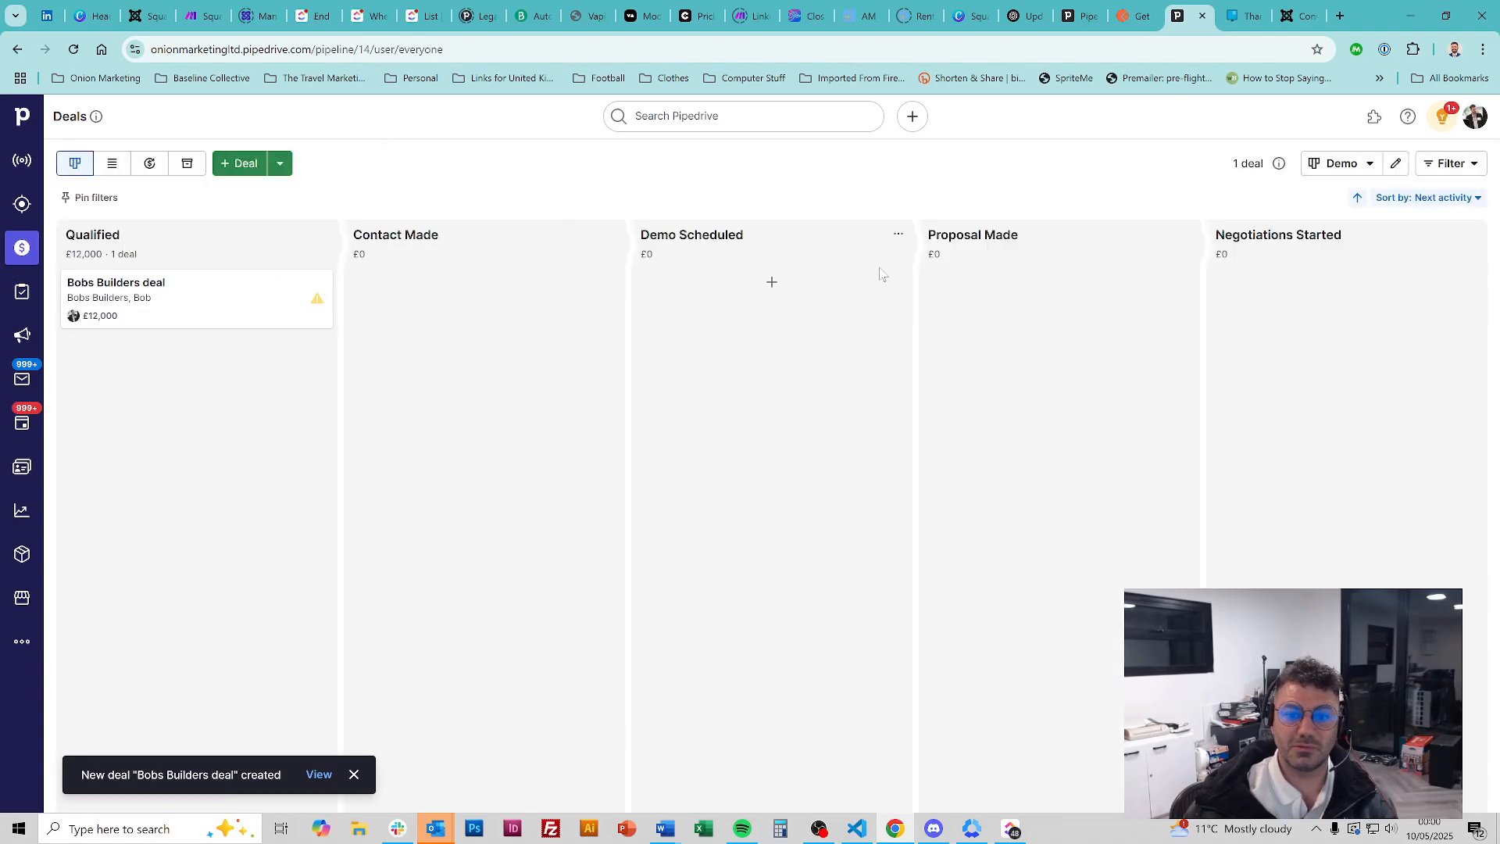
Drag the Bobs Builders deal through Contact Made to Proposal Made, then delete it
{"action": "left_click_drag", "start_coordinate": [234, 295], "coordinate": [490, 466]}
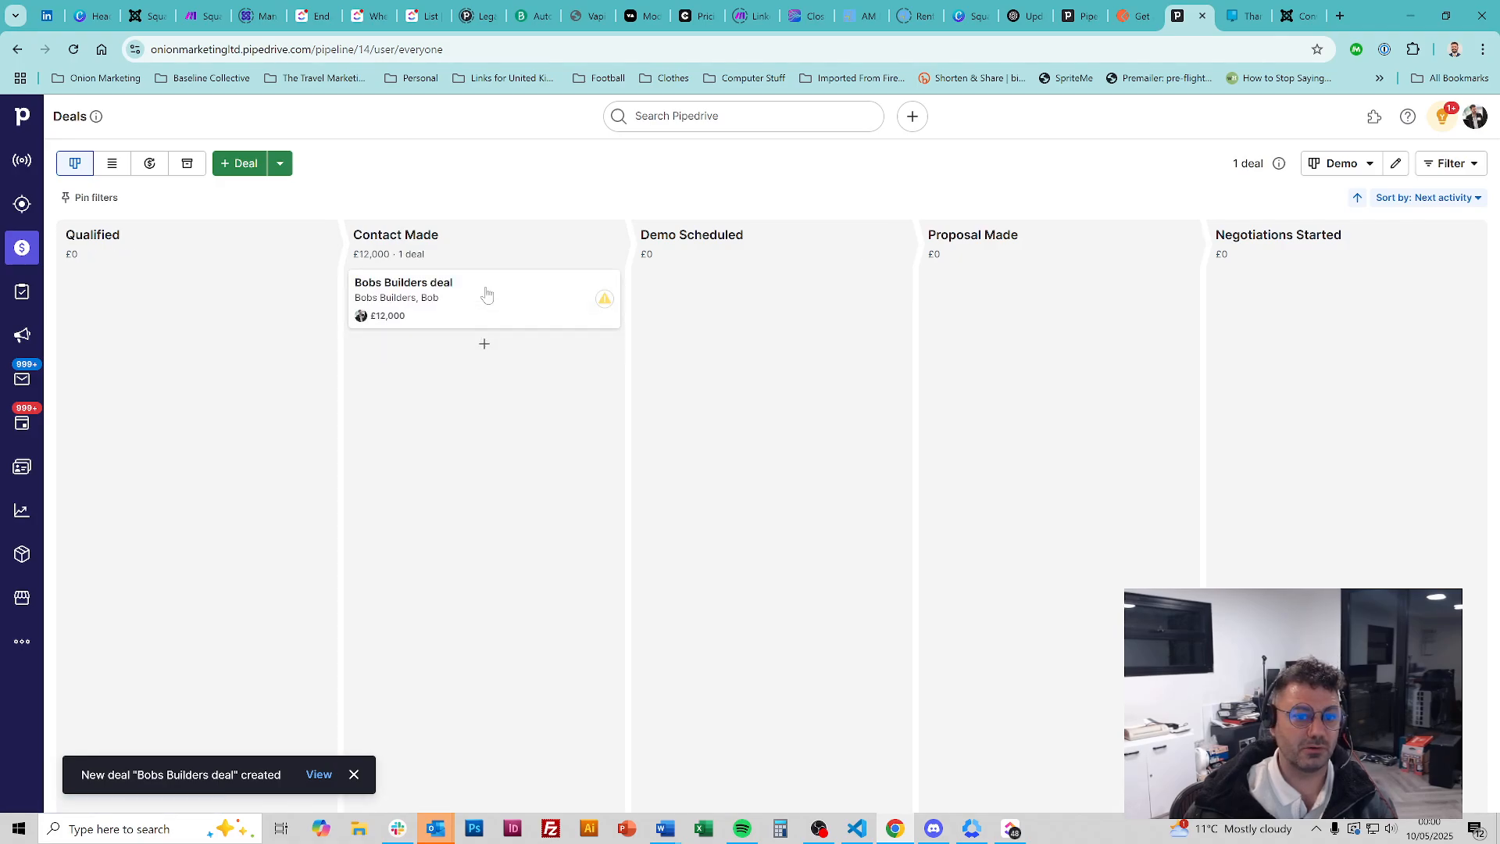
{"action": "left_click_drag", "start_coordinate": [486, 295], "coordinate": [1118, 433]}
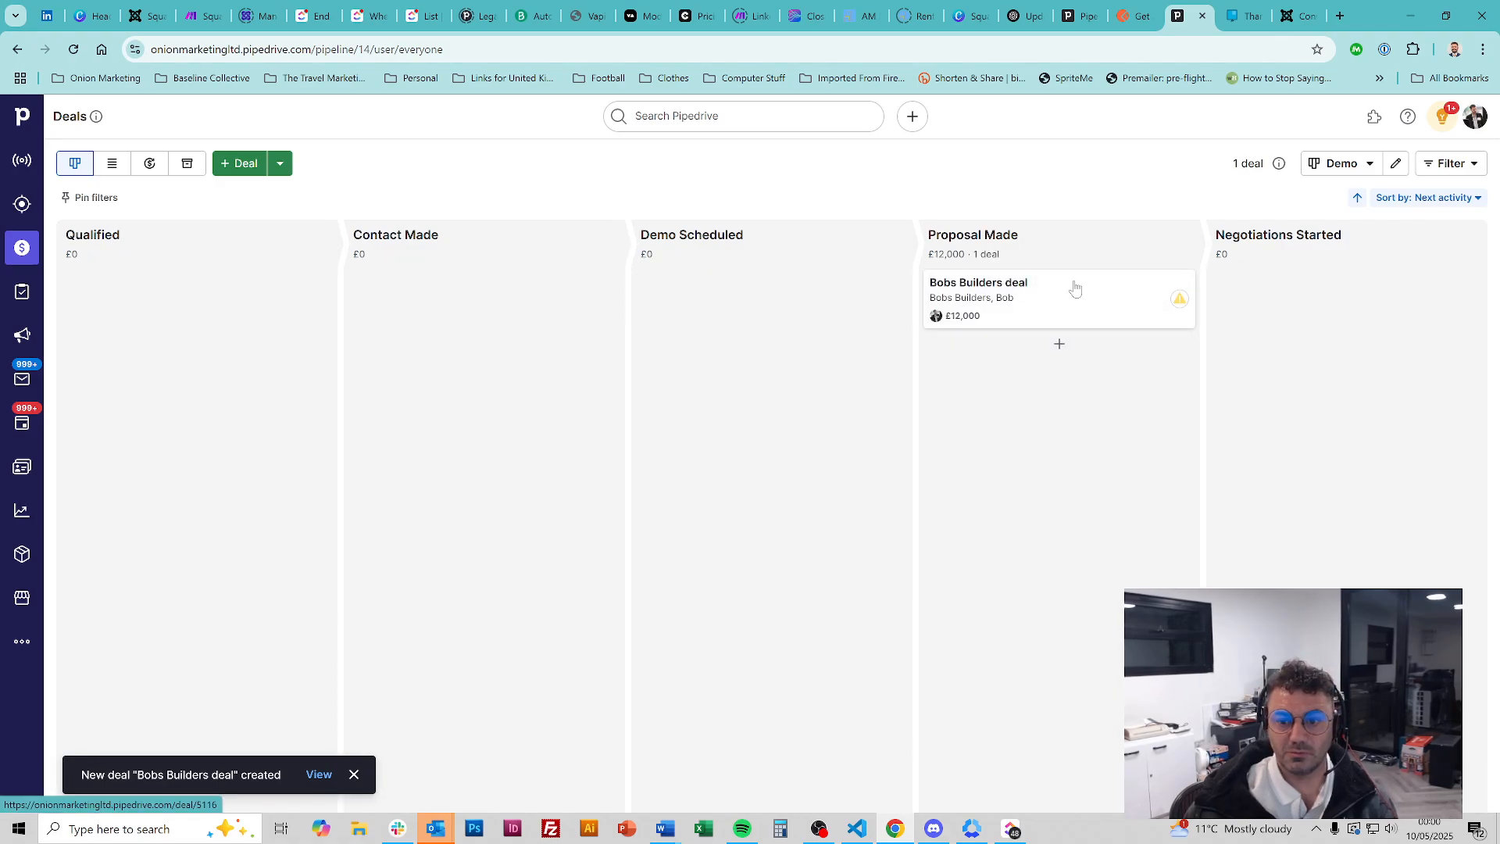
{"action": "left_click_drag", "start_coordinate": [1071, 288], "coordinate": [286, 789]}
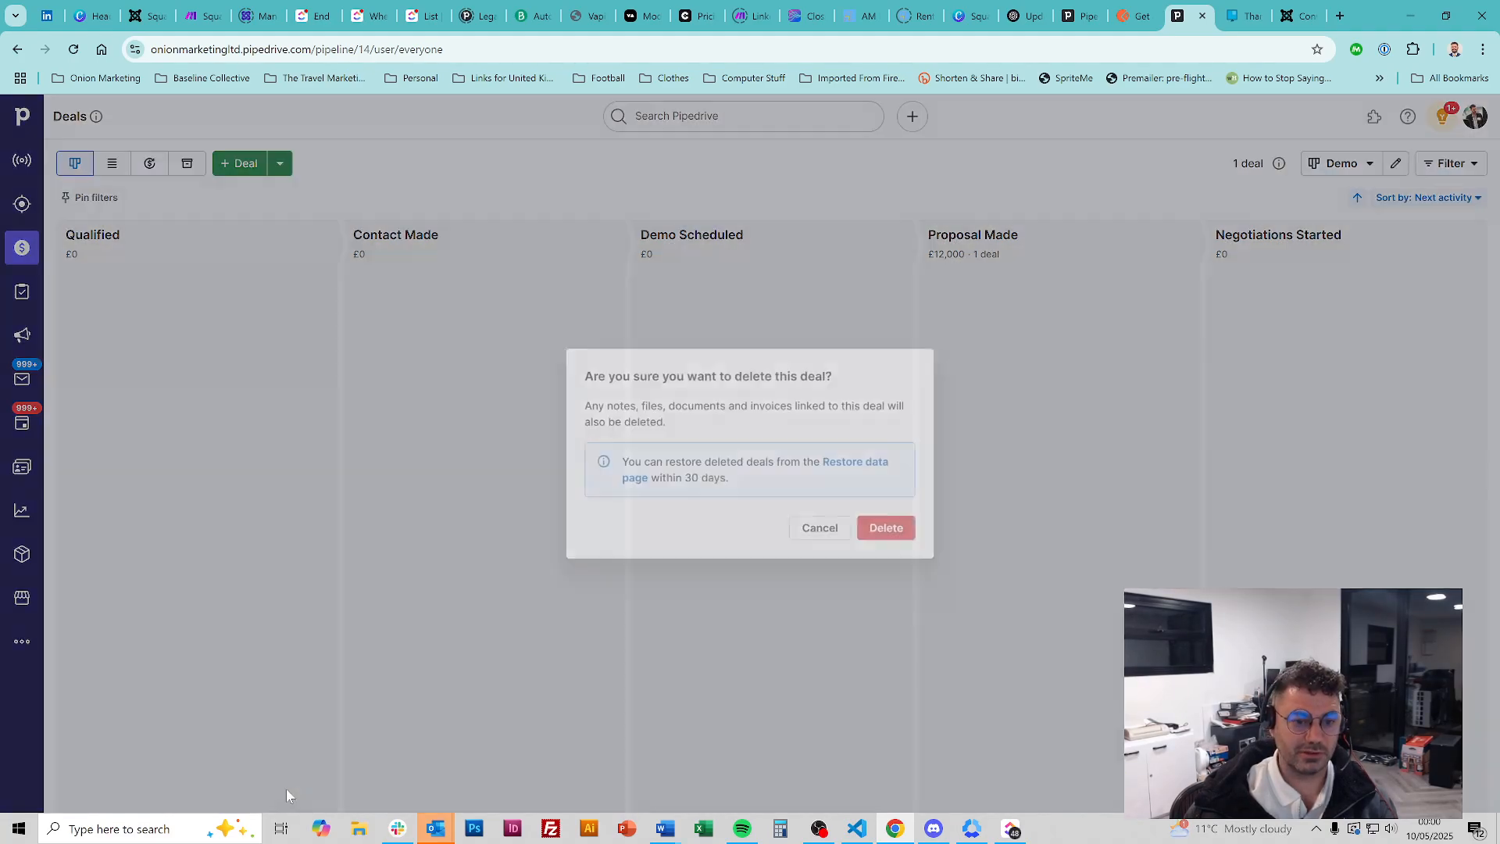
{"action": "left_click", "coordinate": [885, 528]}
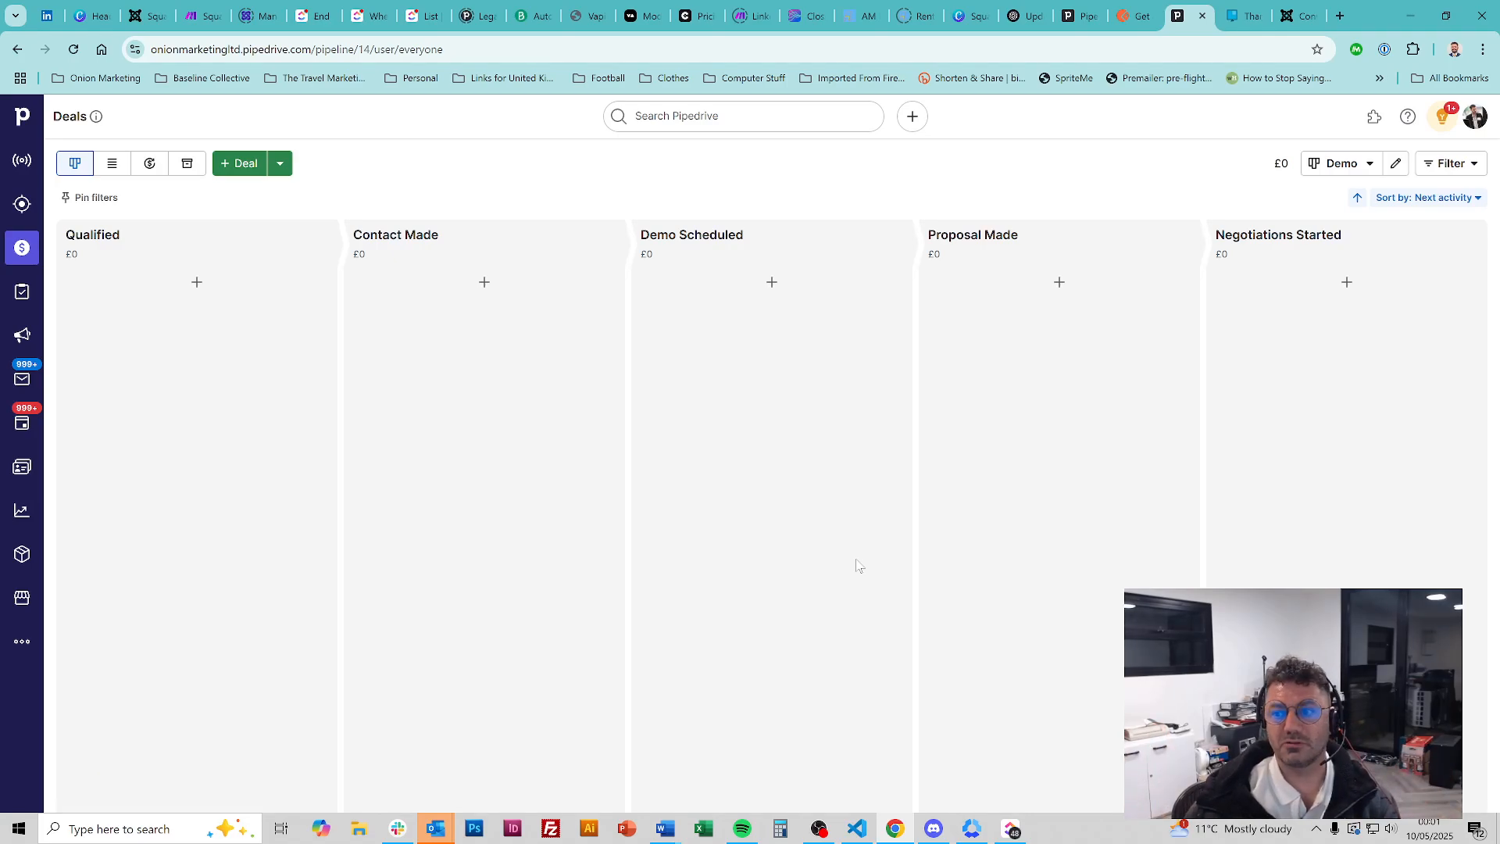
Insert a new stage right after Proposal Made in the Demo pipeline and save the changes
{"action": "left_click", "coordinate": [1396, 165]}
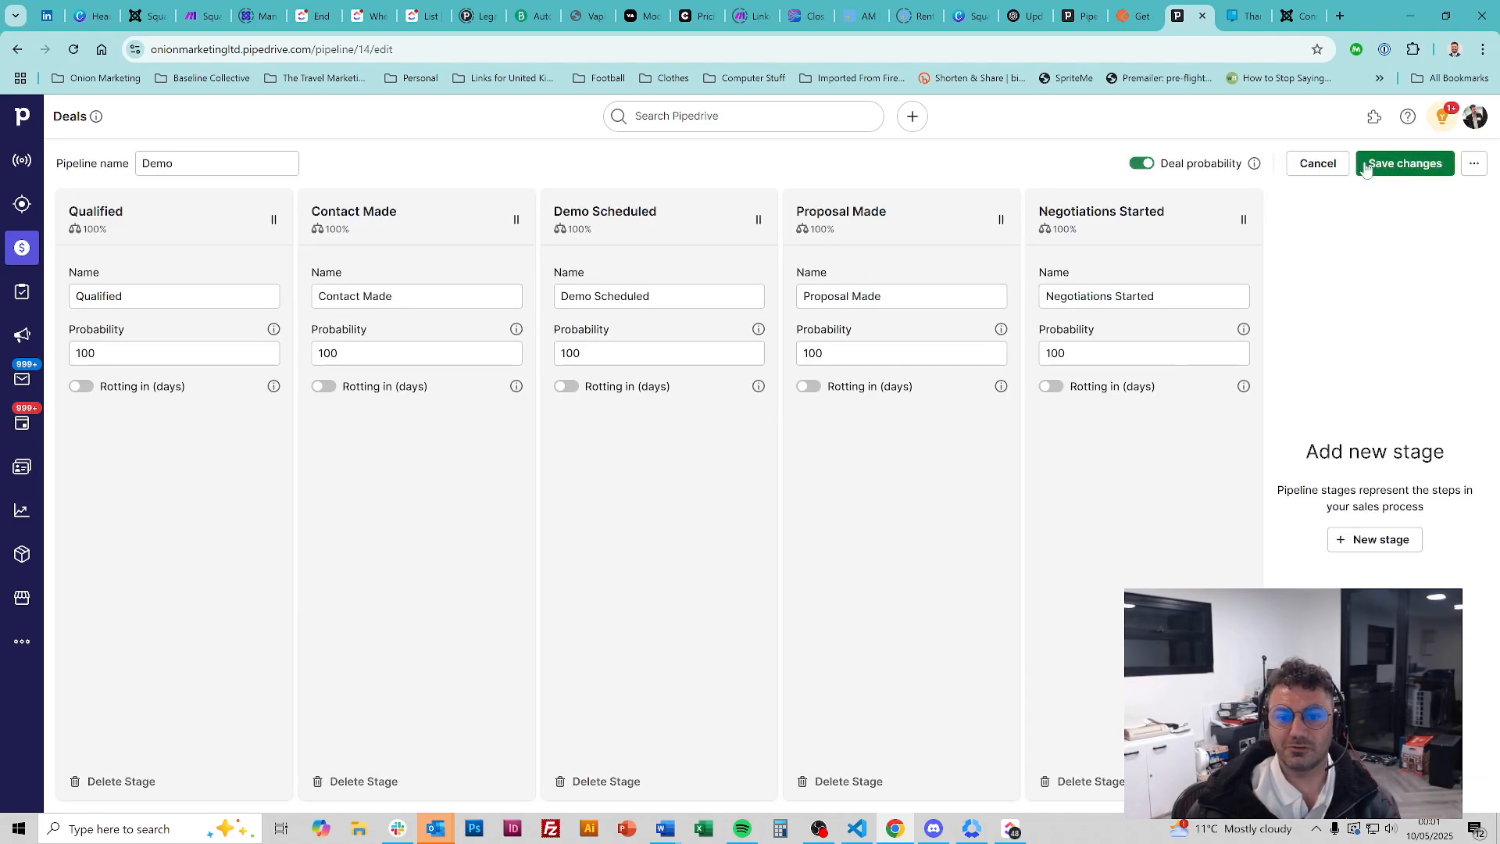
{"action": "left_click", "coordinate": [1022, 211]}
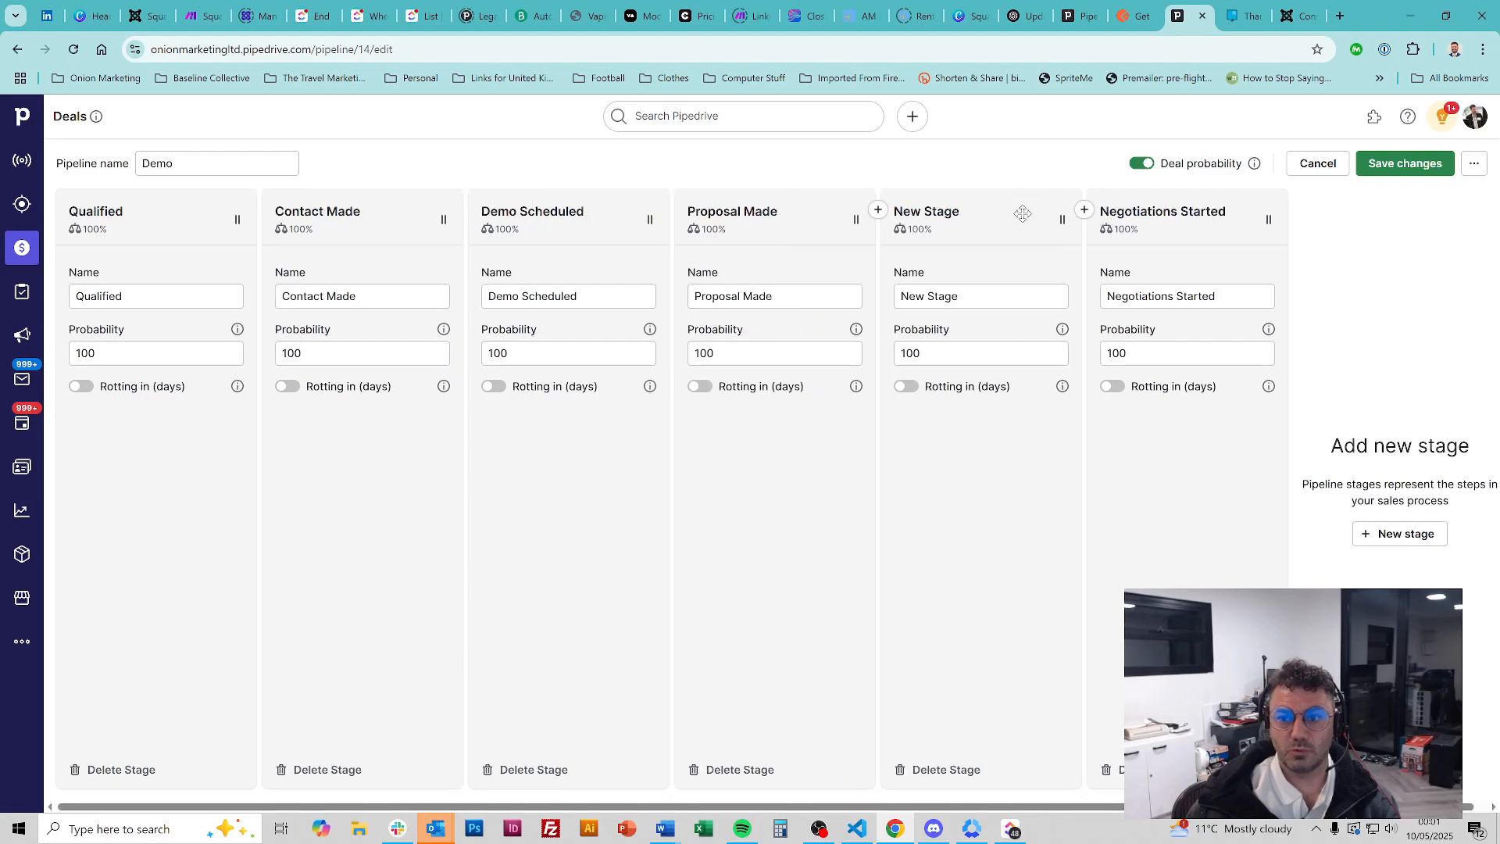
{"action": "left_click", "coordinate": [1405, 163]}
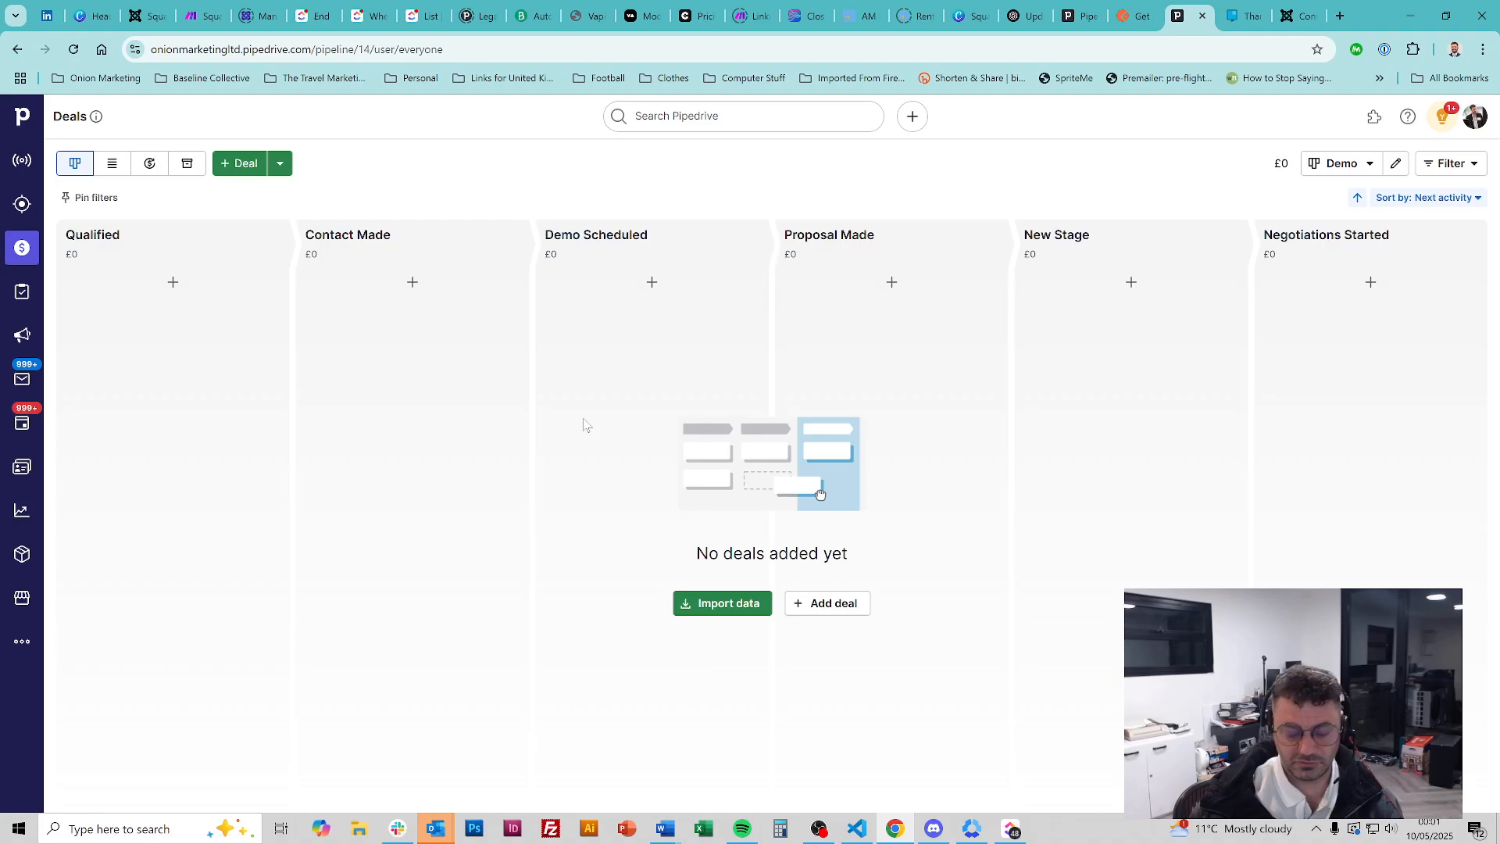
Load tassos.gr in a new tab and go to its Joomla Extensions page
{"action": "key", "text": "ctrl+t"}
{"action": "type", "text": "tassos.gr"}
{"action": "key", "text": "Return"}
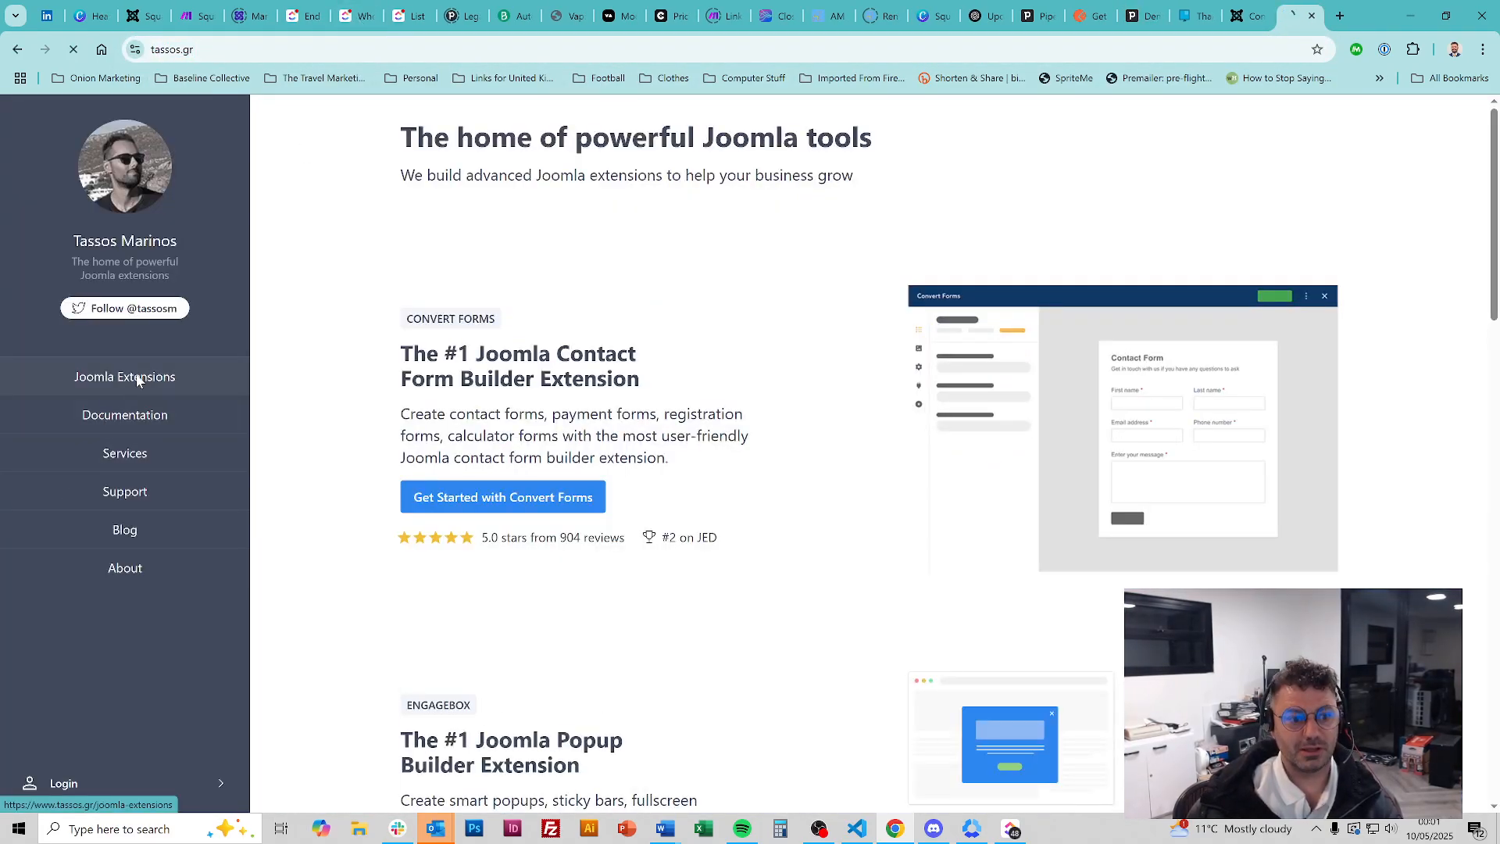
{"action": "left_click", "coordinate": [136, 379]}
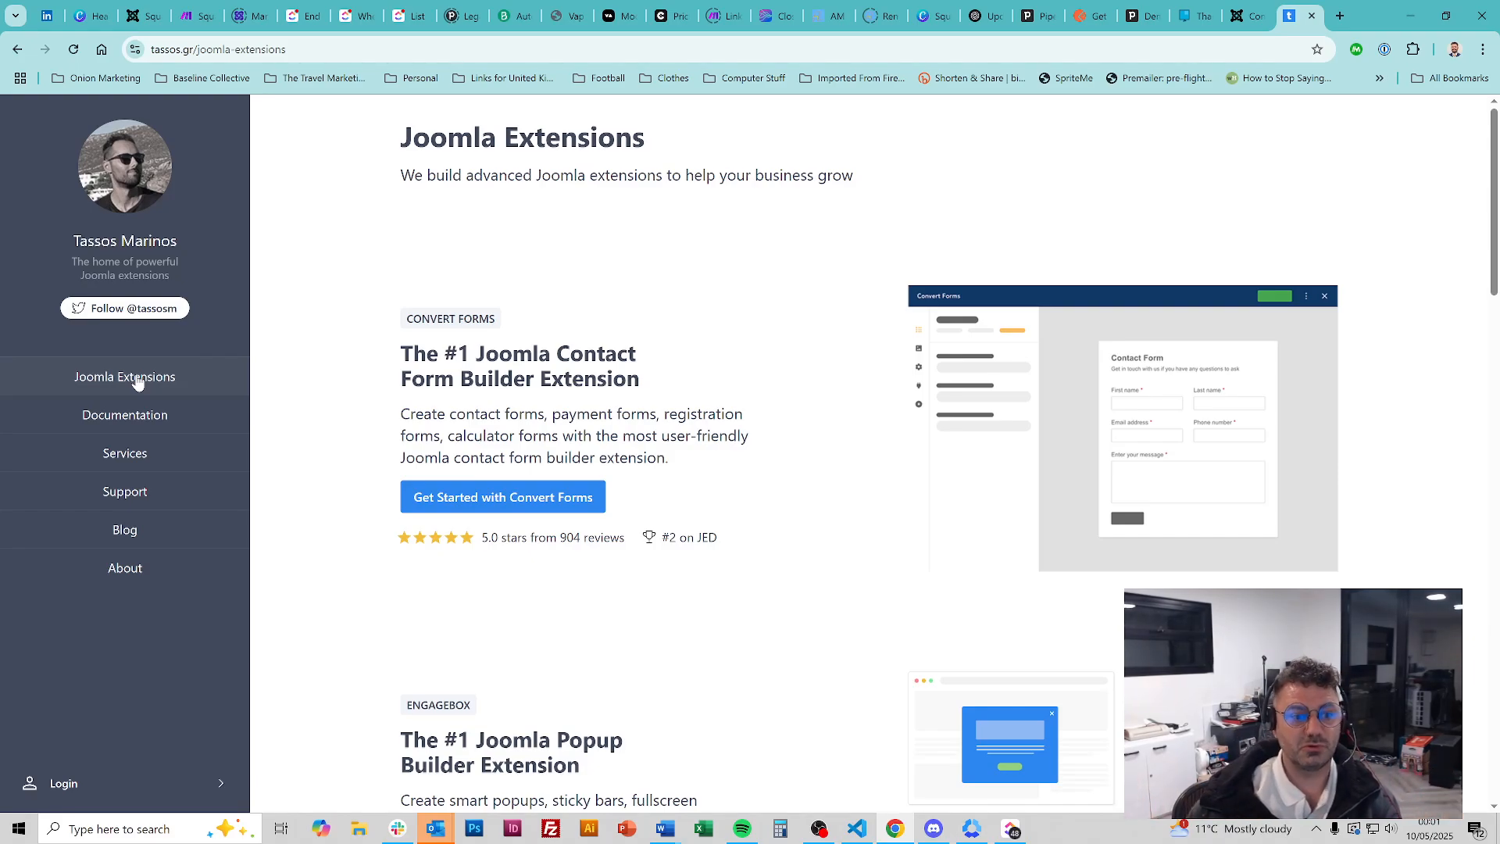
Open the Convert Forms product page, then return to the Make tab and move it along the tab bar
{"action": "scroll", "coordinate": [797, 438], "scroll_direction": "down", "scroll_amount": 8}
{"action": "scroll", "coordinate": [798, 439], "scroll_direction": "up", "scroll_amount": 2}
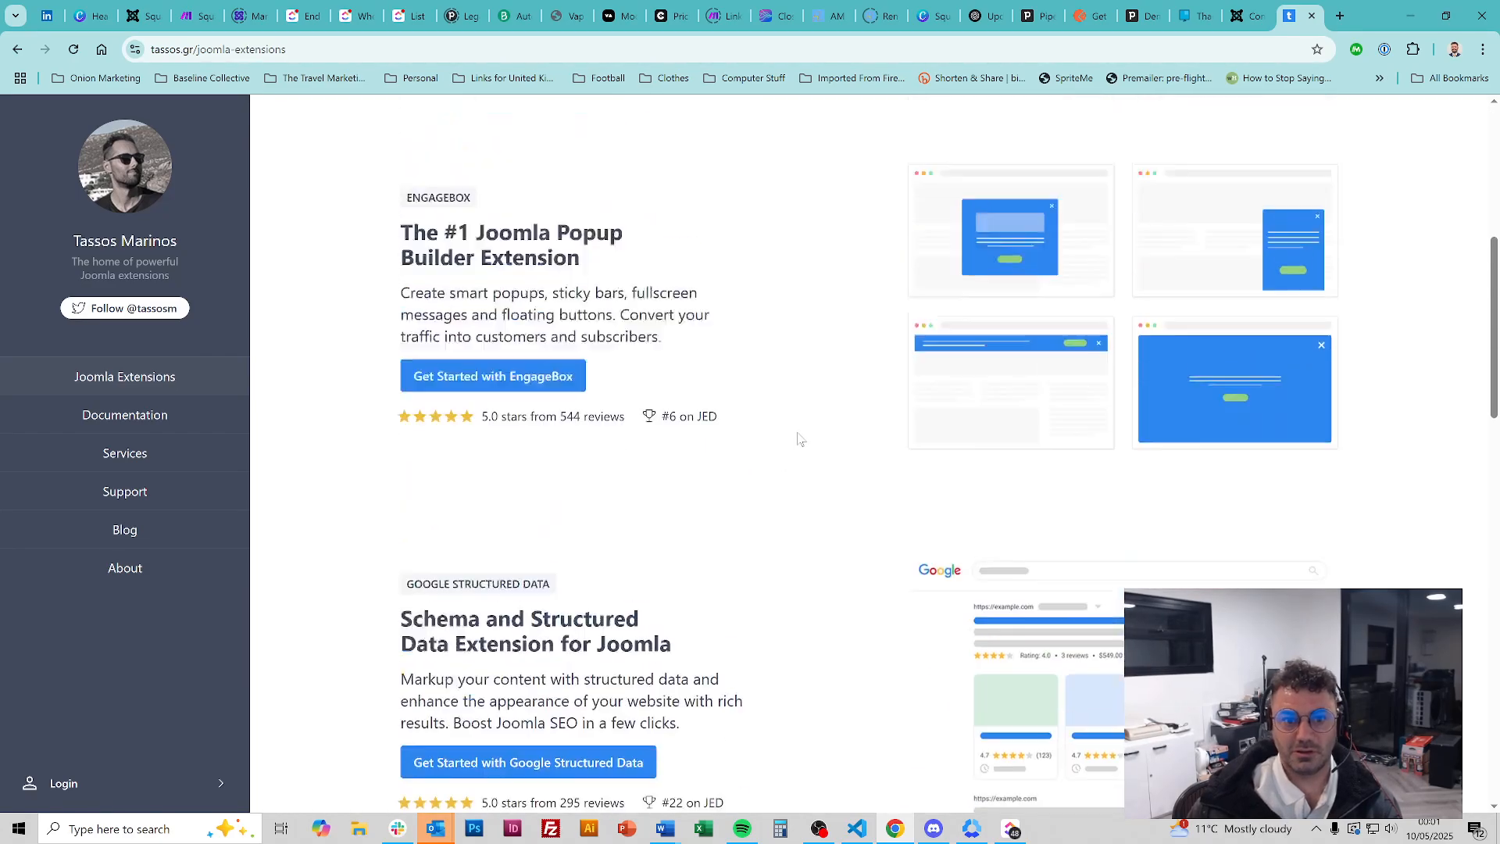
{"action": "scroll", "coordinate": [797, 438], "scroll_direction": "up", "scroll_amount": 6}
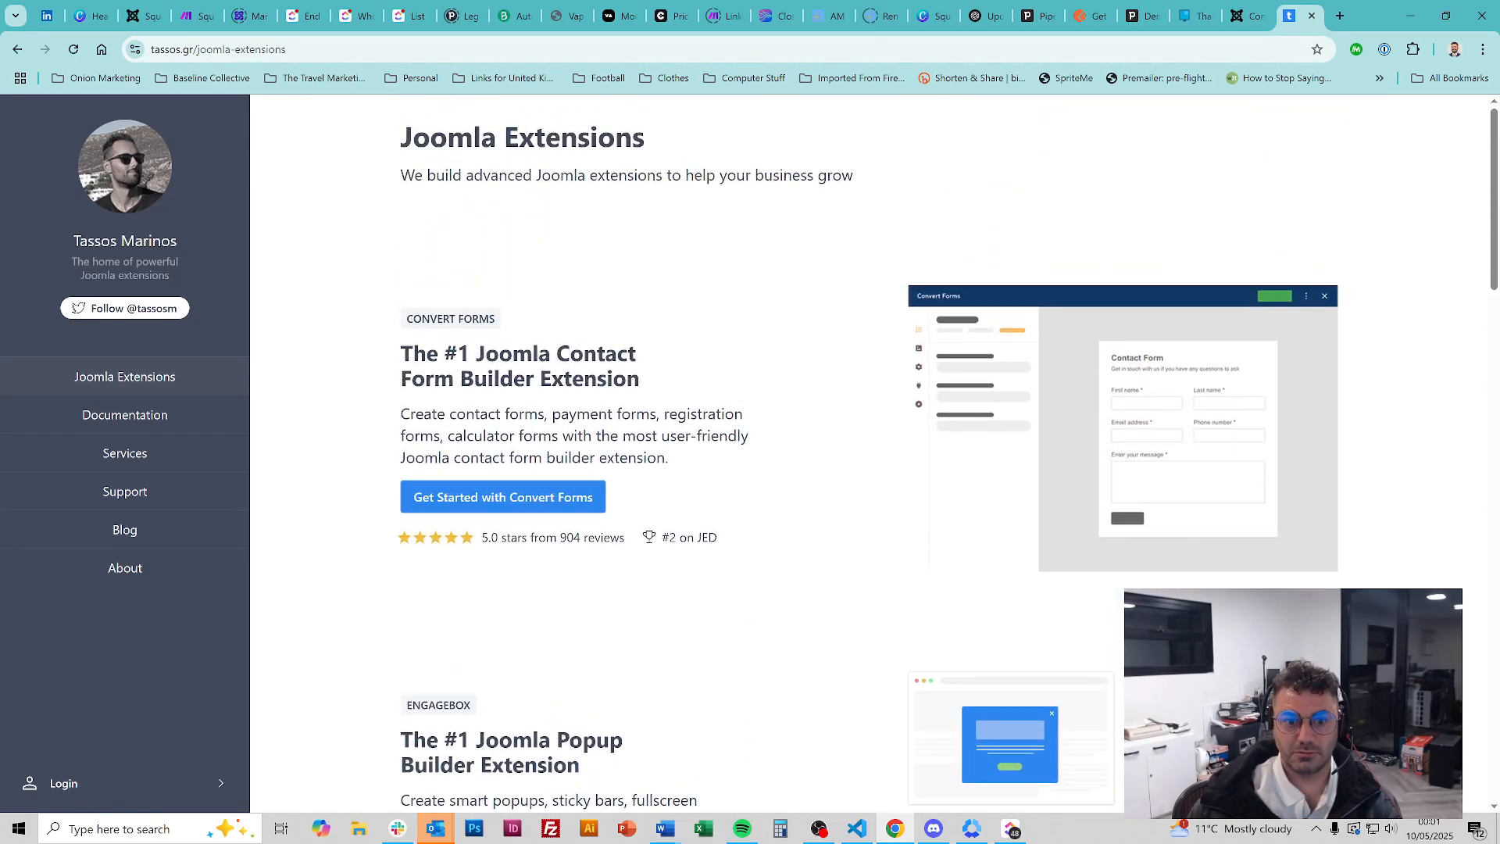
{"action": "left_click", "coordinate": [513, 486]}
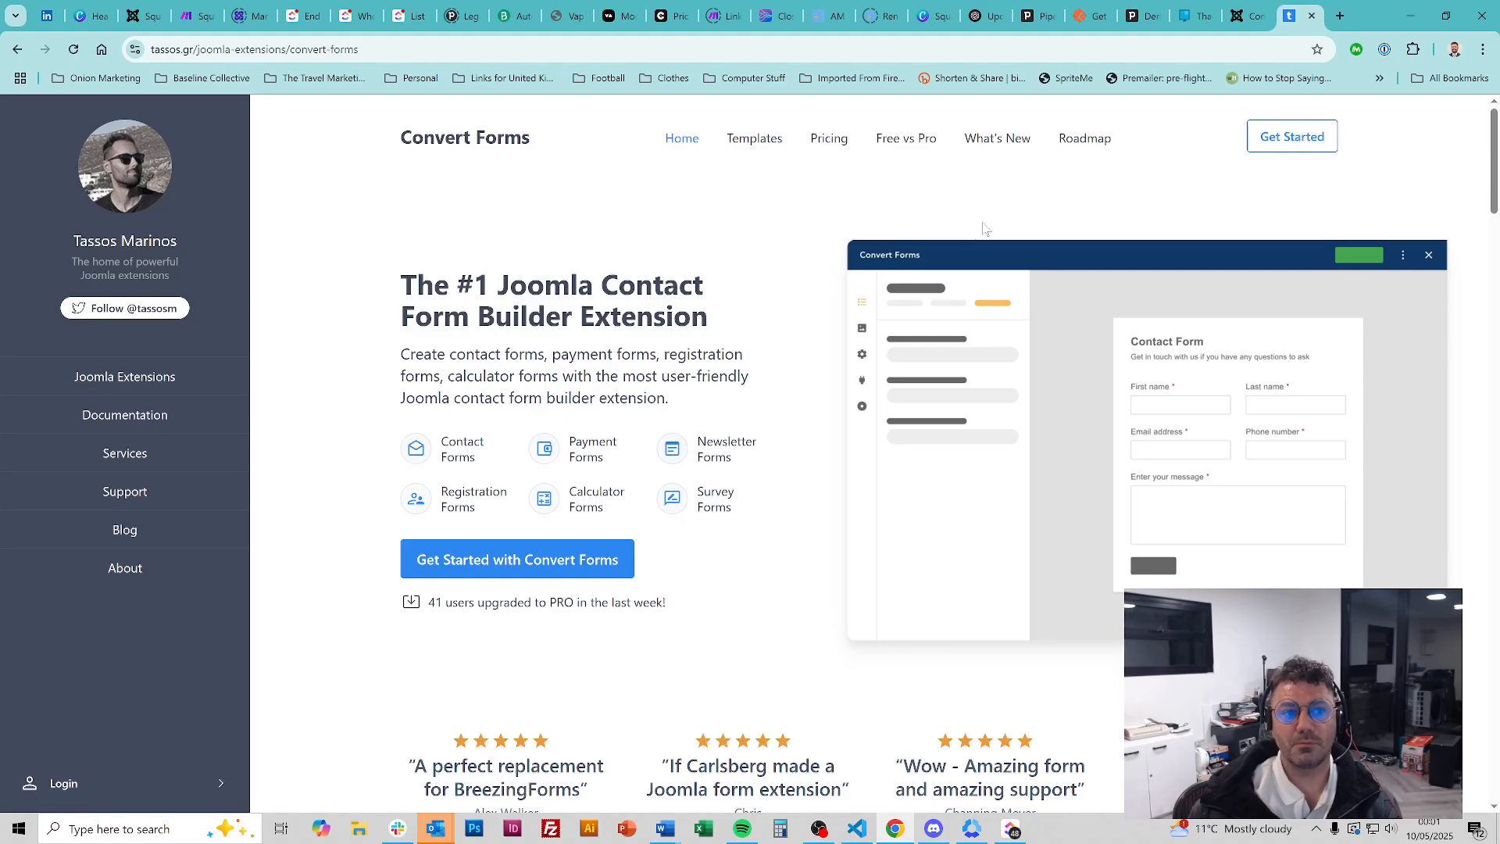
{"action": "left_click", "coordinate": [201, 16]}
{"action": "left_click_drag", "start_coordinate": [332, 7], "coordinate": [1131, 9]}
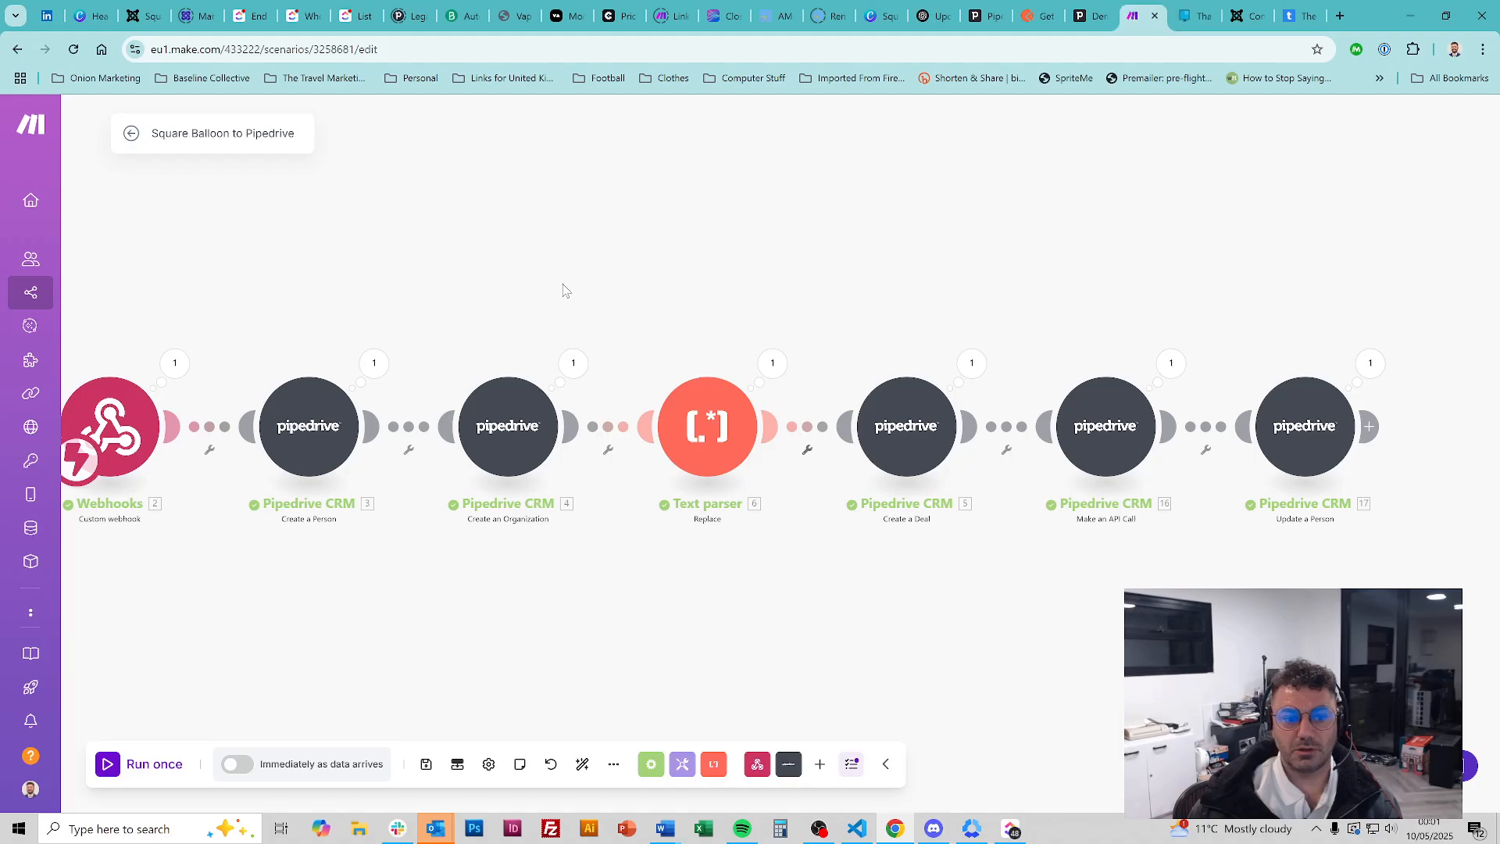
Zoom out to see the whole Square Balloon to Pipedrive scenario, then switch to the Convert Forms tab
{"action": "scroll", "coordinate": [575, 264], "scroll_direction": "down", "scroll_amount": 2}
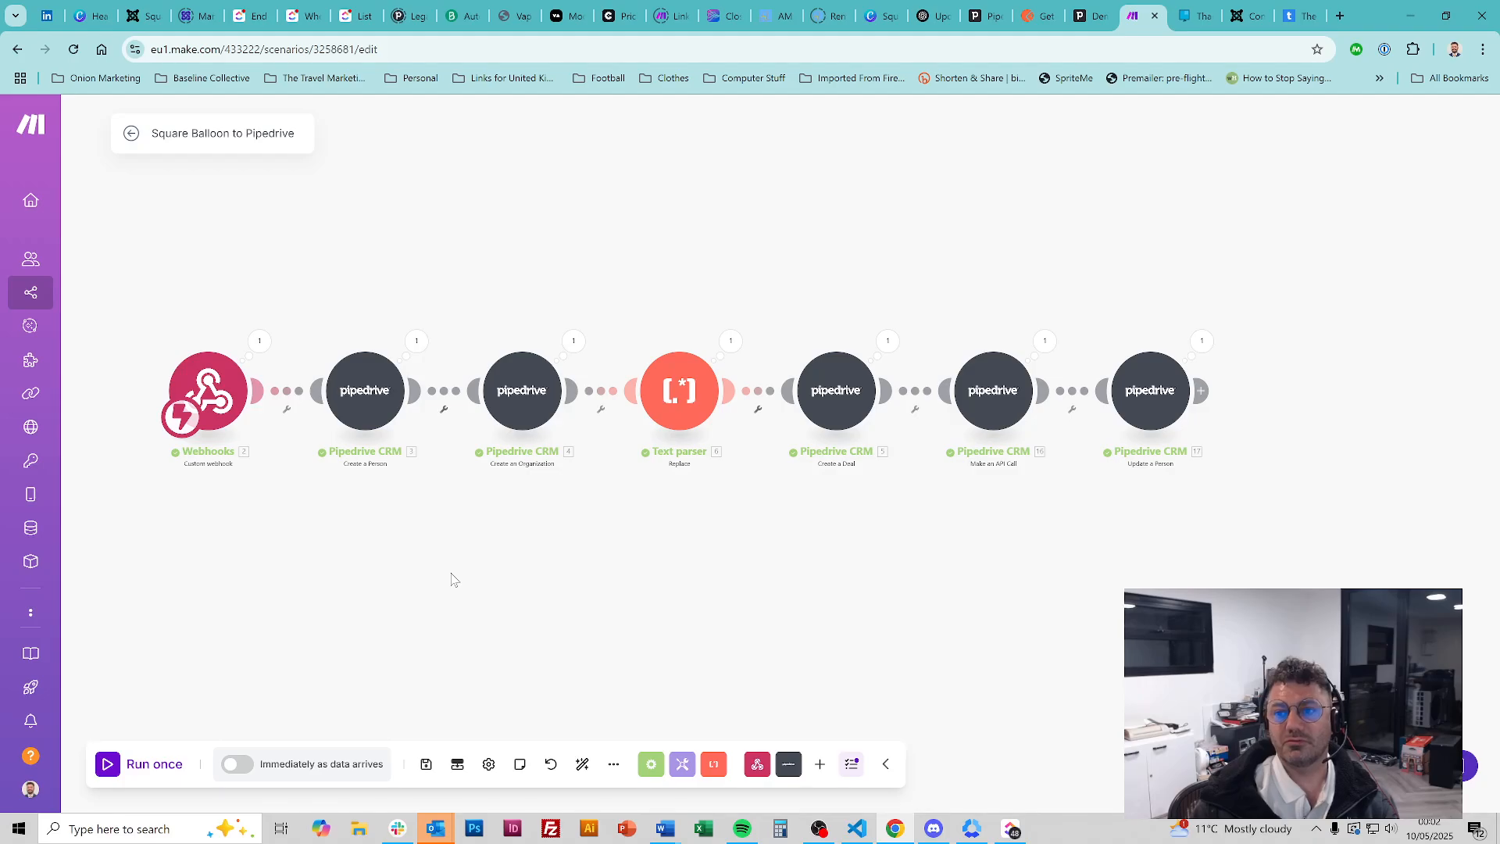
{"action": "left_click", "coordinate": [1251, 6]}
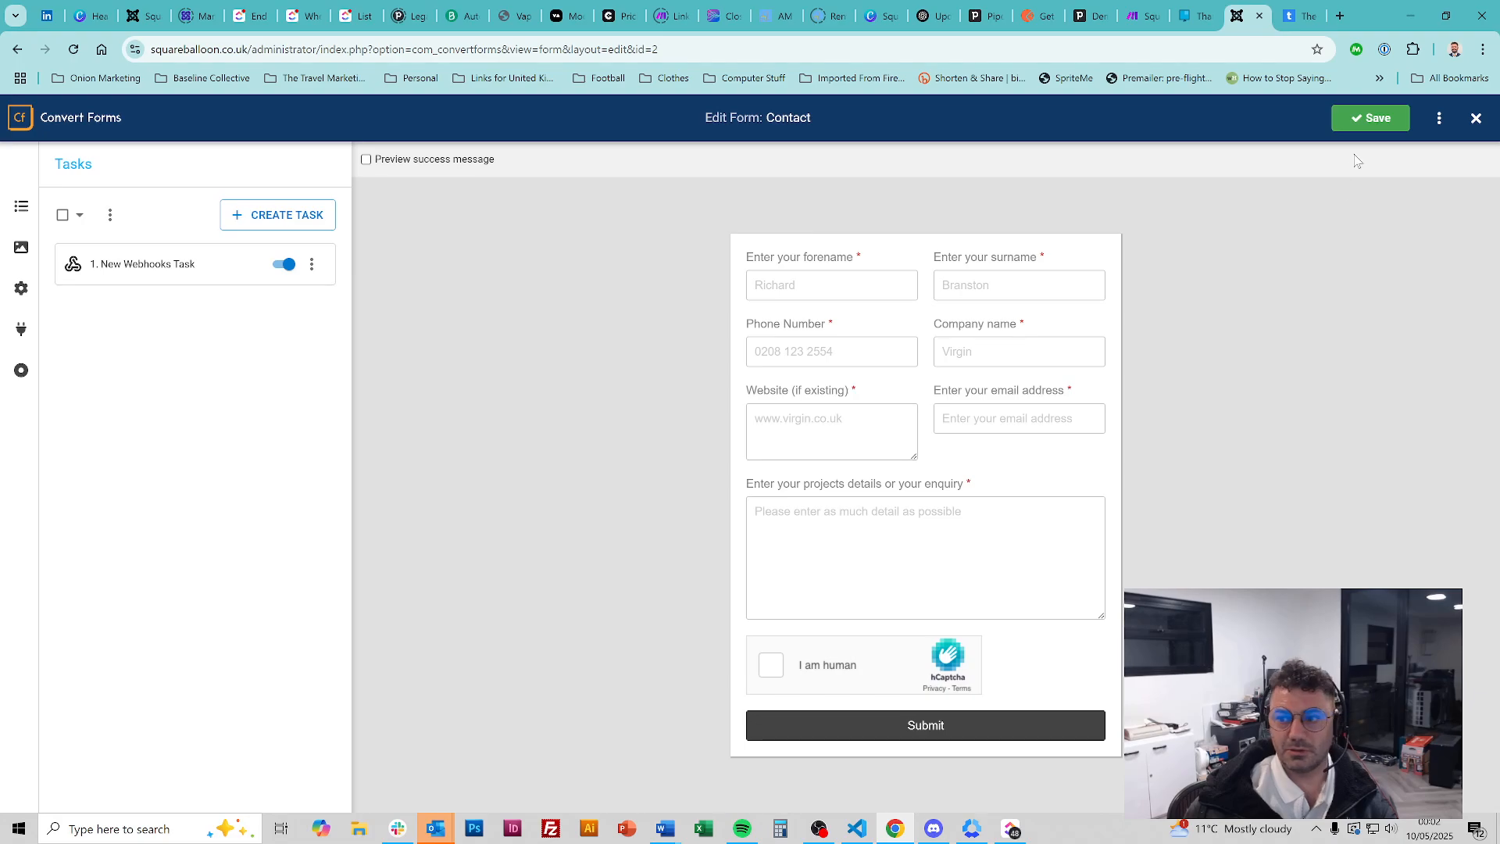
Check the Contact form's fields and tasks, abandon a new webhooks task, and edit the existing New Webhooks Task
{"action": "left_click", "coordinate": [21, 206]}
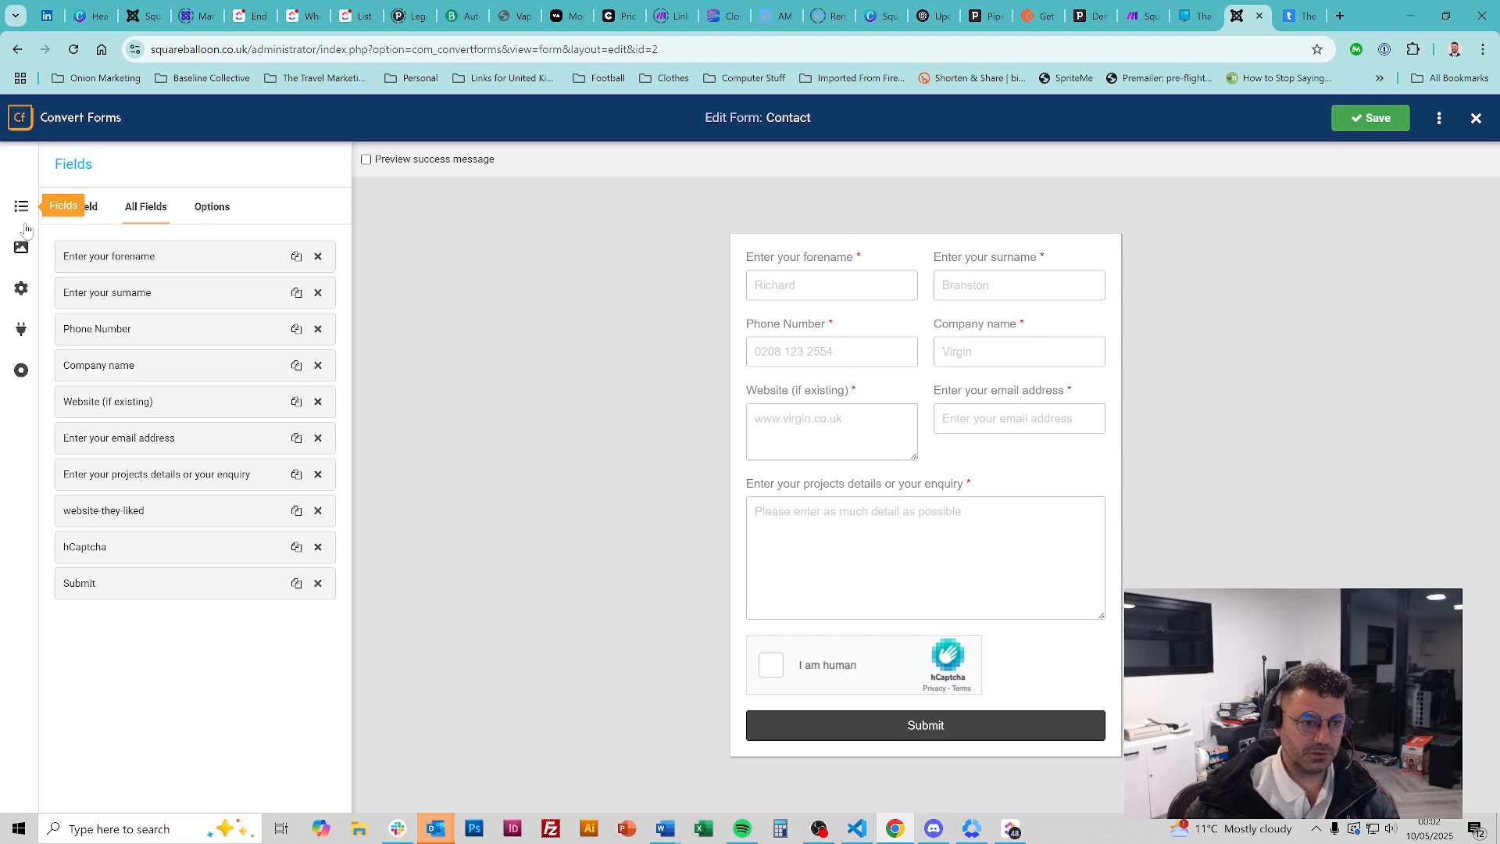
{"action": "left_click", "coordinate": [22, 330]}
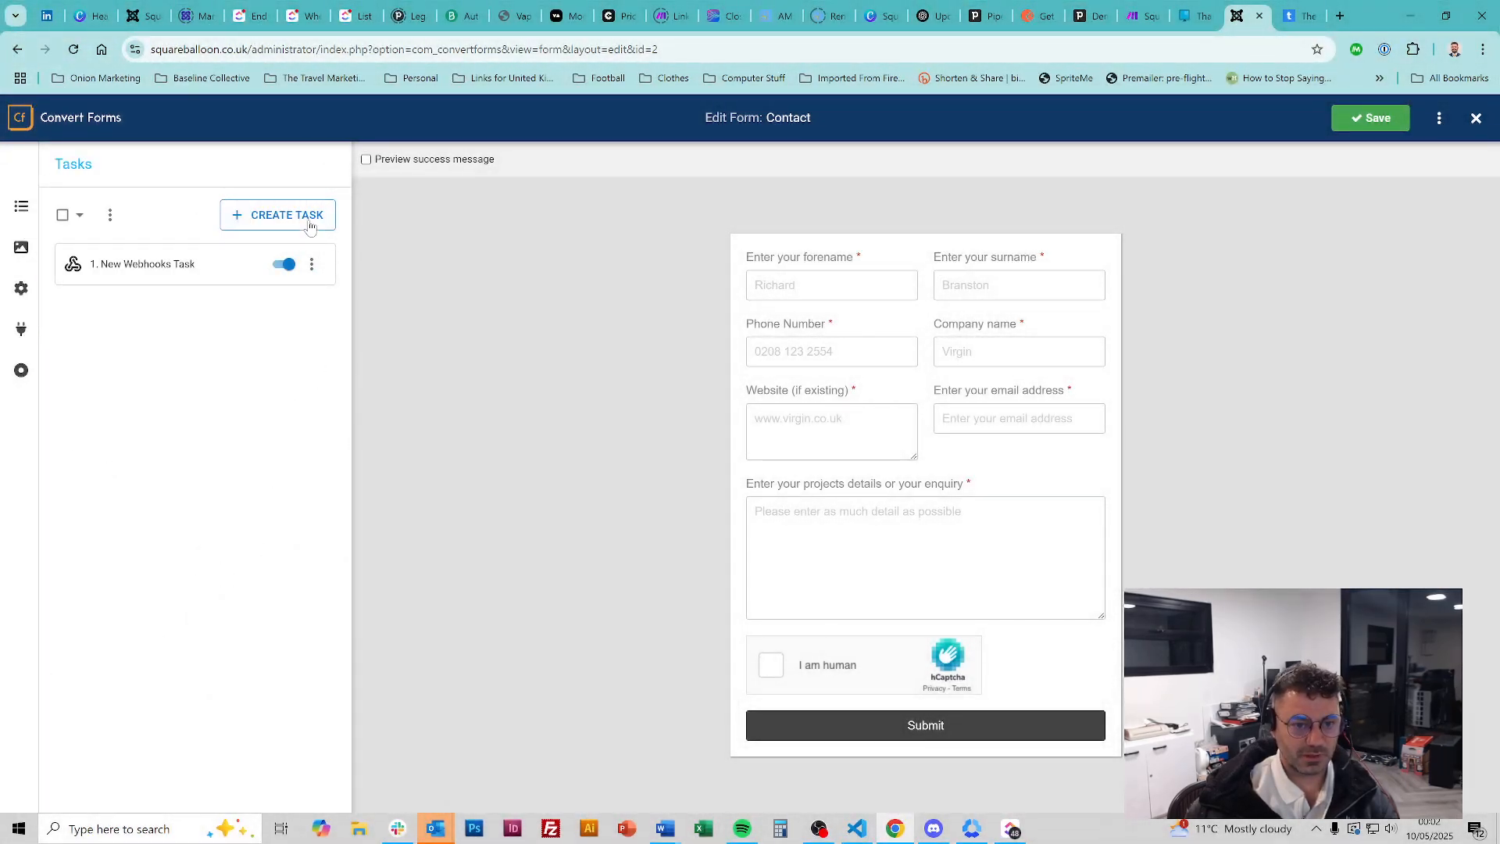
{"action": "left_click", "coordinate": [303, 220]}
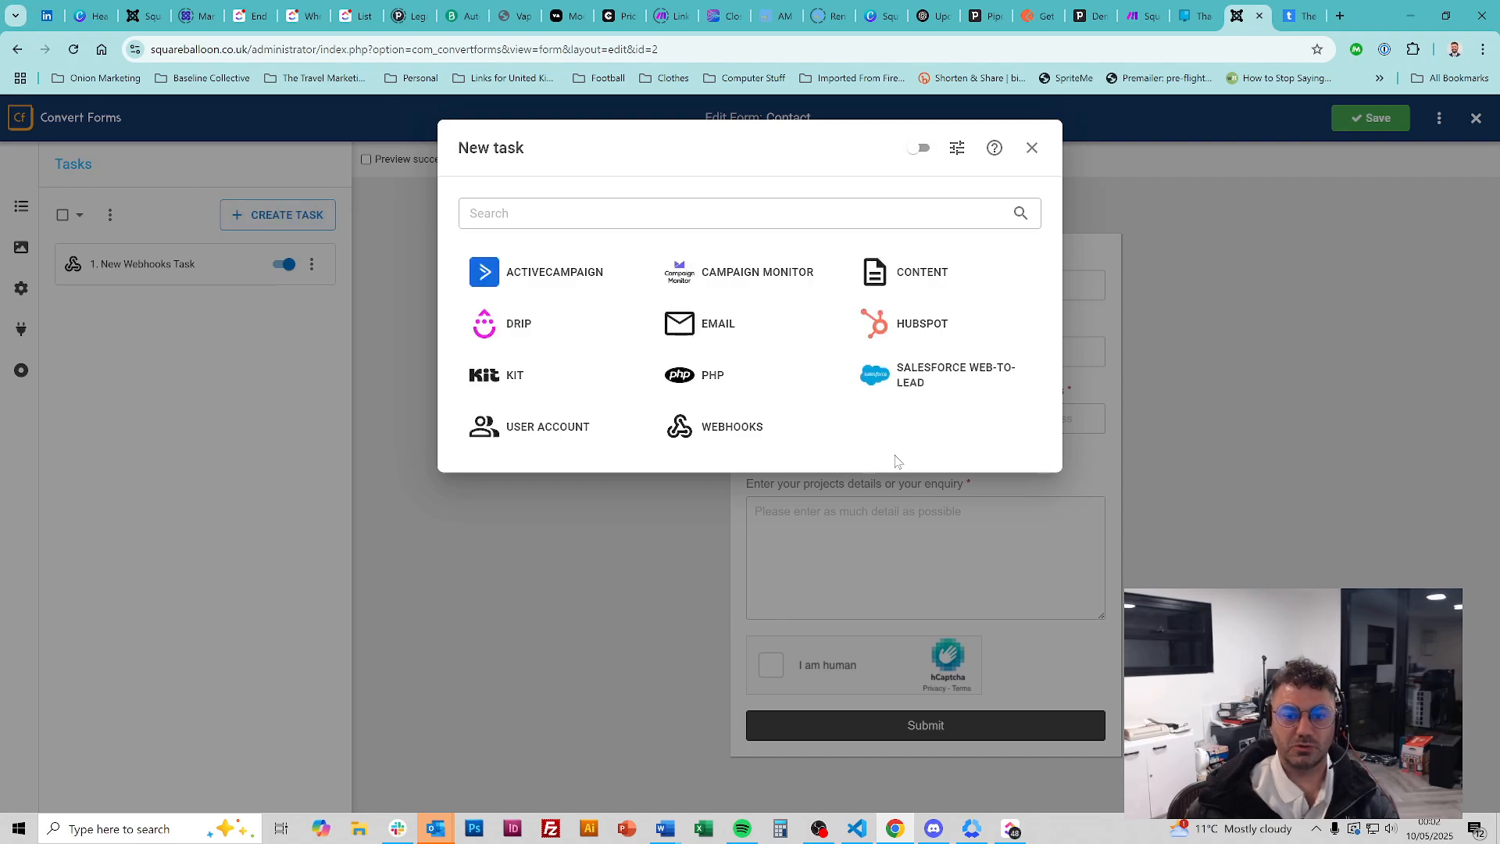
{"action": "left_click", "coordinate": [722, 430]}
{"action": "left_click", "coordinate": [1031, 148]}
{"action": "left_click", "coordinate": [313, 265]}
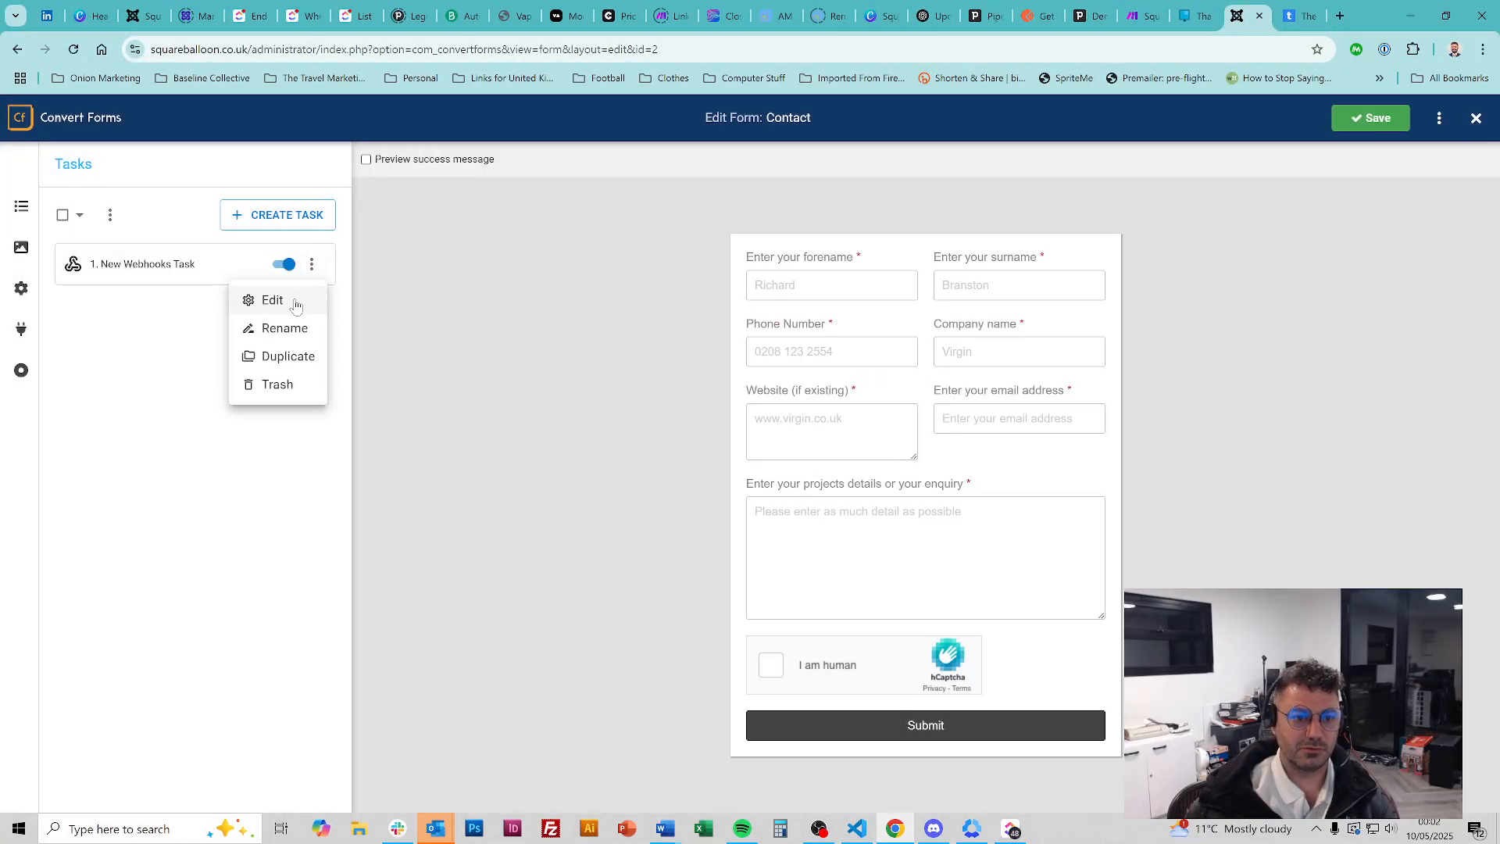
{"action": "left_click", "coordinate": [295, 300]}
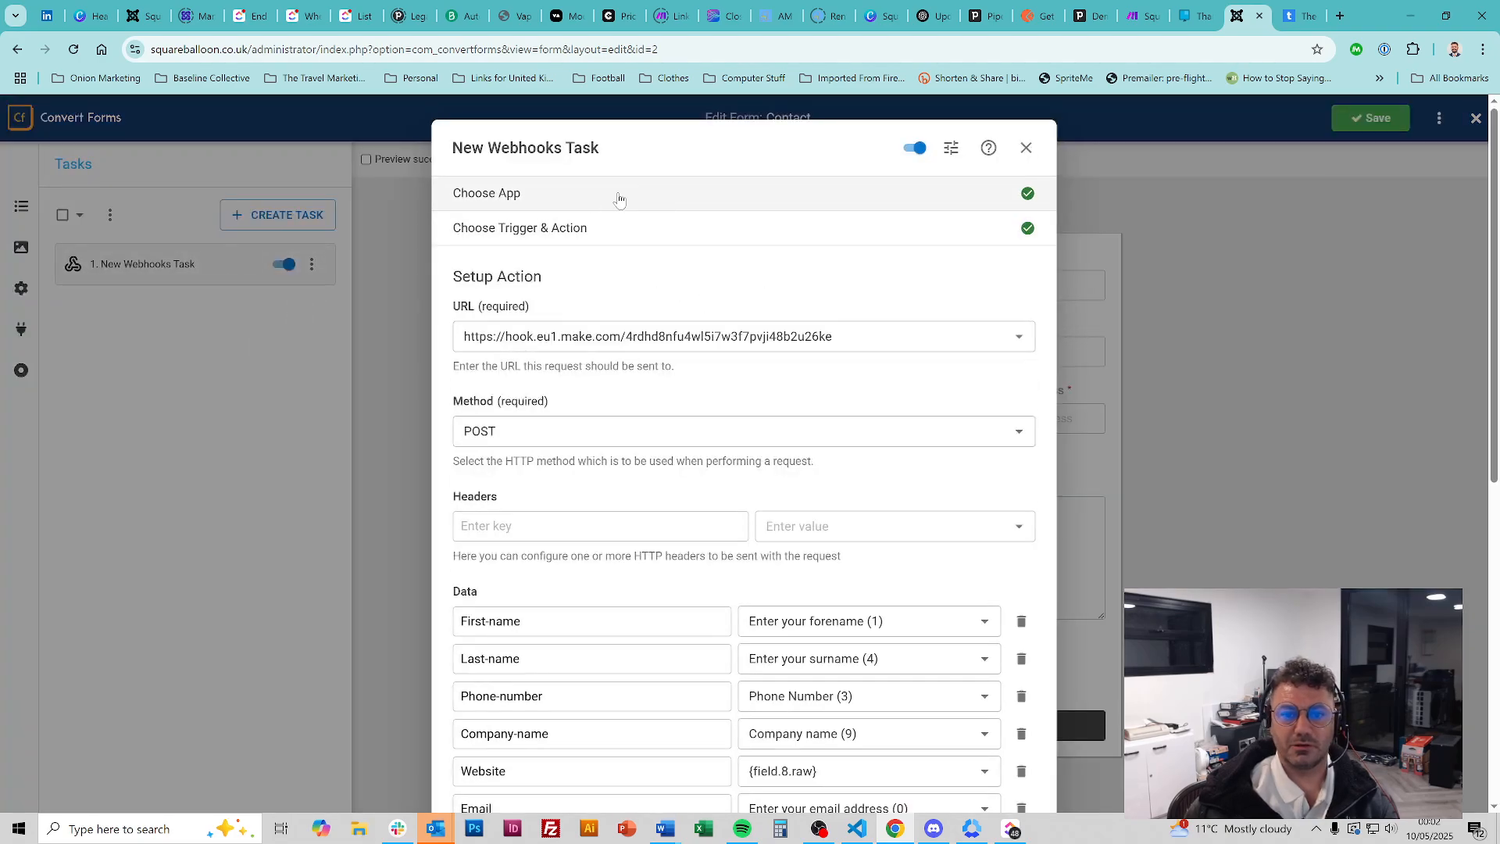
Review the task setup, keeping the Webhooks app, New Submission trigger and Send Webhook action
{"action": "left_click", "coordinate": [619, 197]}
{"action": "left_click", "coordinate": [736, 427]}
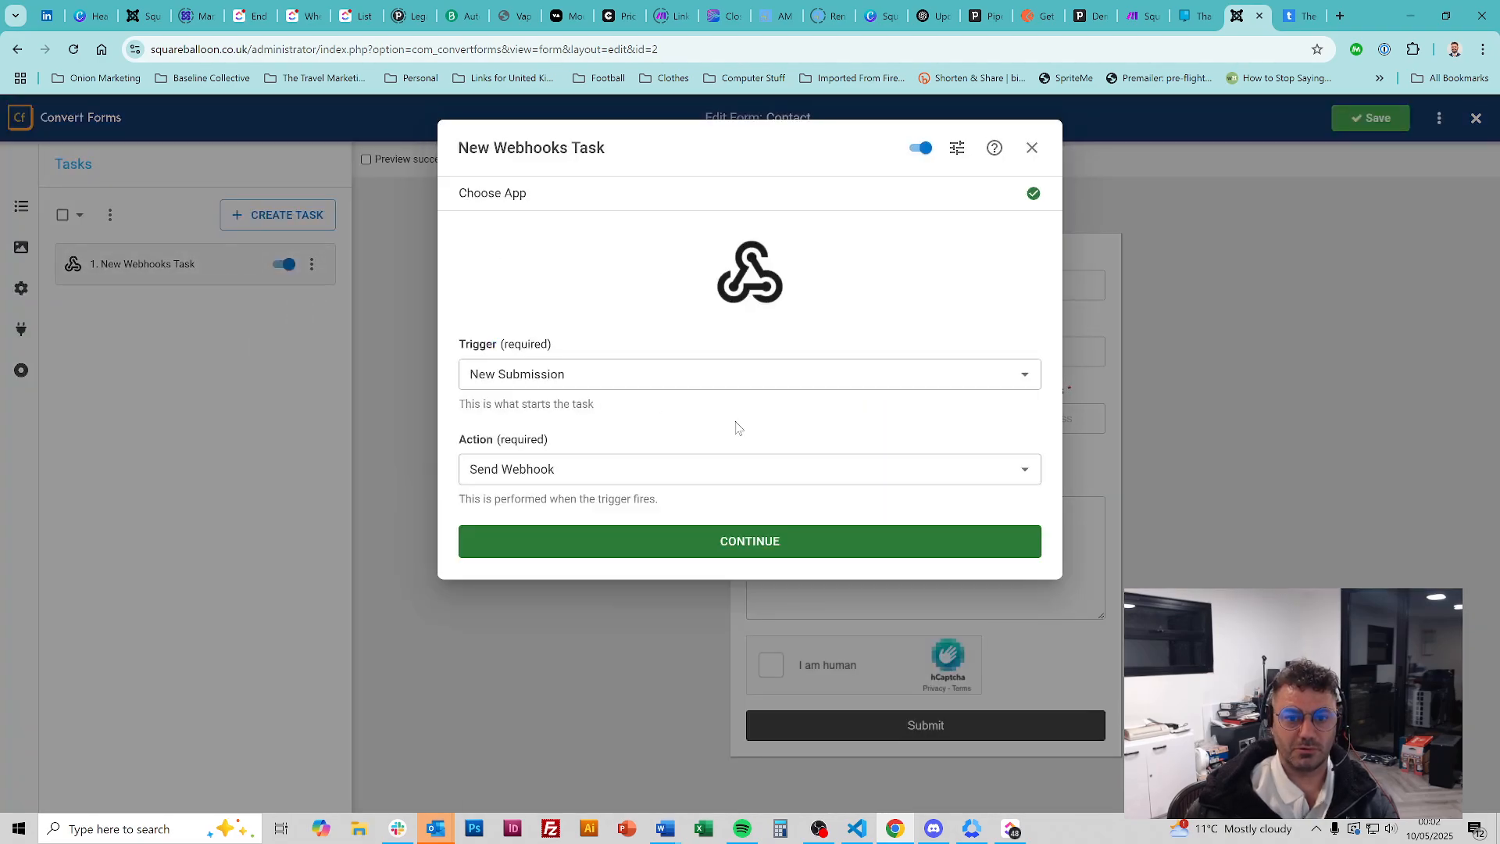
{"action": "left_click", "coordinate": [1024, 375]}
{"action": "left_click", "coordinate": [1026, 376]}
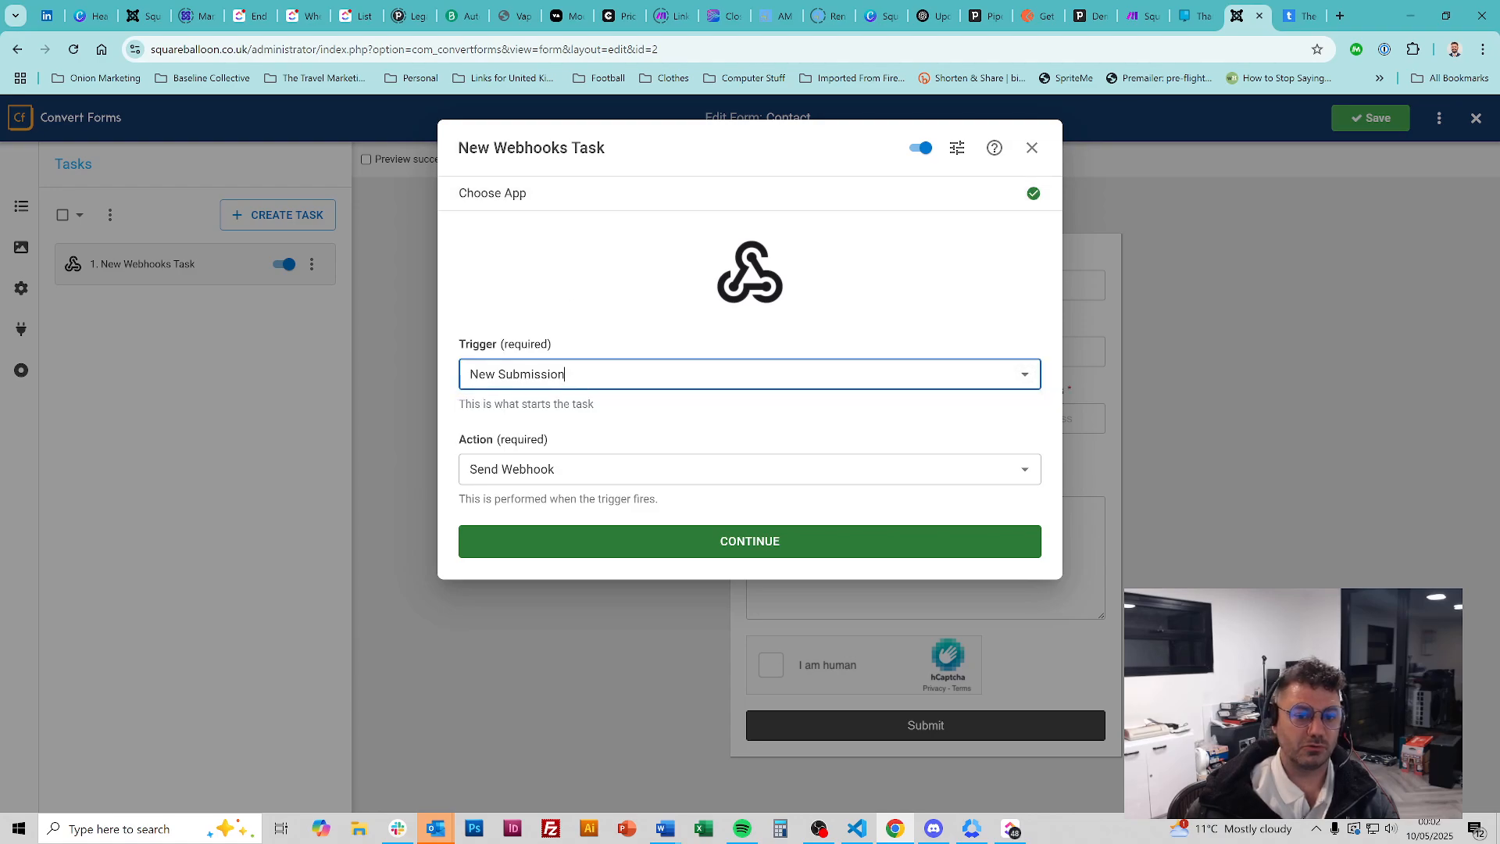
{"action": "left_click", "coordinate": [1020, 469]}
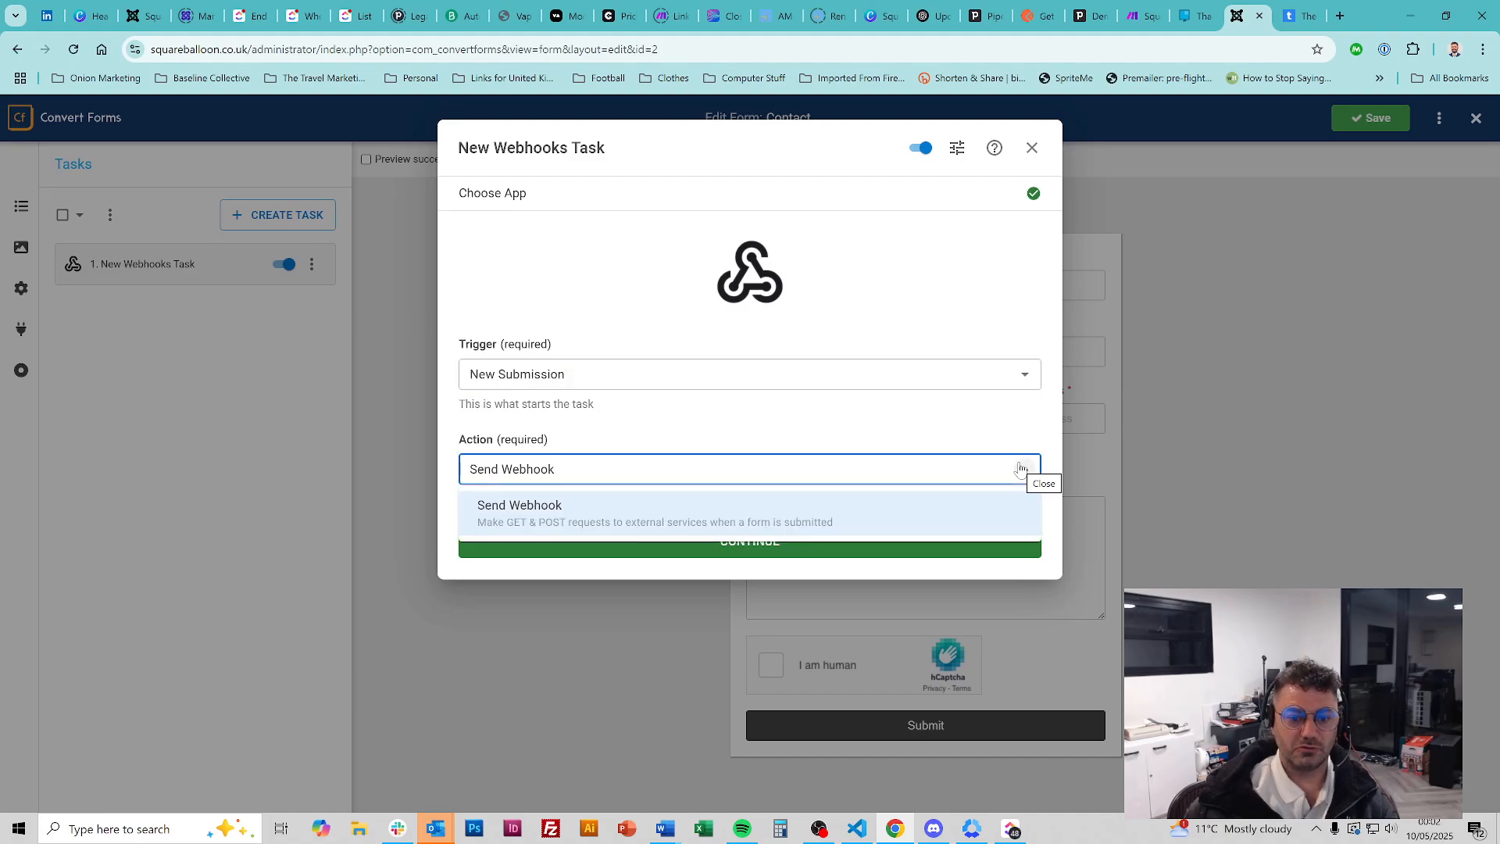
{"action": "left_click", "coordinate": [1025, 470]}
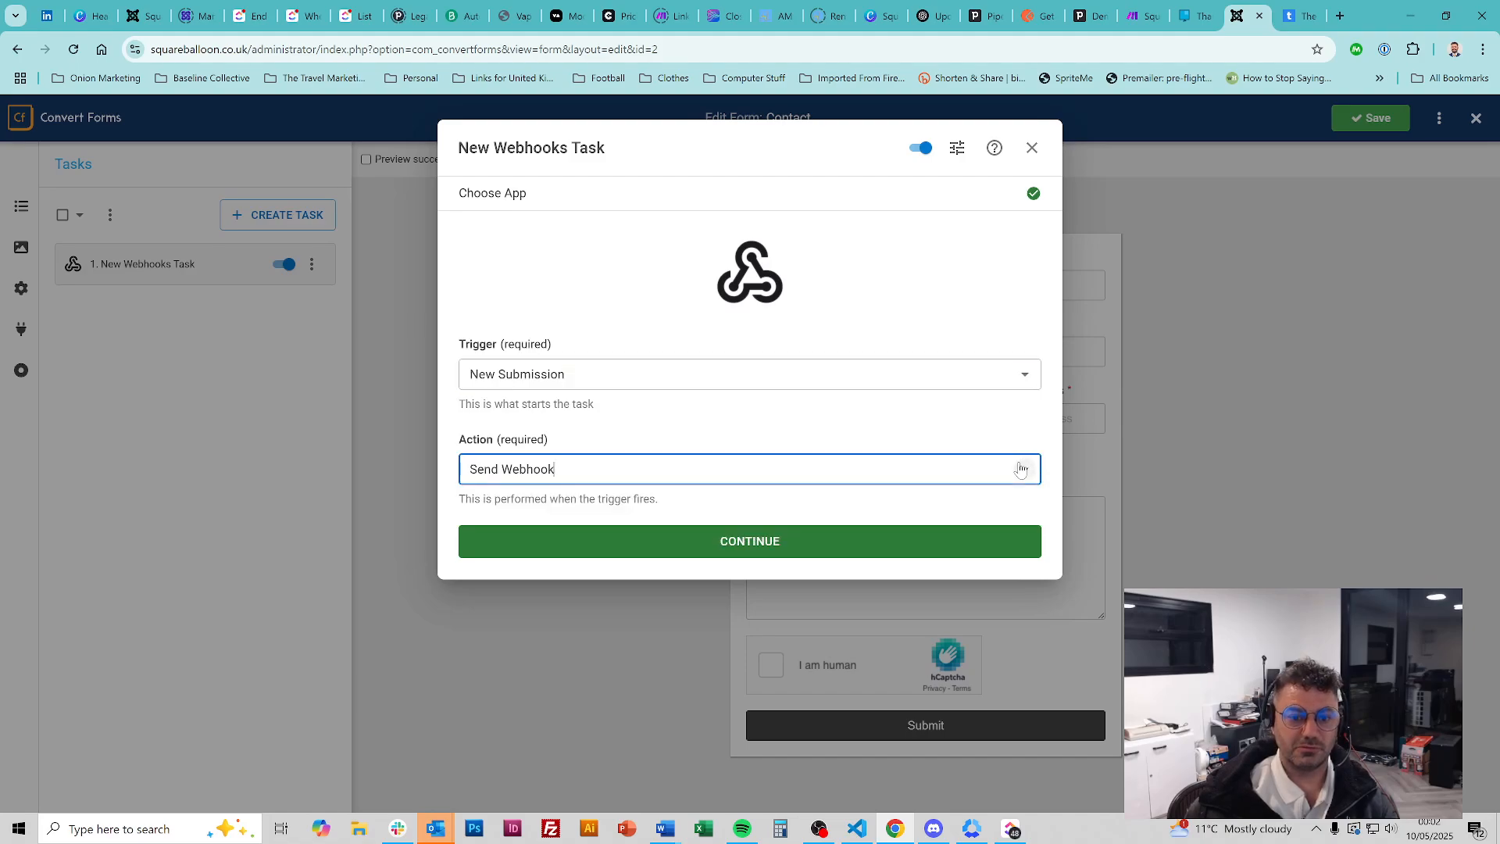
{"action": "left_click", "coordinate": [741, 547]}
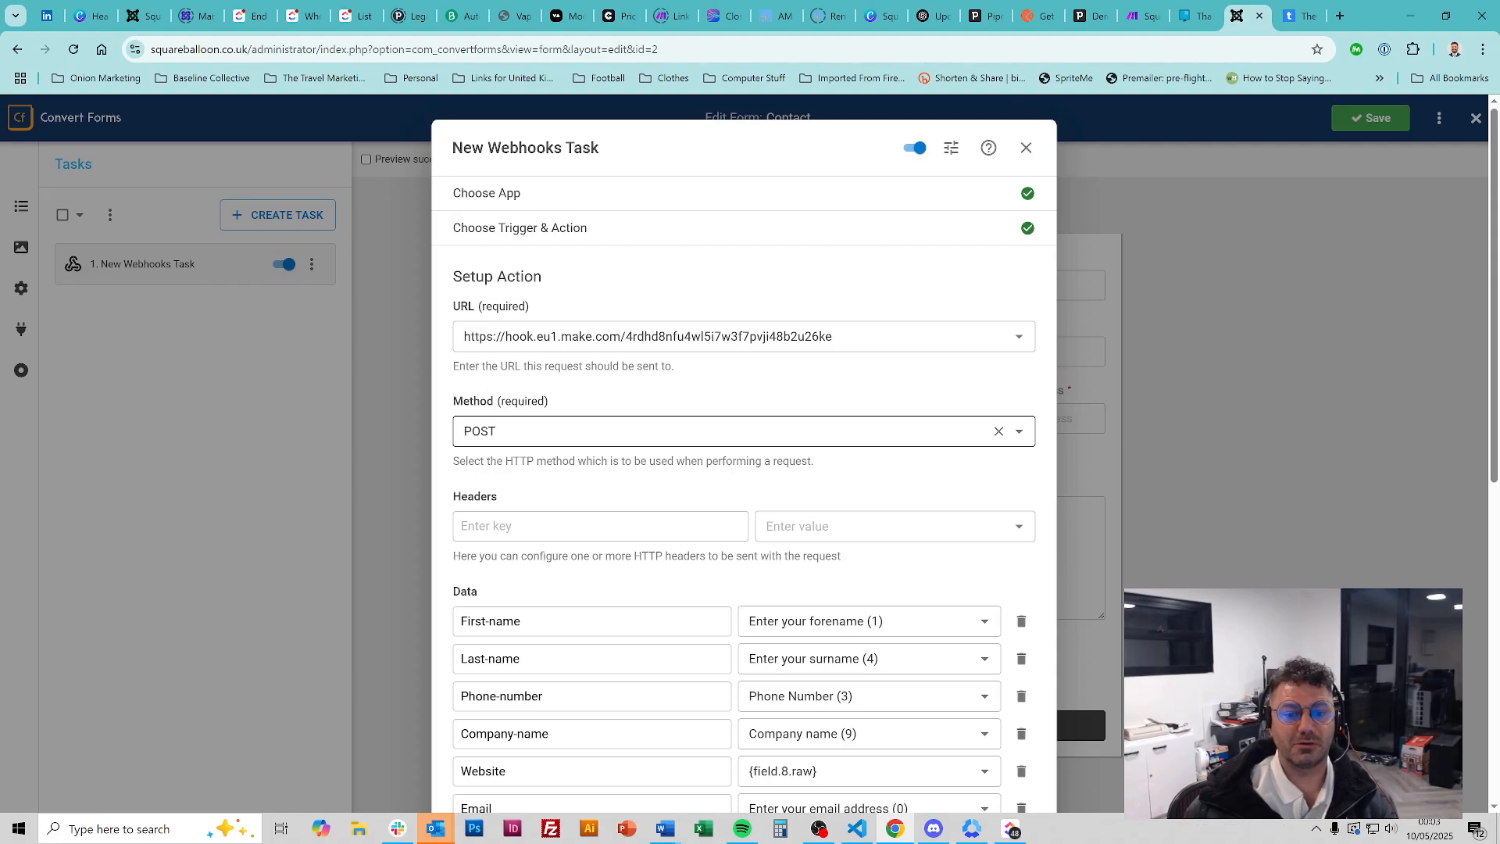
Save the webhook task settings and go back to the Make scenario
{"action": "scroll", "coordinate": [714, 504], "scroll_direction": "down", "scroll_amount": 5}
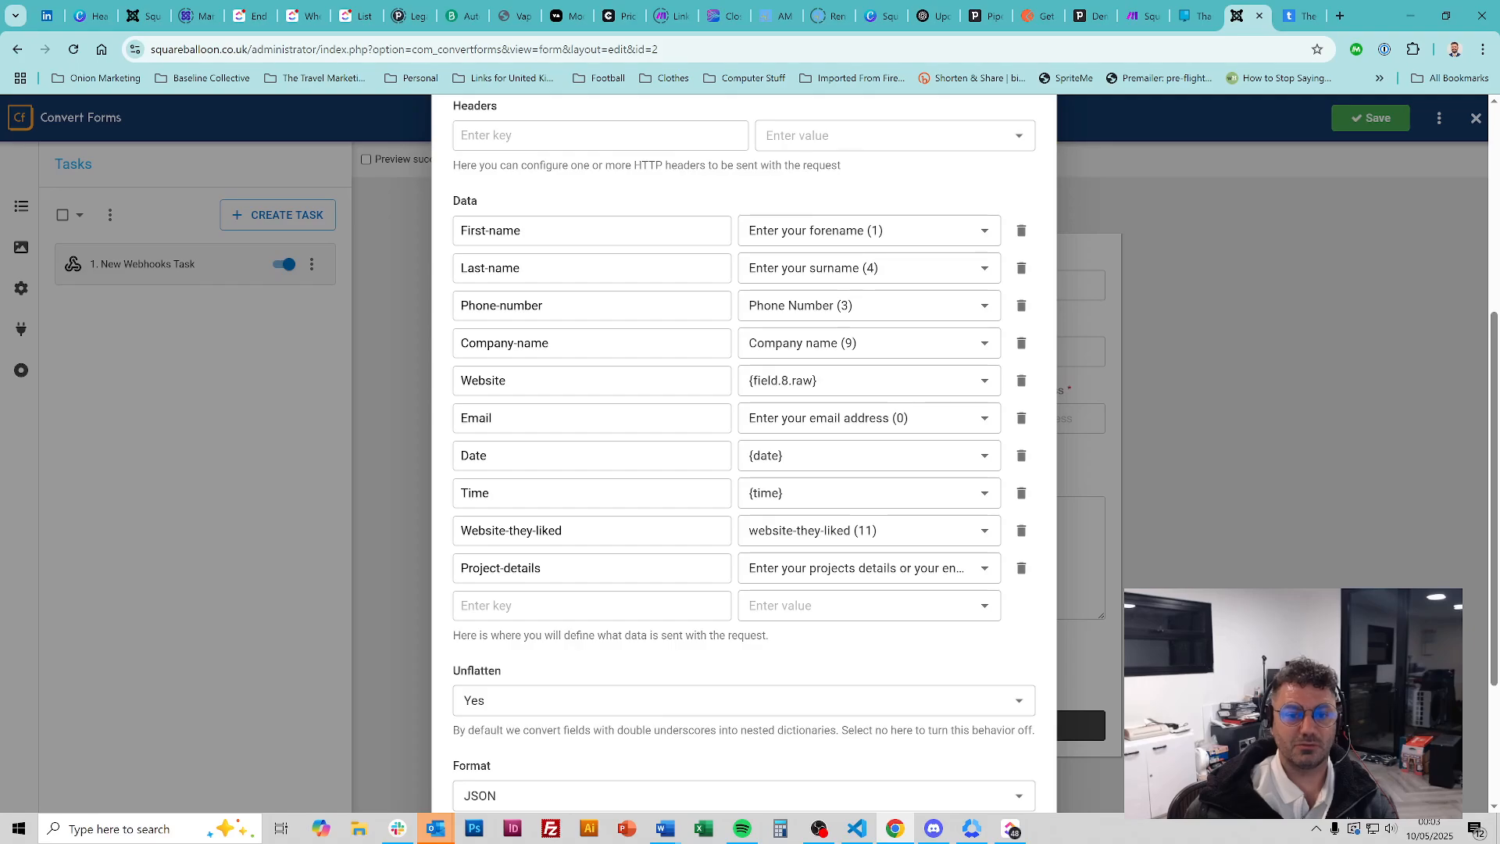
{"action": "scroll", "coordinate": [714, 484], "scroll_direction": "down", "scroll_amount": 3}
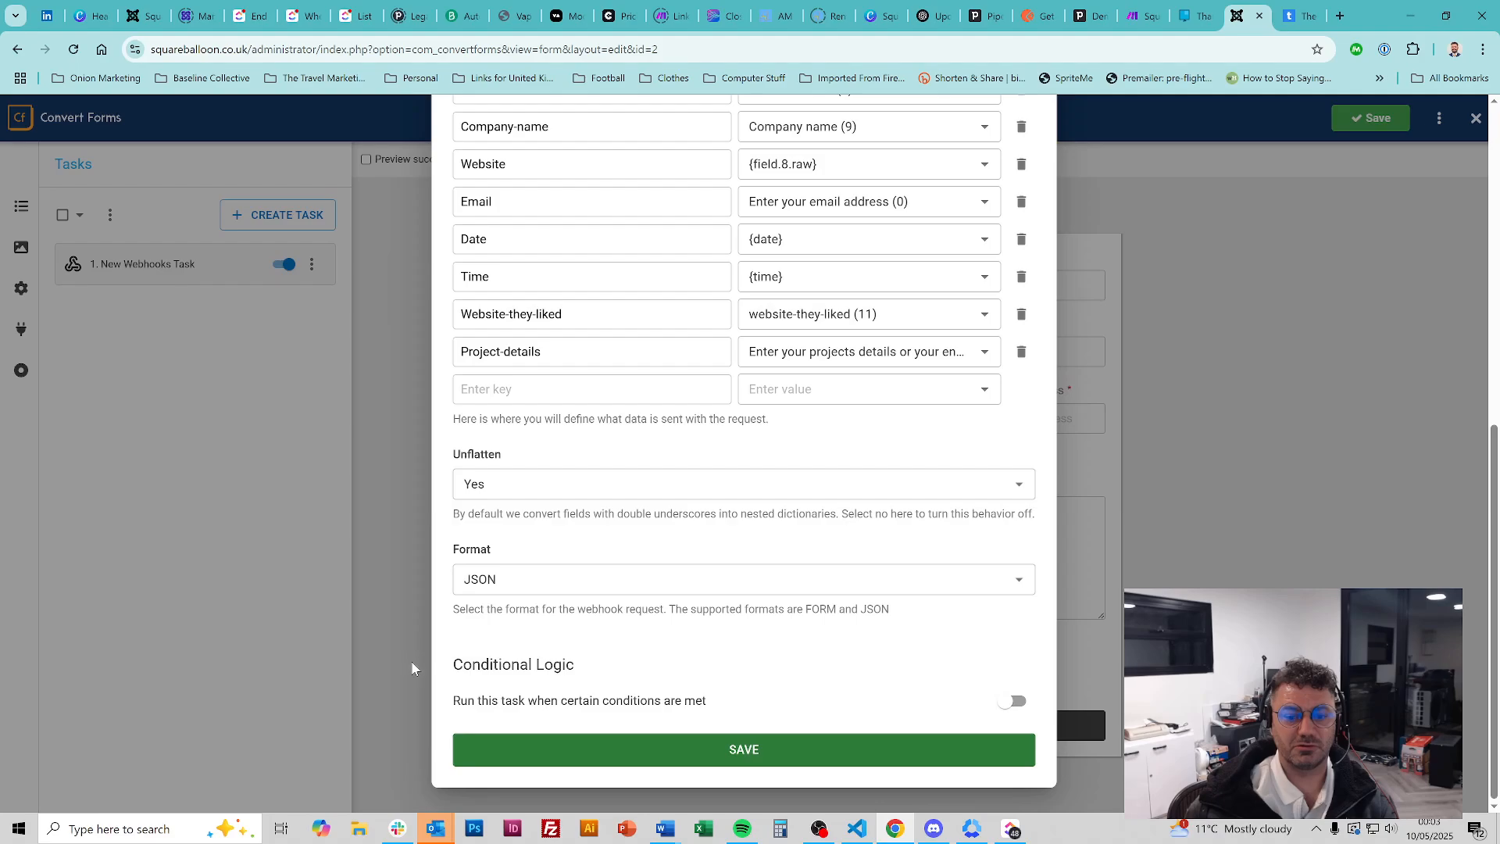
{"action": "left_click", "coordinate": [736, 751]}
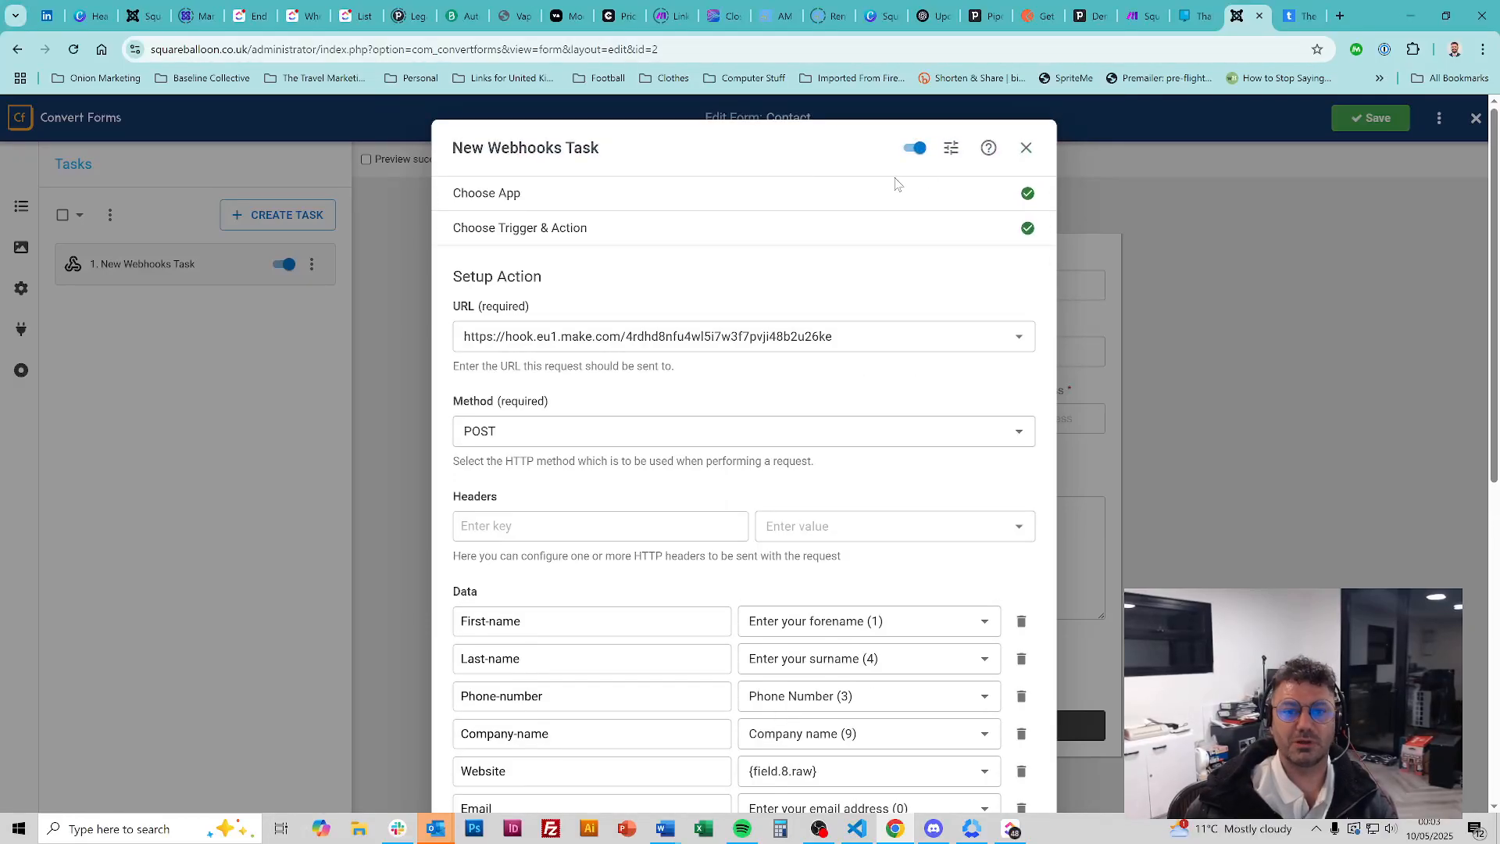
{"action": "left_click", "coordinate": [1139, 8]}
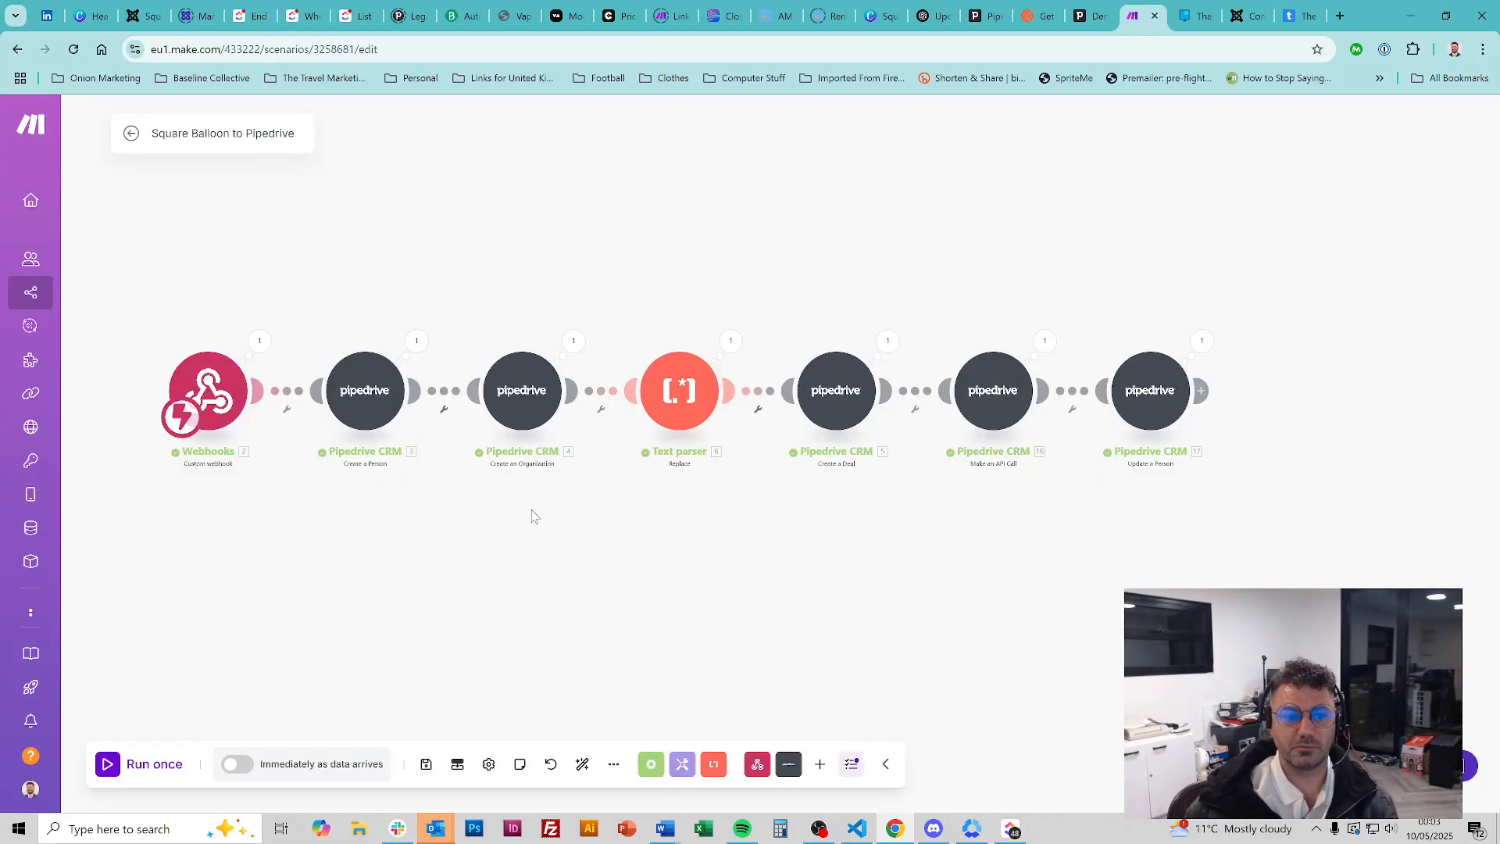
Copy the SB Webhook address from the Webhooks trigger module and return to the Convert Forms tab
{"action": "left_click", "coordinate": [206, 414]}
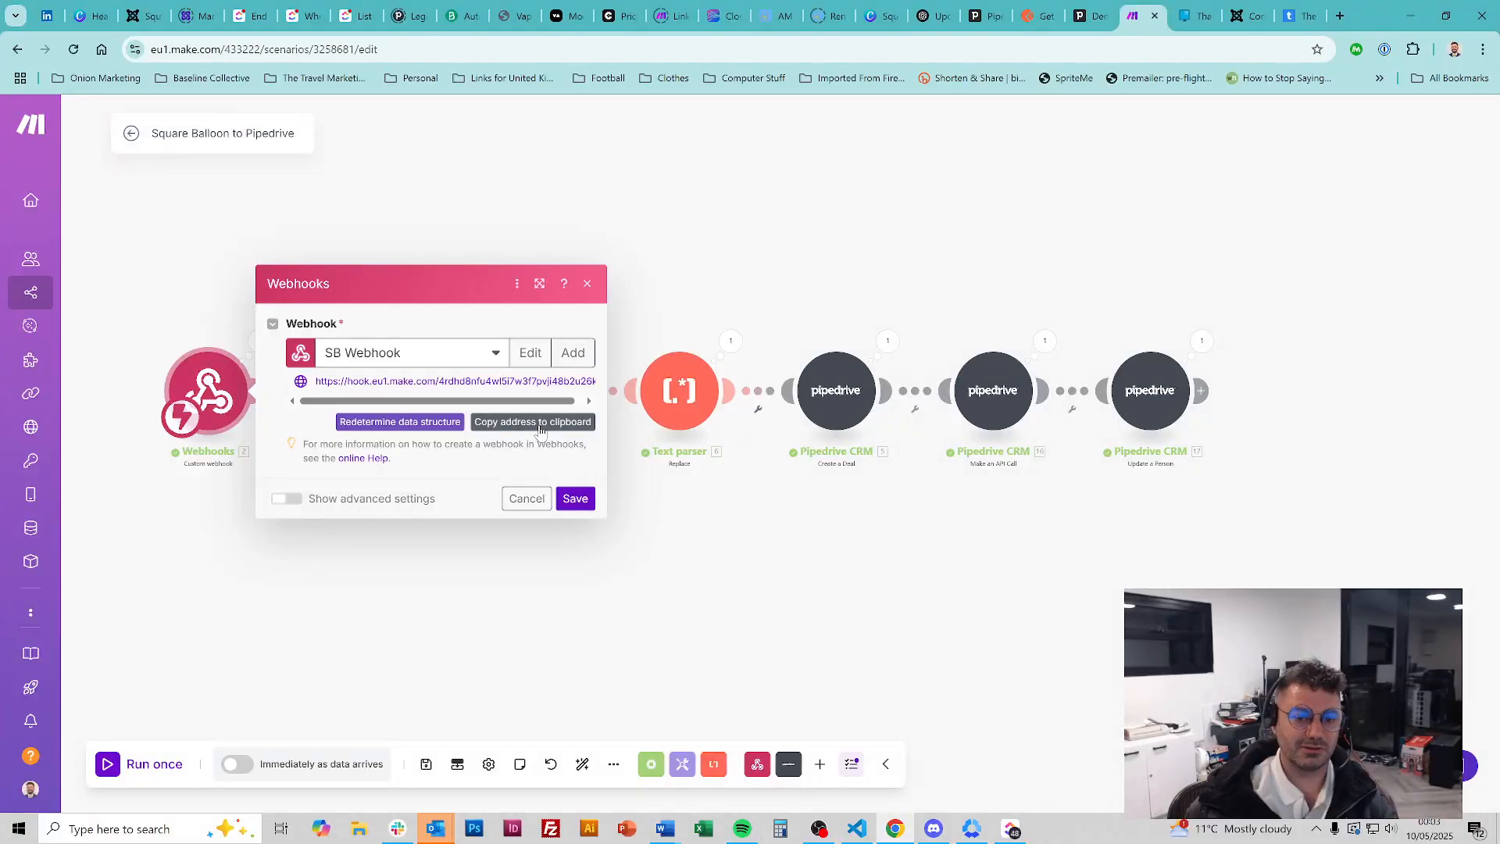
{"action": "left_click", "coordinate": [539, 428]}
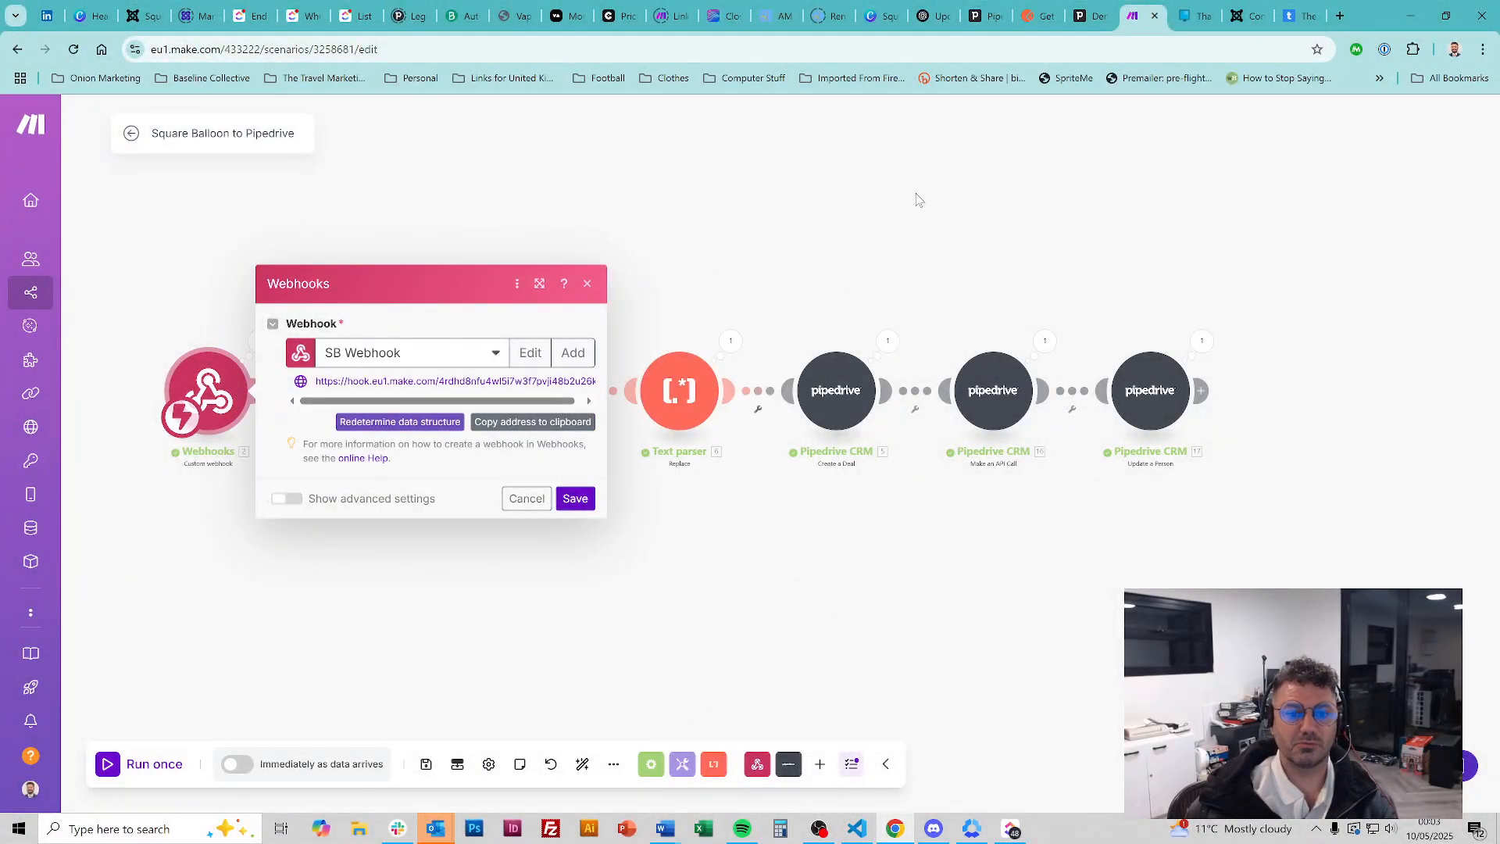
{"action": "left_click", "coordinate": [917, 199]}
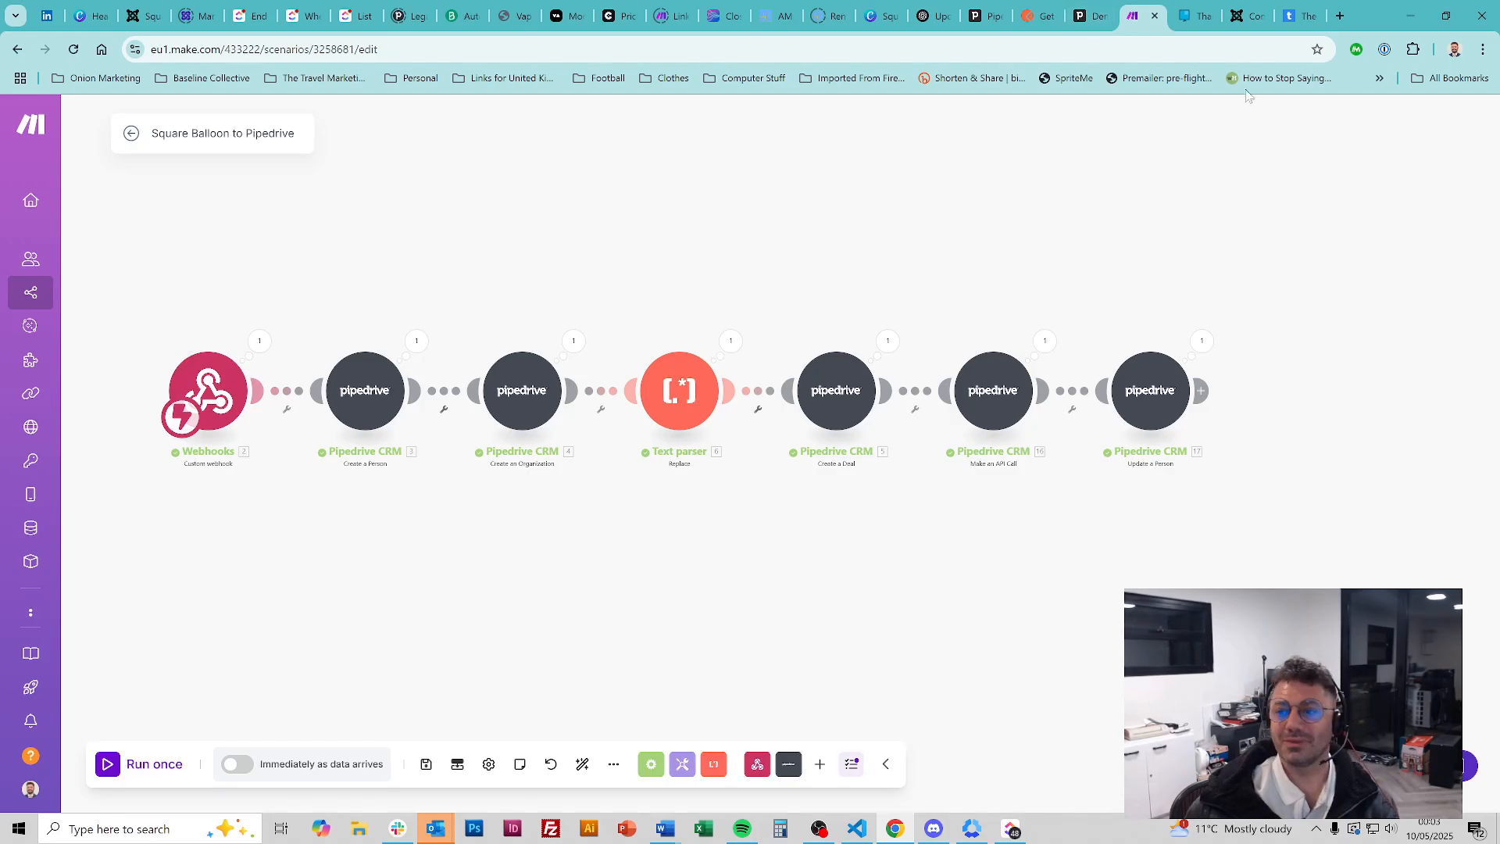
{"action": "left_click", "coordinate": [1247, 17]}
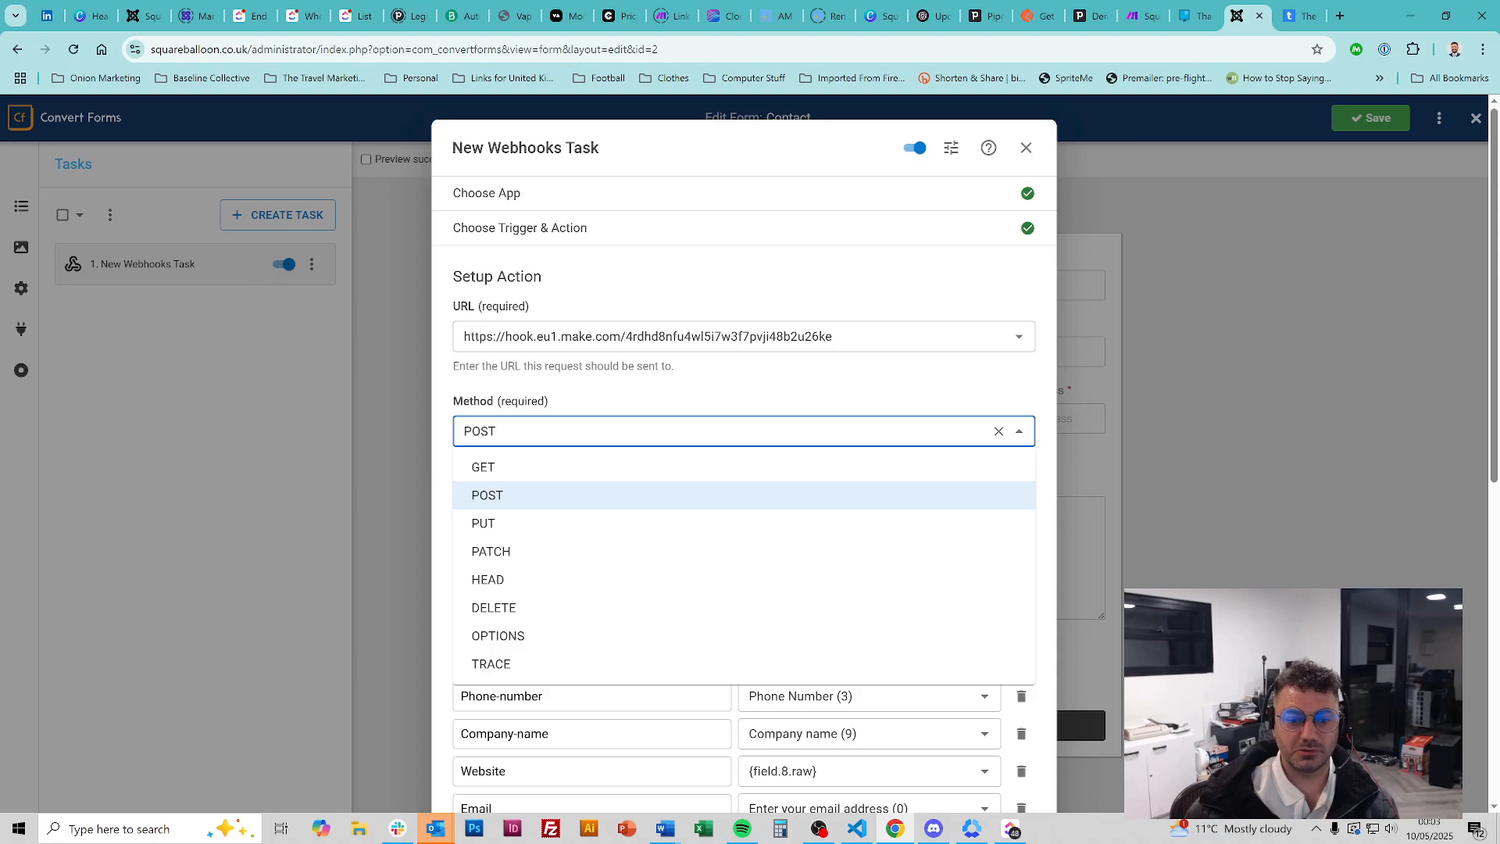
Keep POST as the method and confirm First-name stays mapped to the forename field
{"action": "left_click", "coordinate": [741, 401]}
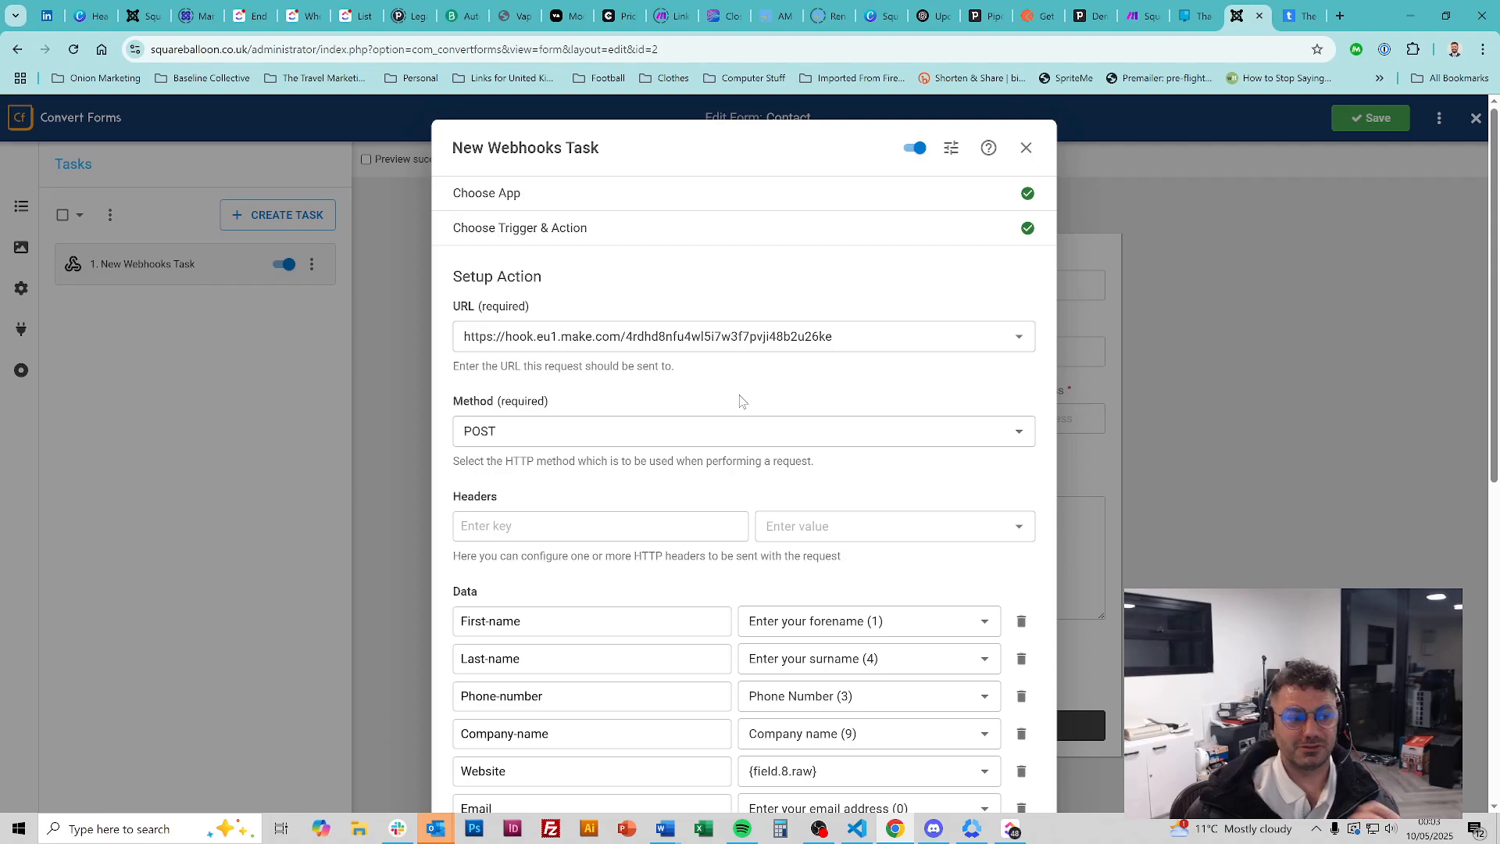
{"action": "scroll", "coordinate": [750, 398], "scroll_direction": "down", "scroll_amount": 3}
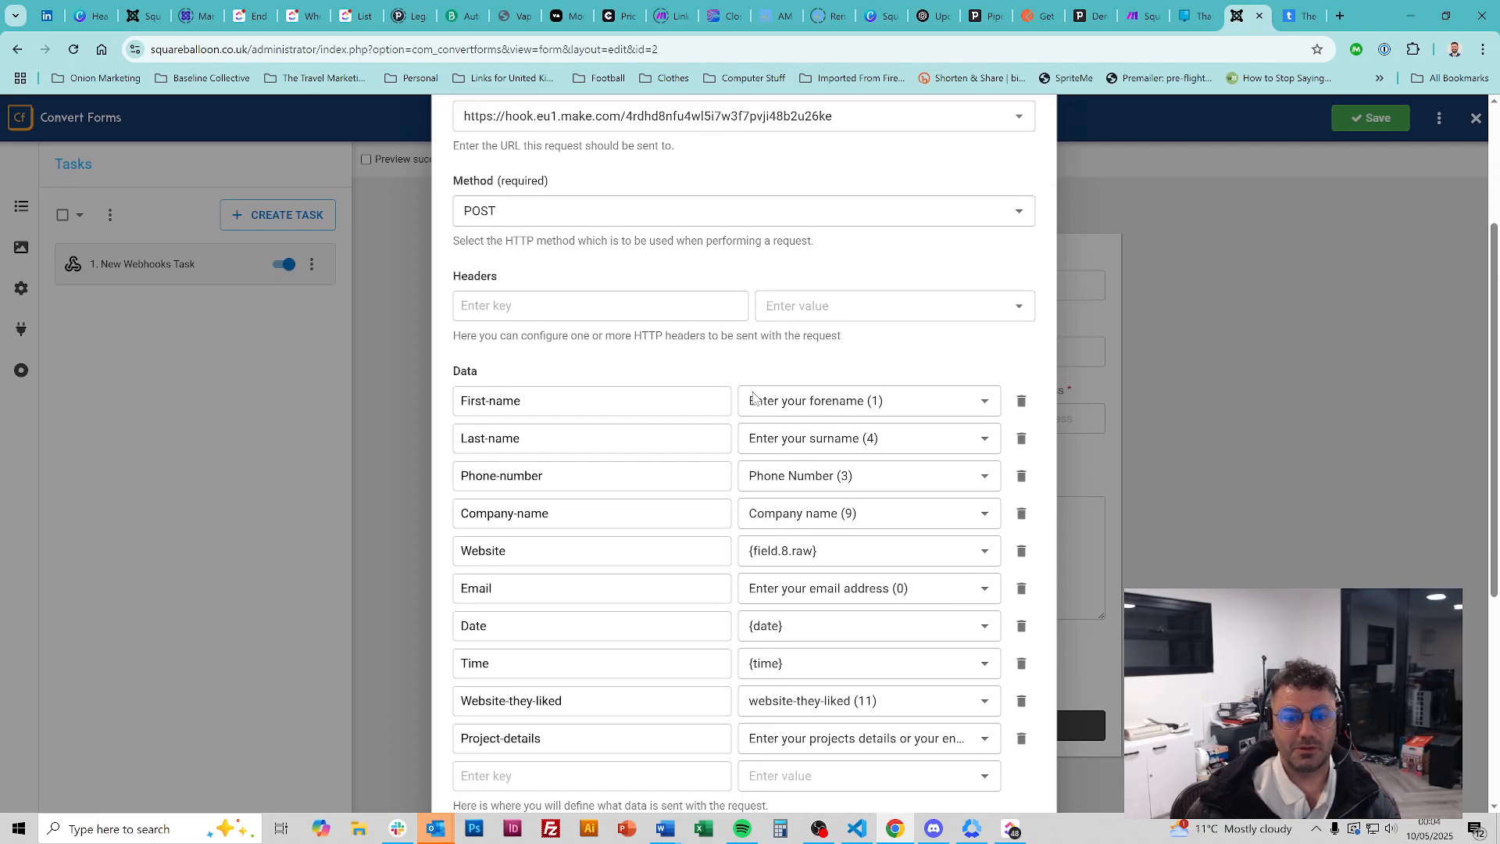
{"action": "scroll", "coordinate": [739, 344], "scroll_direction": "down", "scroll_amount": 2}
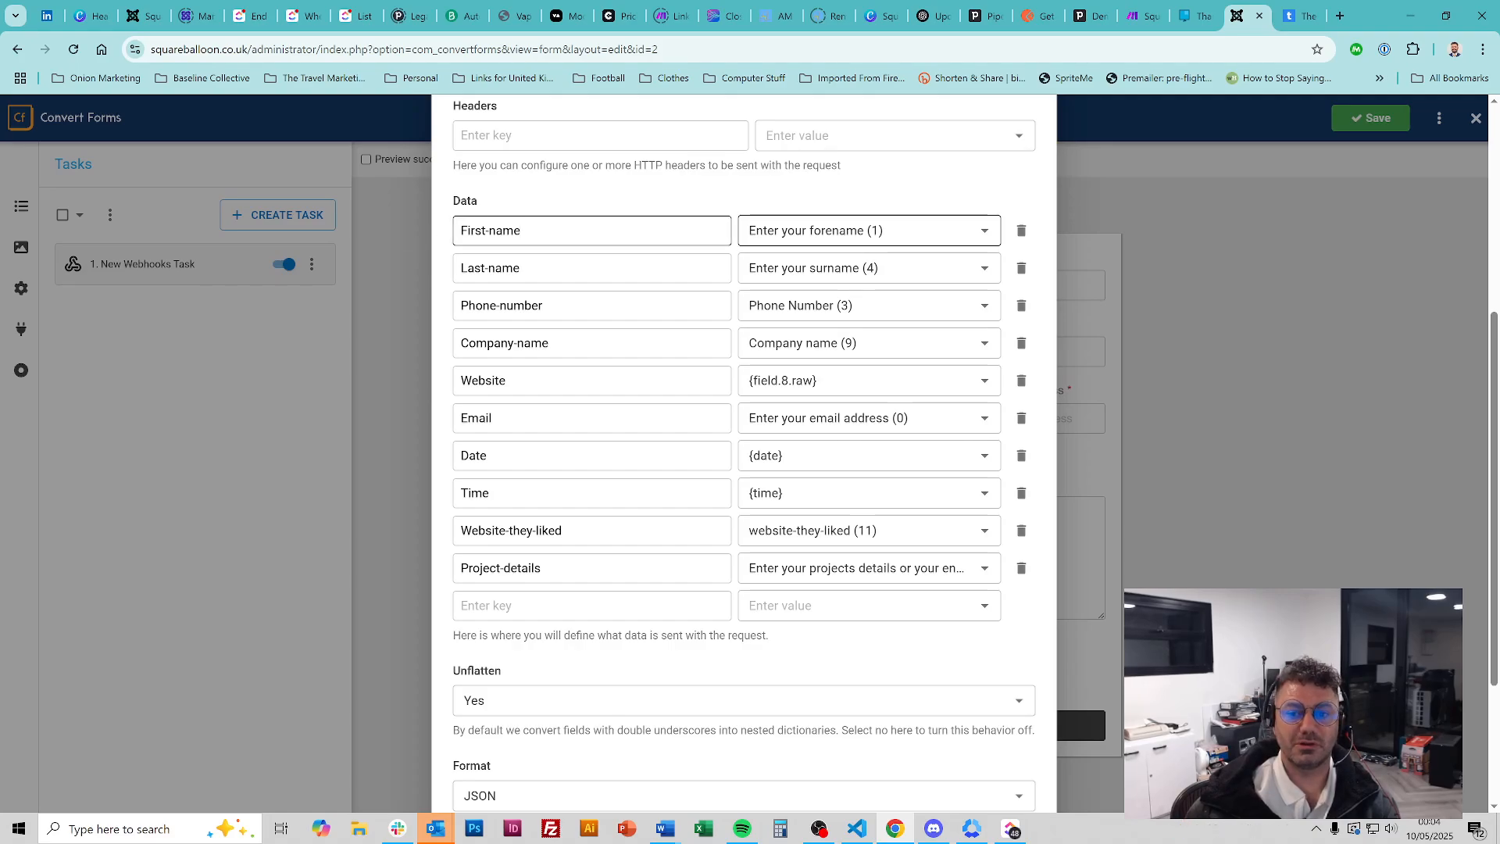
{"action": "left_click", "coordinate": [983, 231]}
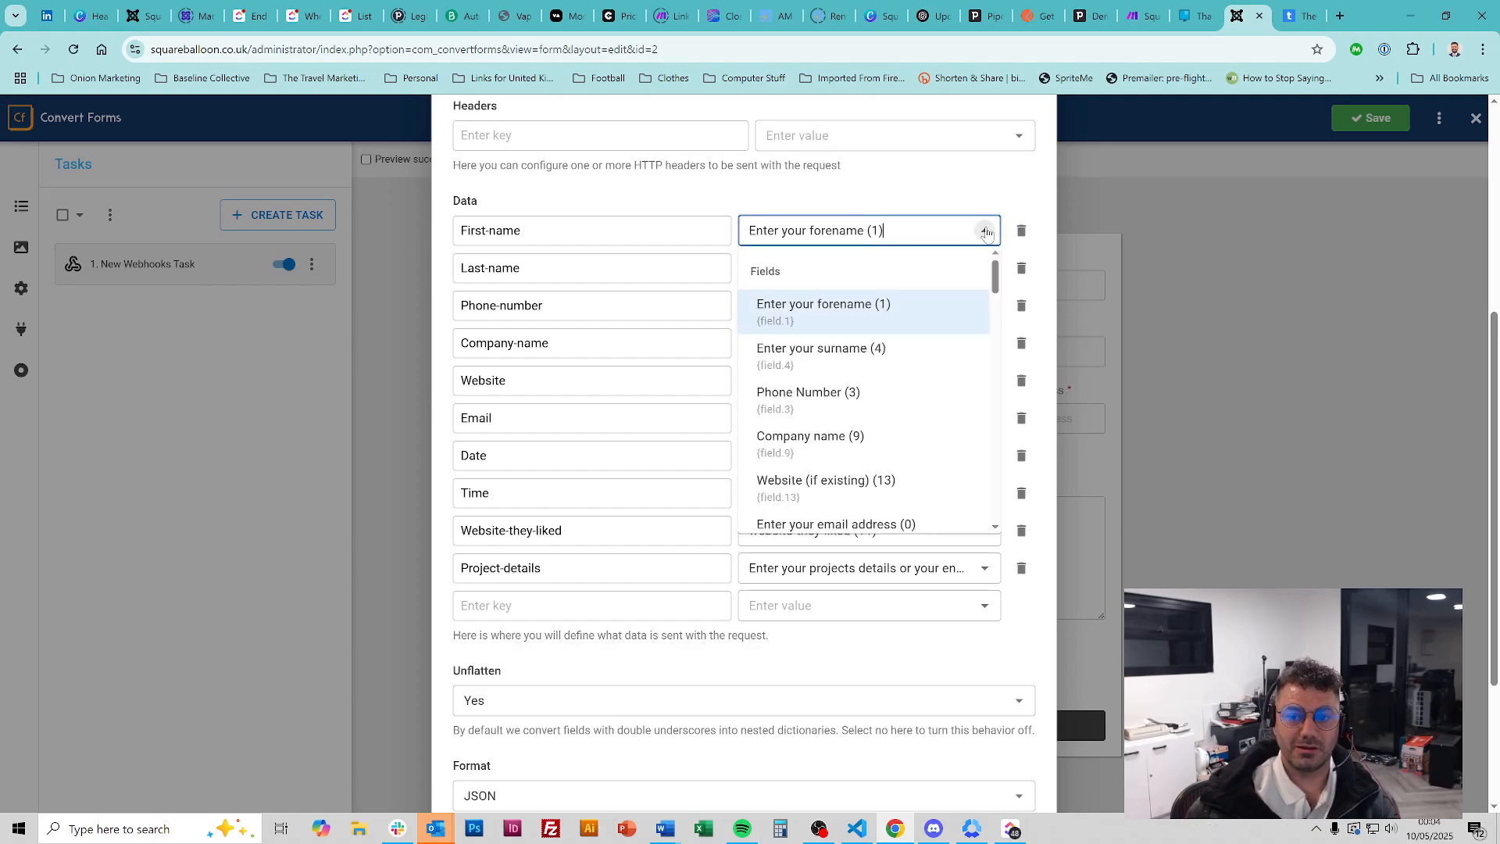
{"action": "left_click", "coordinate": [904, 310]}
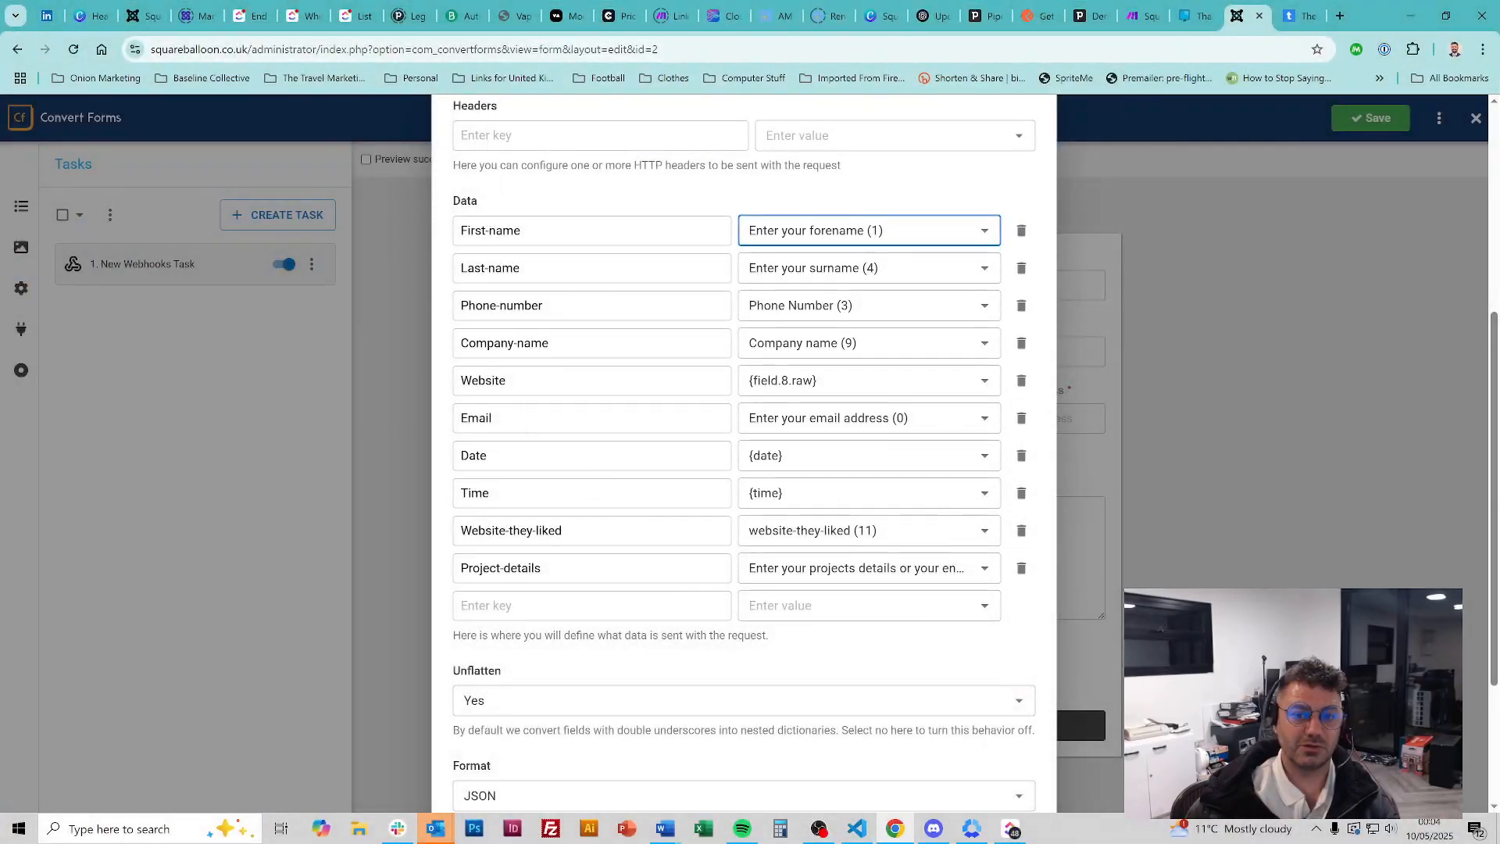
{"action": "left_click", "coordinate": [610, 205]}
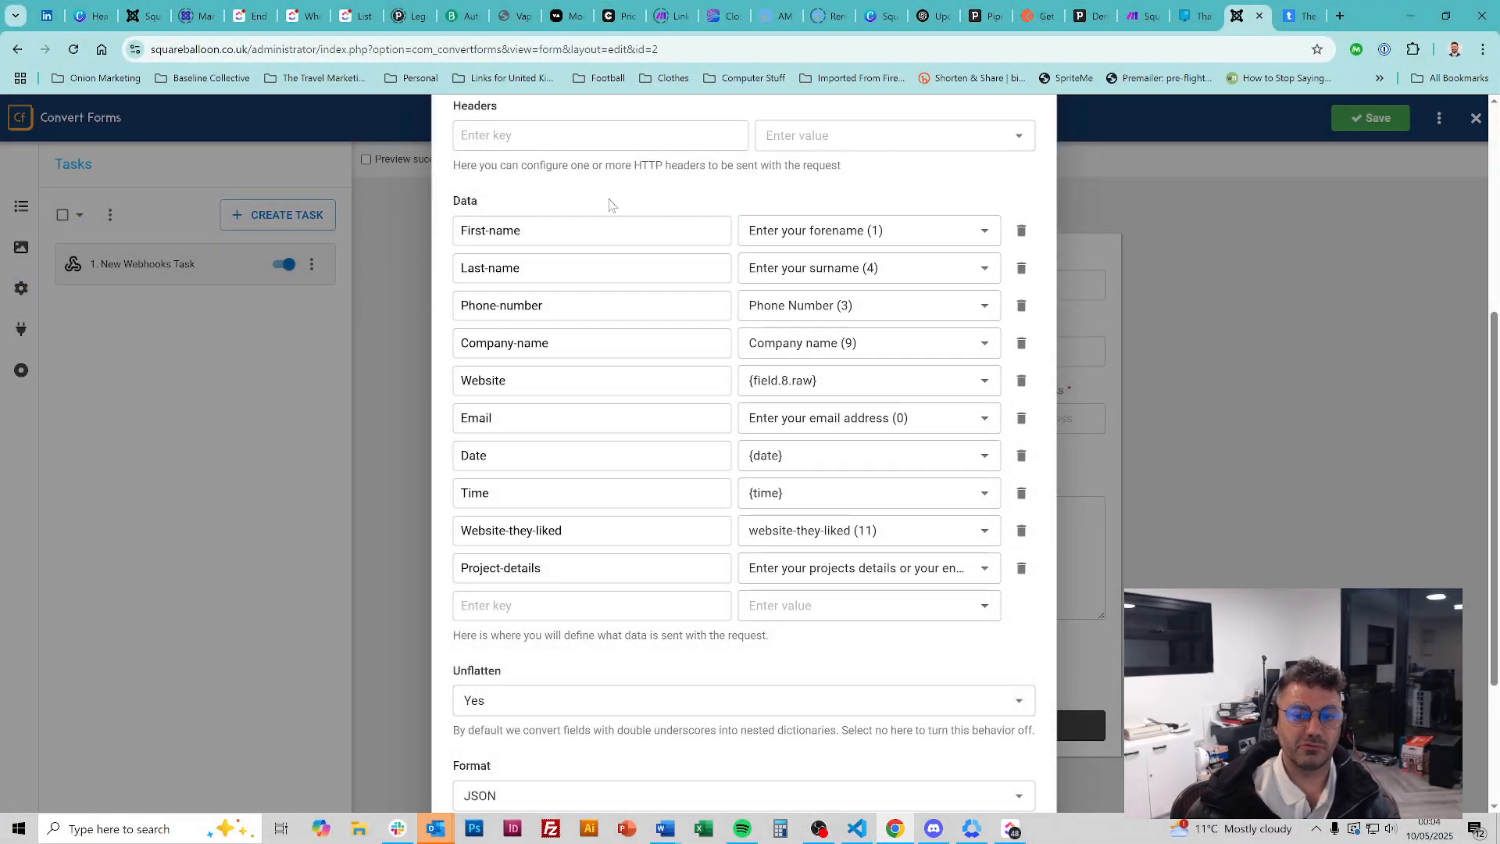
Enter test text in the empty data row's value, then clear it to leave it empty
{"action": "left_click", "coordinate": [856, 606]}
{"action": "type", "text": "asdfasdf"}
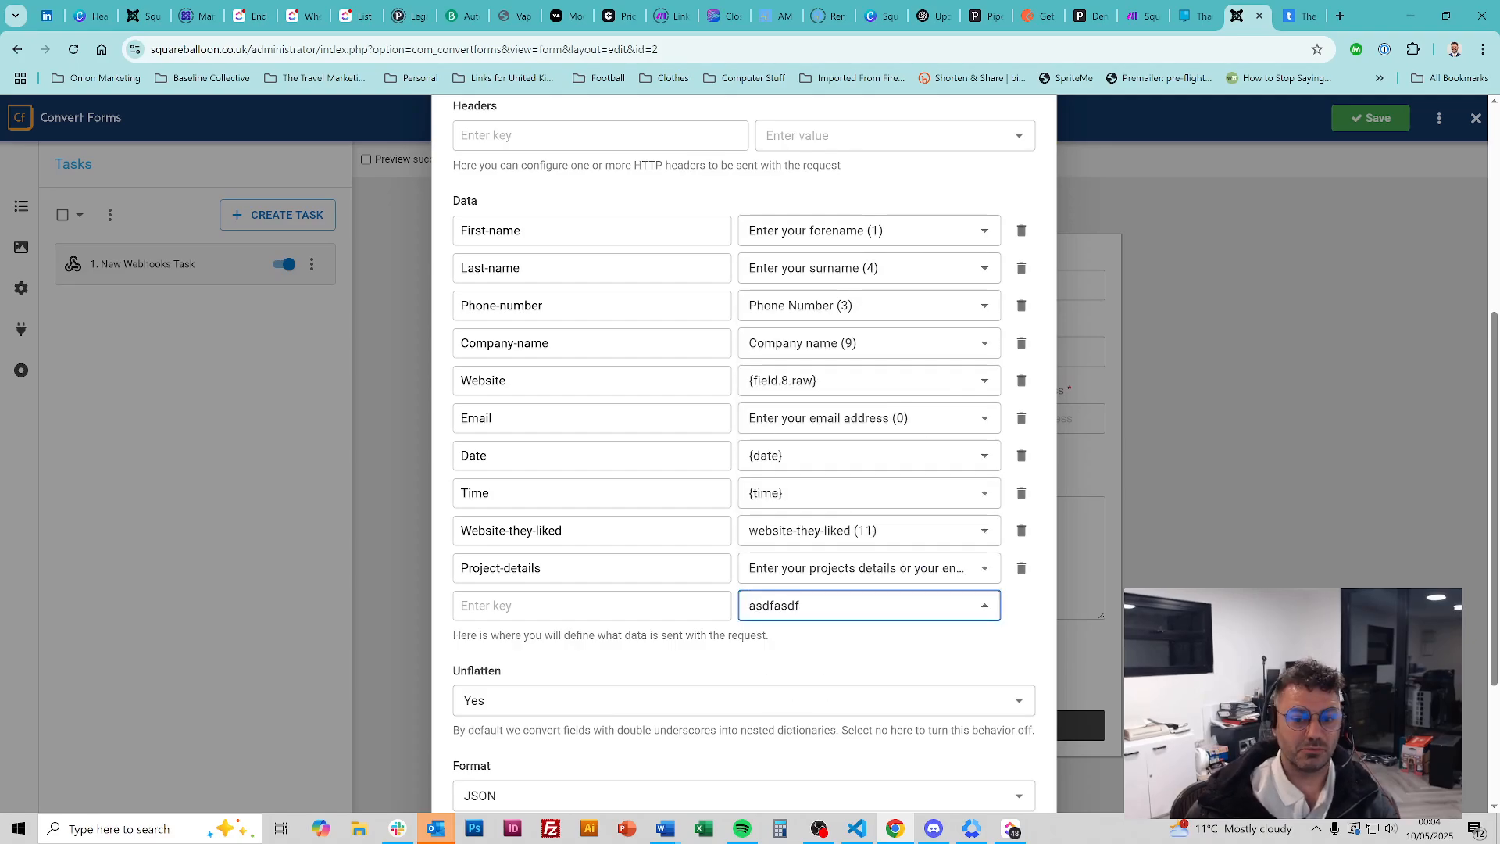
{"action": "key", "text": "ctrl+a"}
{"action": "key", "text": "BackSpace"}
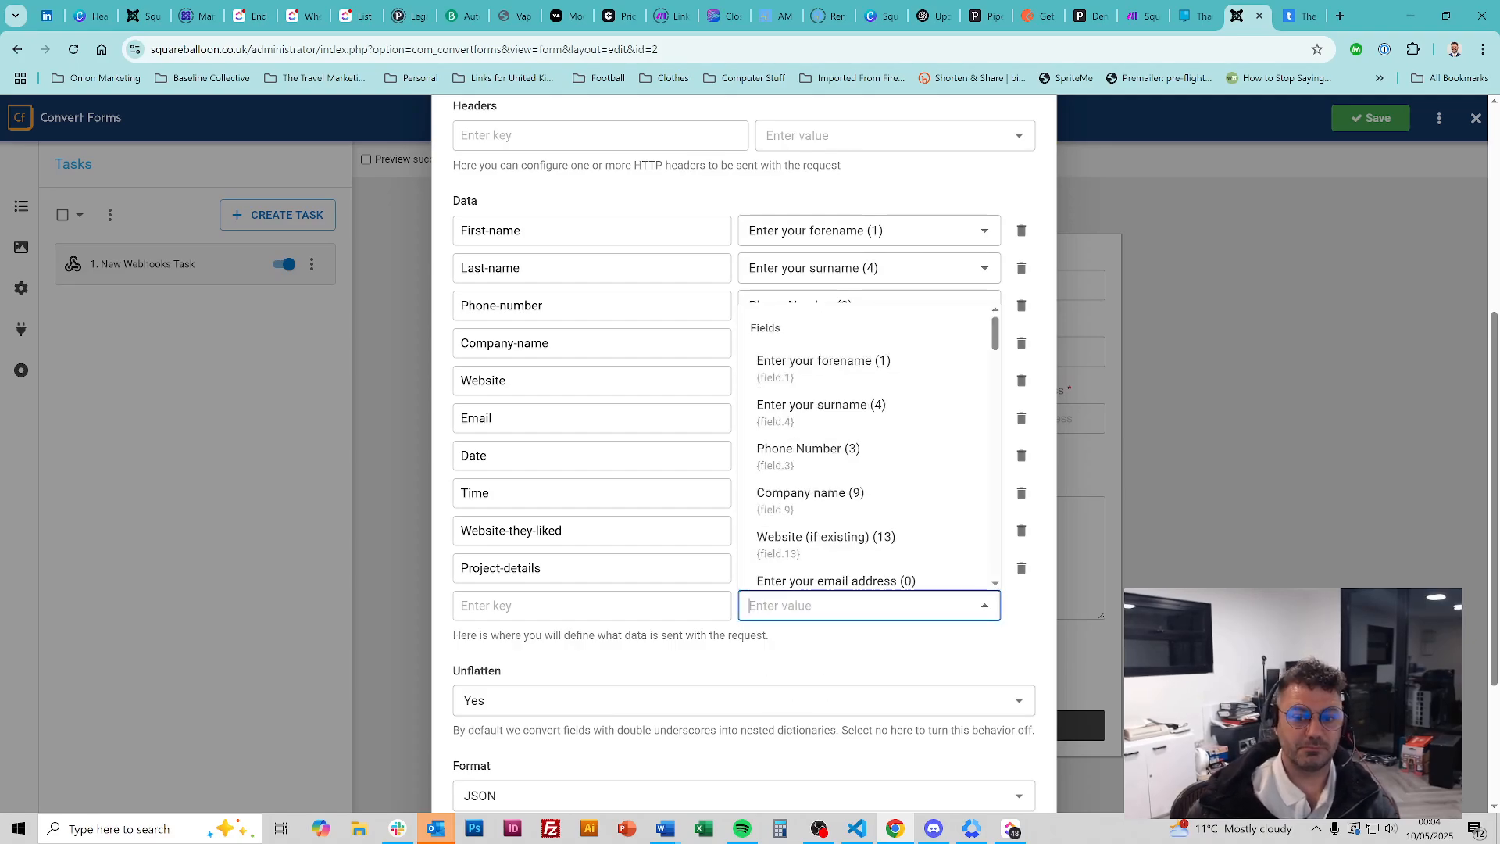
{"action": "left_click", "coordinate": [754, 197]}
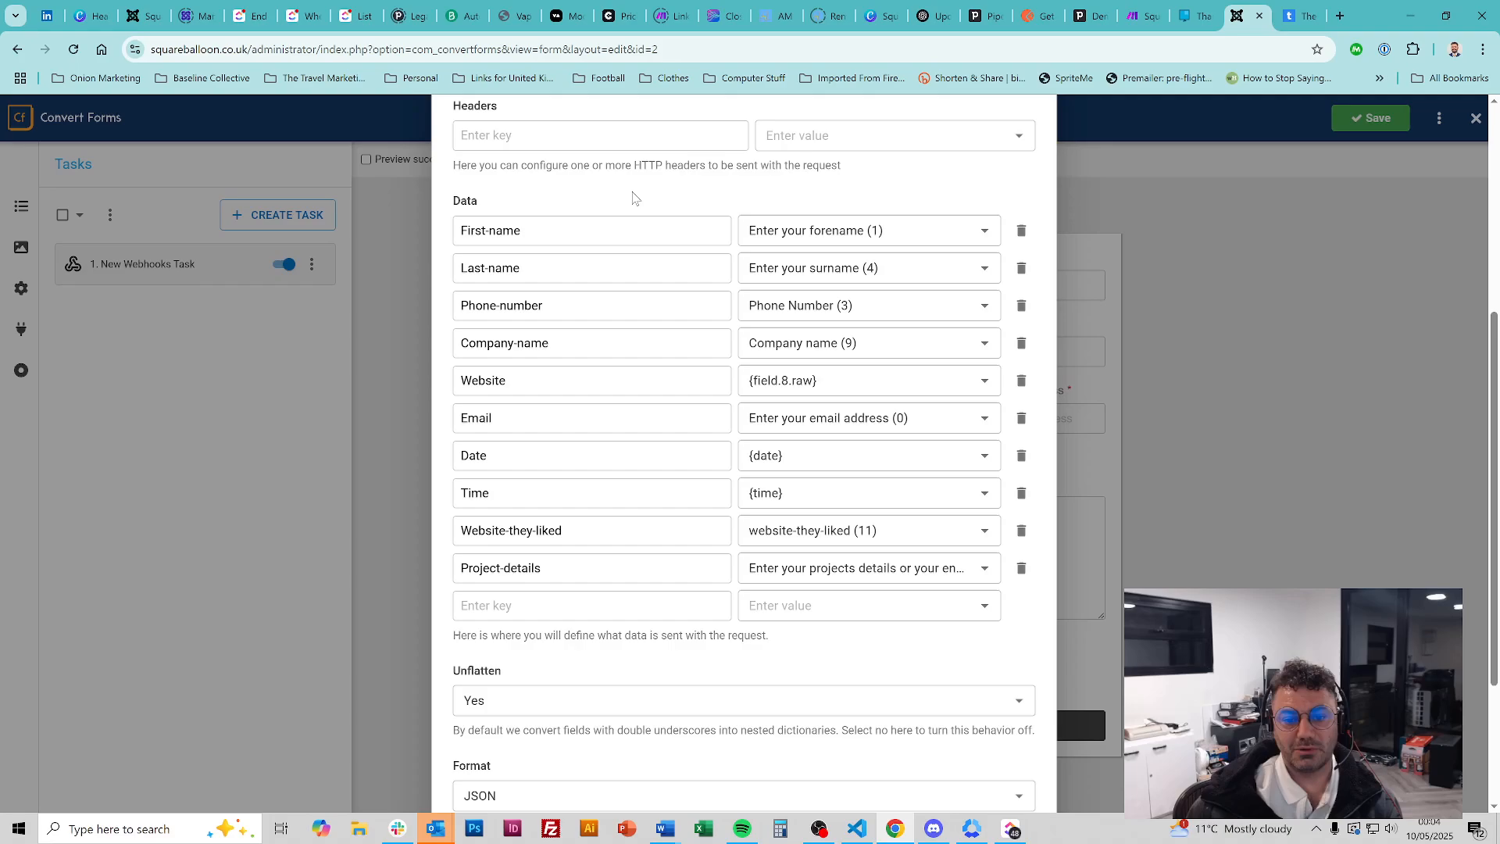
Set format to JSON and unflatten to Yes, save the task, and return to Make
{"action": "scroll", "coordinate": [859, 606], "scroll_direction": "down", "scroll_amount": 3}
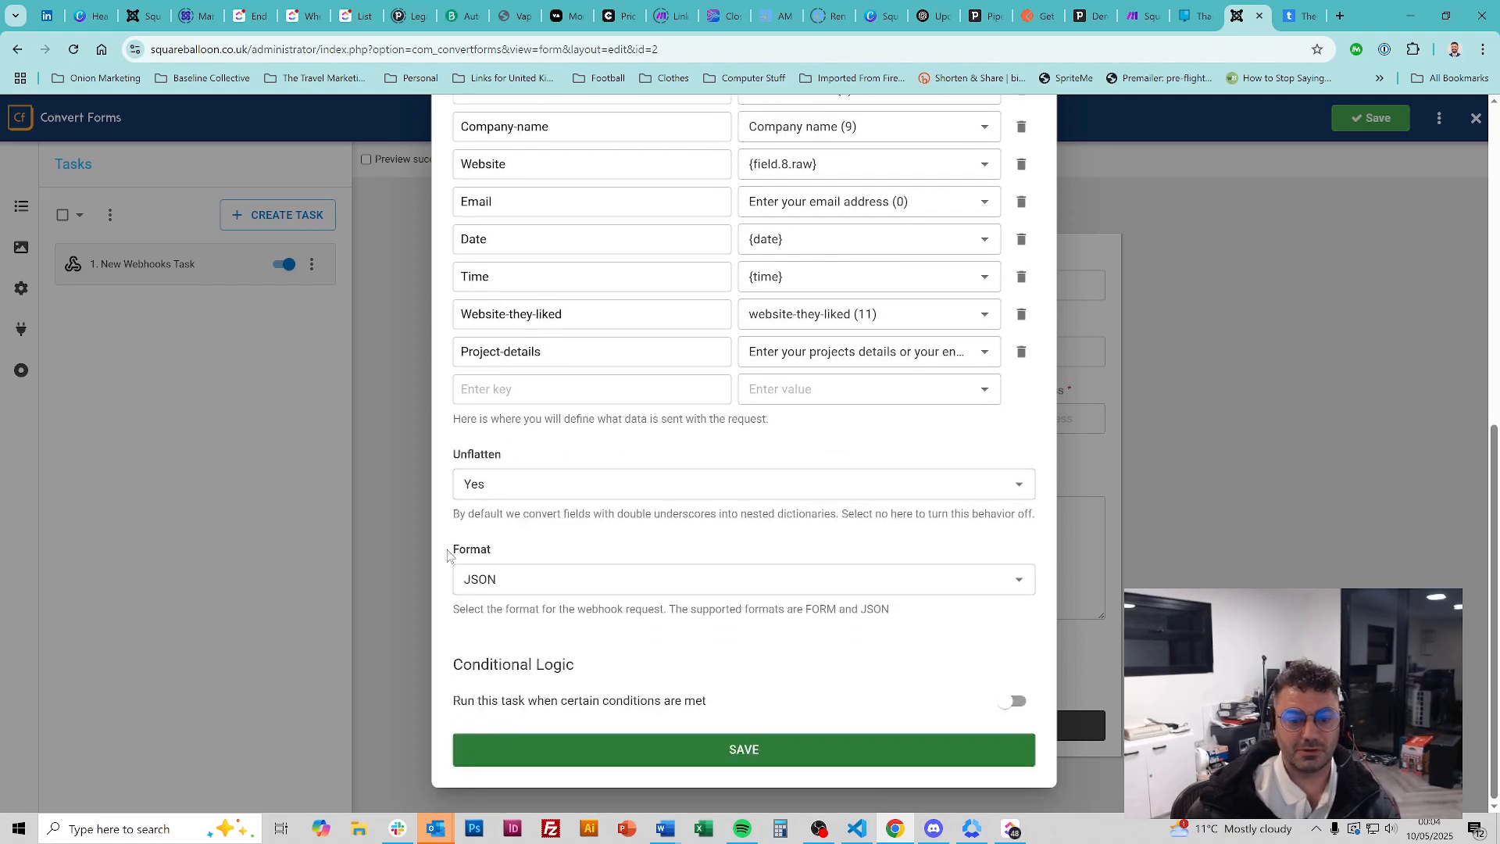
{"action": "left_click", "coordinate": [500, 579]}
{"action": "left_click", "coordinate": [590, 548]}
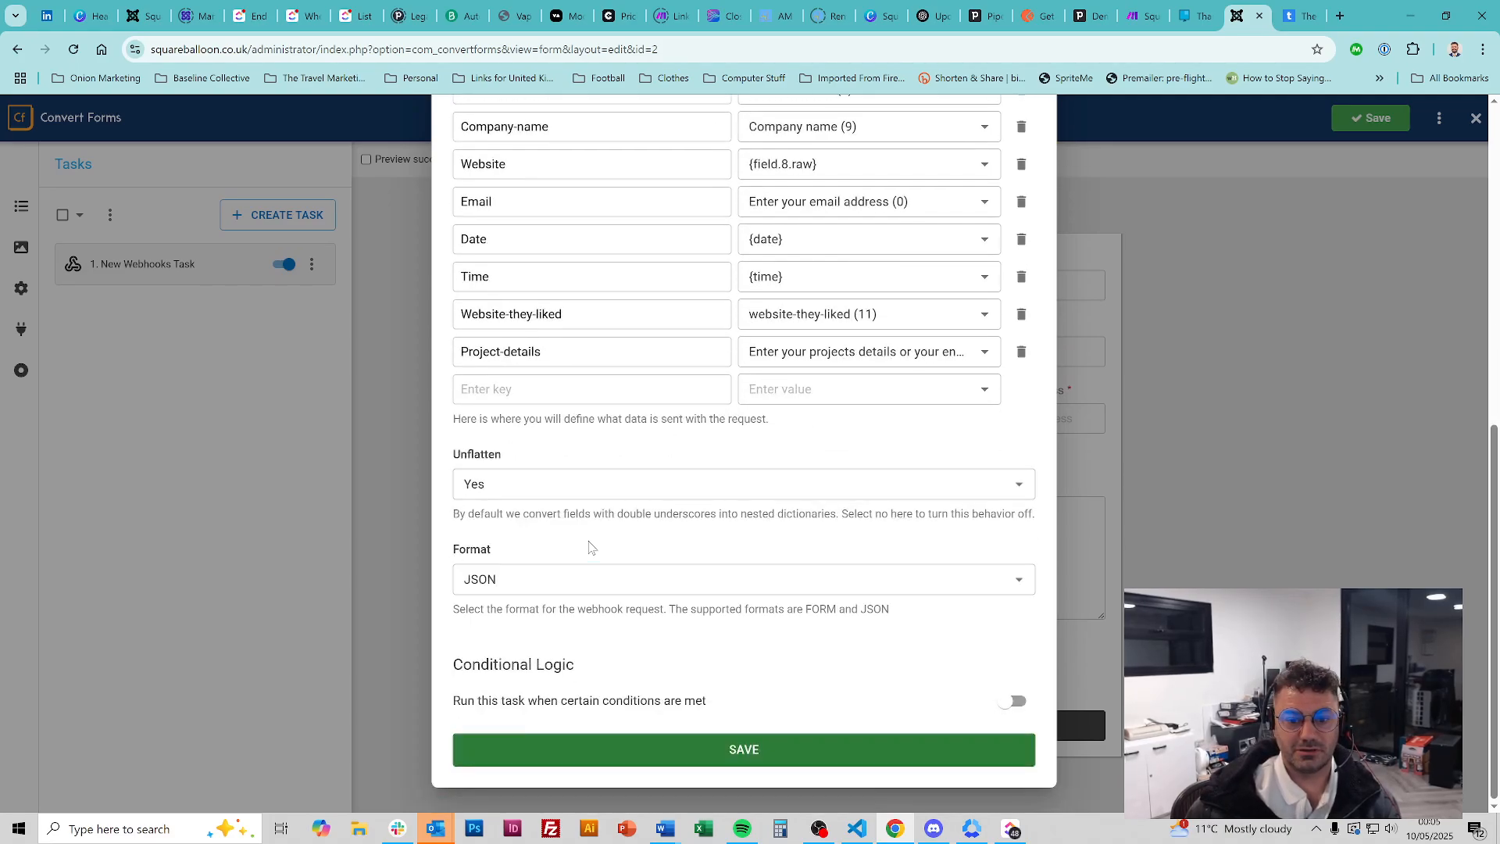
{"action": "left_click", "coordinate": [588, 486]}
{"action": "left_click", "coordinate": [661, 451]}
{"action": "left_click", "coordinate": [743, 750]}
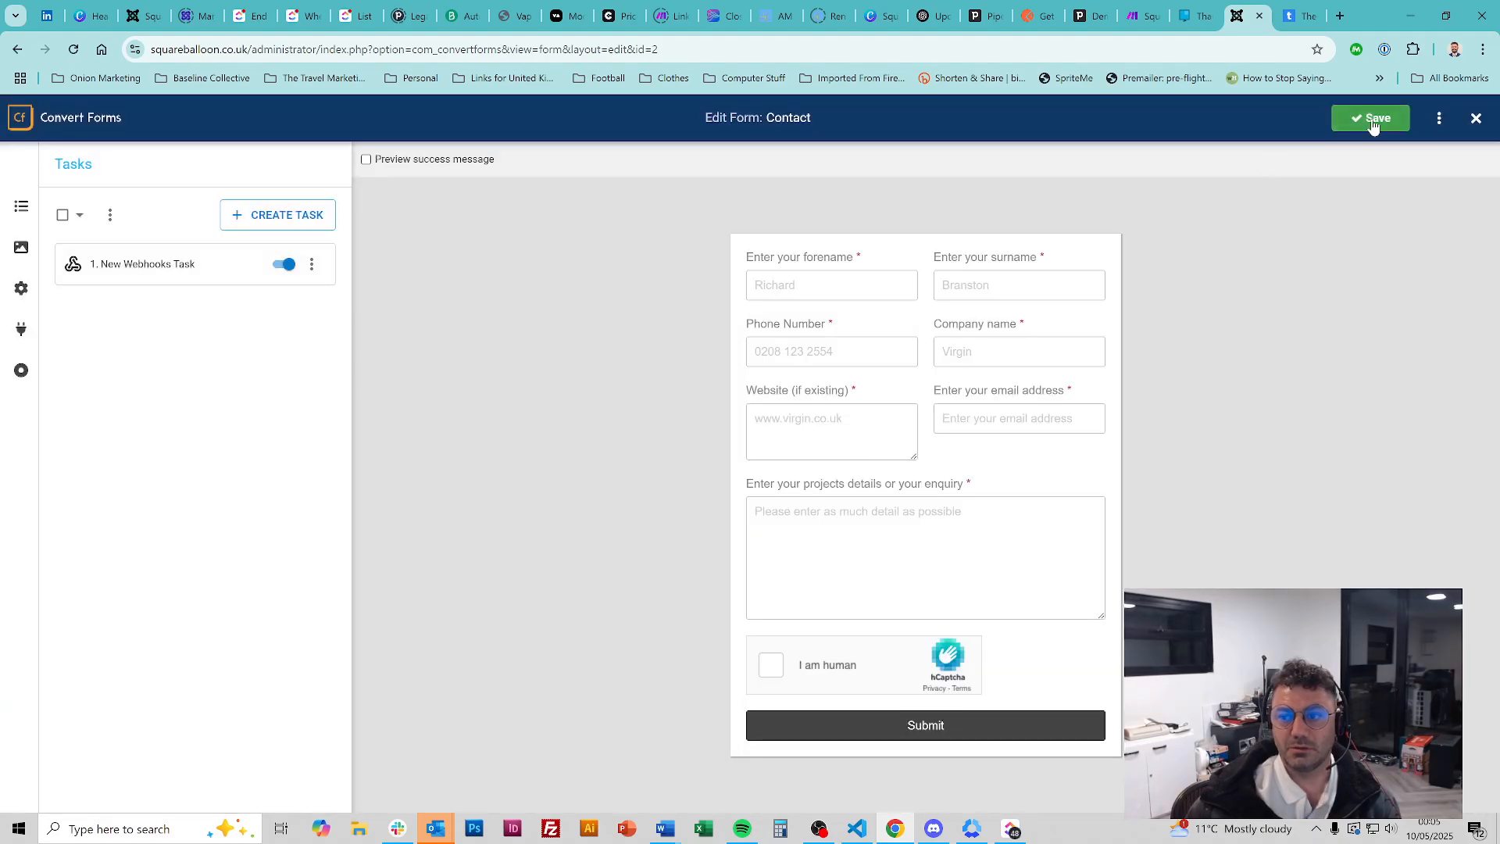
{"action": "key", "text": "ctrl"}
{"action": "key", "text": "ctrl"}
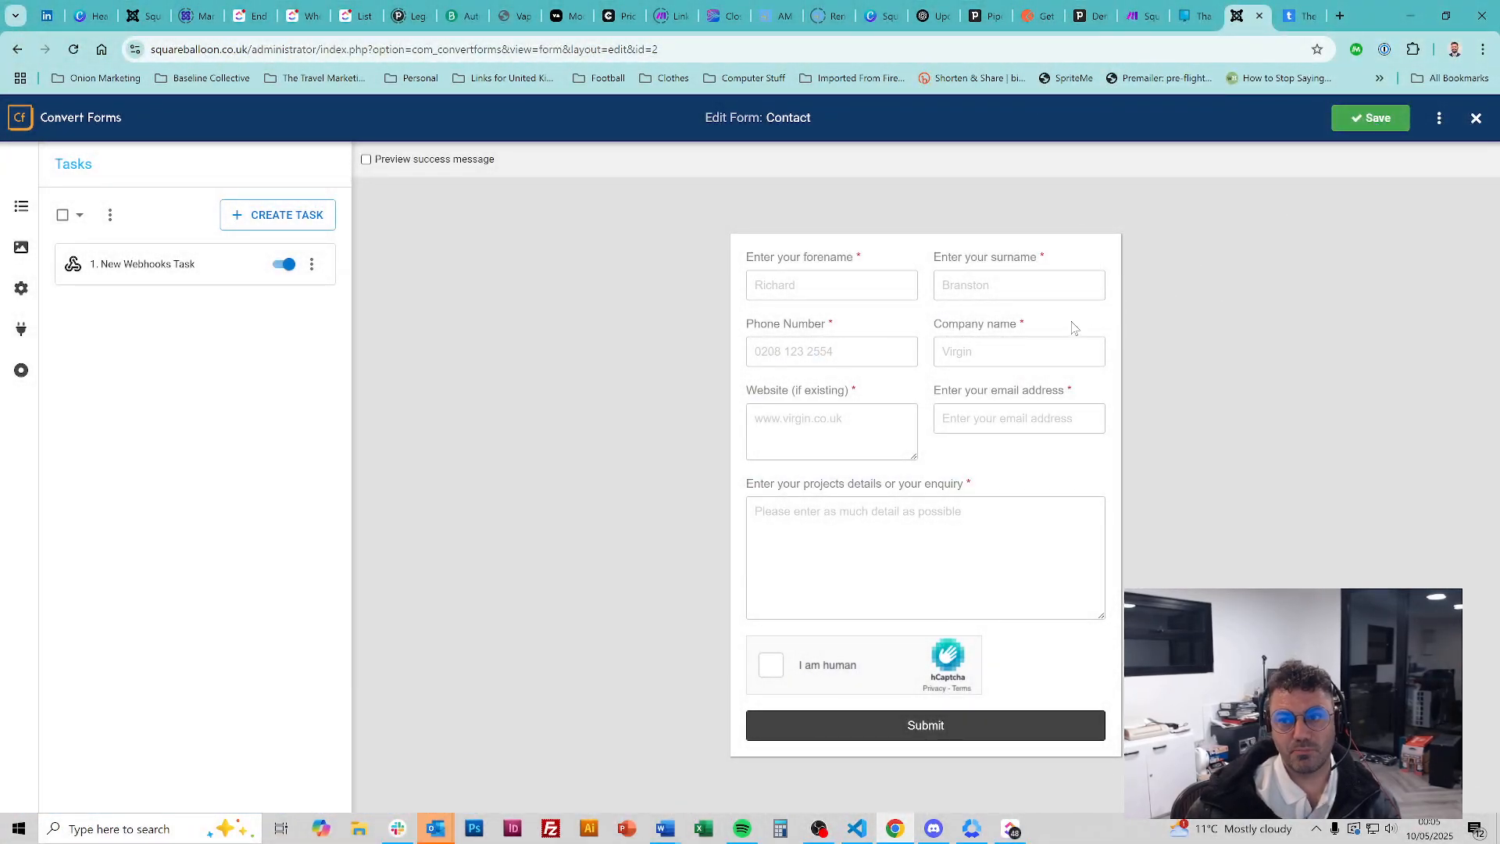
{"action": "left_click", "coordinate": [1130, 9]}
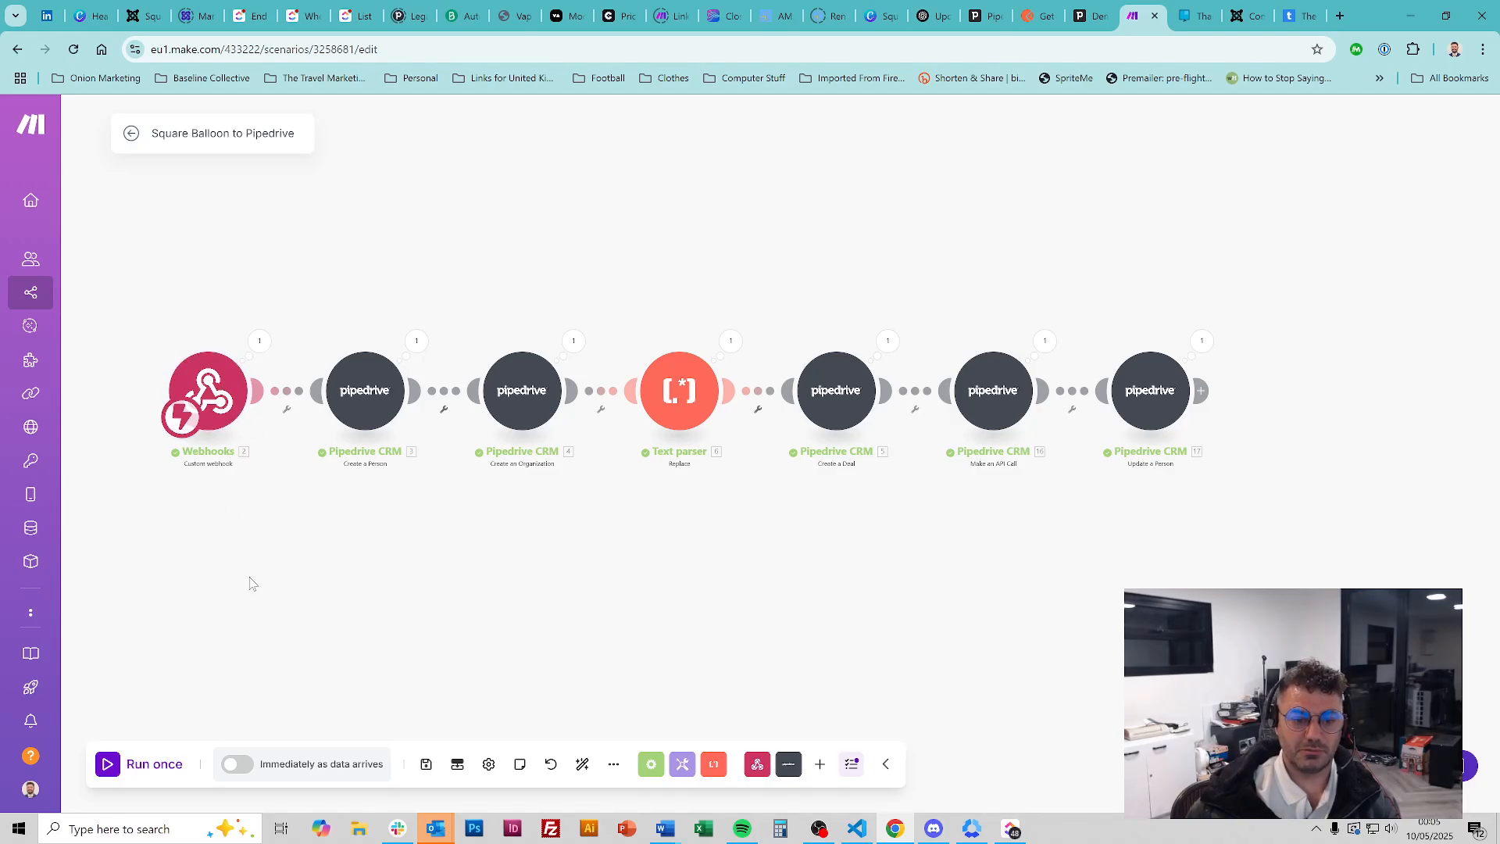
{"action": "left_click", "coordinate": [1199, 391]}
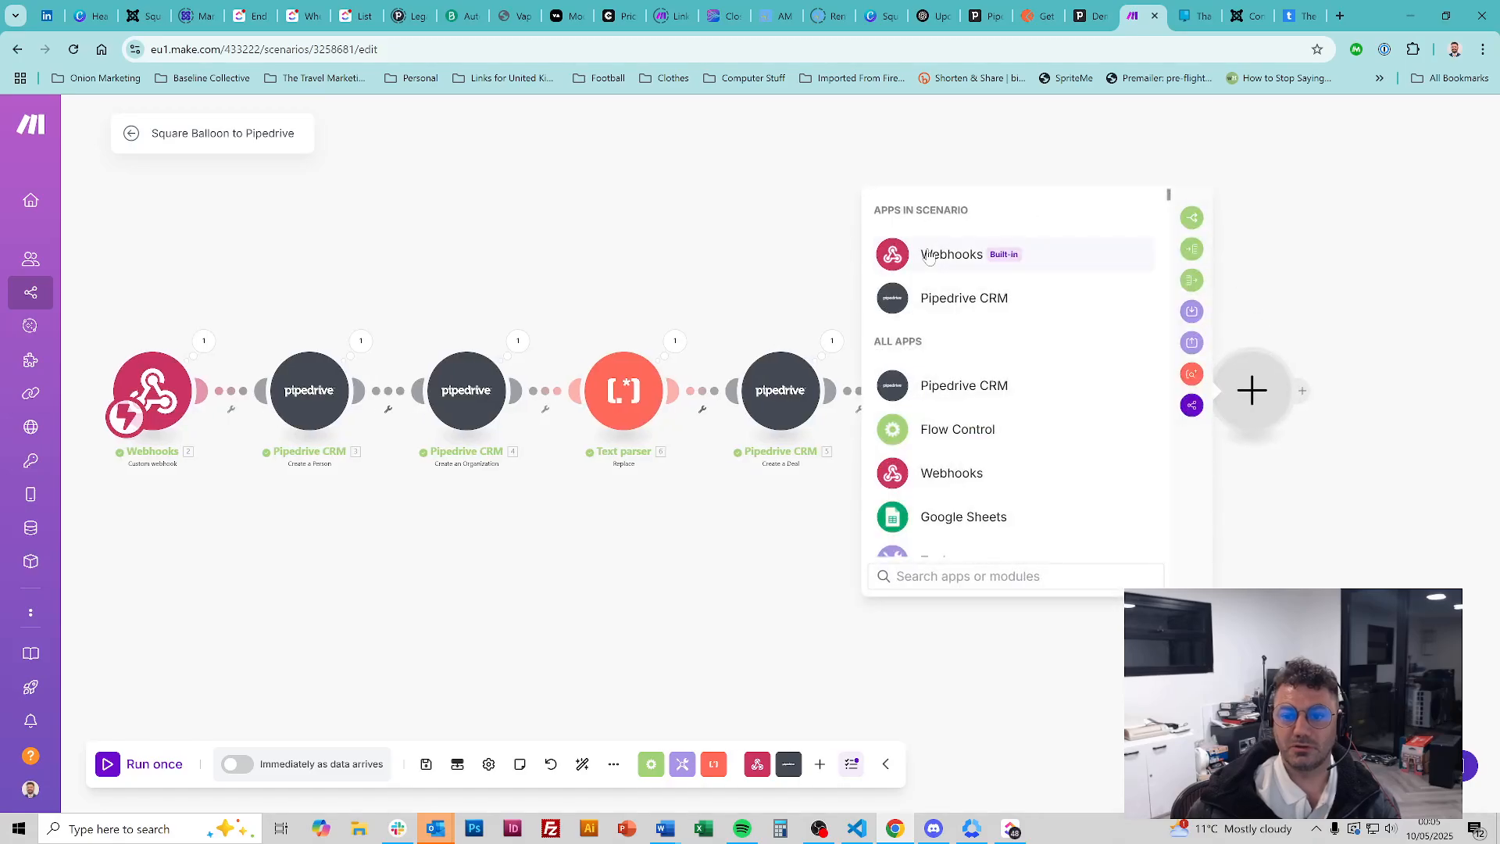
{"action": "left_click", "coordinate": [929, 258]}
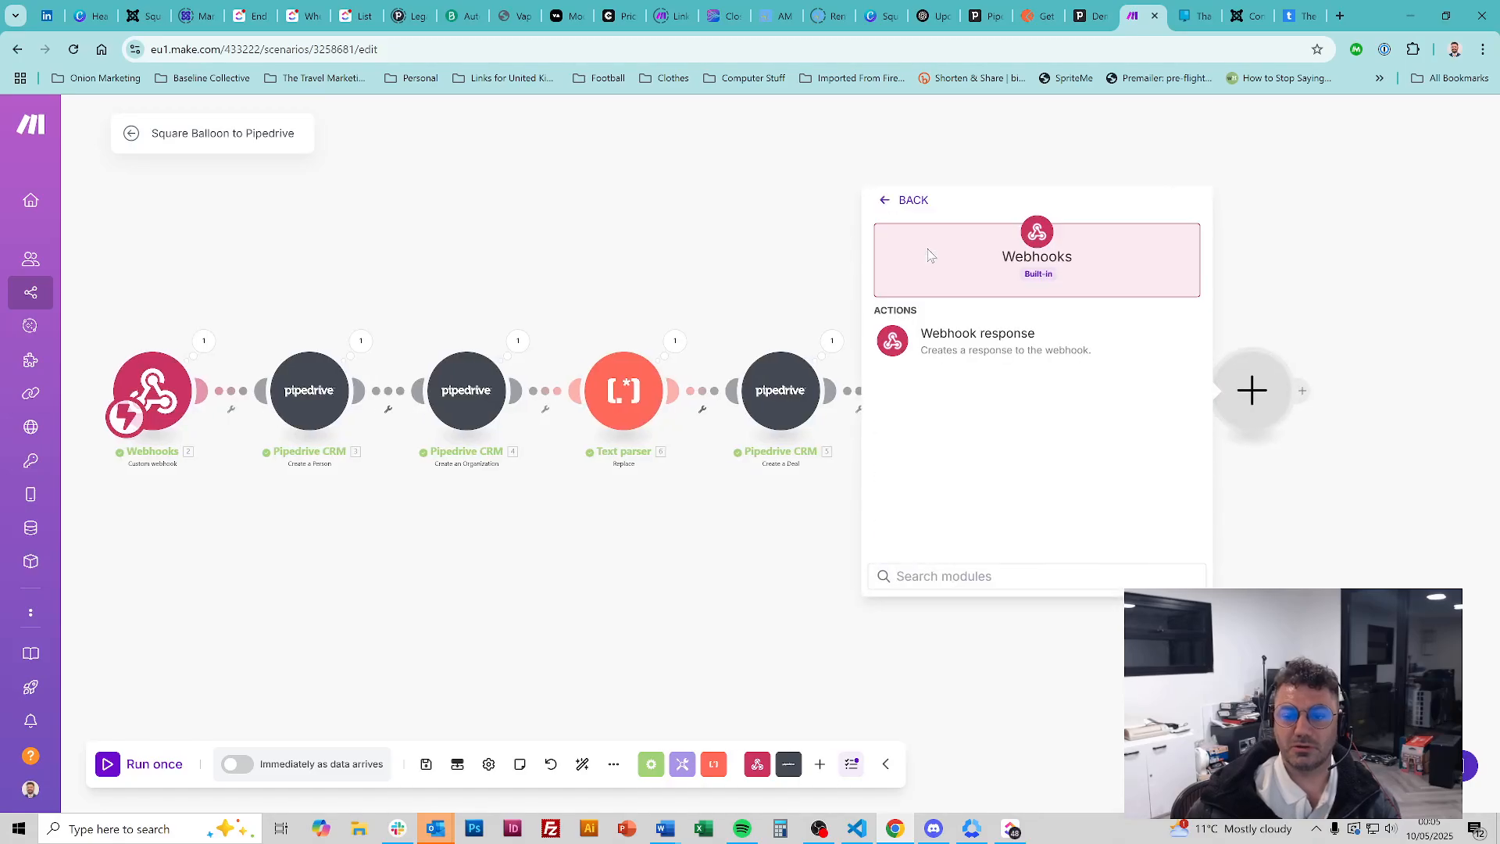
{"action": "left_click", "coordinate": [758, 167]}
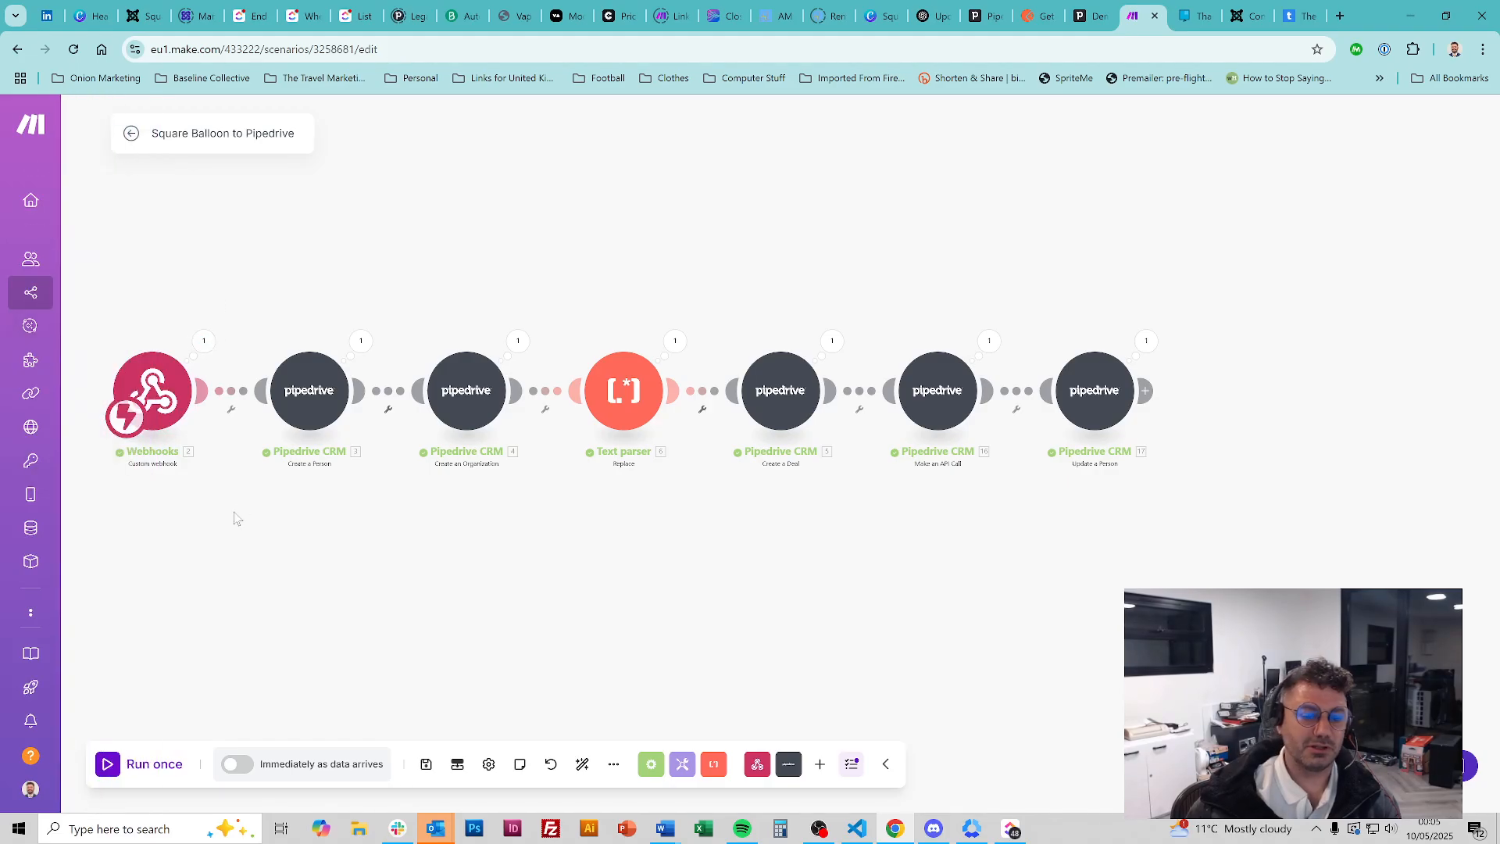
{"action": "left_click", "coordinate": [1148, 392]}
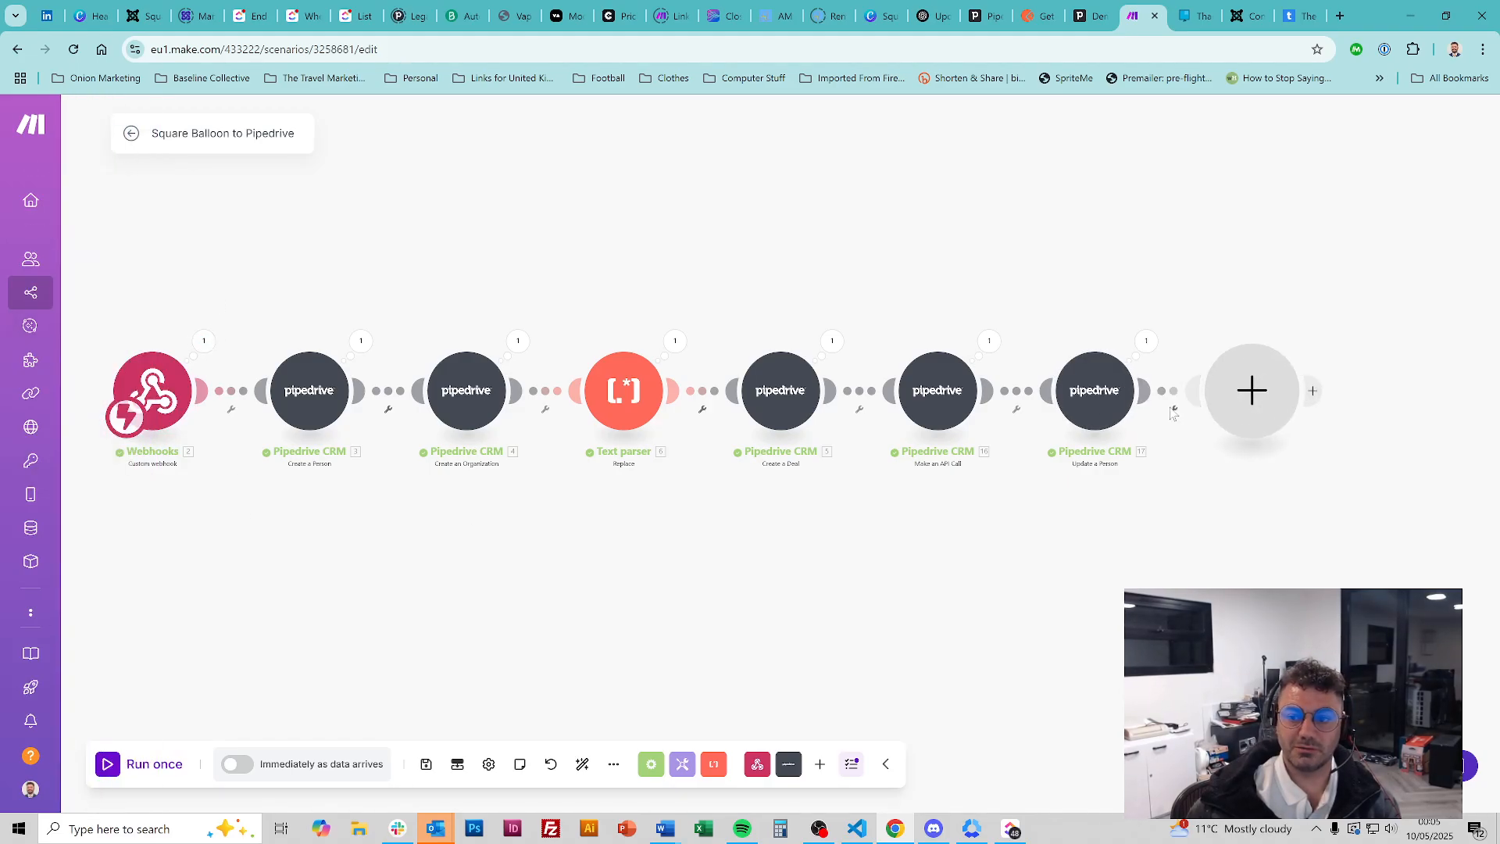
{"action": "left_click", "coordinate": [478, 174]}
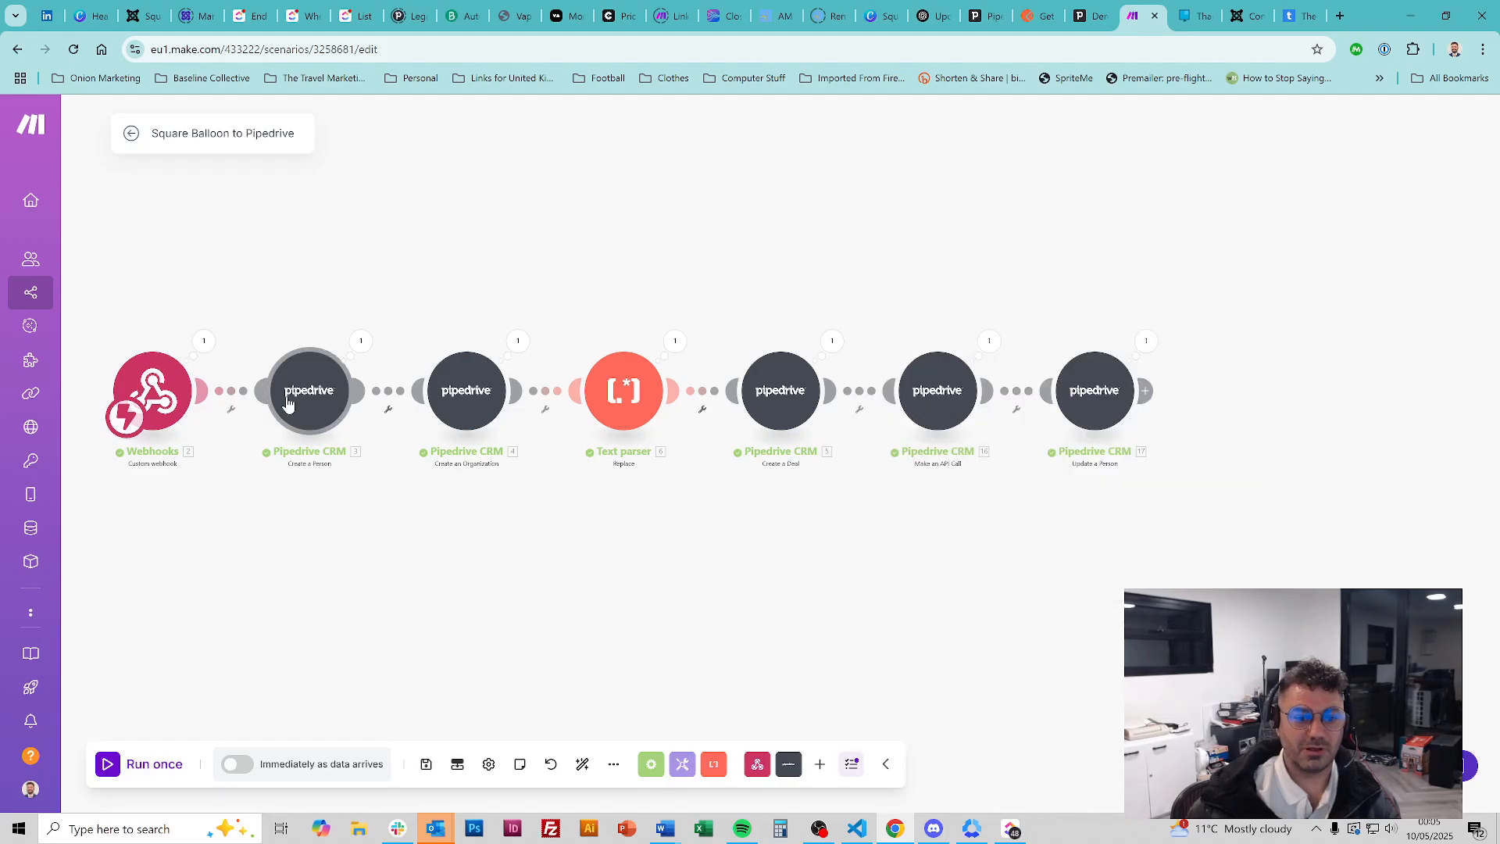
{"action": "scroll", "coordinate": [289, 421], "scroll_direction": "up", "scroll_amount": 5}
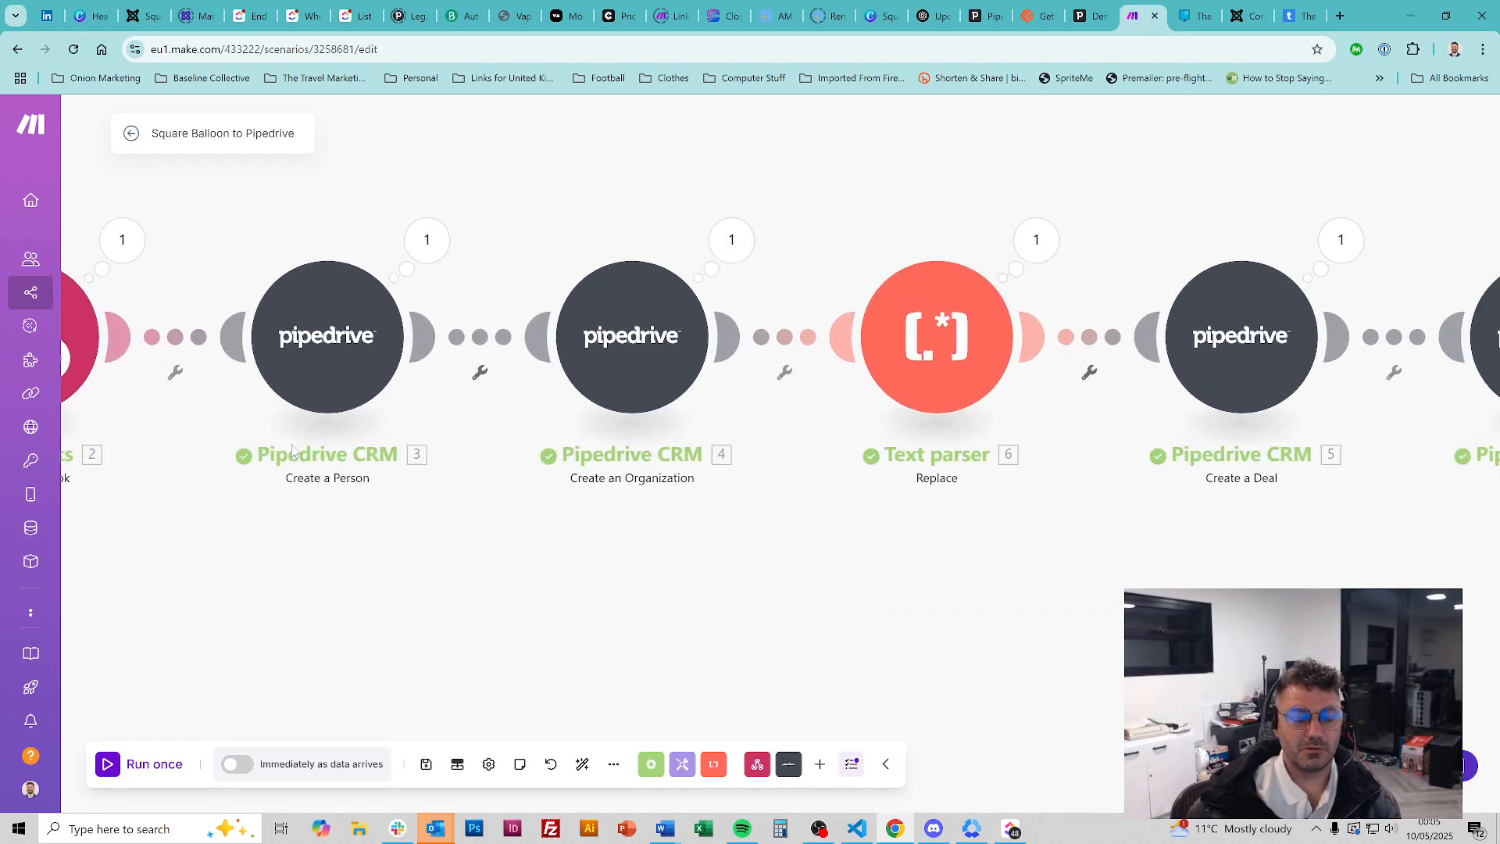
{"action": "scroll", "coordinate": [291, 444], "scroll_direction": "left", "scroll_amount": 2}
{"action": "scroll", "coordinate": [468, 500], "scroll_direction": "right", "scroll_amount": 1}
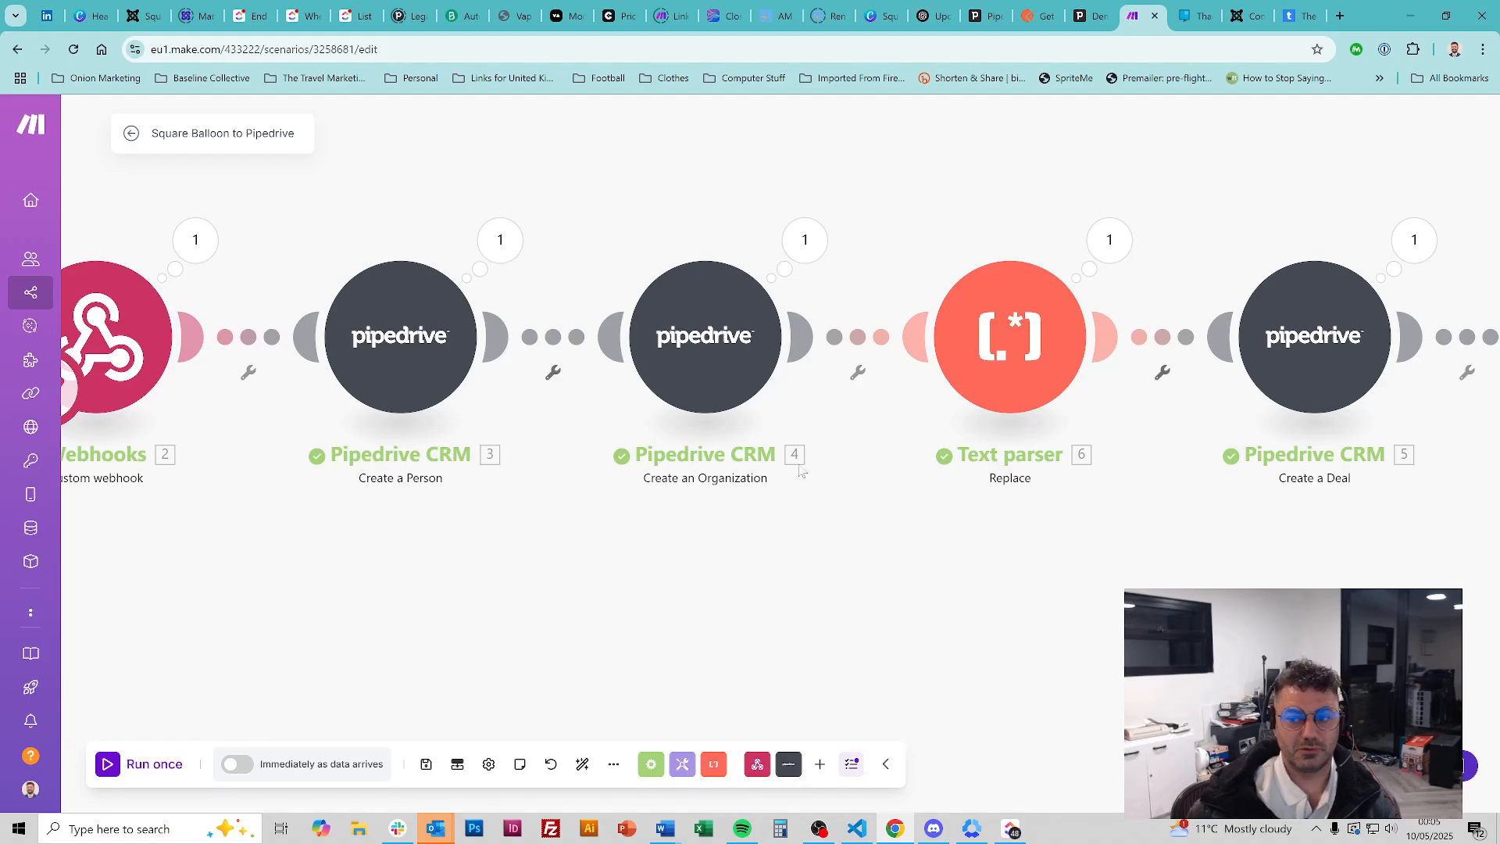
Inspect the Create a Person module's Name mapping of webhook First-name and Surname, then close it
{"action": "left_click", "coordinate": [369, 336]}
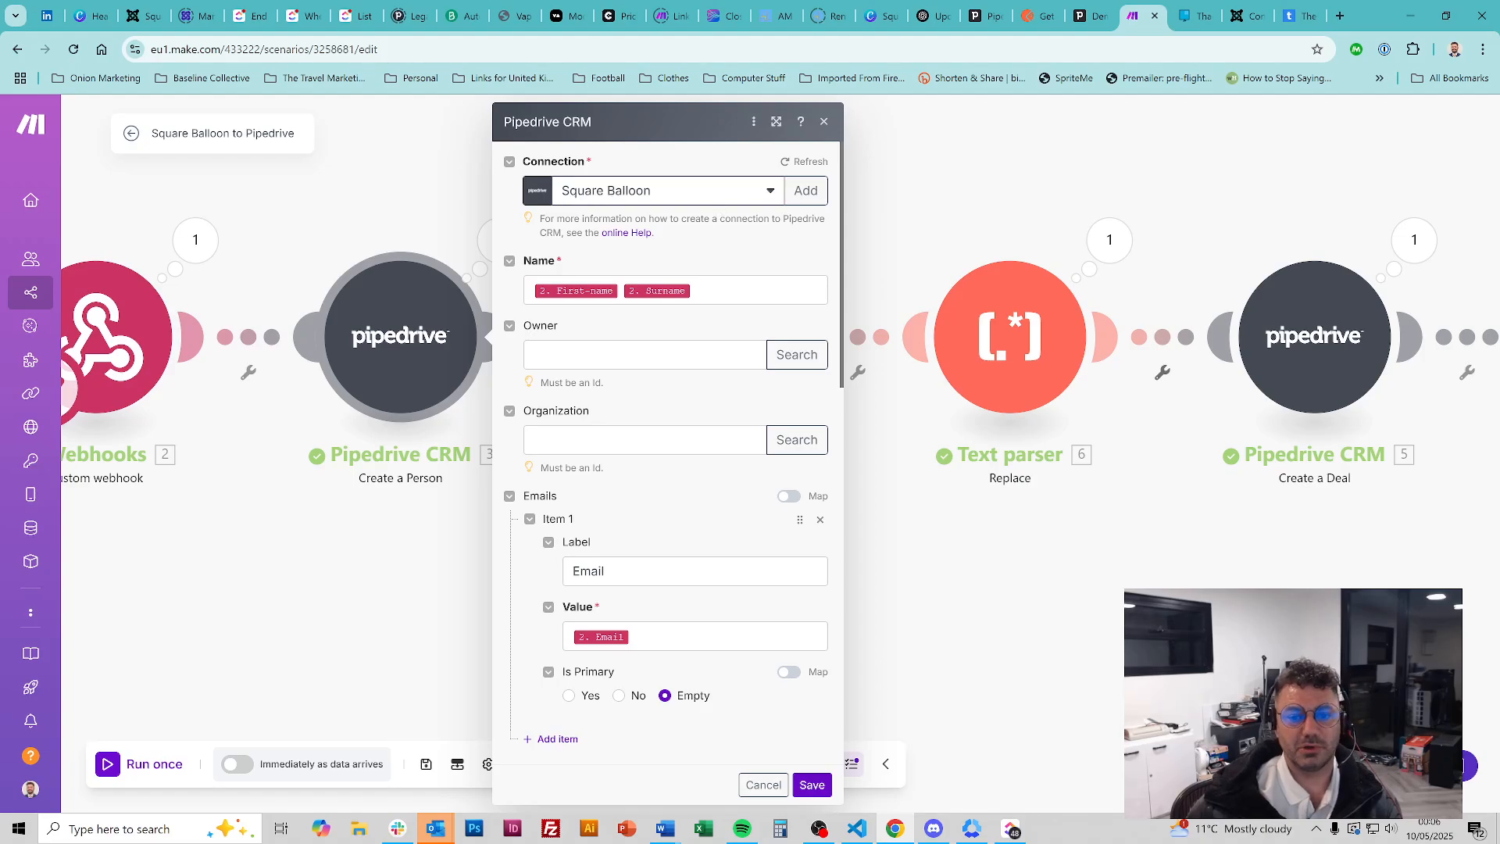
{"action": "left_click", "coordinate": [790, 296]}
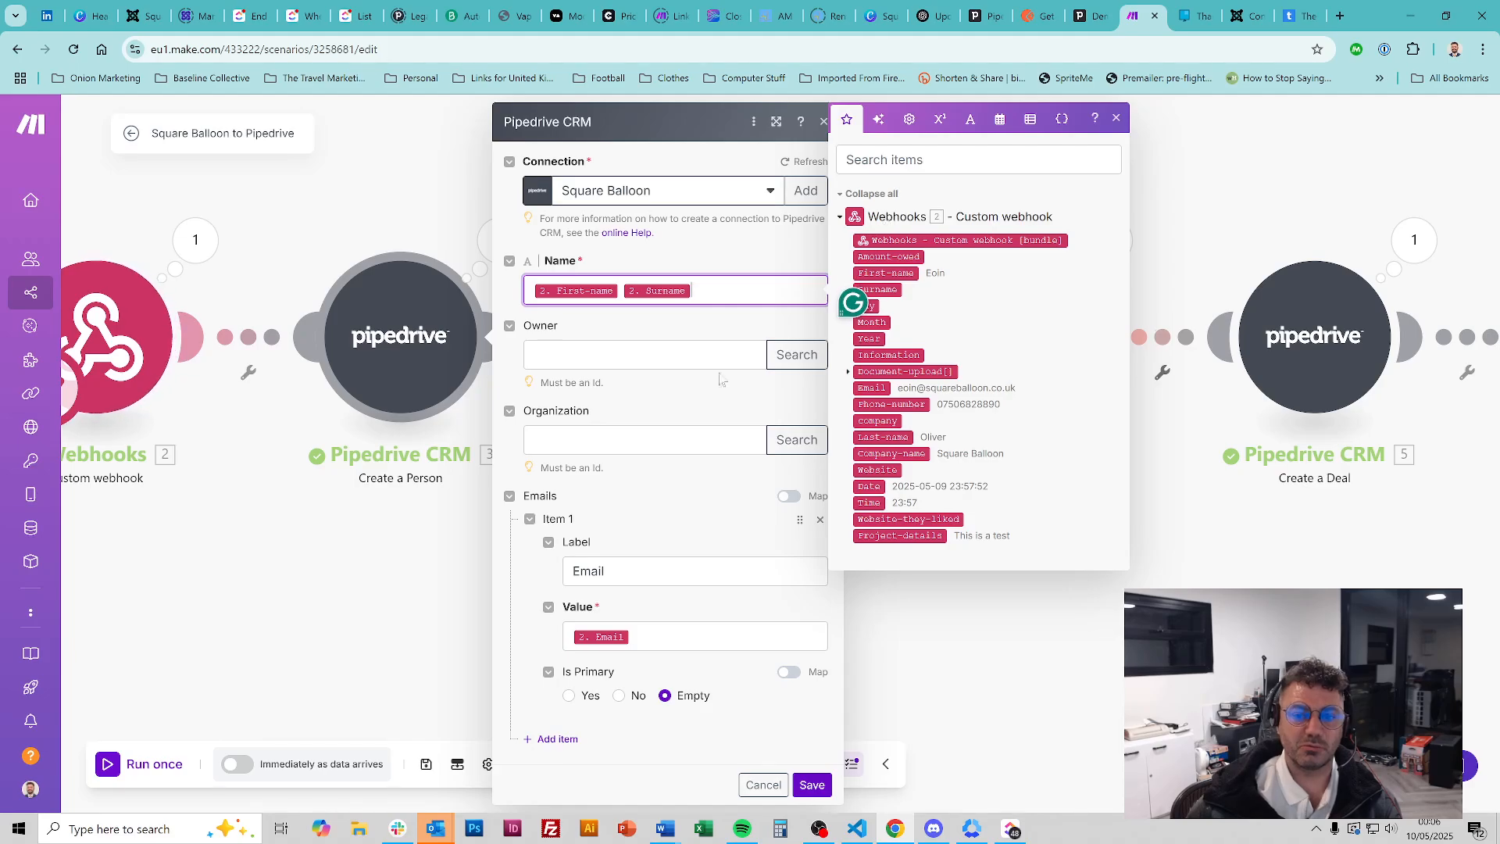
{"action": "left_click", "coordinate": [699, 255]}
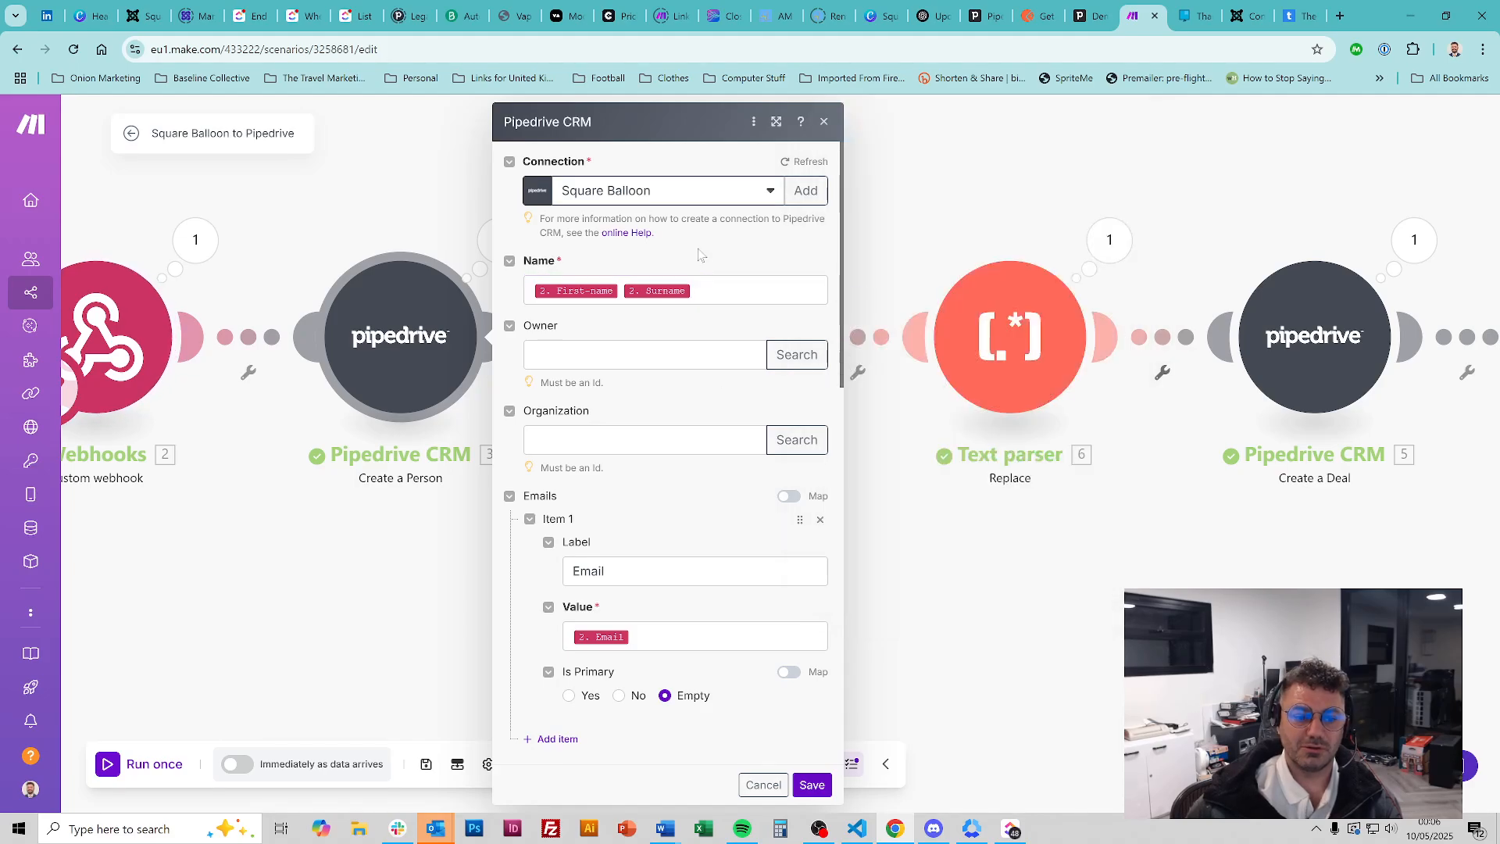
{"action": "left_click", "coordinate": [824, 123]}
Set the SB Webhook to redetermine its data structure, then go to the Square Balloon thank-you page
{"action": "left_click", "coordinate": [117, 336]}
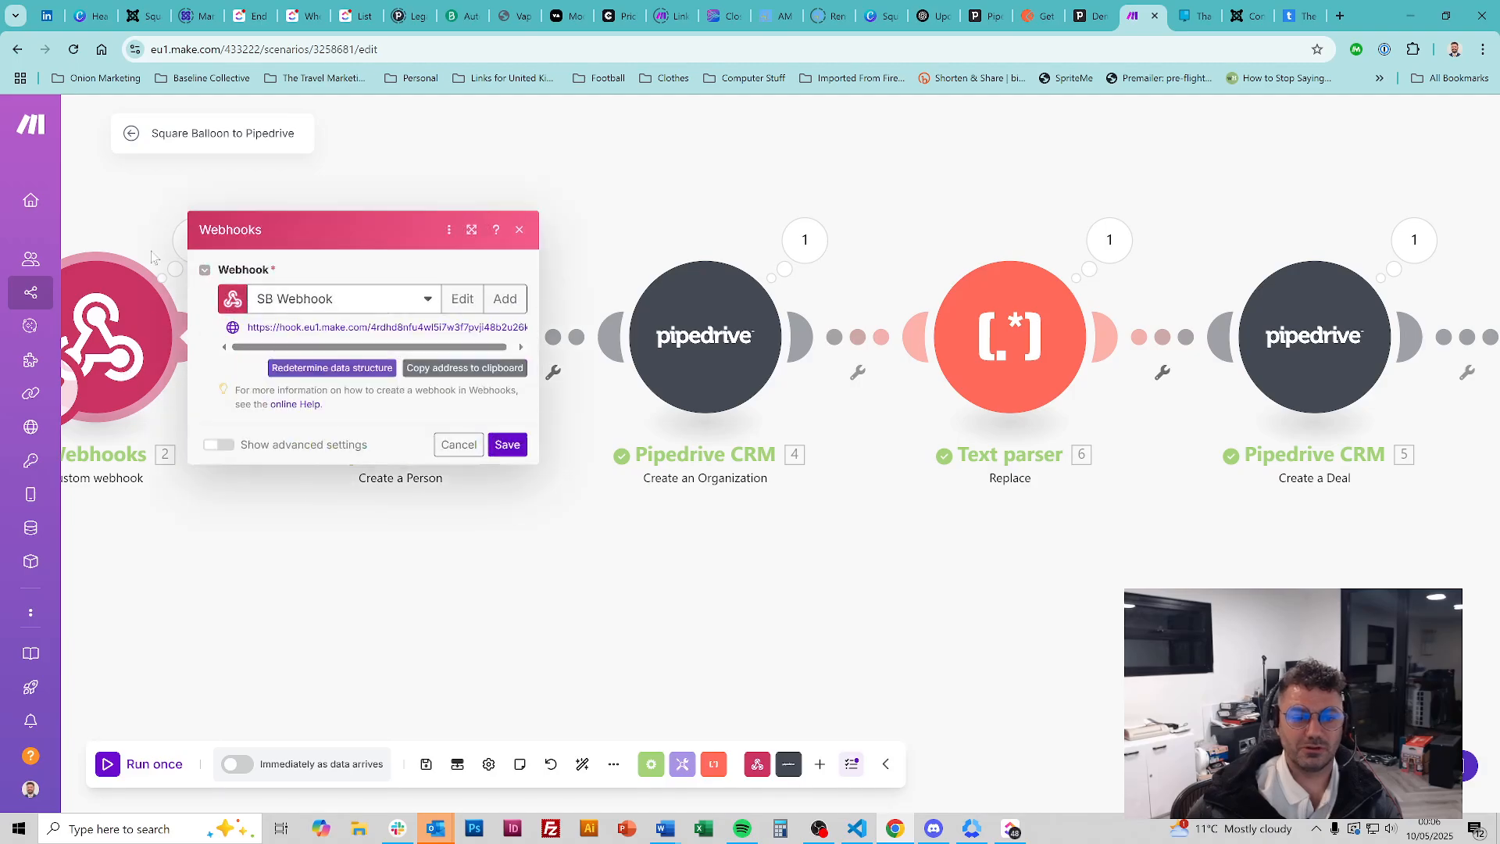
{"action": "left_click", "coordinate": [330, 373]}
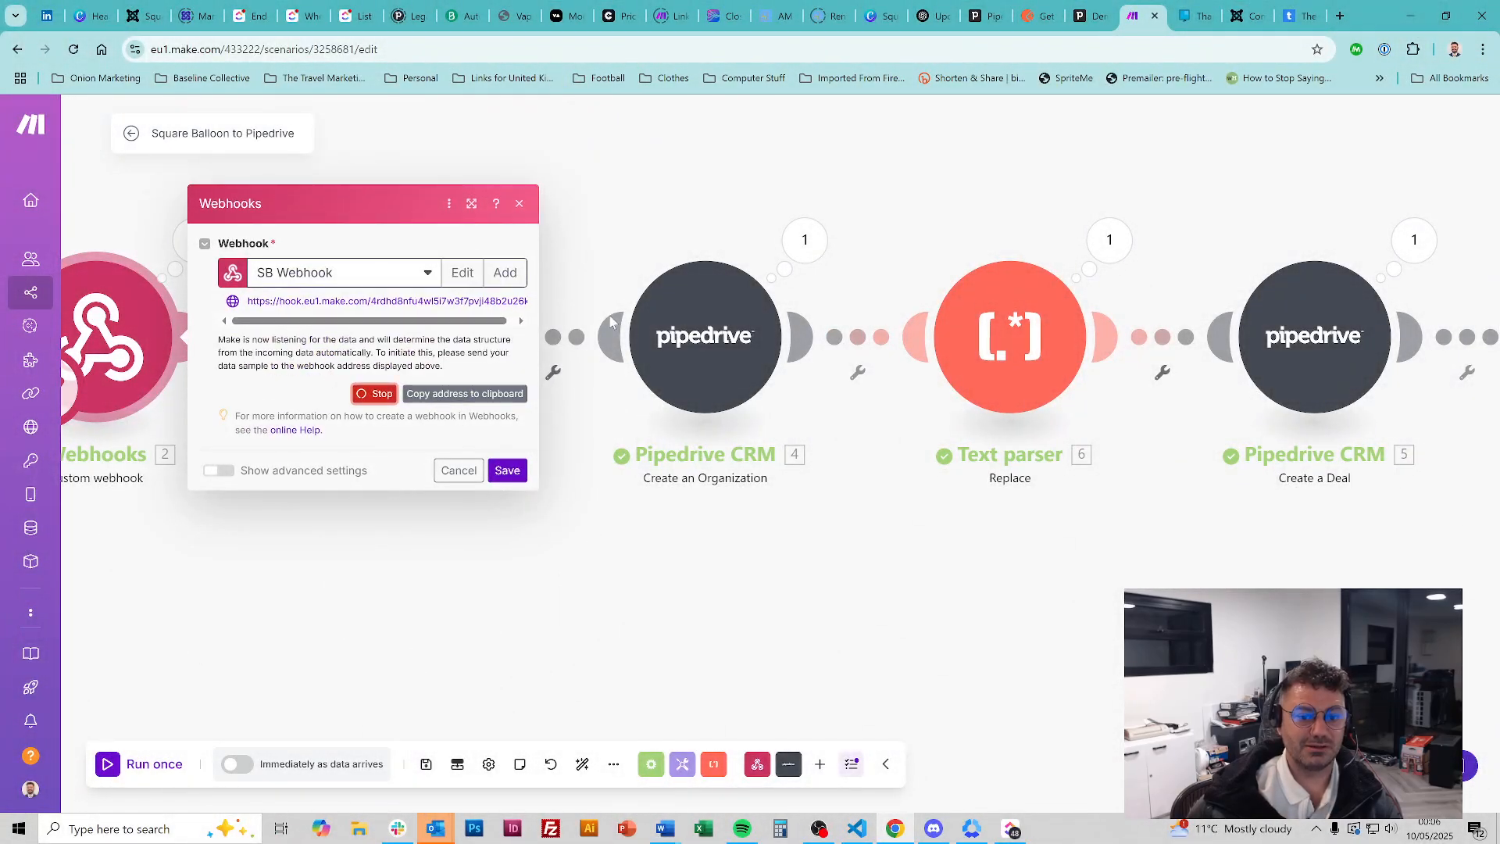
{"action": "left_click", "coordinate": [1192, 15]}
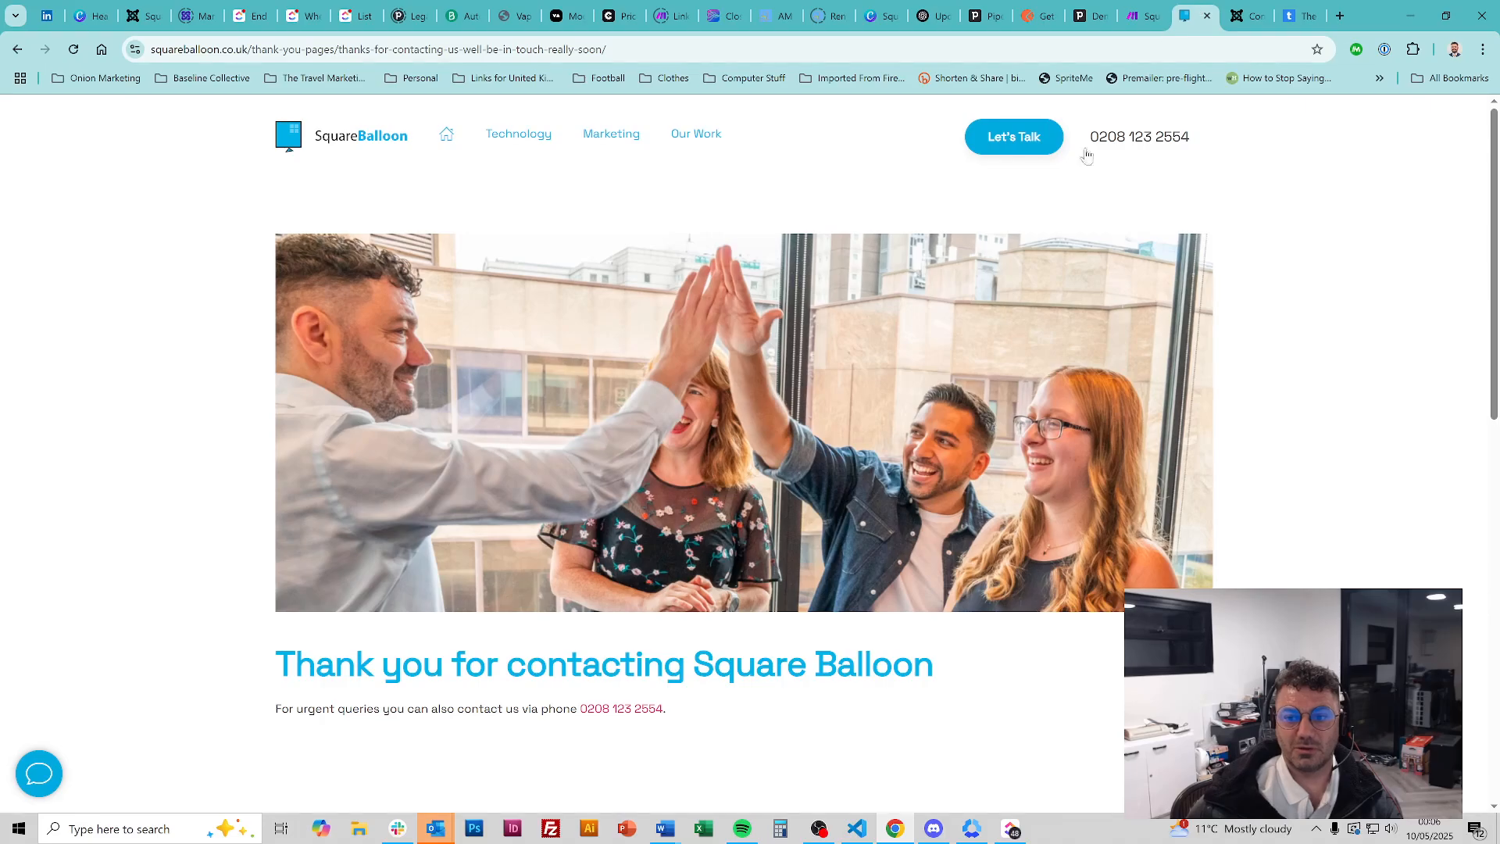
Go back to the filled contact form, pass the hCaptcha planet challenge, submit it, and return to Make
{"action": "key", "text": "alt+Left"}
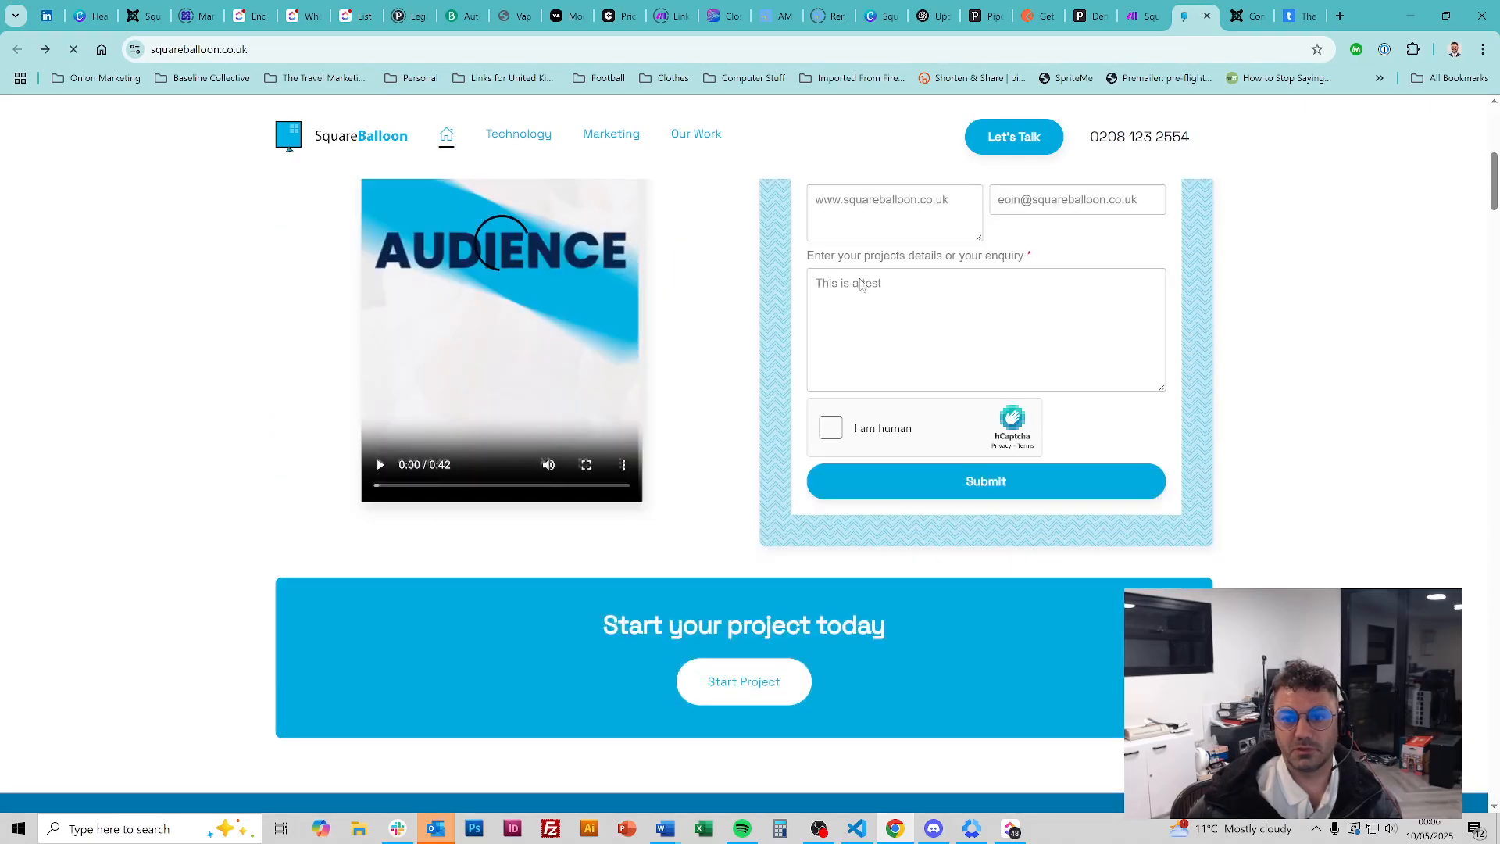
{"action": "left_click", "coordinate": [832, 591]}
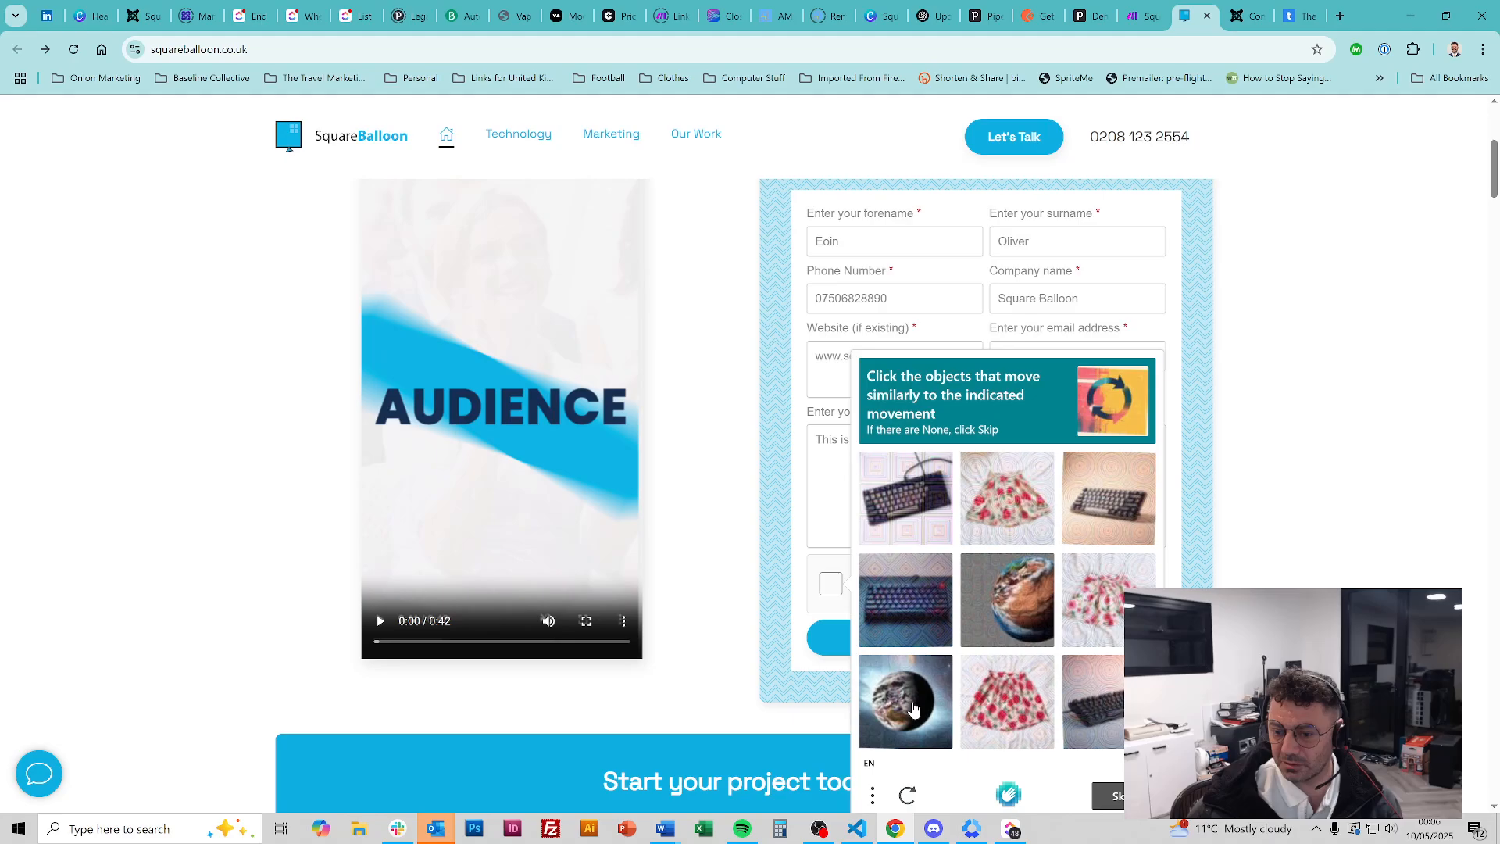
{"action": "left_click", "coordinate": [913, 707]}
{"action": "left_click", "coordinate": [1007, 600]}
{"action": "left_click", "coordinate": [1117, 795]}
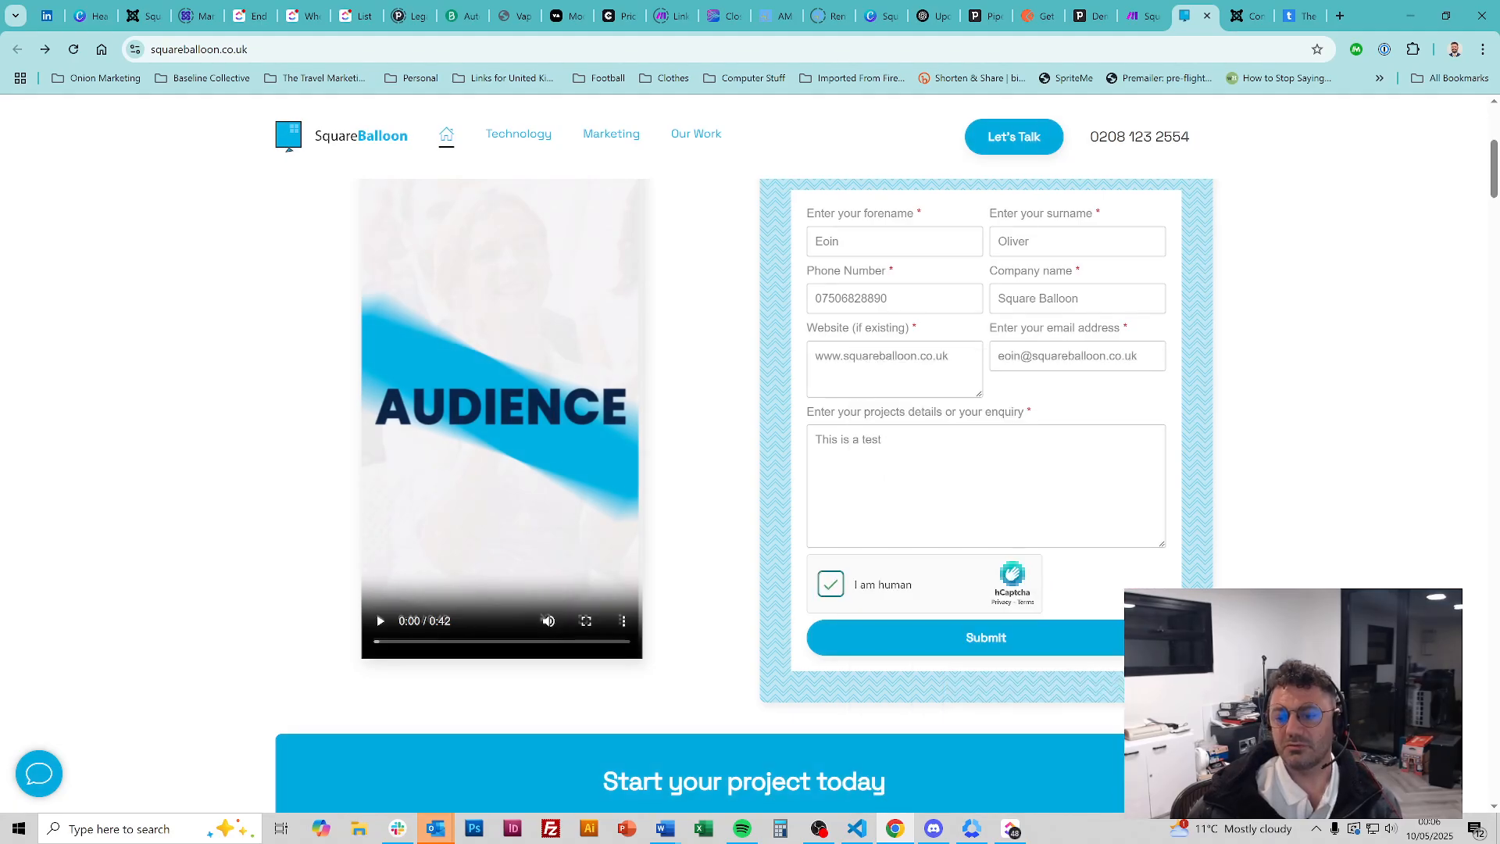
{"action": "left_click", "coordinate": [1035, 637]}
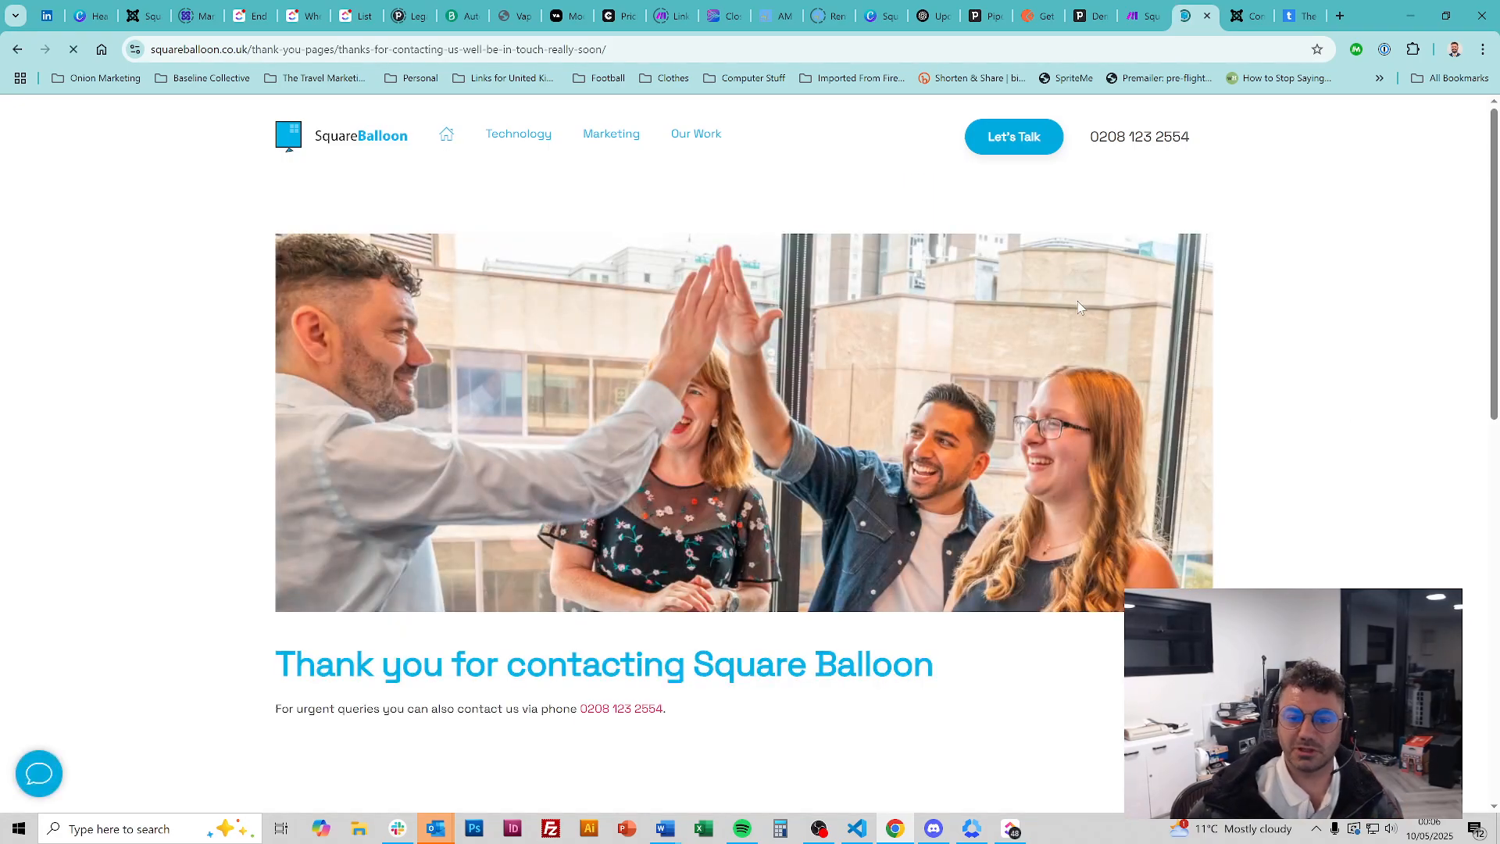
{"action": "key", "text": "alt+Left"}
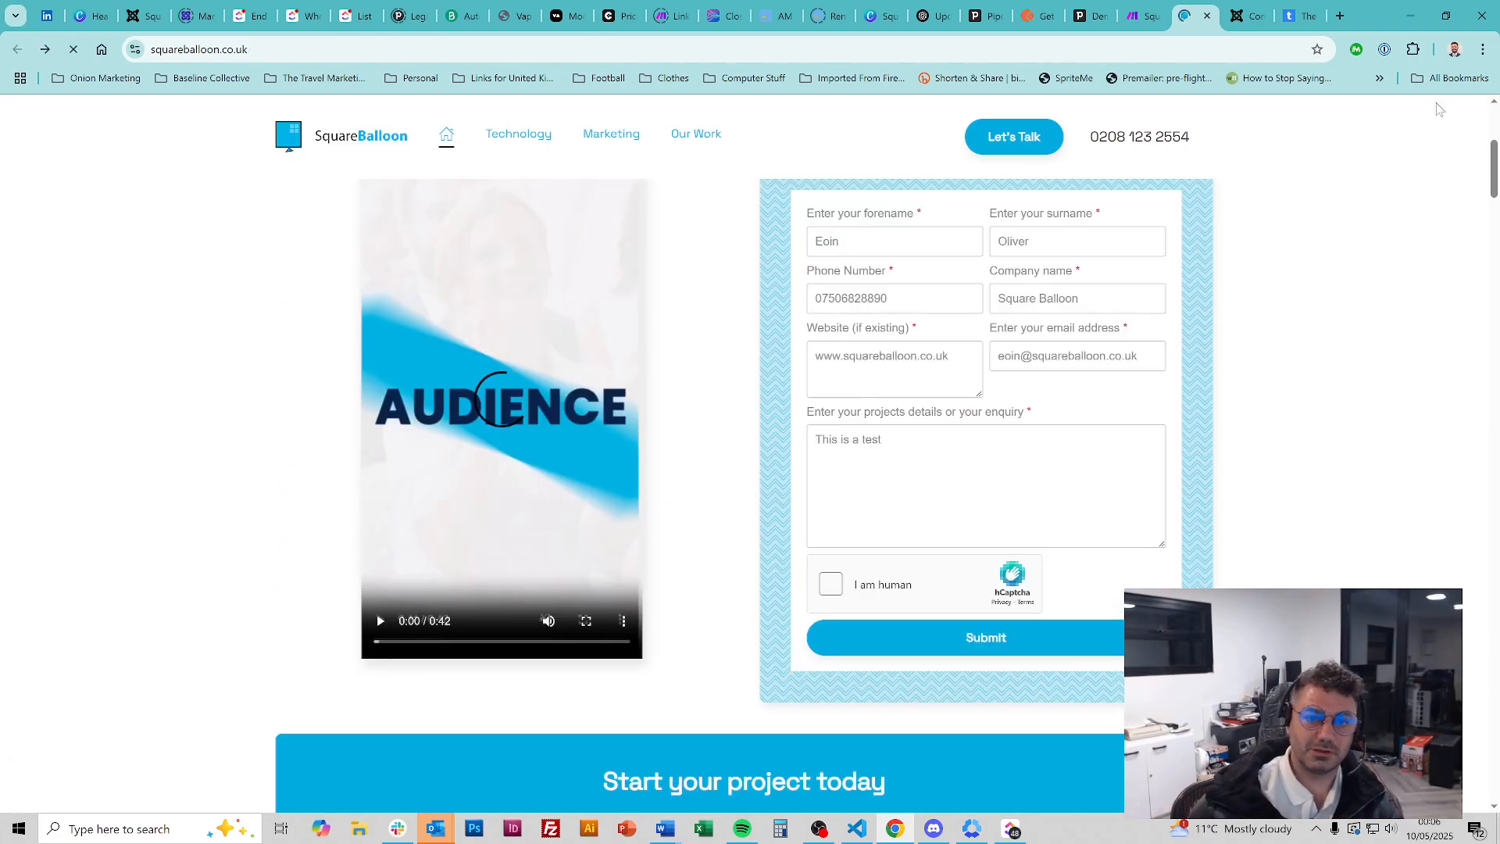
{"action": "left_click", "coordinate": [1132, 9]}
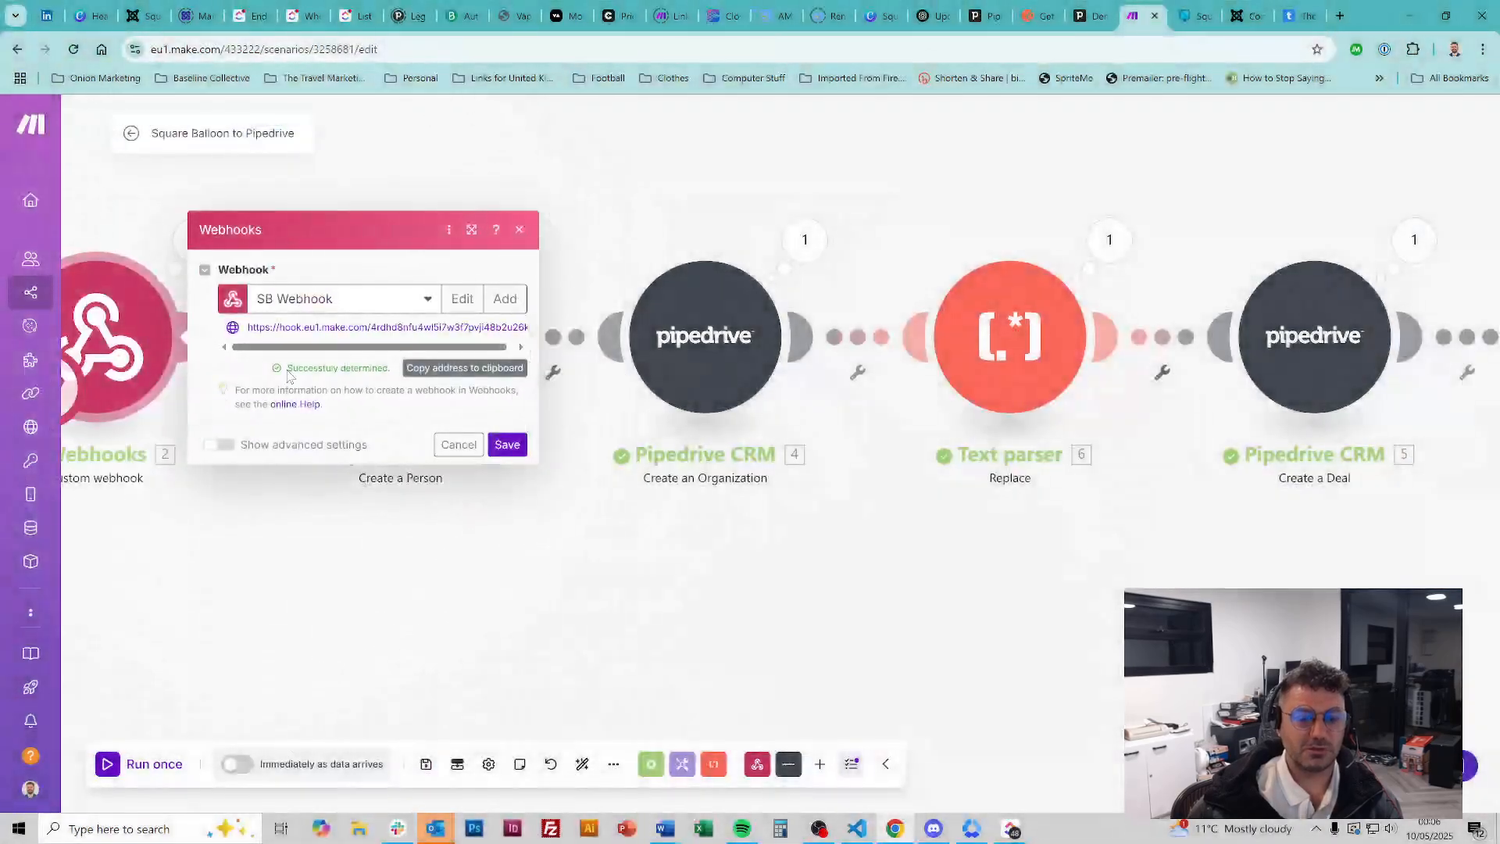
Save the webhook and set Create a Person's Name to First-name followed by Last-name
{"action": "left_click", "coordinate": [506, 444]}
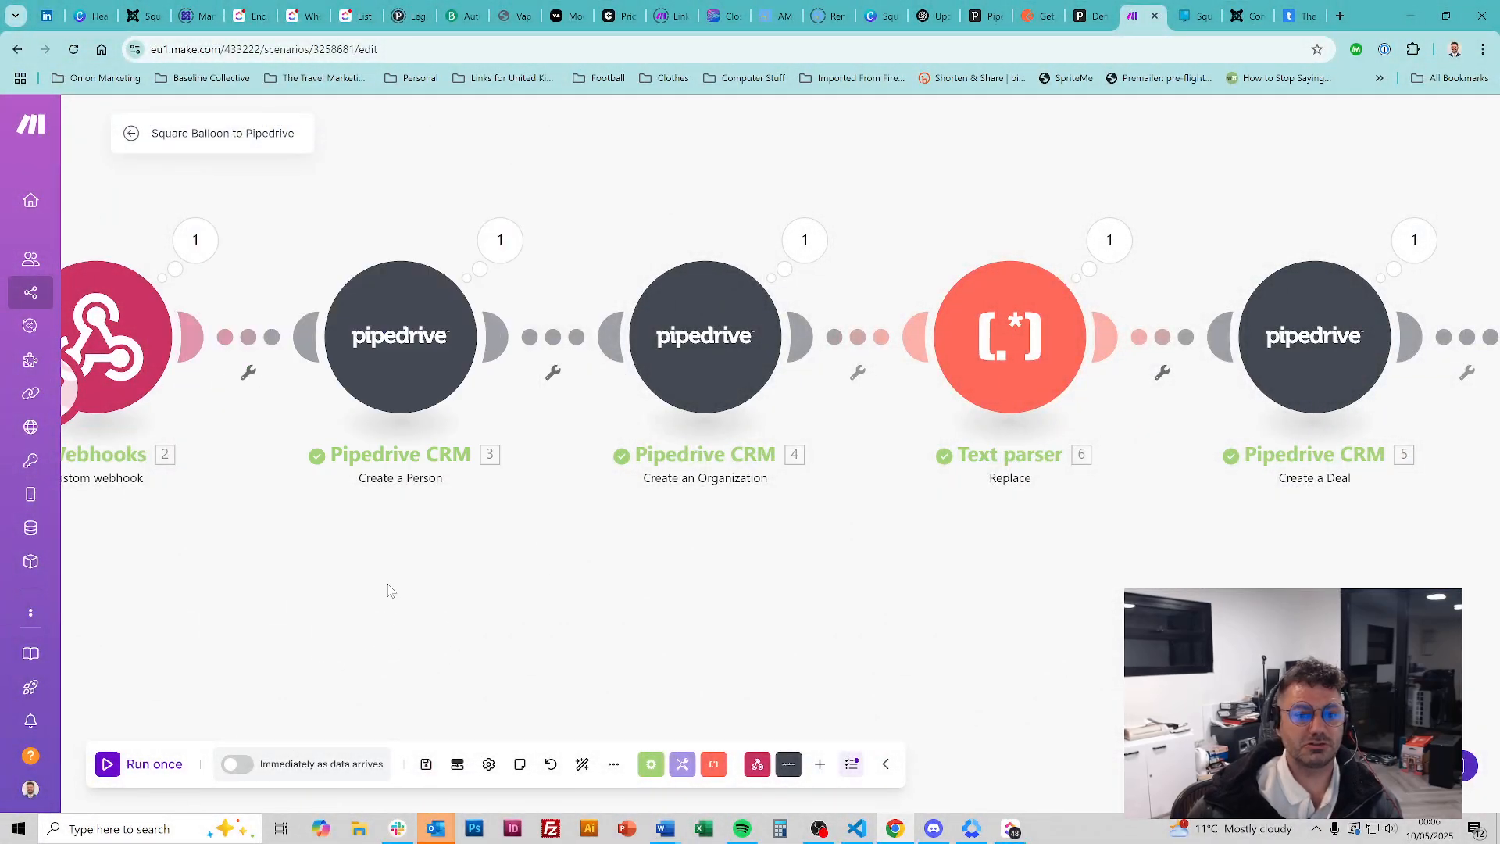
{"action": "left_click", "coordinate": [379, 354]}
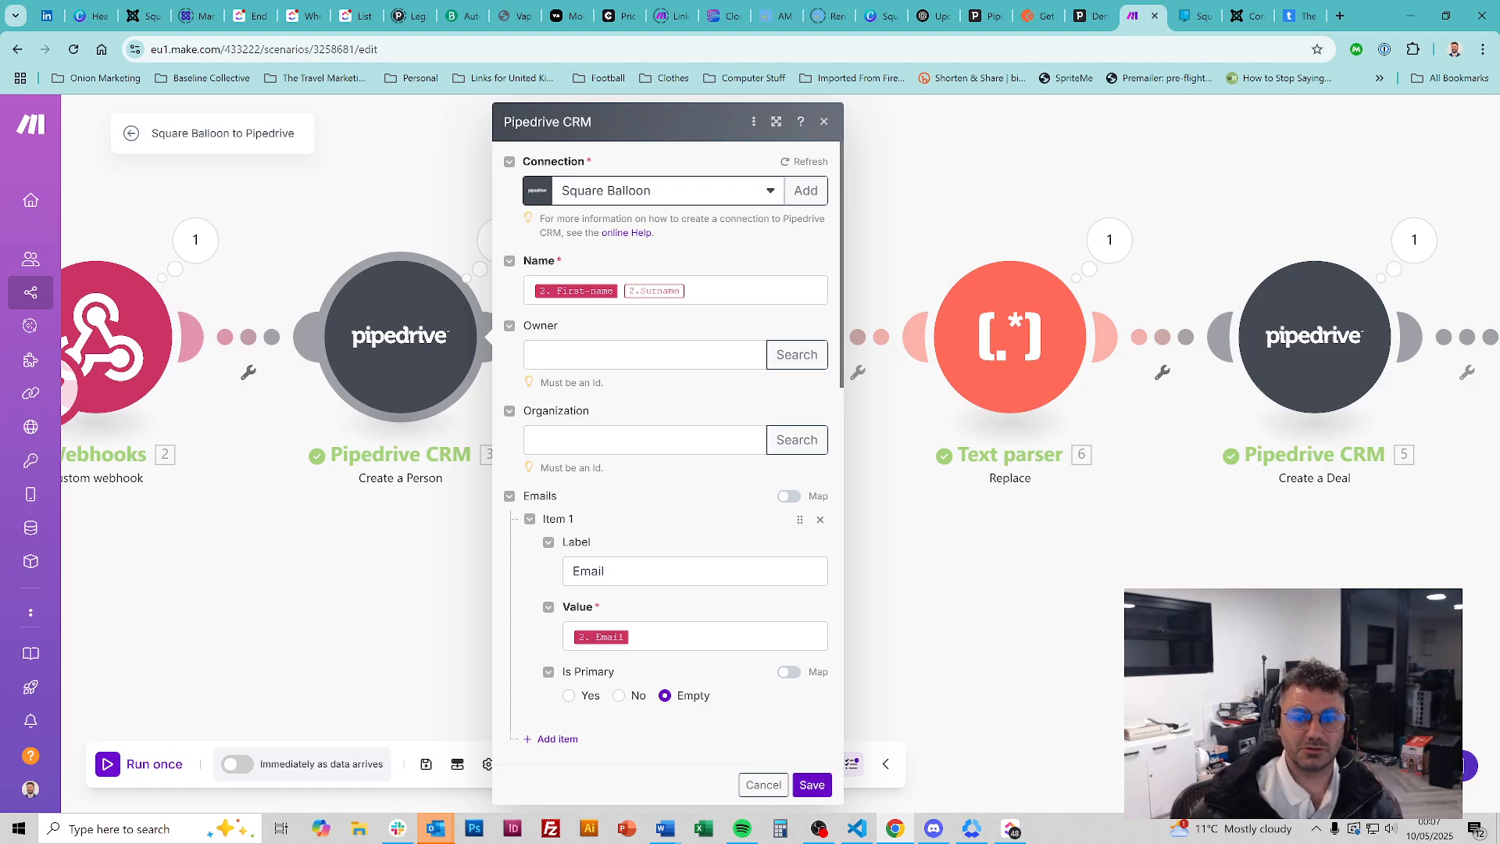
{"action": "left_click", "coordinate": [695, 290]}
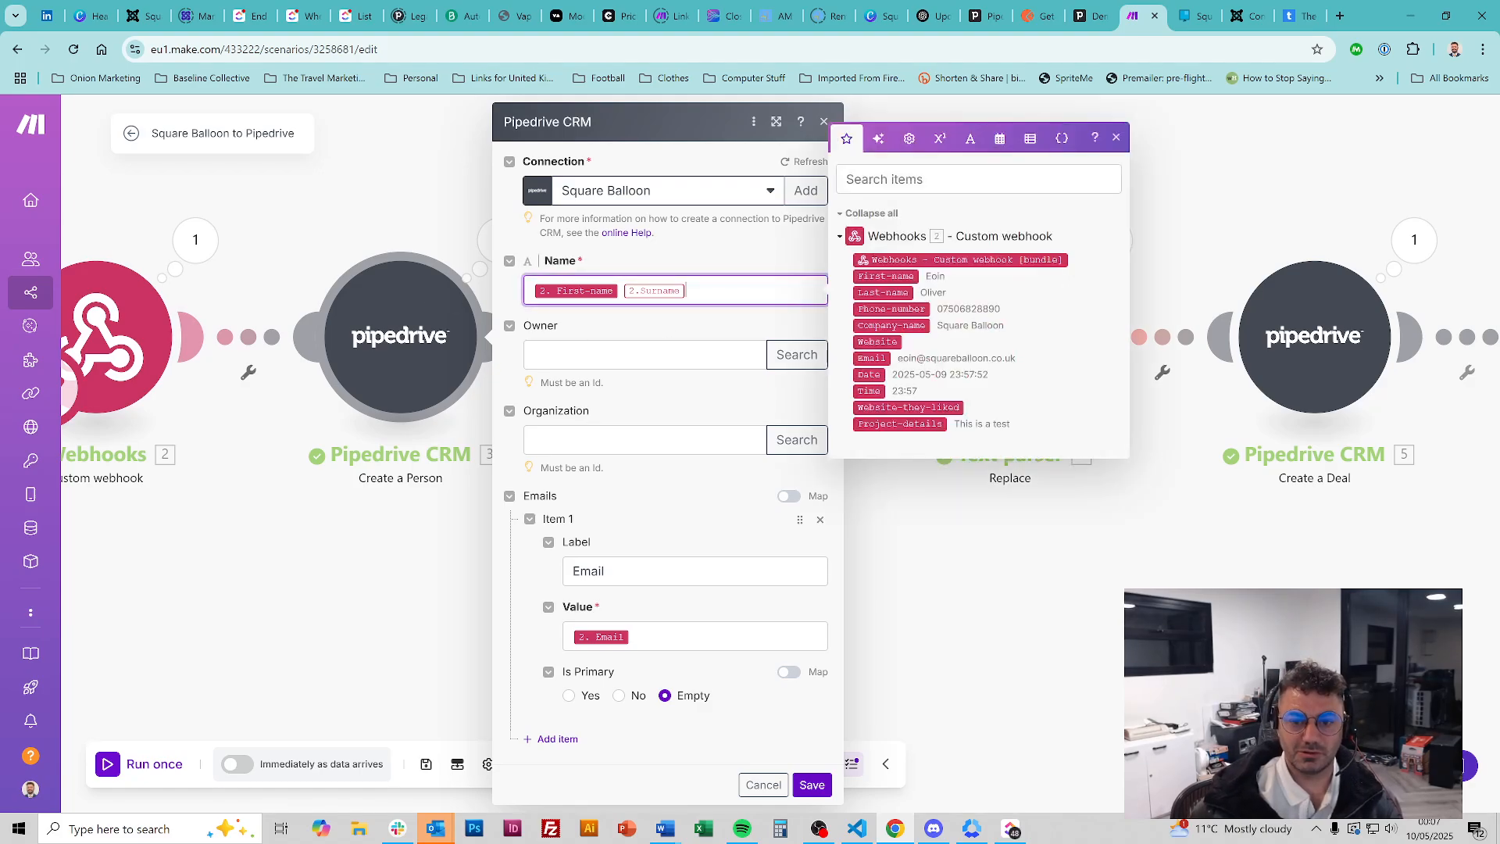
{"action": "left_click", "coordinate": [892, 292]}
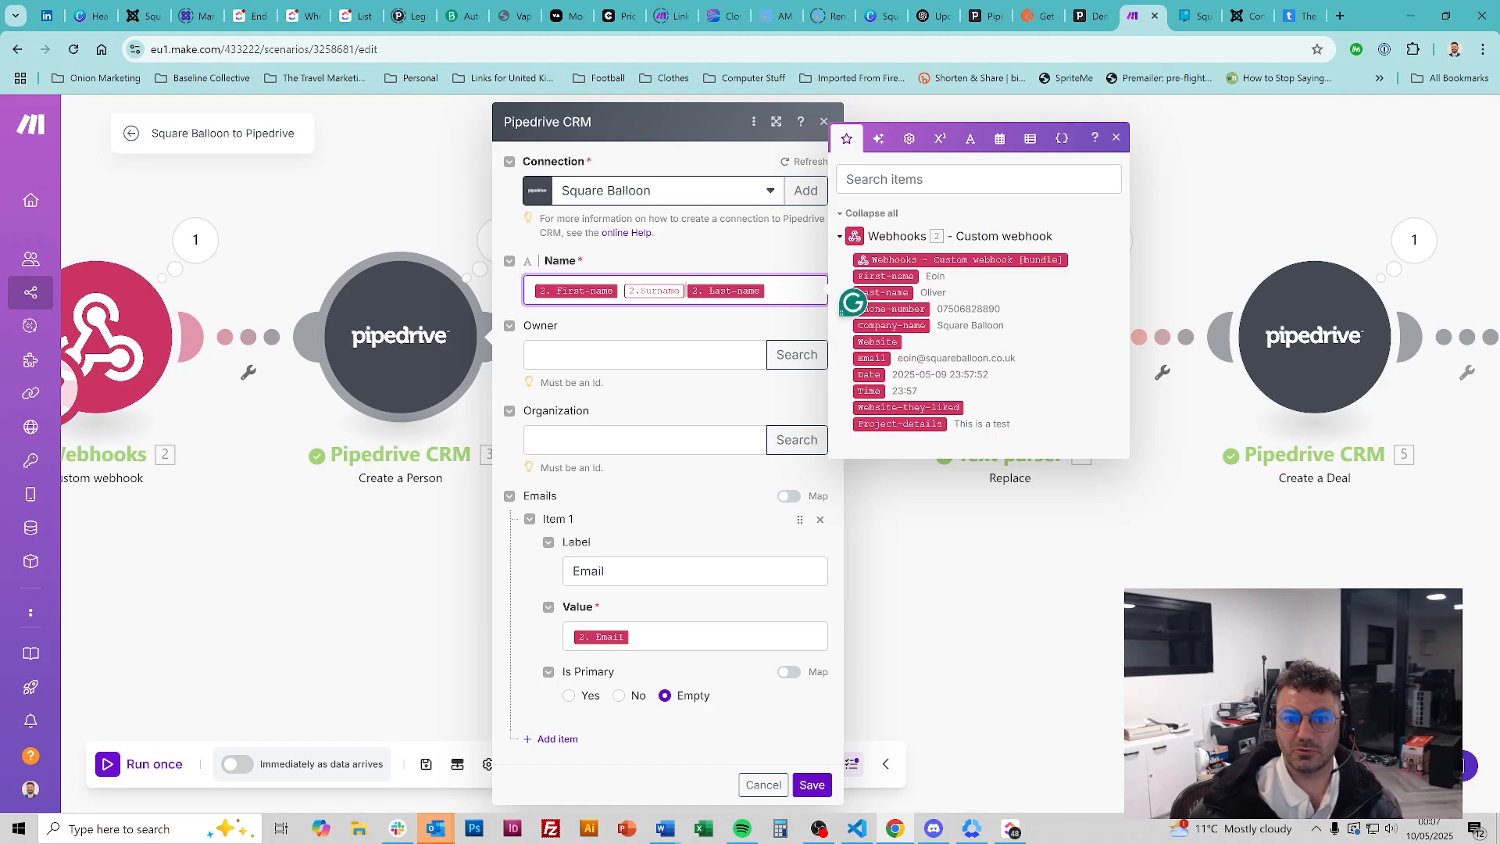
{"action": "key", "text": "BackSpace"}
{"action": "key", "text": "BackSpace"}
{"action": "key", "text": "BackSpace"}
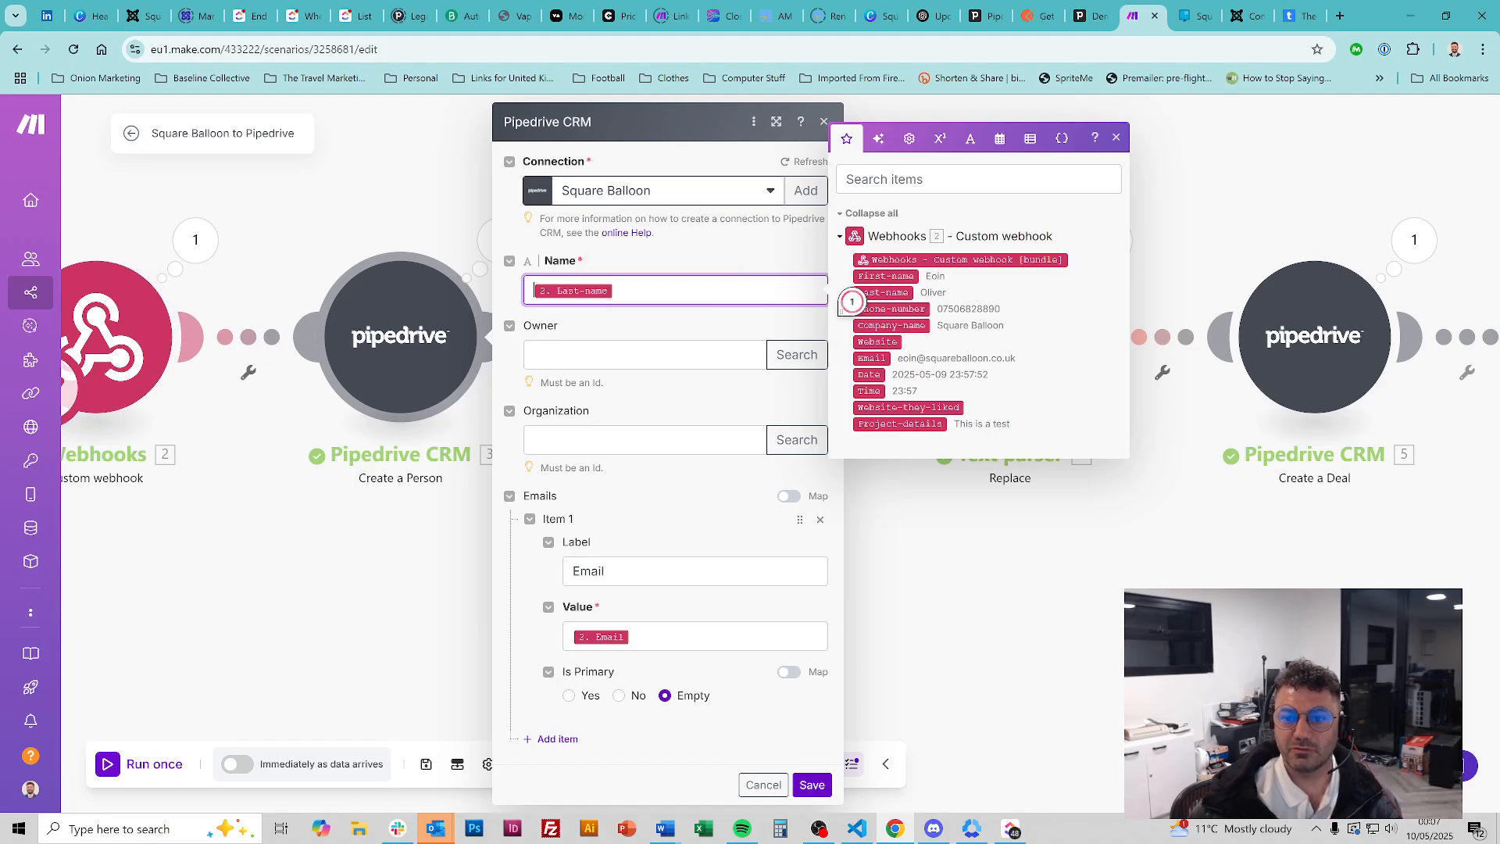
{"action": "left_click_drag", "start_coordinate": [851, 302], "coordinate": [726, 291]}
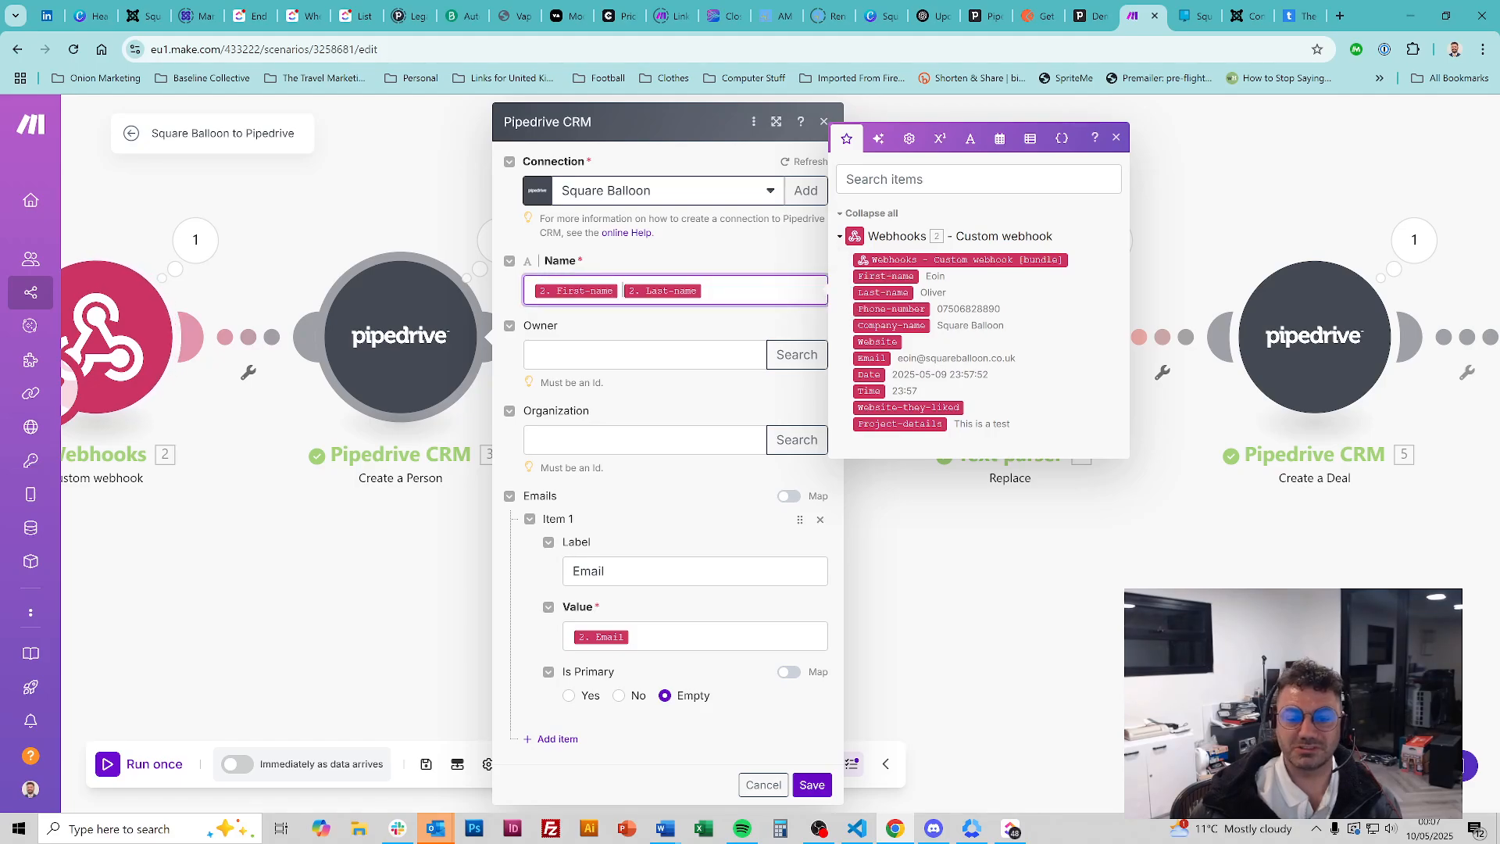
{"action": "left_click", "coordinate": [682, 334]}
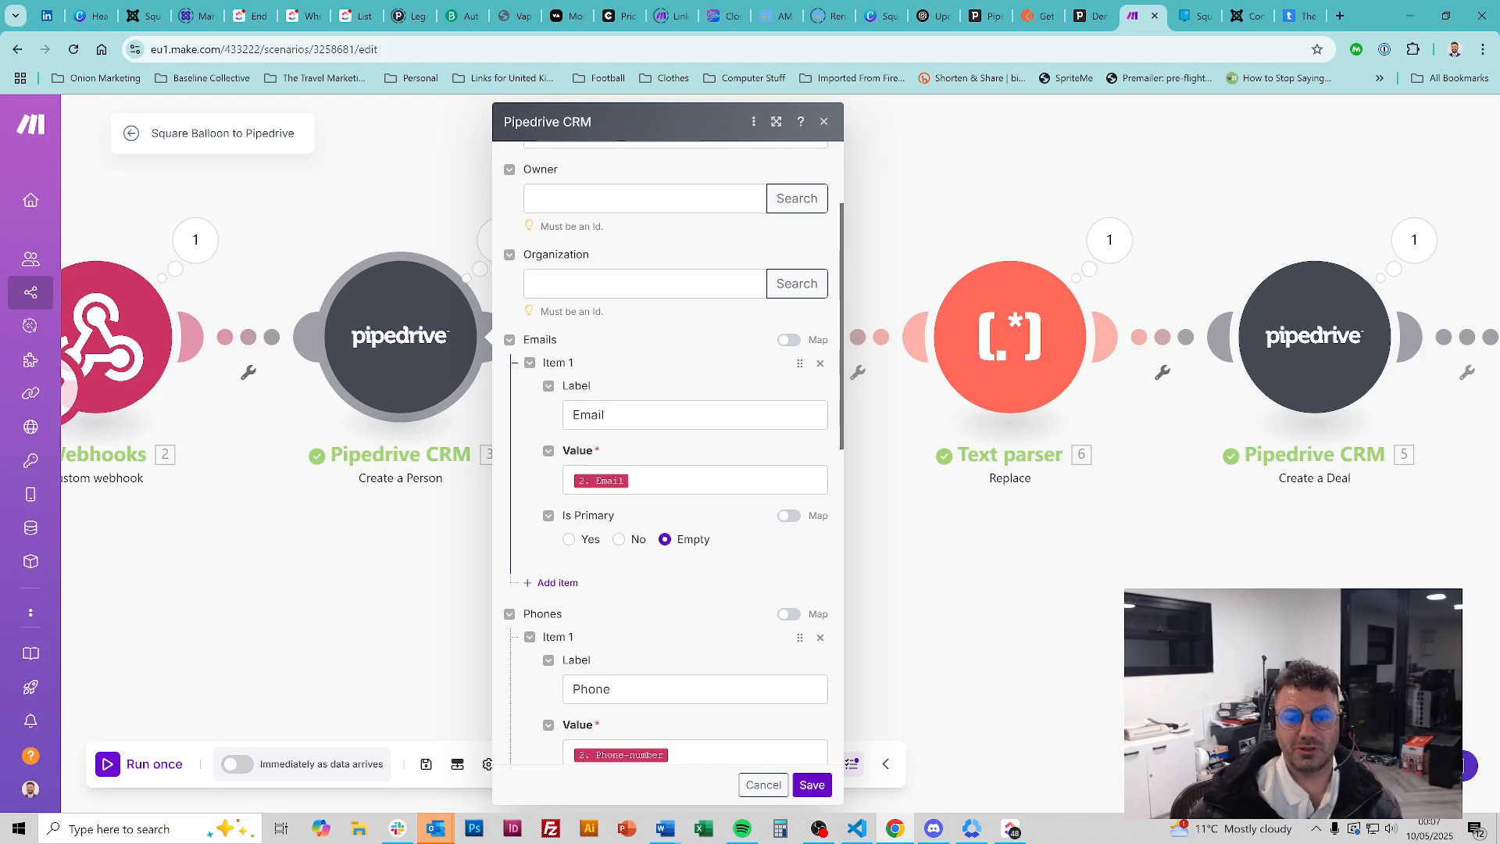
Replace the person's email value mapping with the webhook's Email item
{"action": "left_click", "coordinate": [694, 480]}
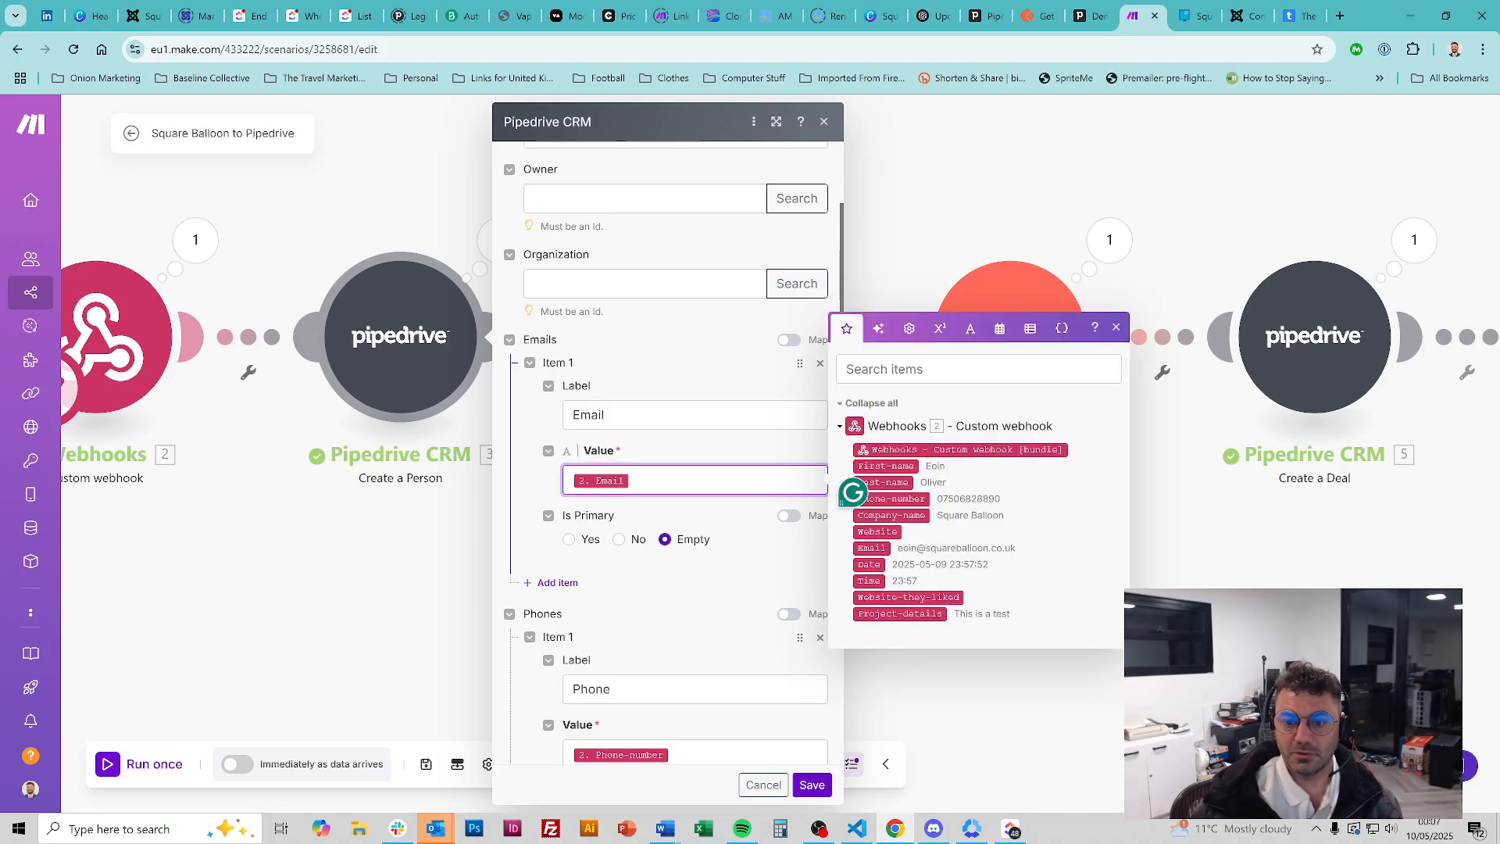
{"action": "key", "text": "BackSpace"}
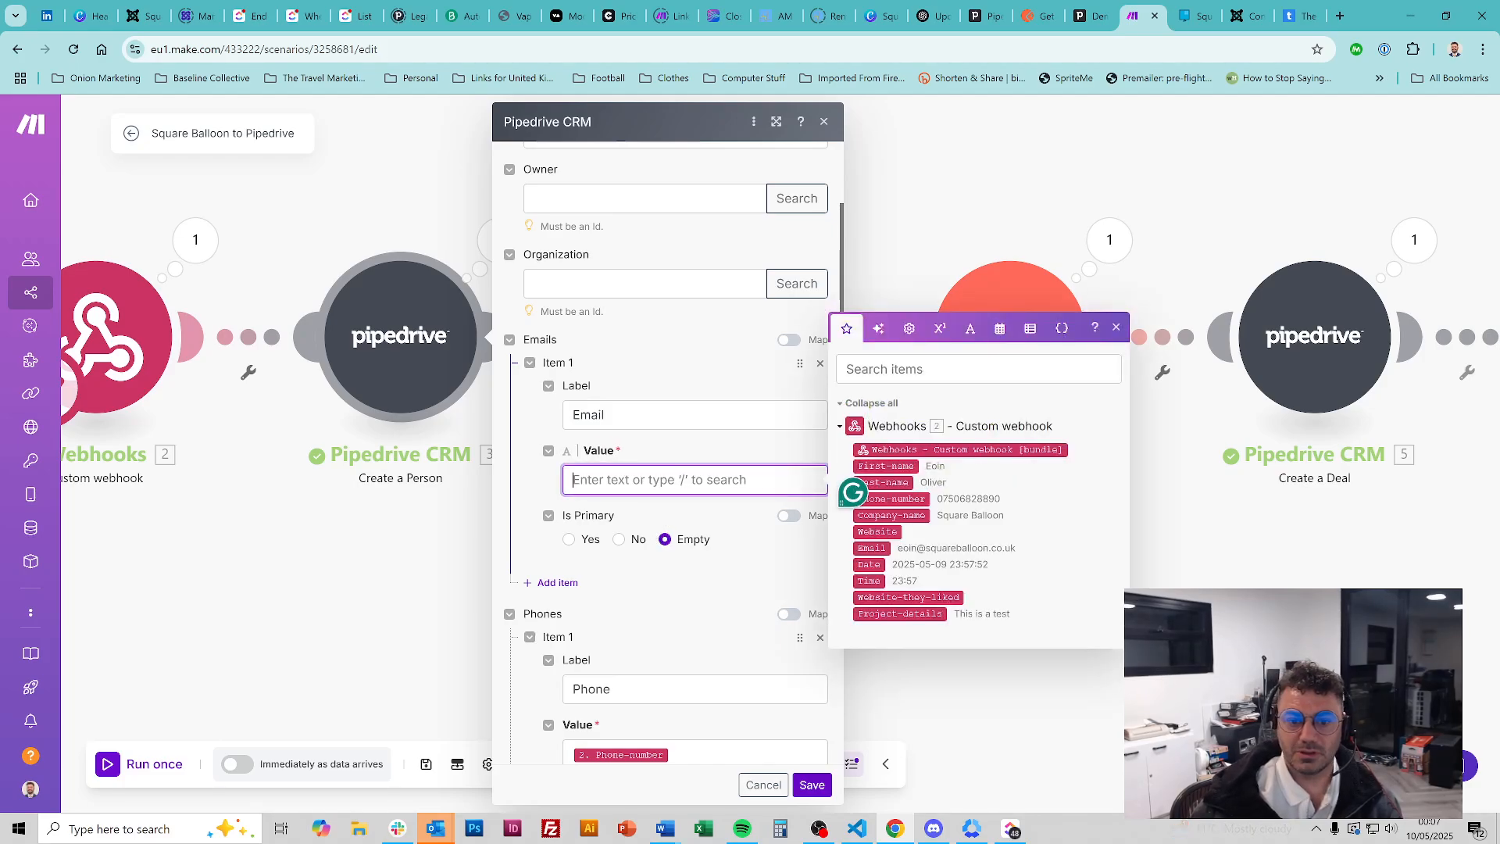
{"action": "left_click", "coordinate": [871, 548]}
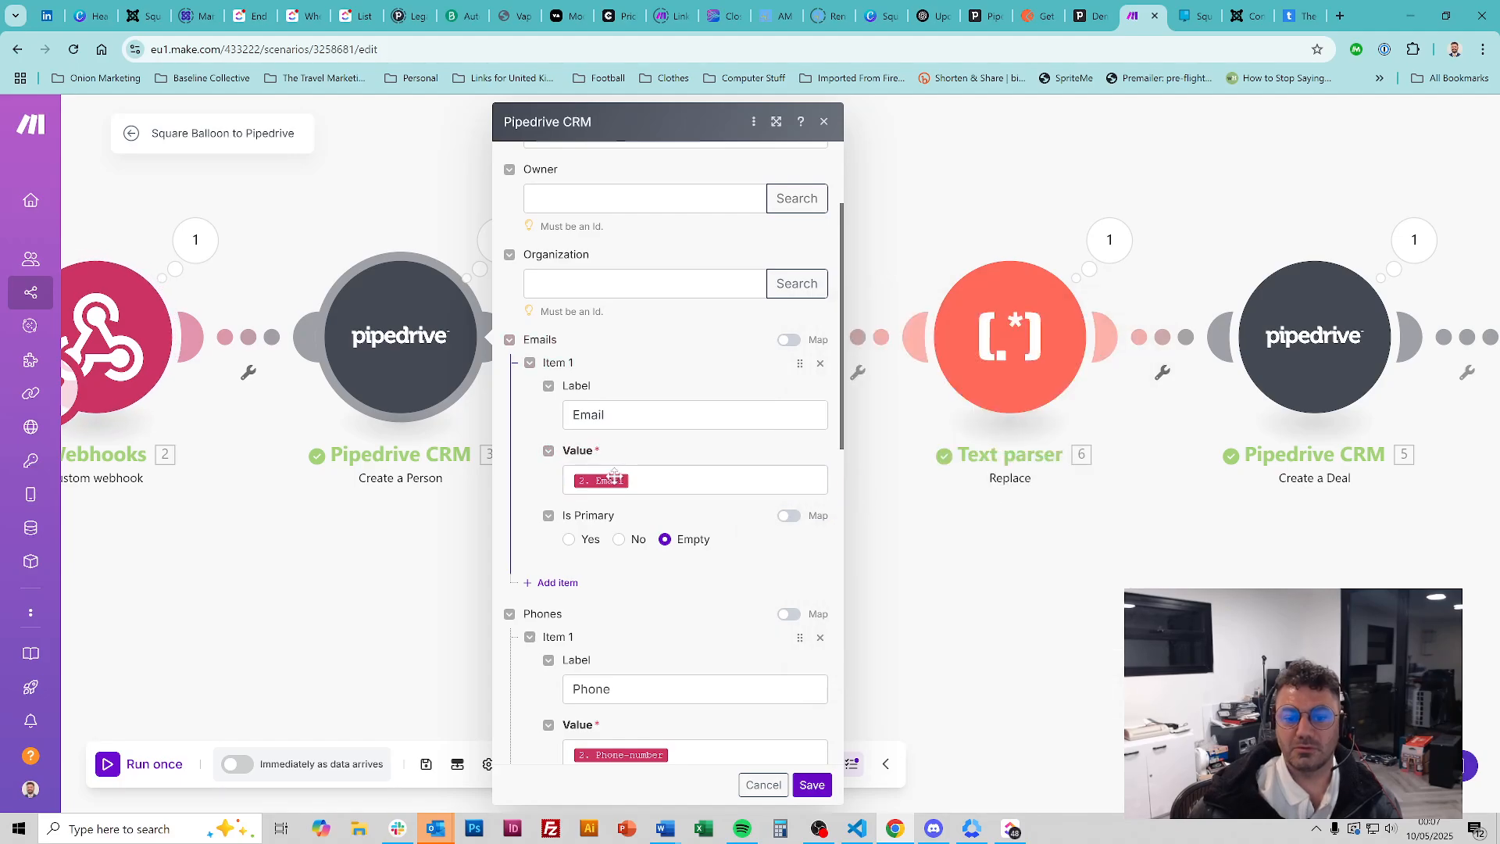
{"action": "scroll", "coordinate": [655, 436], "scroll_direction": "down", "scroll_amount": 2}
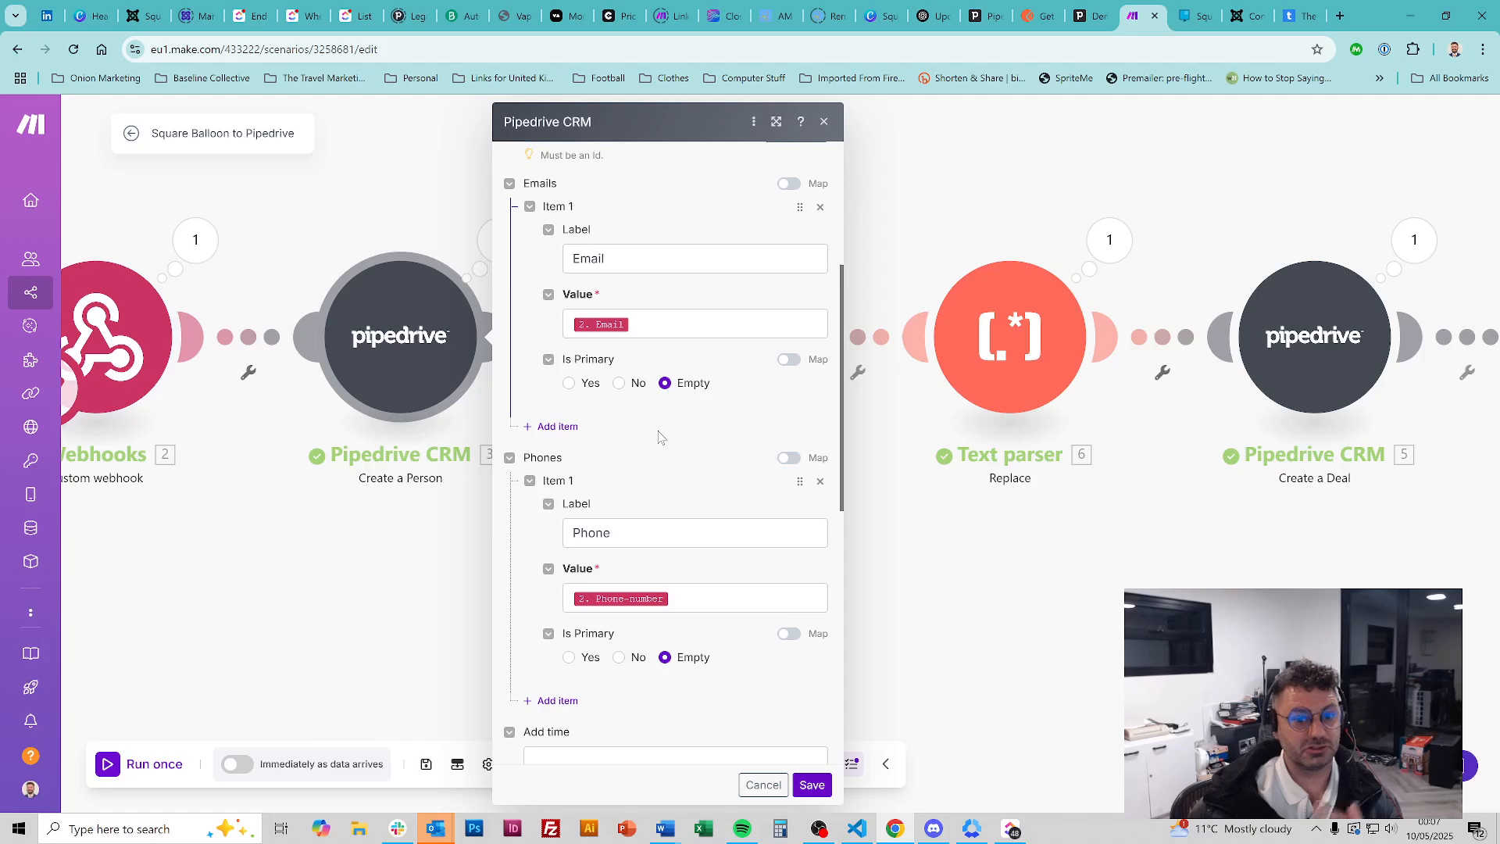
{"action": "scroll", "coordinate": [665, 426], "scroll_direction": "down", "scroll_amount": 2}
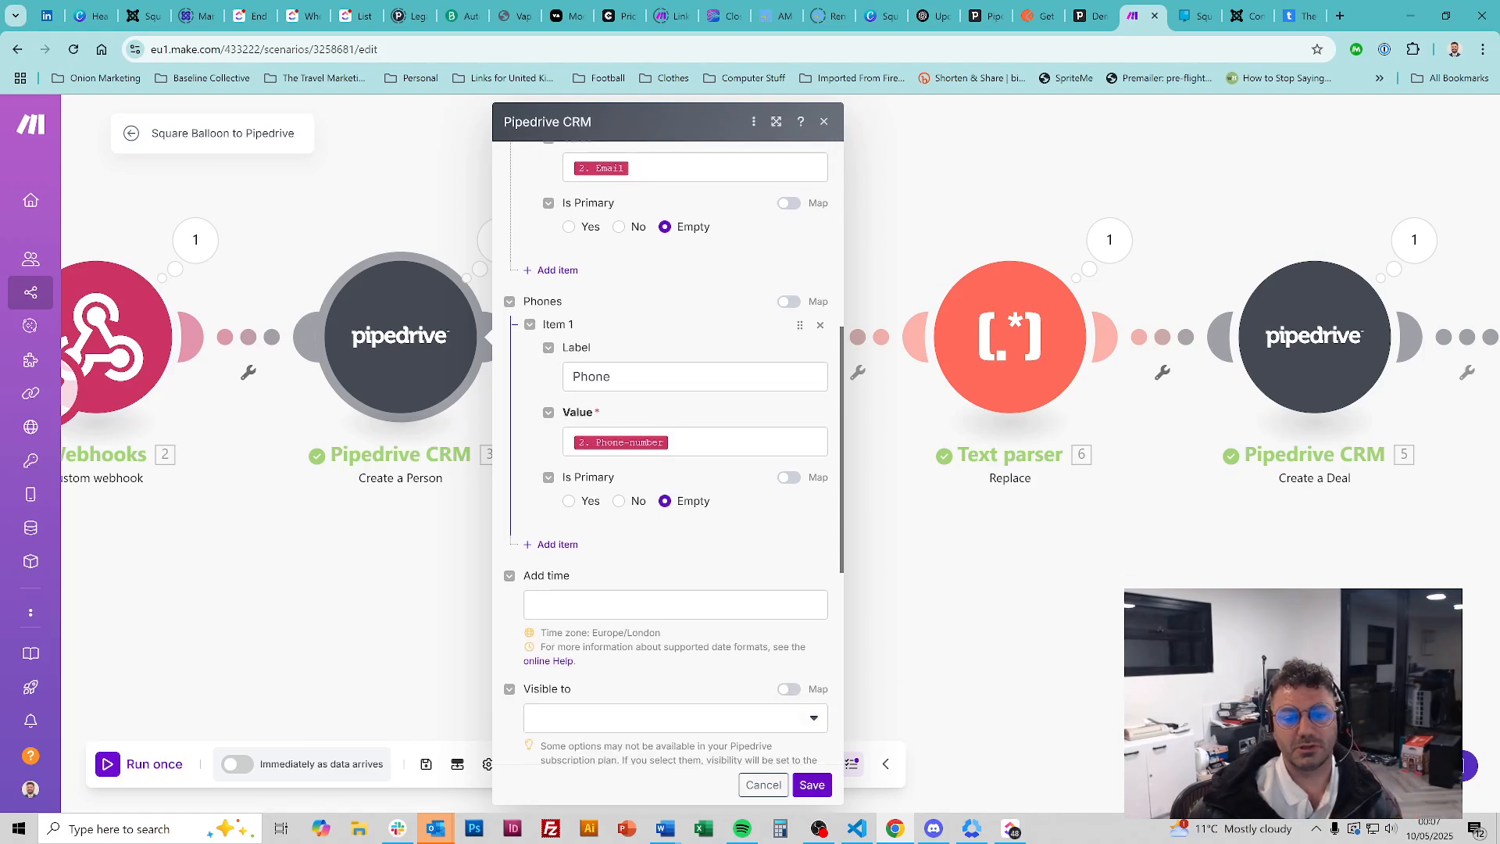
{"action": "scroll", "coordinate": [710, 392], "scroll_direction": "down", "scroll_amount": 6}
{"action": "scroll", "coordinate": [728, 429], "scroll_direction": "up", "scroll_amount": 8}
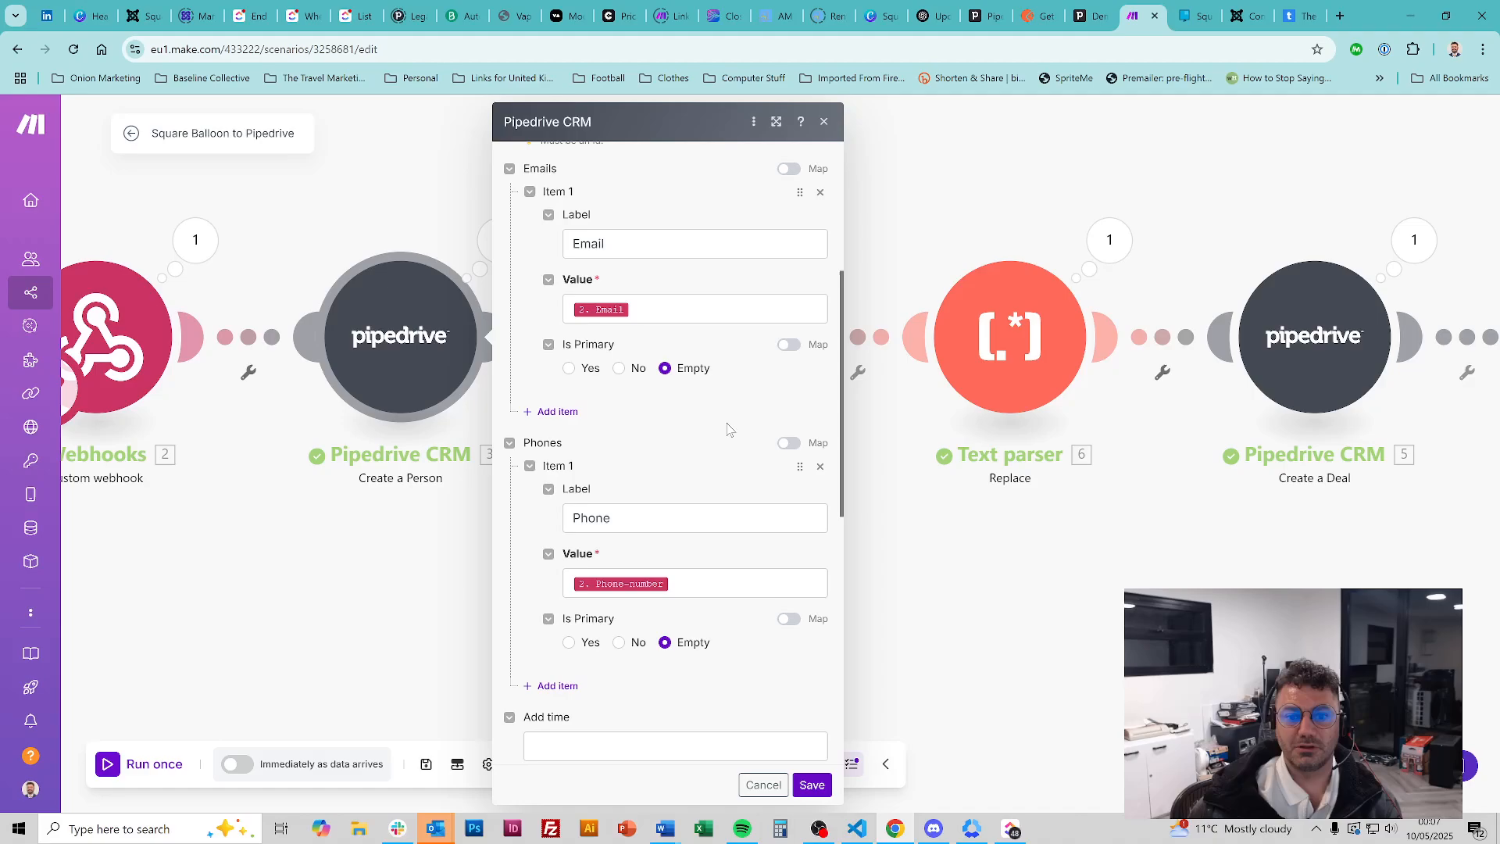
{"action": "scroll", "coordinate": [703, 391], "scroll_direction": "up", "scroll_amount": 5}
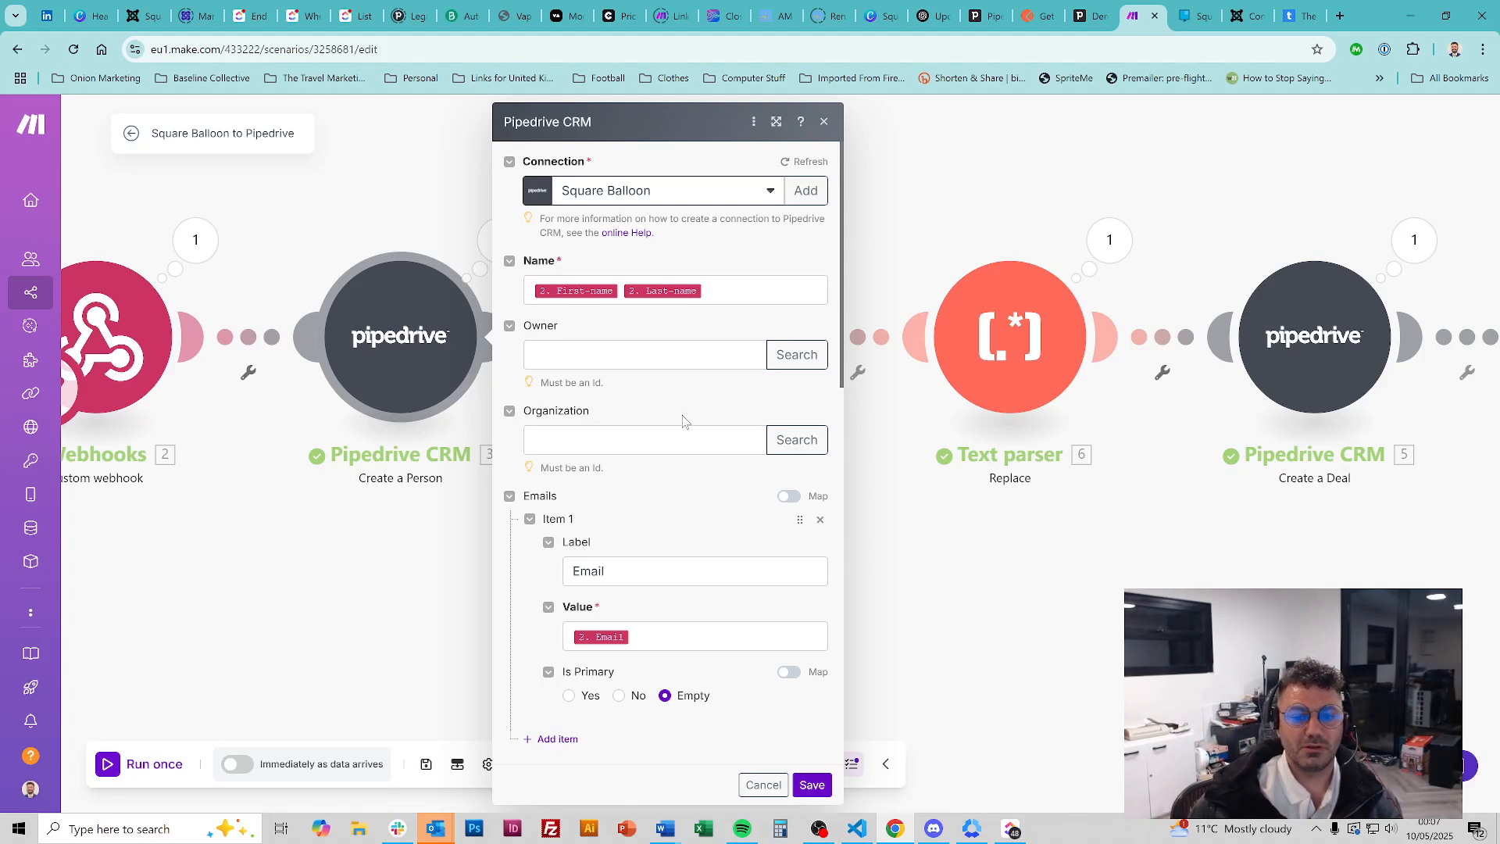
Confirm the phone value is mapped to Phone-number and save the Create a Person module
{"action": "scroll", "coordinate": [682, 422], "scroll_direction": "down", "scroll_amount": 5}
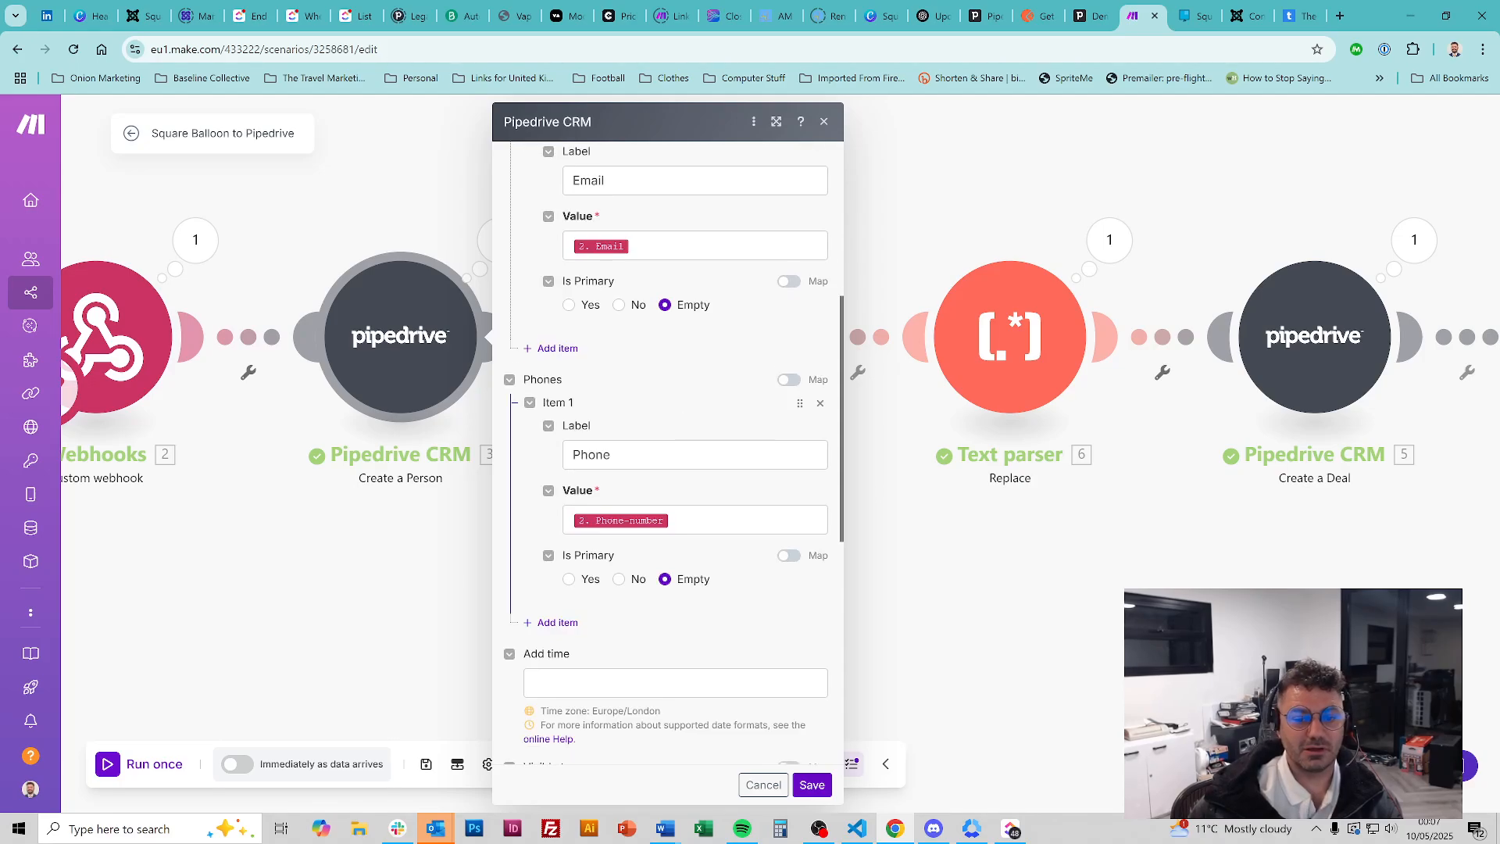
{"action": "left_click", "coordinate": [742, 520]}
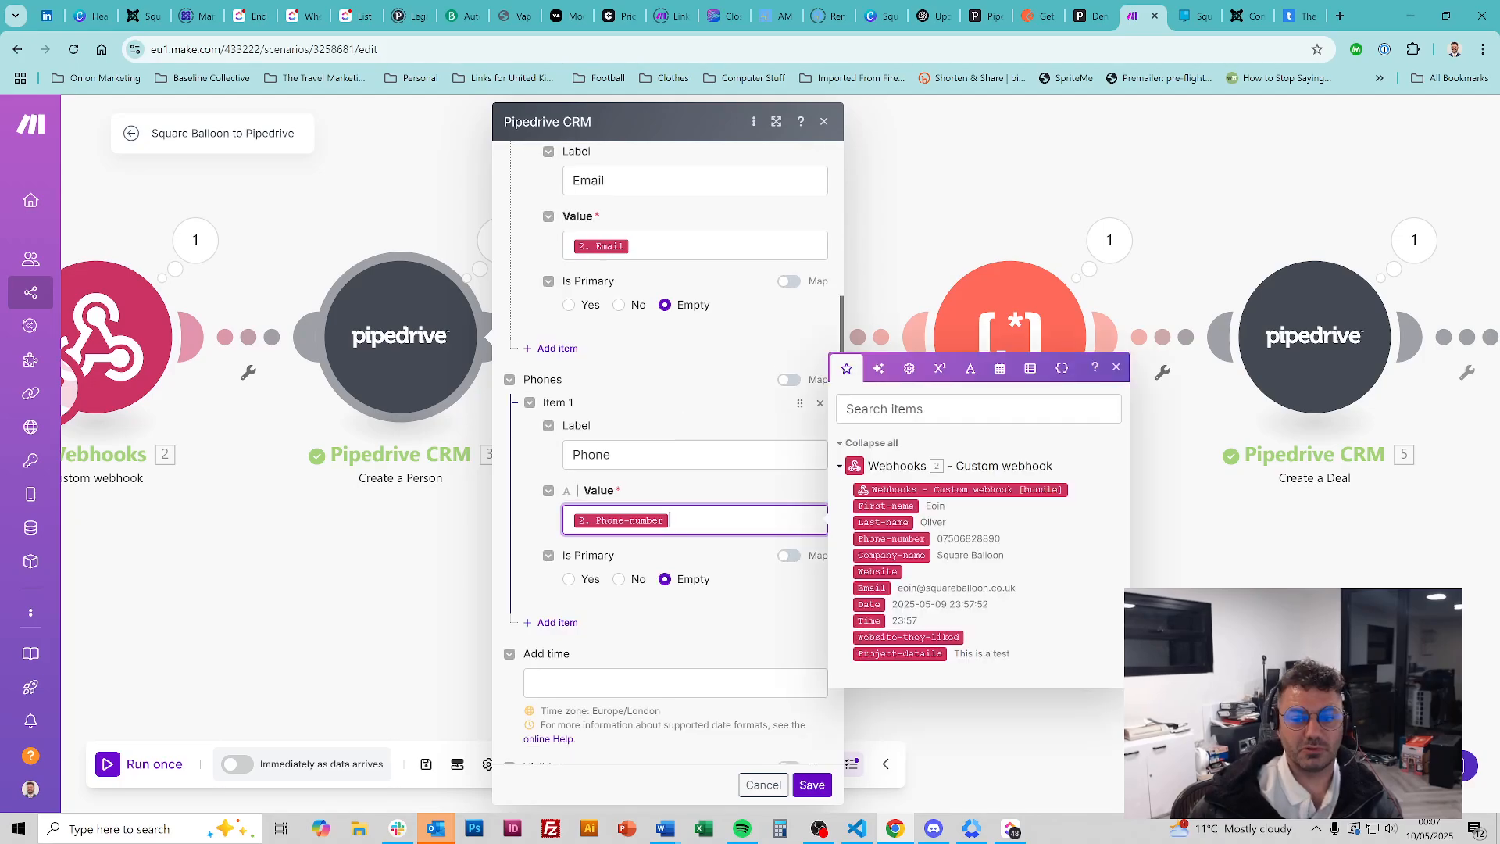
{"action": "left_click", "coordinate": [683, 378]}
{"action": "left_click", "coordinate": [689, 455]}
{"action": "left_click", "coordinate": [692, 375]}
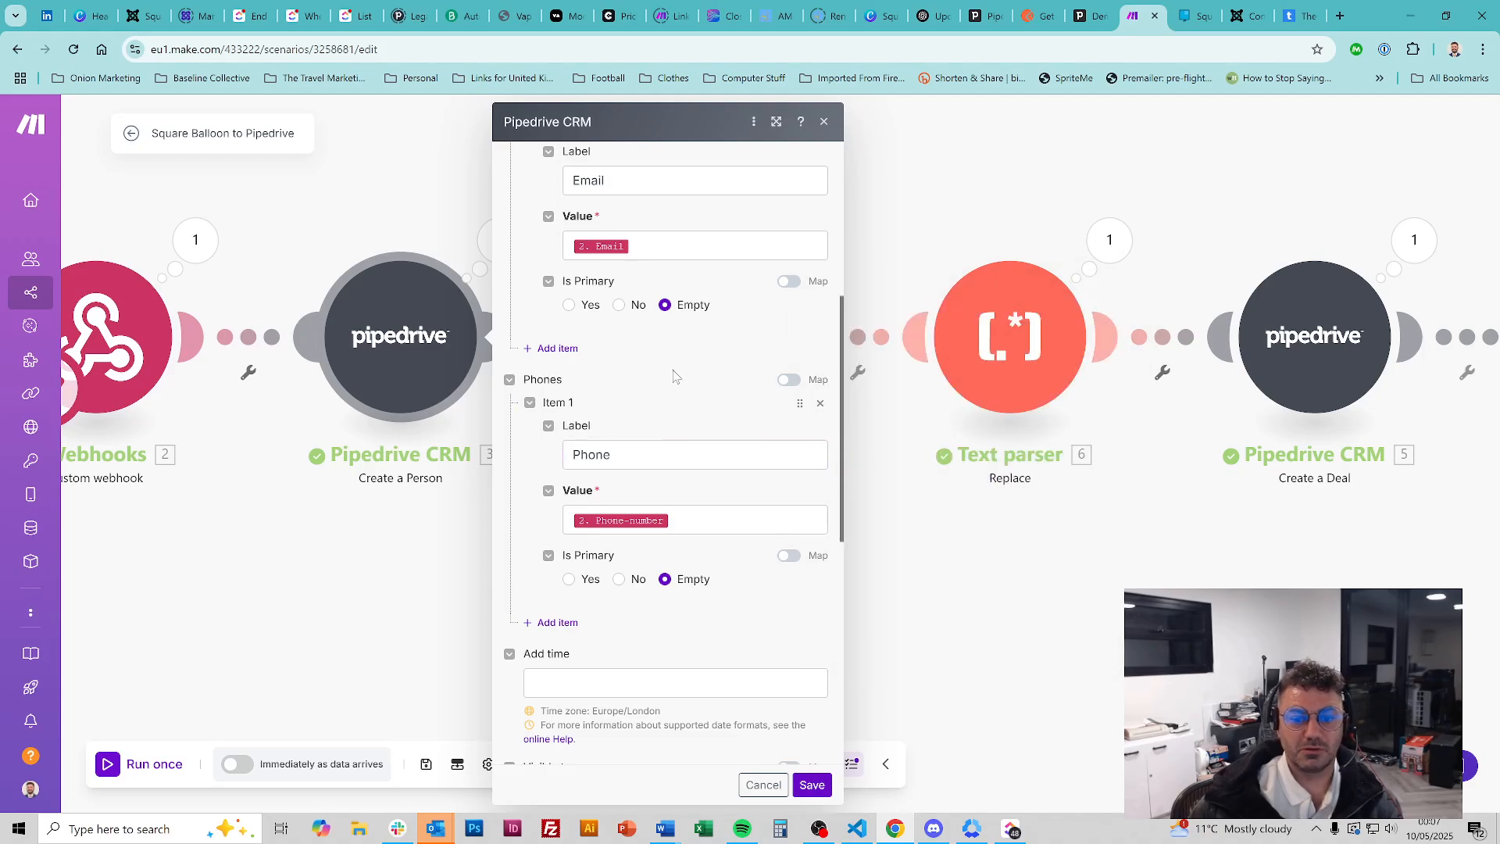
{"action": "scroll", "coordinate": [675, 376], "scroll_direction": "down", "scroll_amount": 7}
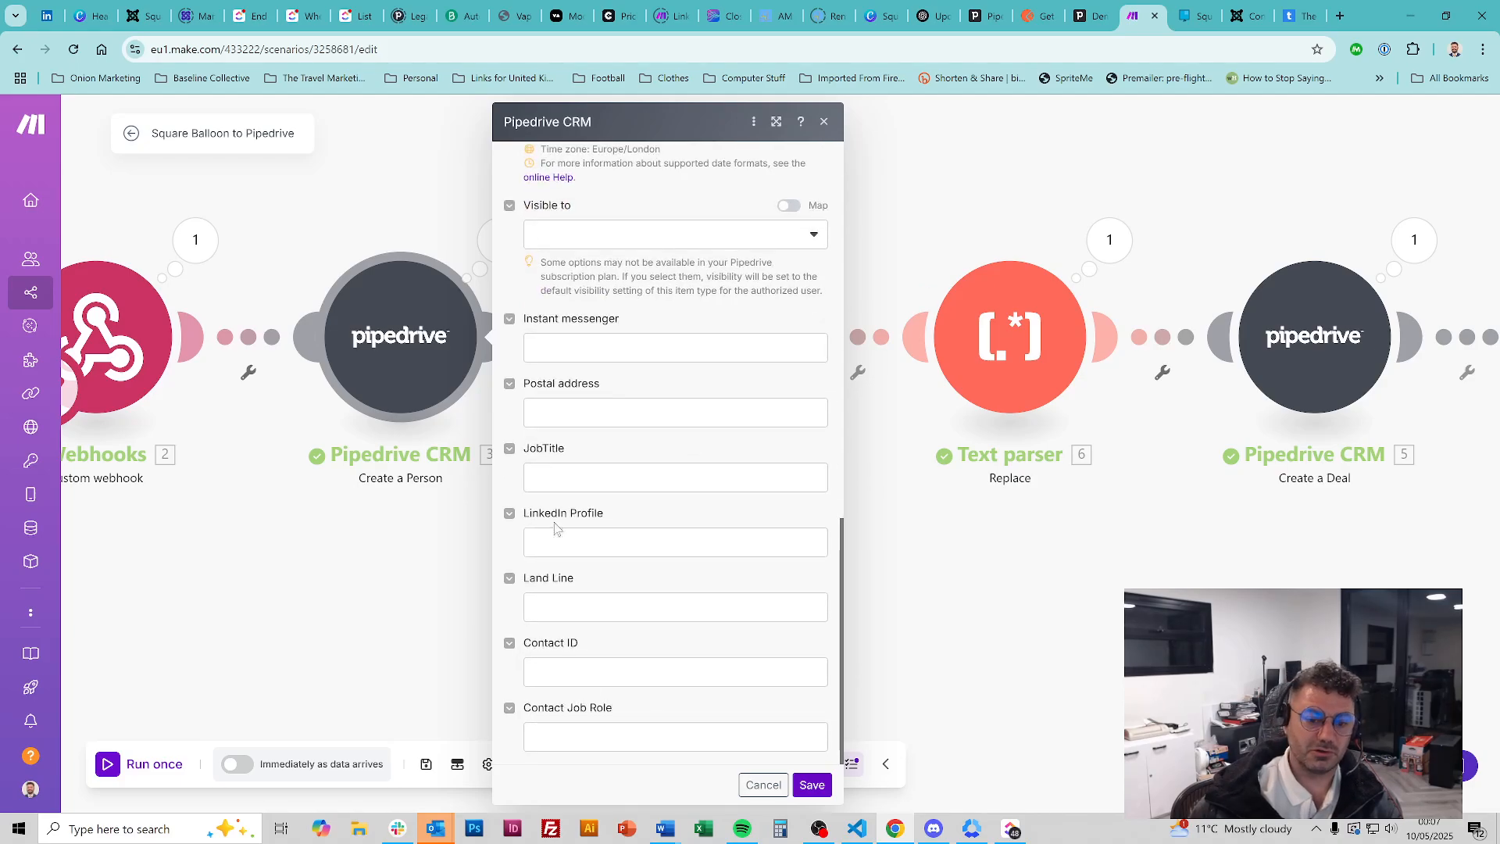
{"action": "left_click", "coordinate": [812, 784]}
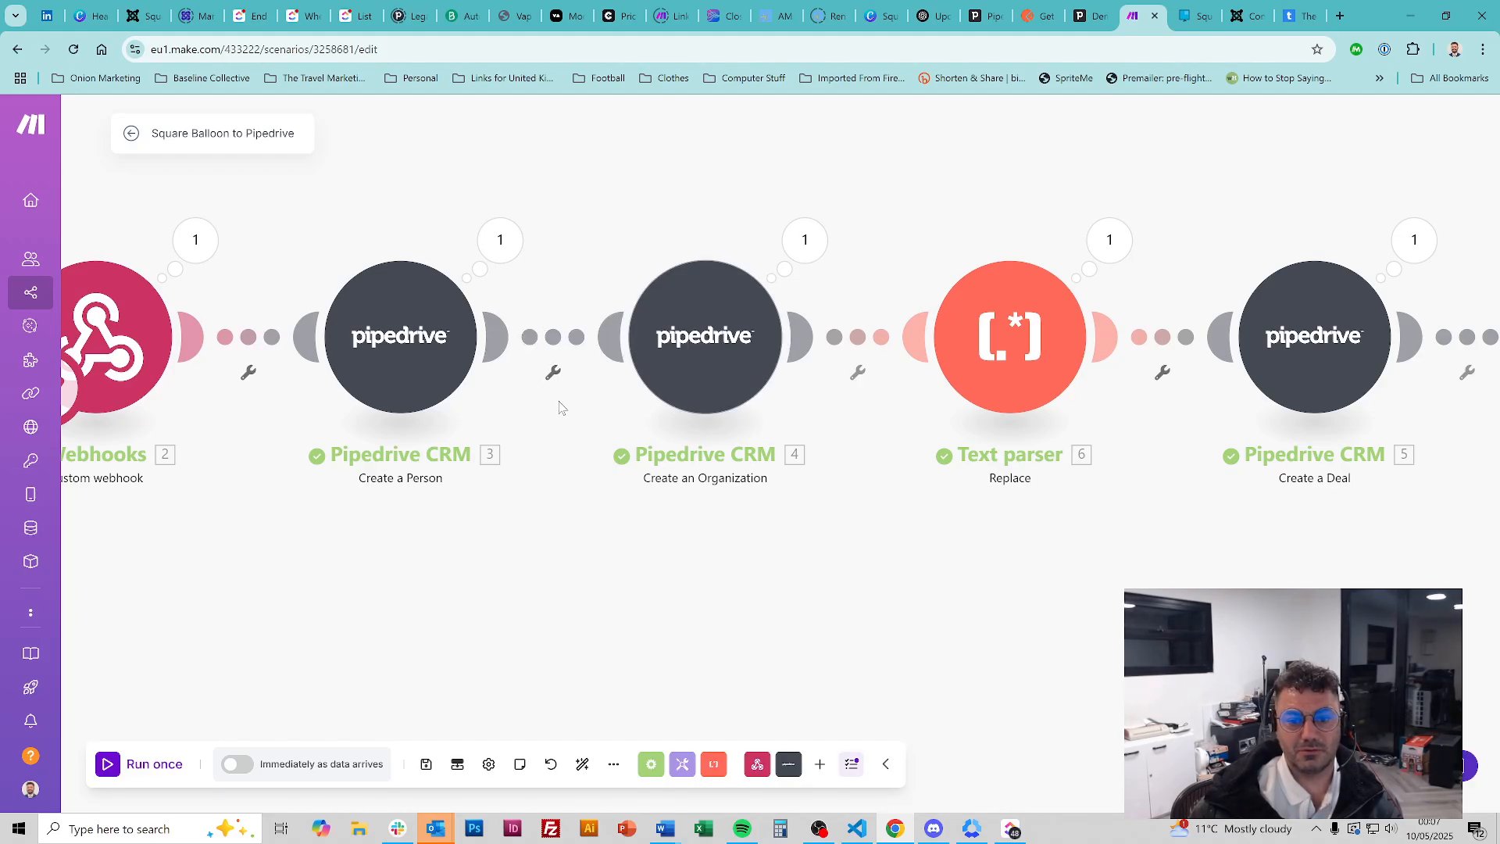
Inspect the link between modules 3 and 4, then open Create an Organization's settings
{"action": "left_click", "coordinate": [554, 373]}
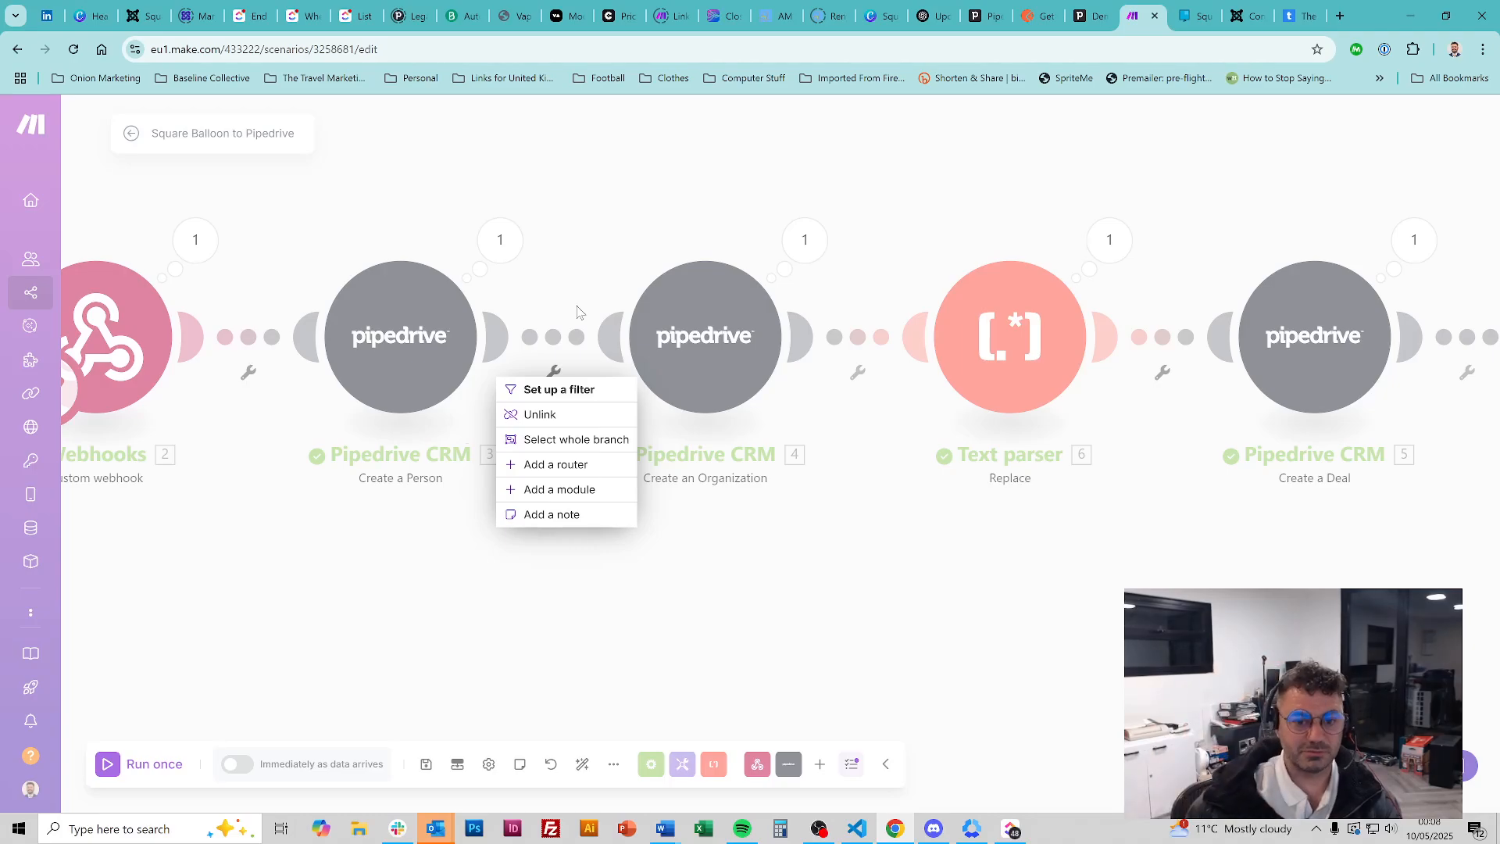
{"action": "left_click", "coordinate": [586, 258]}
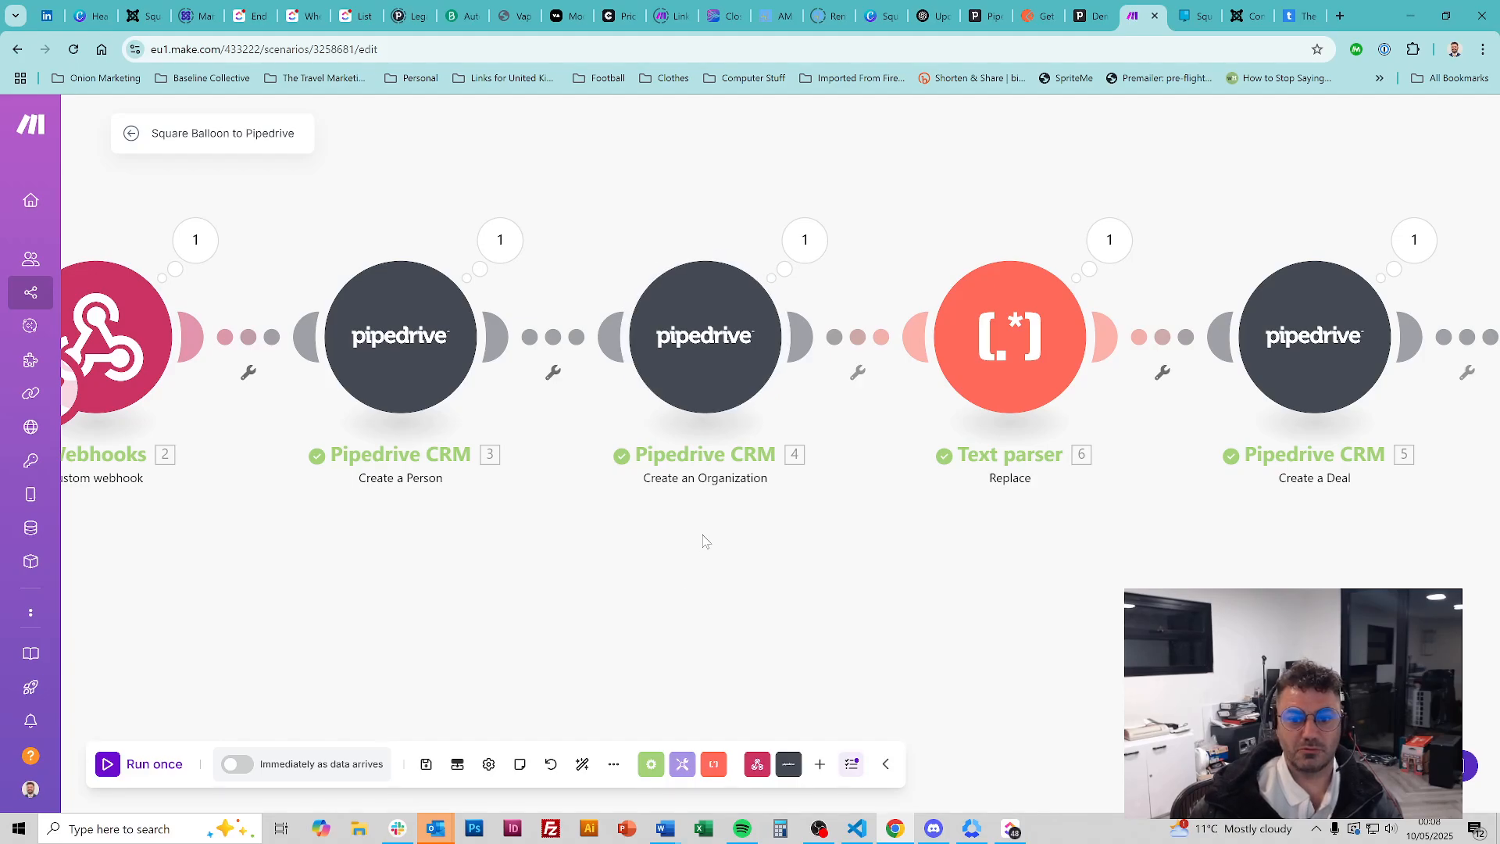
{"action": "left_click", "coordinate": [703, 301]}
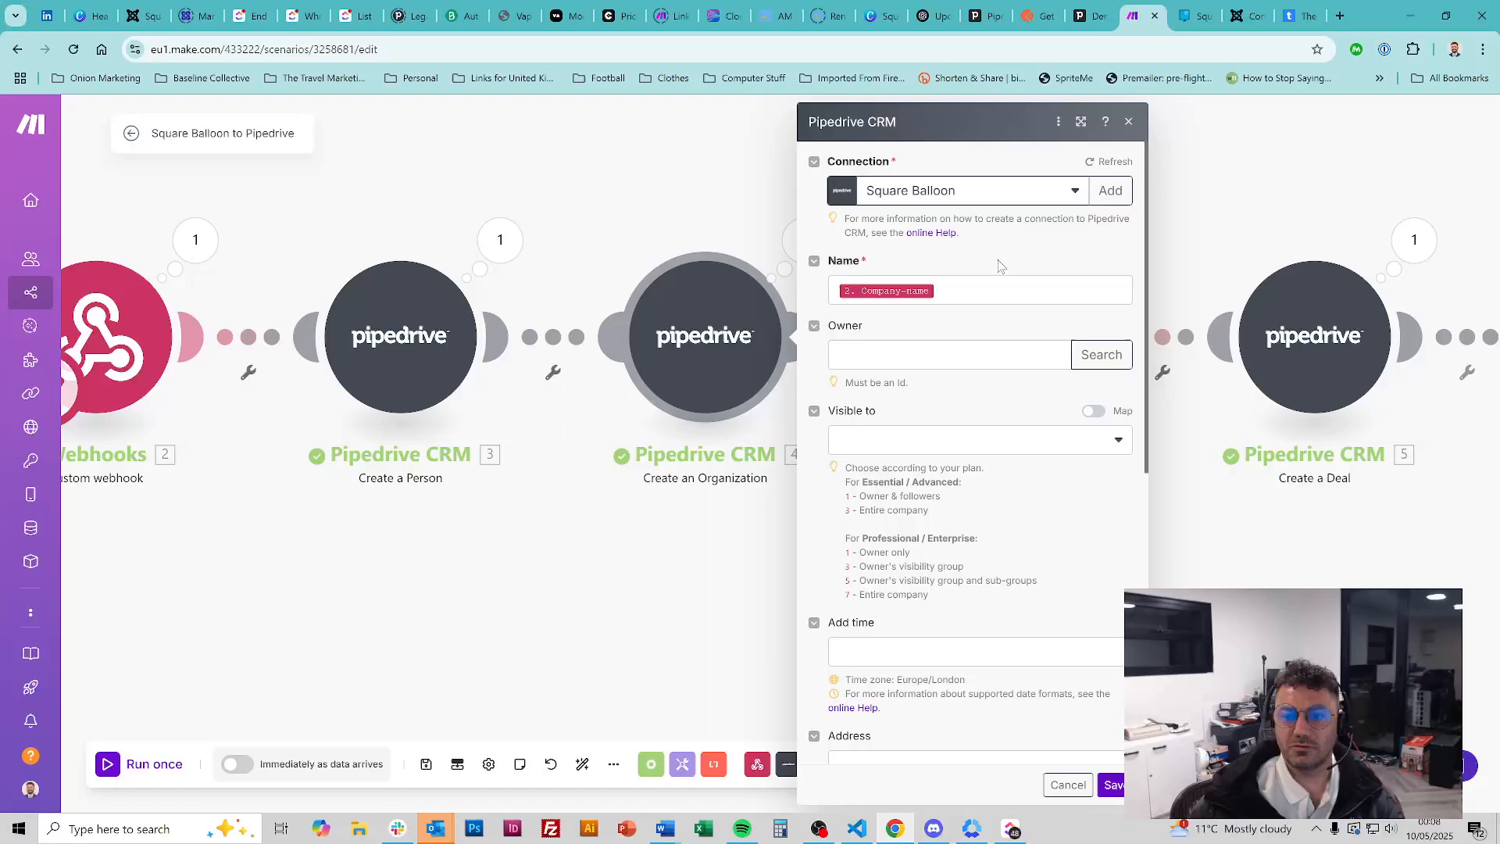
Review the organization's Company-name and Website mappings, save the module, and scroll the canvas right
{"action": "left_click", "coordinate": [996, 290]}
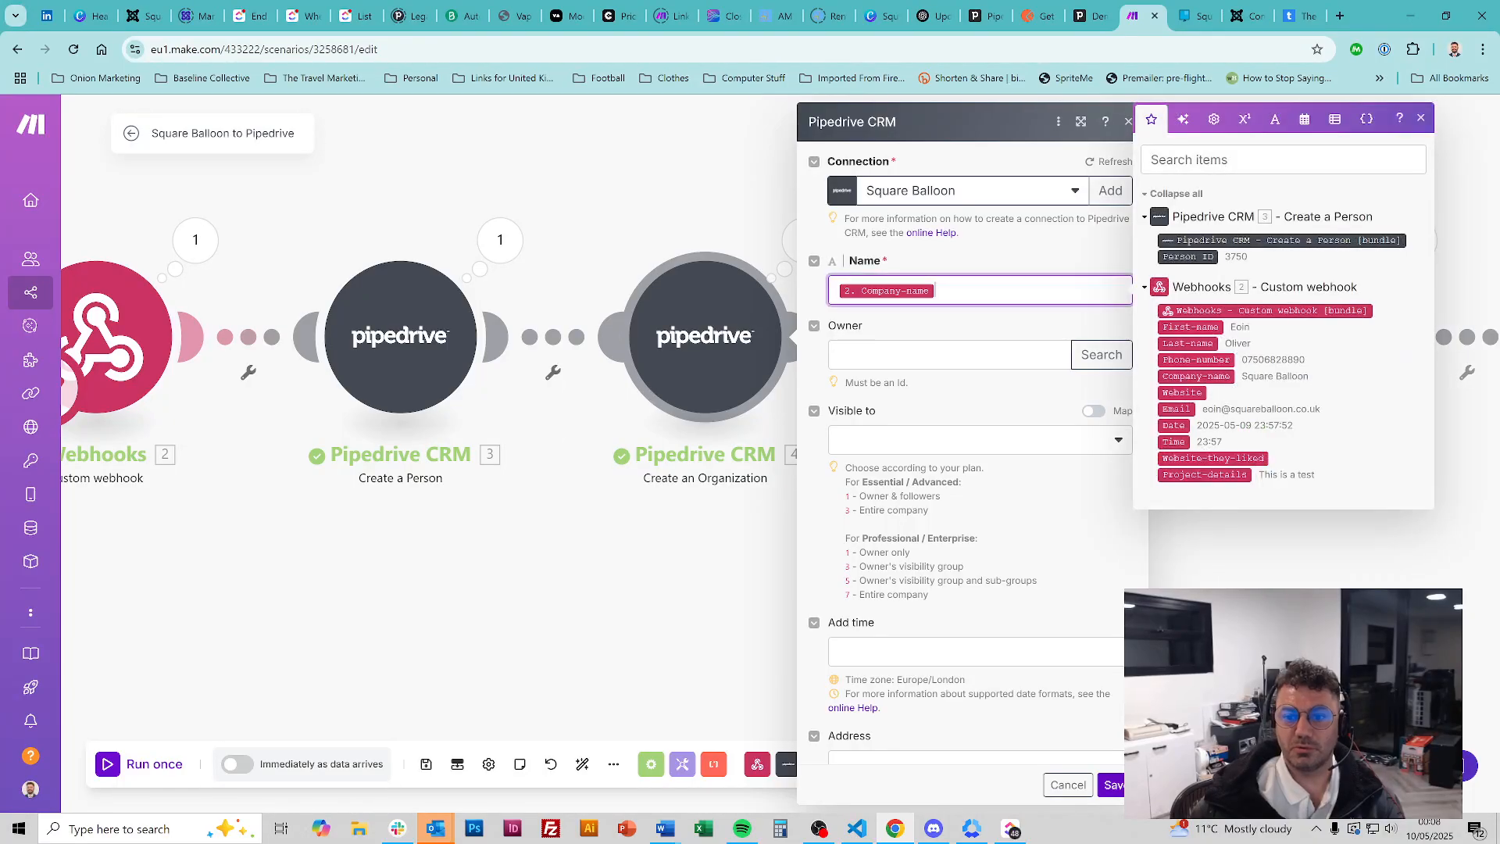
{"action": "left_click", "coordinate": [996, 261]}
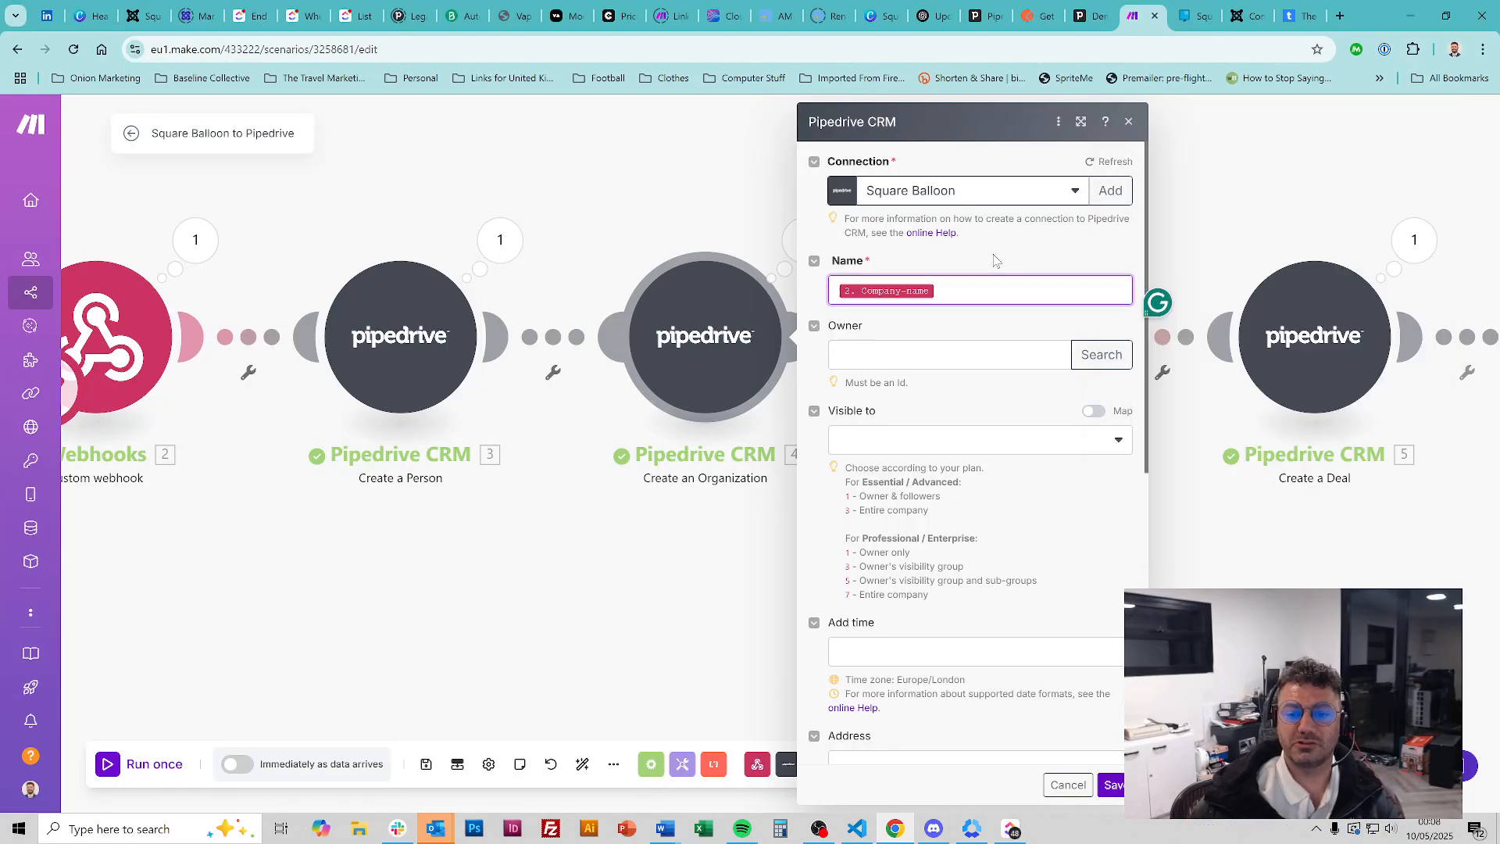
{"action": "scroll", "coordinate": [967, 324], "scroll_direction": "down", "scroll_amount": 7}
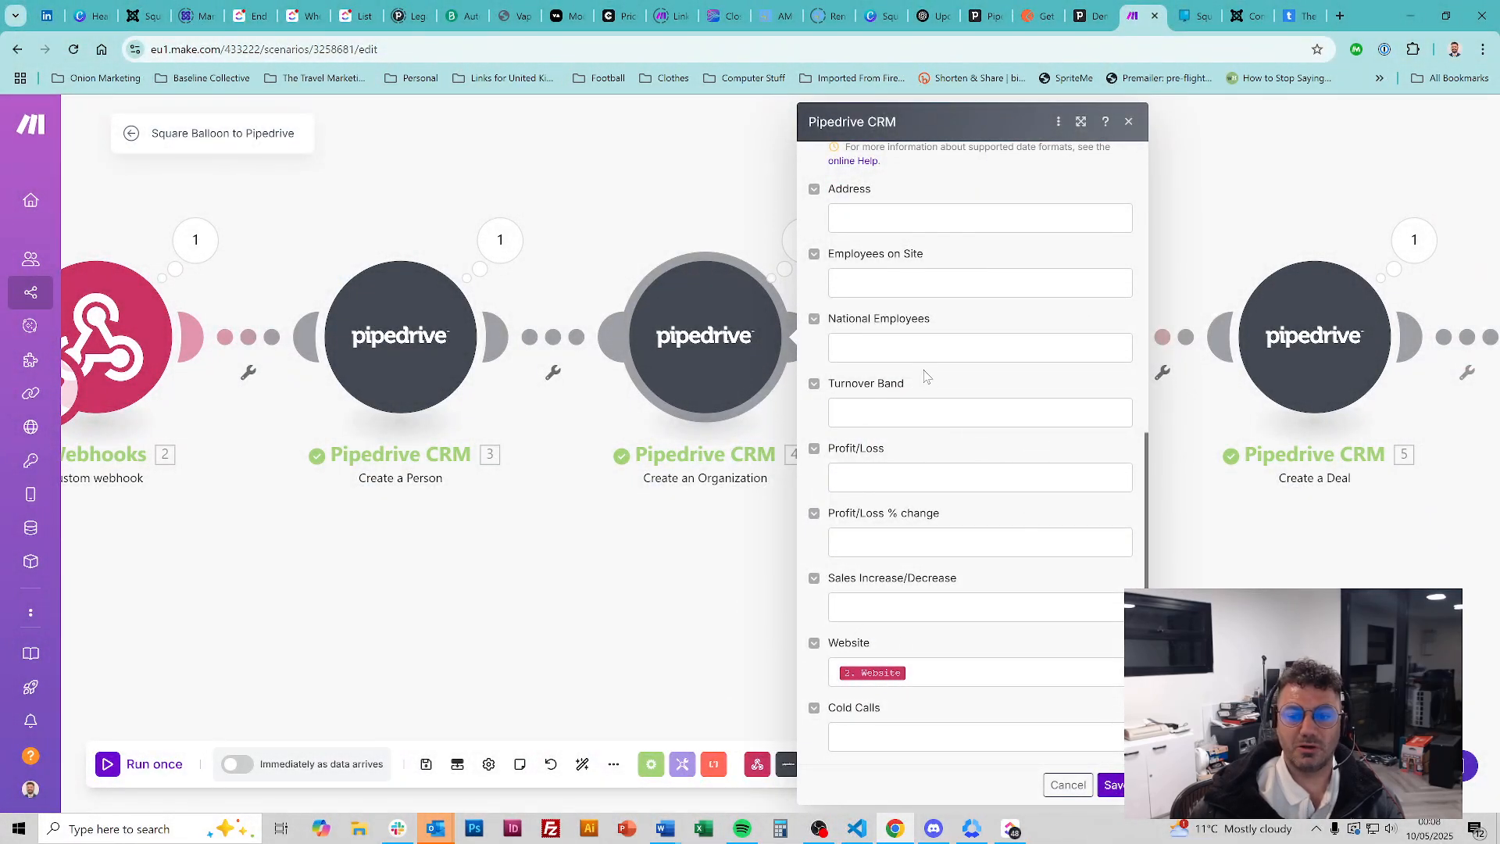
{"action": "left_click", "coordinate": [1115, 787]}
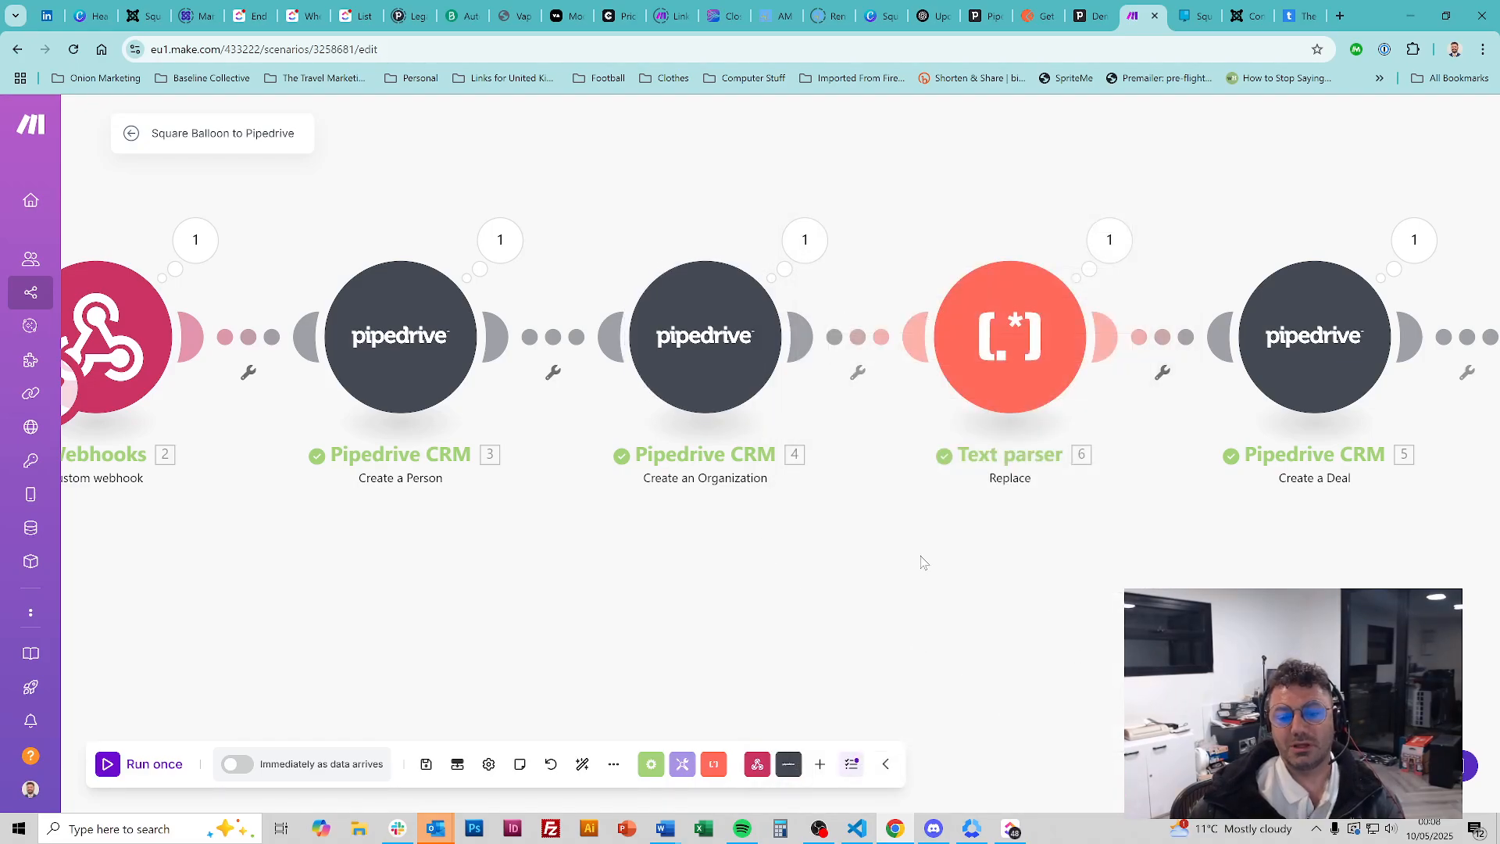
{"action": "scroll", "coordinate": [926, 551], "scroll_direction": "right", "scroll_amount": 3}
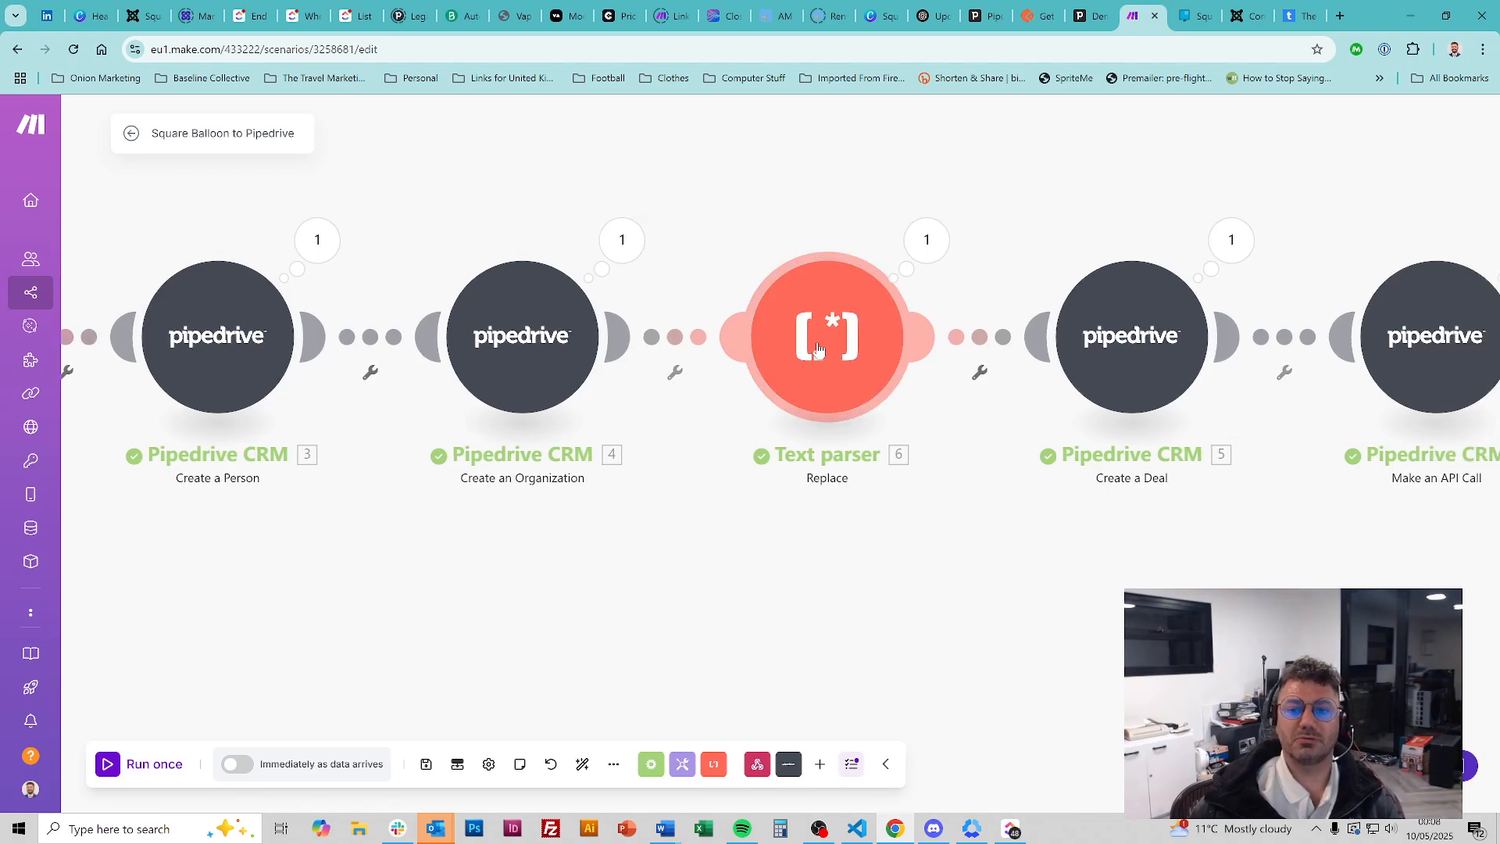
Open the Text parser to view its .*@(\S+) pattern on Email, then open a new browser tab
{"action": "left_click", "coordinate": [818, 351]}
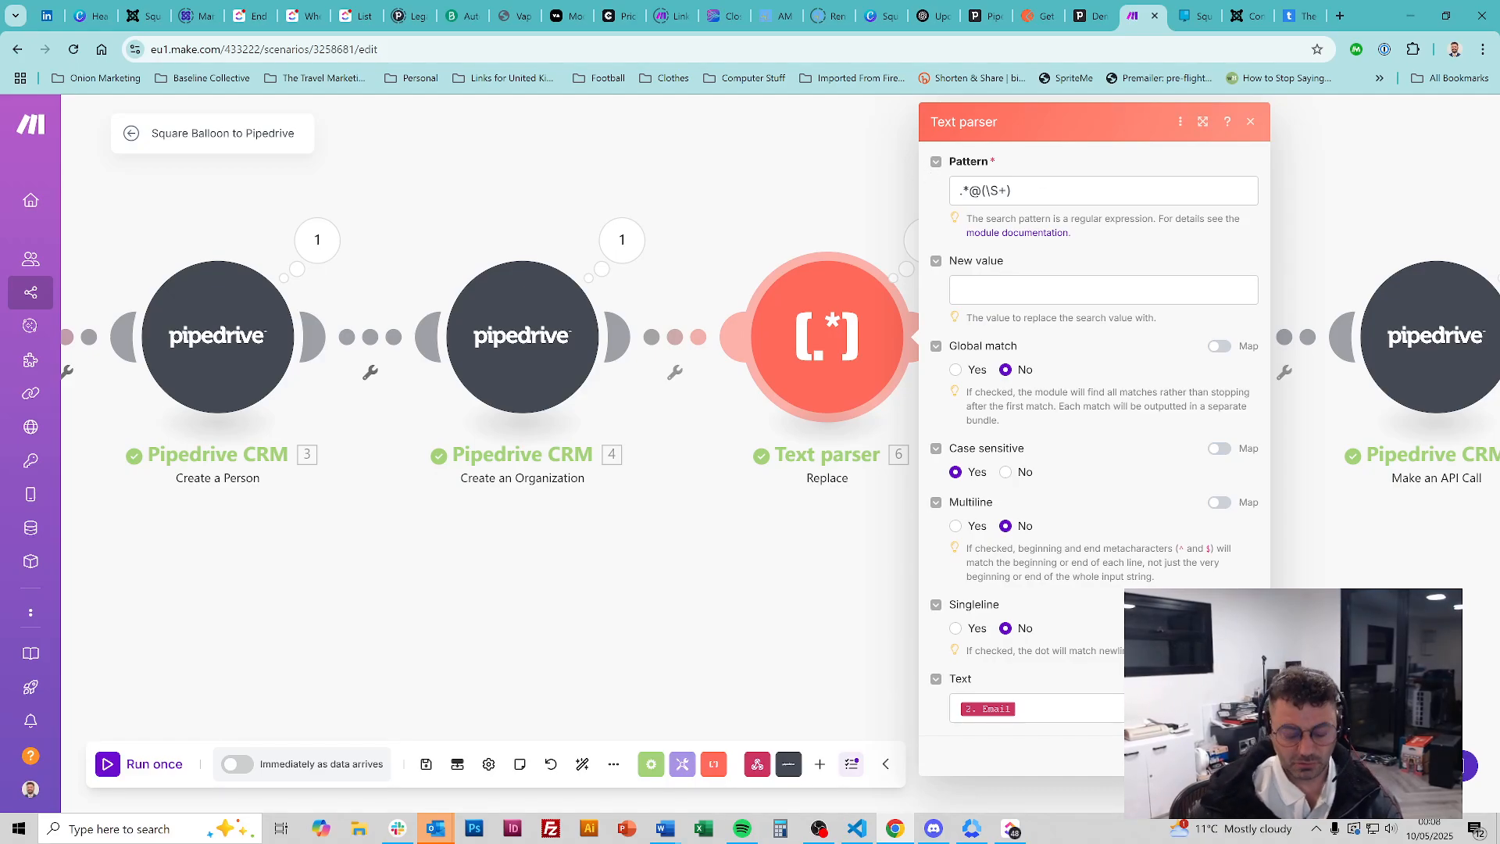
{"action": "key", "text": "ctrl+t"}
Open regex101 and enter a sample email address as the test string
{"action": "type", "text": "regex"}
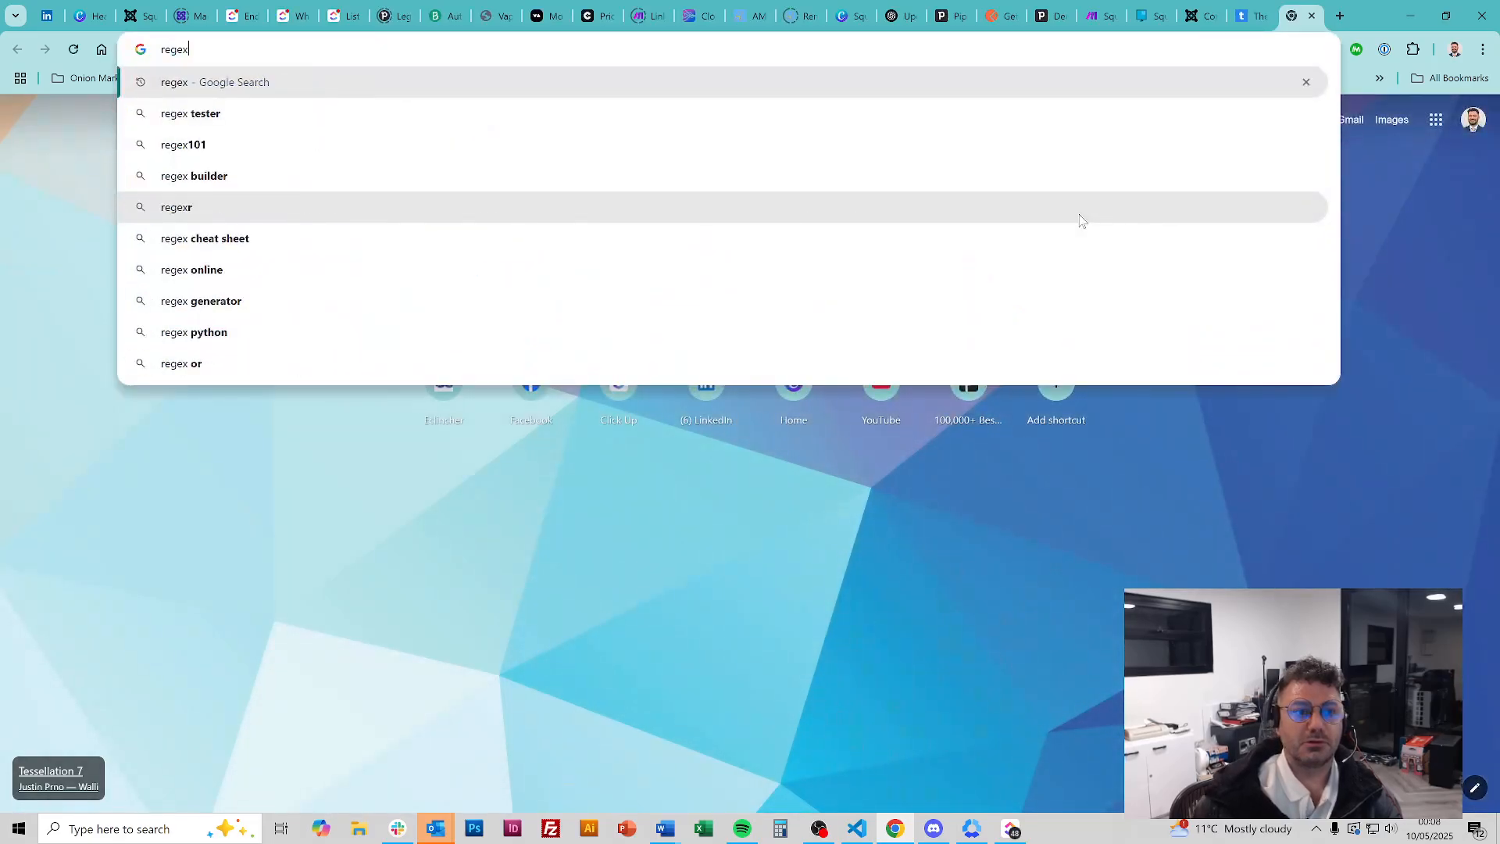
{"action": "type", "text": "101"}
{"action": "key", "text": "Return"}
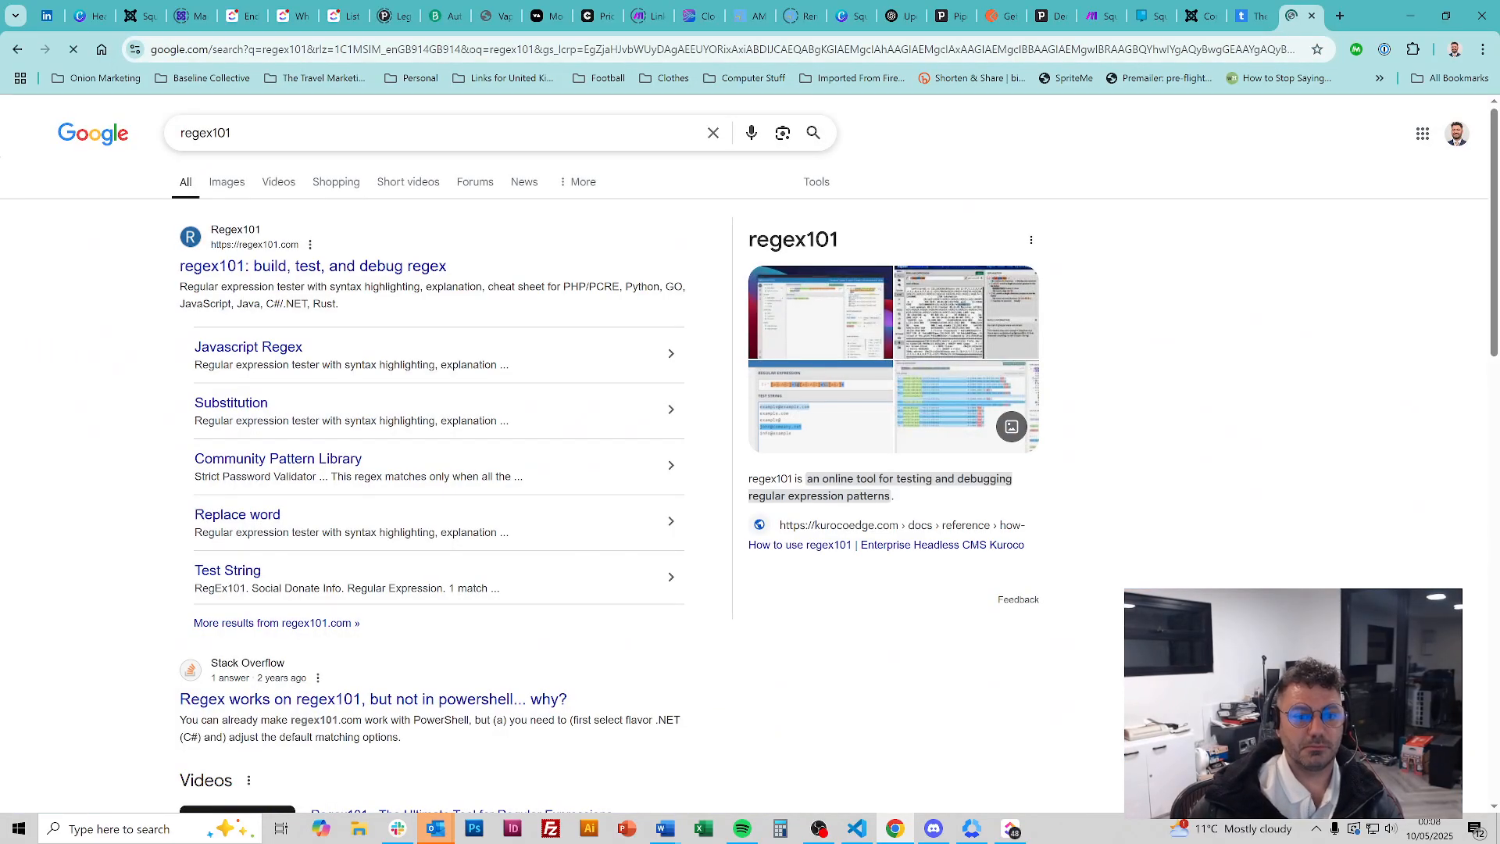
{"action": "left_click", "coordinate": [370, 266]}
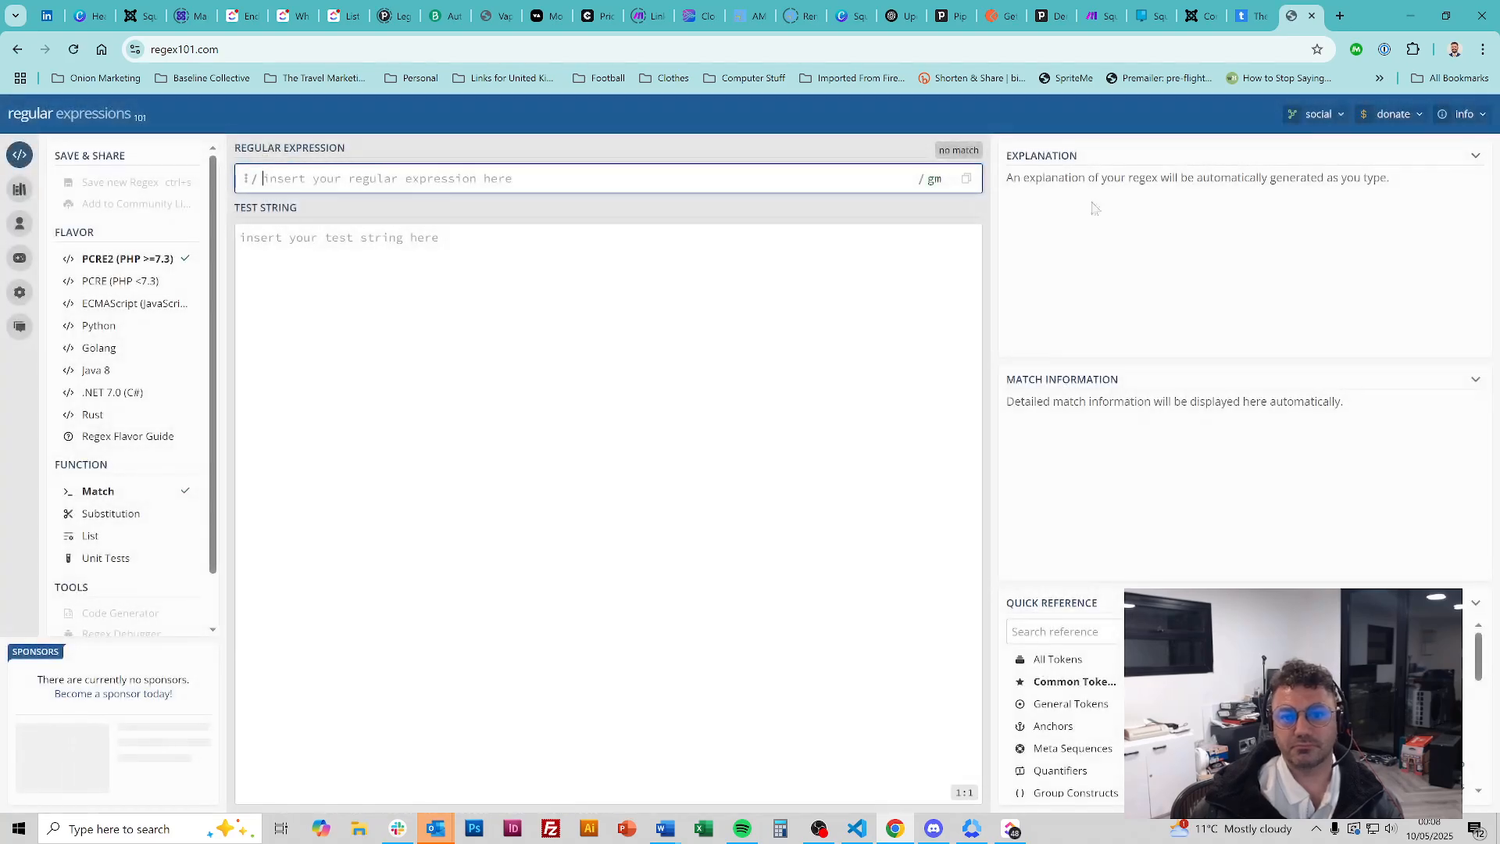
{"action": "left_click", "coordinate": [335, 239]}
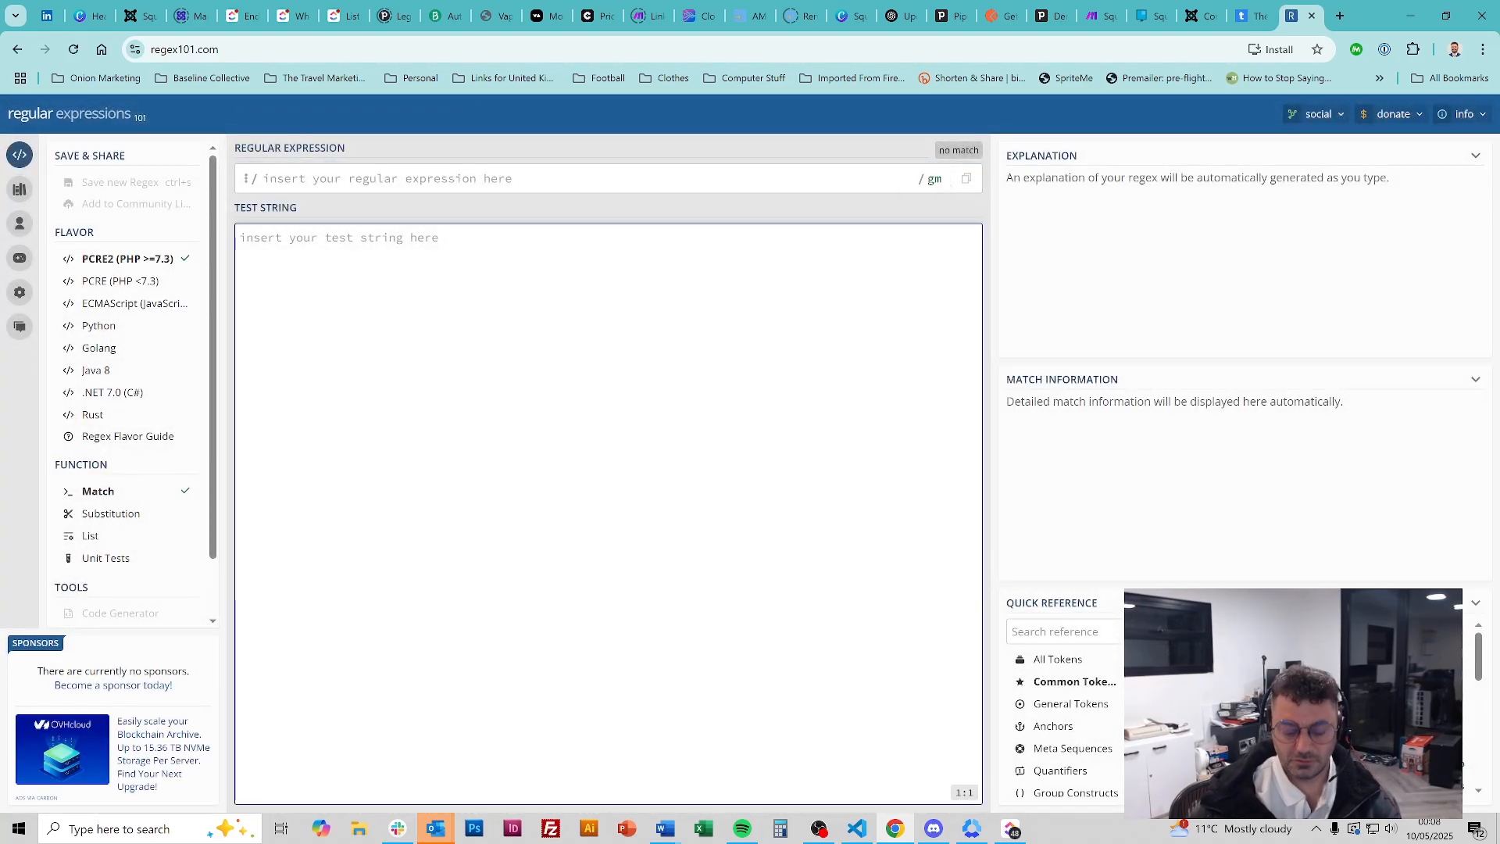
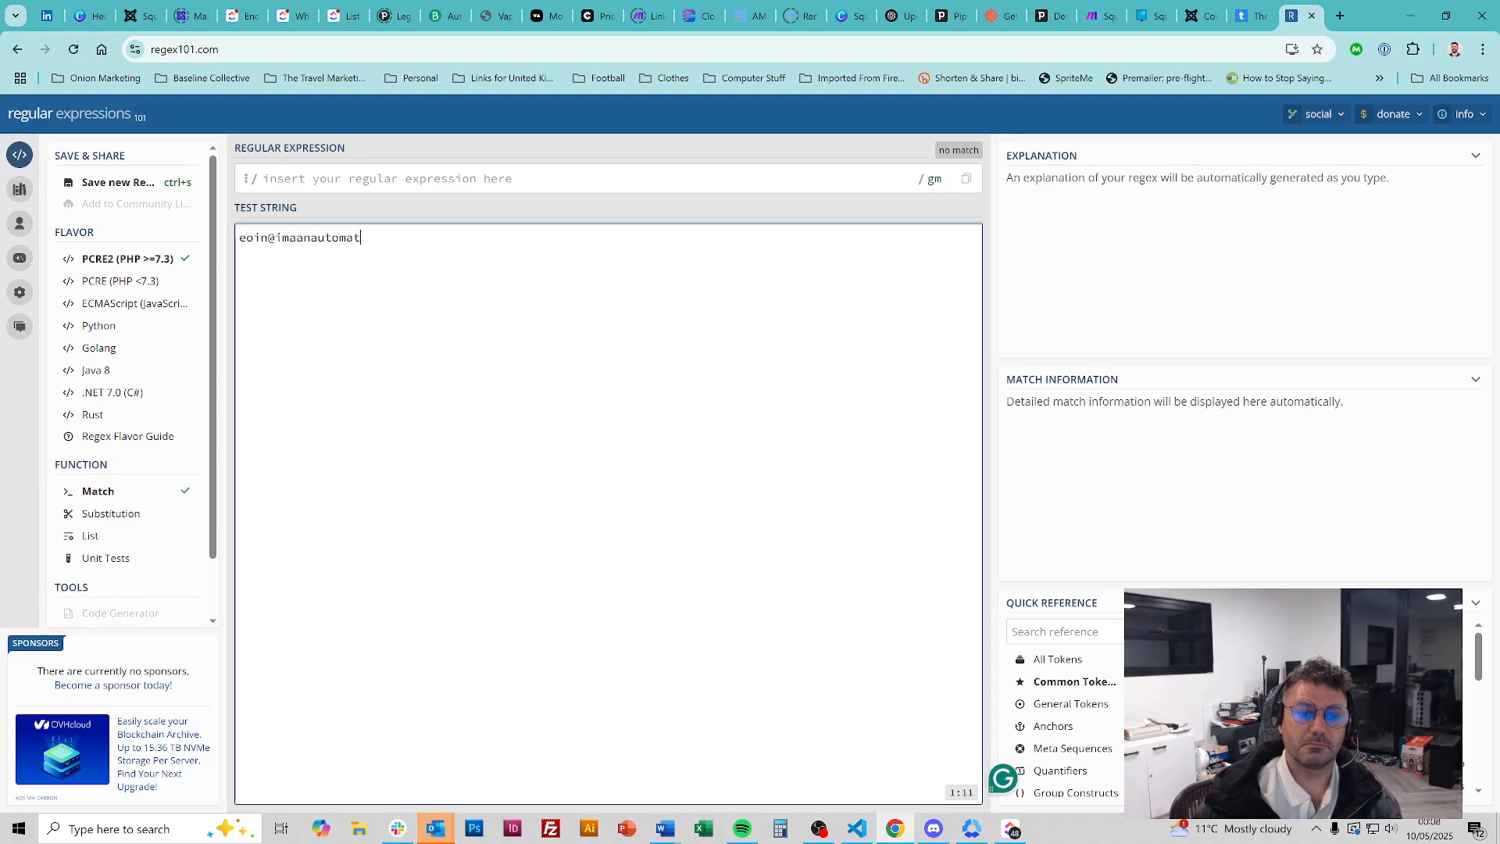
{"action": "key", "text": "Return"}
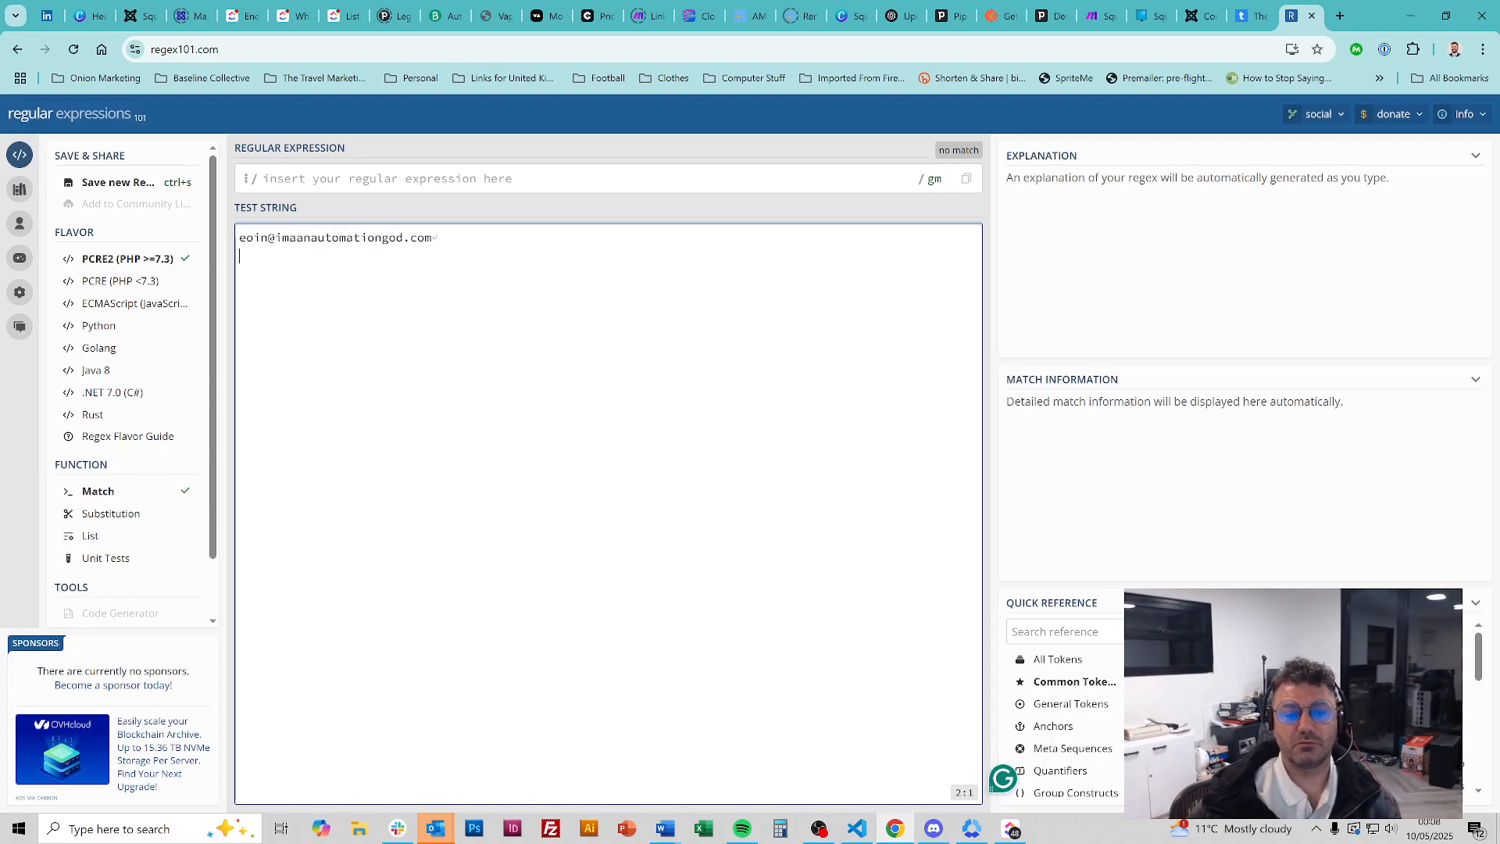
Paste the Text parser's .*@(\S+) pattern into regex101, confirm group 1 captures the domain, and return to Make
{"action": "left_click", "coordinate": [1113, 12]}
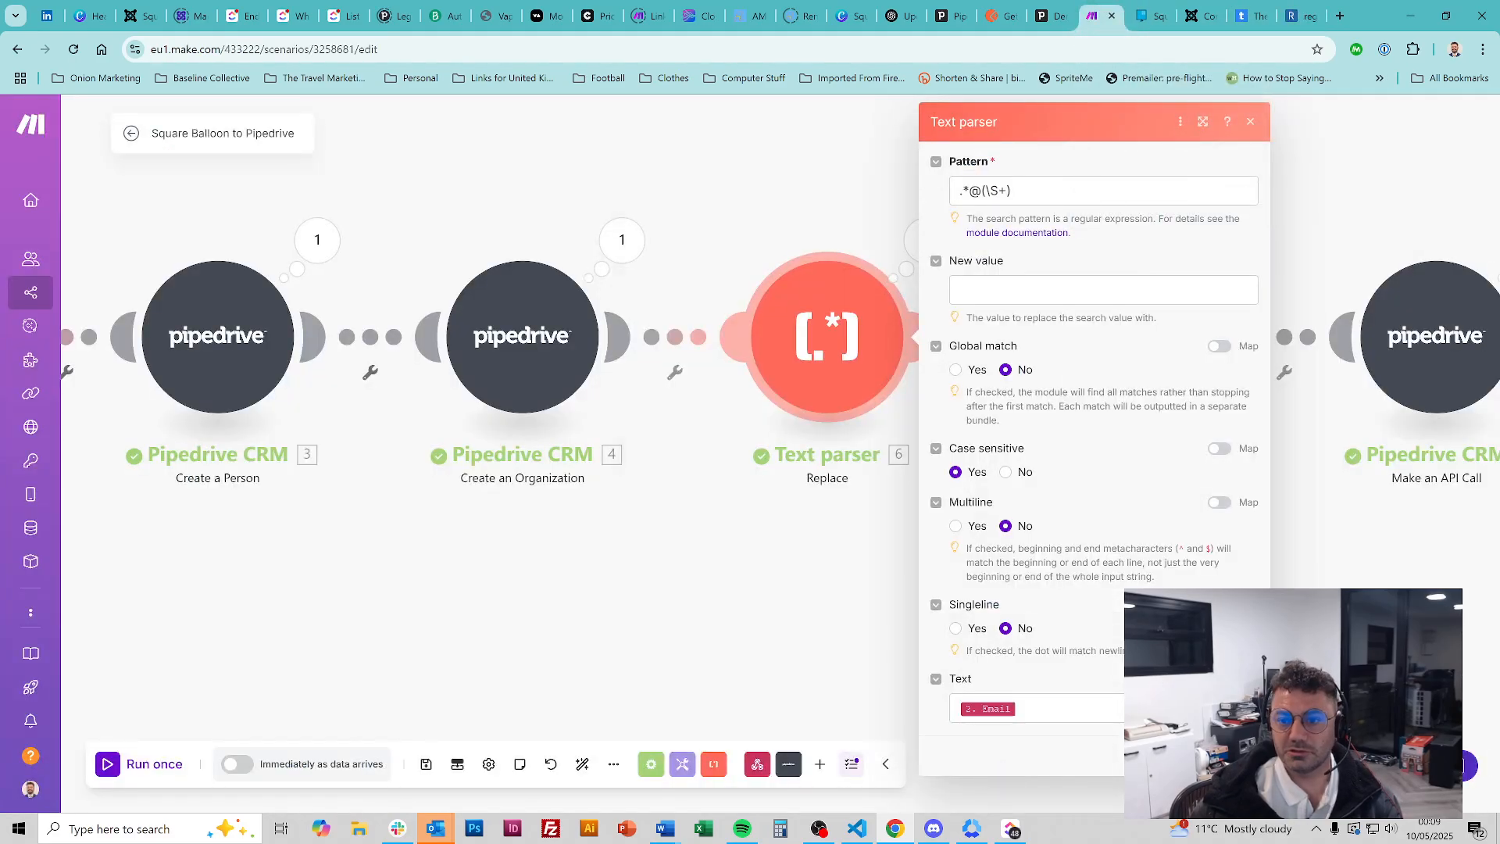
{"action": "left_click", "coordinate": [1298, 16]}
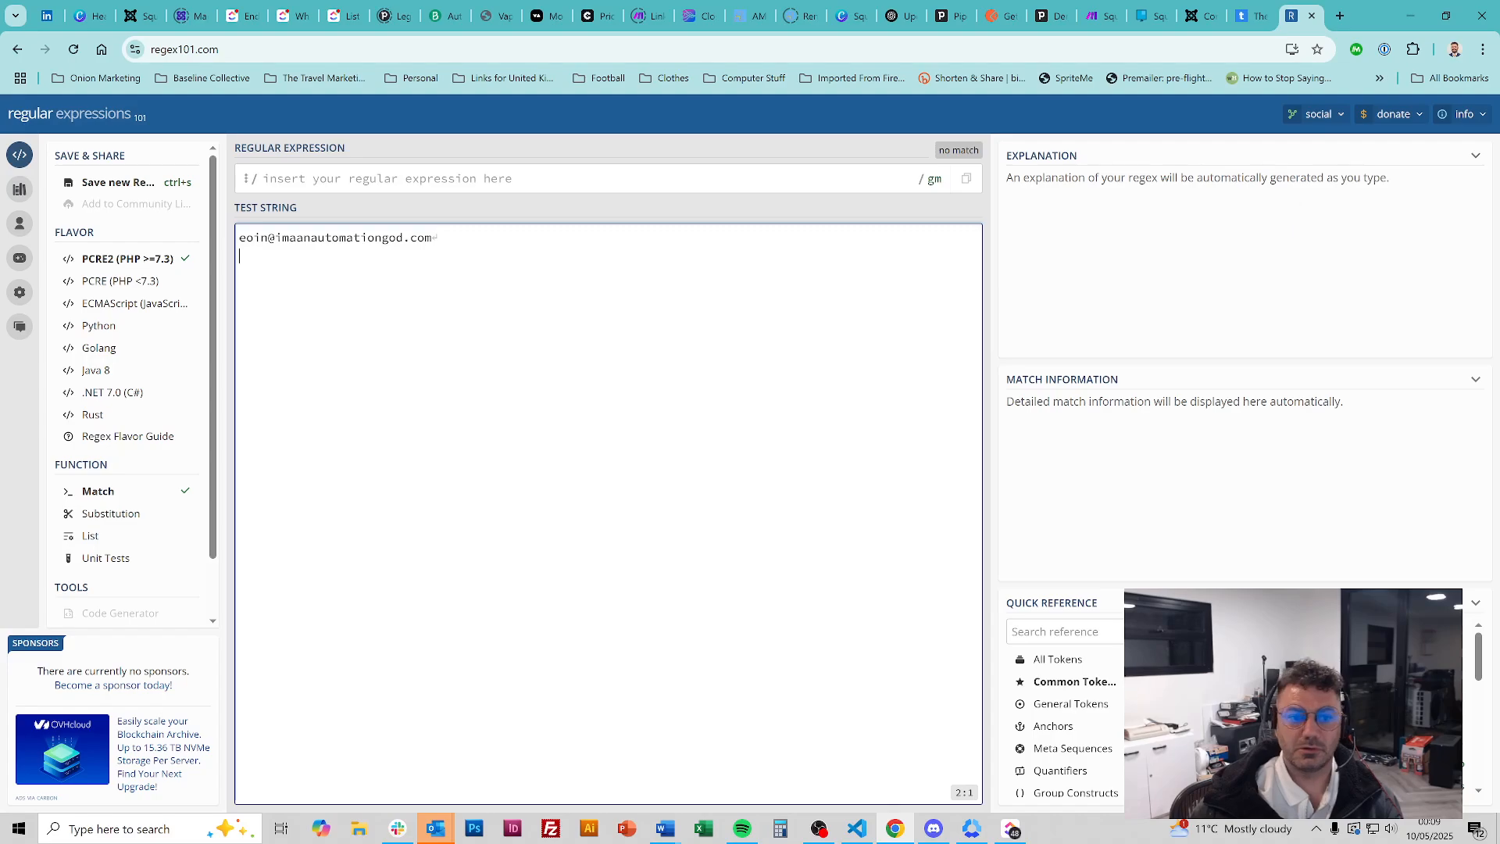
{"action": "left_click", "coordinate": [703, 178]}
{"action": "type", "text": ".*@(\\S+)"}
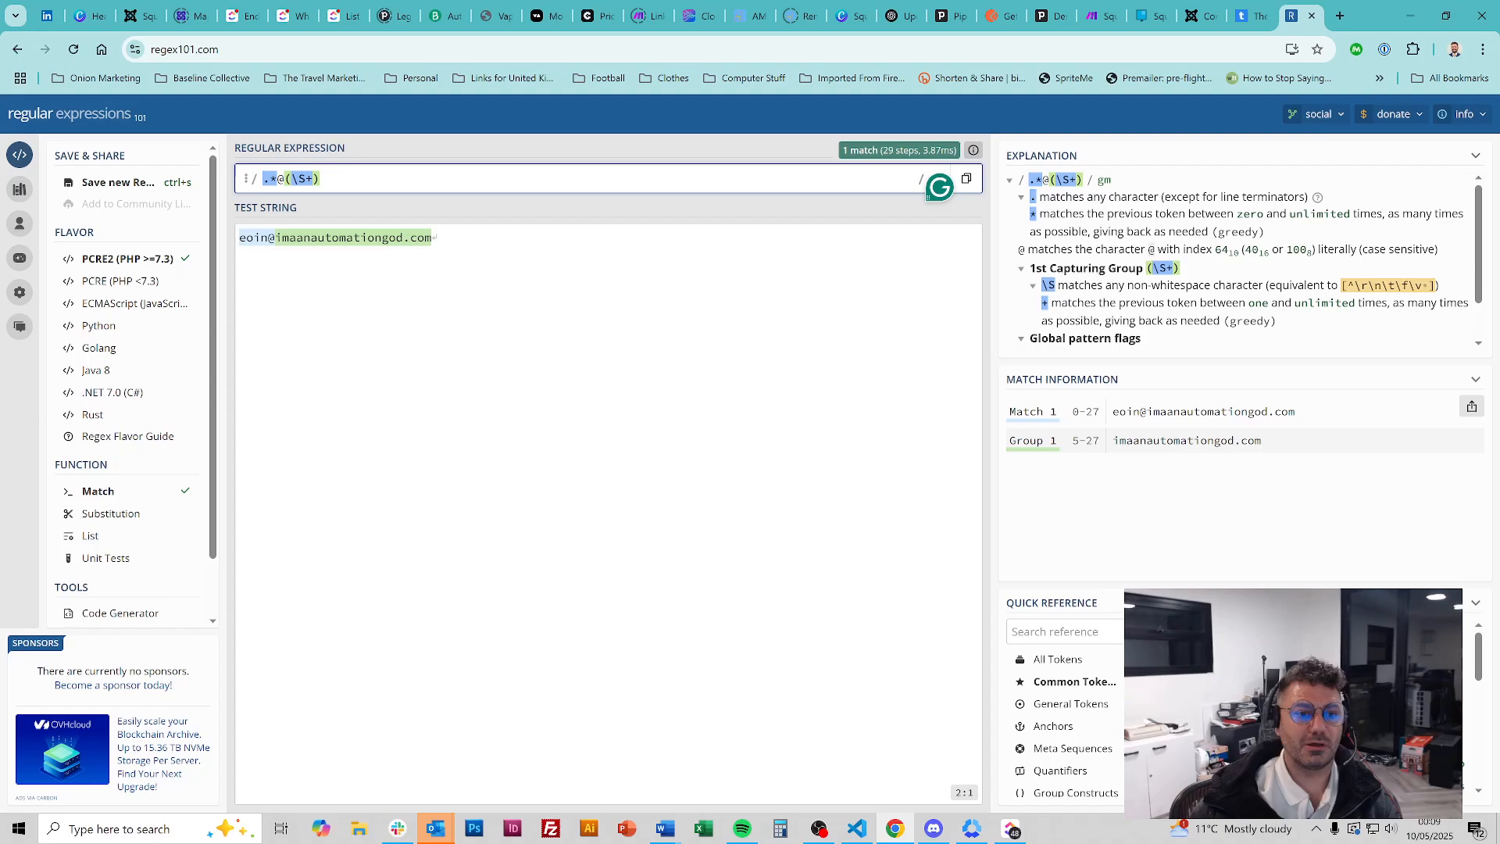
{"action": "mouse_move", "coordinate": [280, 179]}
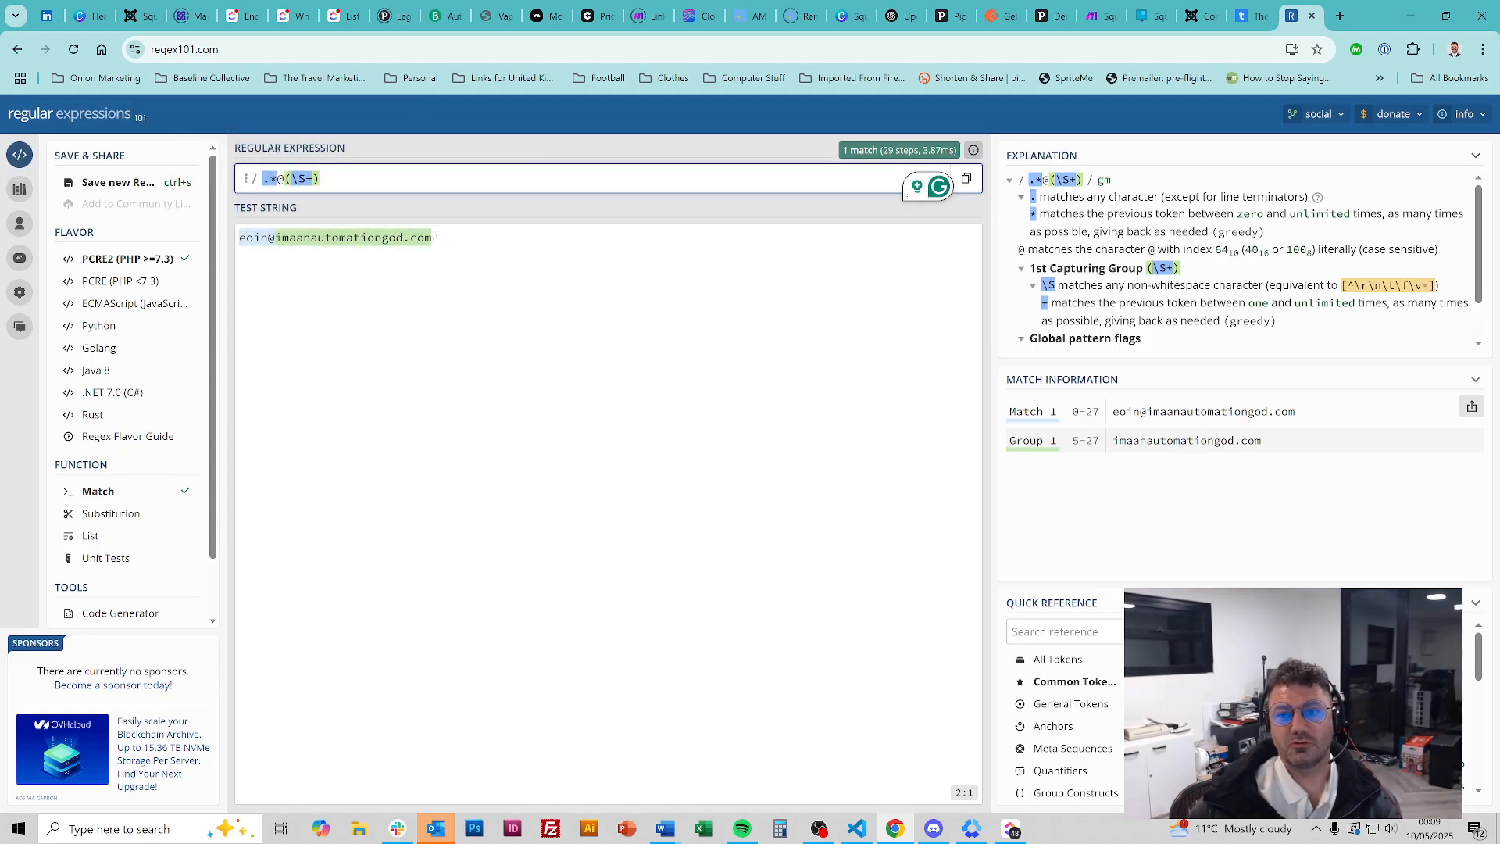
{"action": "left_click", "coordinate": [1102, 9]}
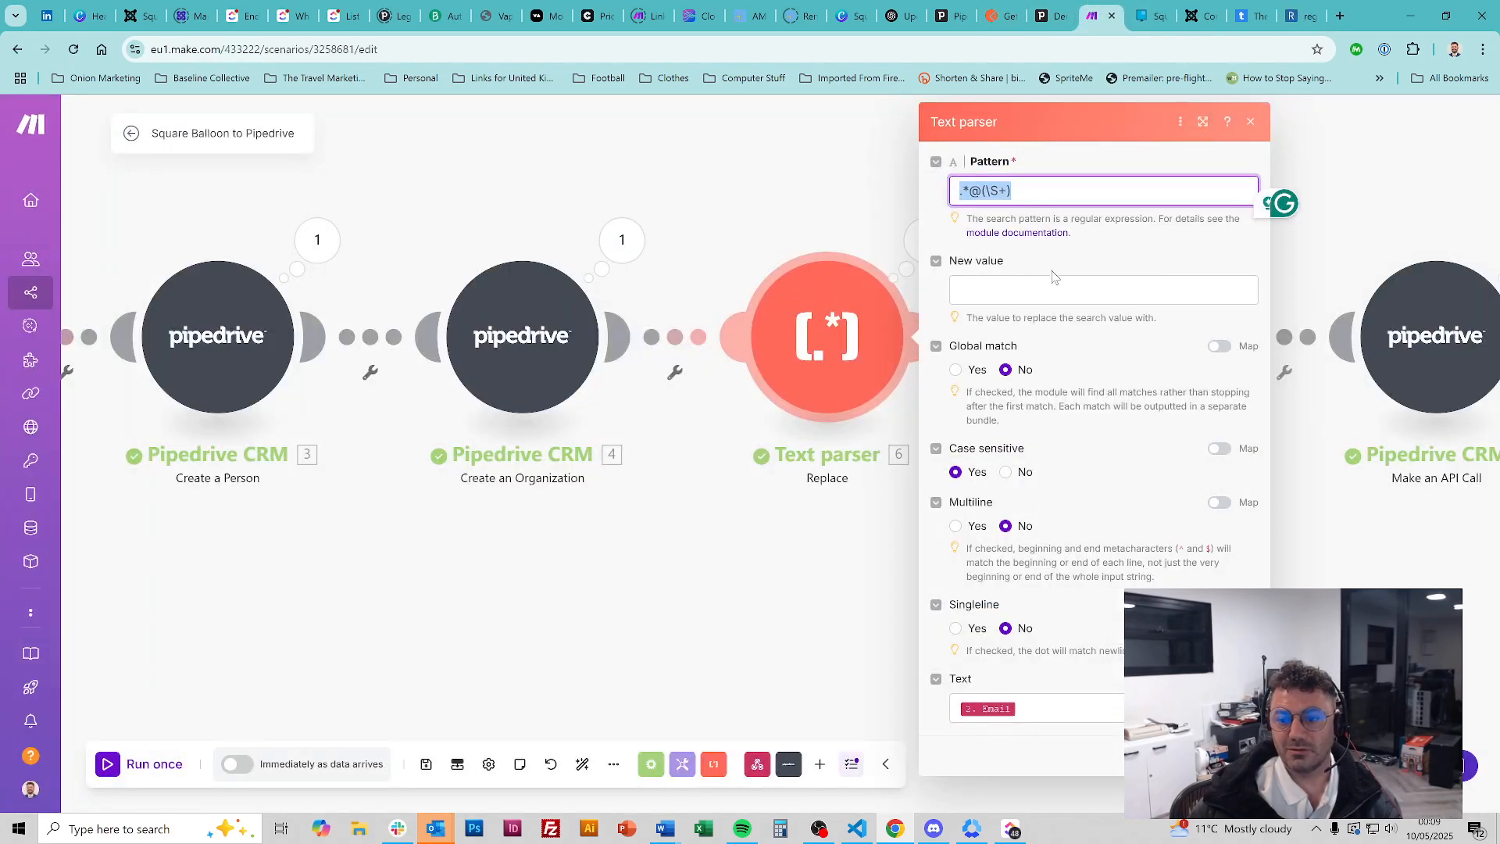
Close the Text parser panel, leaving the .*@(\S+) pattern unchanged
{"action": "key", "text": "ctrl"}
{"action": "key", "text": "ctrl"}
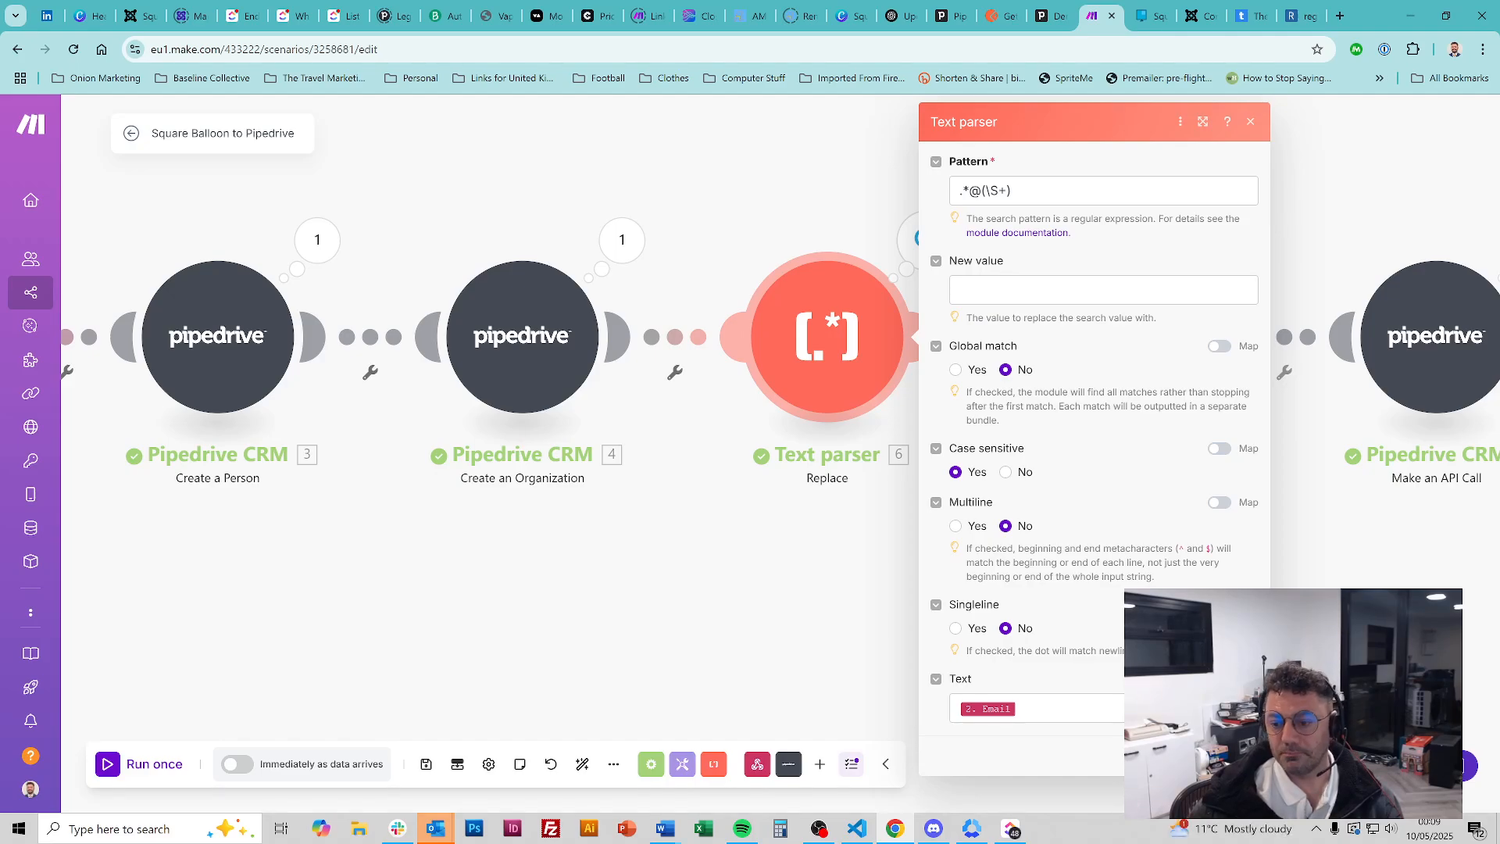
{"action": "left_click", "coordinate": [1236, 756]}
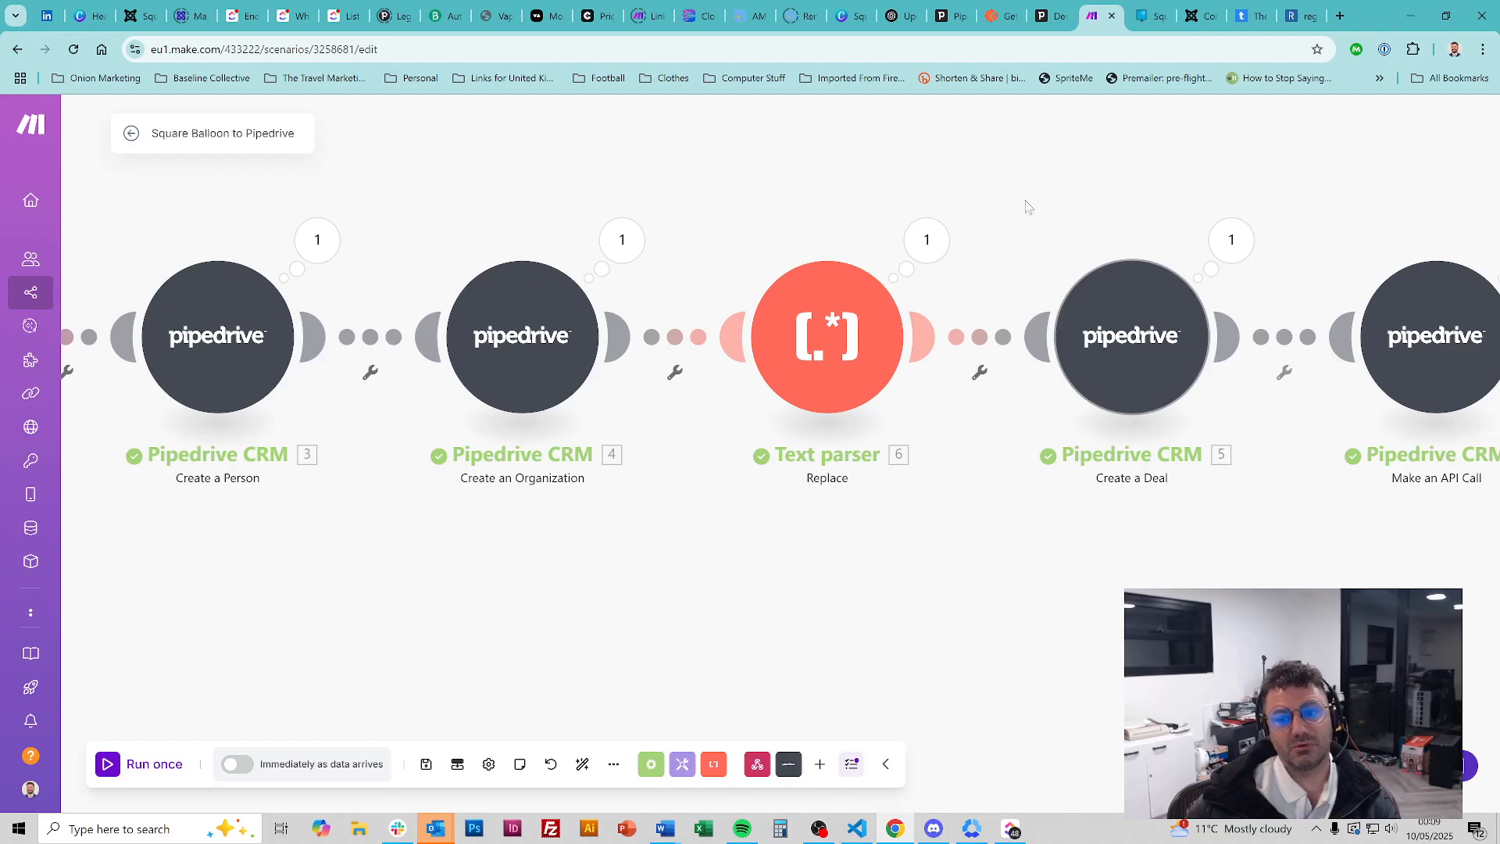
Scroll across the scenario canvas and open the Pipedrive Create a Deal module's settings
{"action": "scroll", "coordinate": [1026, 621], "scroll_direction": "right", "scroll_amount": 3}
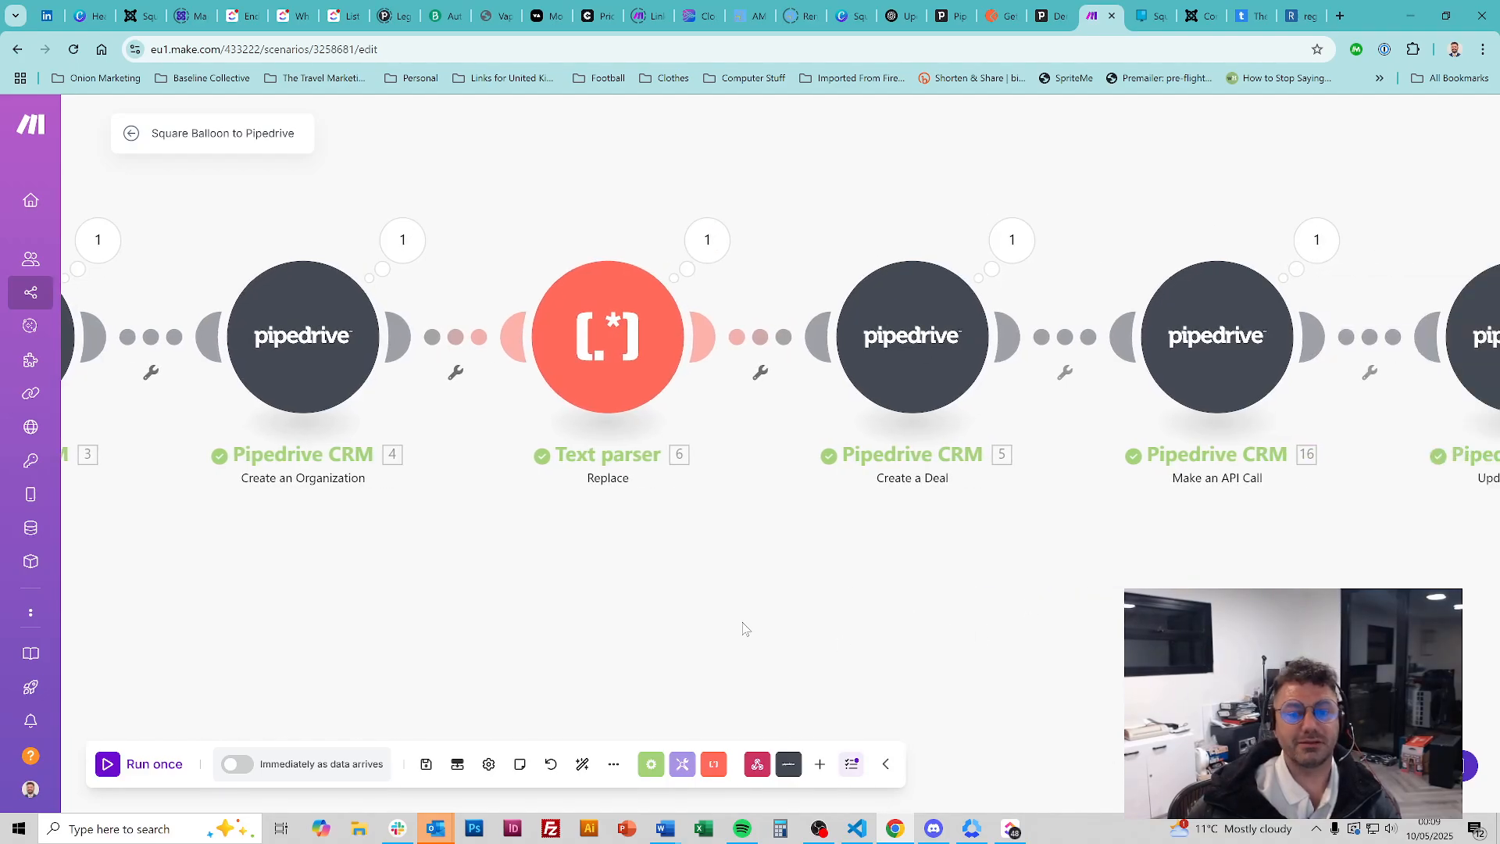
{"action": "scroll", "coordinate": [875, 646], "scroll_direction": "right", "scroll_amount": 2}
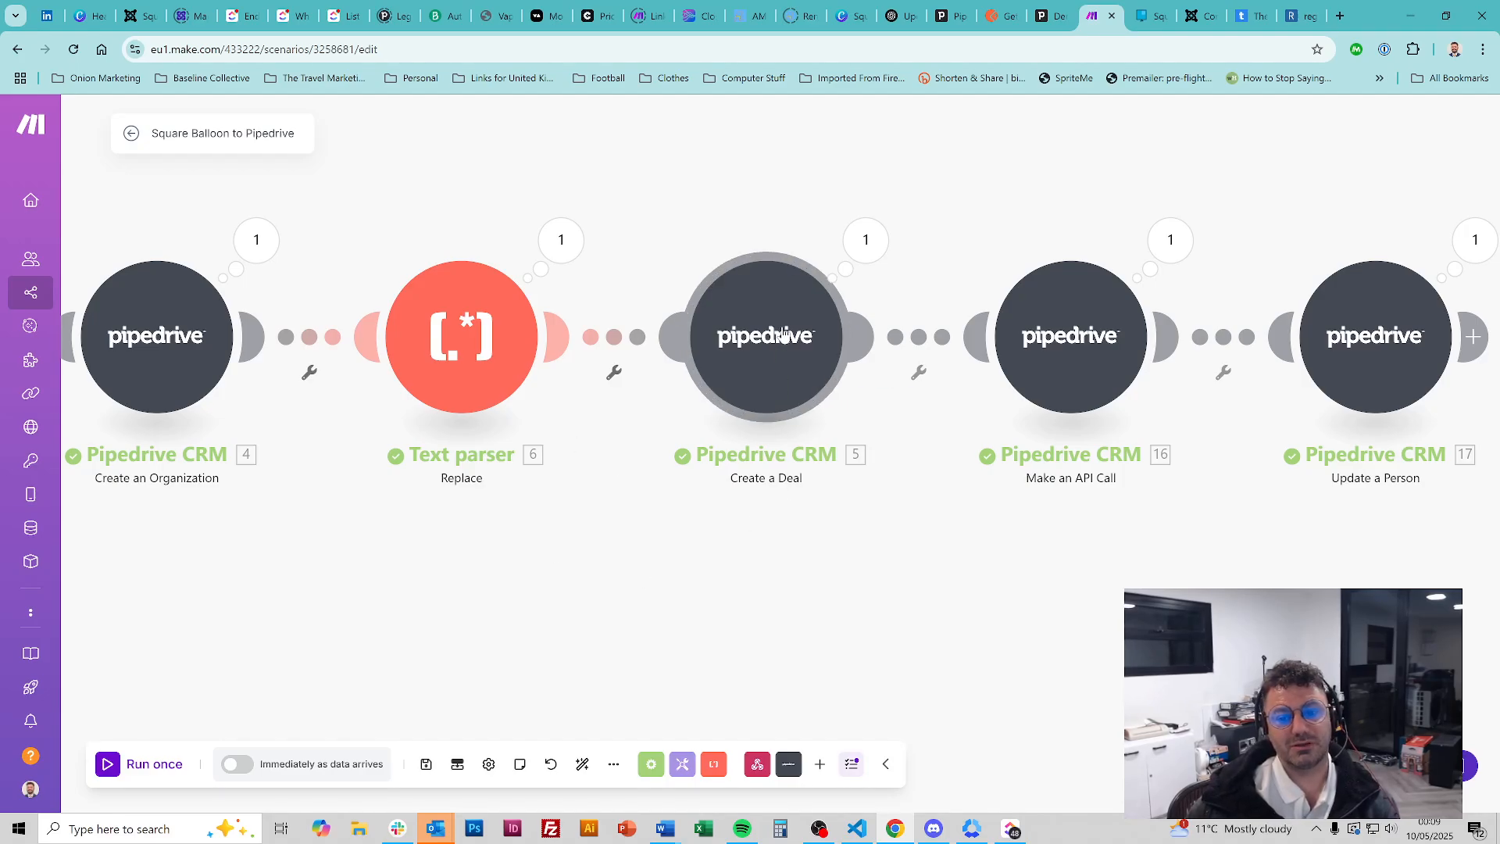
{"action": "scroll", "coordinate": [615, 521], "scroll_direction": "left", "scroll_amount": 4}
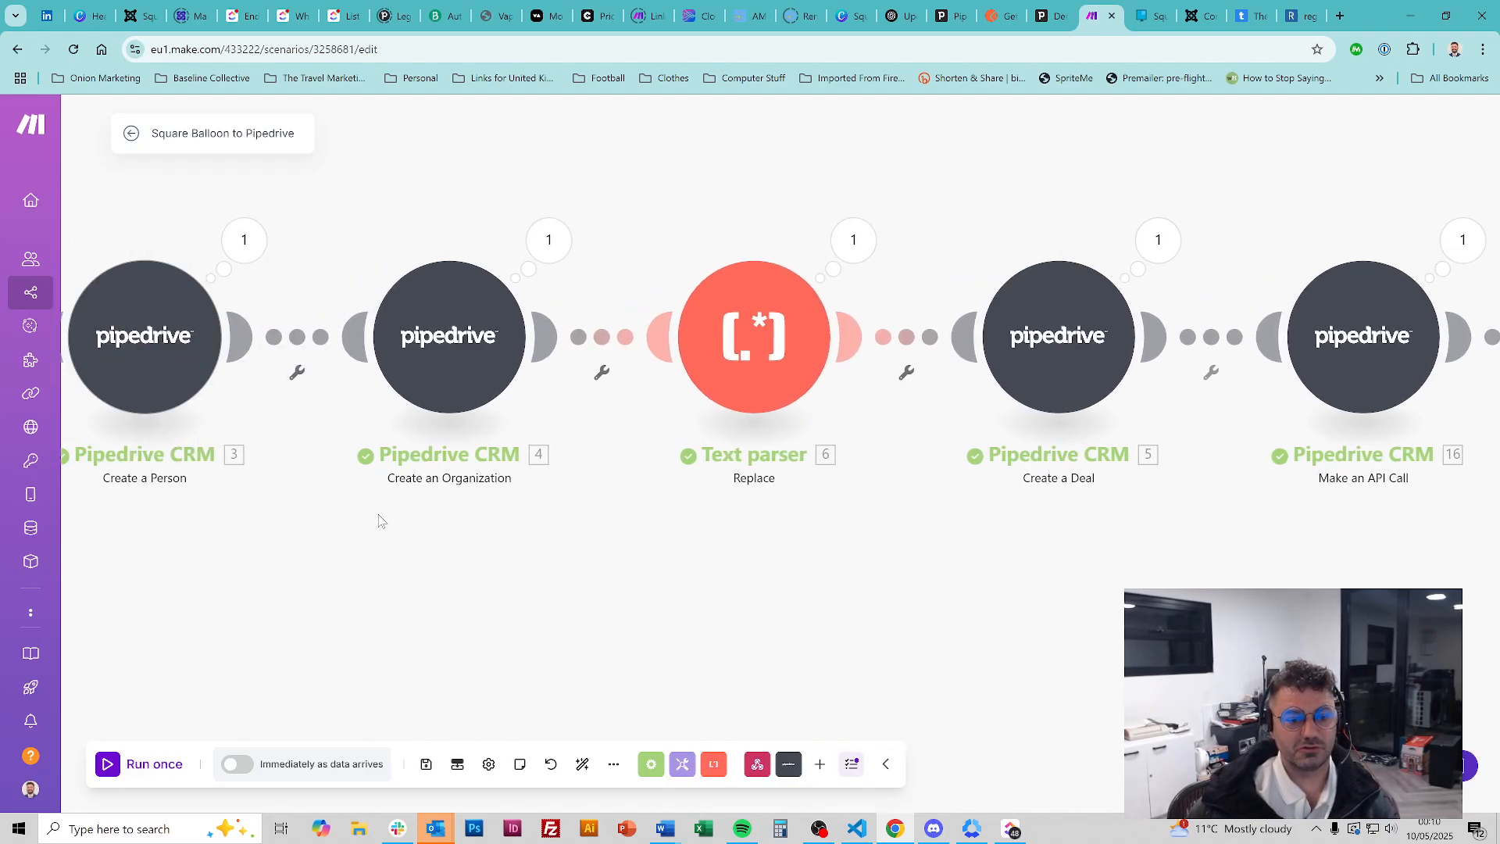
{"action": "scroll", "coordinate": [456, 365], "scroll_direction": "right", "scroll_amount": 4}
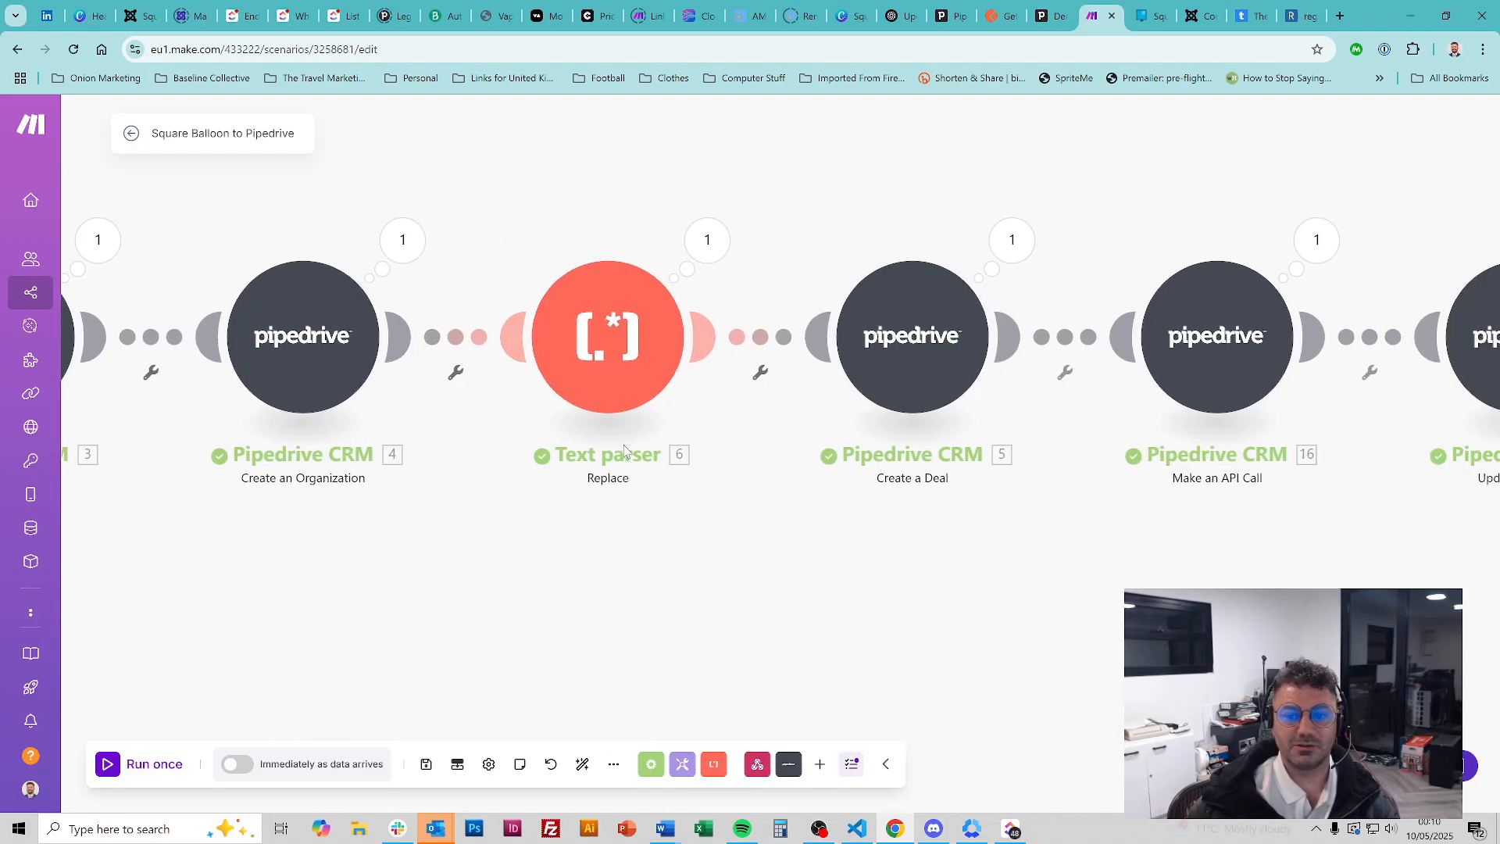
{"action": "left_click", "coordinate": [753, 318]}
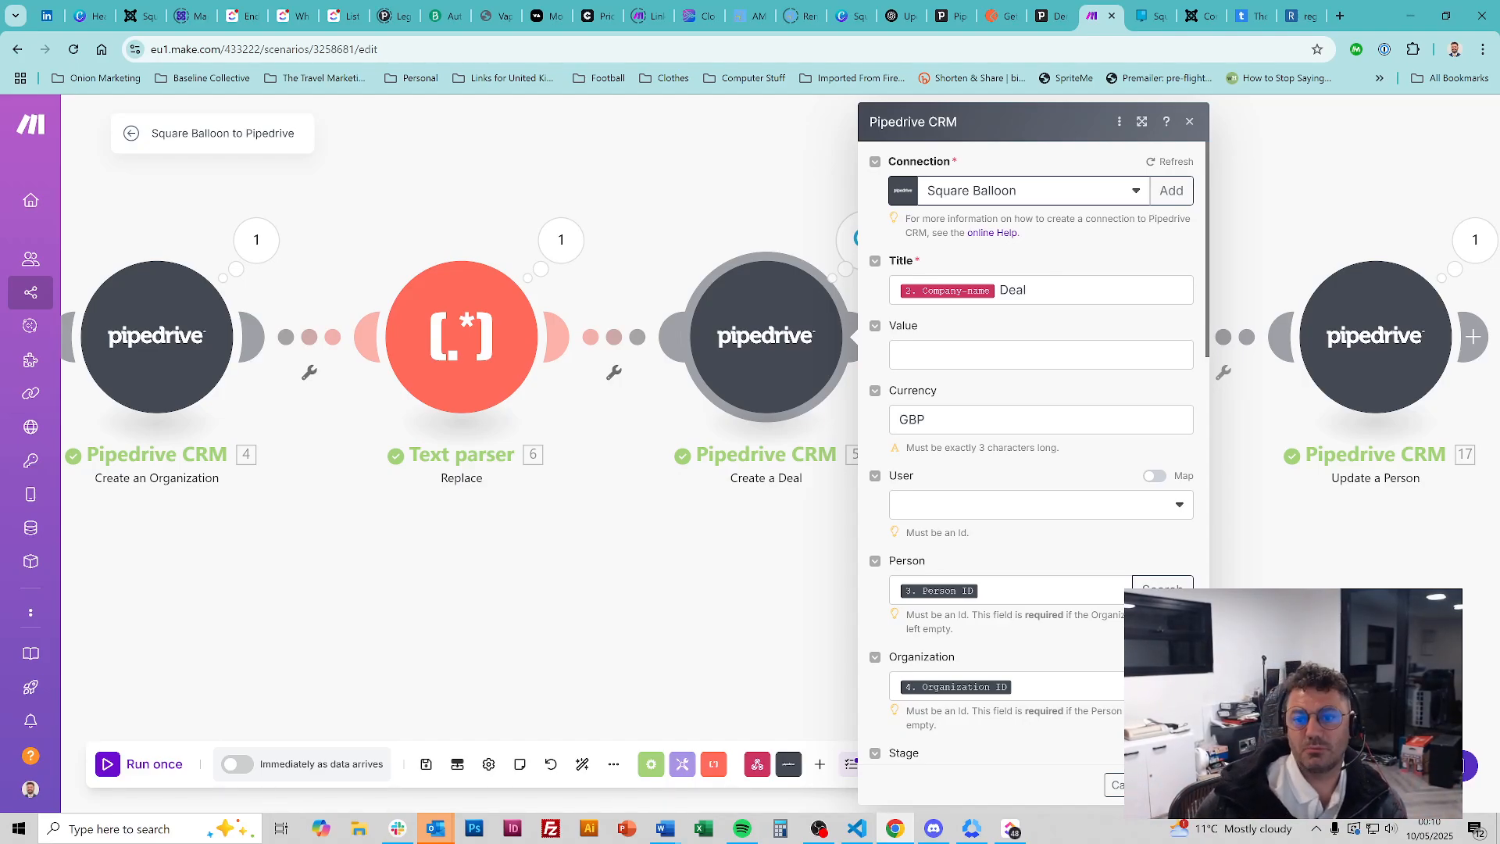
Check the deal's Person mapping, glance at the Create an Organization module, and reopen Create a Deal
{"action": "scroll", "coordinate": [1100, 337], "scroll_direction": "down", "scroll_amount": 4}
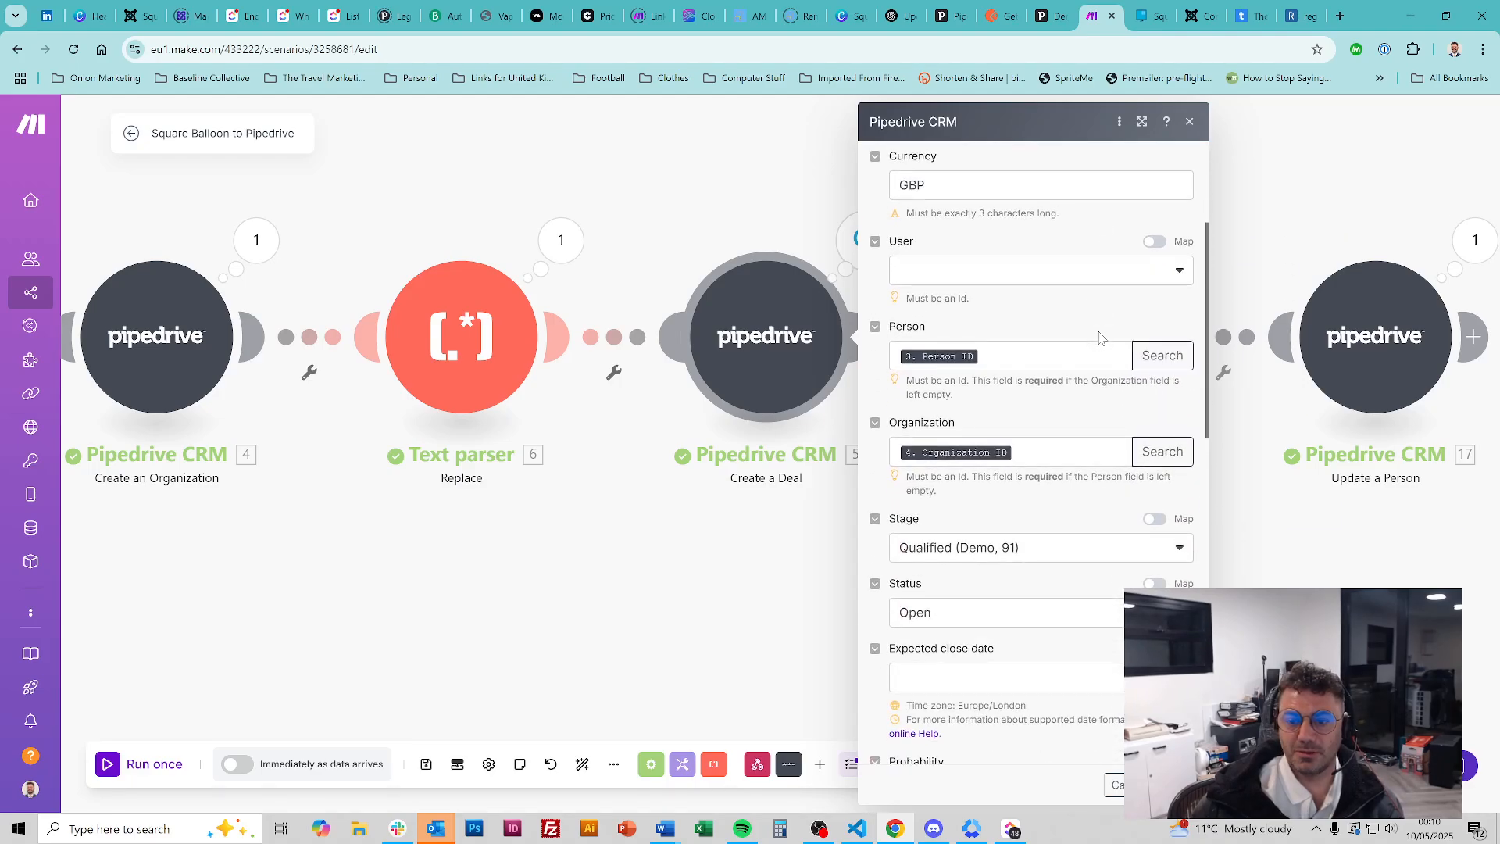
{"action": "left_click", "coordinate": [1038, 279]}
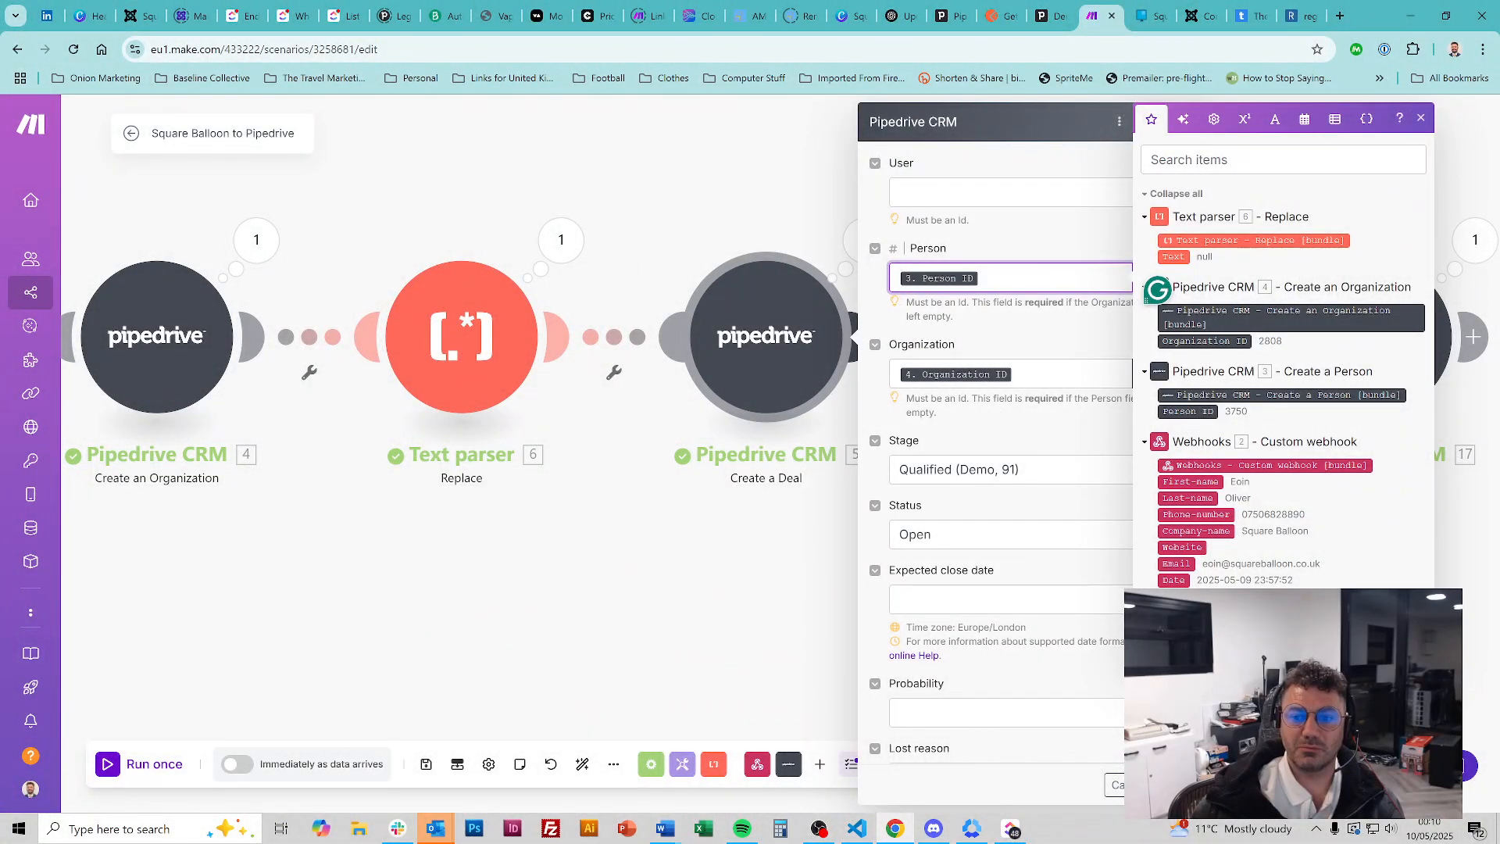
{"action": "triple_click", "coordinate": [919, 398]}
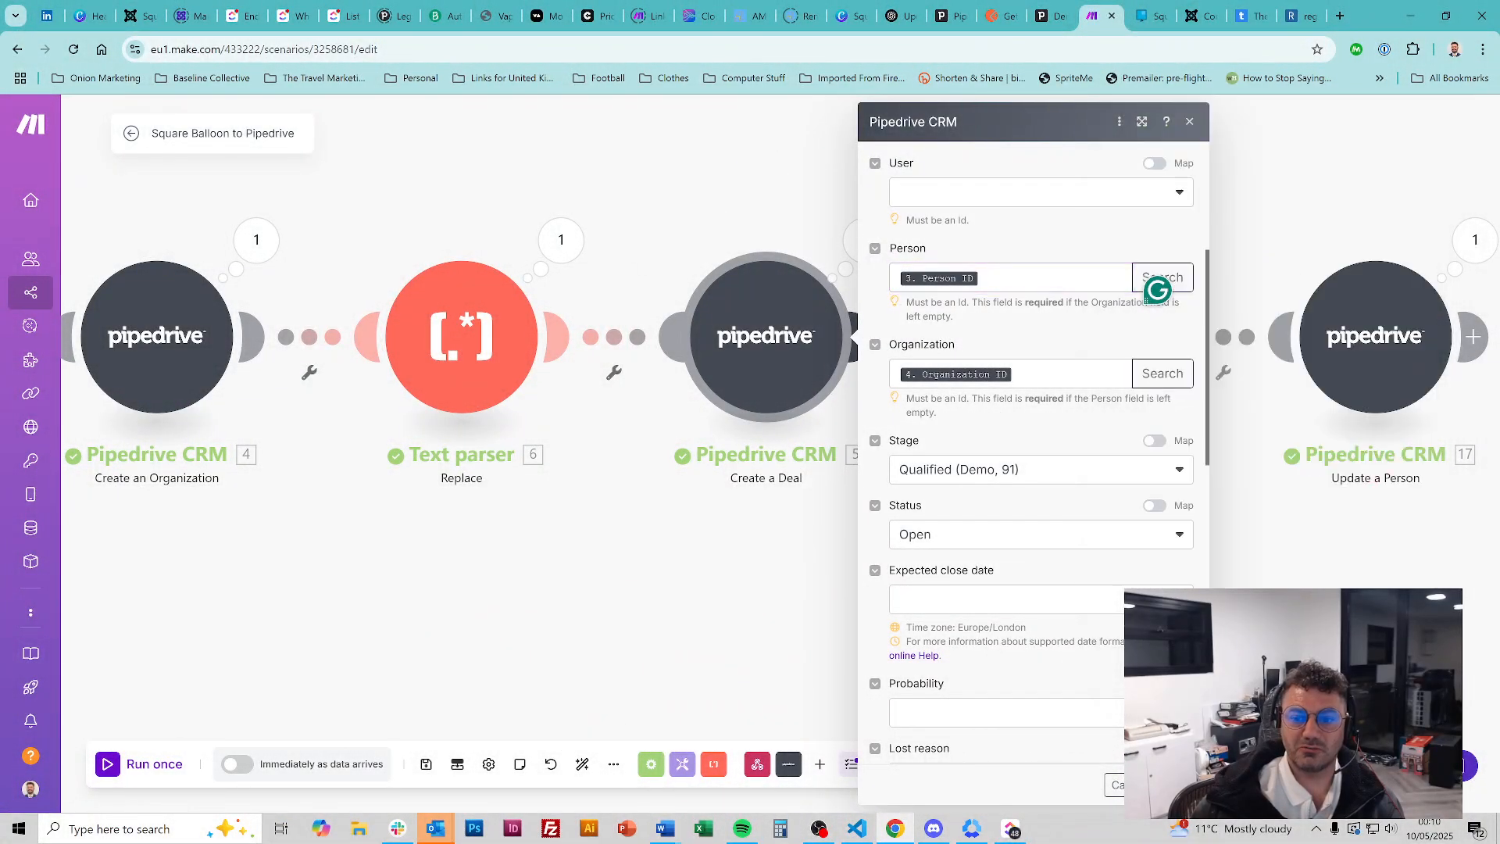
{"action": "left_click", "coordinate": [1033, 329]}
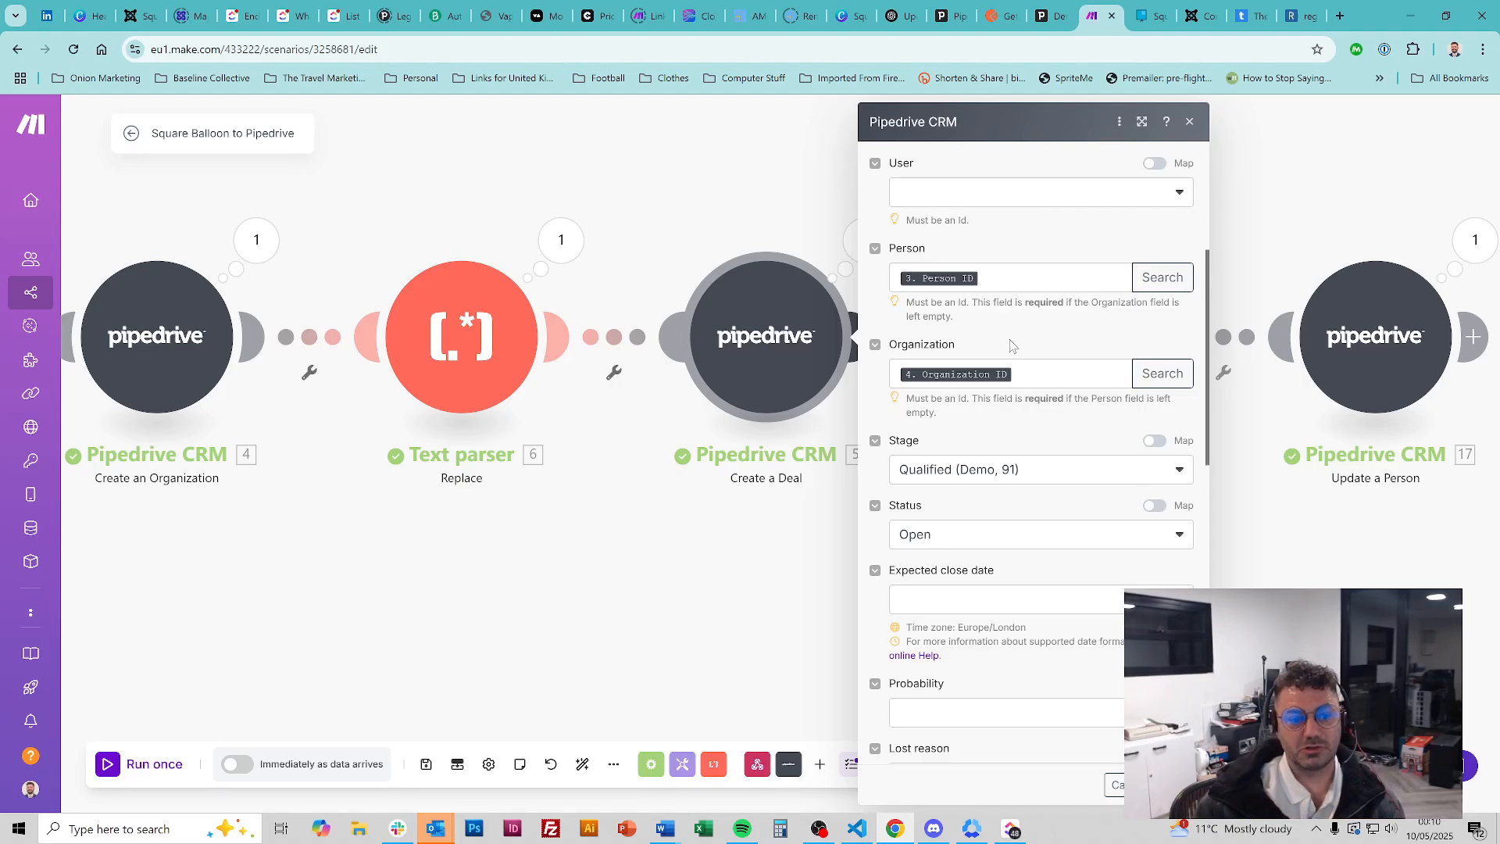
{"action": "left_click", "coordinate": [129, 342]}
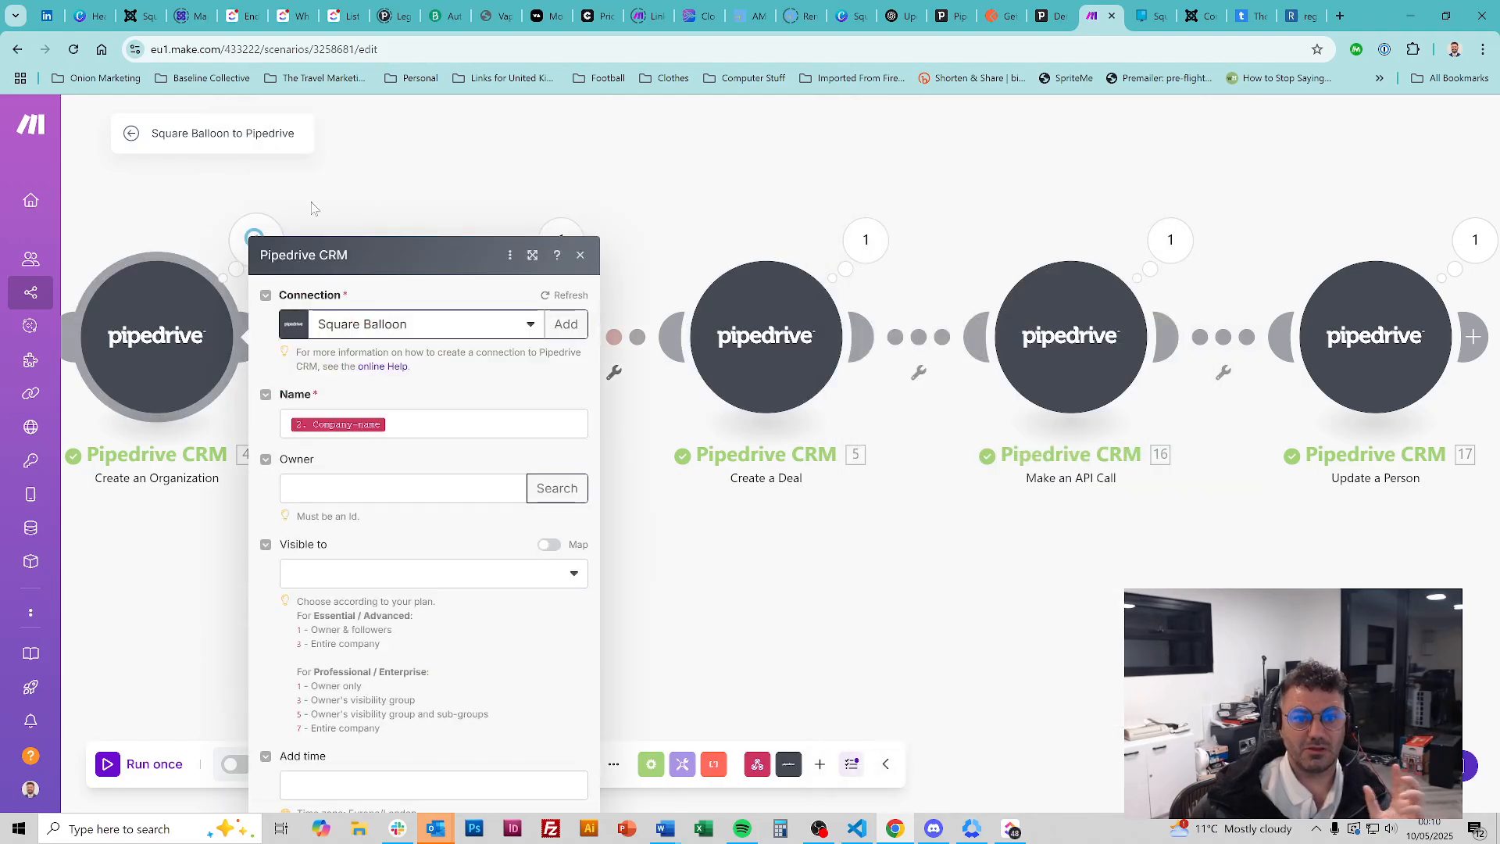
{"action": "left_click", "coordinate": [579, 122]}
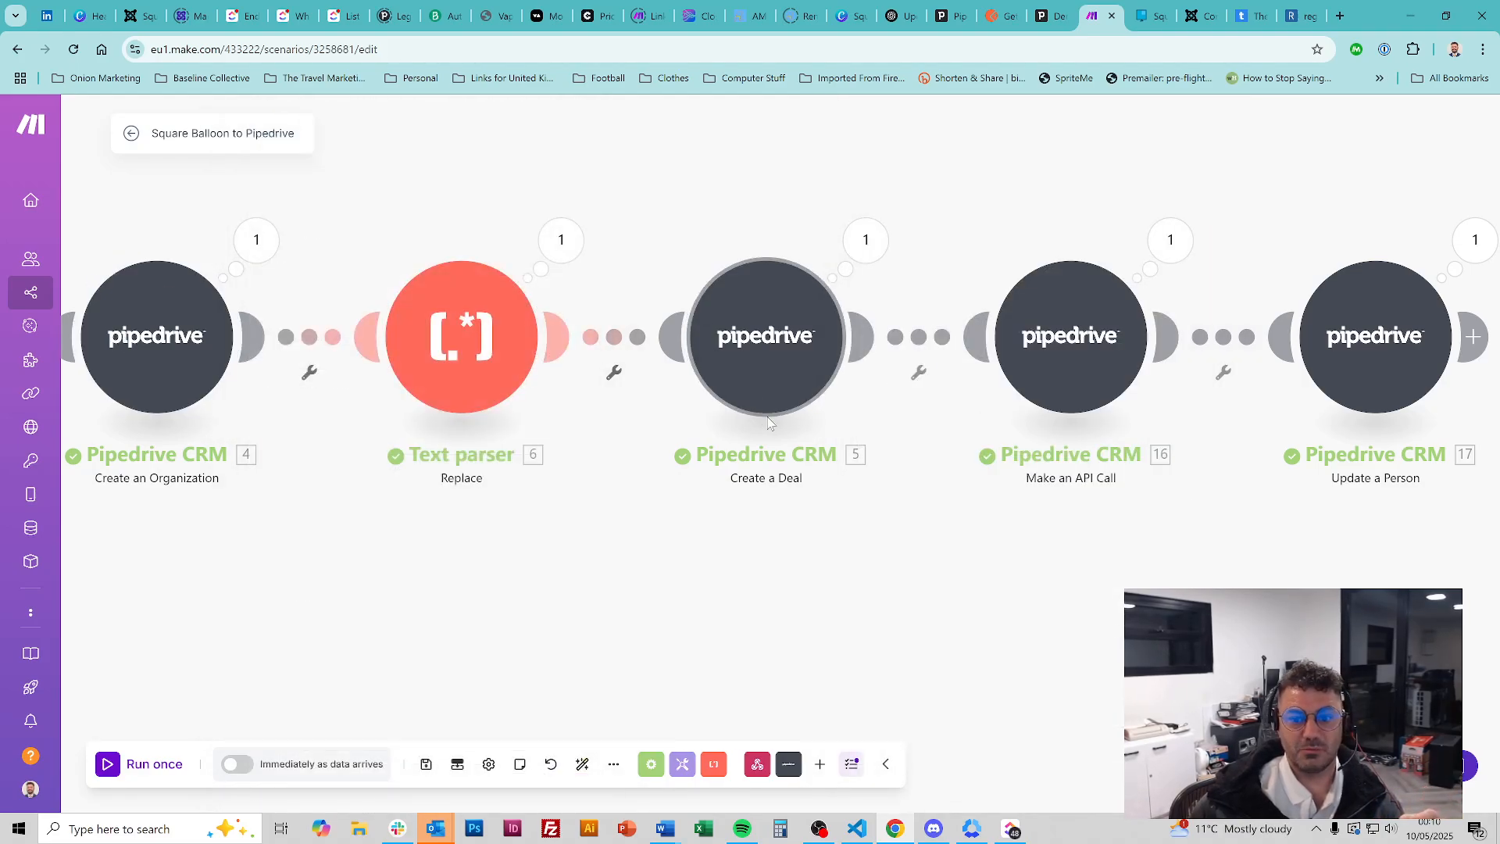
{"action": "left_click", "coordinate": [773, 367]}
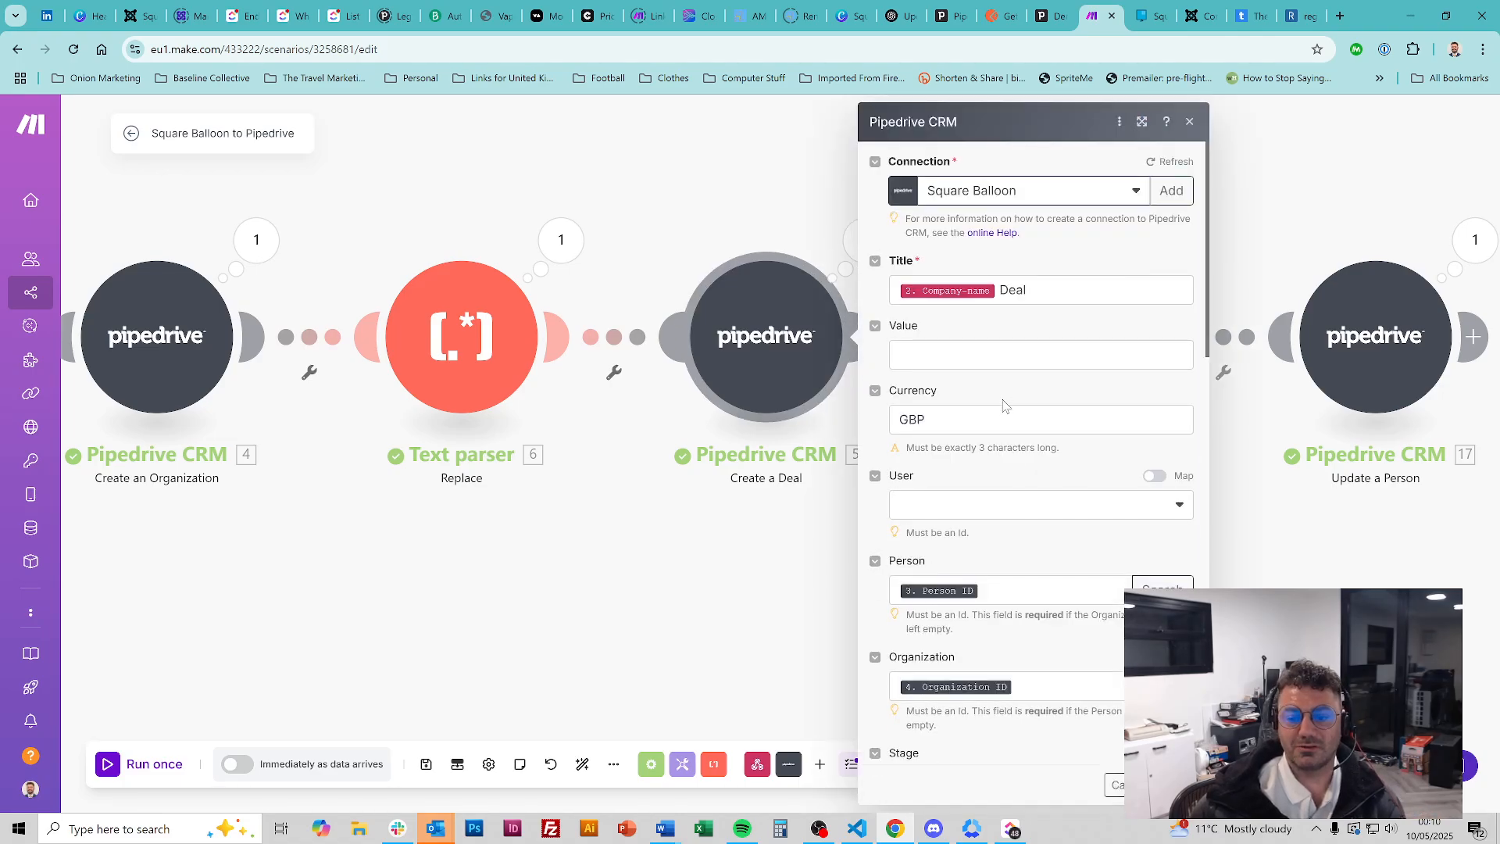
Keep the deal Status as Open, verify Email Domain maps to the Text parser's Text, and close the module
{"action": "scroll", "coordinate": [950, 596], "scroll_direction": "down", "scroll_amount": 3}
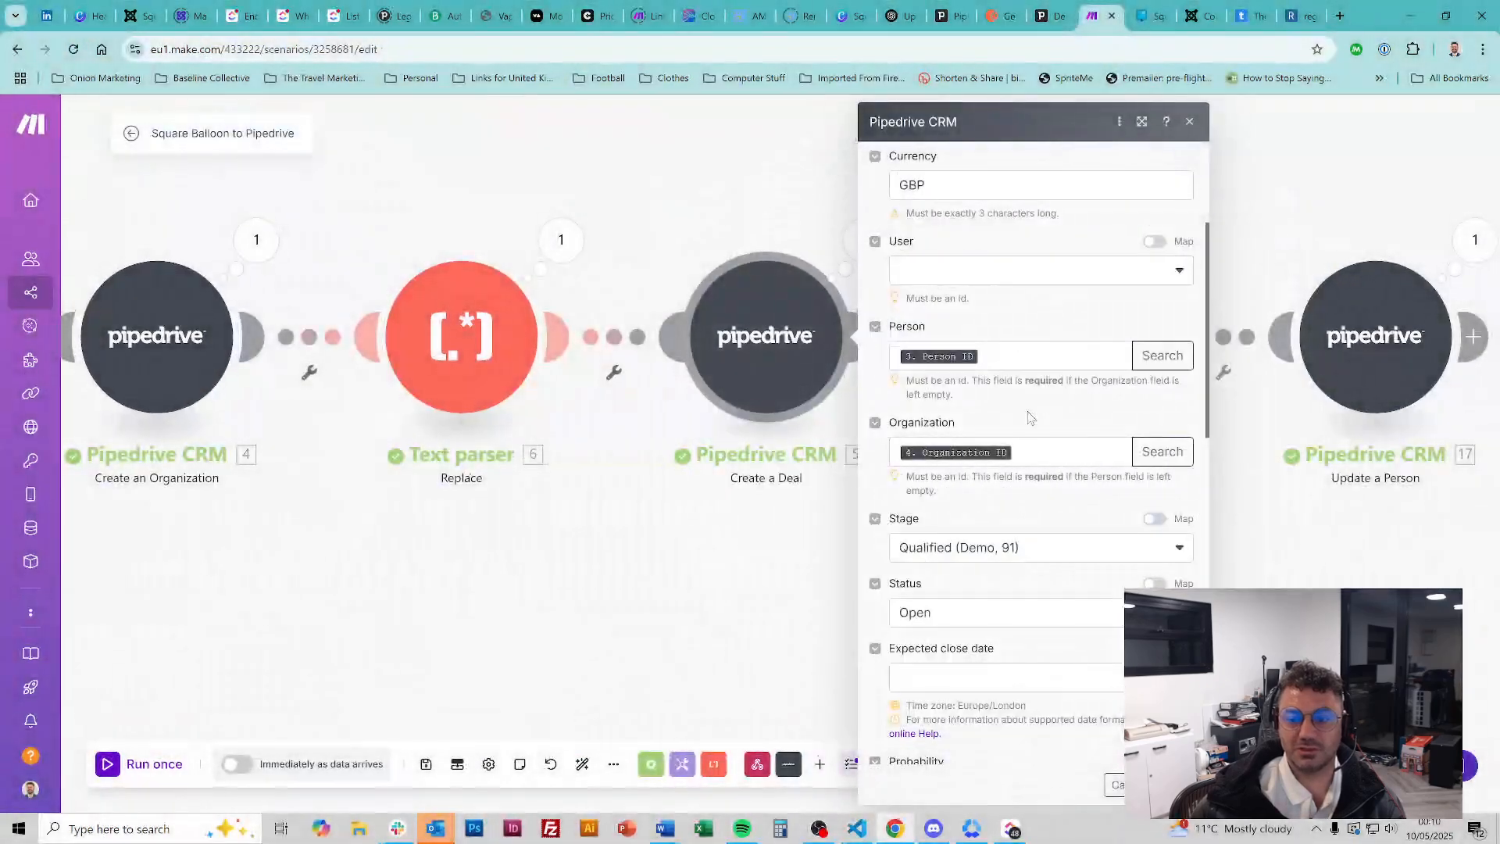
{"action": "scroll", "coordinate": [1047, 459], "scroll_direction": "down", "scroll_amount": 2}
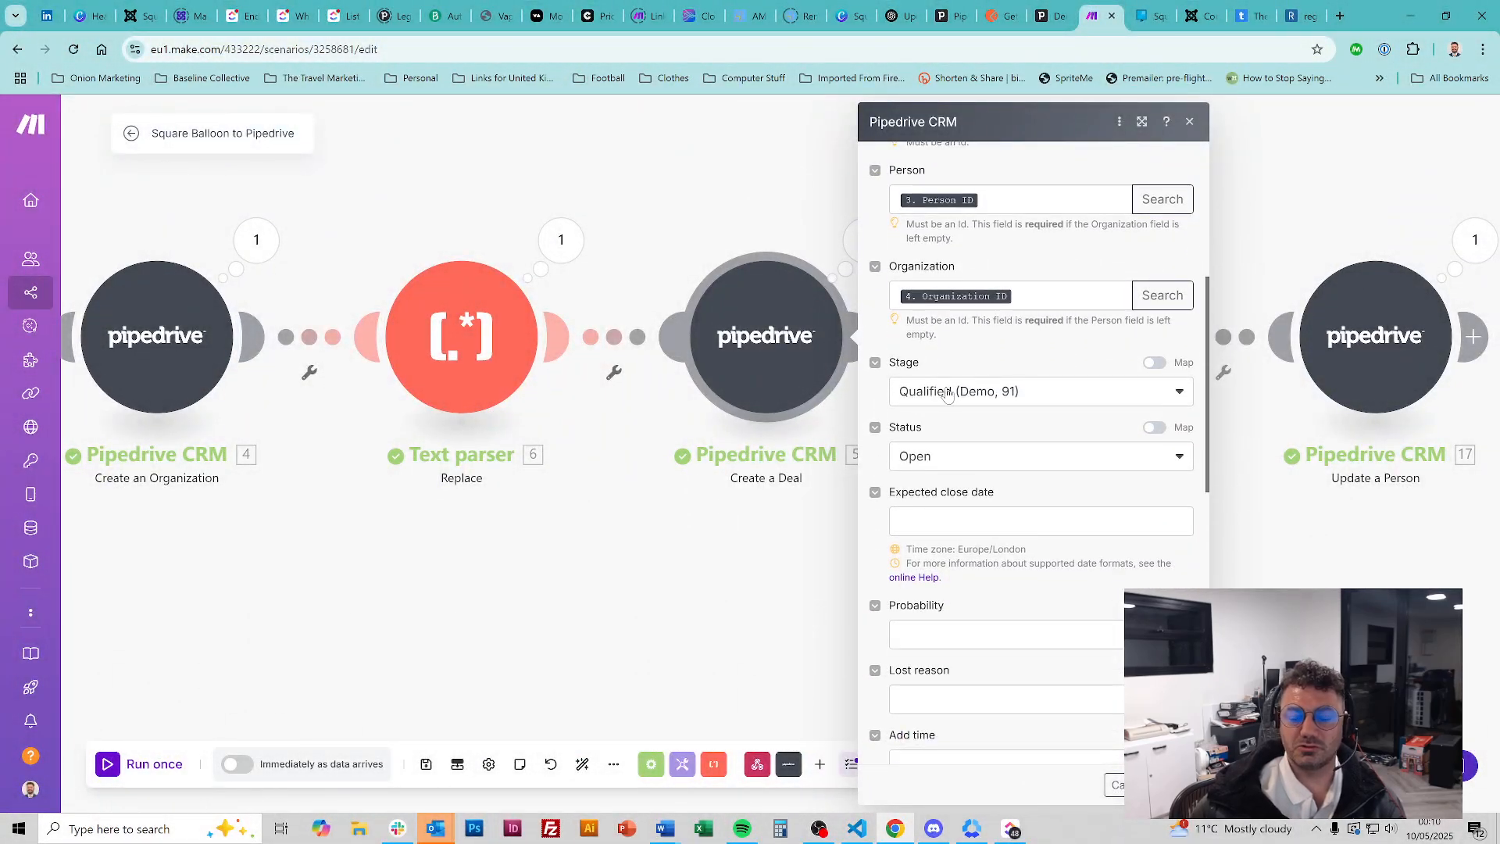
{"action": "left_click", "coordinate": [951, 460]}
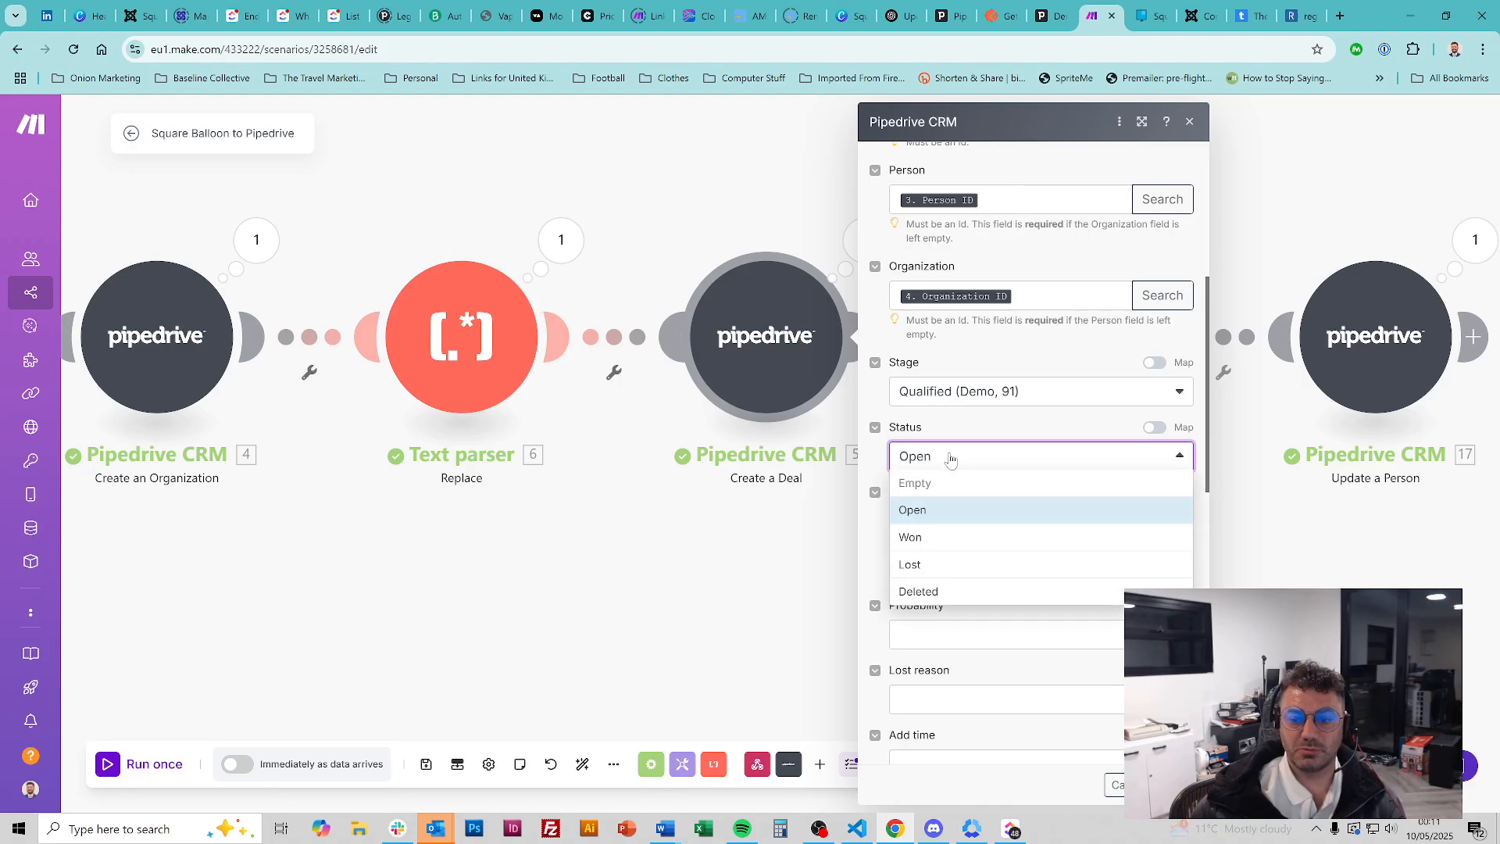
{"action": "left_click", "coordinate": [950, 459]}
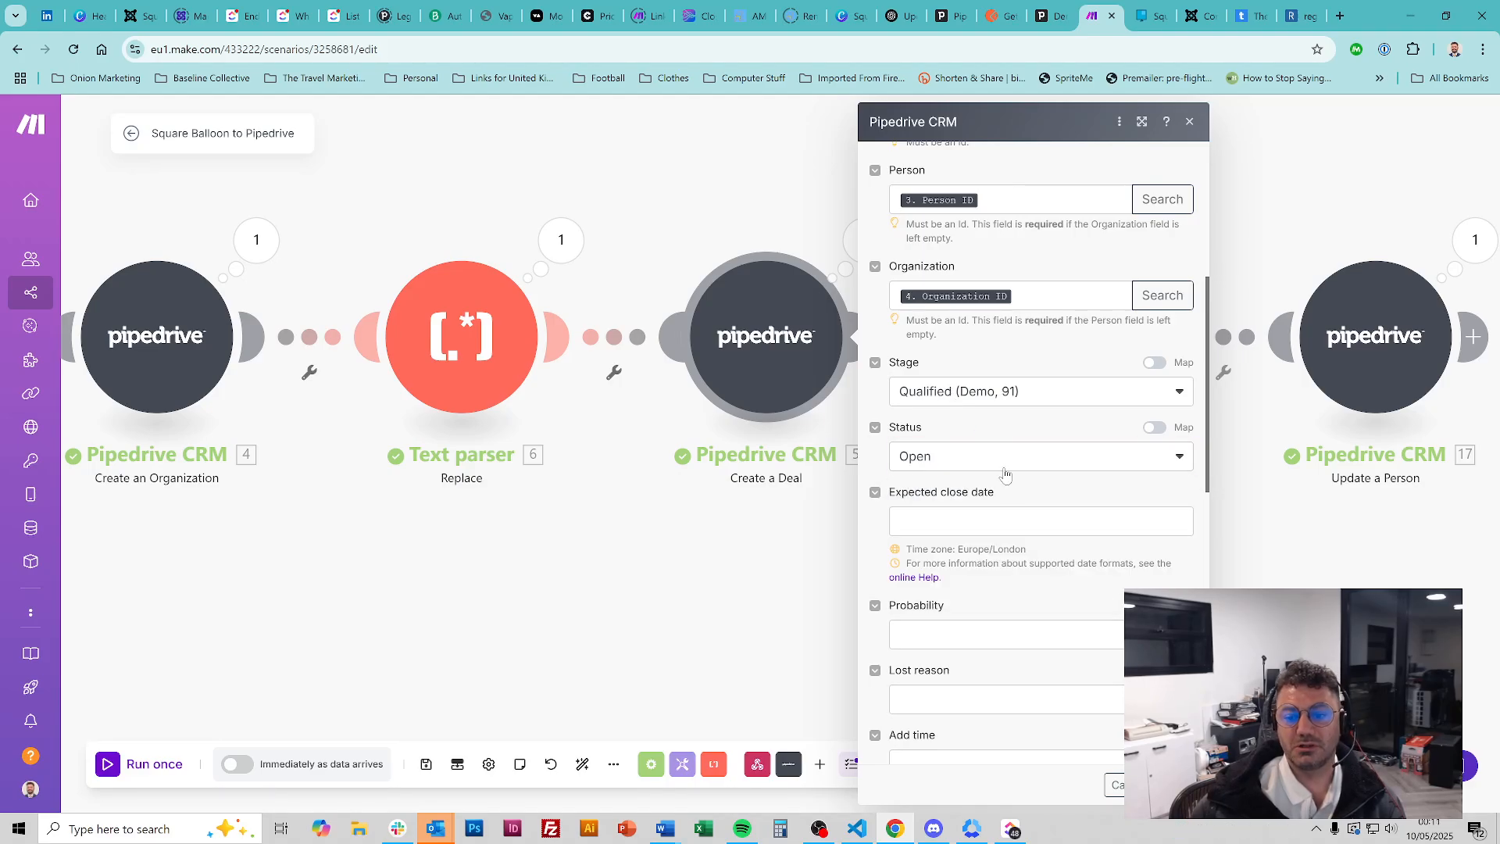
{"action": "scroll", "coordinate": [1070, 484], "scroll_direction": "down", "scroll_amount": 5}
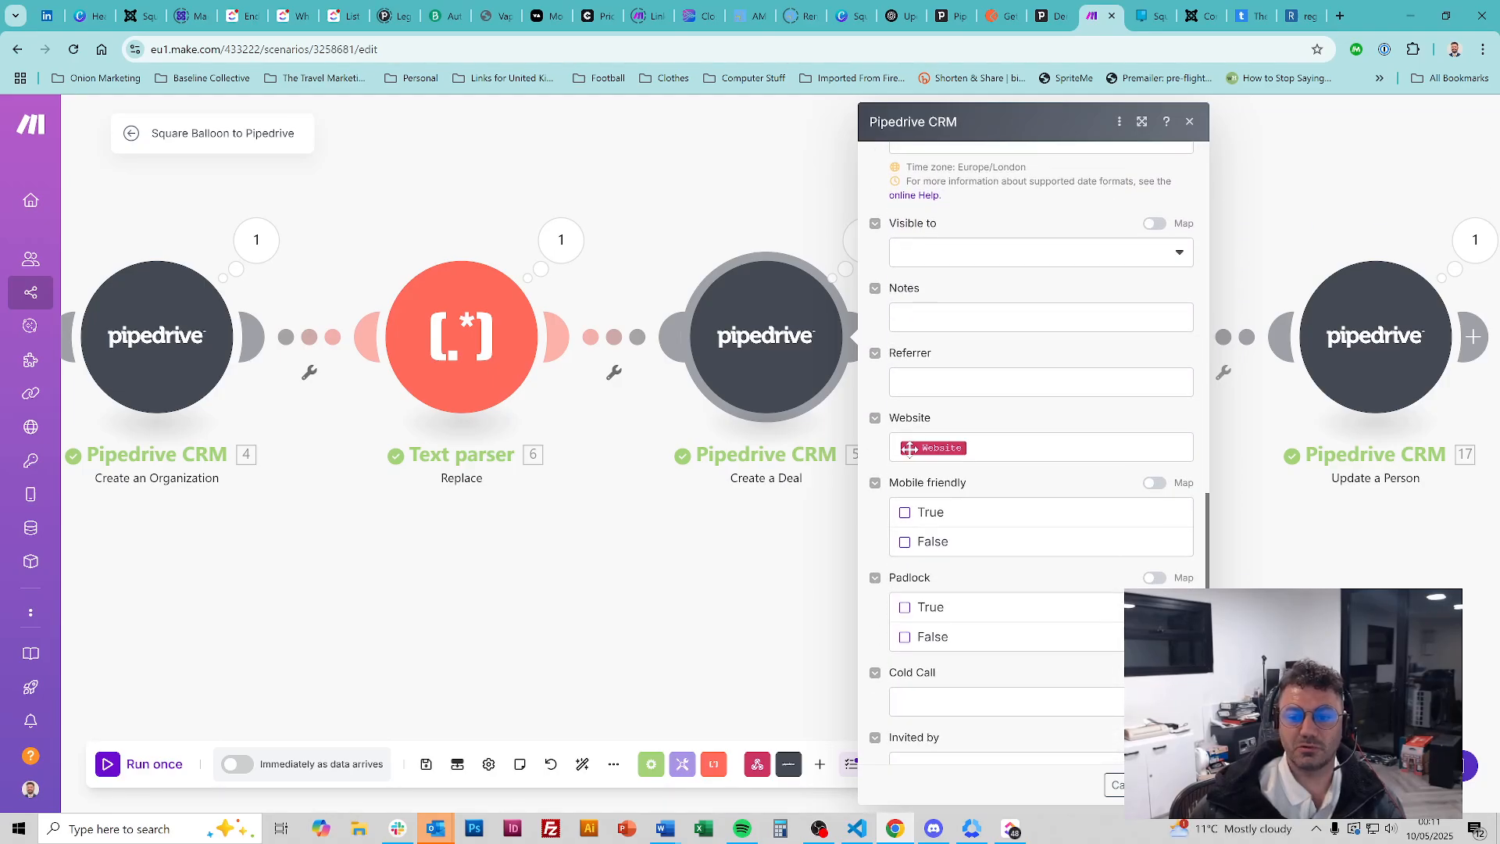
{"action": "scroll", "coordinate": [883, 457], "scroll_direction": "down", "scroll_amount": 2}
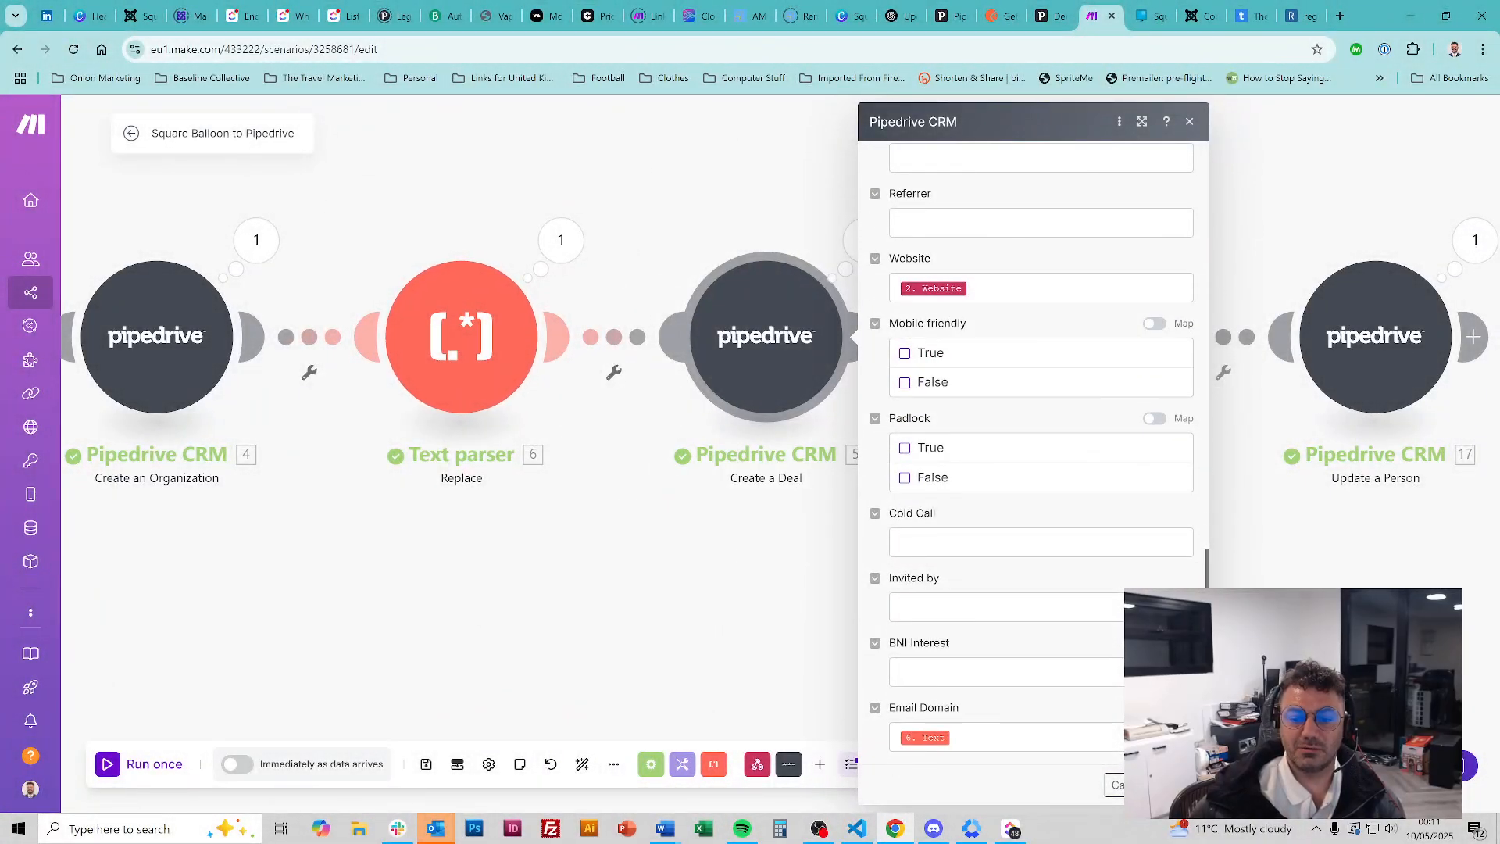
{"action": "left_click", "coordinate": [1078, 736]}
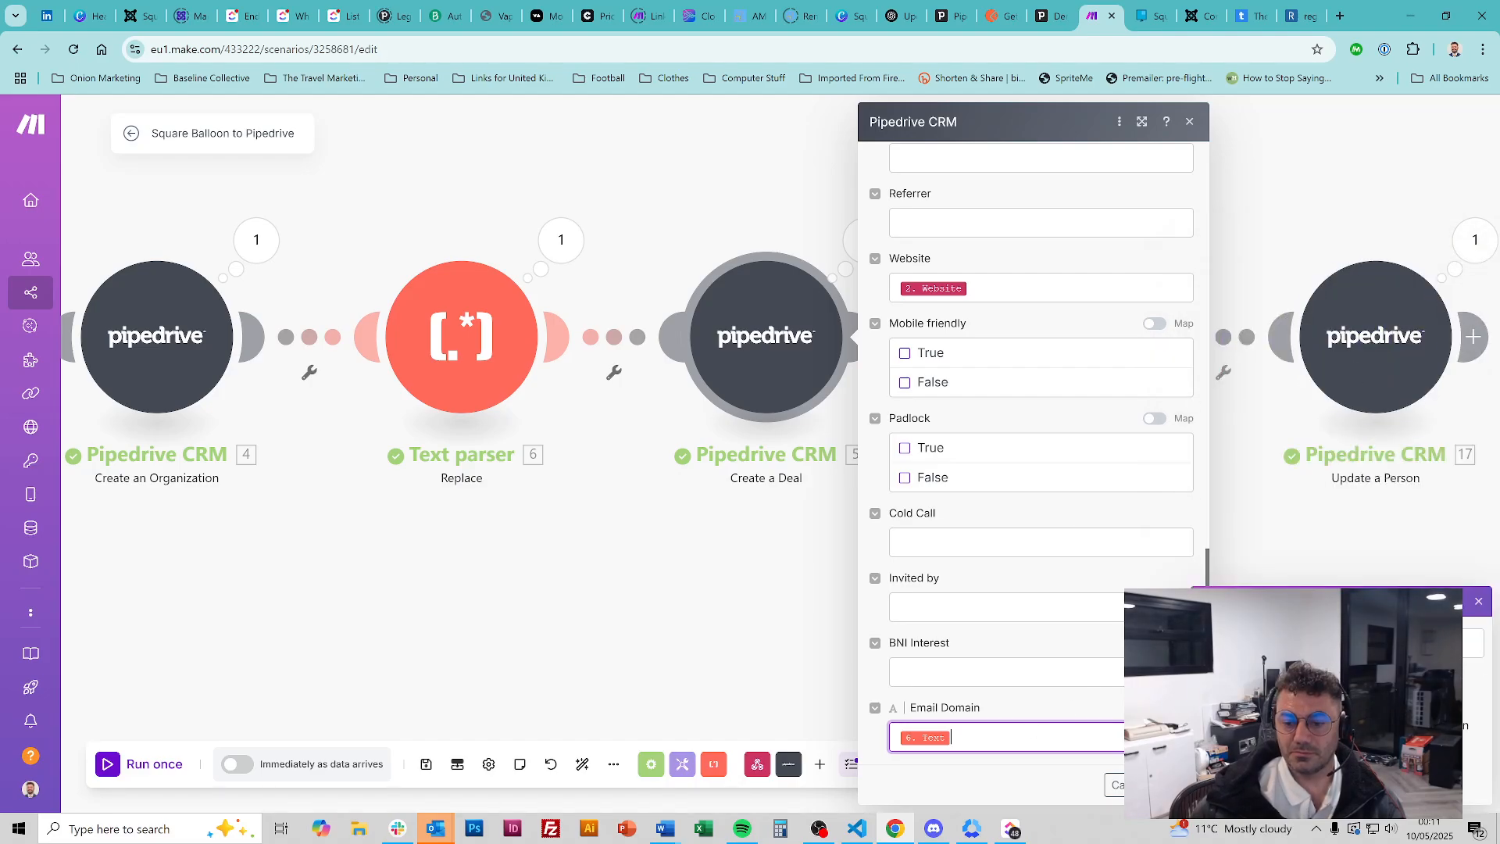
{"action": "left_click", "coordinate": [1061, 679]}
{"action": "left_click", "coordinate": [1019, 576]}
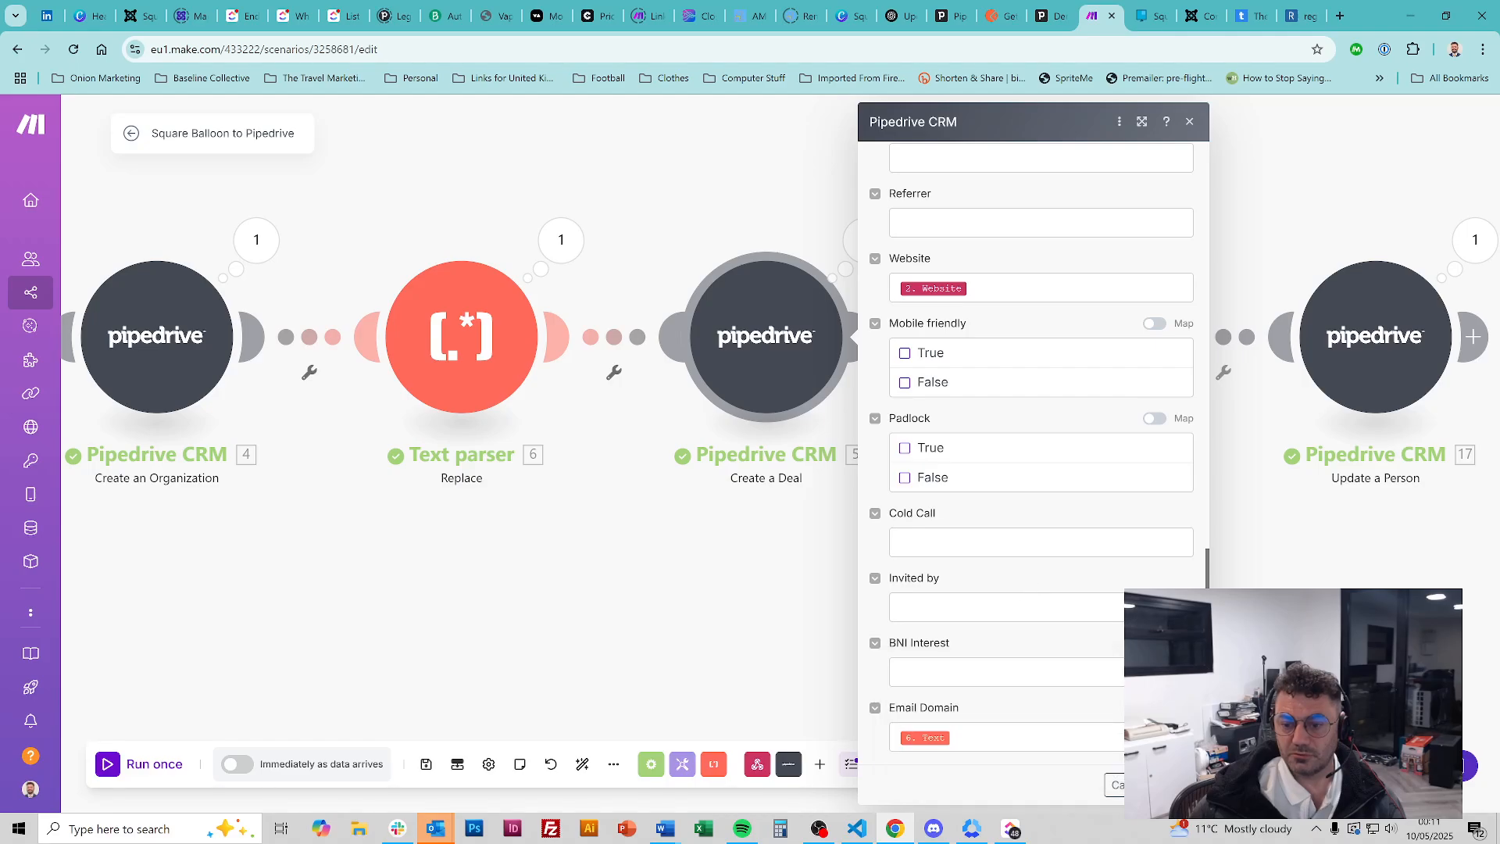
{"action": "left_click", "coordinate": [1130, 785]}
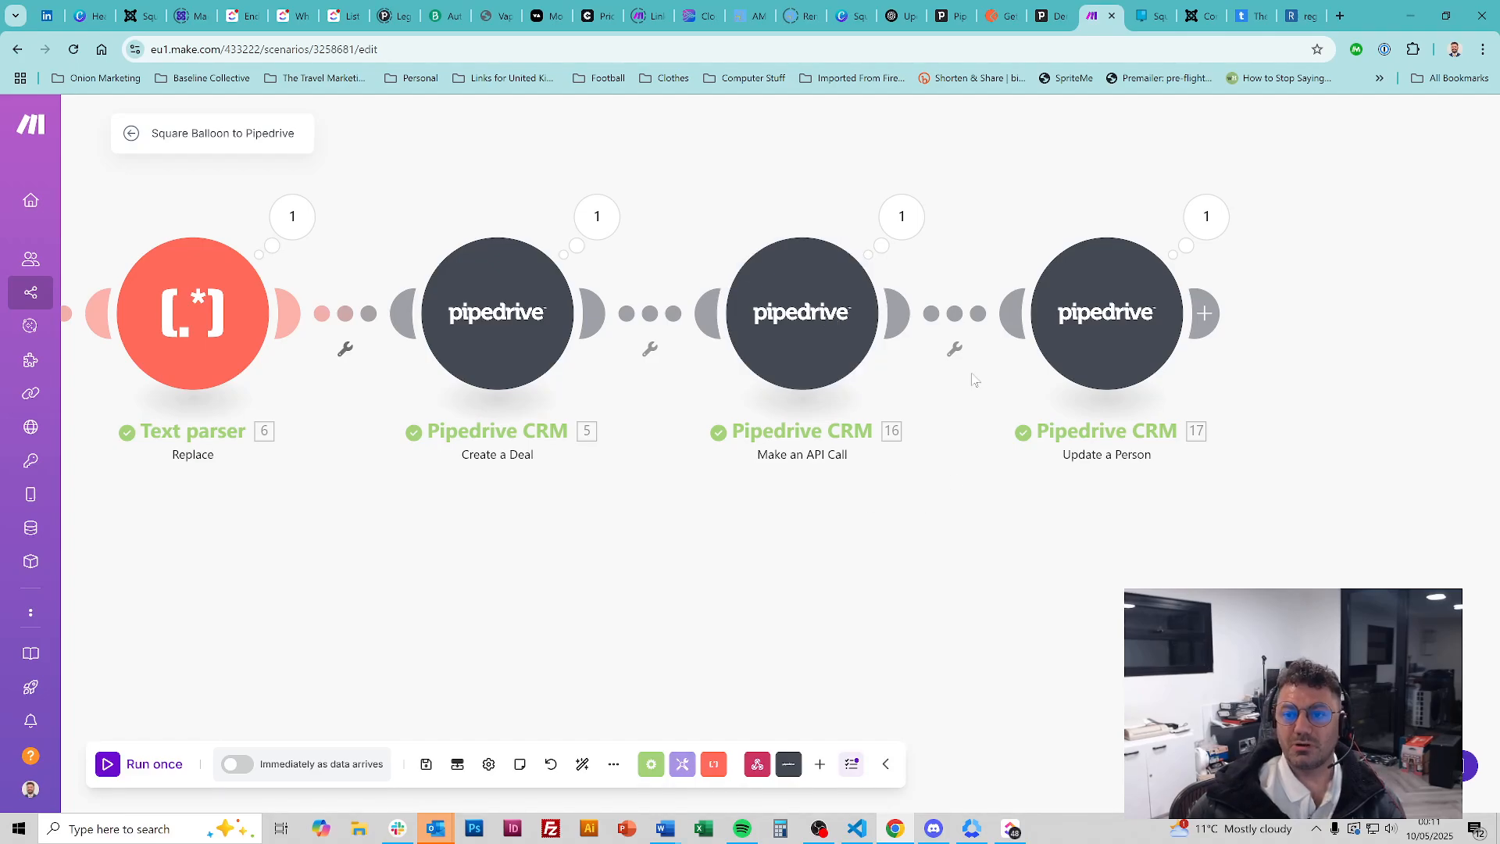
In Pipedrive, cancel a new-deal form and open Company settings > Data fields
{"action": "left_click", "coordinate": [1046, 16]}
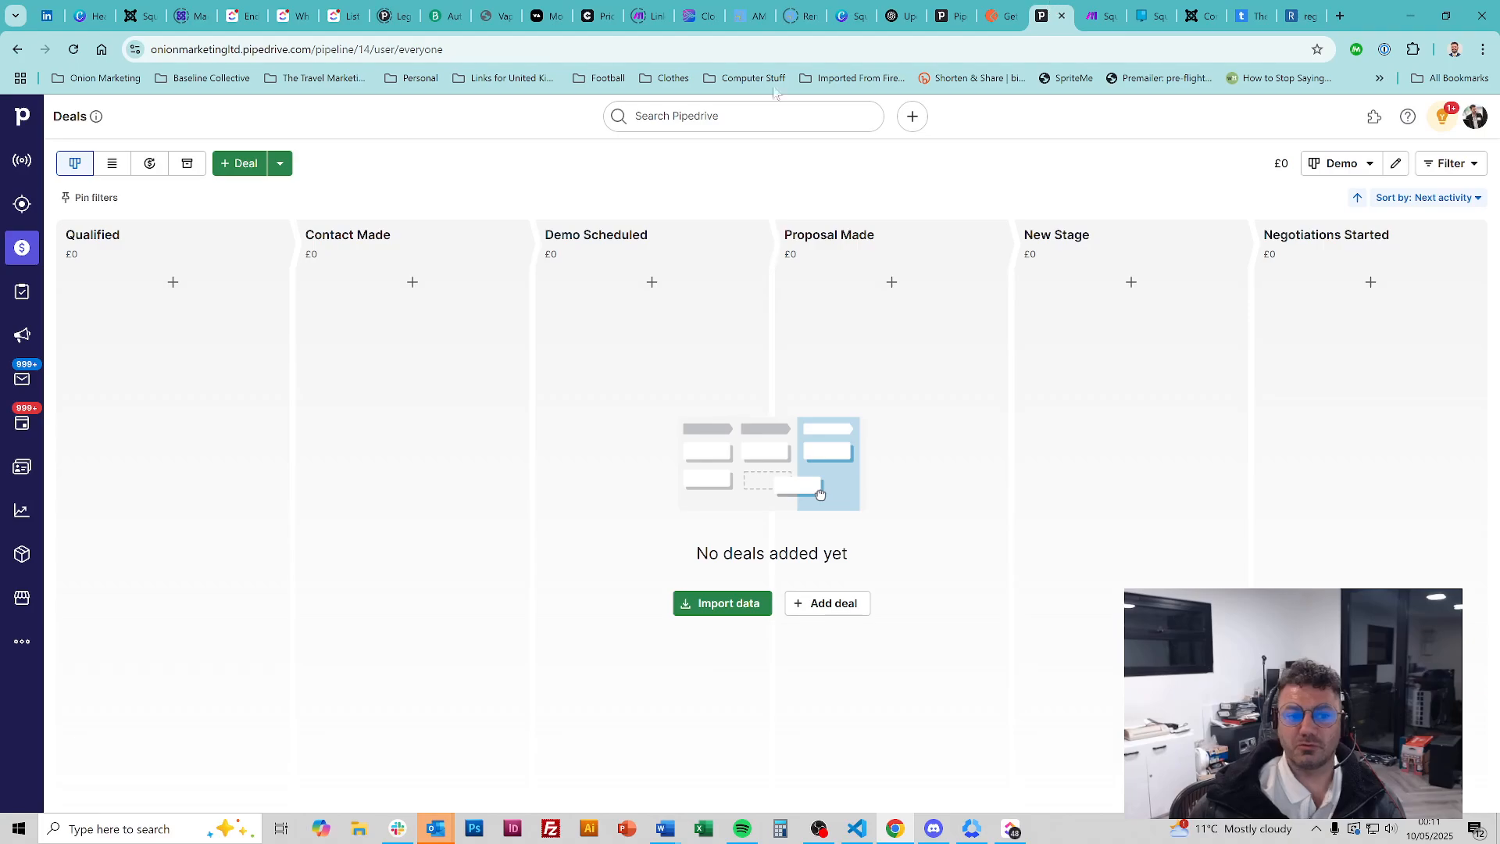
{"action": "left_click", "coordinate": [244, 163]}
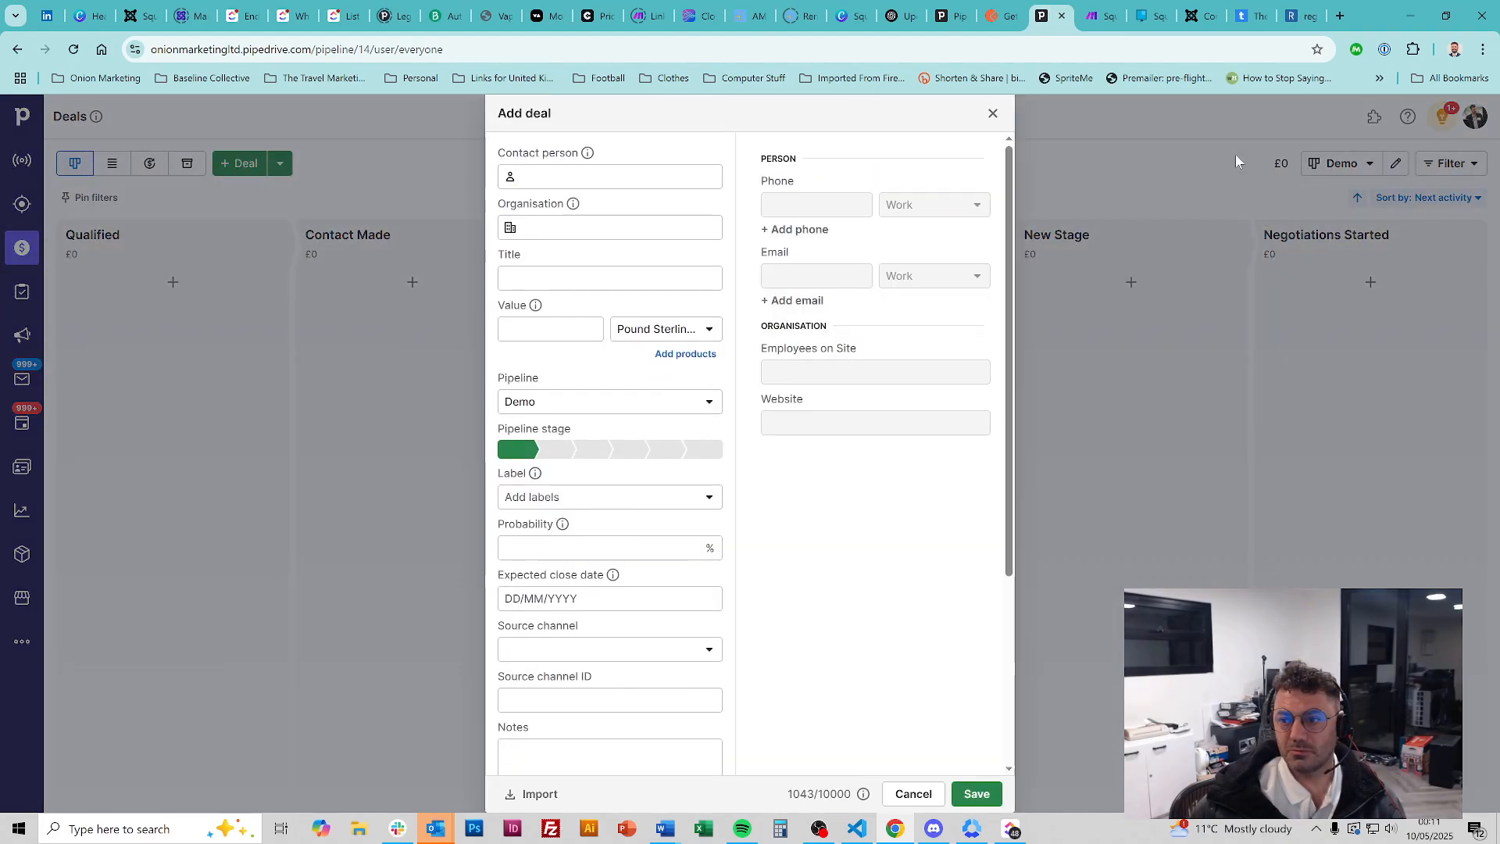
{"action": "left_click", "coordinate": [990, 114]}
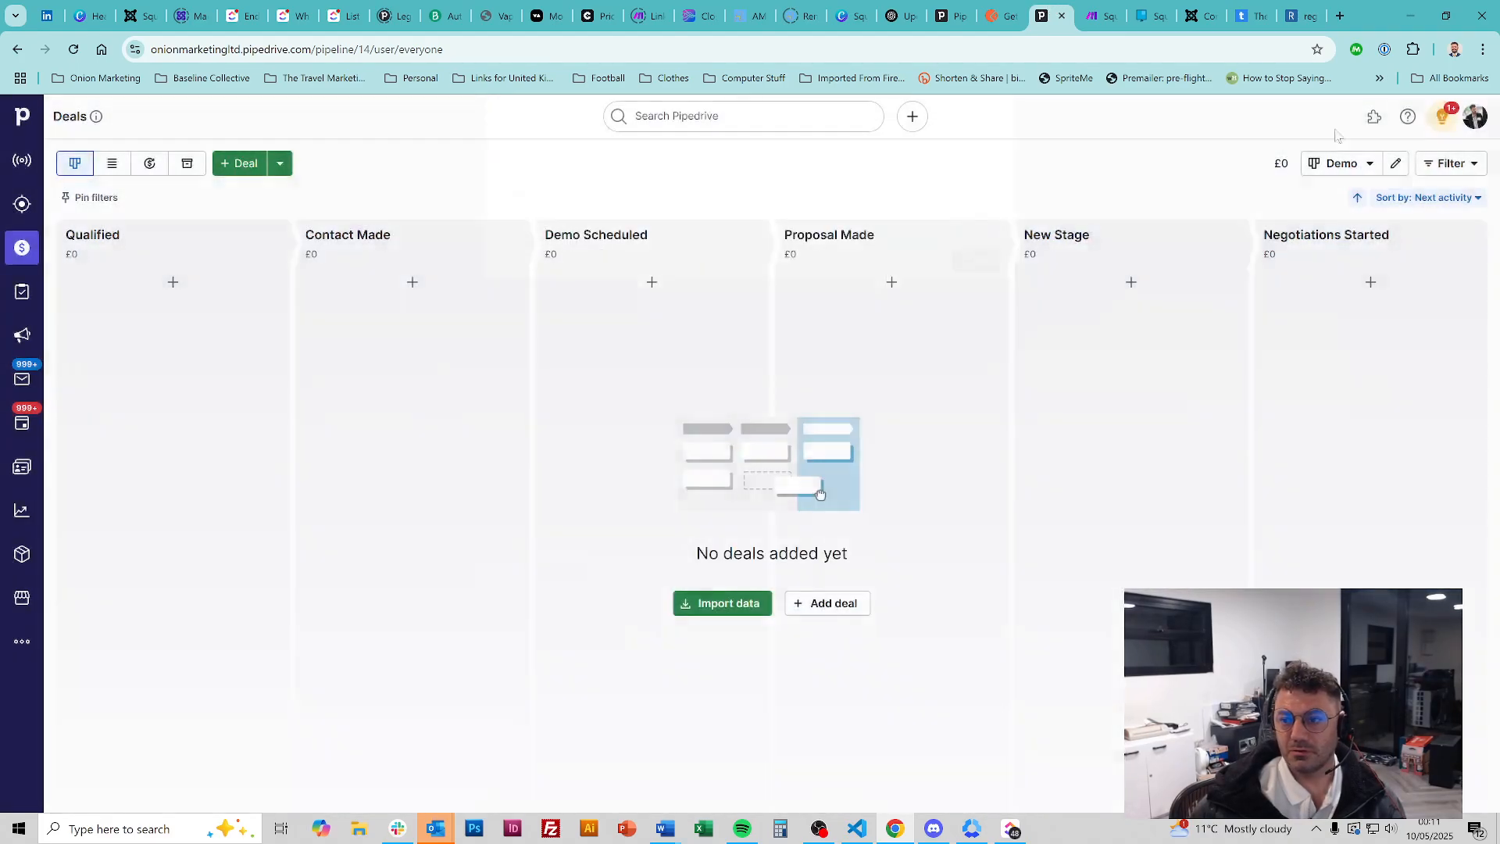
{"action": "left_click", "coordinate": [1474, 116]}
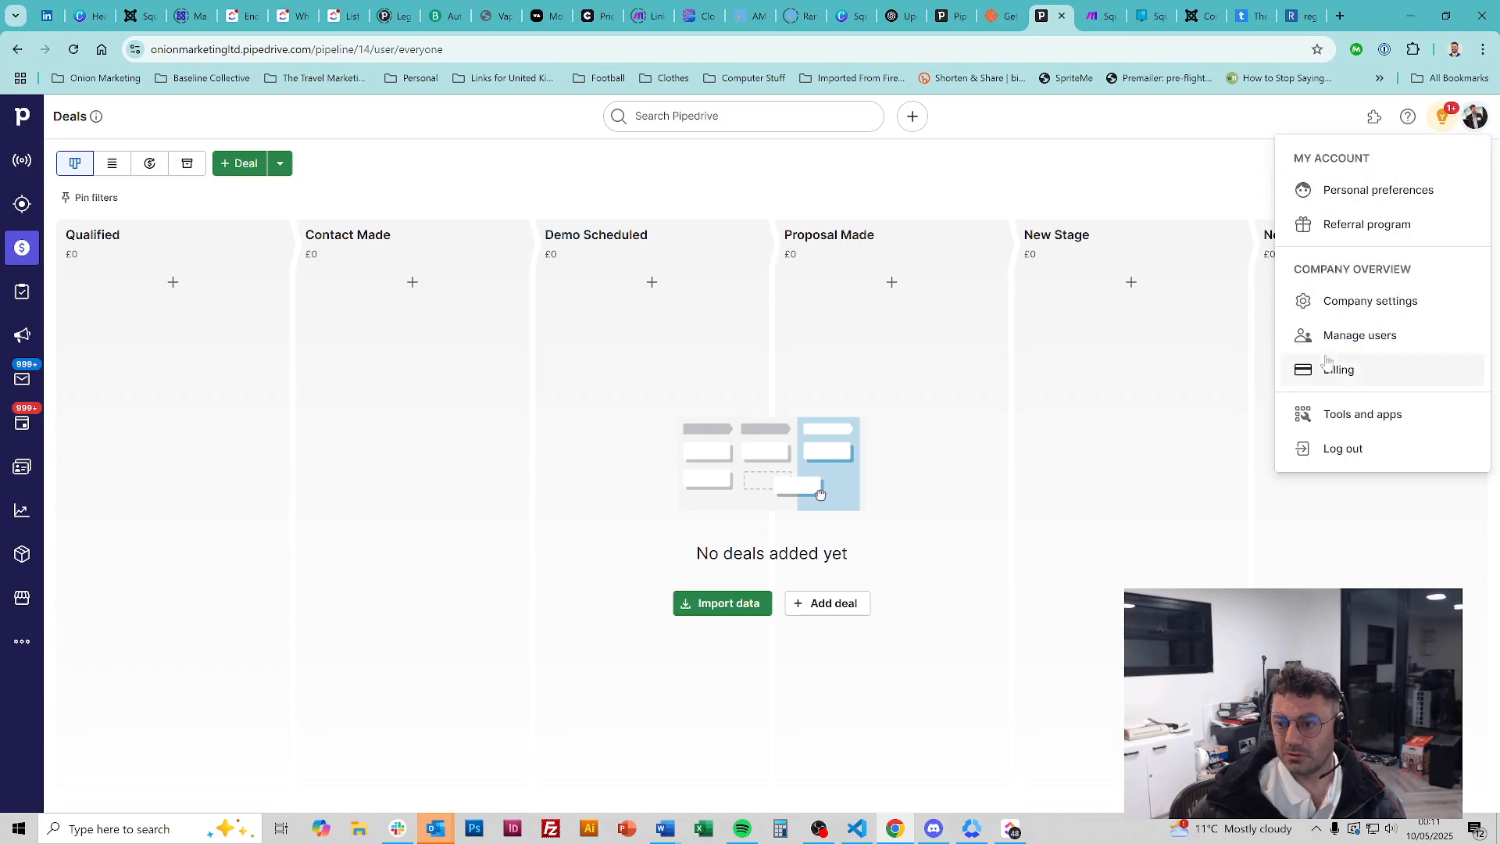
{"action": "left_click", "coordinate": [1369, 302]}
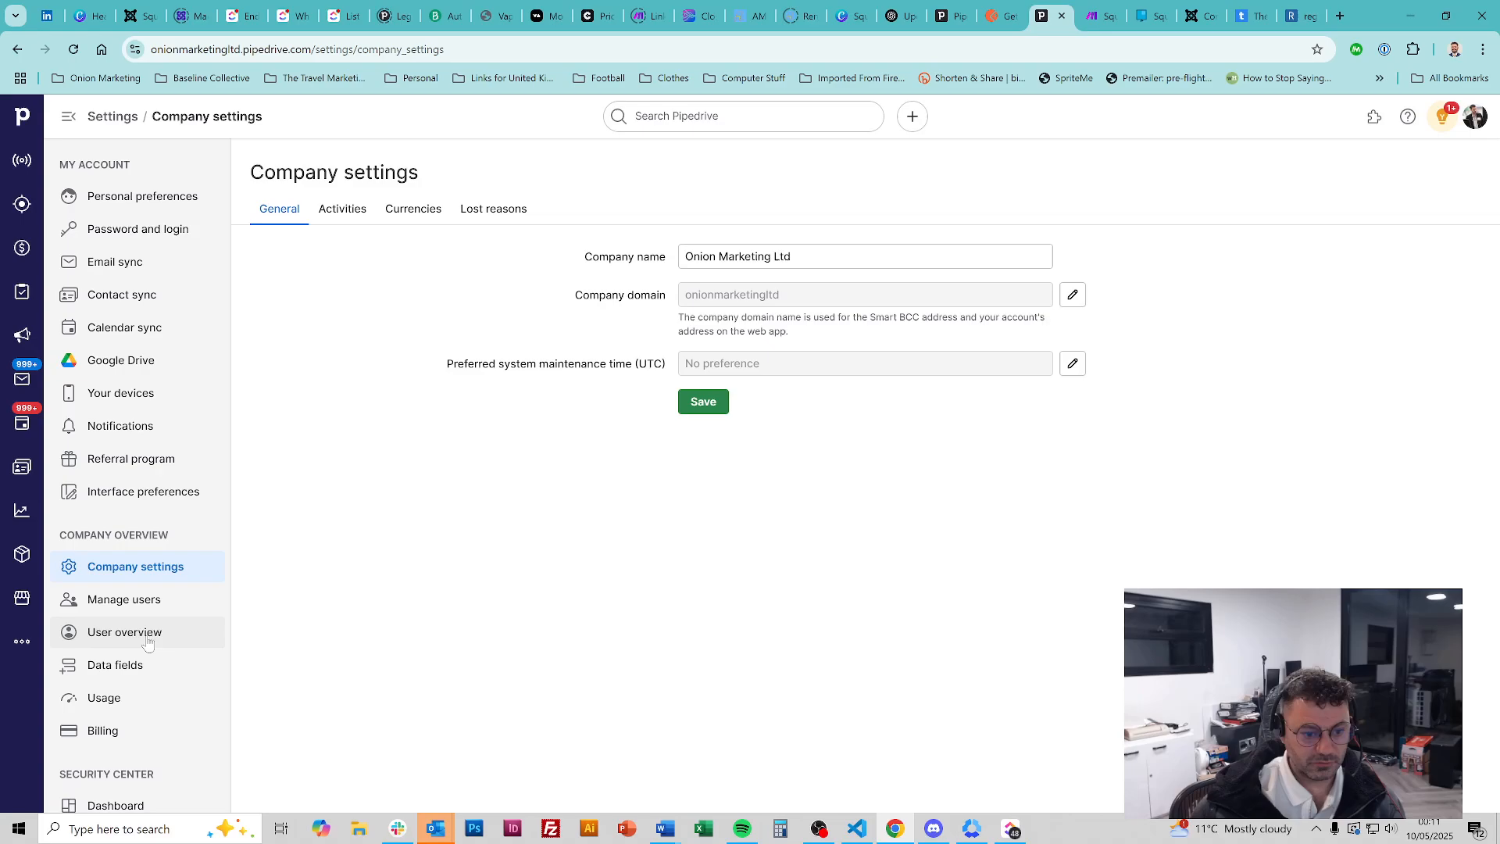
{"action": "left_click", "coordinate": [143, 670]}
Inspect the Source channel deal field's options, then return to the Deals pipeline
{"action": "scroll", "coordinate": [539, 439], "scroll_direction": "down", "scroll_amount": 7}
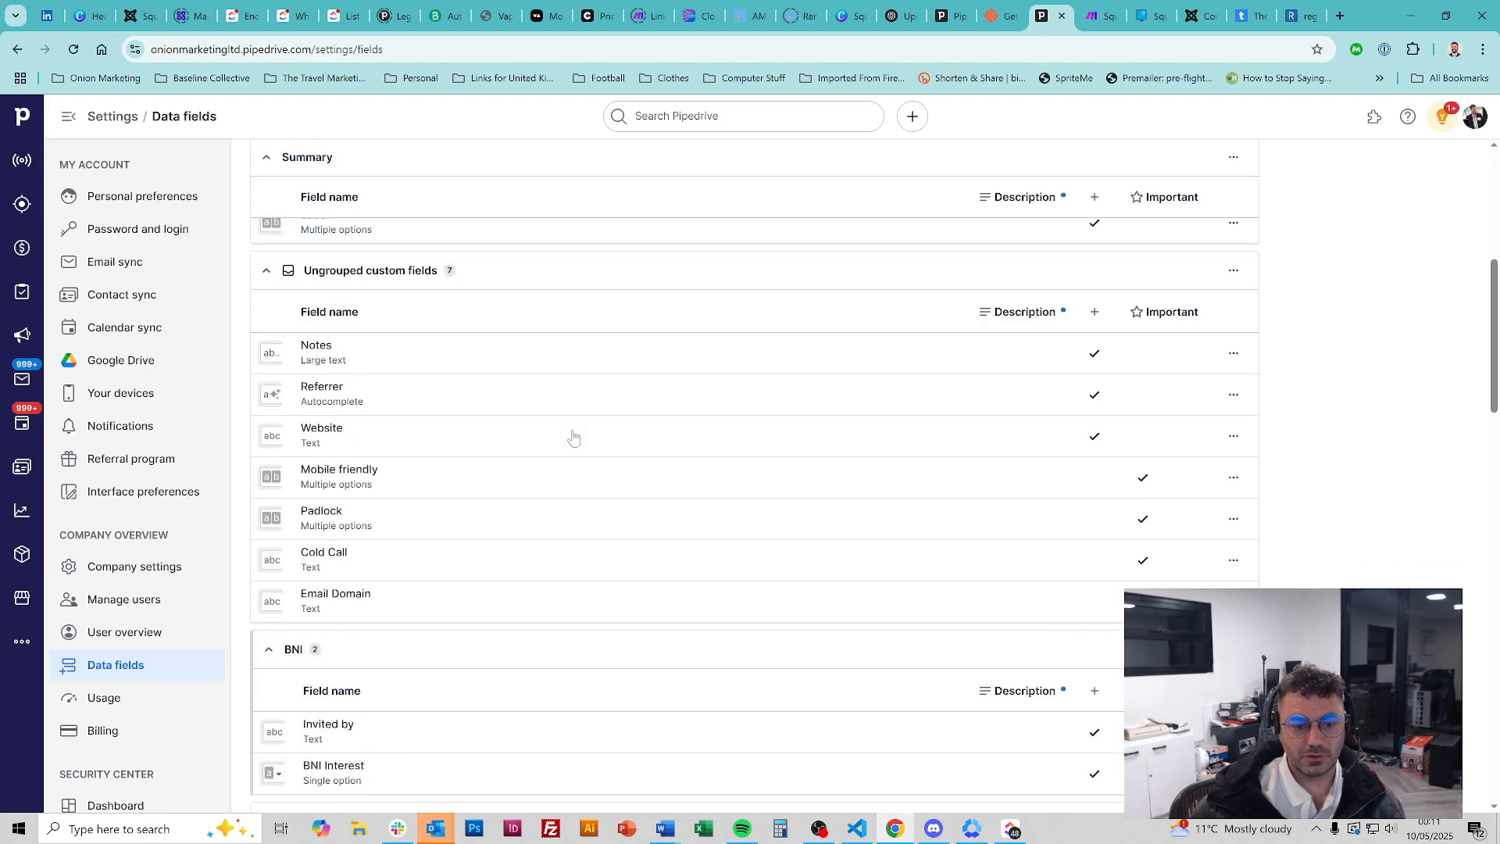
{"action": "scroll", "coordinate": [572, 438], "scroll_direction": "down", "scroll_amount": 8}
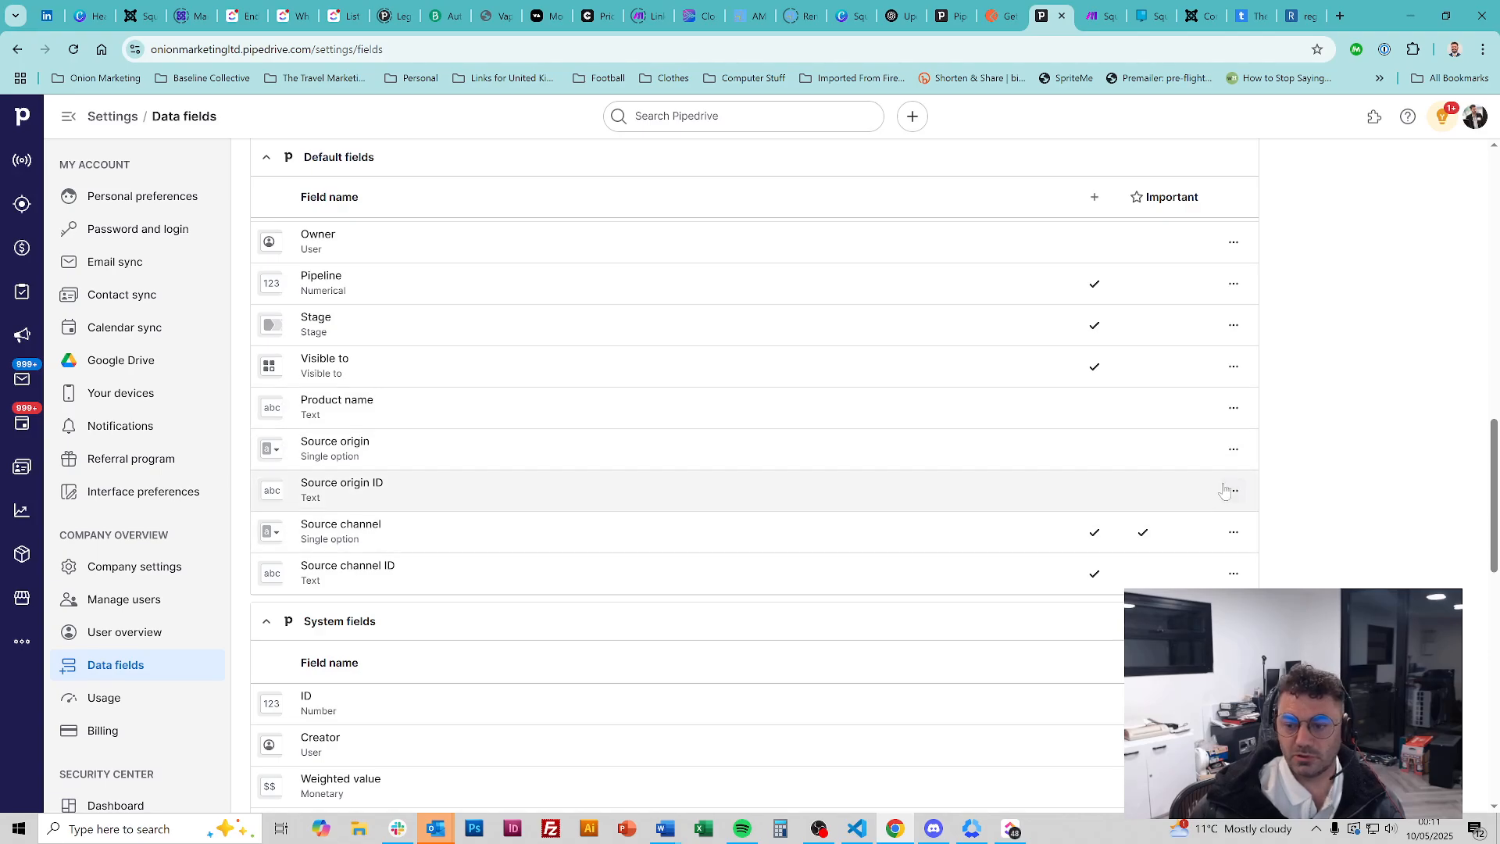
{"action": "left_click", "coordinate": [1233, 532]}
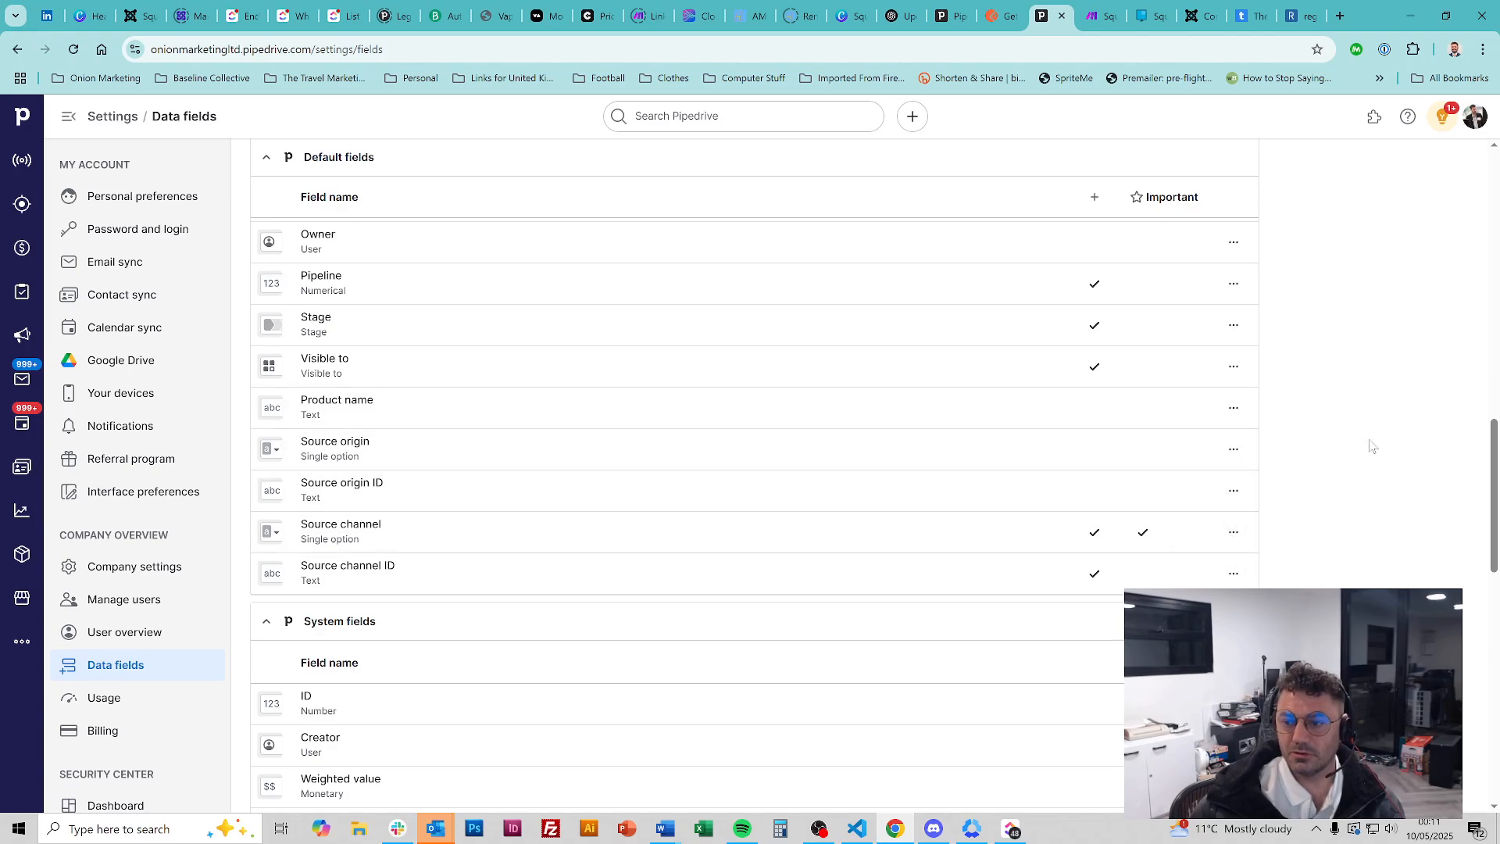
{"action": "scroll", "coordinate": [1369, 446], "scroll_direction": "up", "scroll_amount": 5}
{"action": "left_click", "coordinate": [78, 248]}
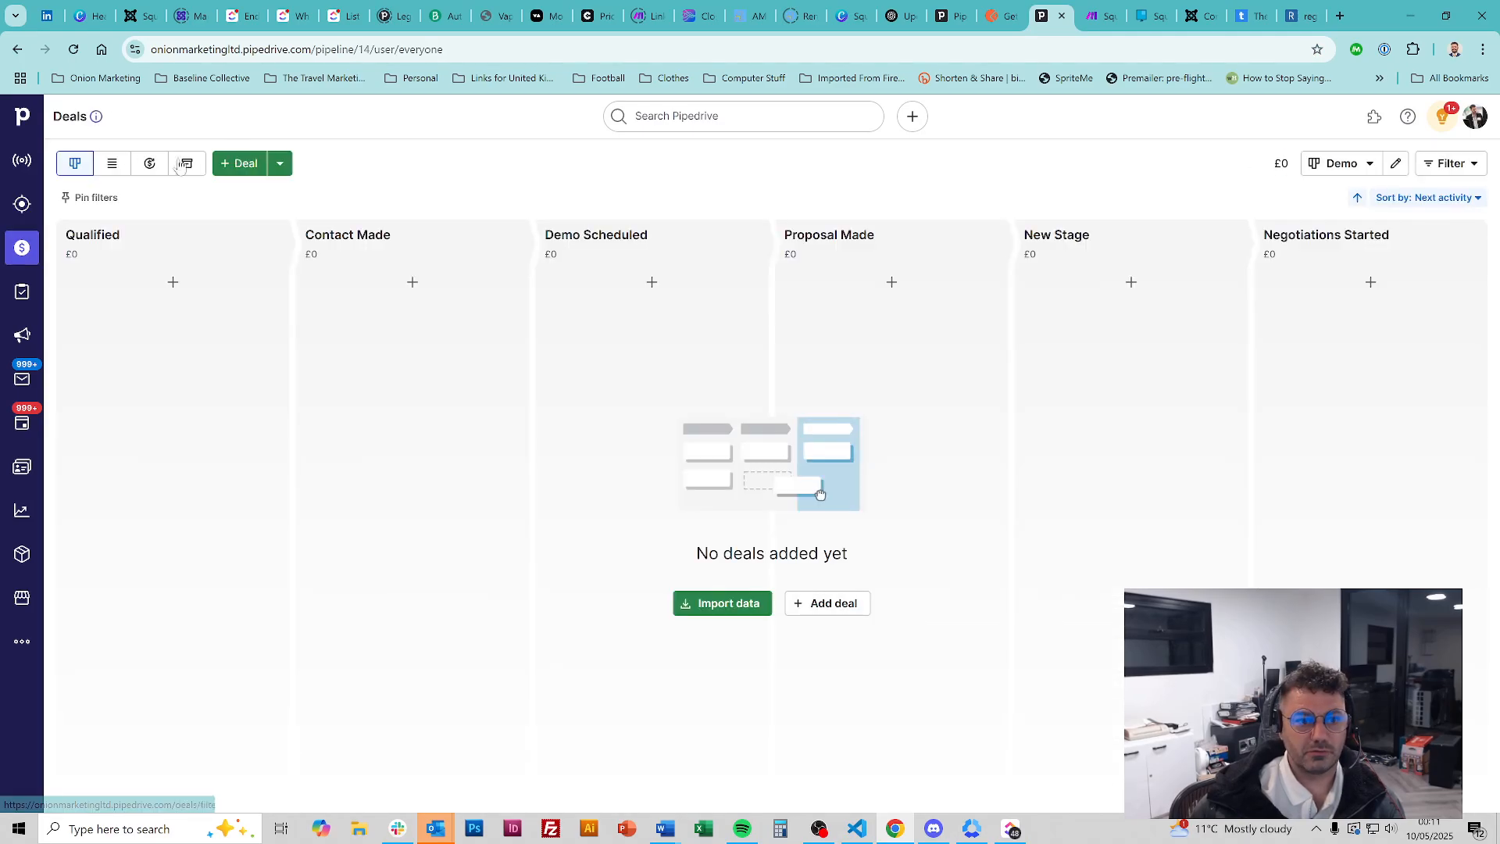
Add a deal for a new contact with new organisation Square Balloon and save it
{"action": "left_click", "coordinate": [243, 163]}
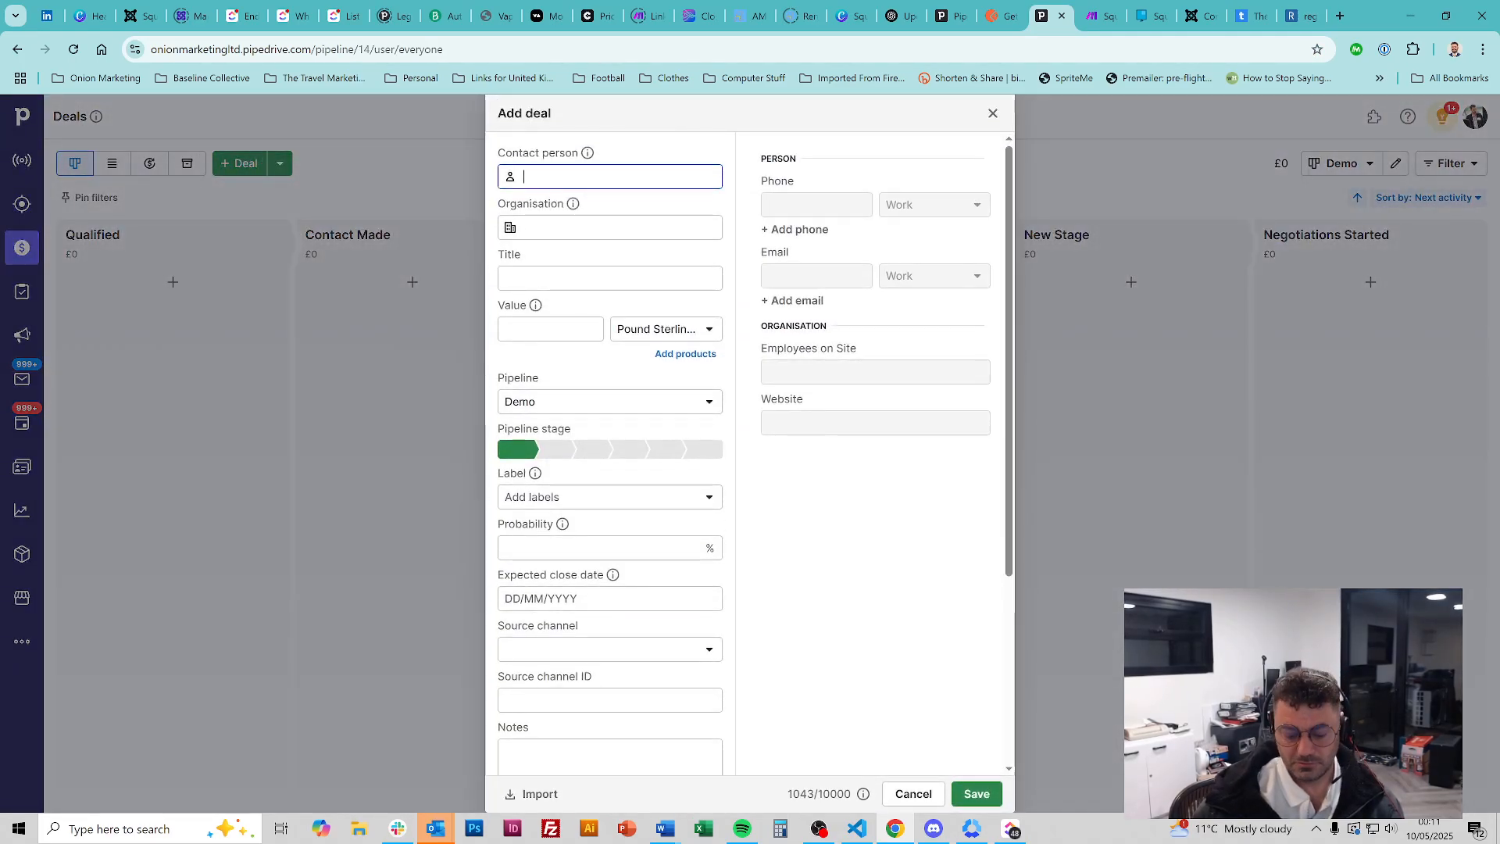
{"action": "type", "text": "Eoin"}
{"action": "key", "text": "Tab"}
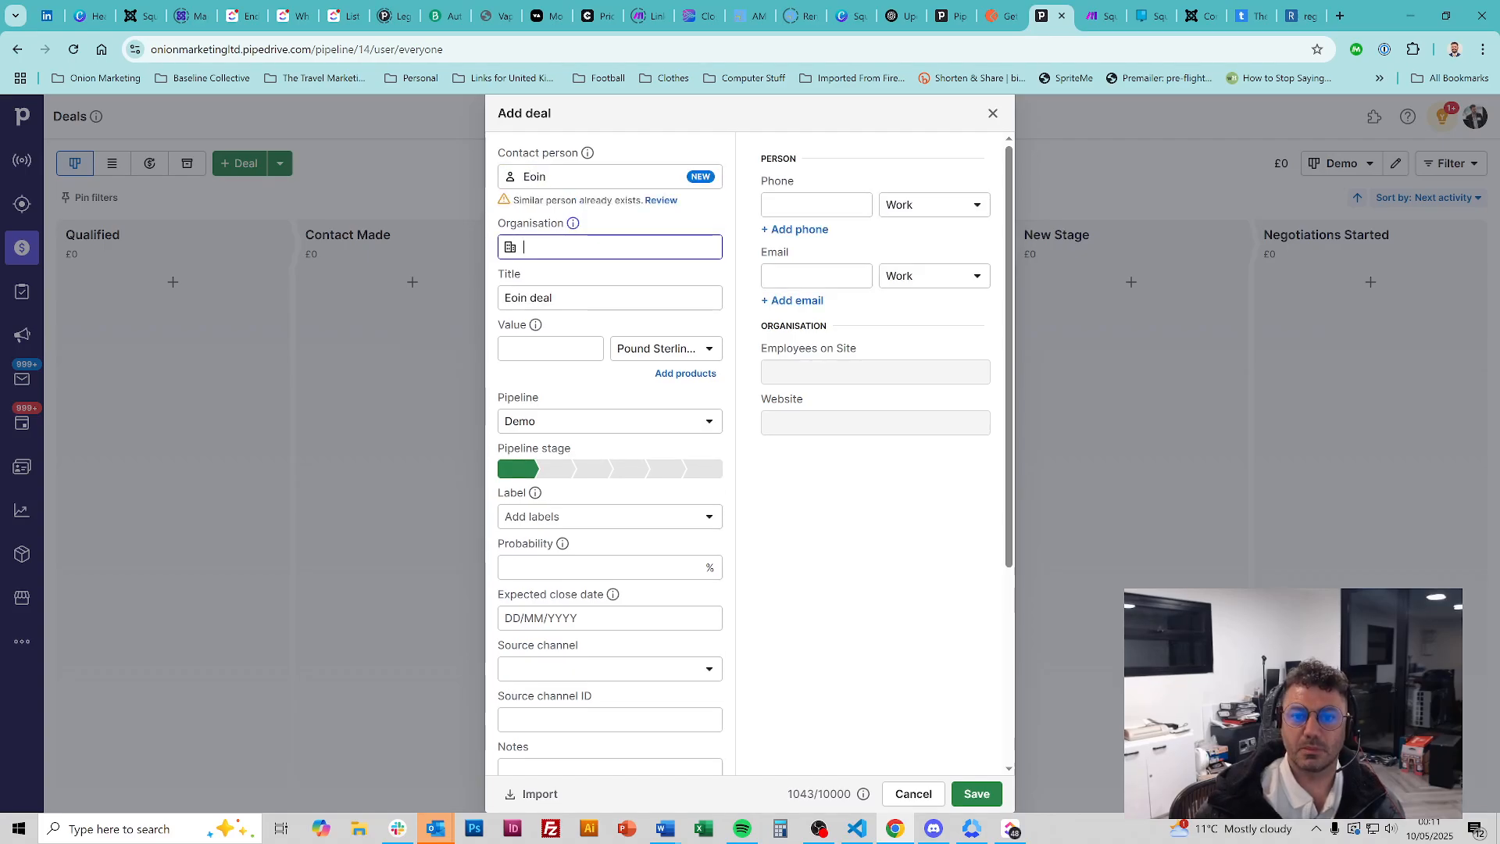
{"action": "type", "text": "Square Ba"}
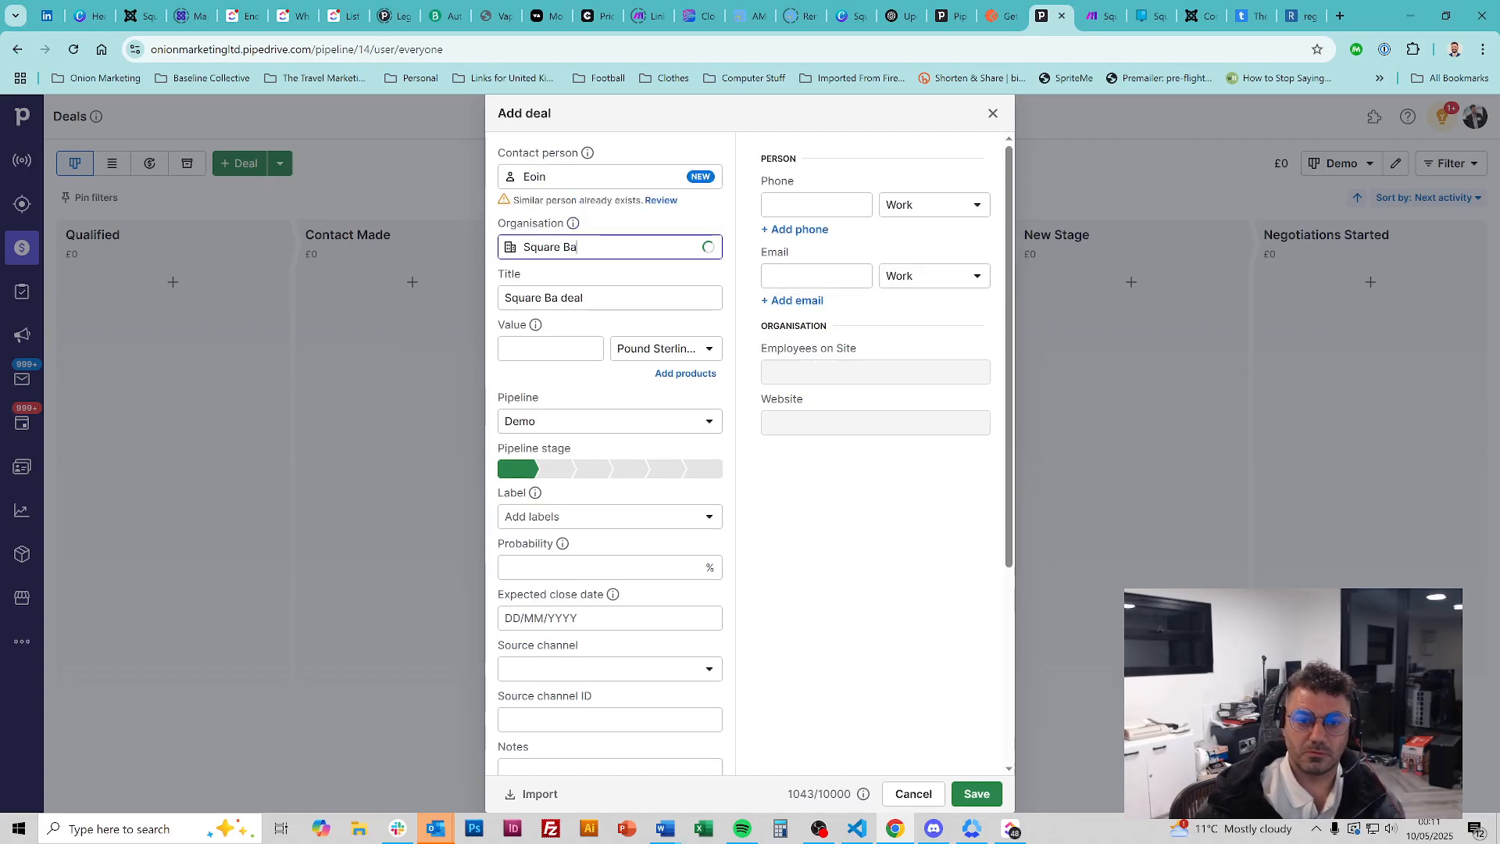
{"action": "type", "text": "lloon"}
{"action": "left_click", "coordinate": [995, 789]}
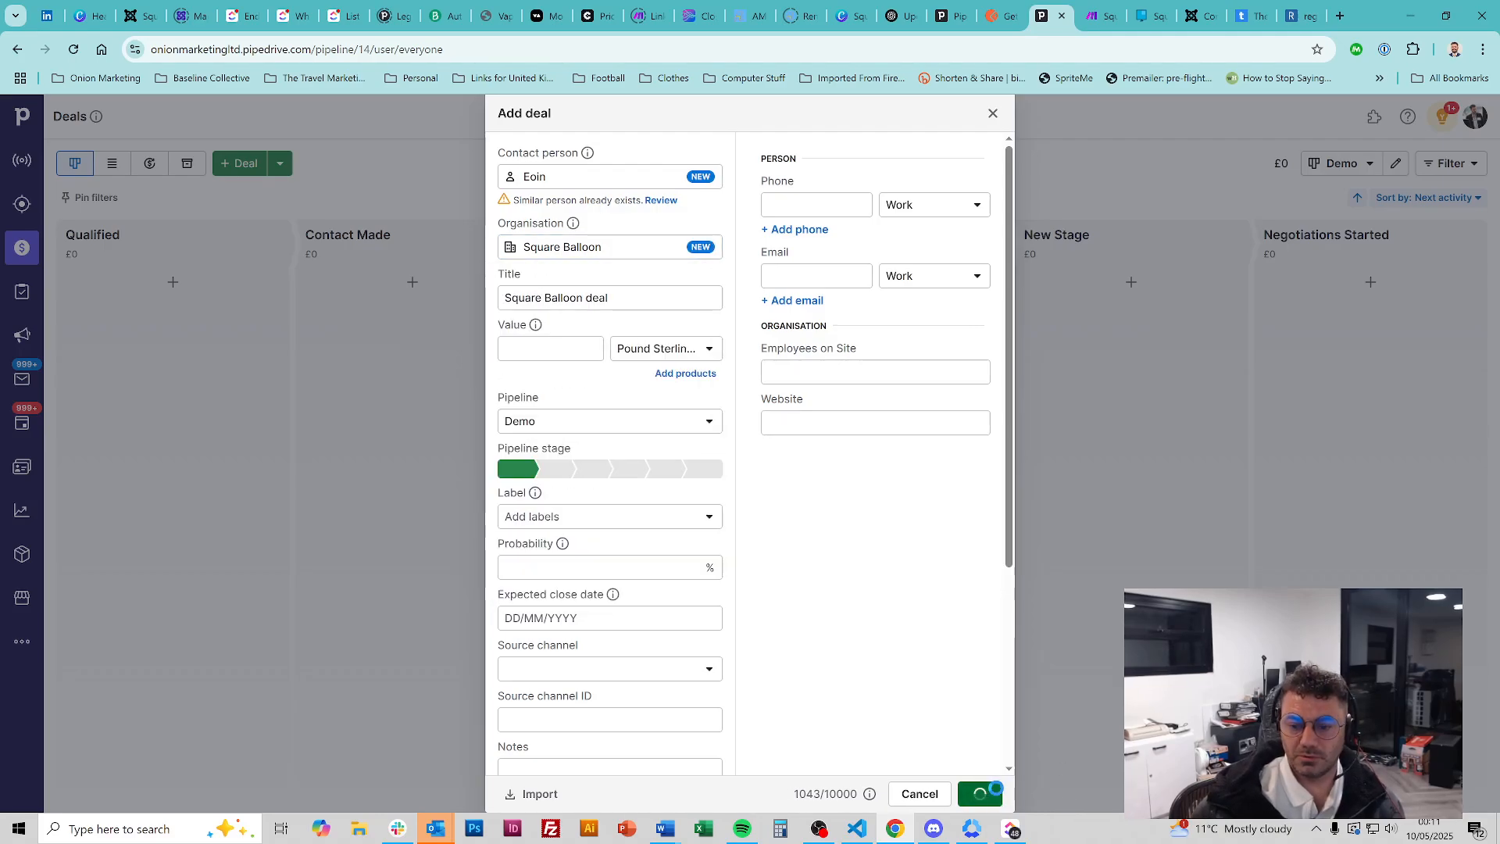
{"action": "left_click", "coordinate": [234, 293]}
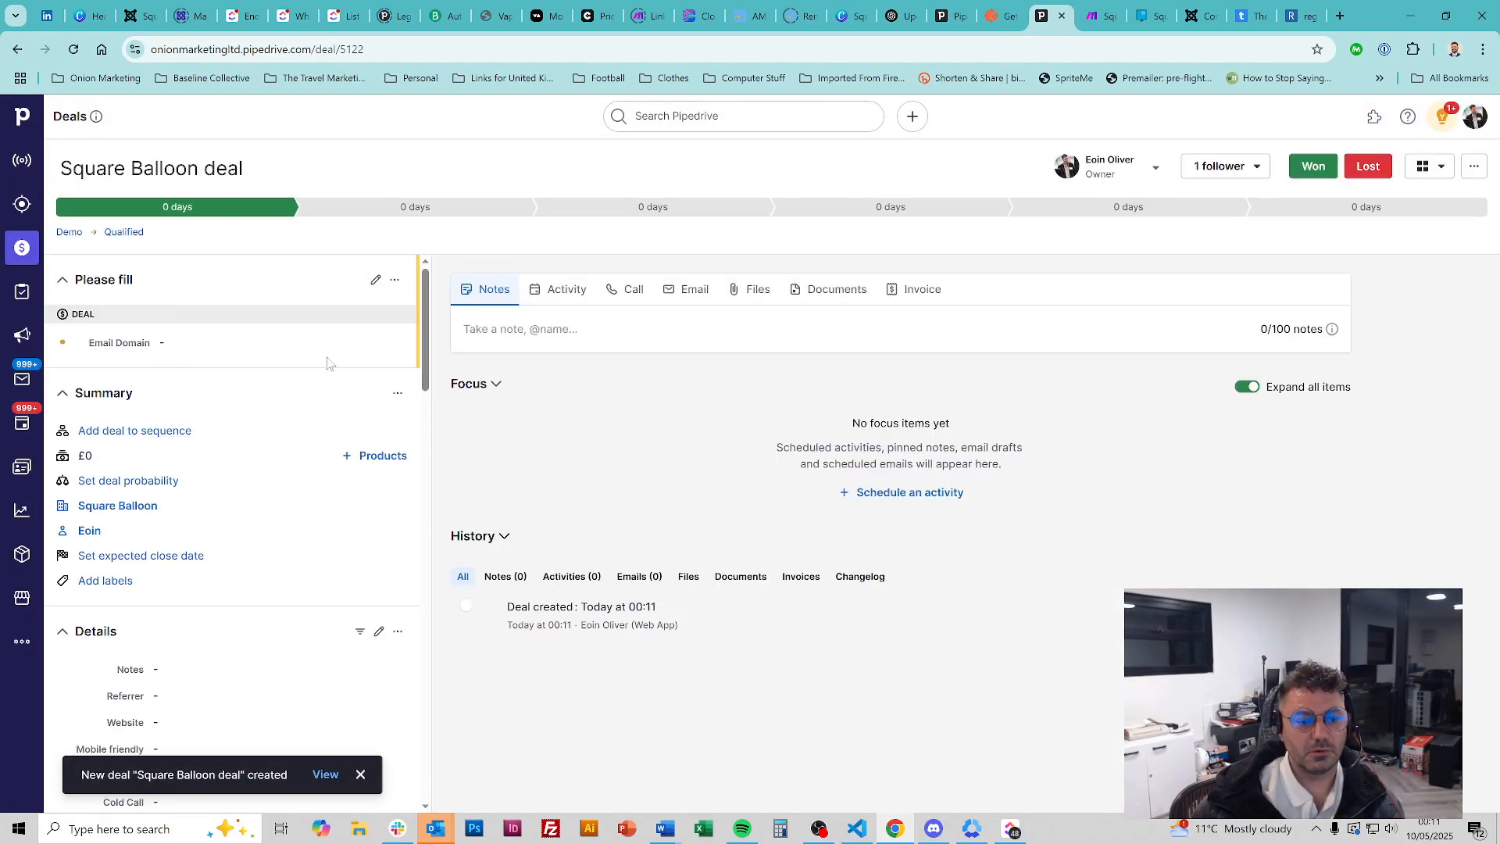
Set the Square Balloon deal's Source channel to Website and save it
{"action": "scroll", "coordinate": [328, 361], "scroll_direction": "down", "scroll_amount": 6}
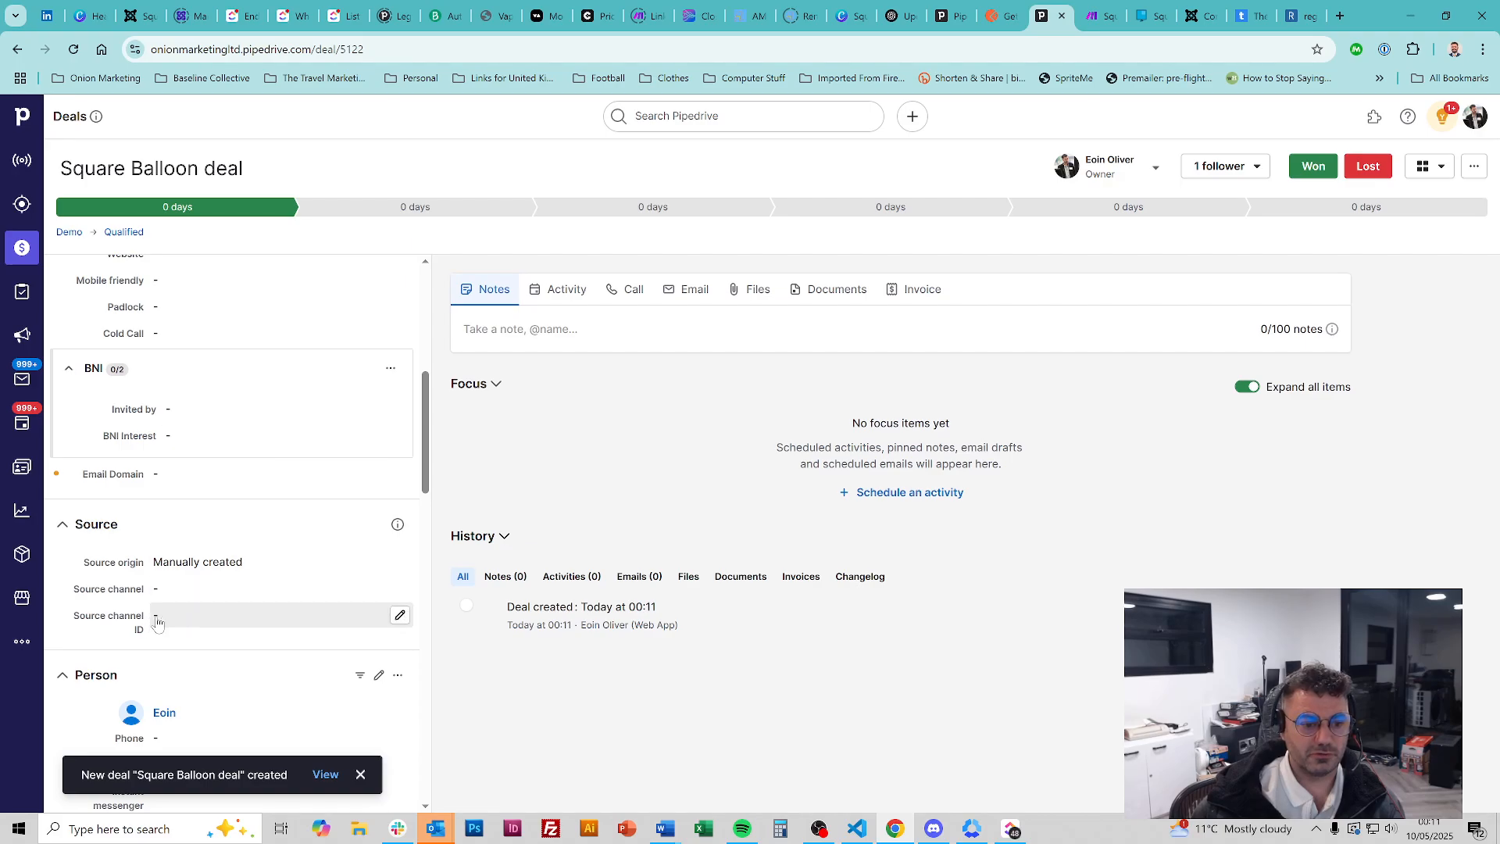
{"action": "left_click", "coordinate": [220, 595]}
{"action": "left_click", "coordinate": [405, 594]}
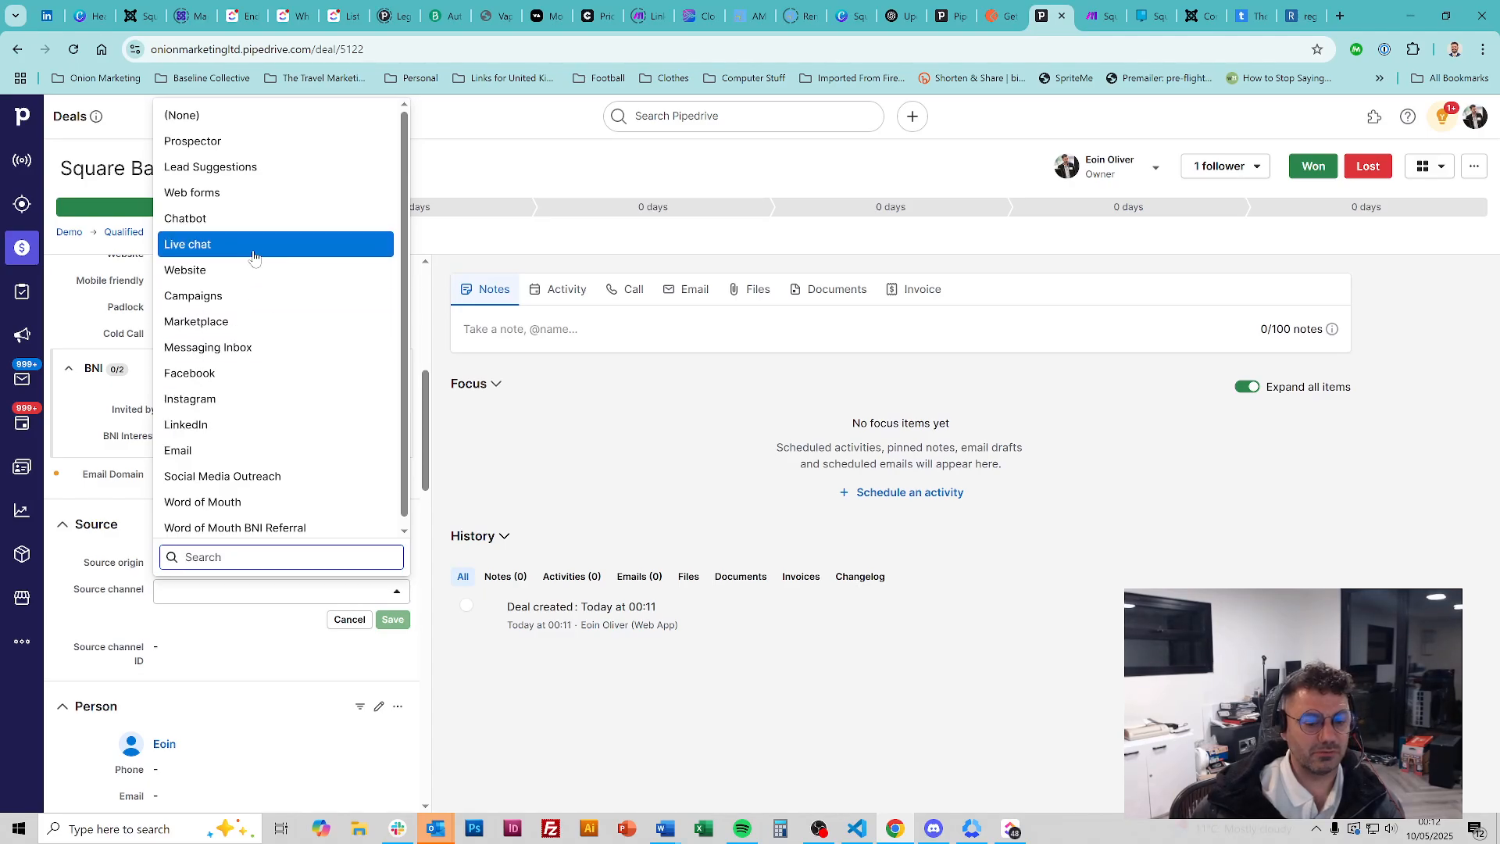
{"action": "left_click", "coordinate": [201, 271]}
{"action": "left_click", "coordinate": [393, 619]}
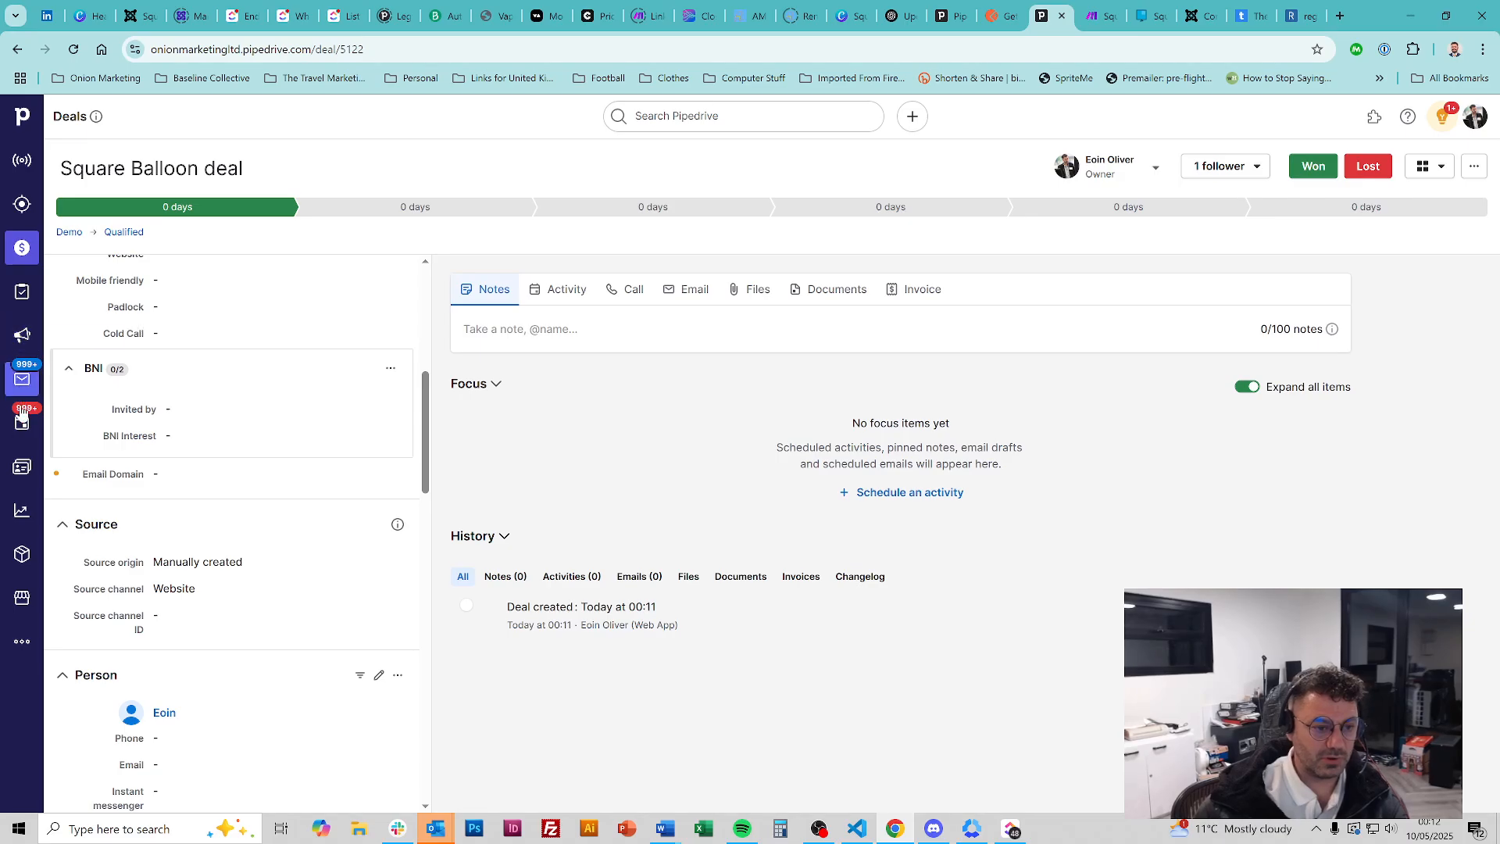
{"action": "left_click", "coordinate": [26, 514]}
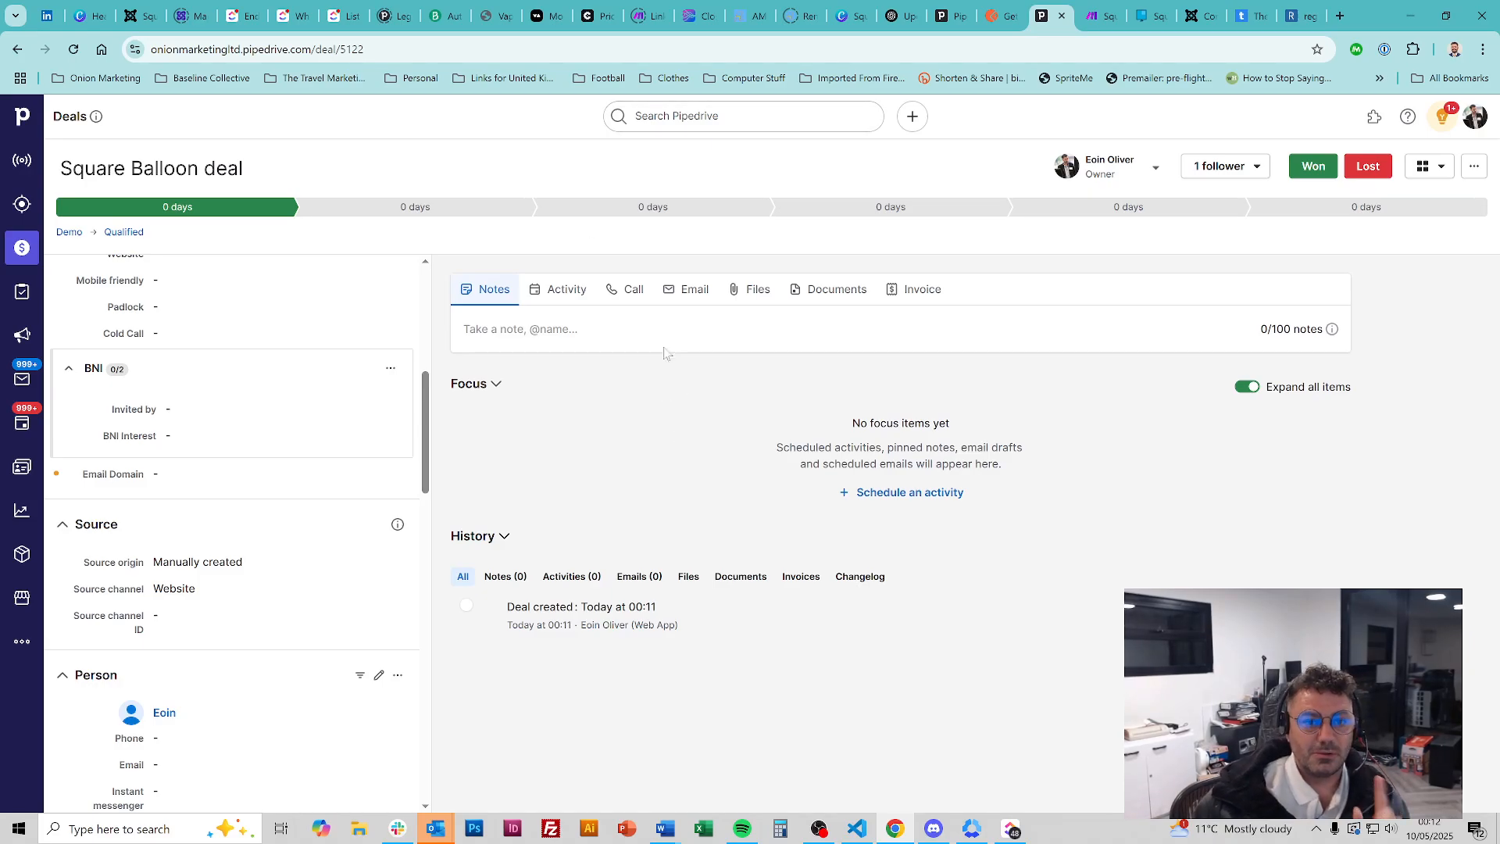
Review the Create a Deal module settings in the Make scenario and close them
{"action": "left_click", "coordinate": [1104, 9]}
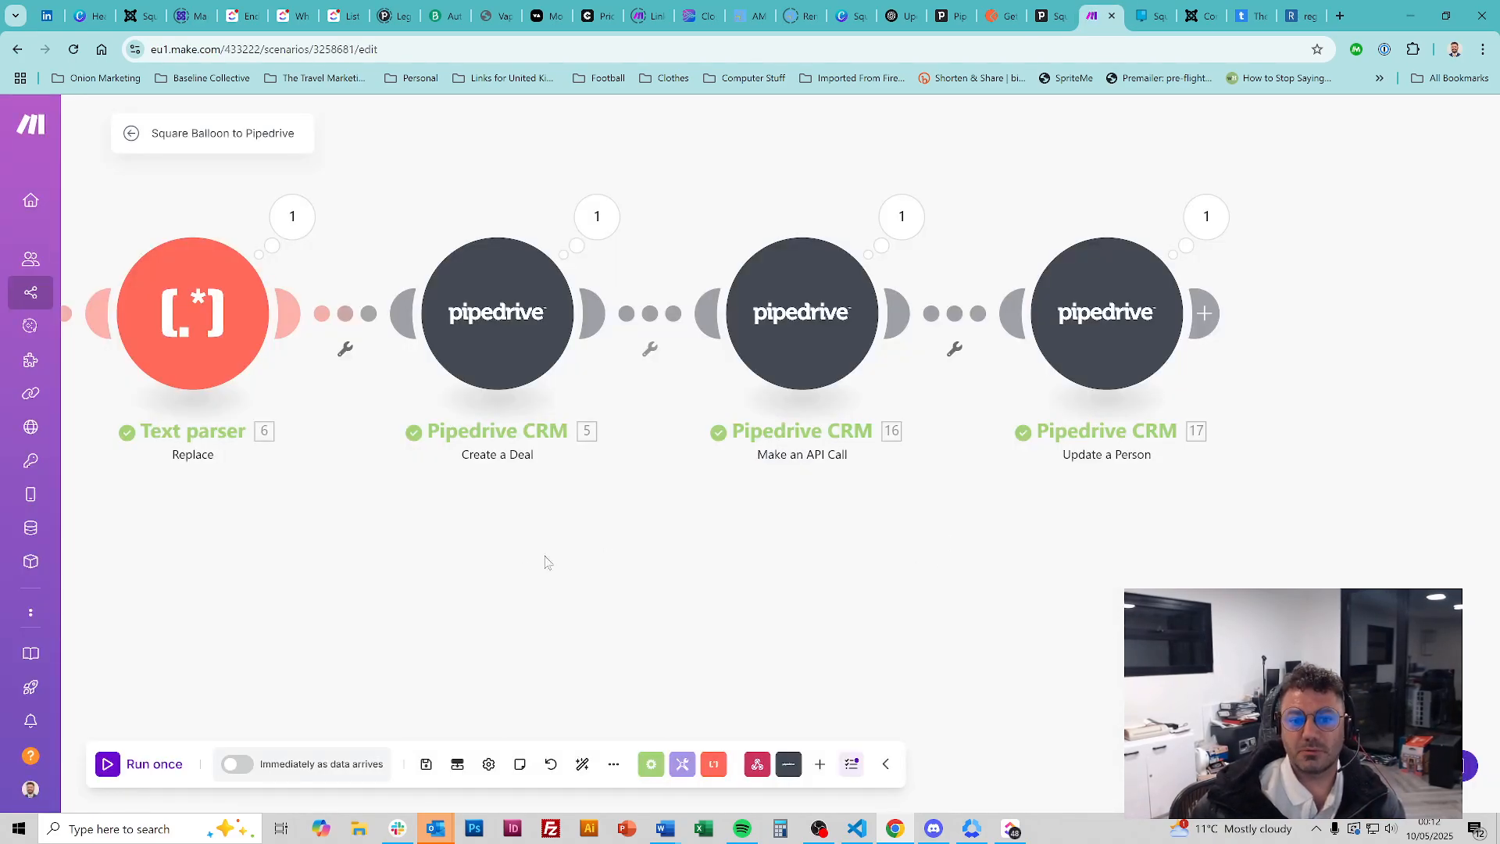
{"action": "left_click", "coordinate": [484, 330]}
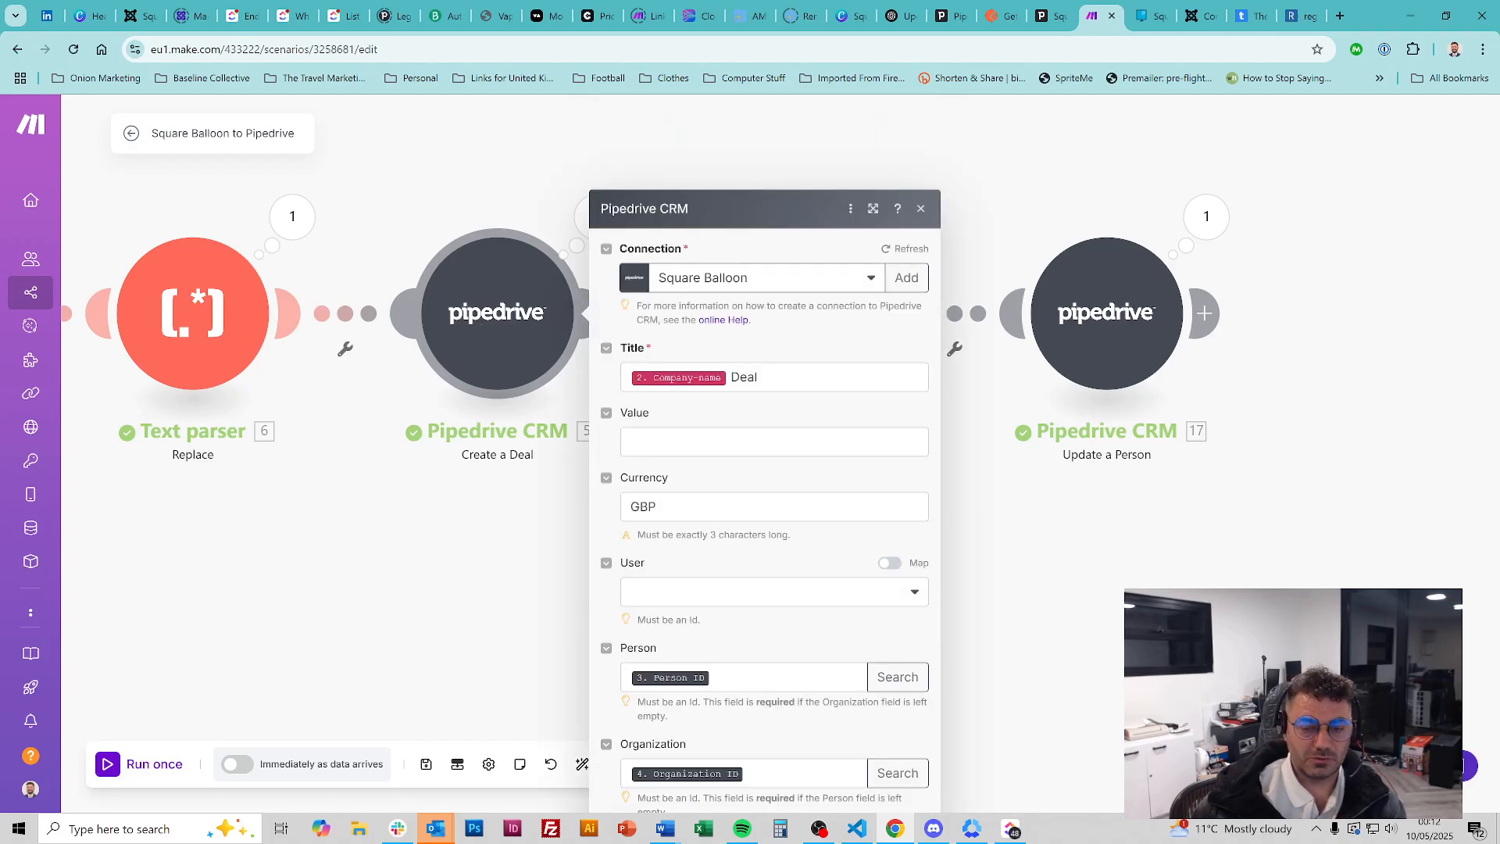
{"action": "scroll", "coordinate": [776, 402], "scroll_direction": "down", "scroll_amount": 6}
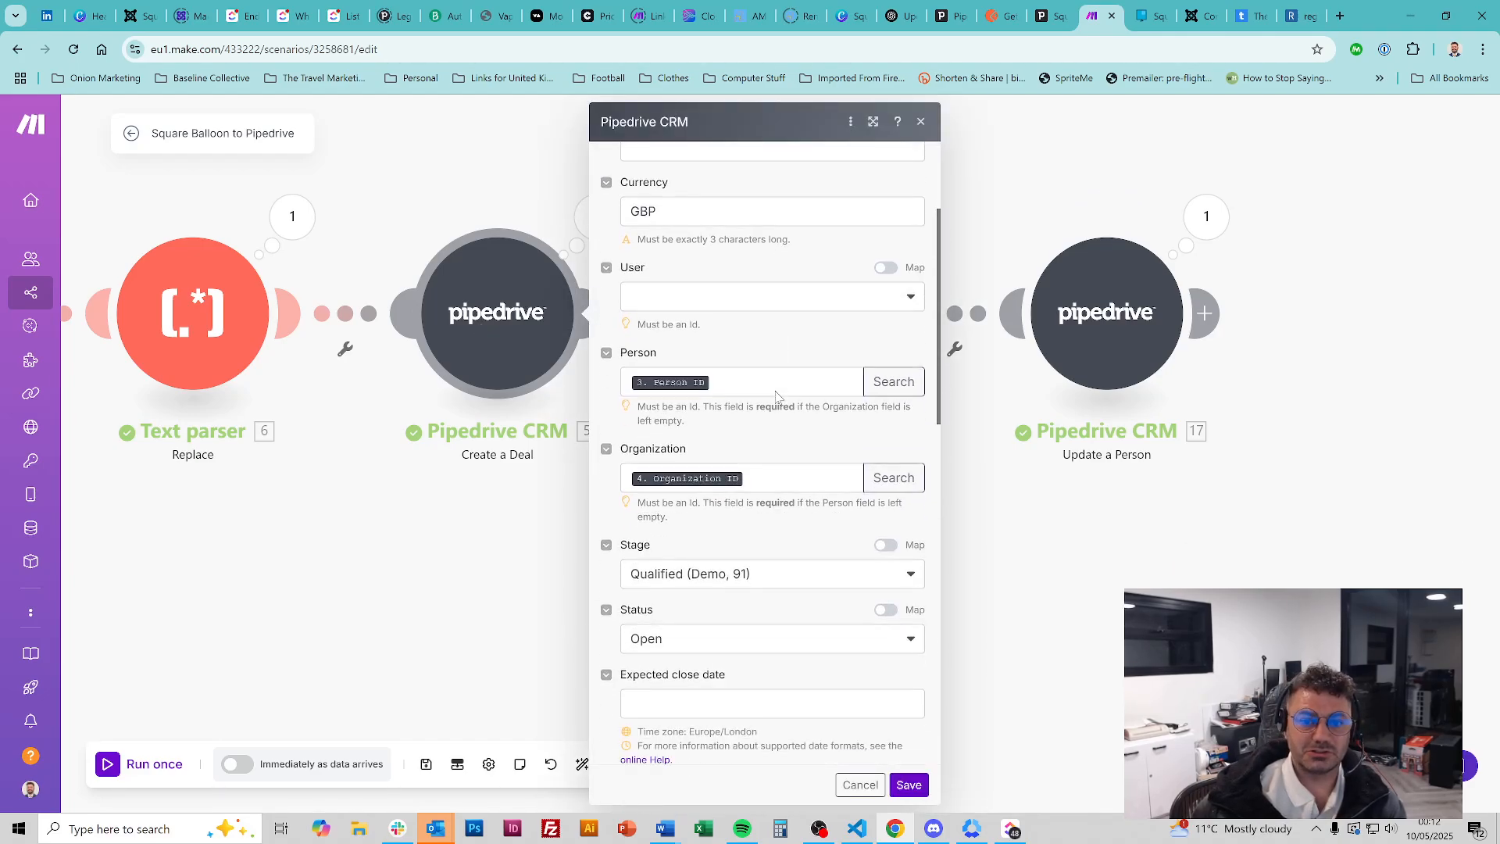
{"action": "scroll", "coordinate": [776, 398], "scroll_direction": "down", "scroll_amount": 6}
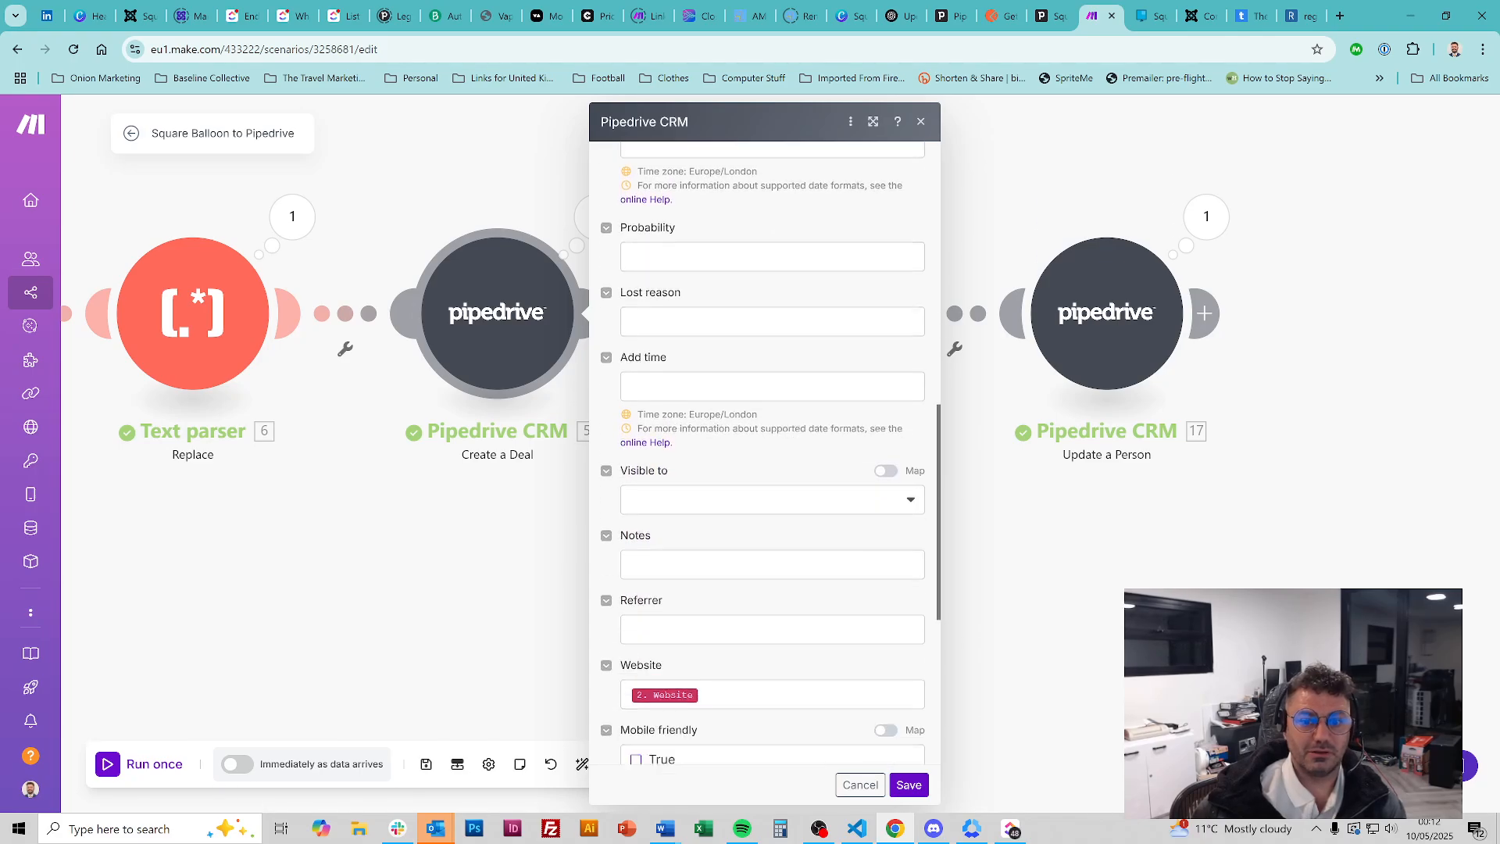
{"action": "scroll", "coordinate": [772, 454], "scroll_direction": "down", "scroll_amount": 3}
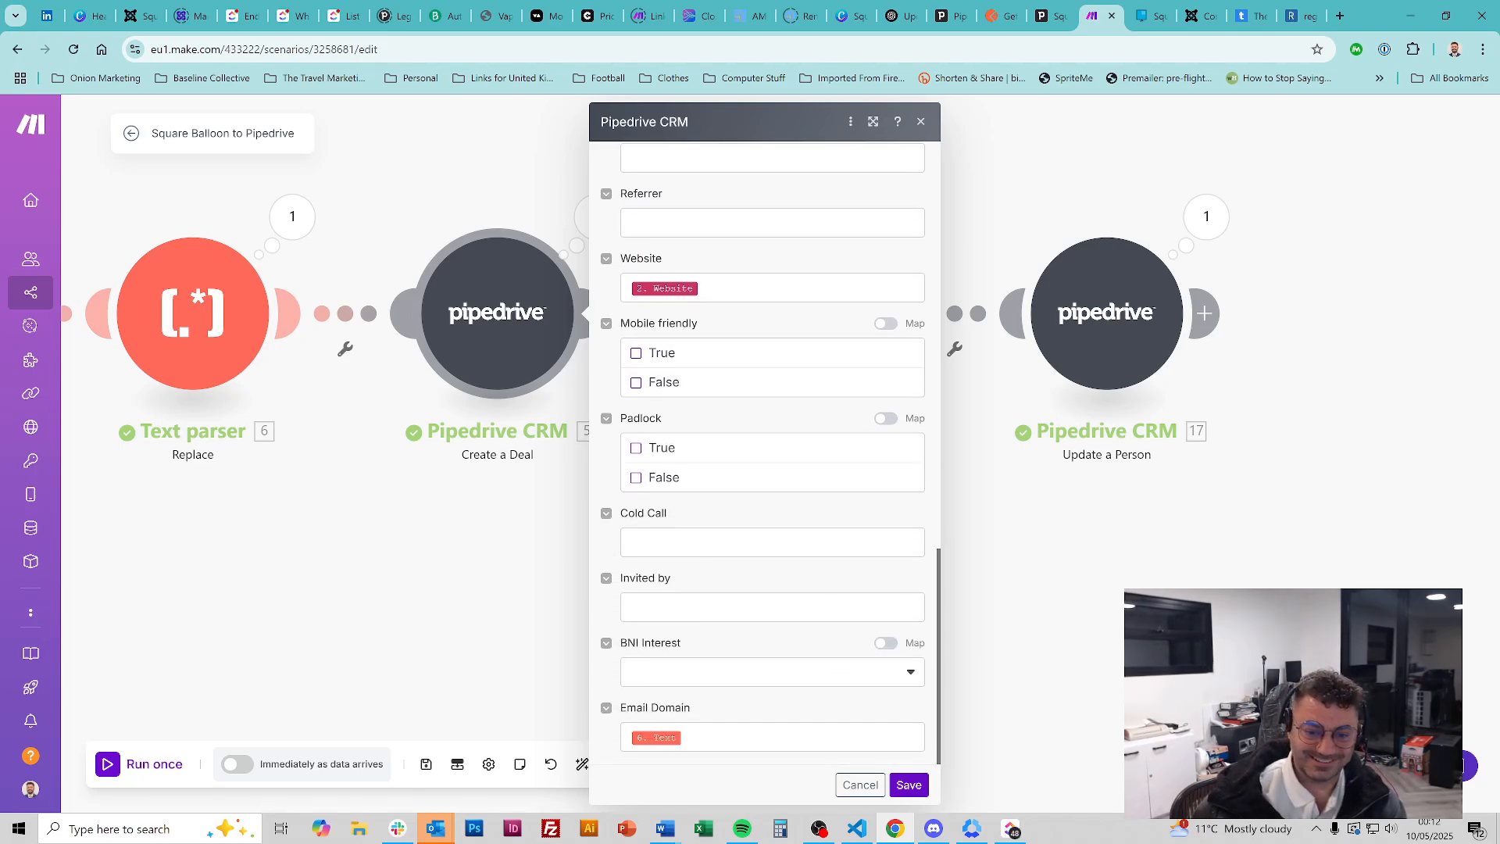
{"action": "scroll", "coordinate": [778, 408], "scroll_direction": "up", "scroll_amount": 15}
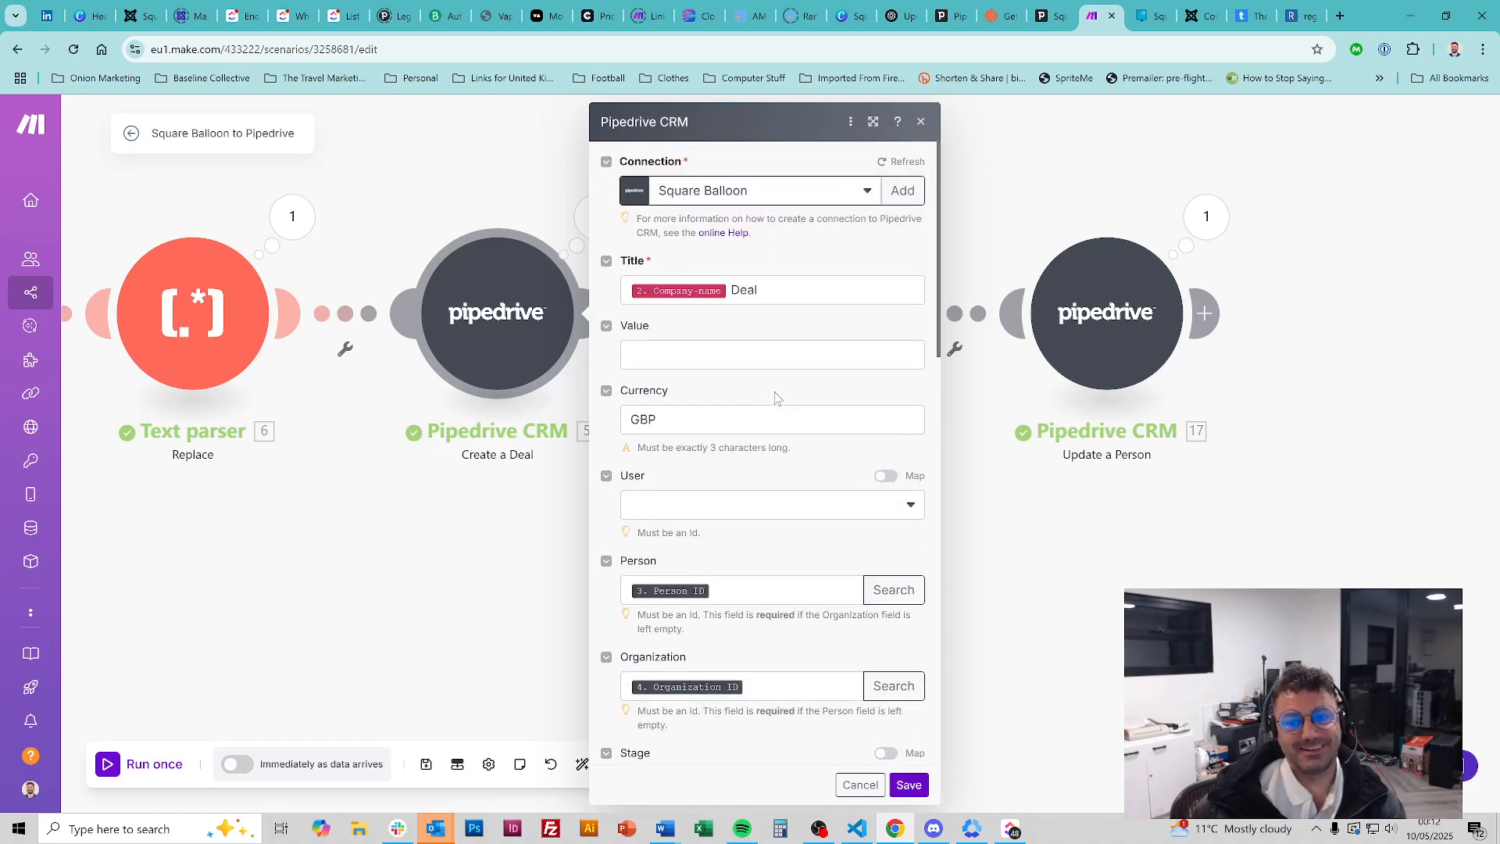
{"action": "left_click", "coordinate": [909, 785]}
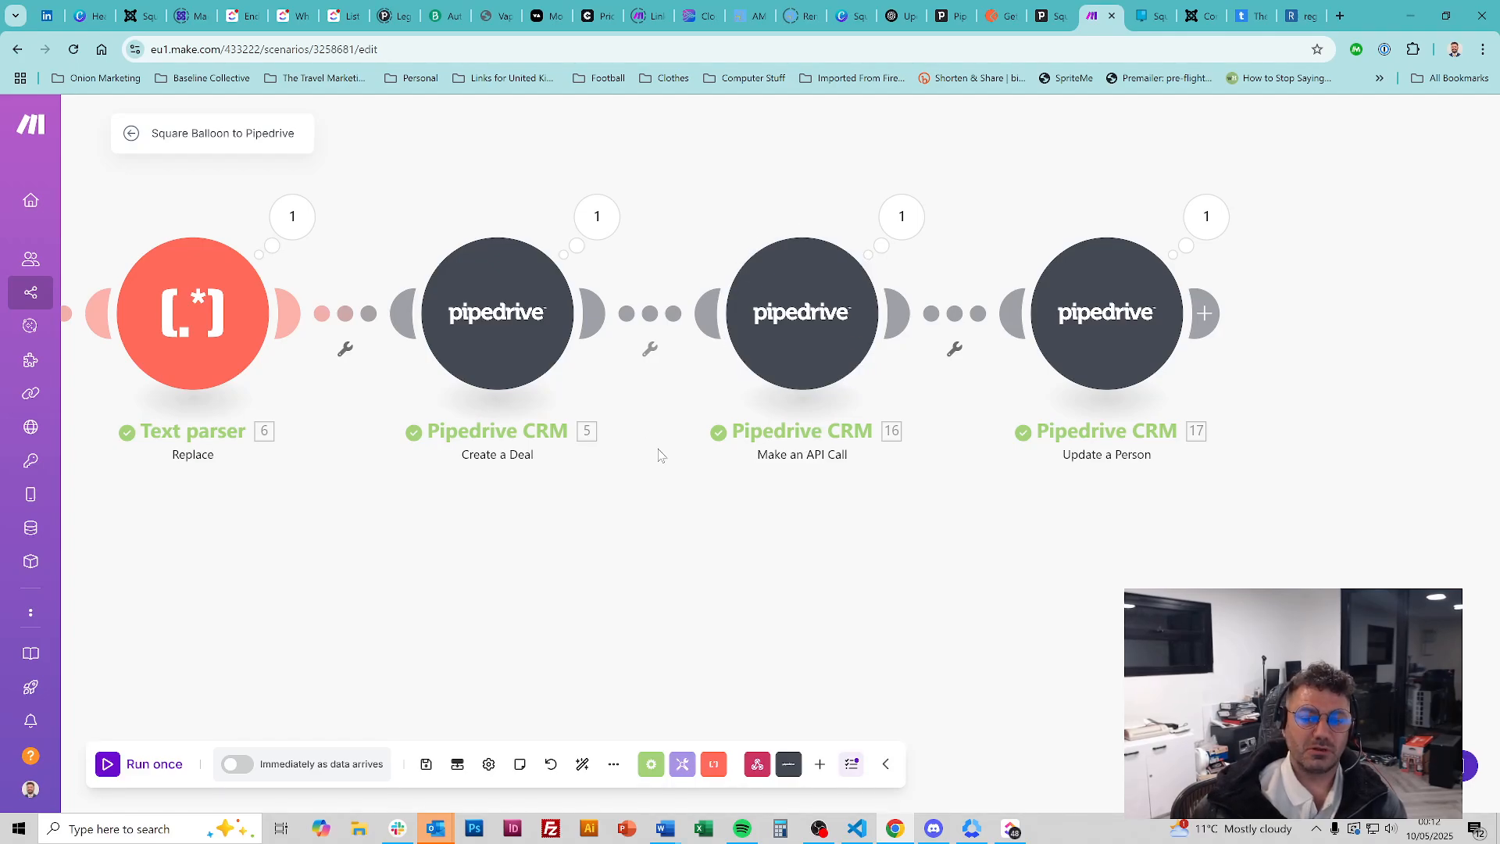
Add a Pipedrive CRM module after Update a Person and browse its available modules
{"action": "left_click", "coordinate": [1203, 313]}
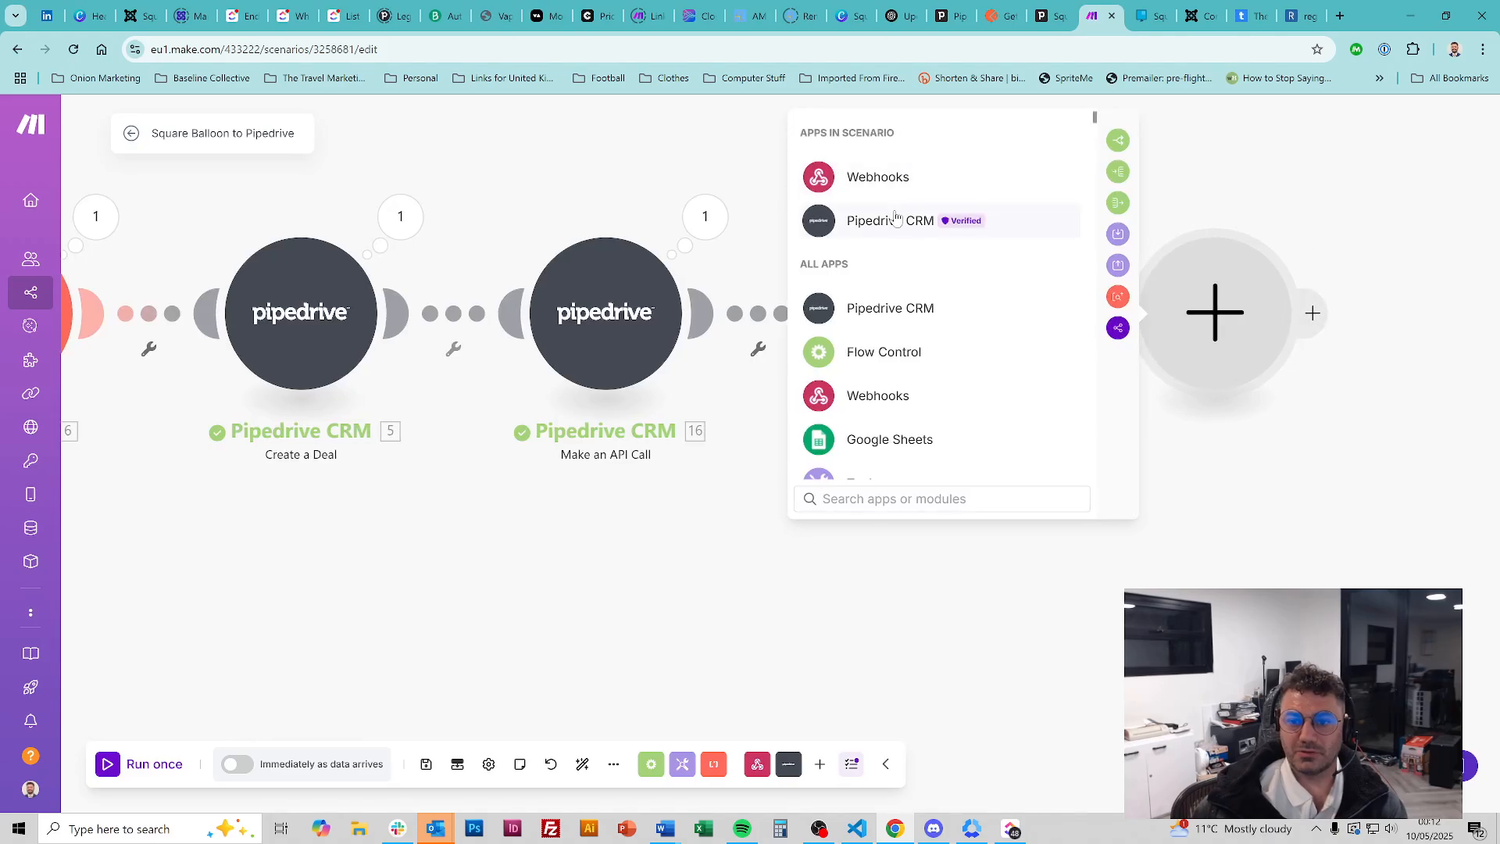
{"action": "left_click", "coordinate": [896, 219]}
{"action": "scroll", "coordinate": [935, 295], "scroll_direction": "down", "scroll_amount": 10}
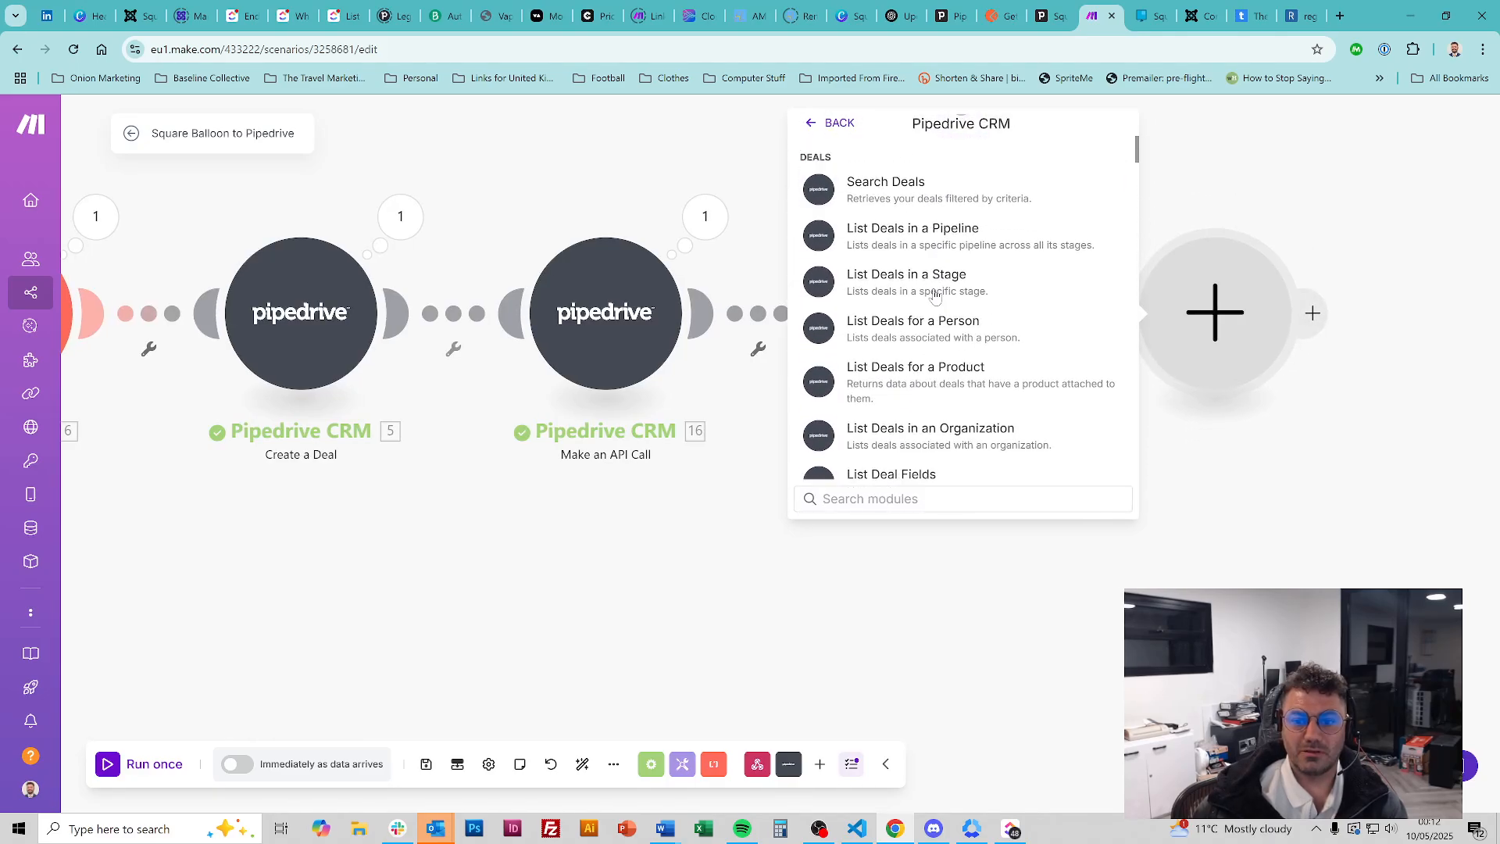
{"action": "scroll", "coordinate": [934, 294], "scroll_direction": "down", "scroll_amount": 1}
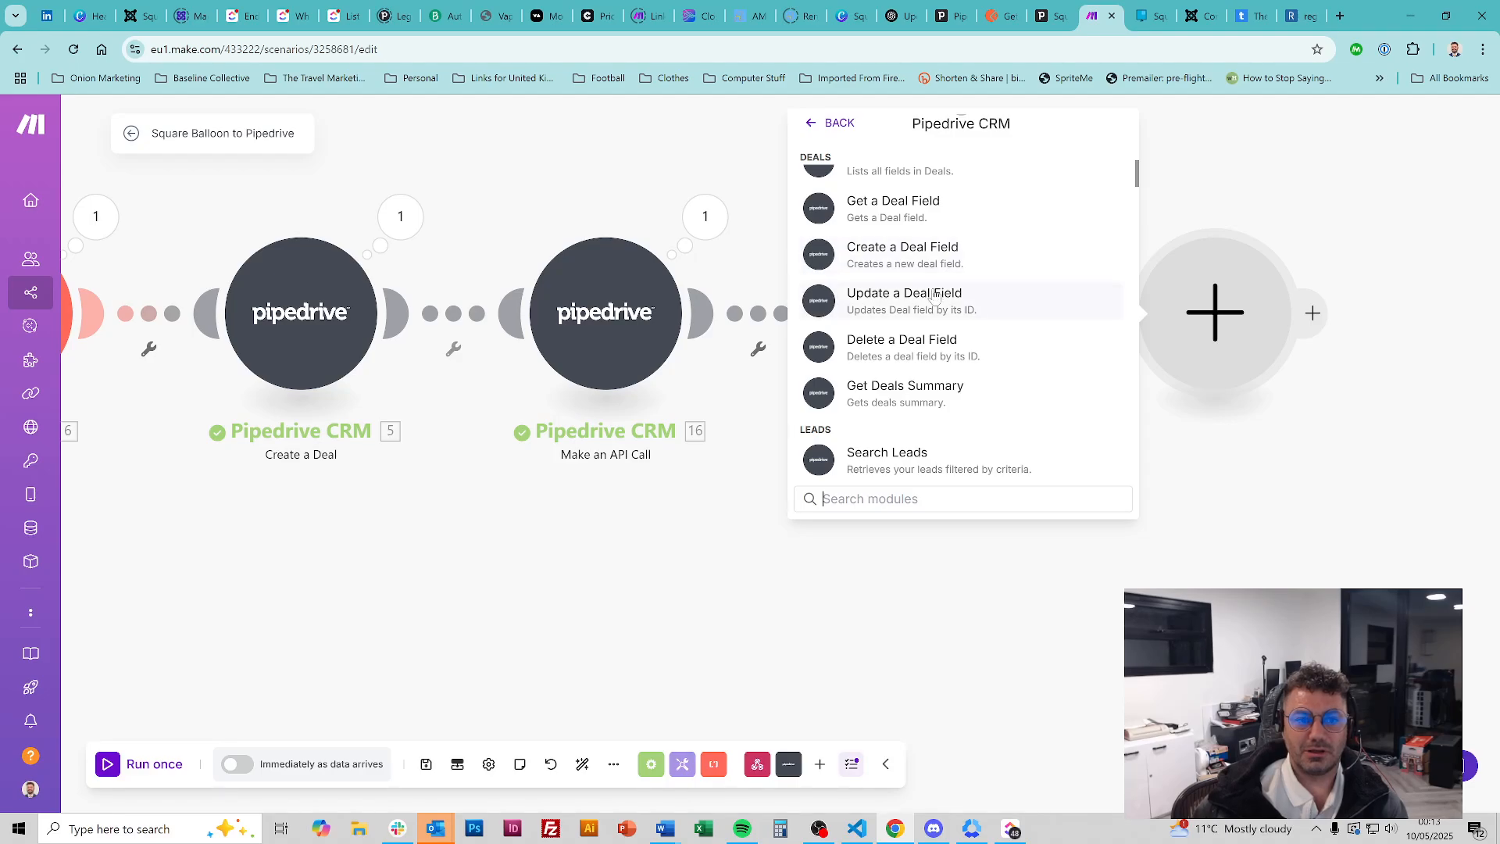
{"action": "scroll", "coordinate": [934, 294], "scroll_direction": "down", "scroll_amount": 10}
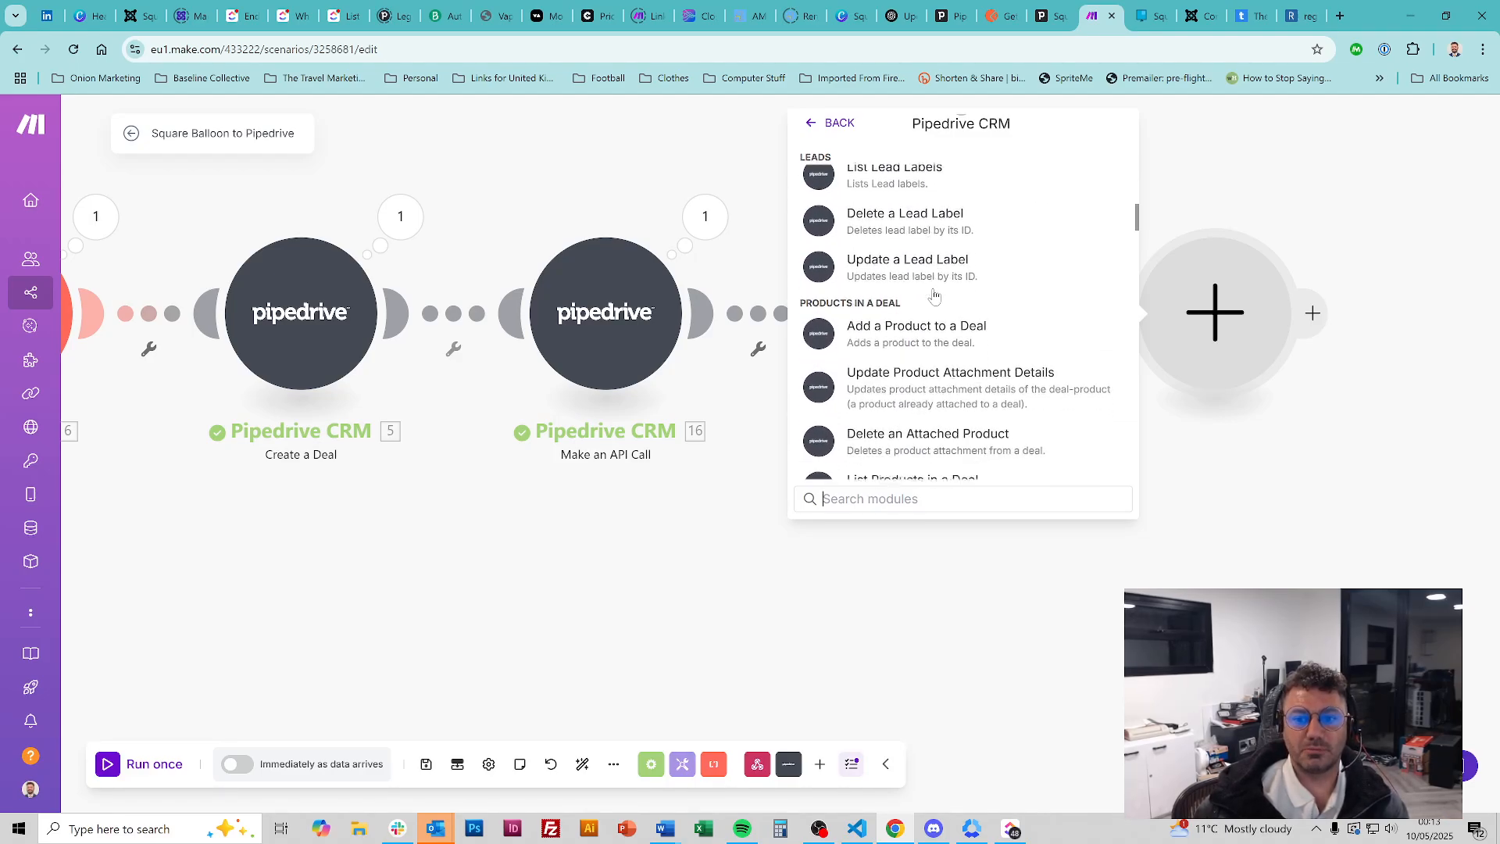
{"action": "scroll", "coordinate": [934, 295], "scroll_direction": "down", "scroll_amount": 10}
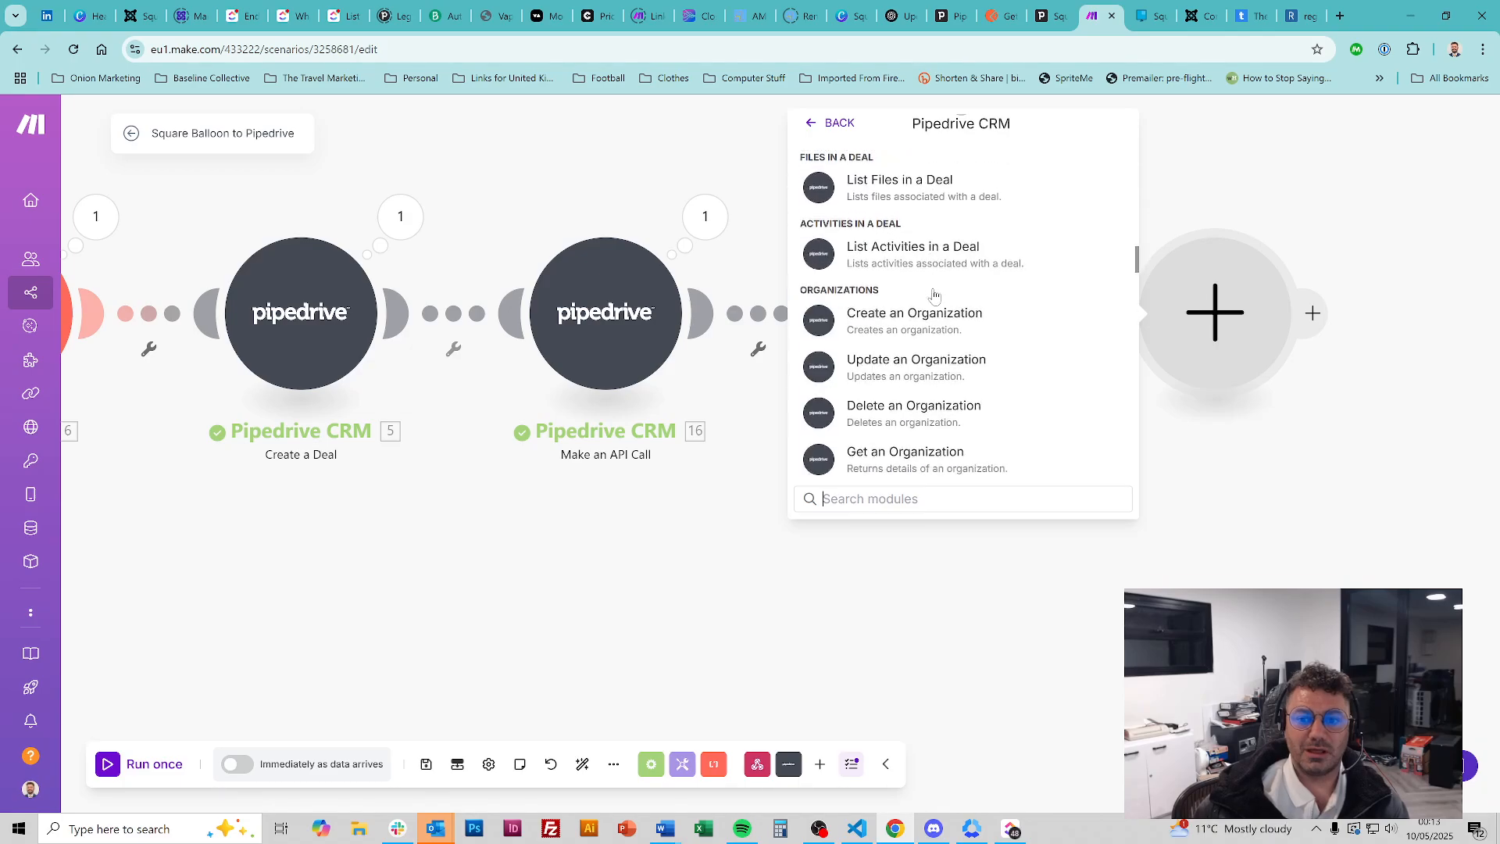
{"action": "scroll", "coordinate": [934, 295], "scroll_direction": "down", "scroll_amount": 10}
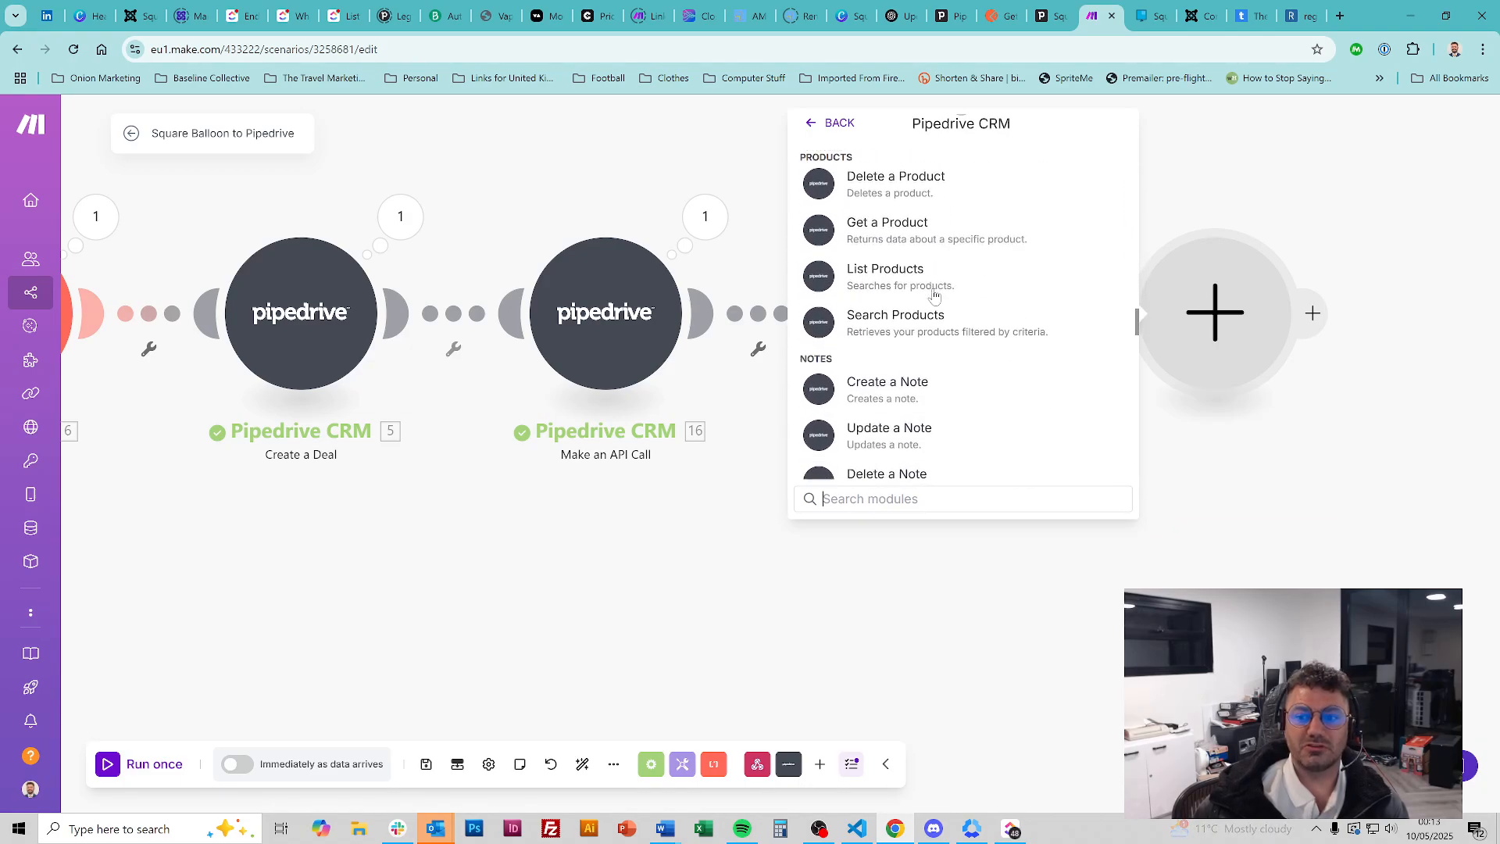
{"action": "scroll", "coordinate": [934, 294], "scroll_direction": "down", "scroll_amount": 10}
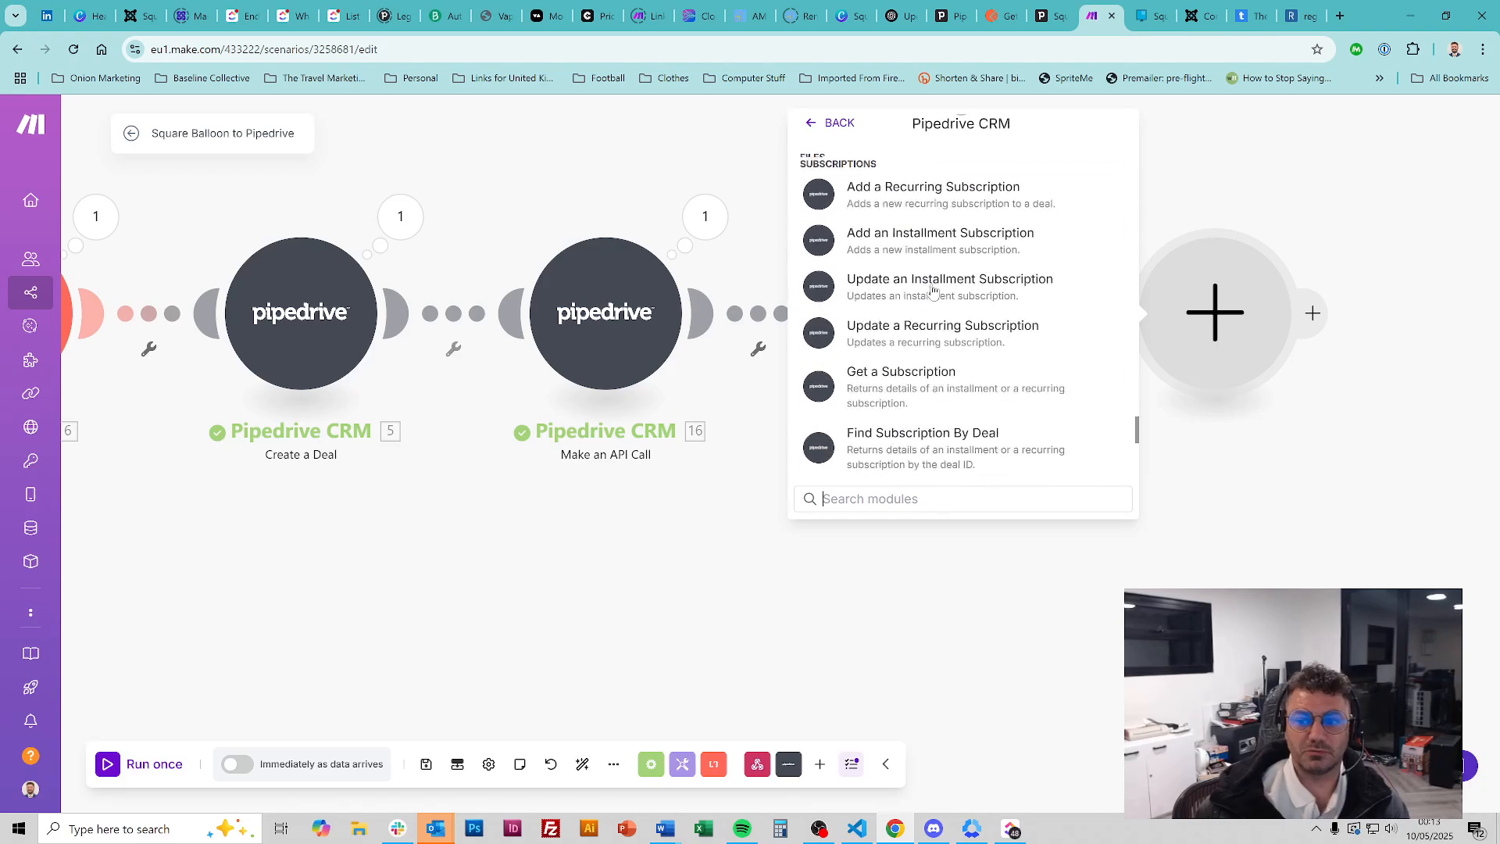
{"action": "scroll", "coordinate": [934, 293], "scroll_direction": "up", "scroll_amount": 10}
{"action": "left_click", "coordinate": [1049, 7]}
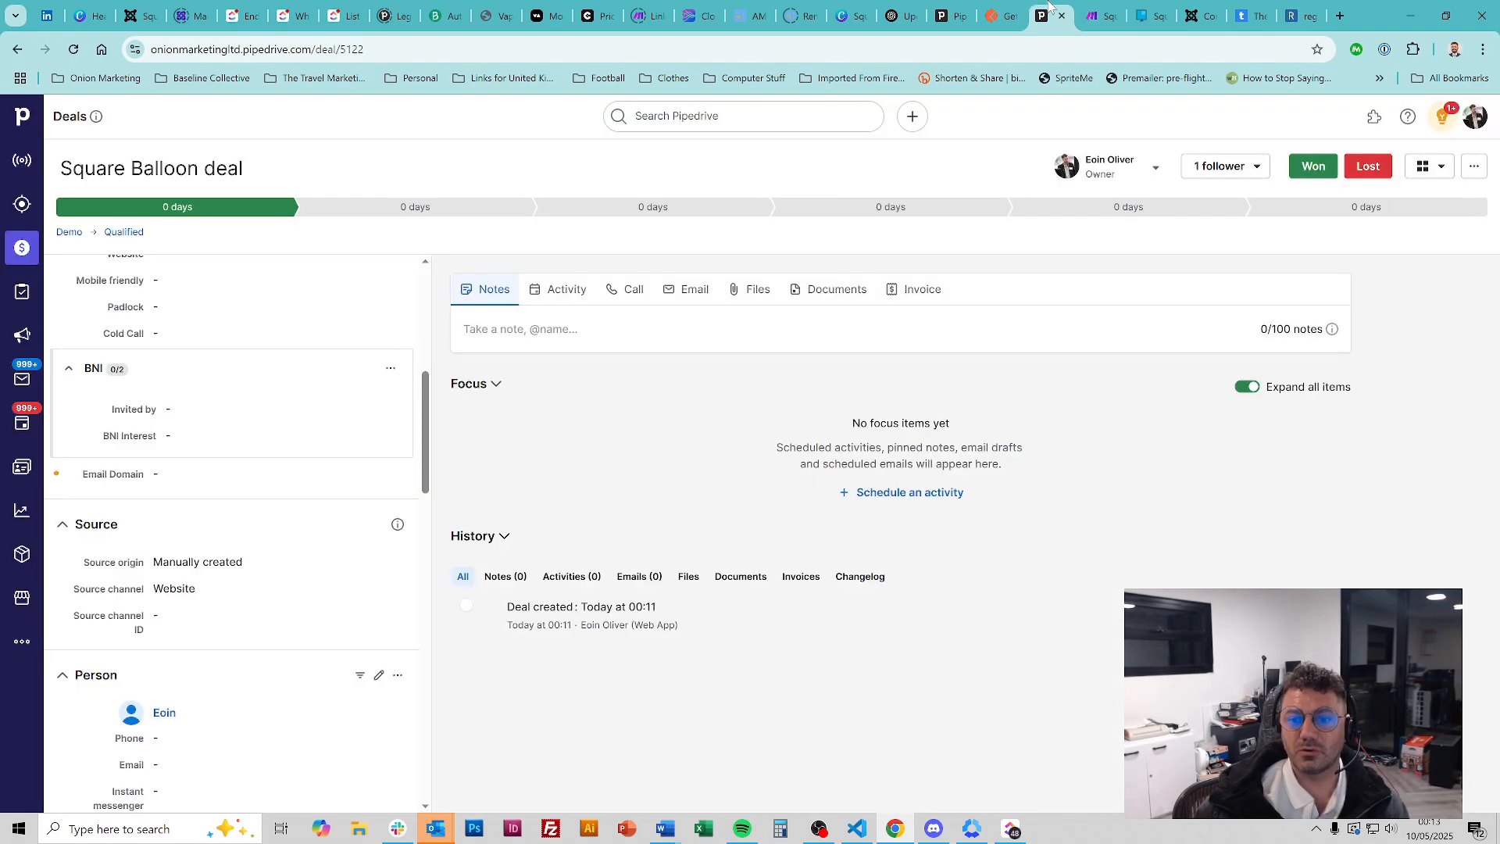
Open the Deals > Get all deals endpoint in the Pipedrive API docs
{"action": "left_click", "coordinate": [941, 8]}
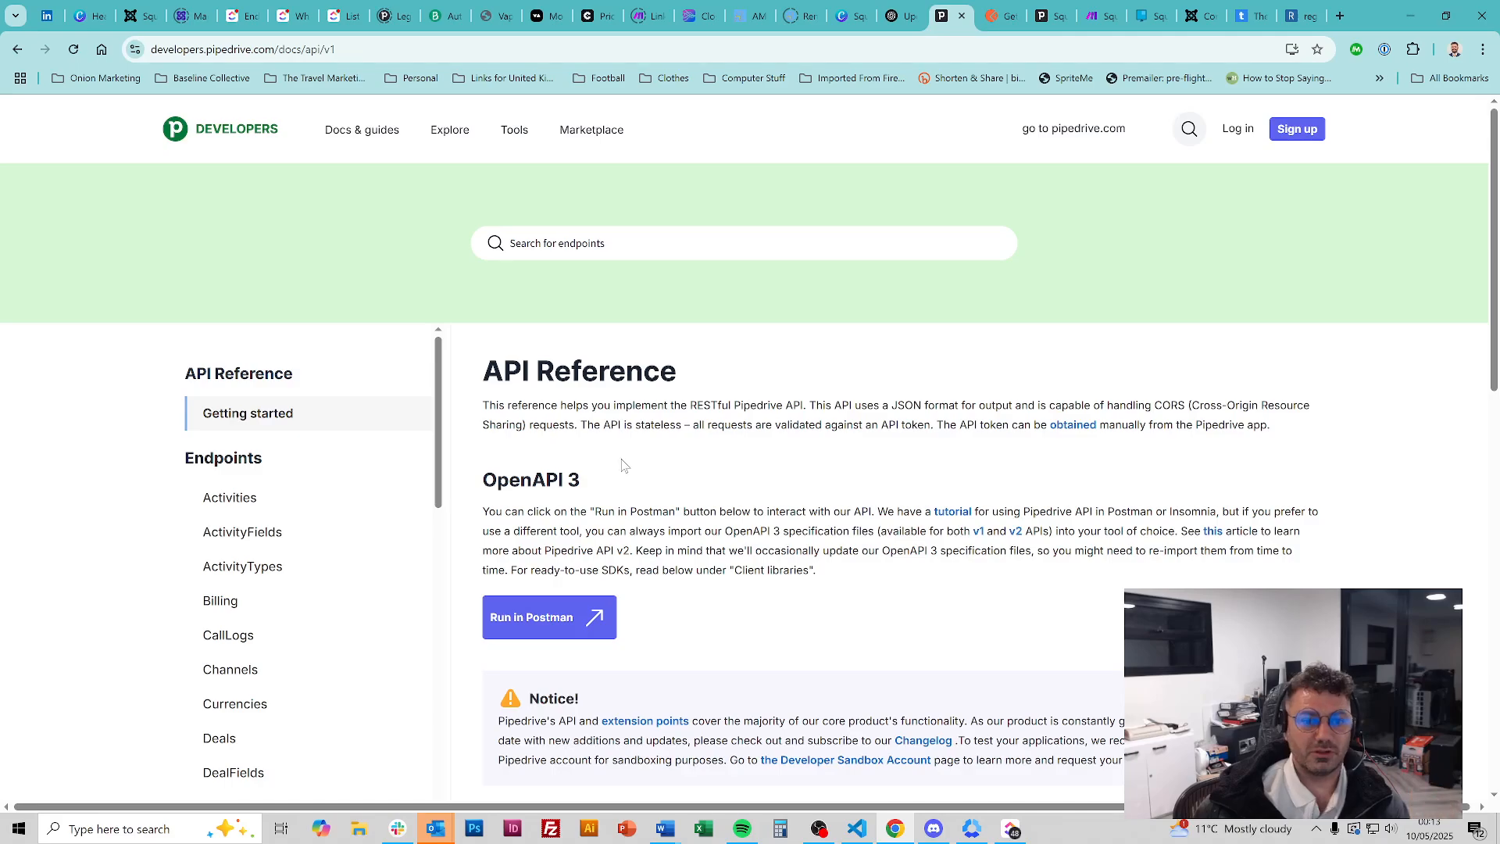
{"action": "scroll", "coordinate": [643, 460], "scroll_direction": "down", "scroll_amount": 3}
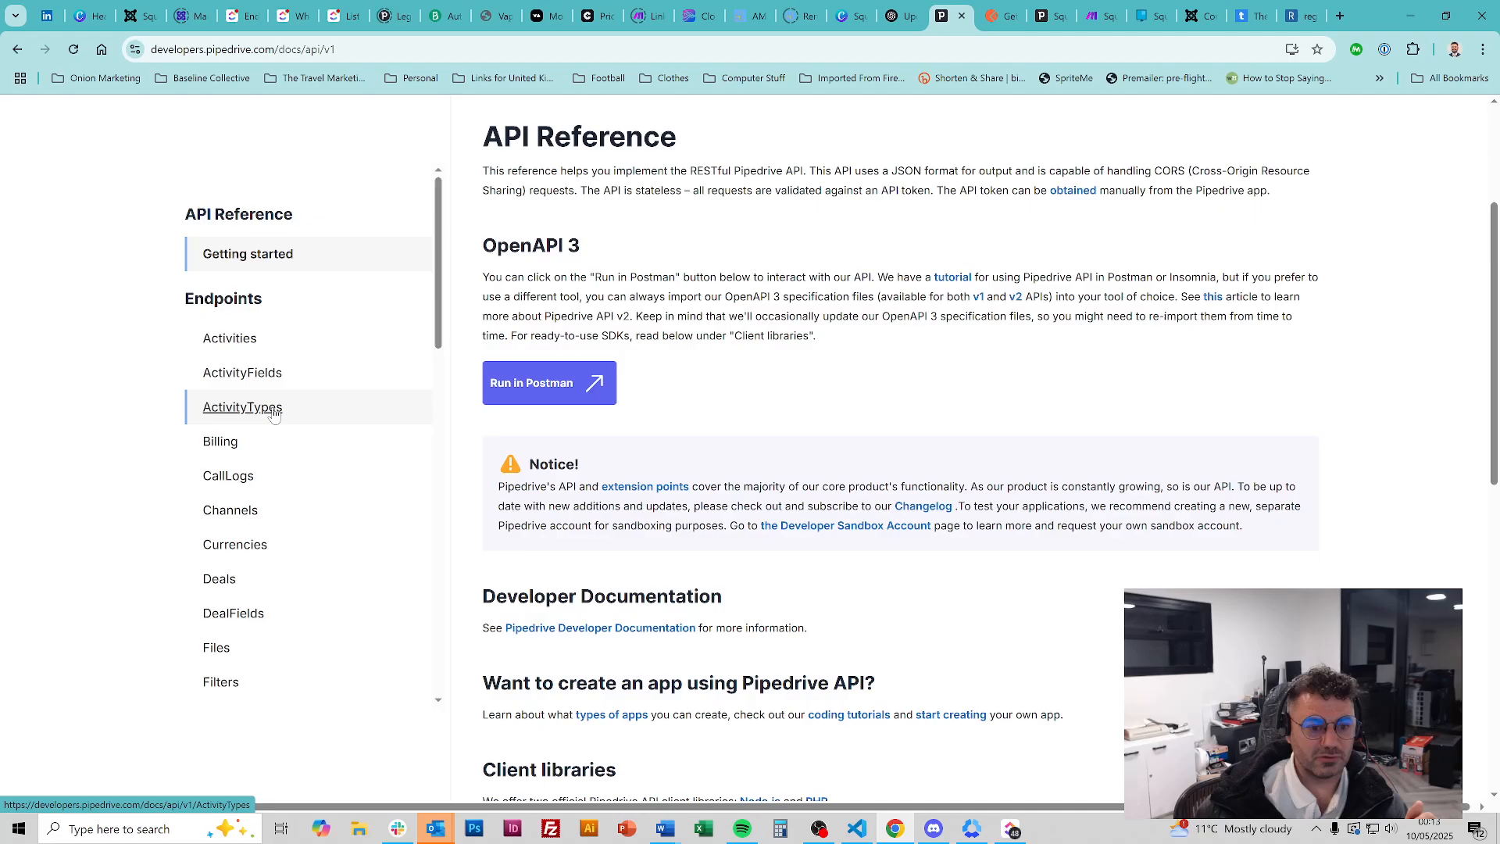
{"action": "left_click", "coordinate": [222, 580]}
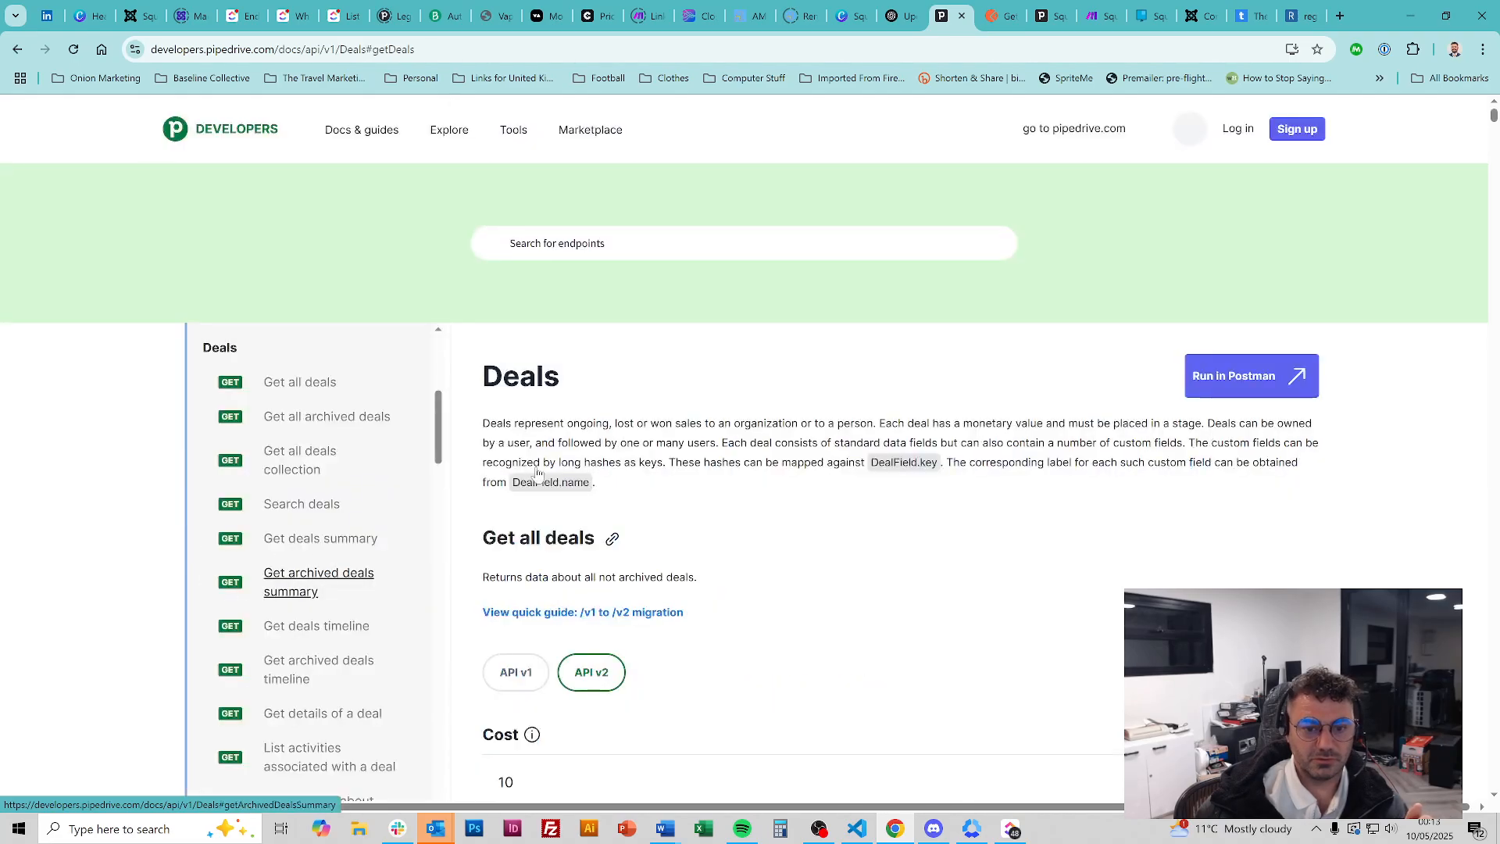
{"action": "scroll", "coordinate": [591, 365], "scroll_direction": "down", "scroll_amount": 3}
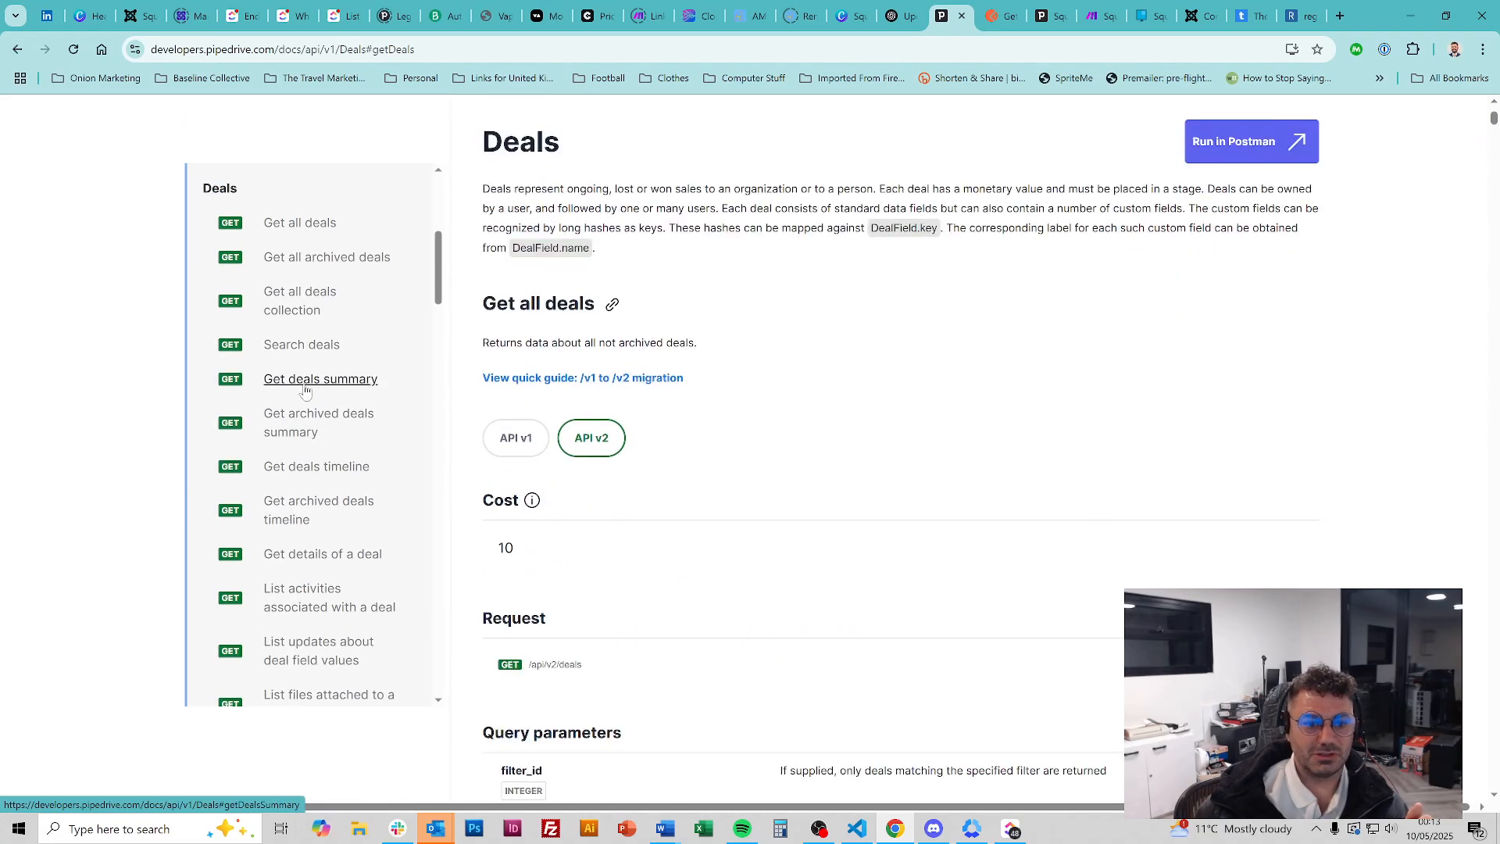
{"action": "left_click", "coordinate": [300, 228]}
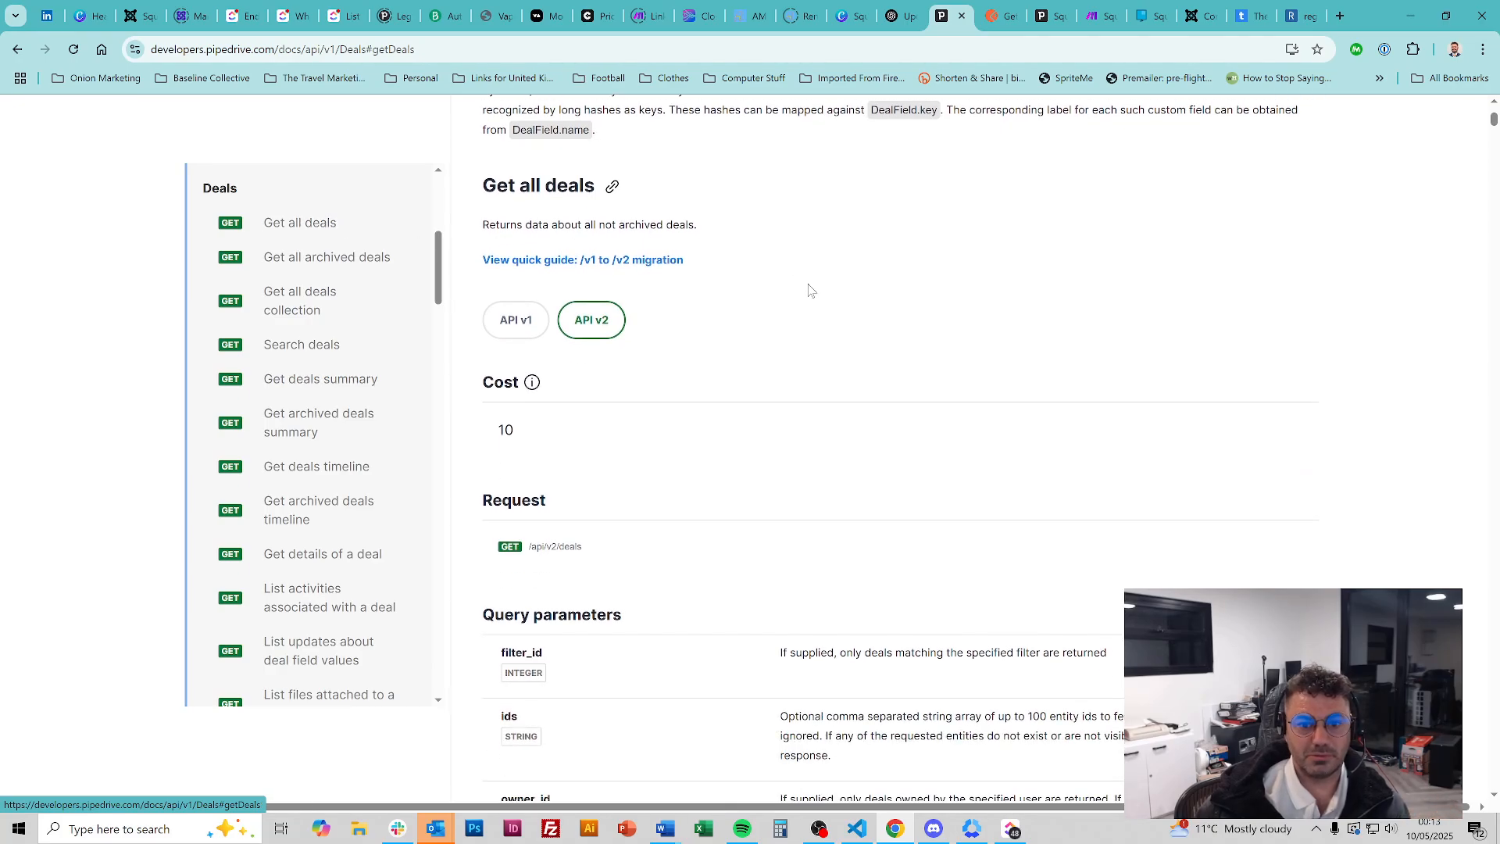
Review the Get all deals parameters, then return to the API Reference v1 page
{"action": "scroll", "coordinate": [820, 442], "scroll_direction": "down", "scroll_amount": 10}
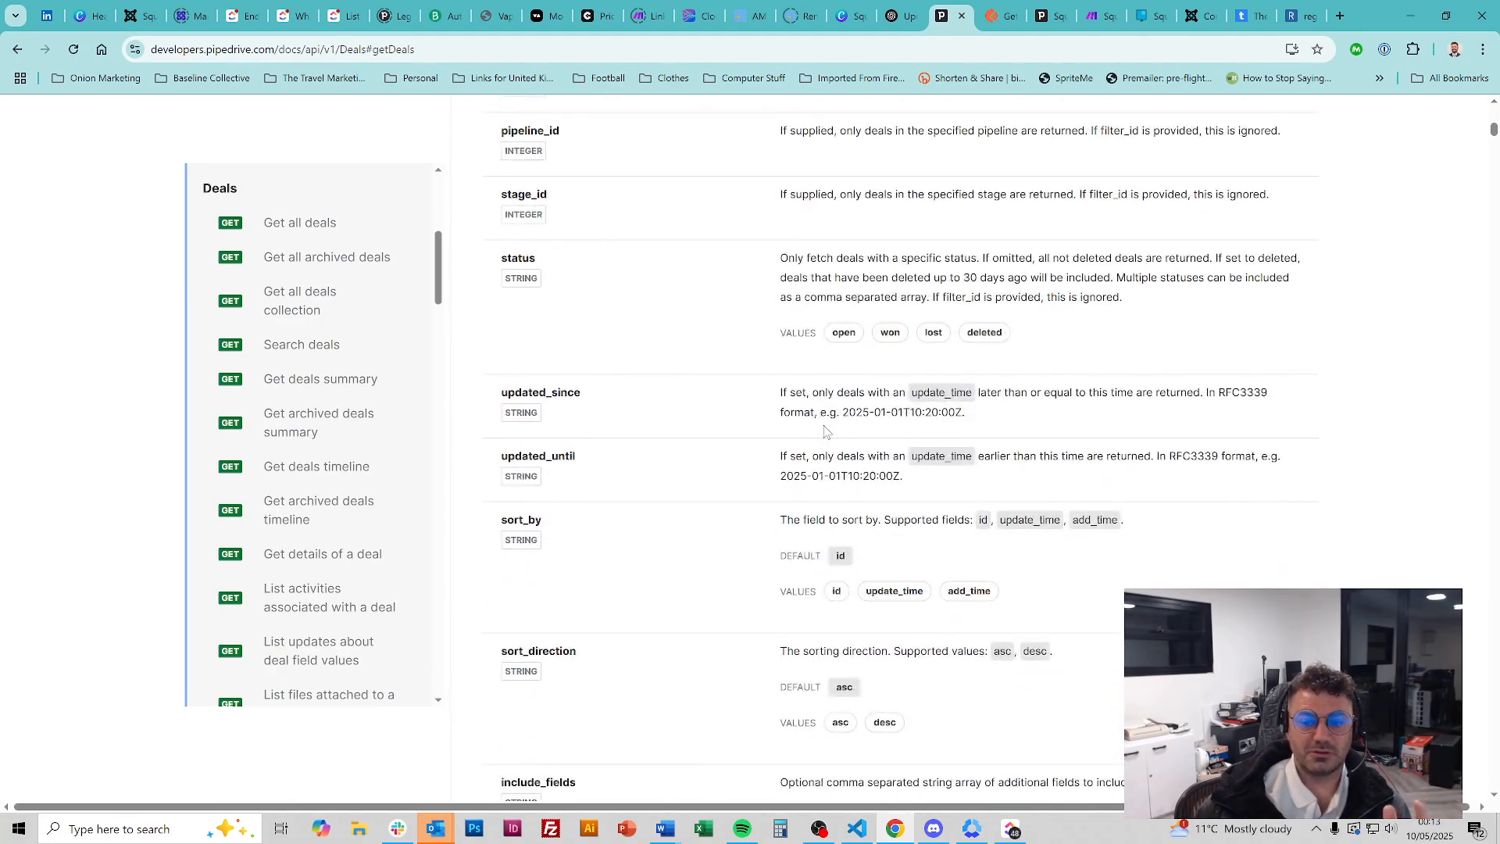
{"action": "scroll", "coordinate": [824, 432], "scroll_direction": "up", "scroll_amount": 10}
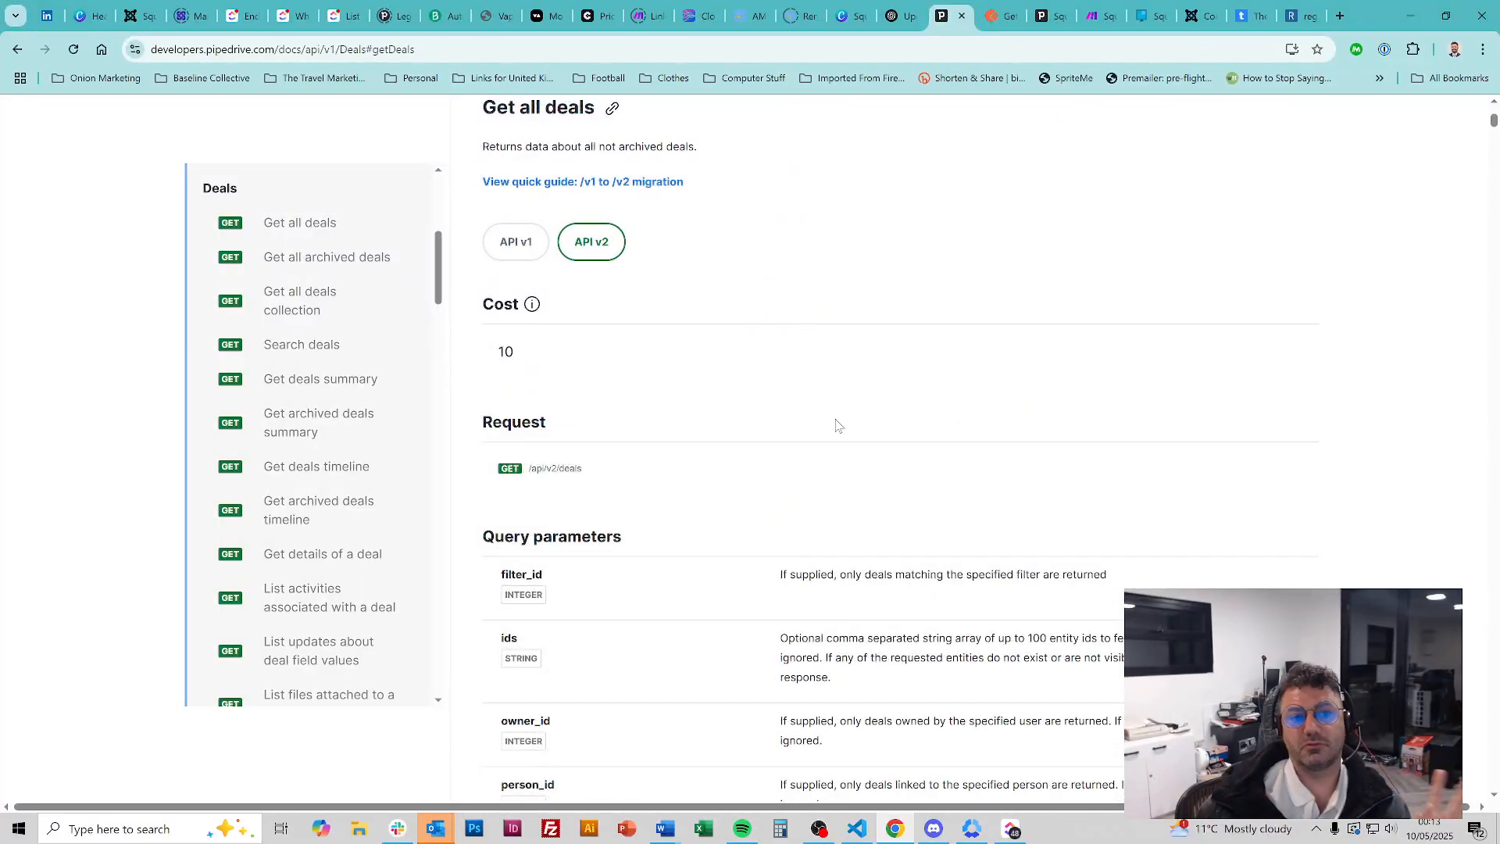
{"action": "scroll", "coordinate": [812, 352], "scroll_direction": "up", "scroll_amount": 3}
{"action": "key", "text": "alt+Left"}
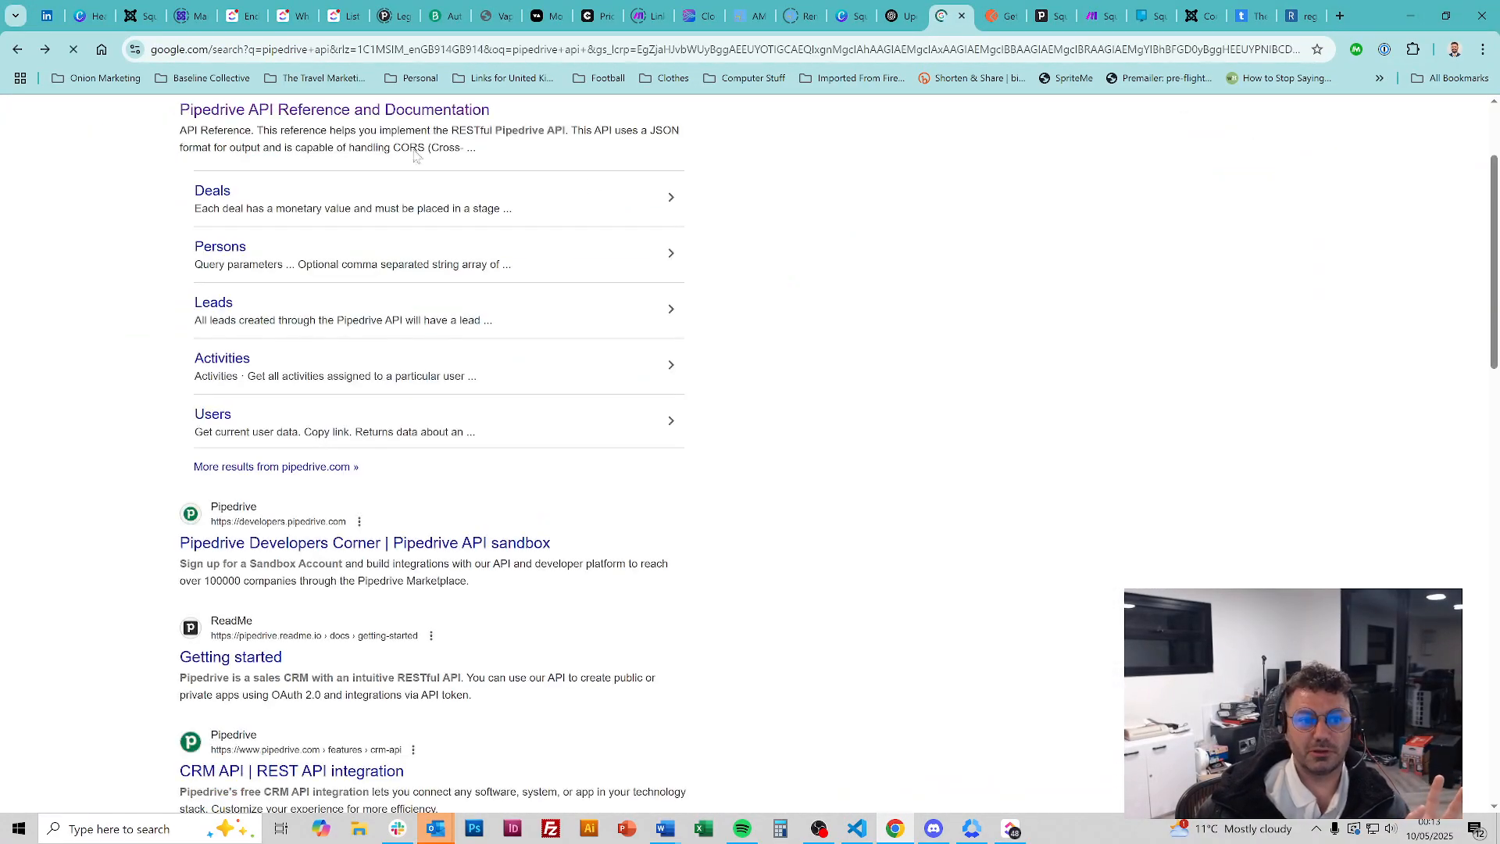
{"action": "left_click", "coordinate": [46, 52]}
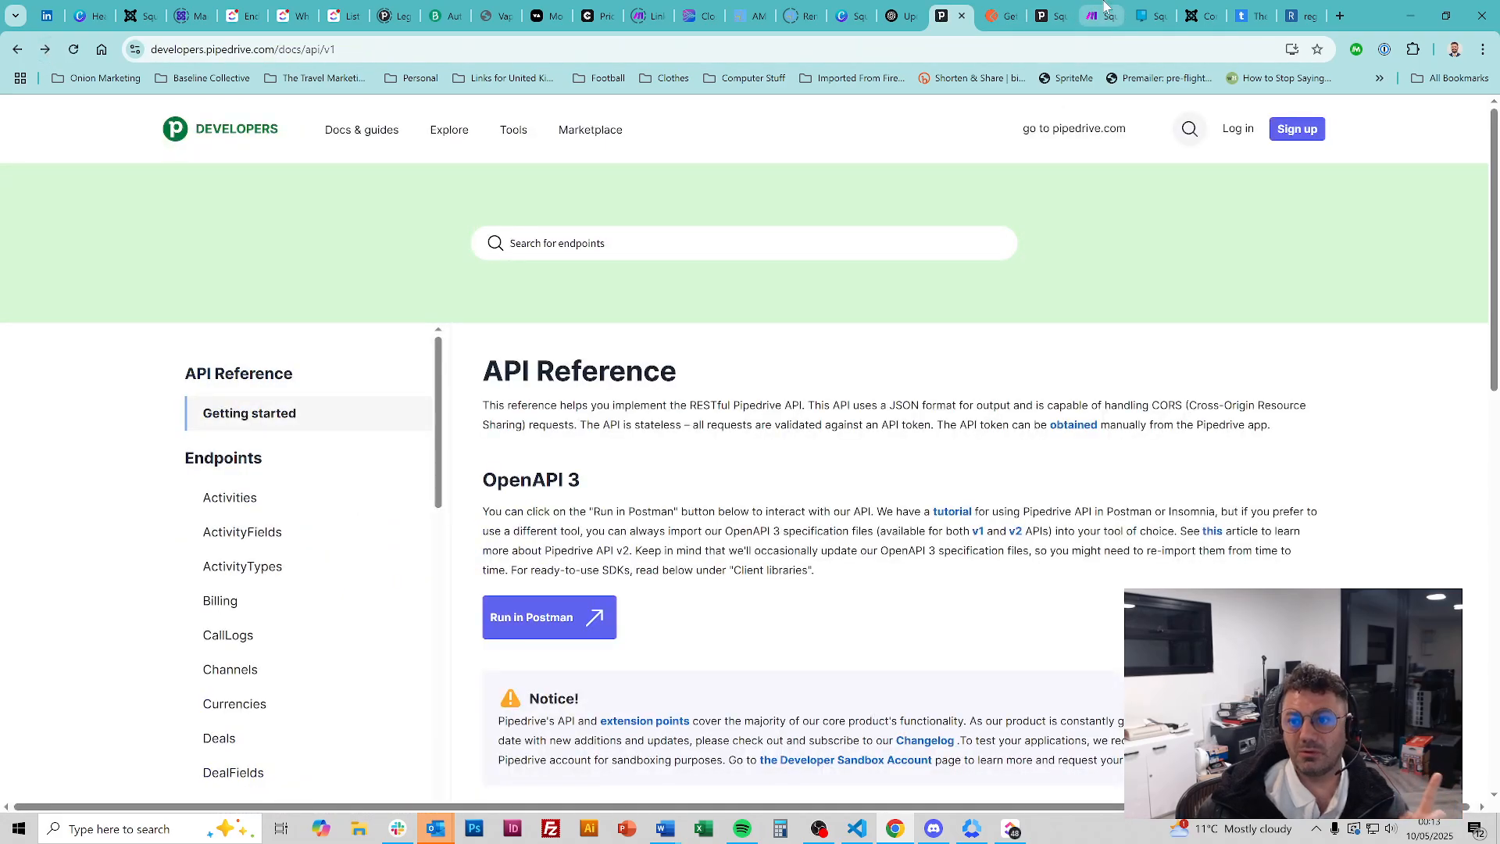
{"action": "left_click", "coordinate": [1103, 9]}
Discard the empty new Pipedrive module so Update a Person stays the last module
{"action": "left_click", "coordinate": [851, 589]}
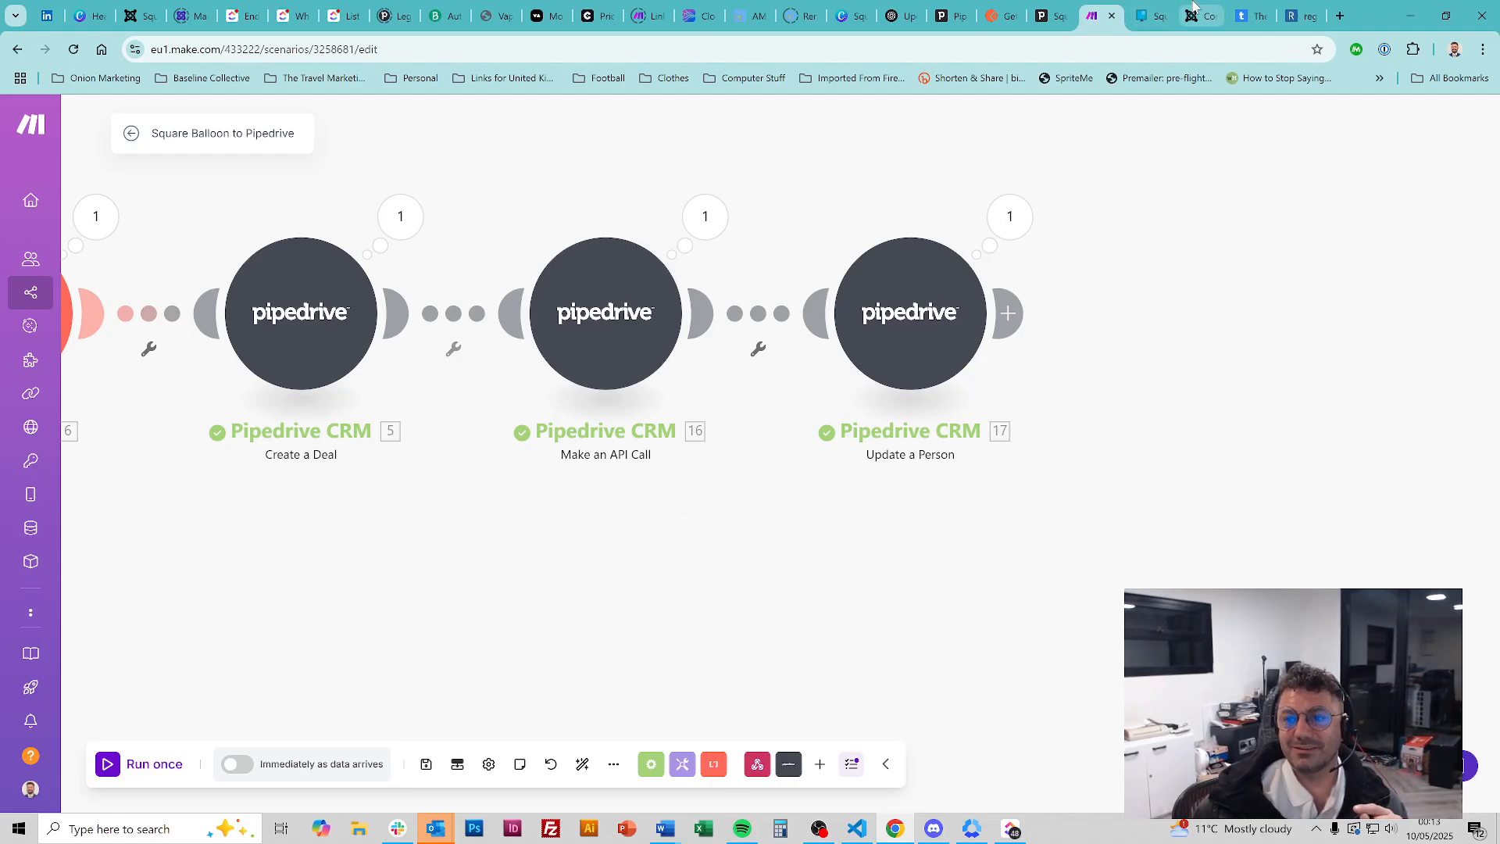
{"action": "left_click", "coordinate": [1051, 9]}
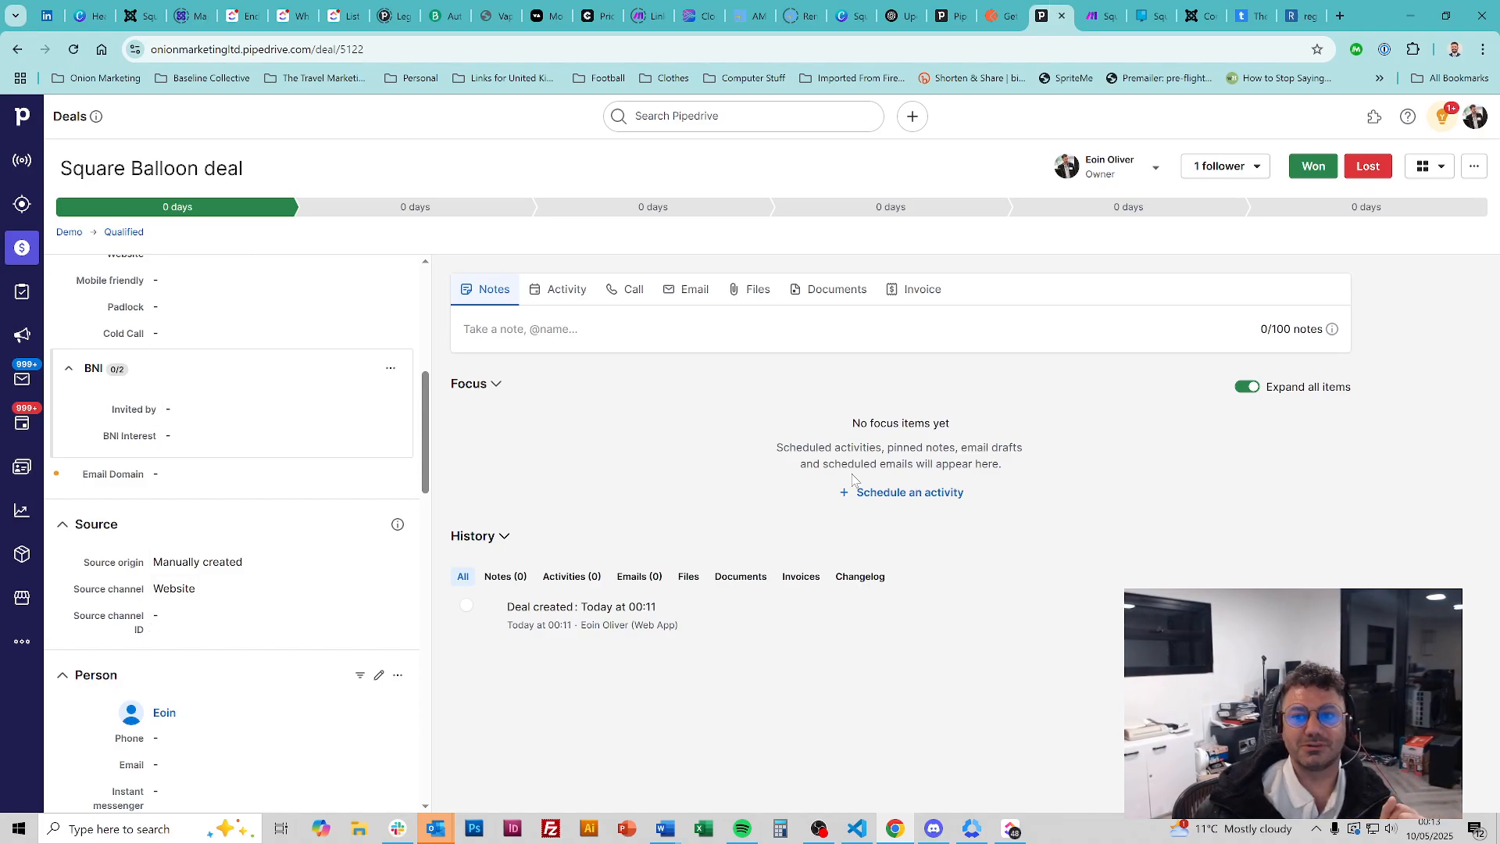
{"action": "left_click", "coordinate": [1098, 8]}
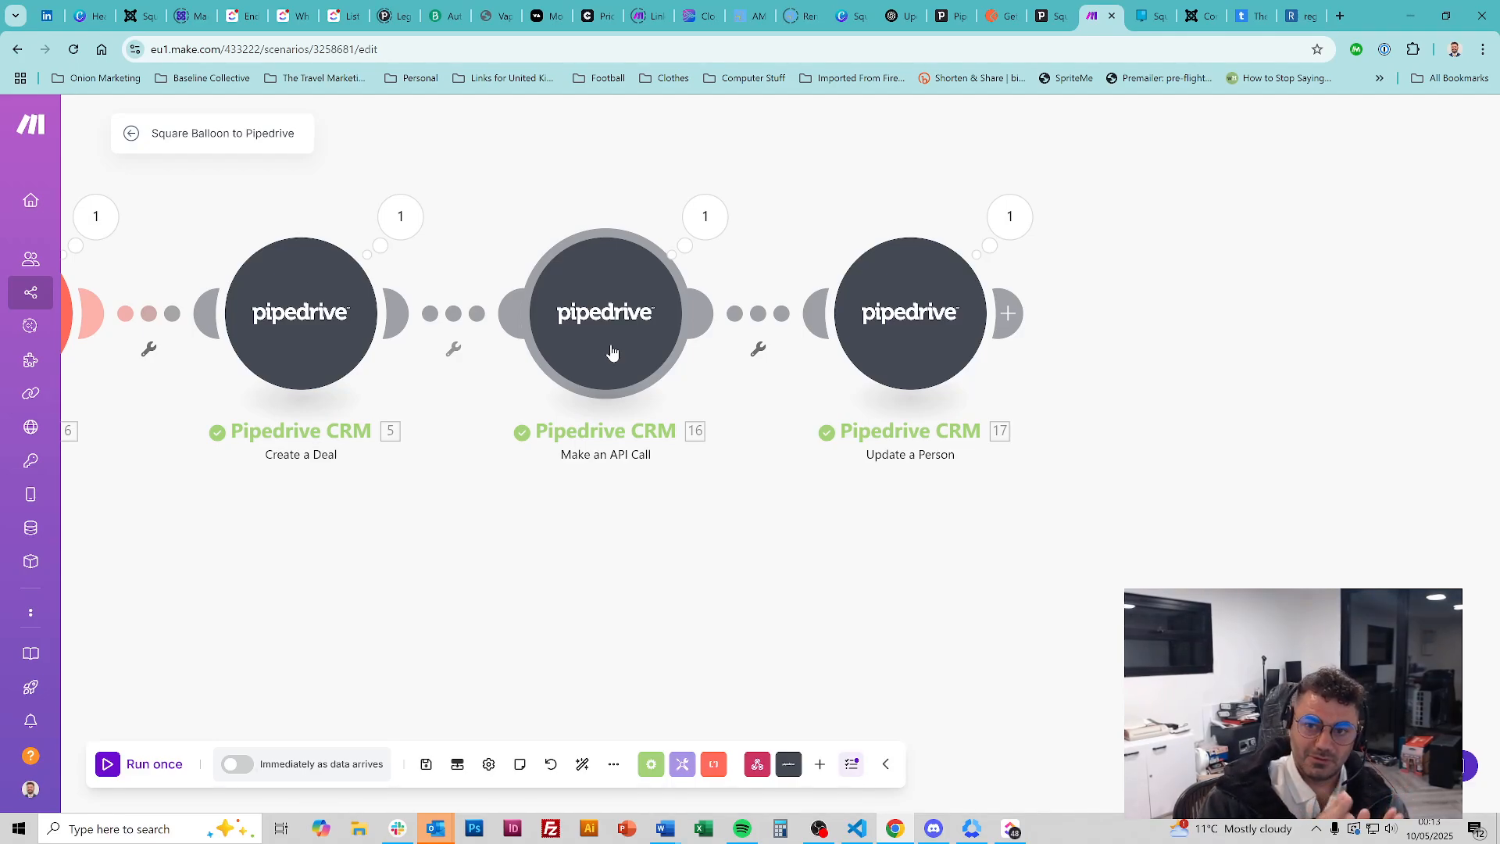
{"action": "left_click", "coordinate": [949, 15]}
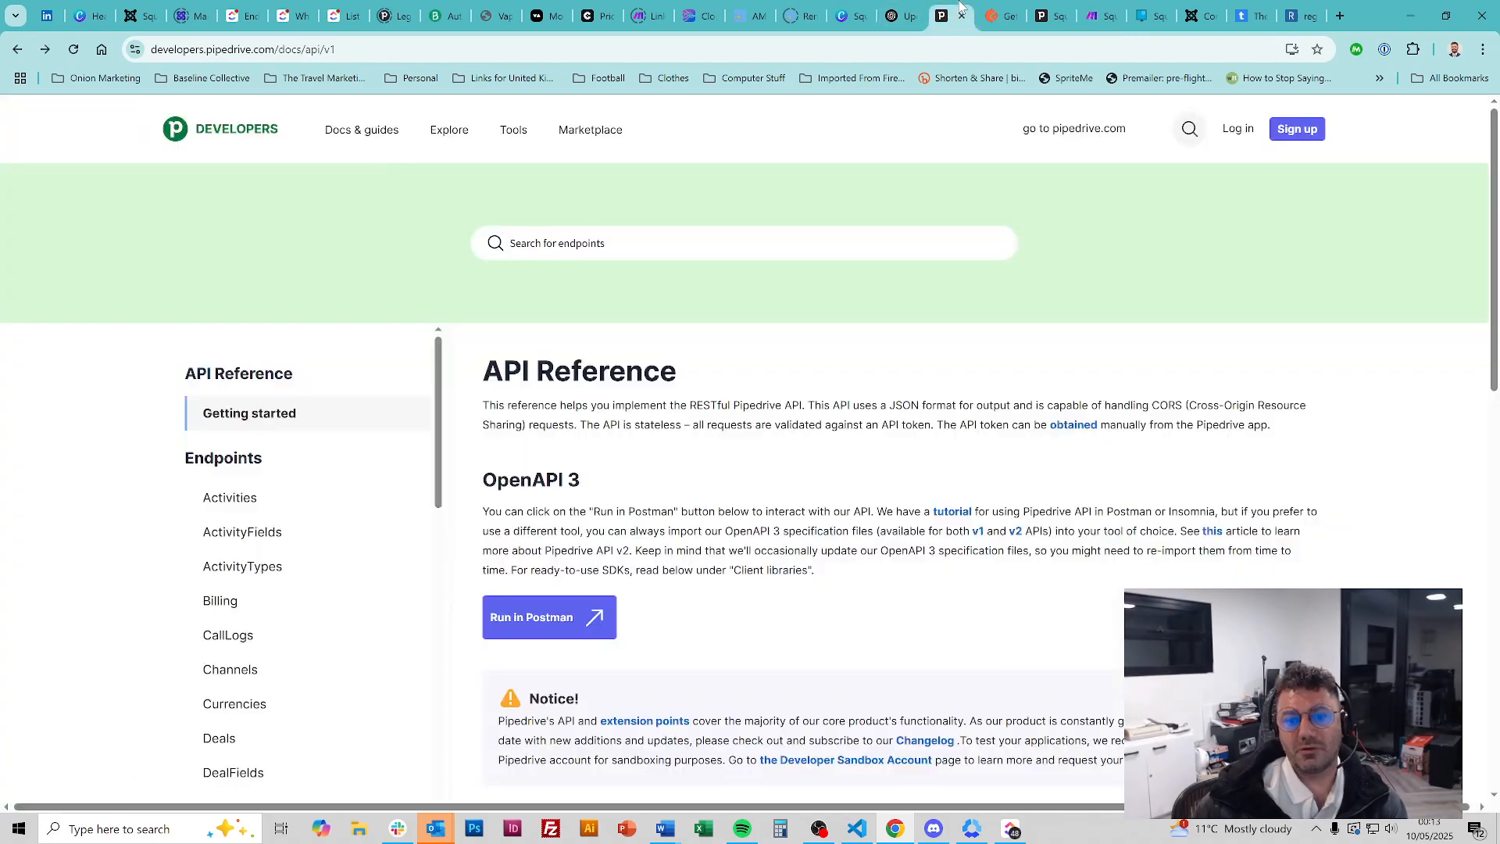
From the Deals docs, use Run in Postman and choose Fork Collection for Pipedrive API v1
{"action": "scroll", "coordinate": [219, 500], "scroll_direction": "down", "scroll_amount": 3}
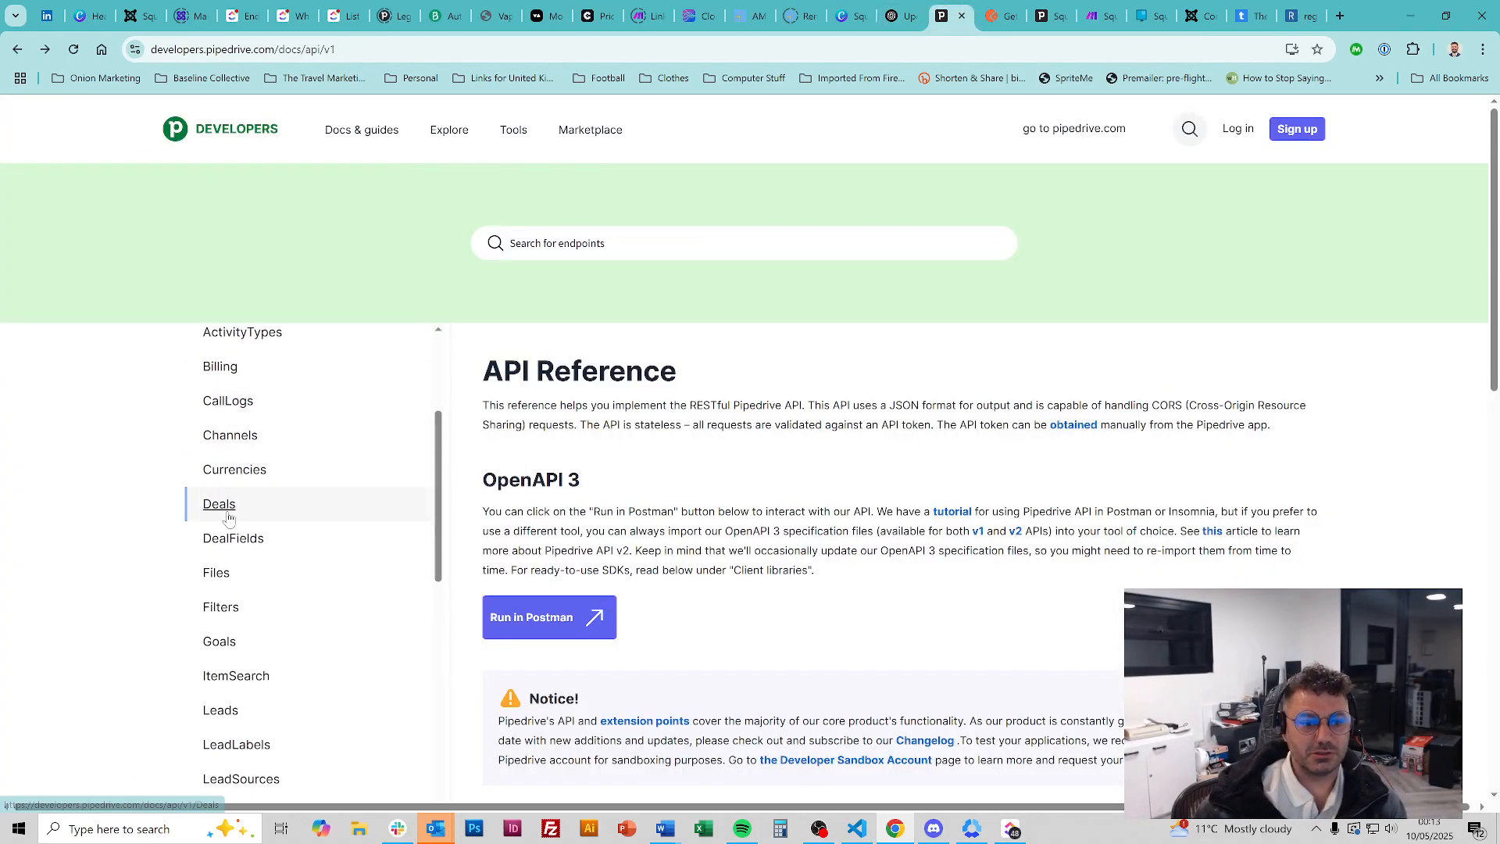
{"action": "left_click", "coordinate": [219, 502]}
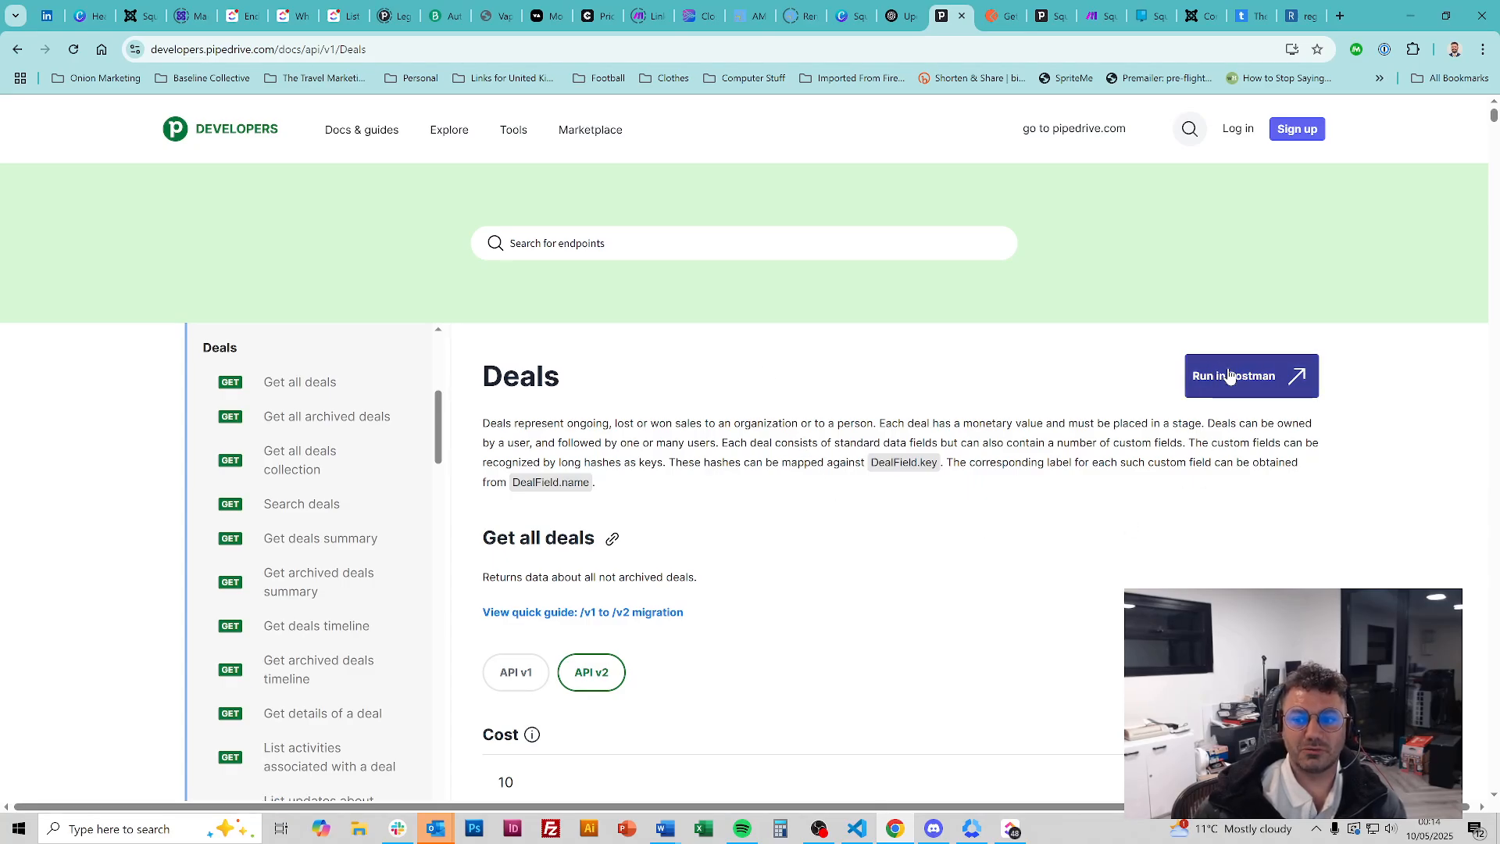
{"action": "key", "text": "ctrl"}
{"action": "key", "text": "ctrl"}
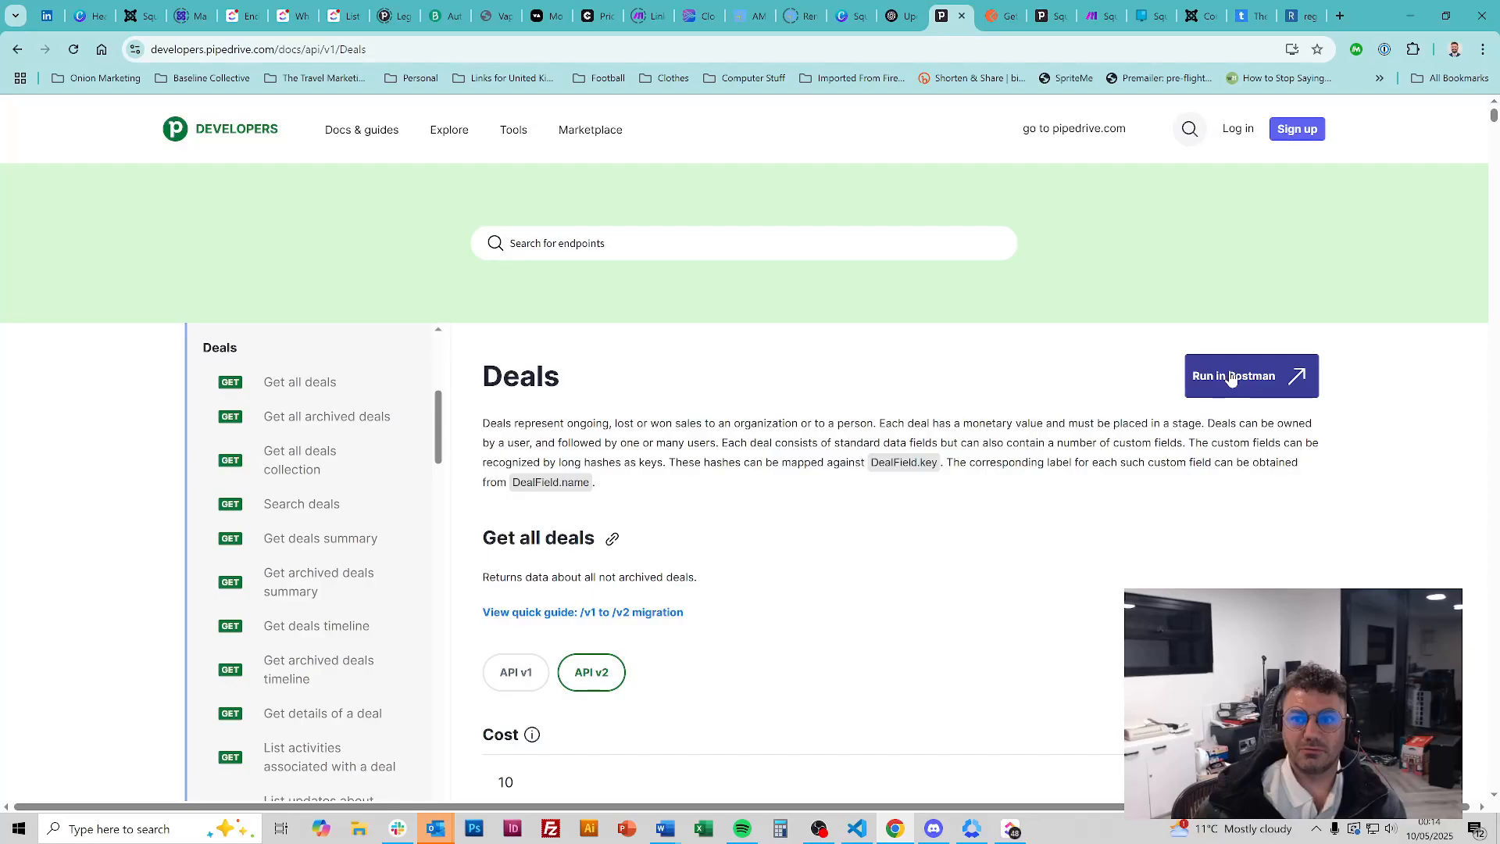
{"action": "left_click", "coordinate": [1231, 378]}
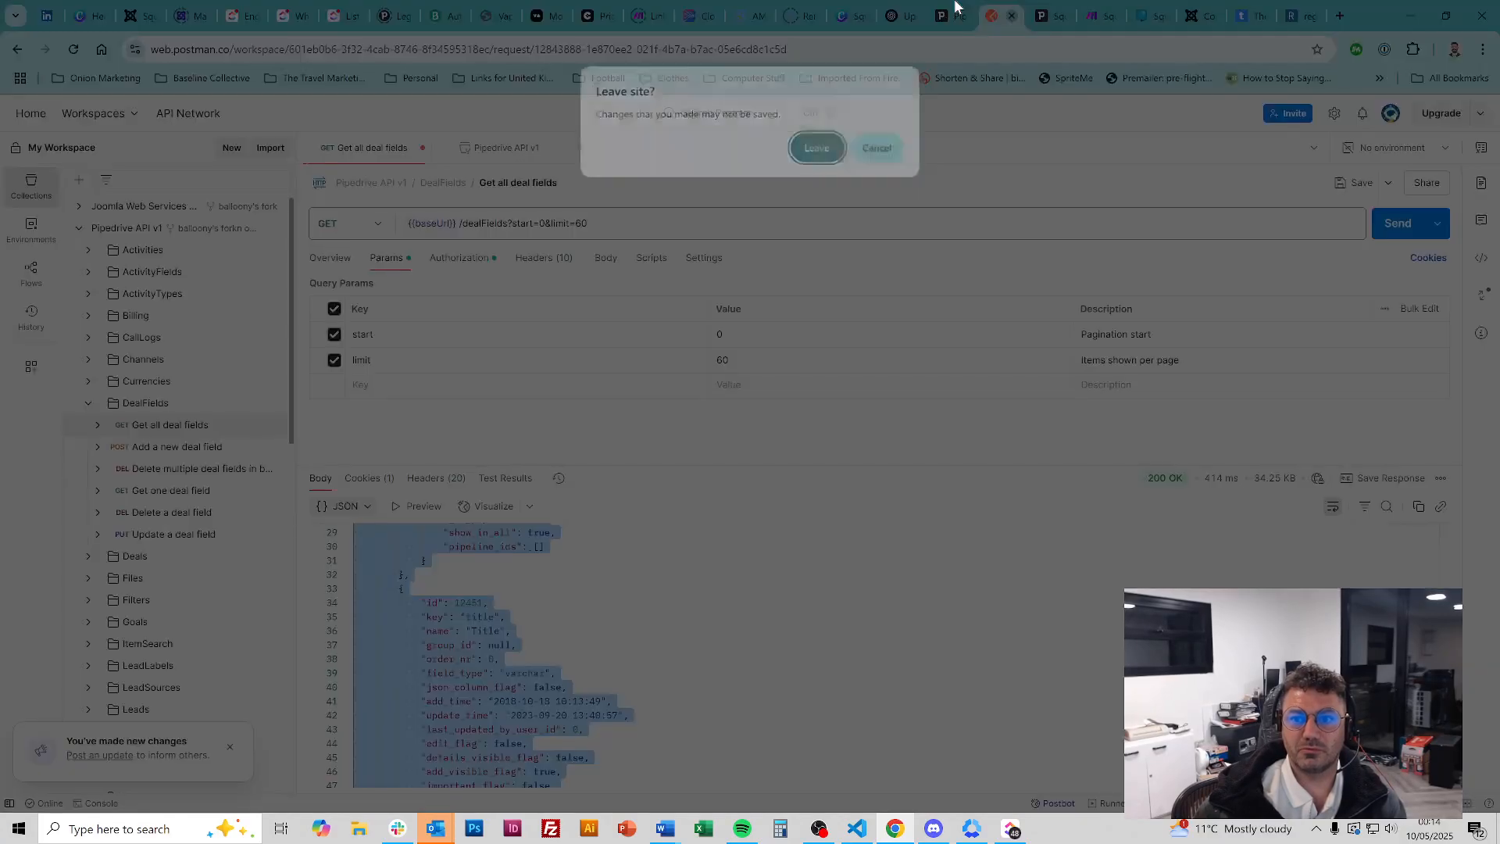
{"action": "left_click", "coordinate": [821, 150]}
{"action": "left_click", "coordinate": [983, 11]}
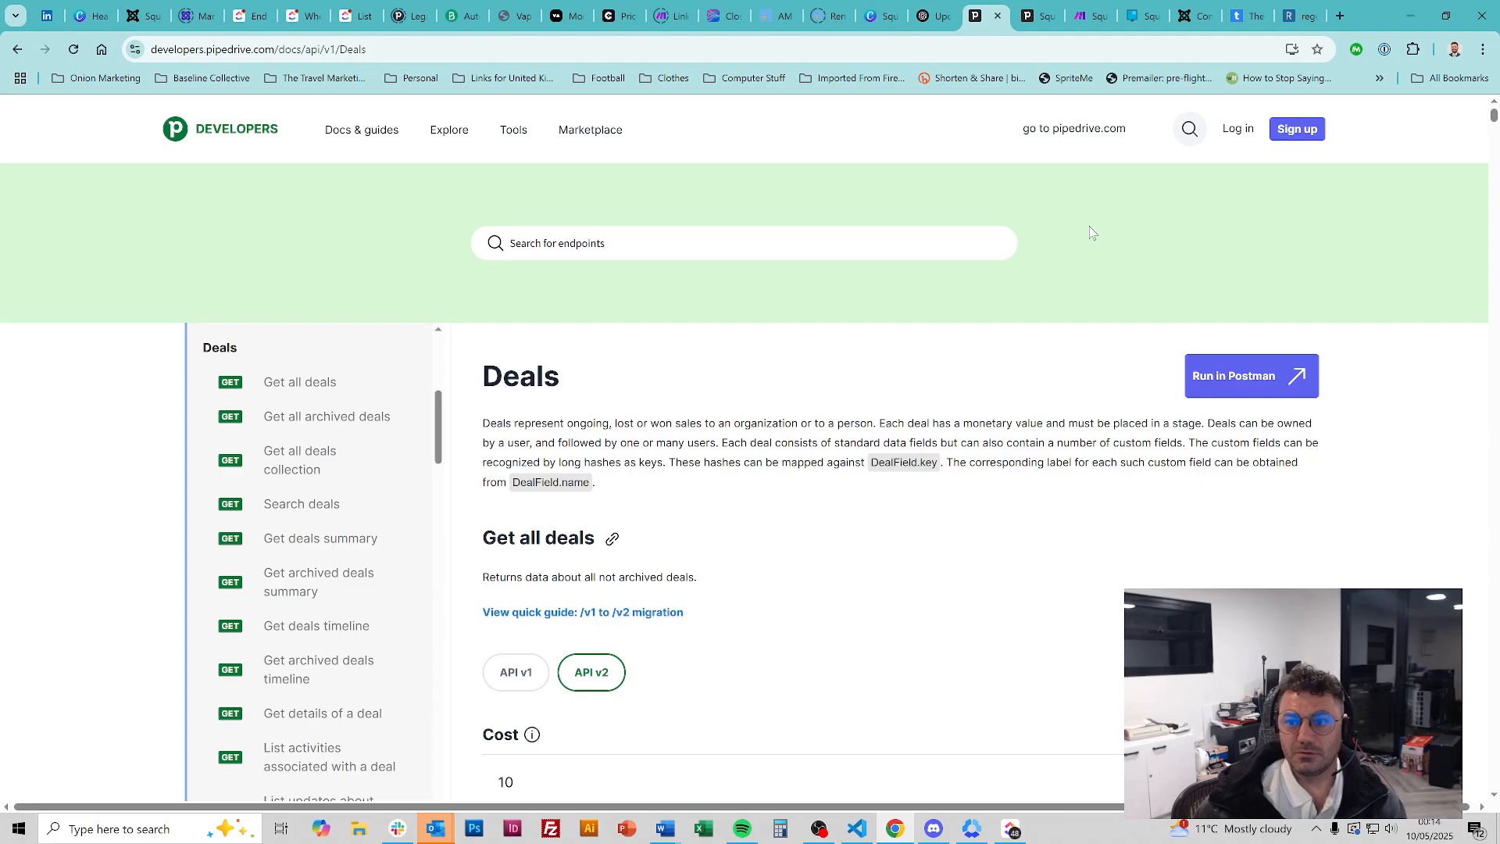
{"action": "left_click", "coordinate": [1216, 380]}
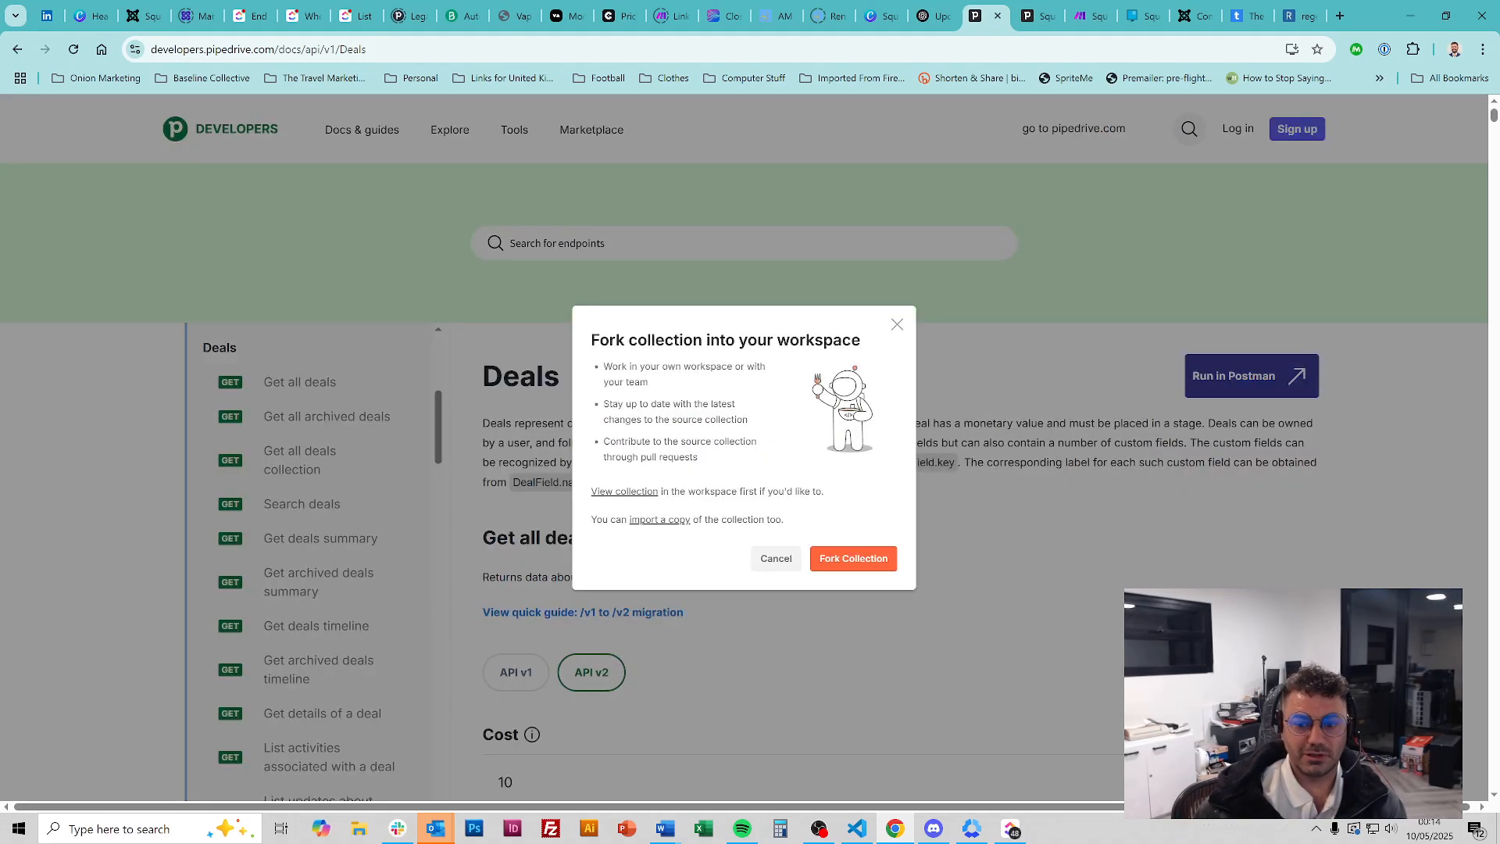
{"action": "left_click", "coordinate": [854, 557]}
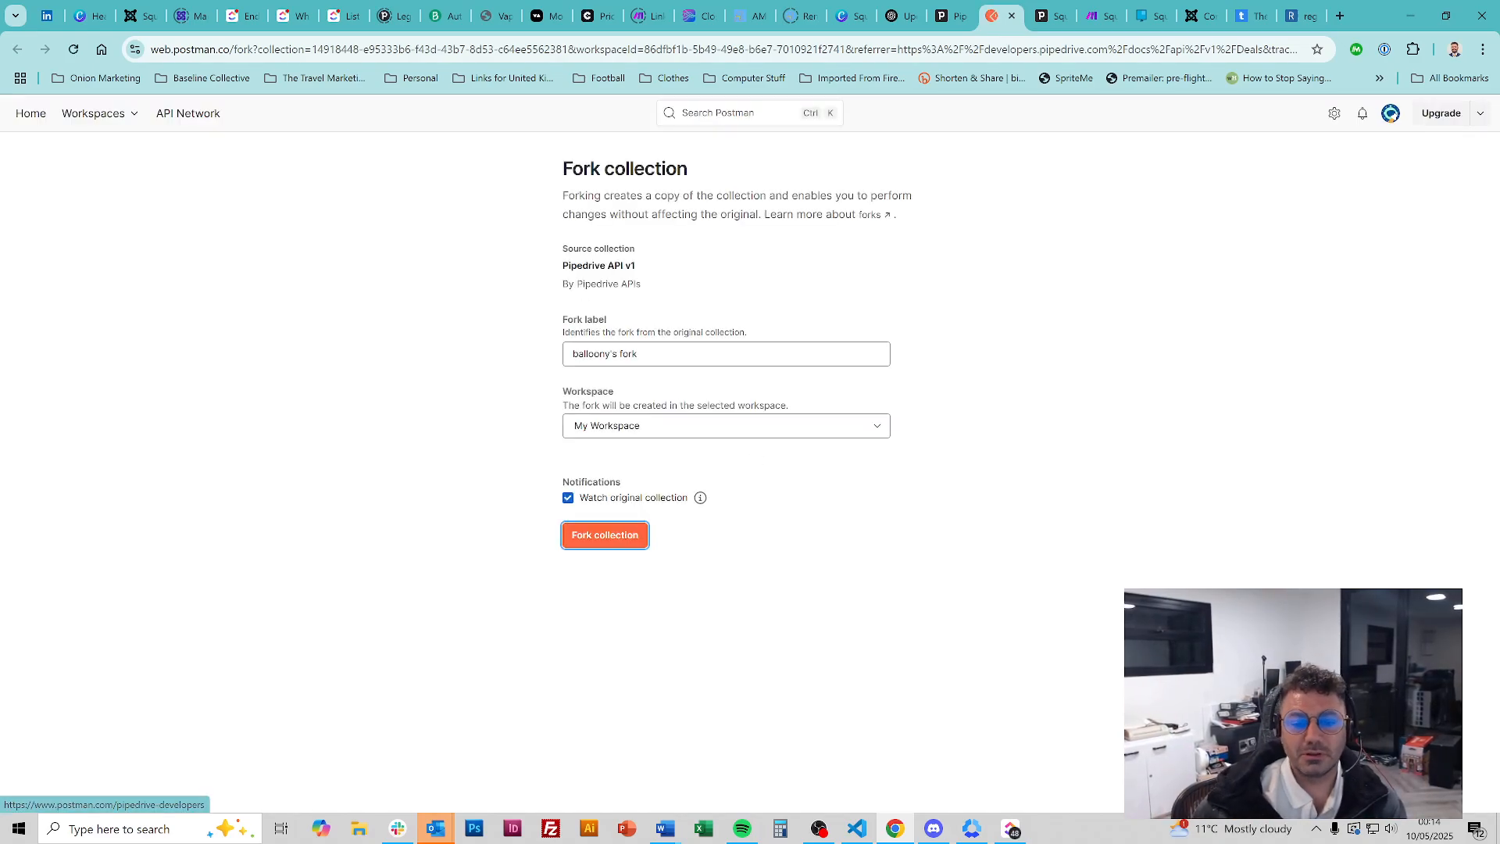
Fork the Pipedrive API v1 collection into My Workspace and open its overview
{"action": "left_click", "coordinate": [578, 538]}
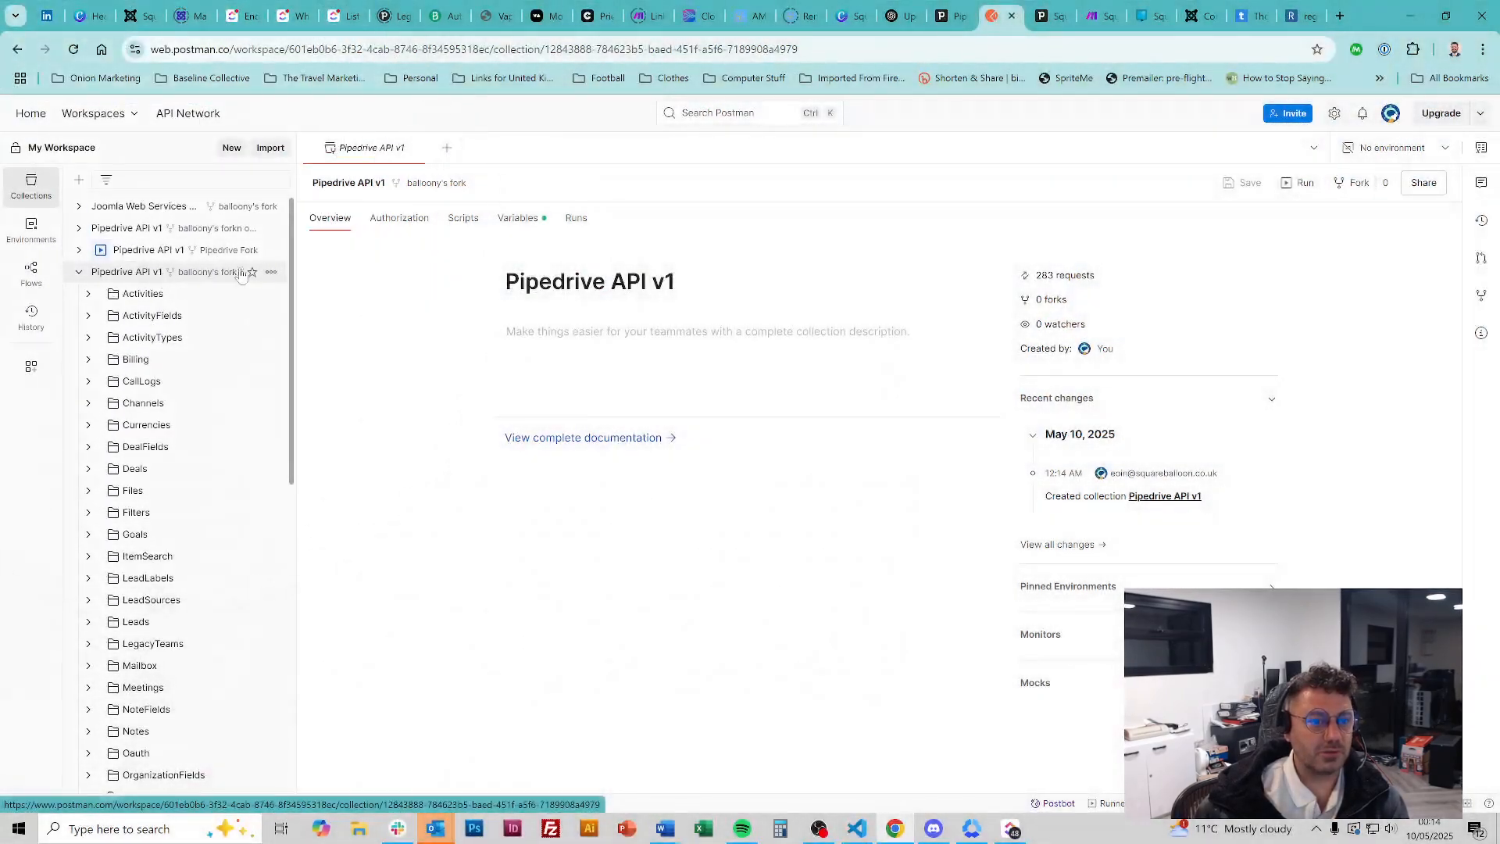
{"action": "left_click", "coordinate": [271, 273]}
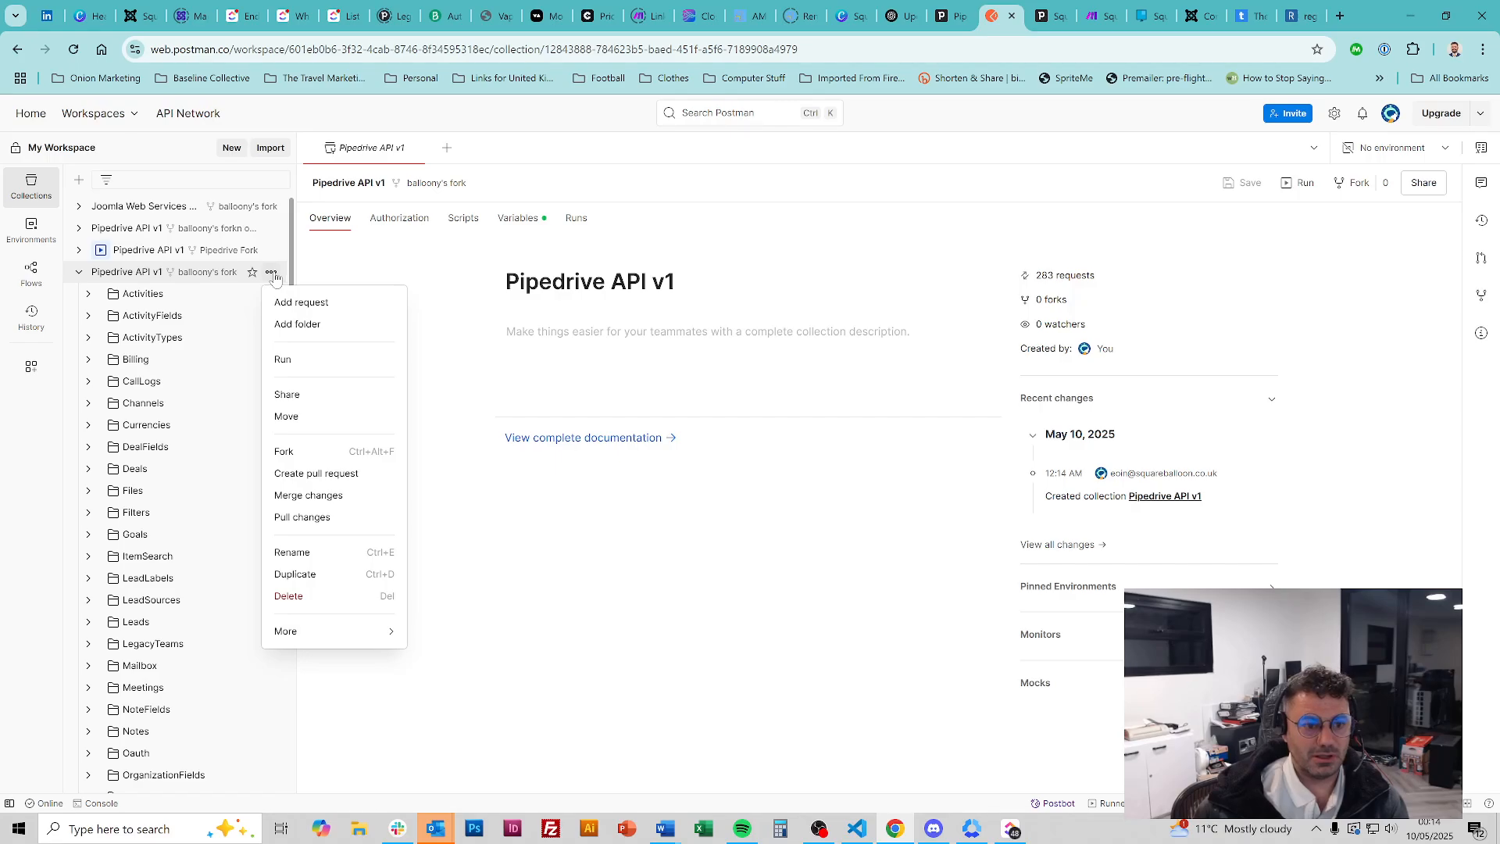
{"action": "left_click", "coordinate": [154, 275]}
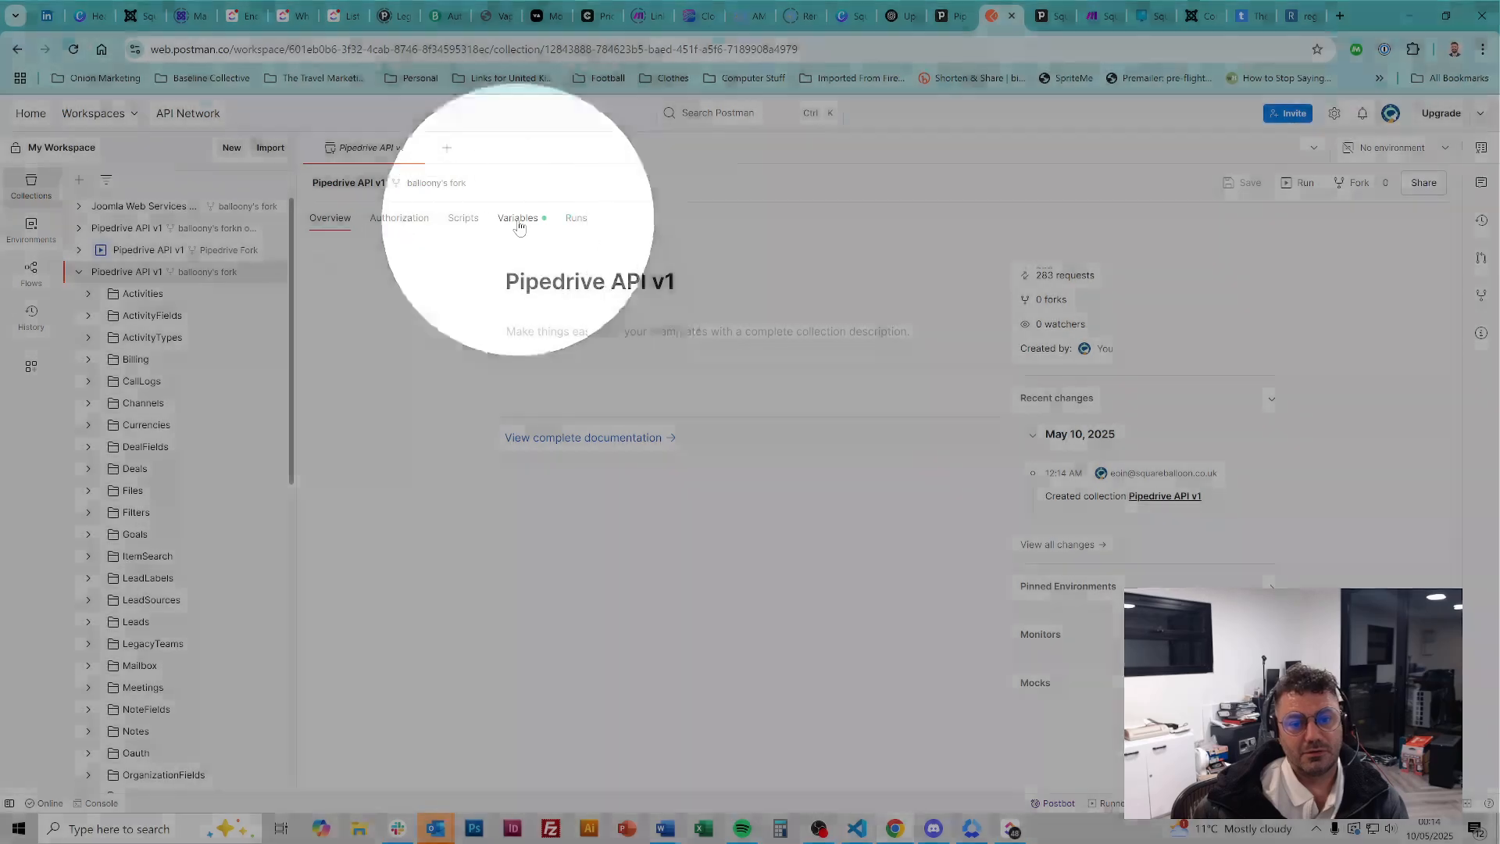
Add an apiKey collection variable beside baseUrl, leaving its initial and current values empty
{"action": "left_click", "coordinate": [518, 227]}
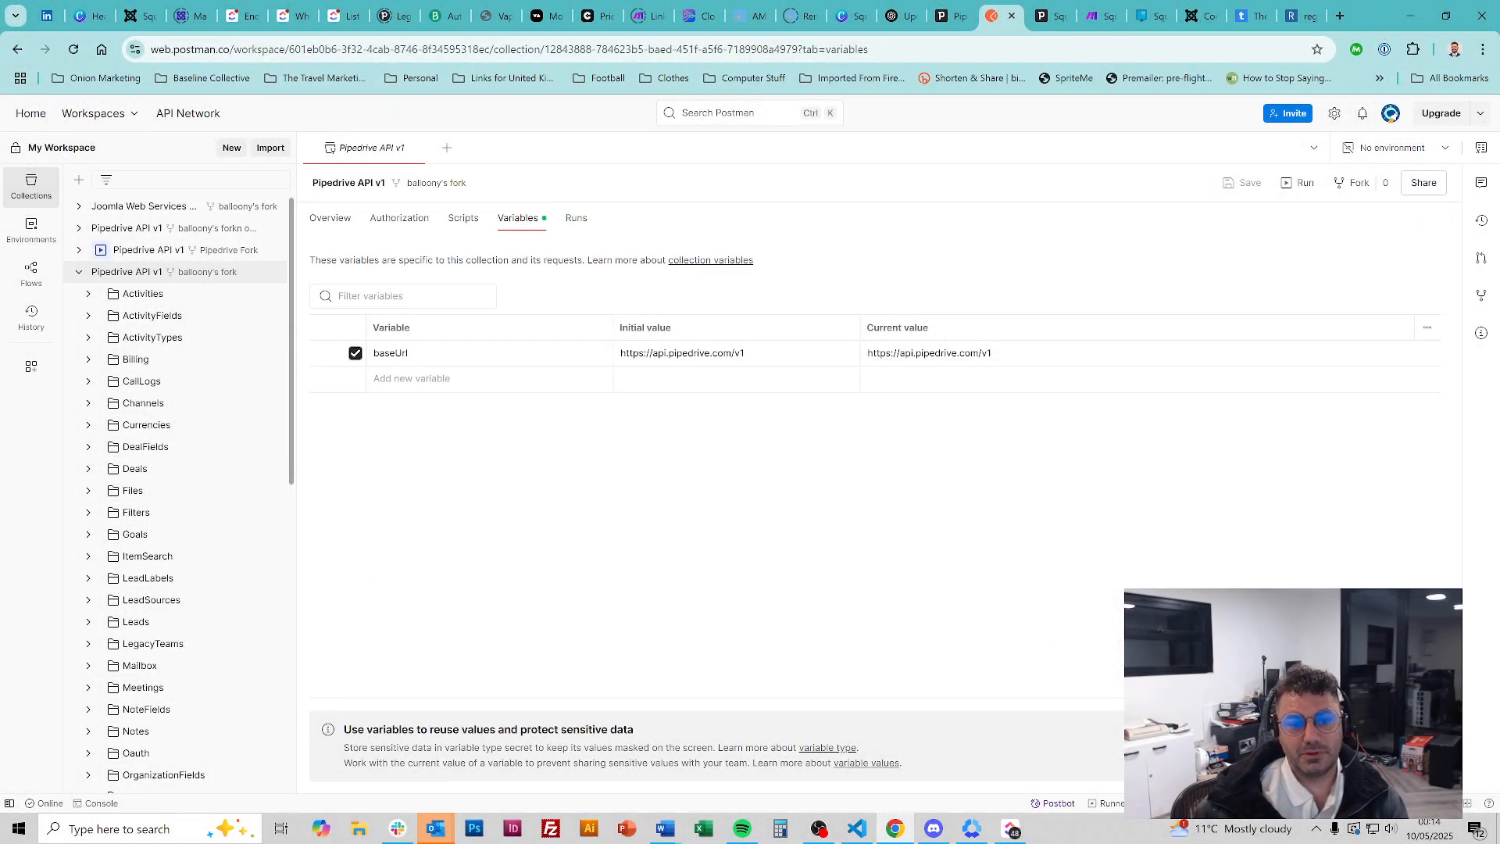
{"action": "left_click", "coordinate": [485, 378]}
{"action": "type", "text": "api"}
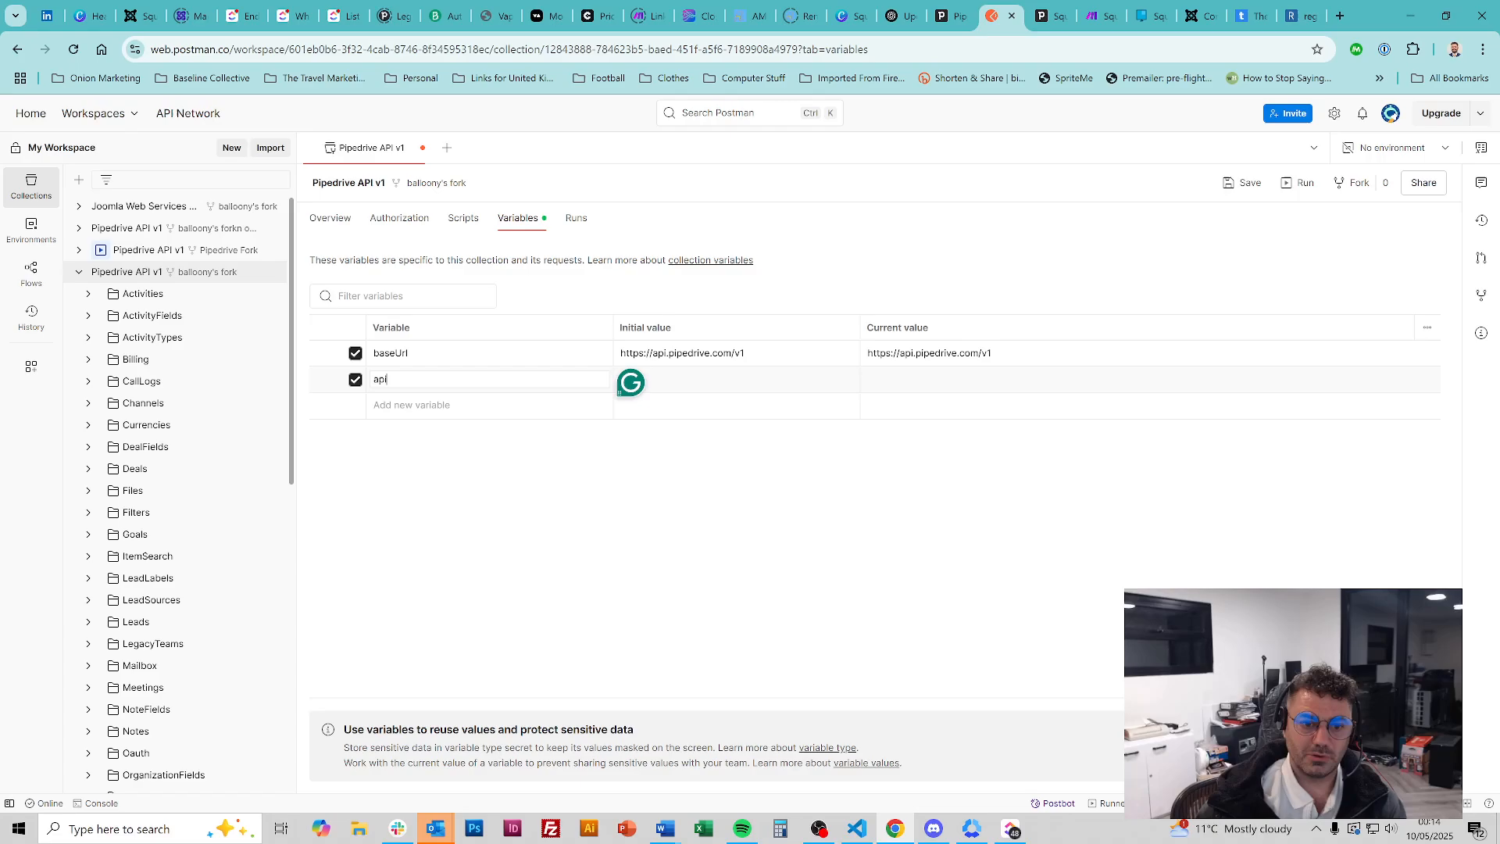
{"action": "type", "text": "Key"}
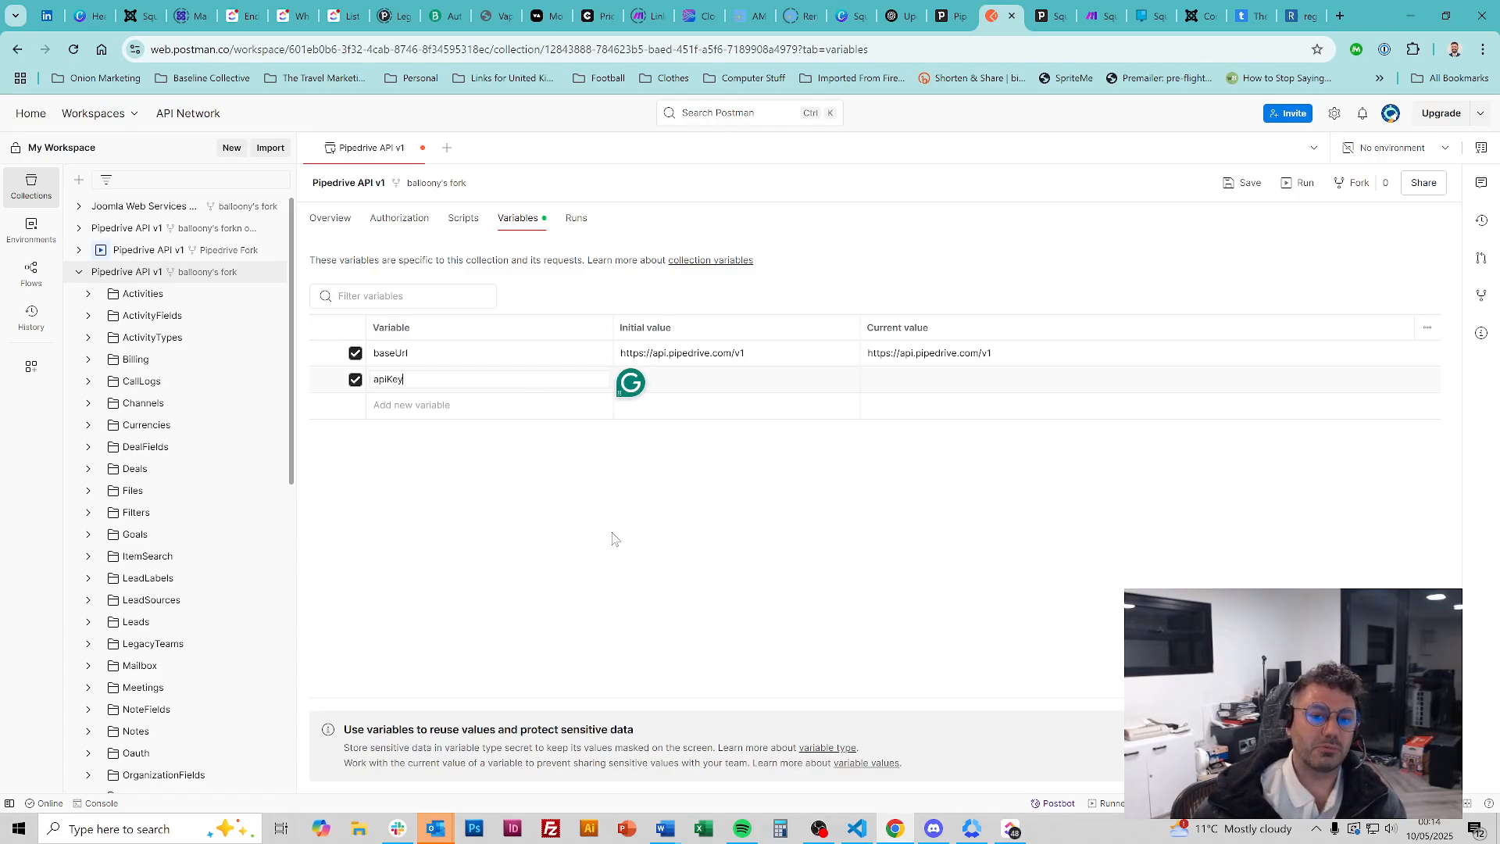
{"action": "left_click", "coordinate": [738, 548]}
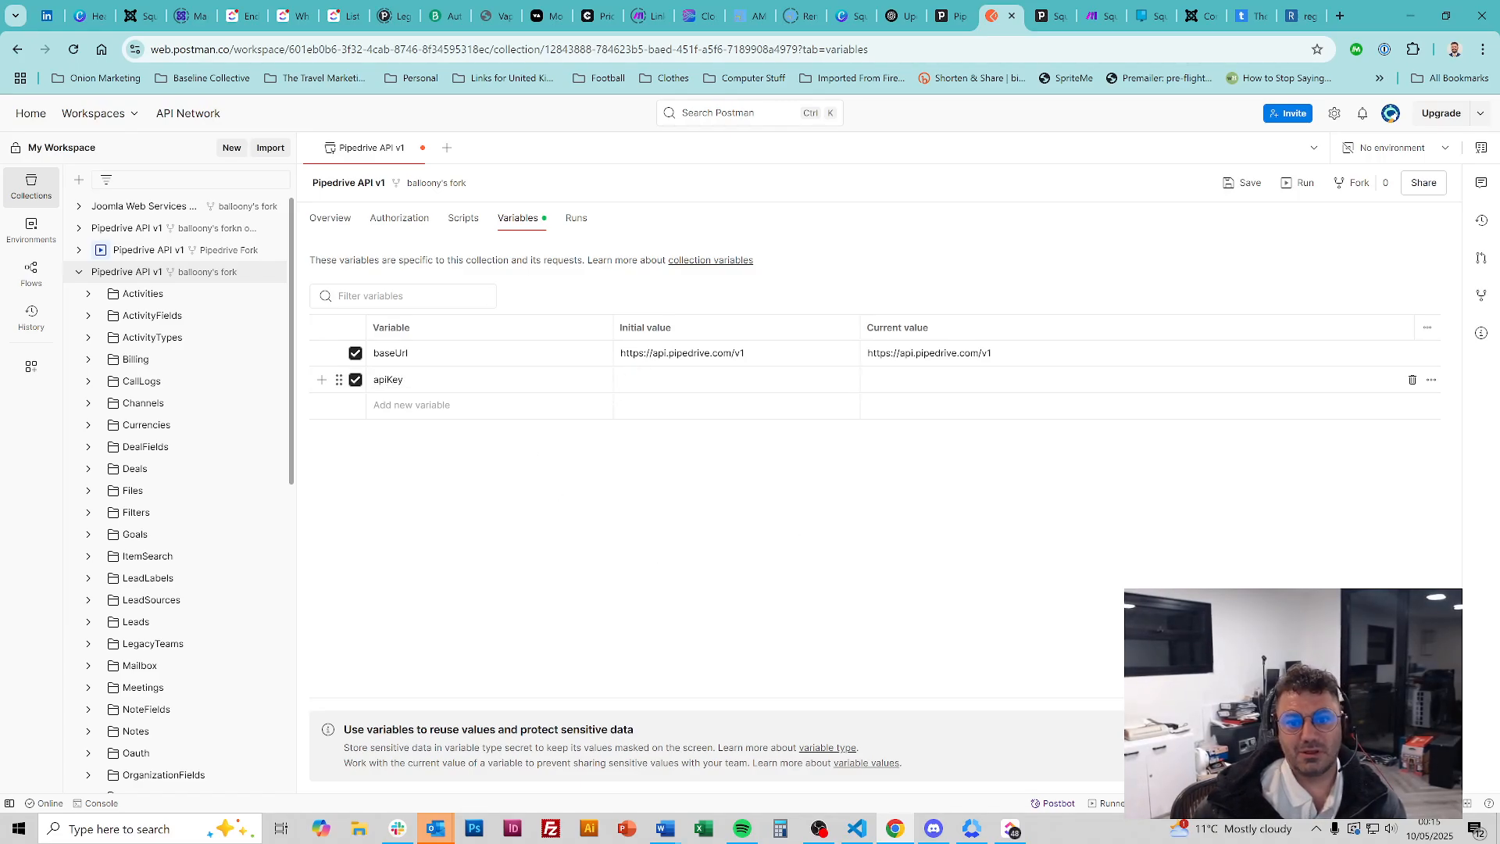
{"action": "left_click", "coordinate": [736, 380]}
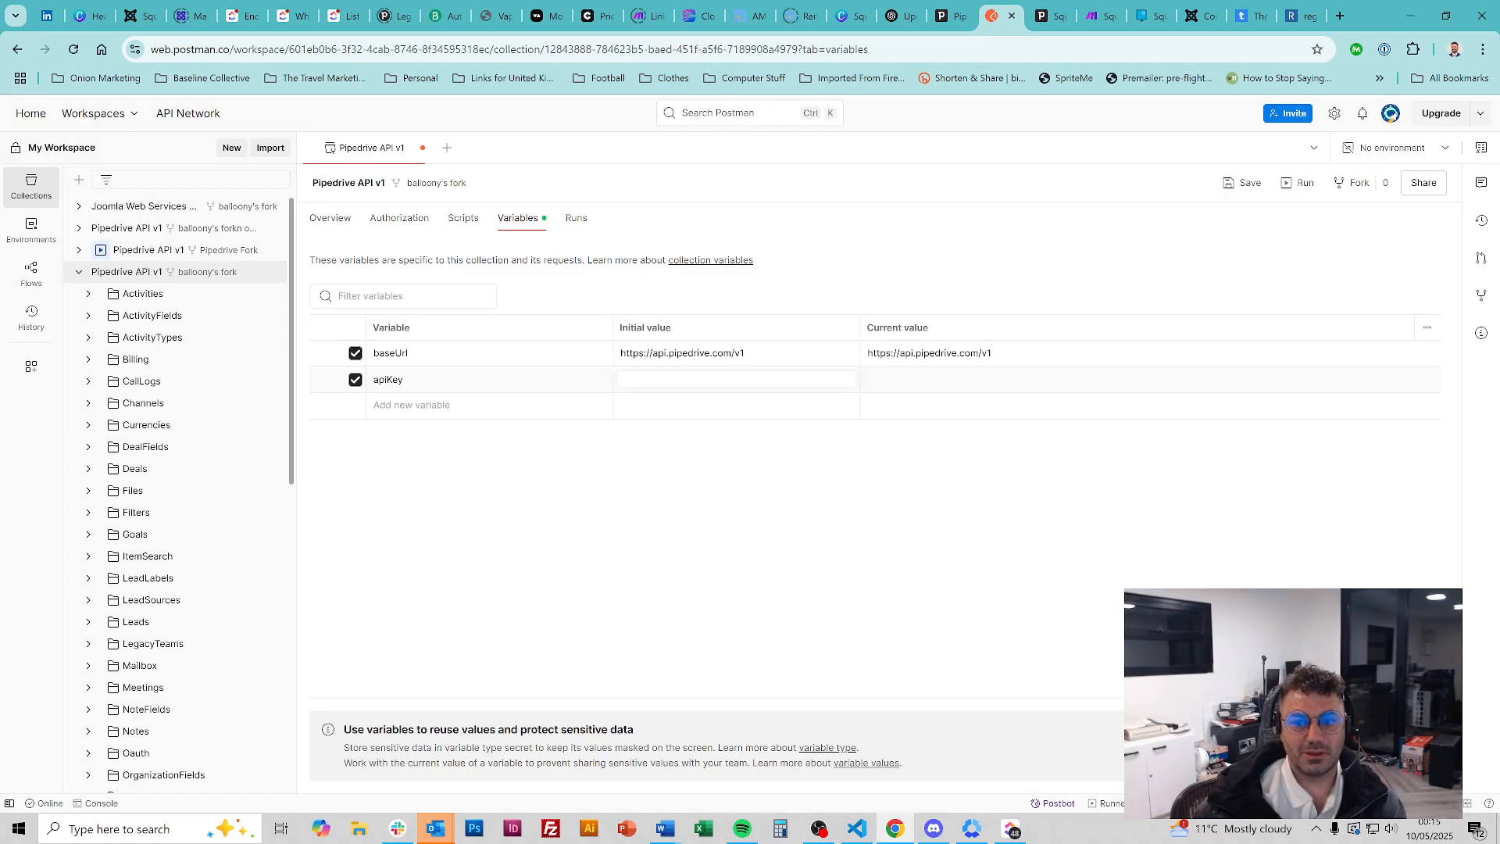
{"action": "key", "text": "Tab"}
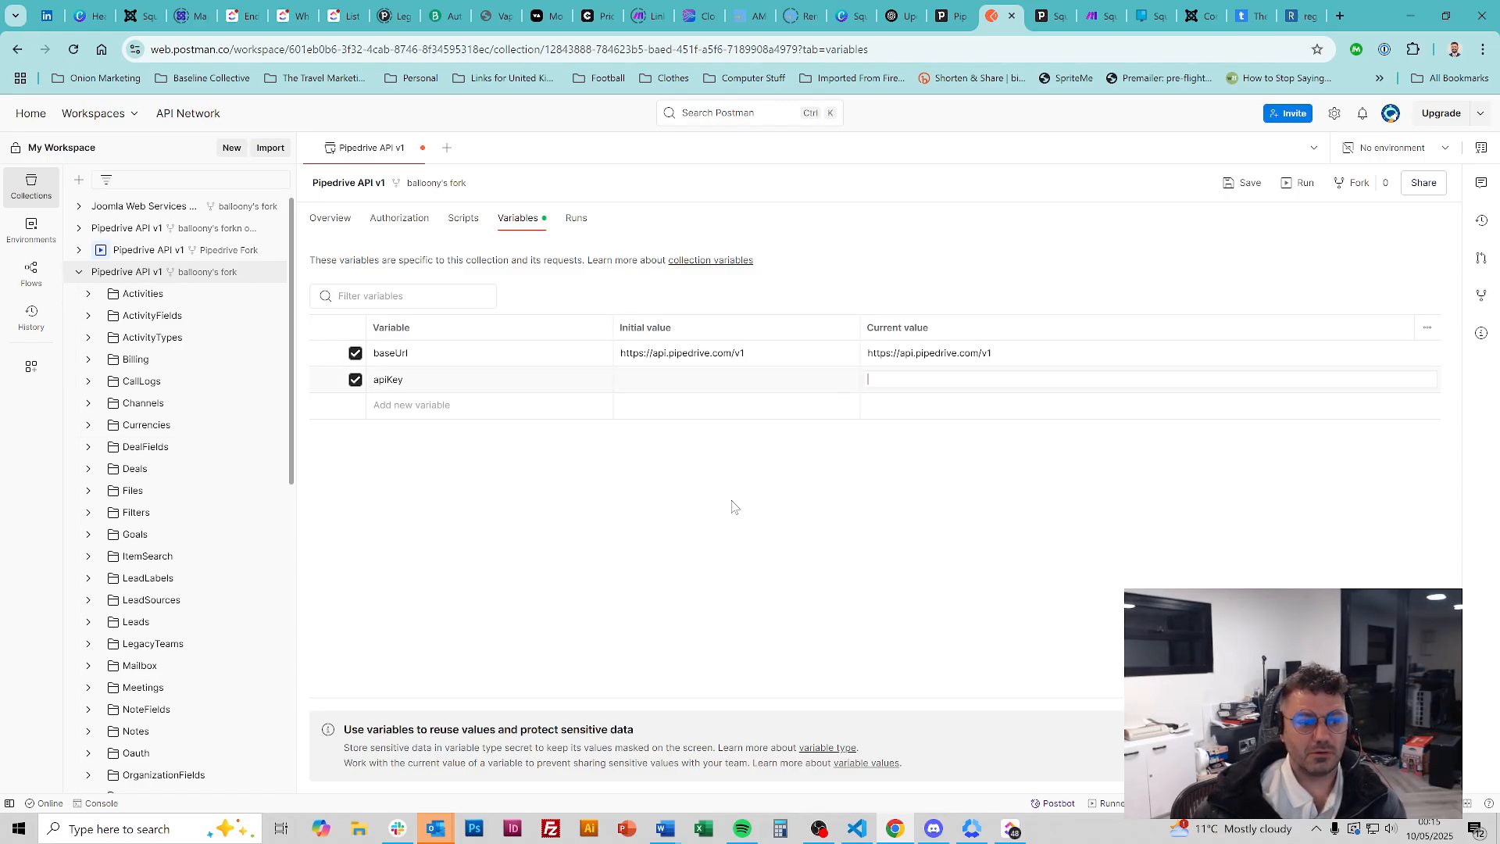
{"action": "left_click", "coordinate": [735, 507]}
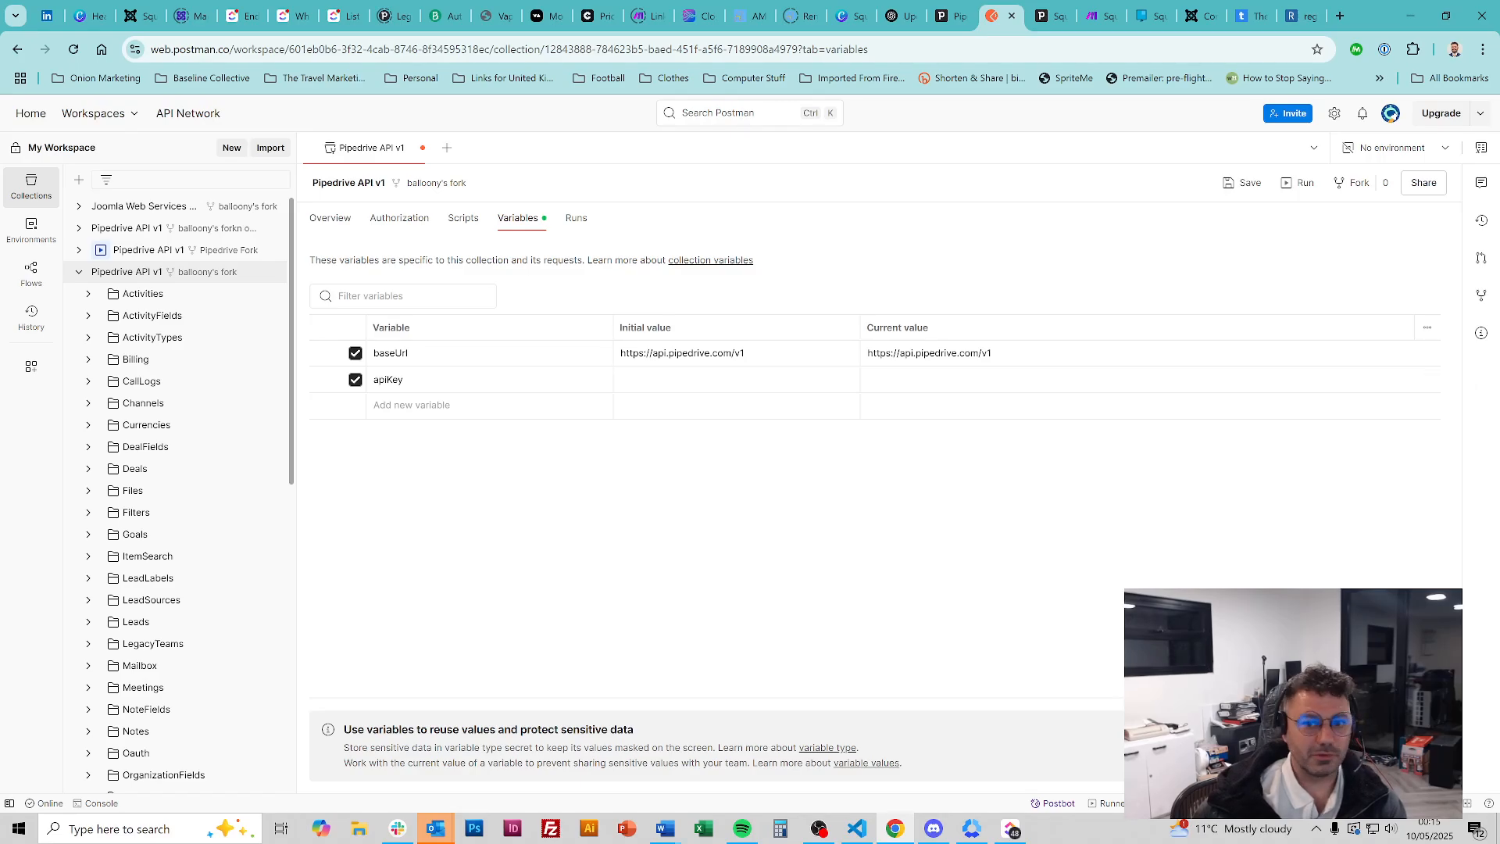
{"action": "left_click_drag", "start_coordinate": [994, 15], "coordinate": [0, 396]}
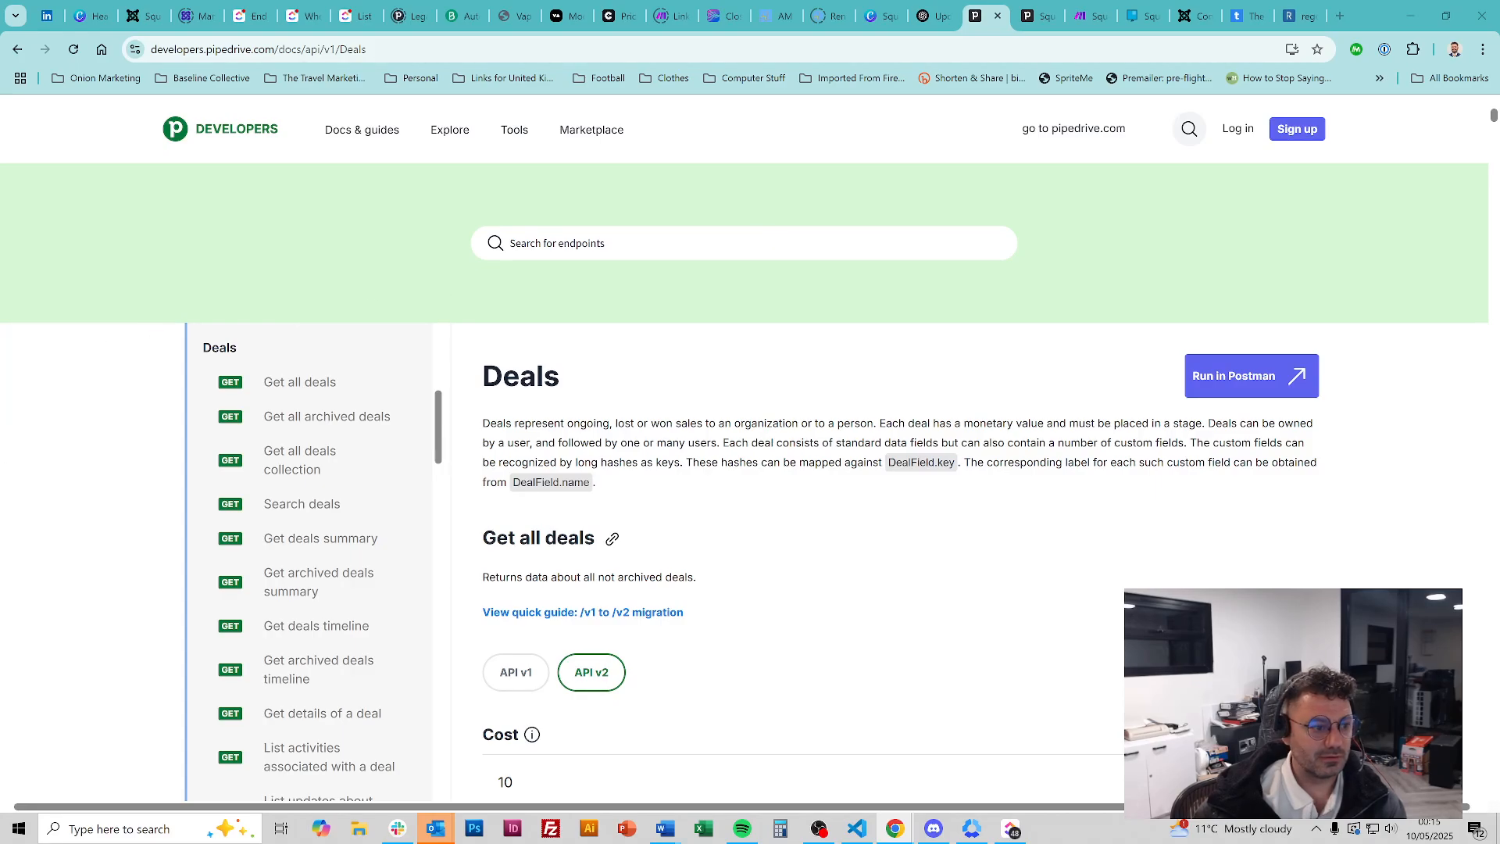
Dock the Pipedrive window back into the browser, showing the Demo pipeline with the Square Balloon deal
{"action": "left_click", "coordinate": [1033, 8]}
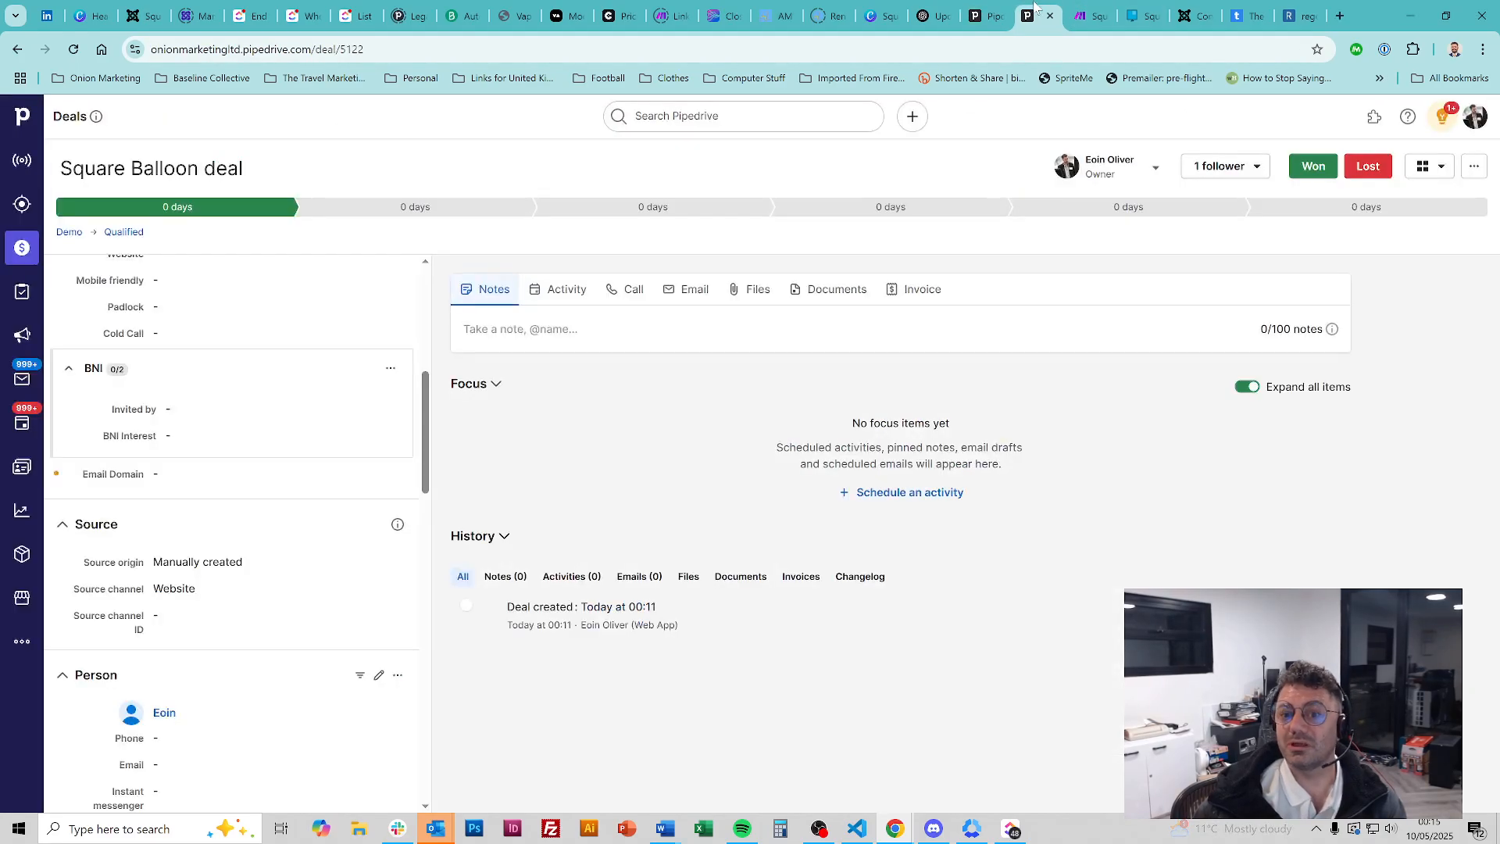
{"action": "left_click", "coordinate": [1090, 16]}
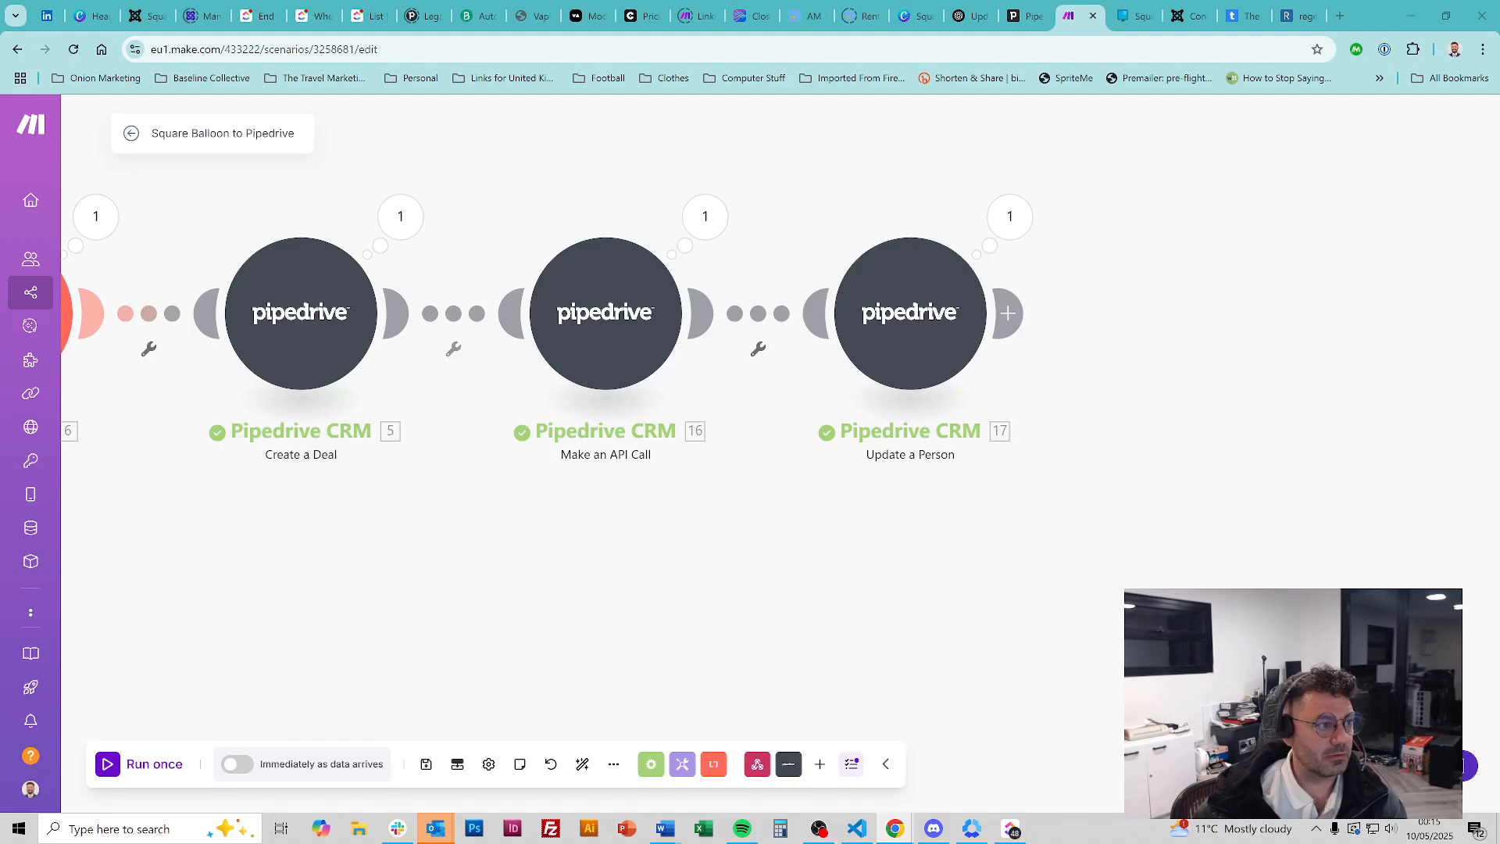
{"action": "left_click_drag", "start_coordinate": [0, 355], "coordinate": [1102, 13]}
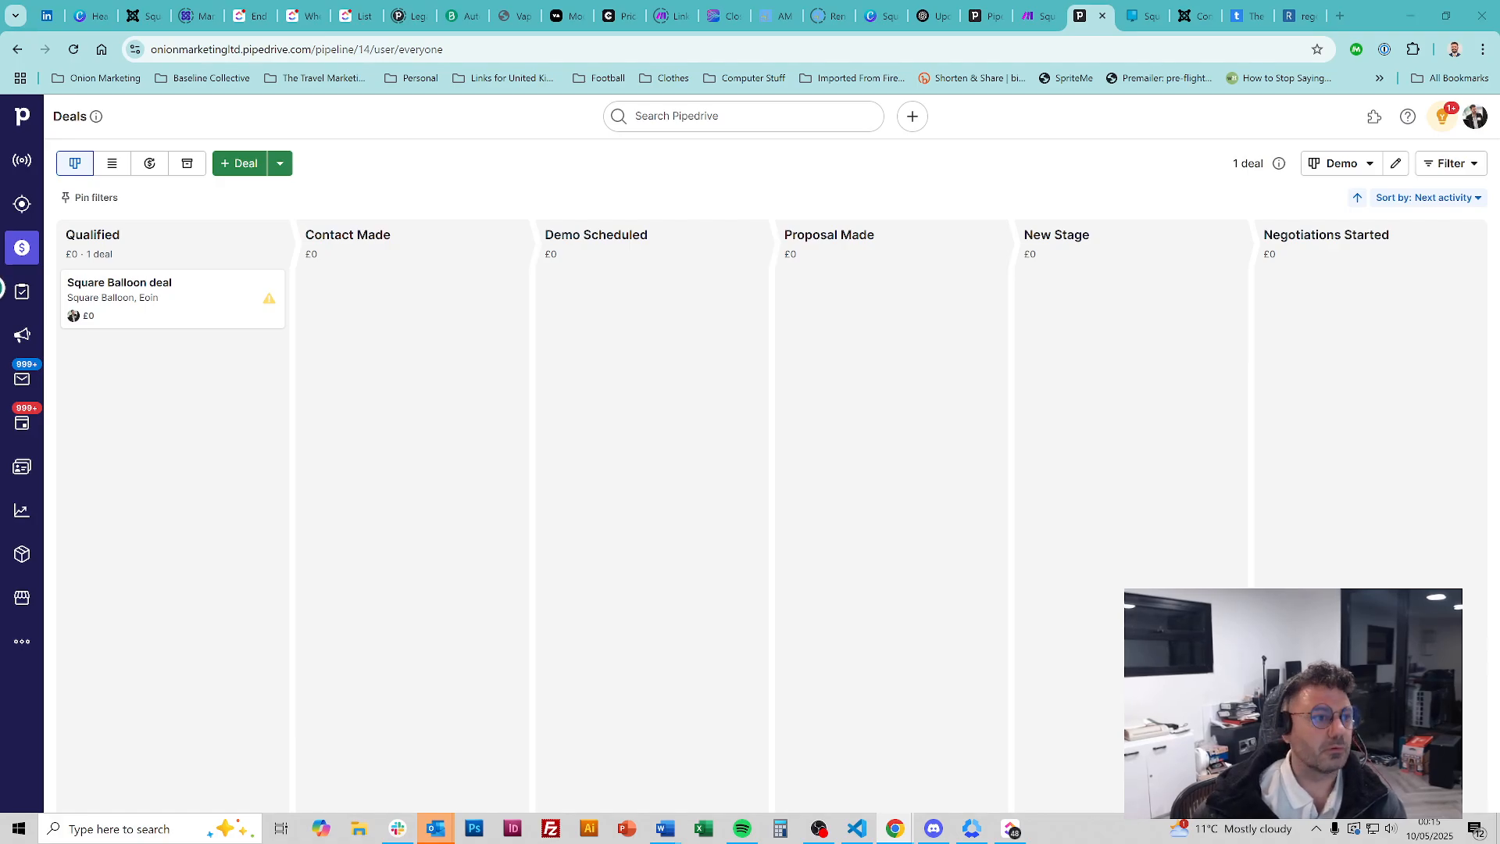
Bring the Postman window over Pipedrive and maximize it, showing the Activities folder overview
{"action": "left_click_drag", "start_coordinate": [0, 196], "coordinate": [580, 171]}
{"action": "double_click", "coordinate": [580, 170]}
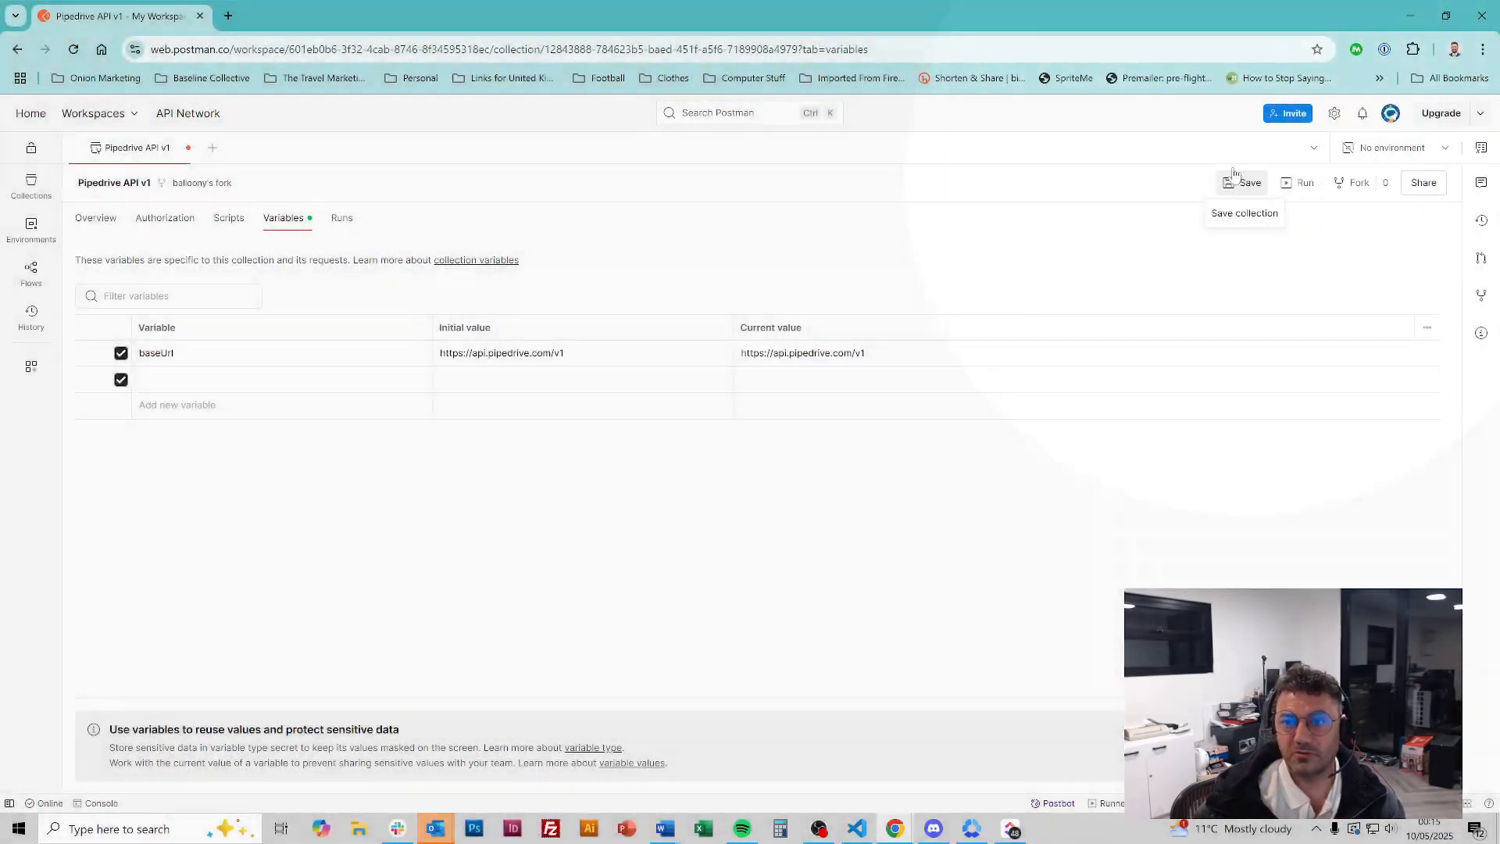
{"action": "left_click_drag", "start_coordinate": [1084, 13], "coordinate": [0, 299]}
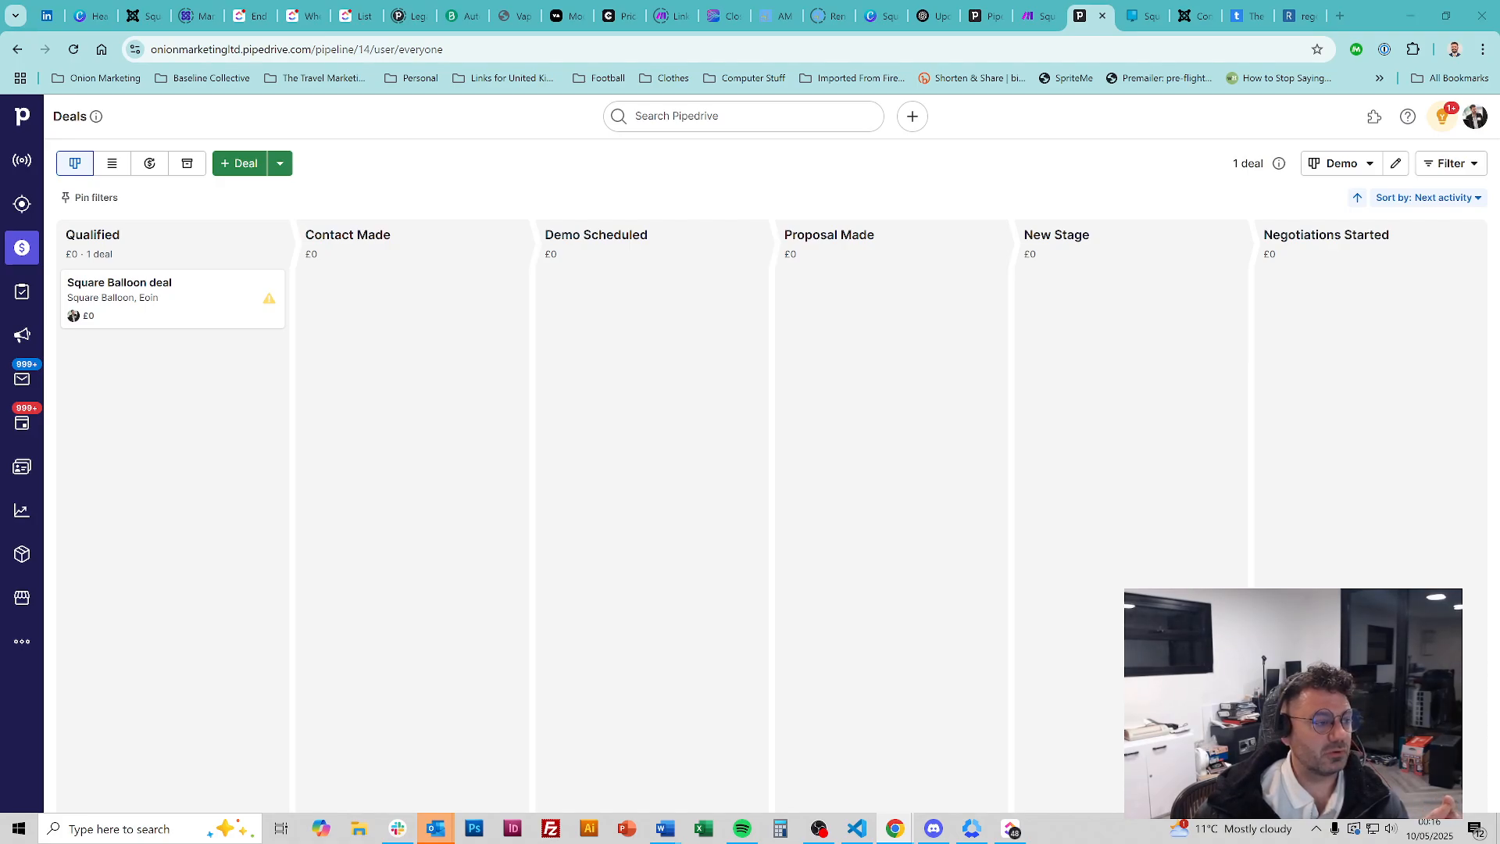
{"action": "left_click_drag", "start_coordinate": [0, 187], "coordinate": [474, 172]}
{"action": "double_click", "coordinate": [488, 175]}
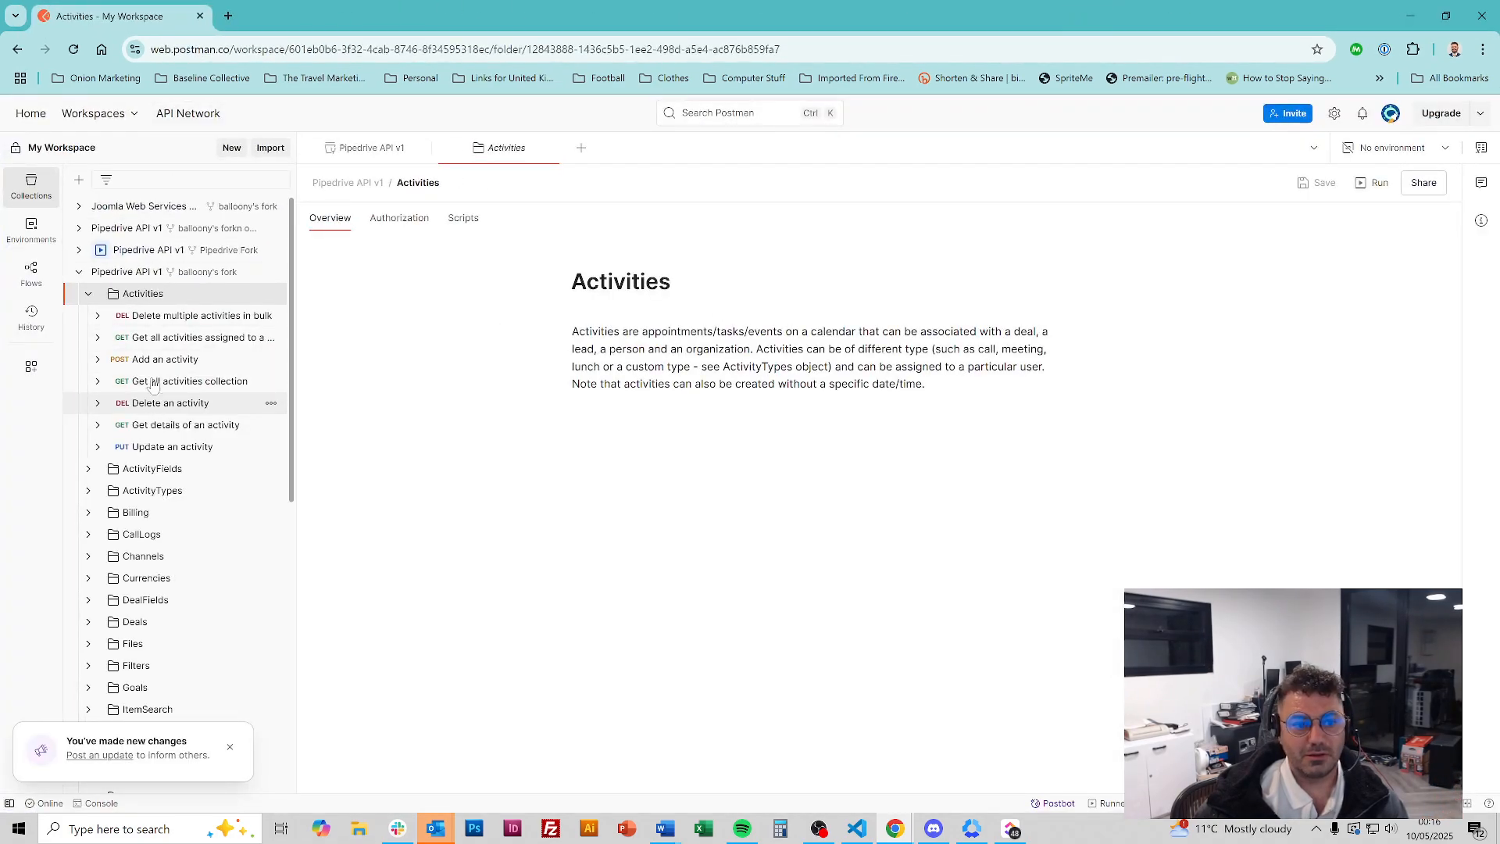
Open the DealFields folder overview and dock Postman as a tab in the main Chrome window
{"action": "left_click", "coordinate": [89, 294]}
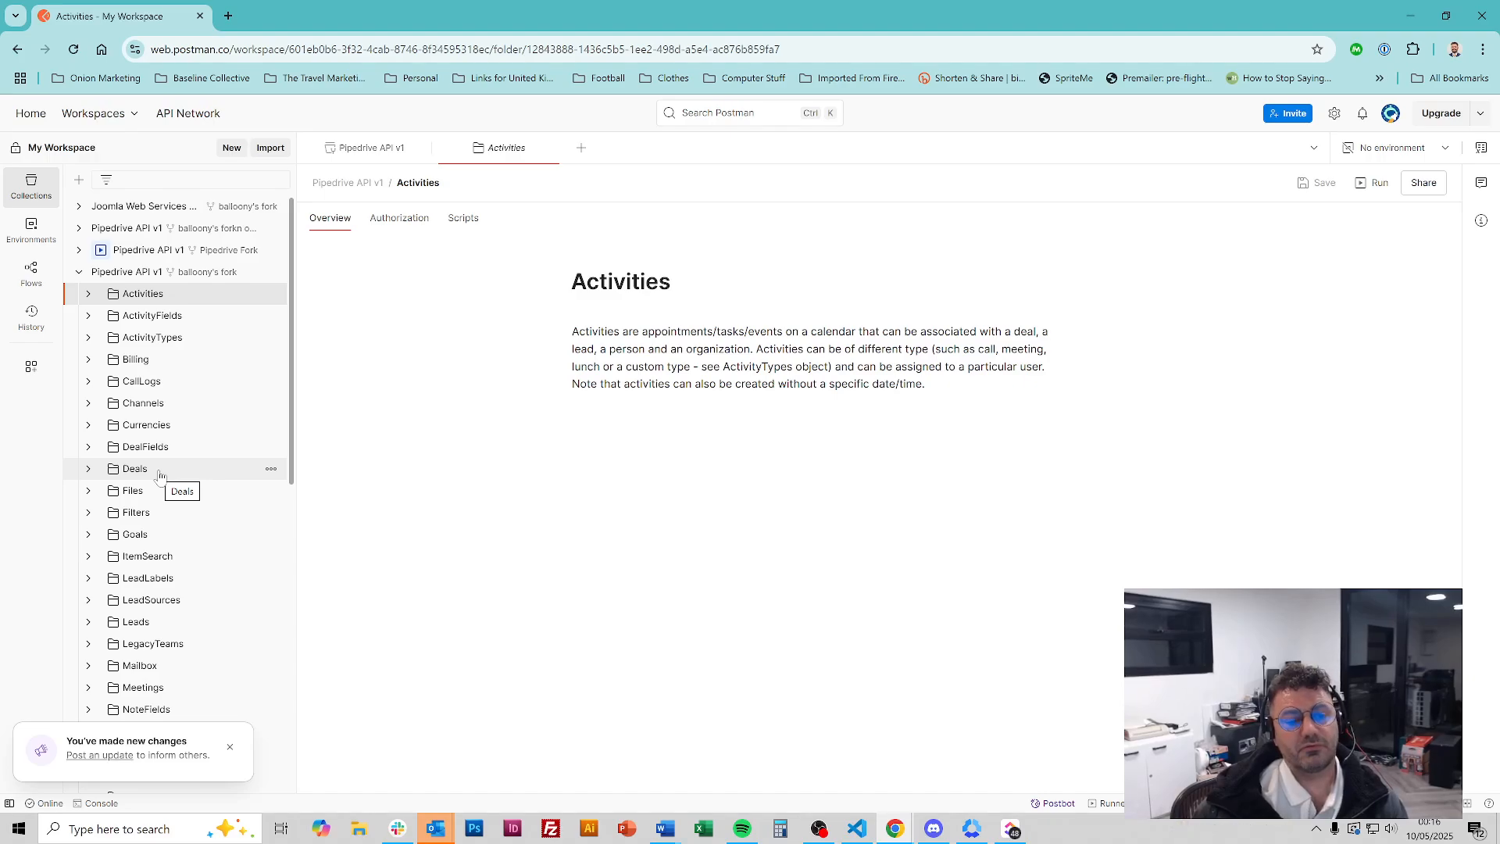
{"action": "left_click", "coordinate": [197, 450]}
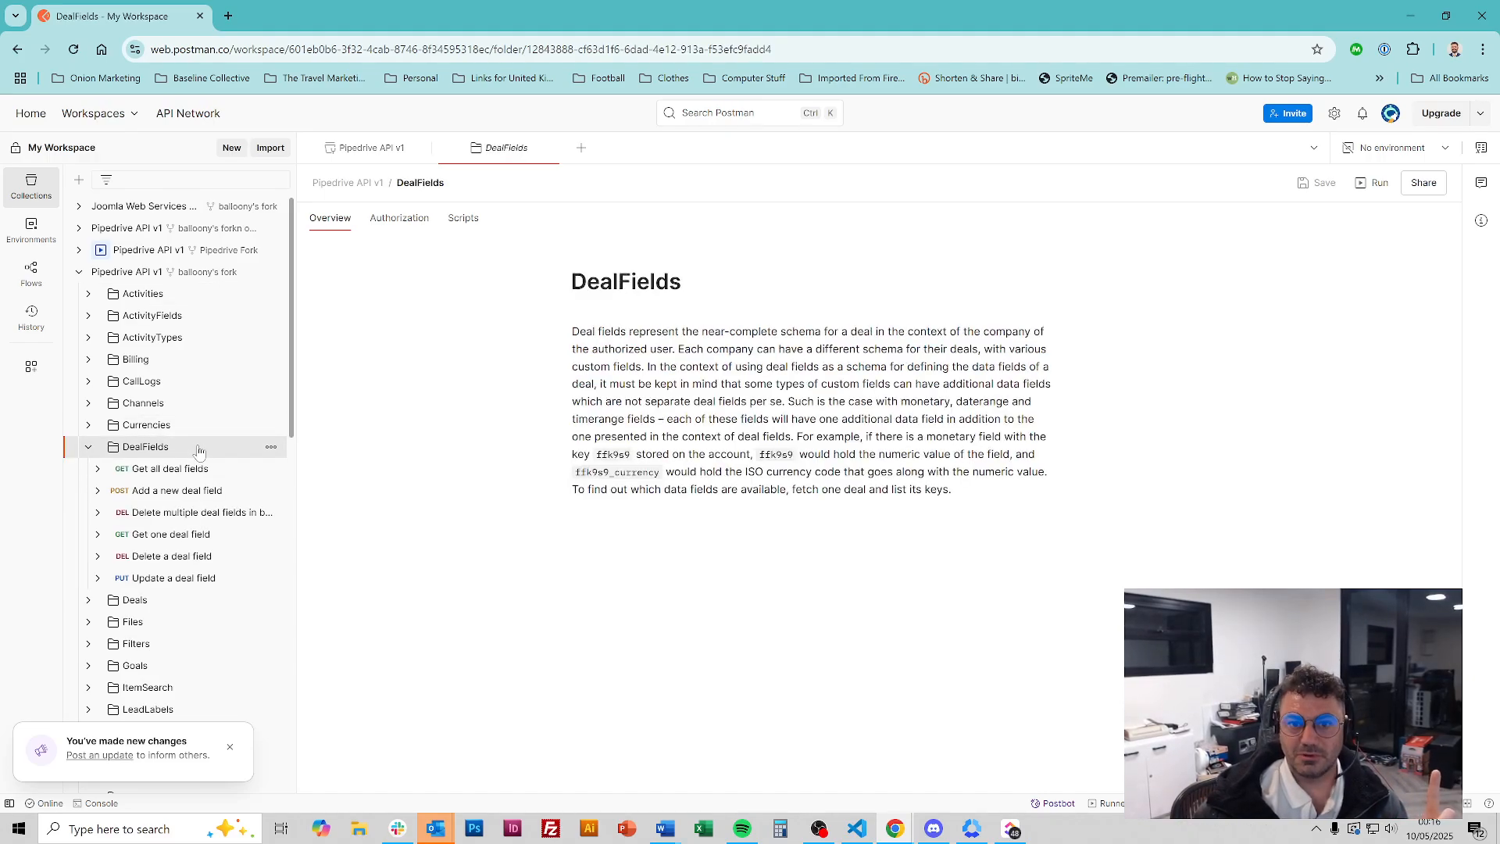
{"action": "left_click_drag", "start_coordinate": [575, 25], "coordinate": [678, 359]}
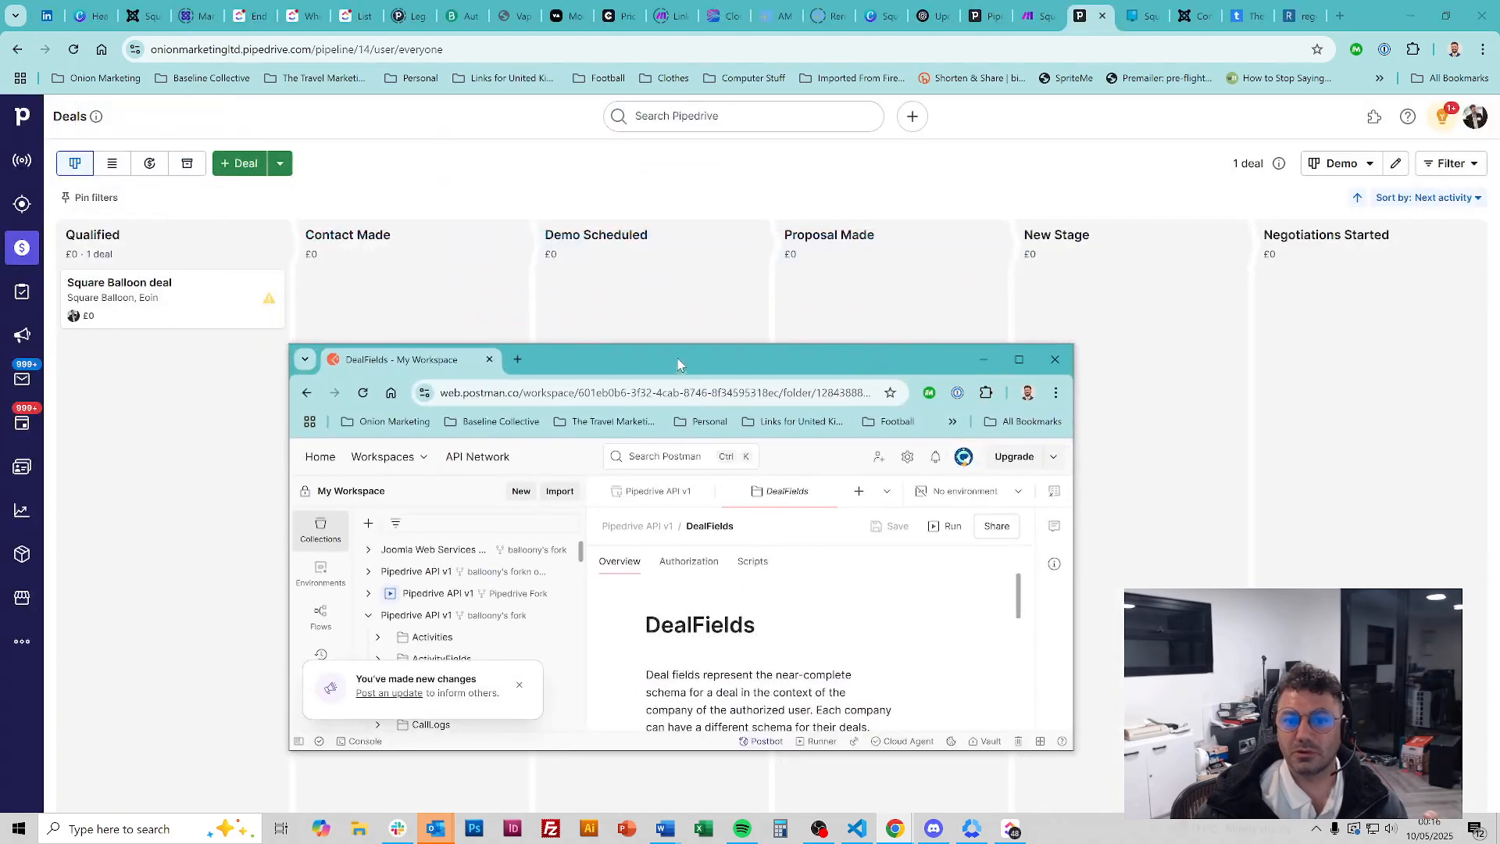
{"action": "left_click_drag", "start_coordinate": [428, 358], "coordinate": [978, 6]}
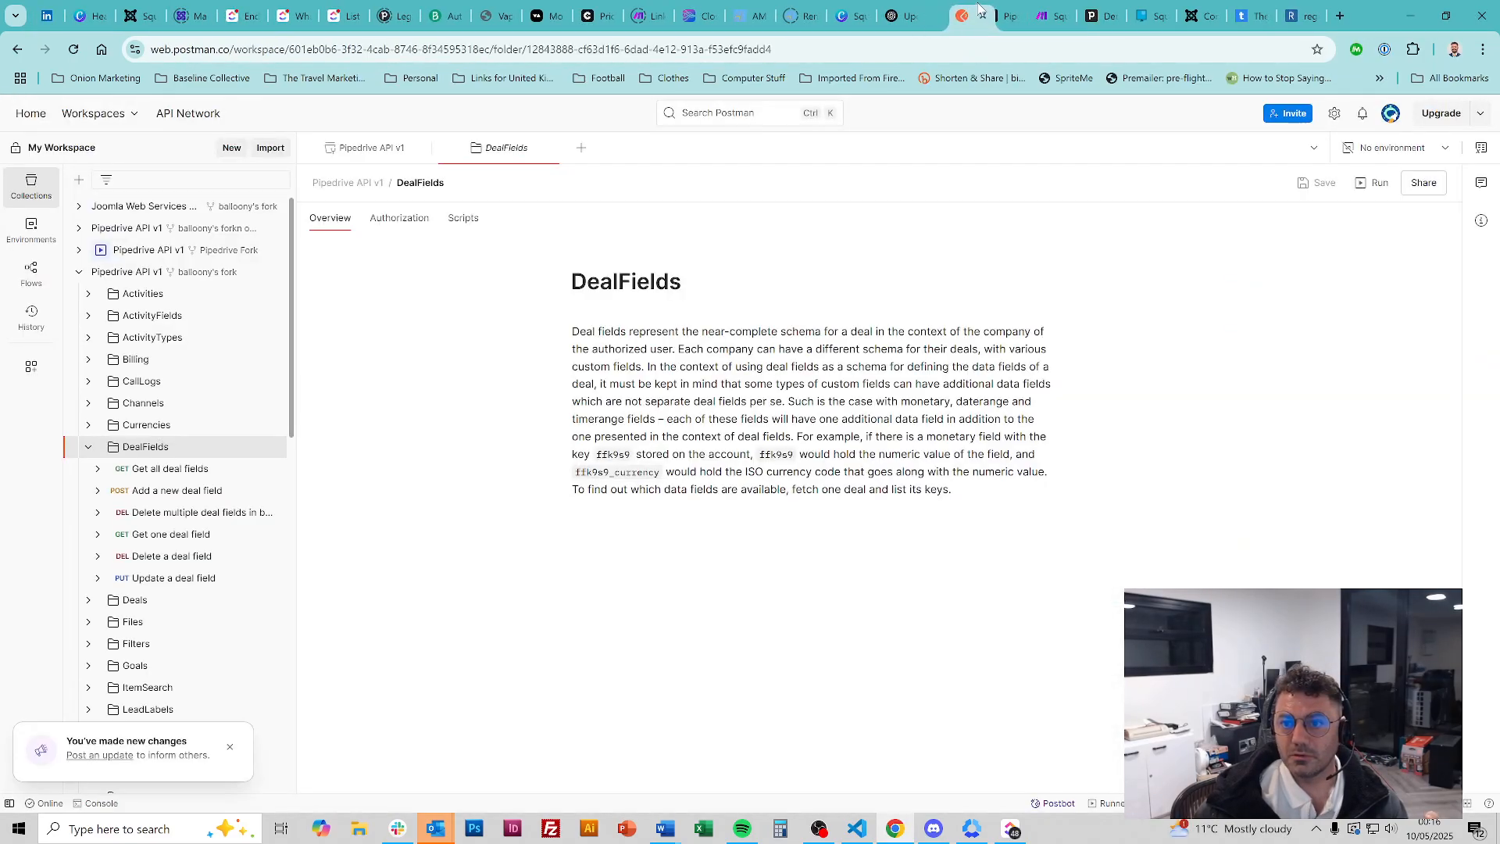
Place the Postman tab next to the Deals API docs and return to the Pipedrive deals pipeline
{"action": "left_click", "coordinate": [981, 8]}
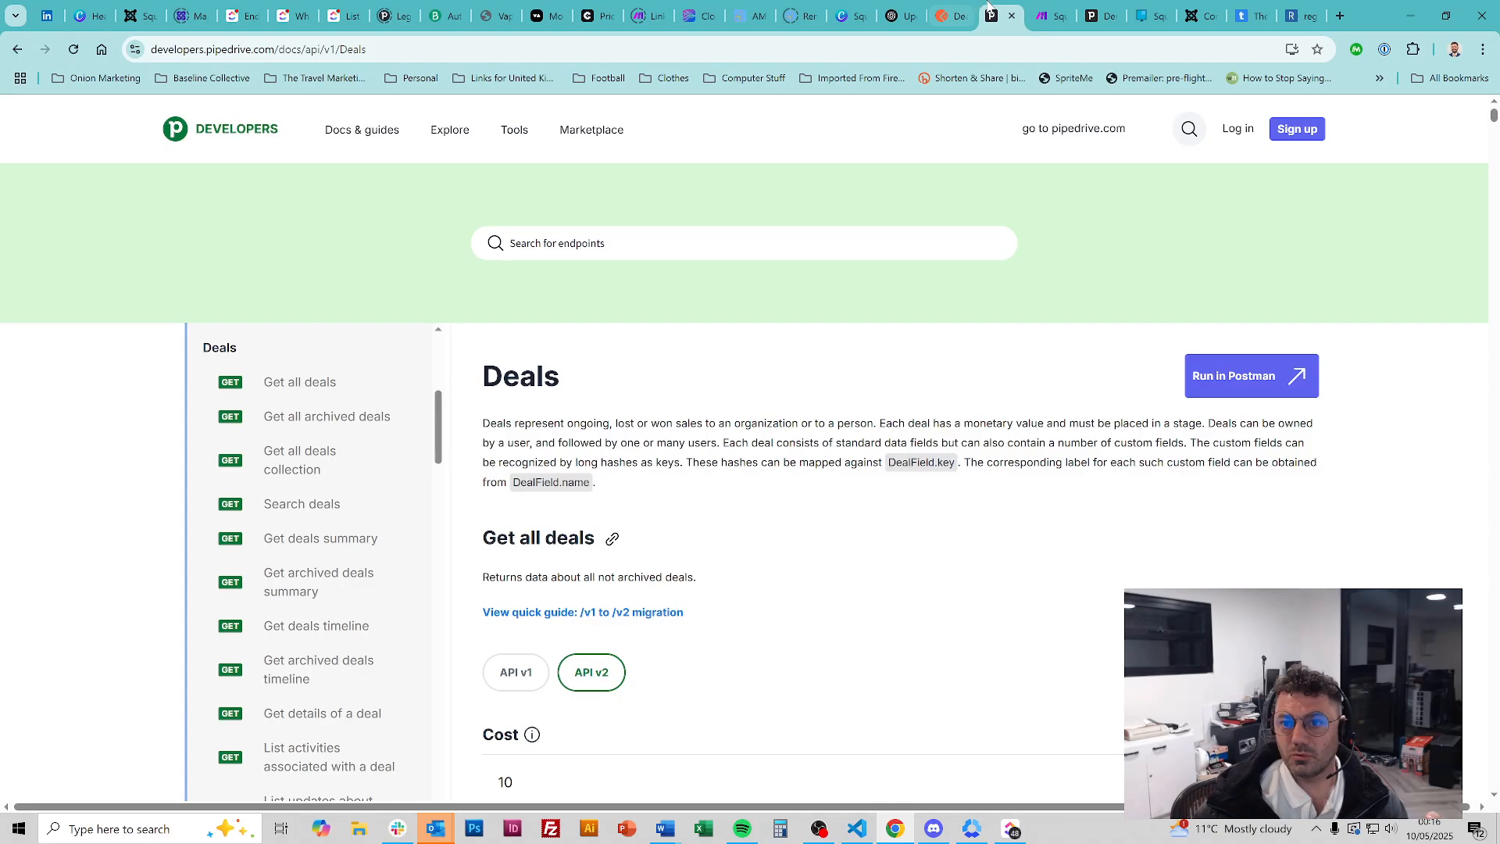
{"action": "left_click_drag", "start_coordinate": [953, 9], "coordinate": [988, 8]}
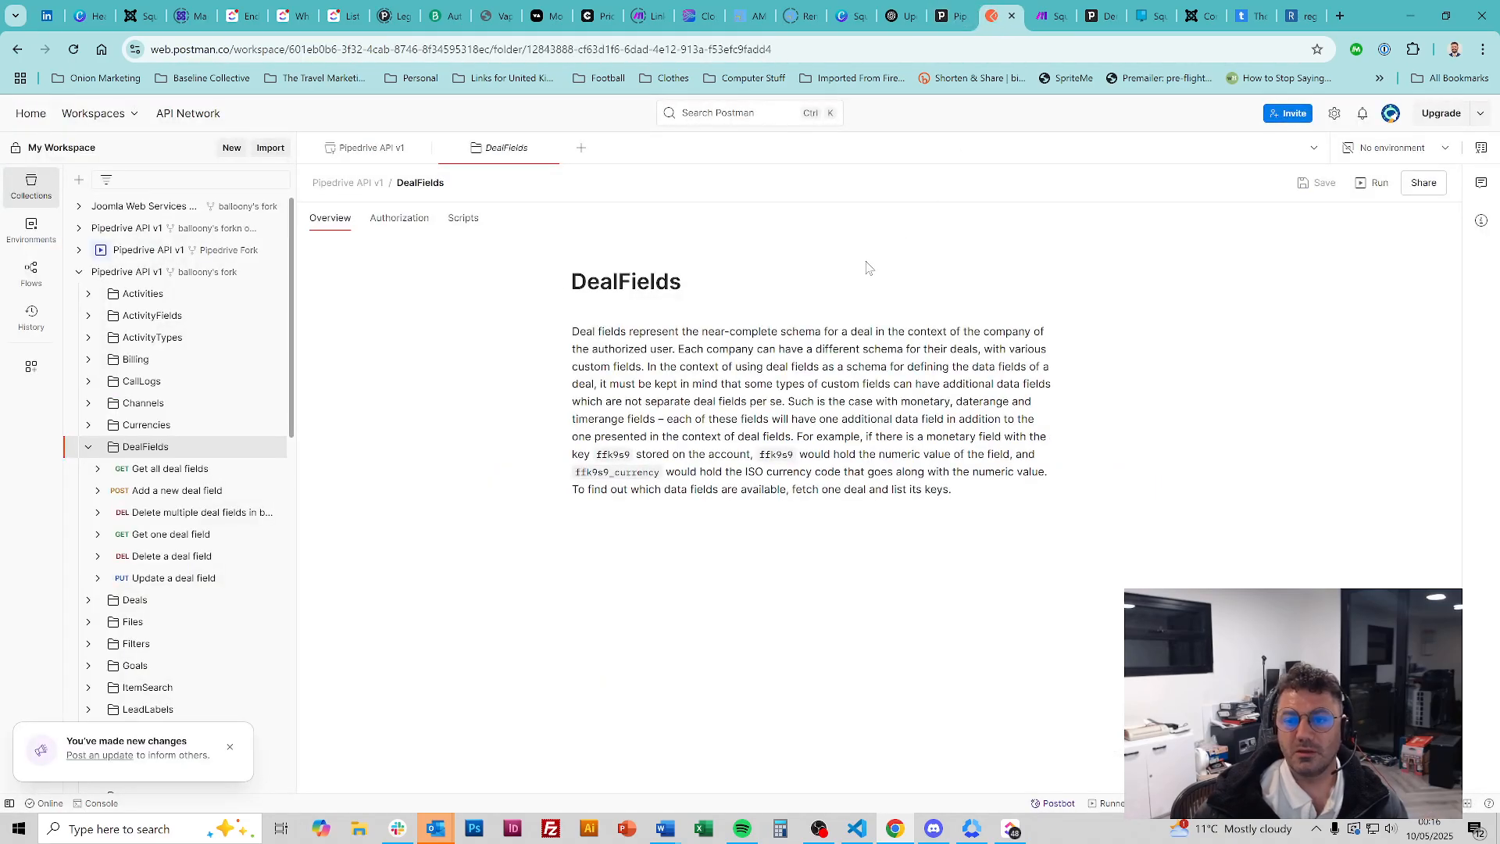
{"action": "left_click", "coordinate": [1099, 8]}
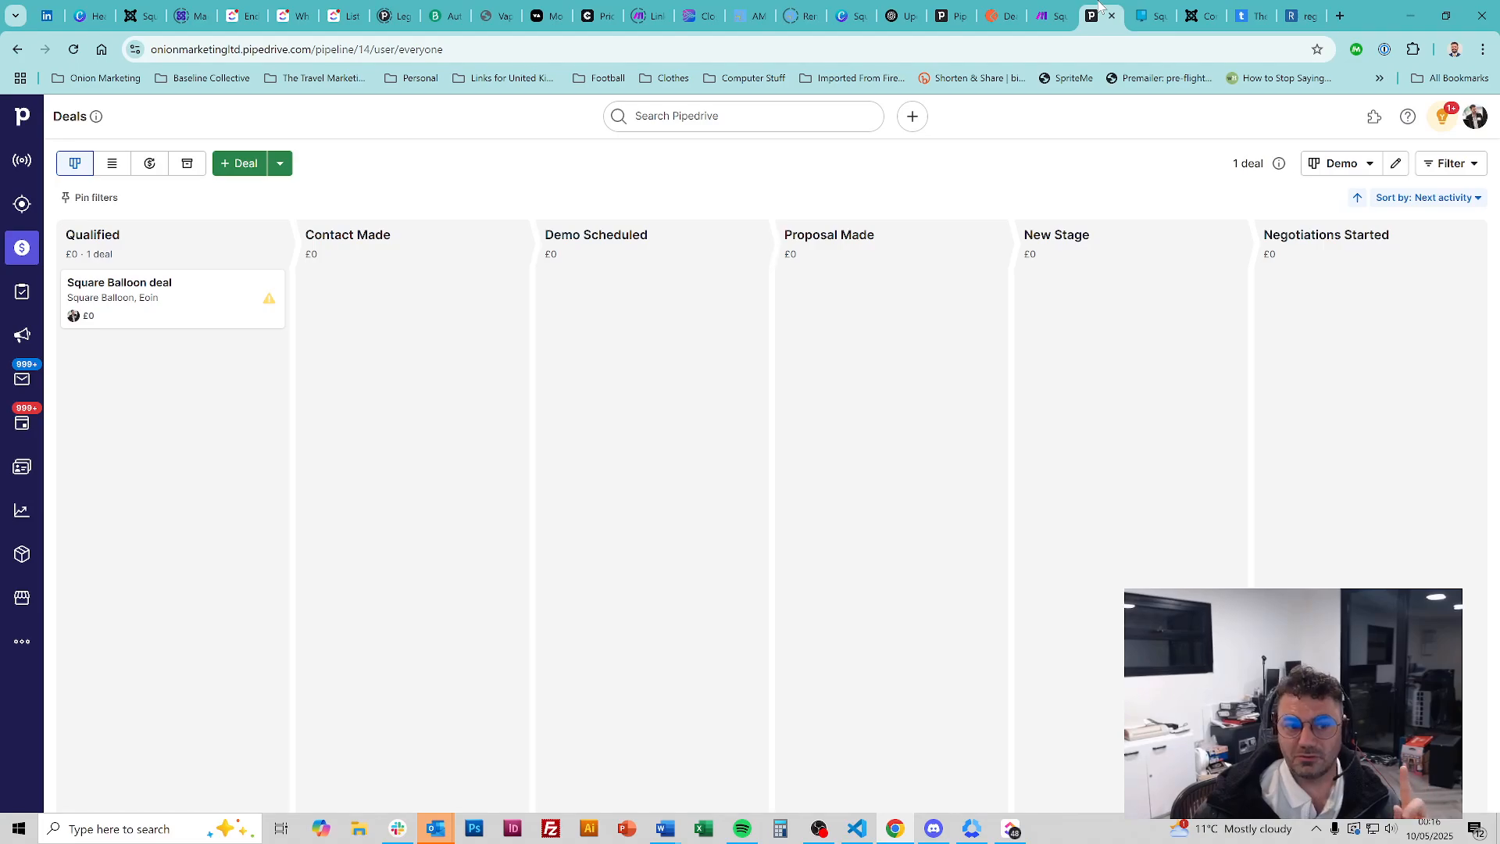
Open the Square Balloon deal and show the Source channel options, currently set to Website
{"action": "left_click", "coordinate": [160, 292]}
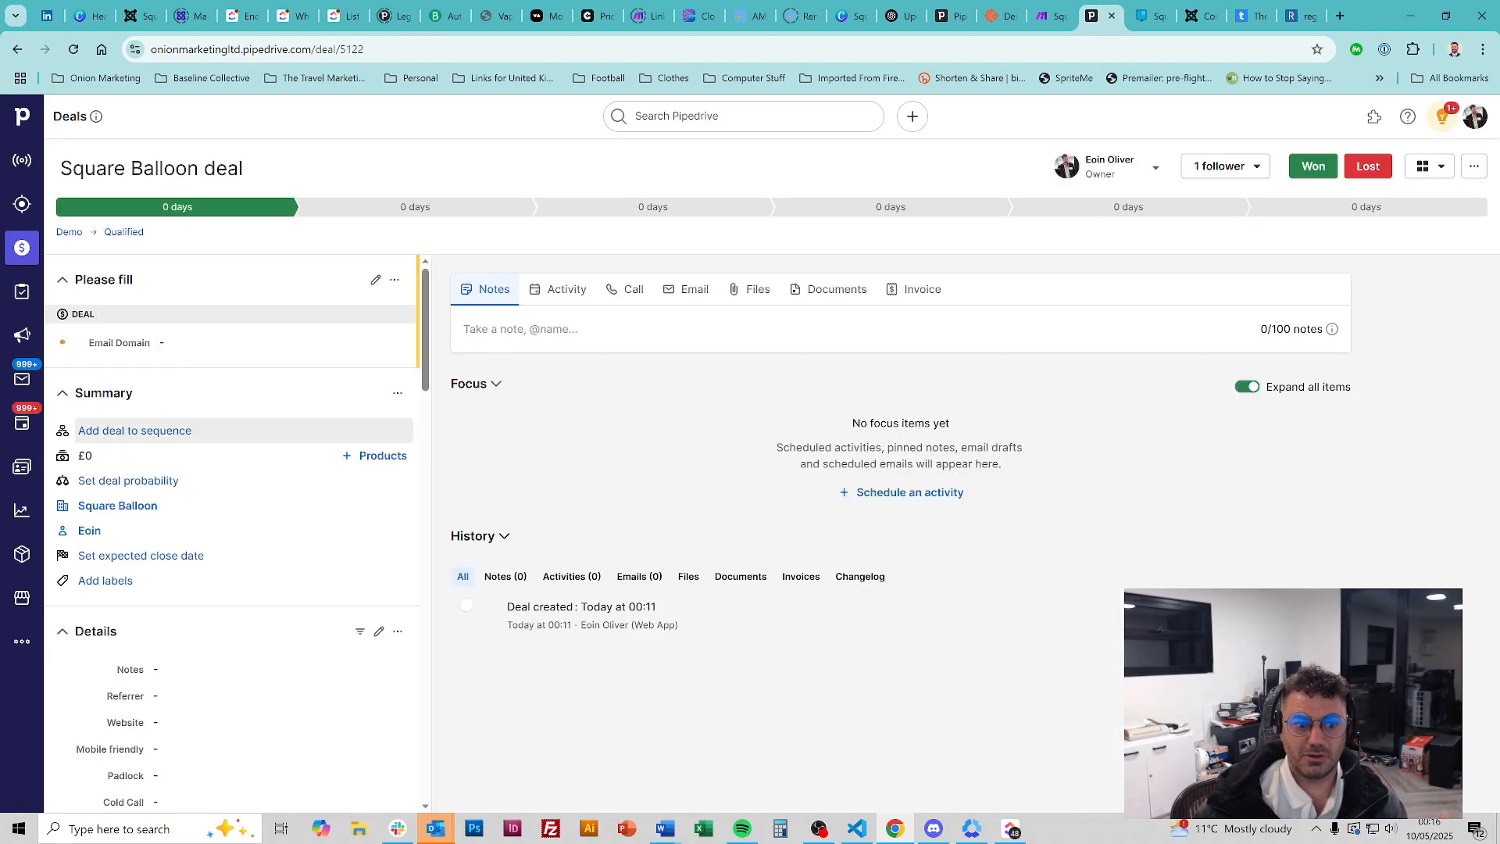
{"action": "scroll", "coordinate": [284, 406], "scroll_direction": "down", "scroll_amount": 5}
{"action": "scroll", "coordinate": [283, 406], "scroll_direction": "up", "scroll_amount": 3}
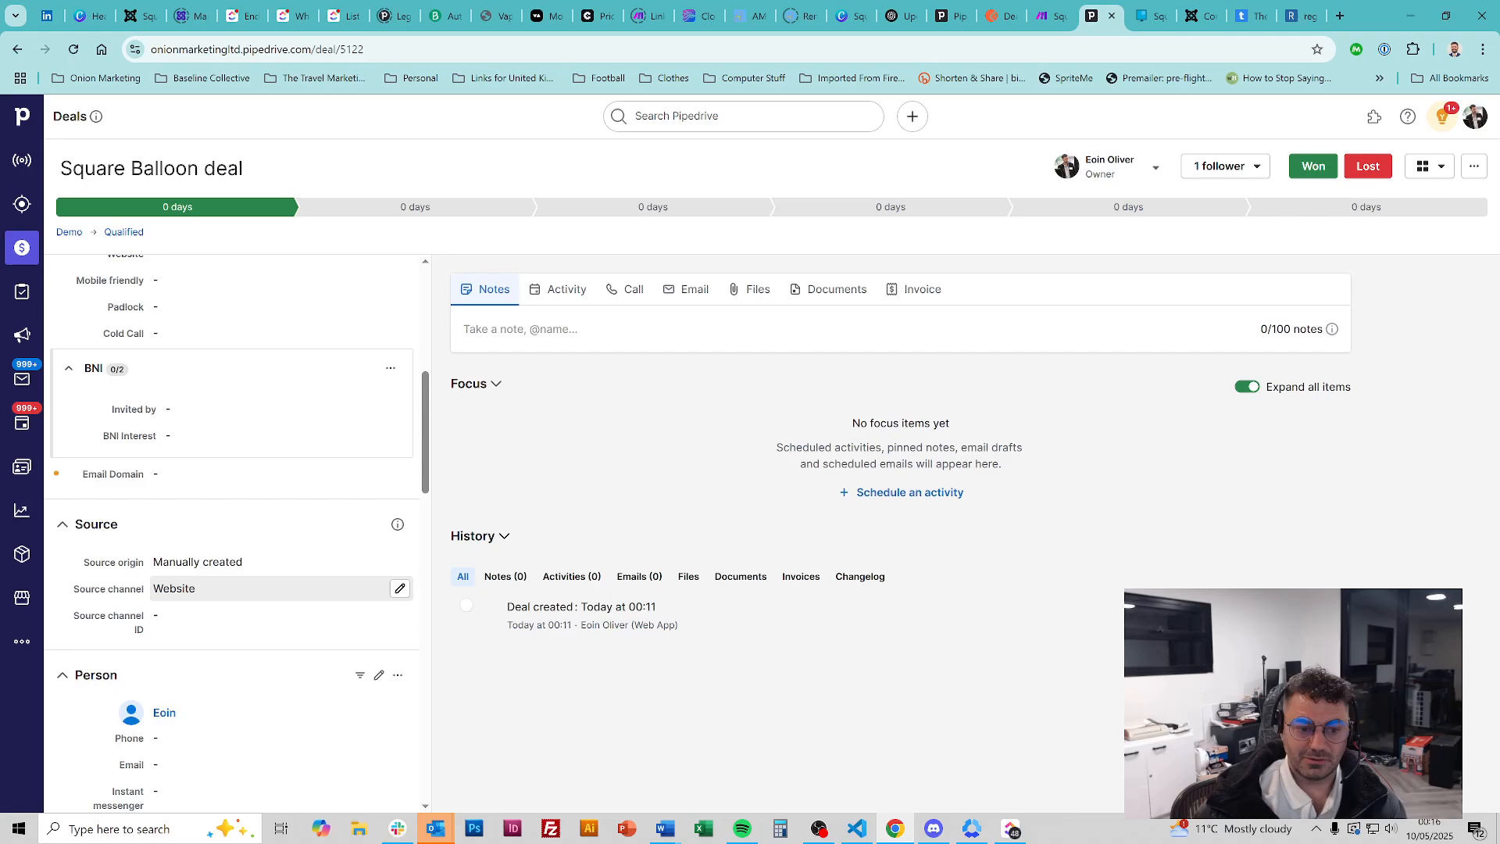
{"action": "left_click", "coordinate": [400, 590]}
{"action": "left_click", "coordinate": [395, 592]}
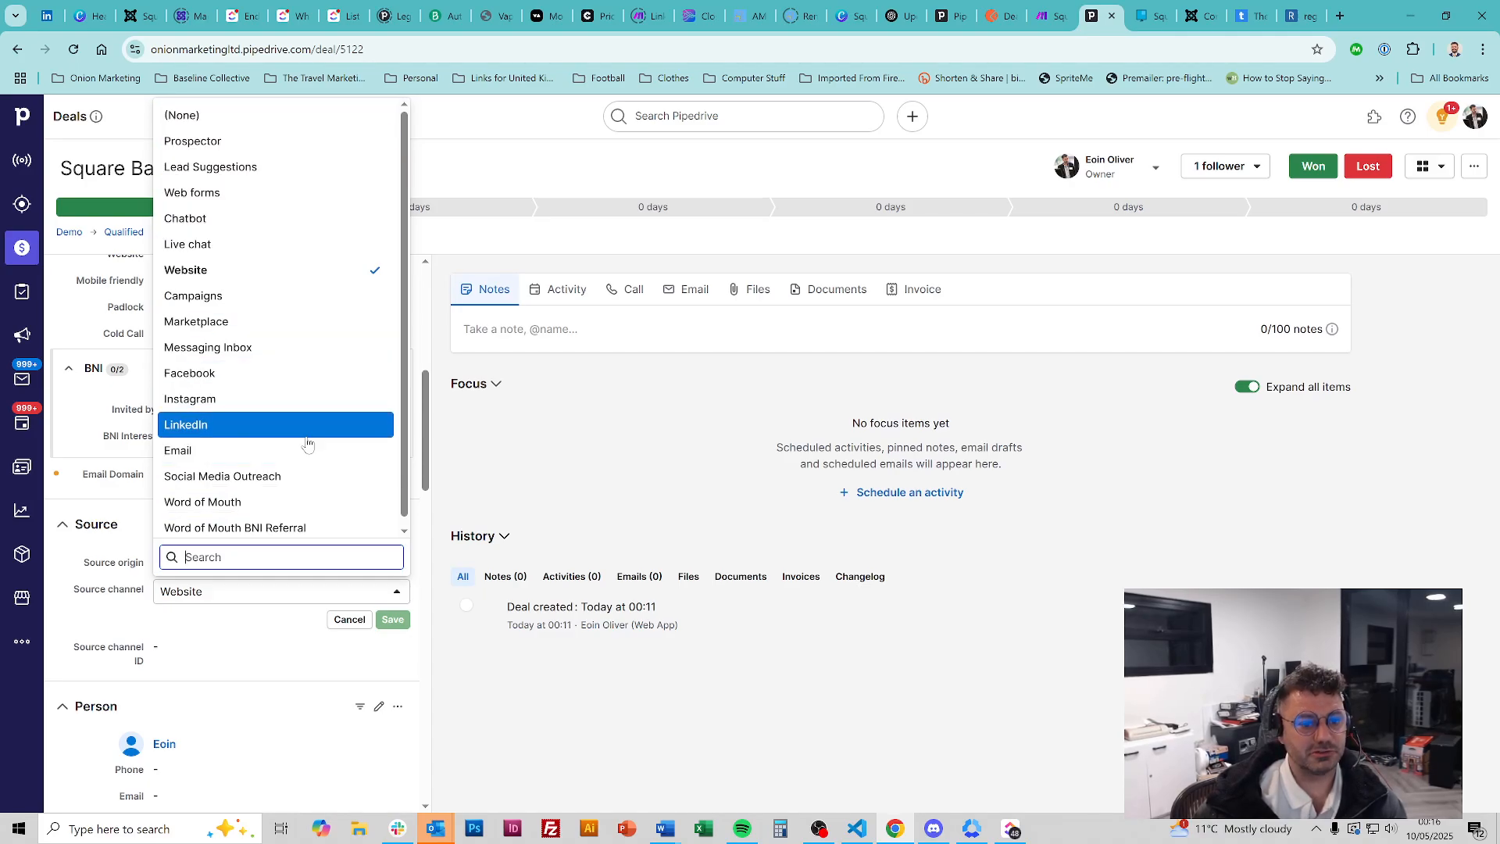
Inspect the Source channel list's page code in DevTools, then close it and go back to Postman
{"action": "right_click", "coordinate": [285, 428]}
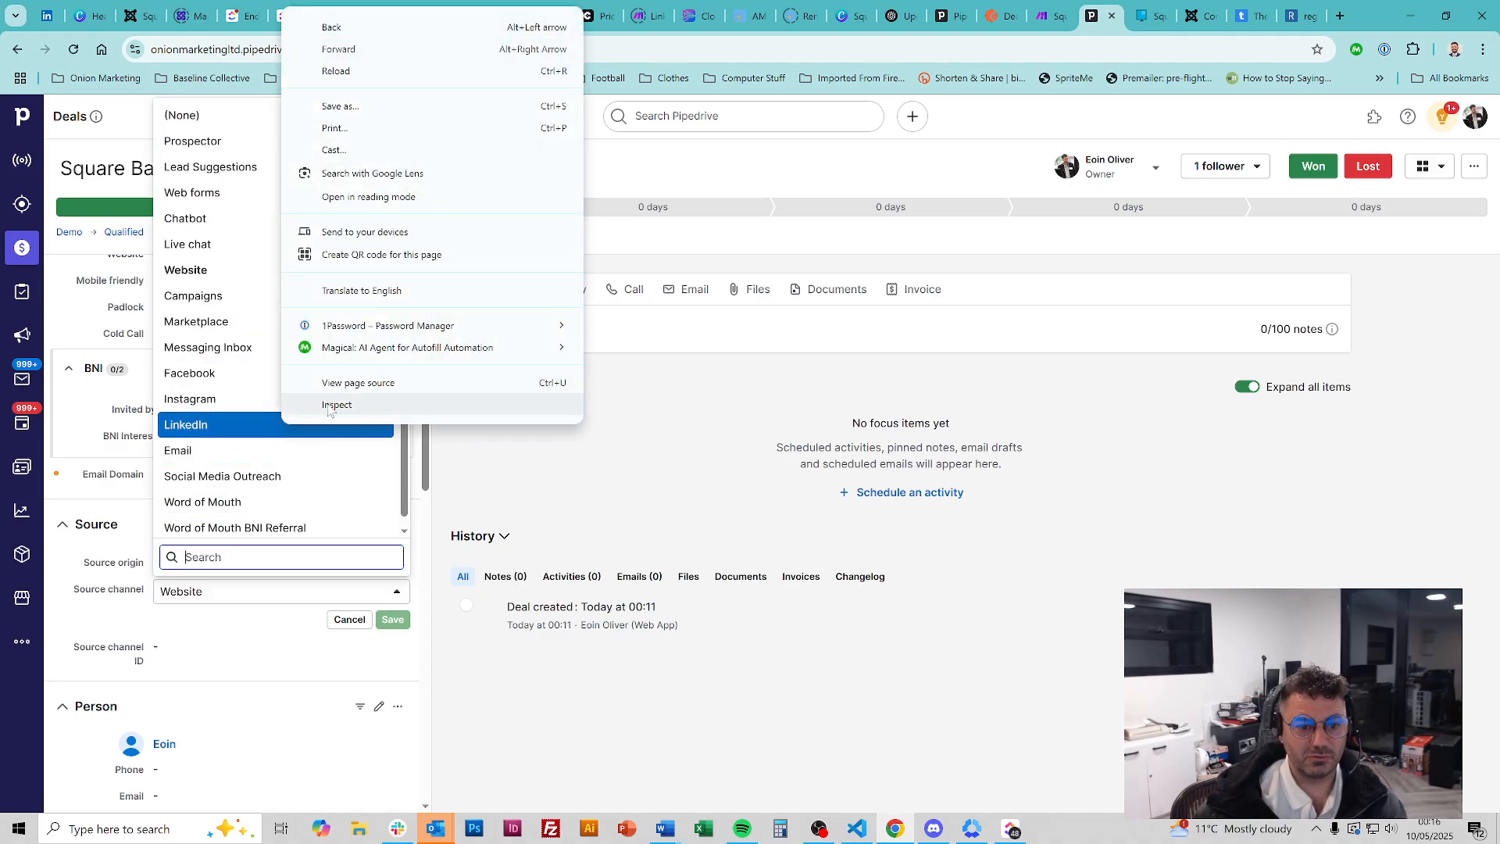
{"action": "left_click", "coordinate": [329, 406]}
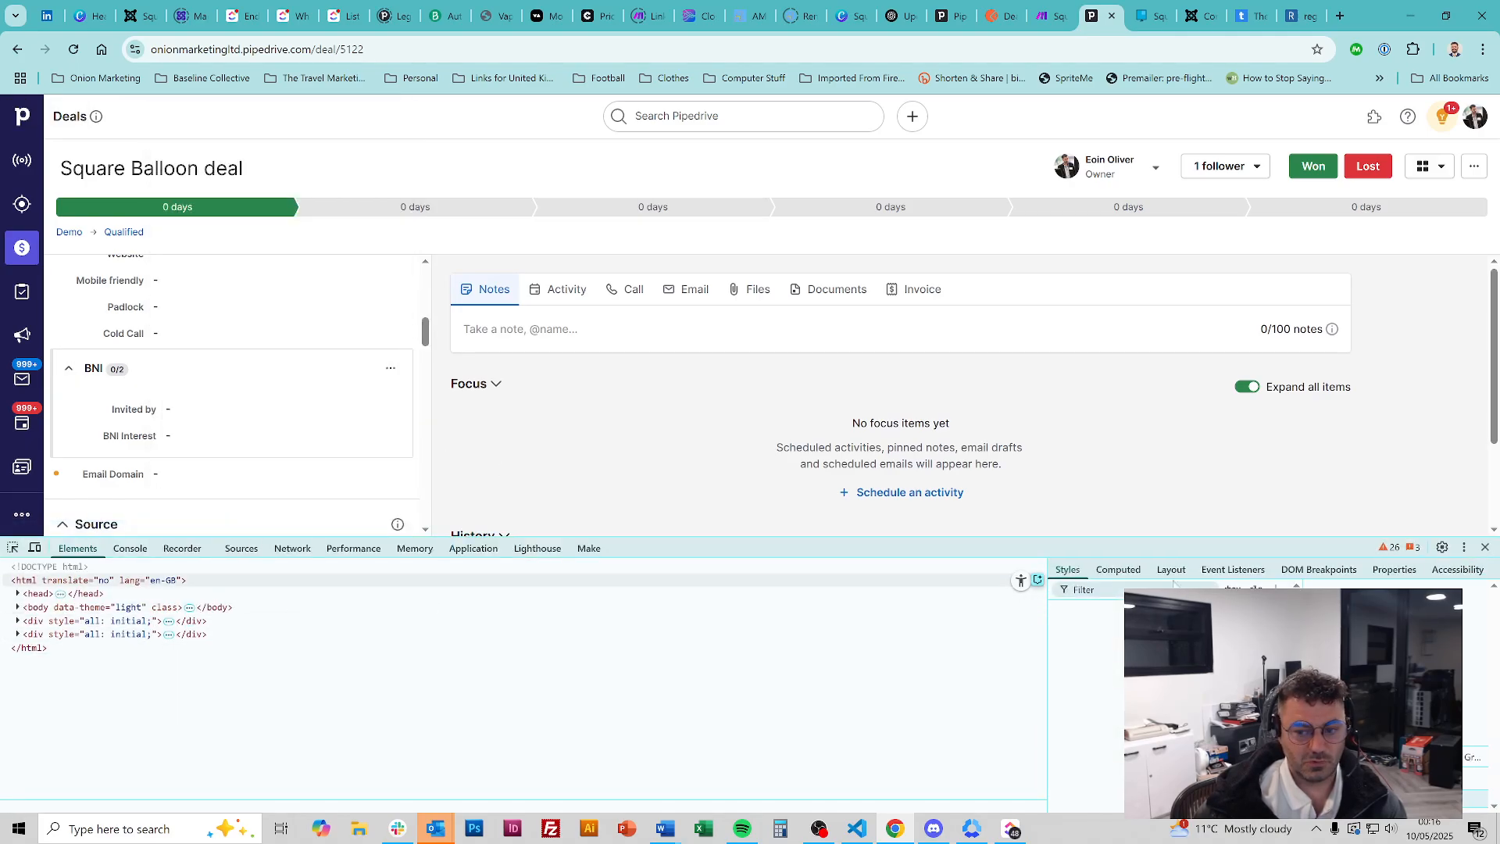
{"action": "left_click", "coordinate": [1485, 547]}
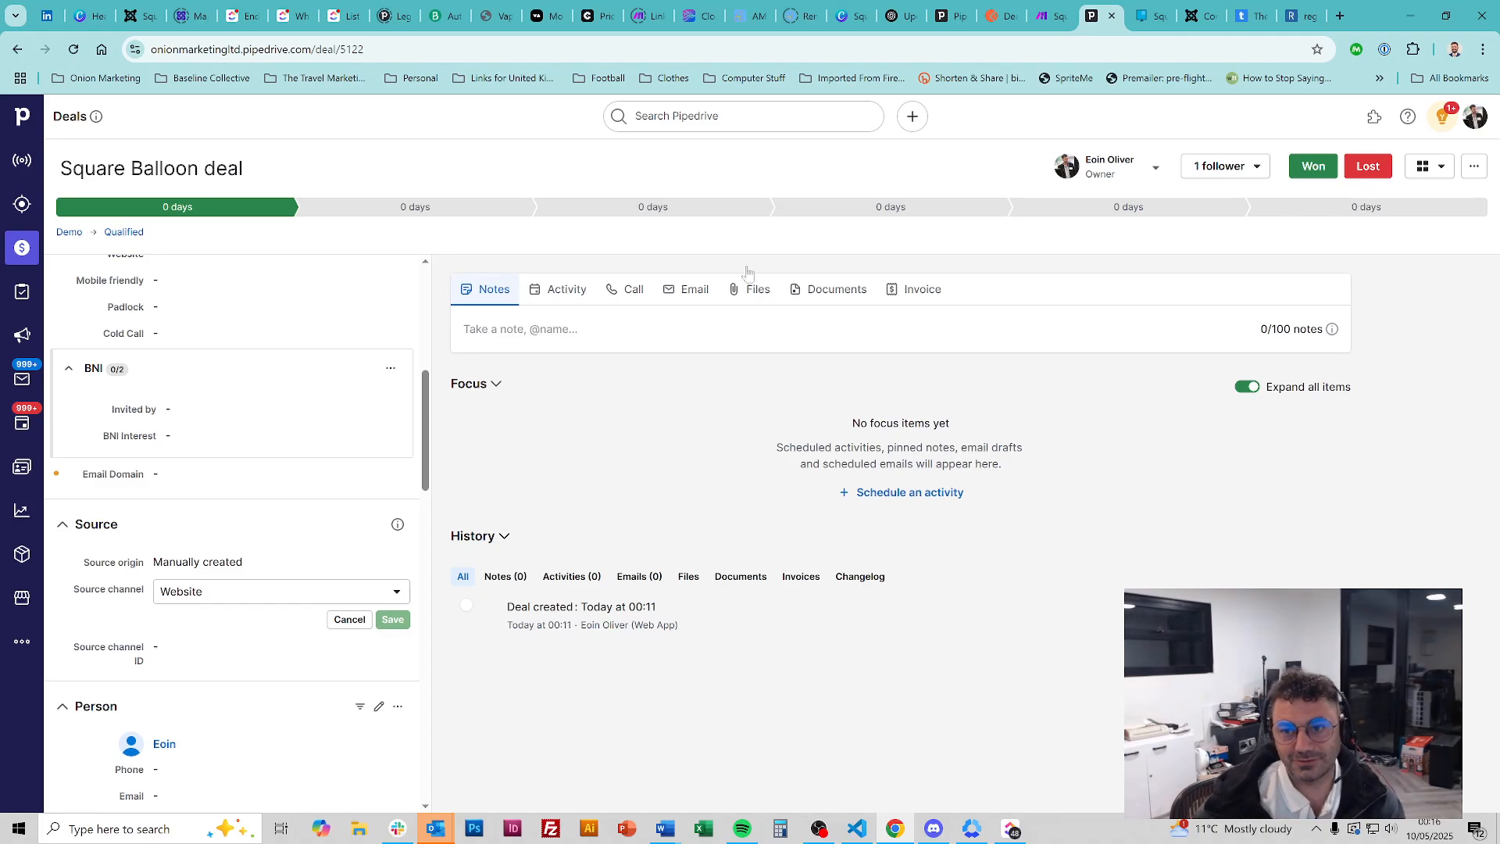
{"action": "left_click", "coordinate": [998, 11]}
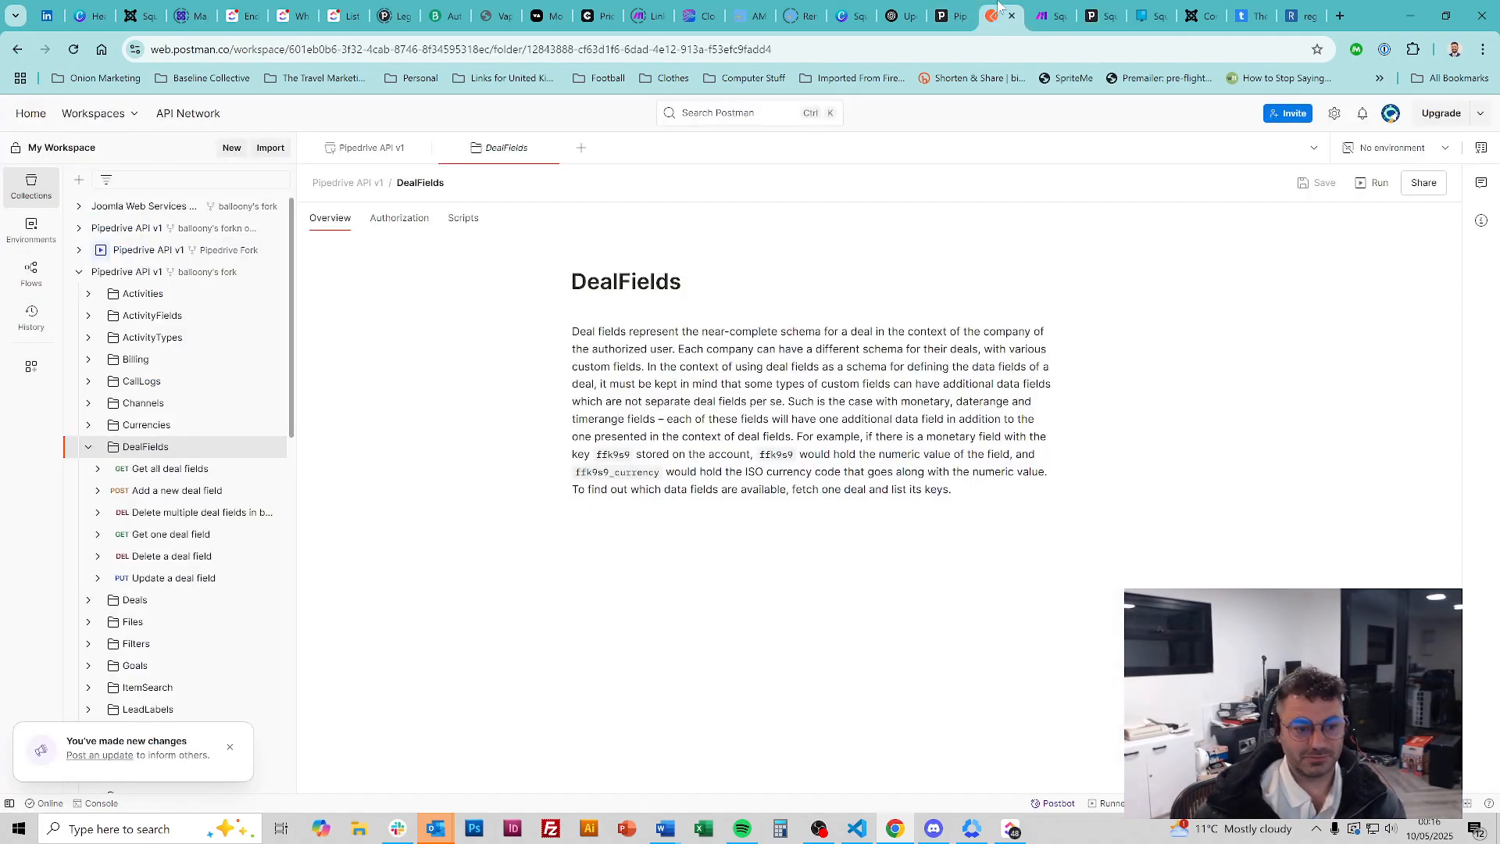
Open the Get all deal fields request and review its authorization and headers
{"action": "left_click", "coordinate": [182, 471]}
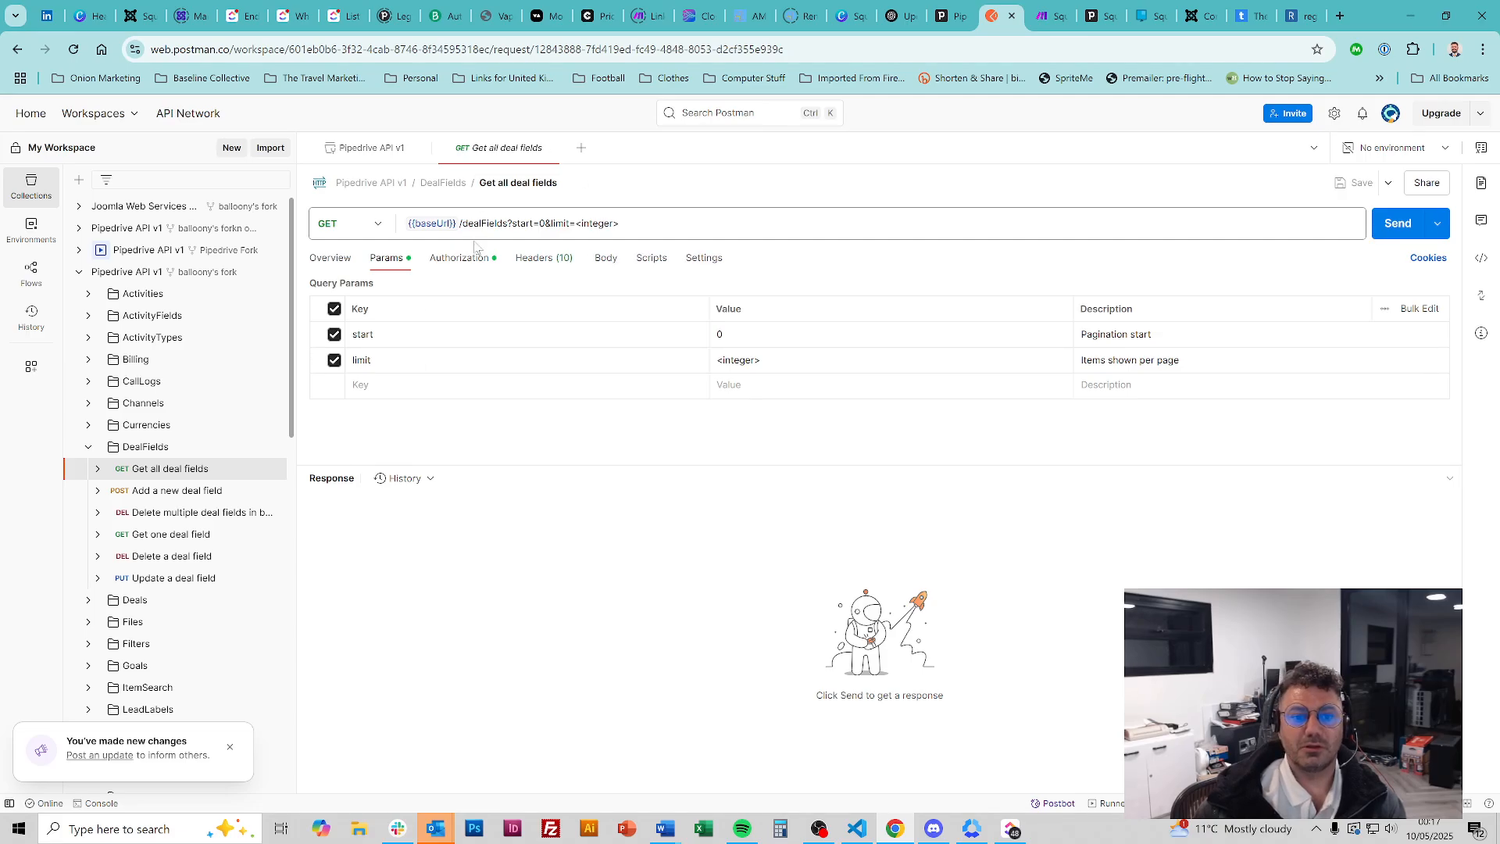
{"action": "mouse_move", "coordinate": [404, 221]}
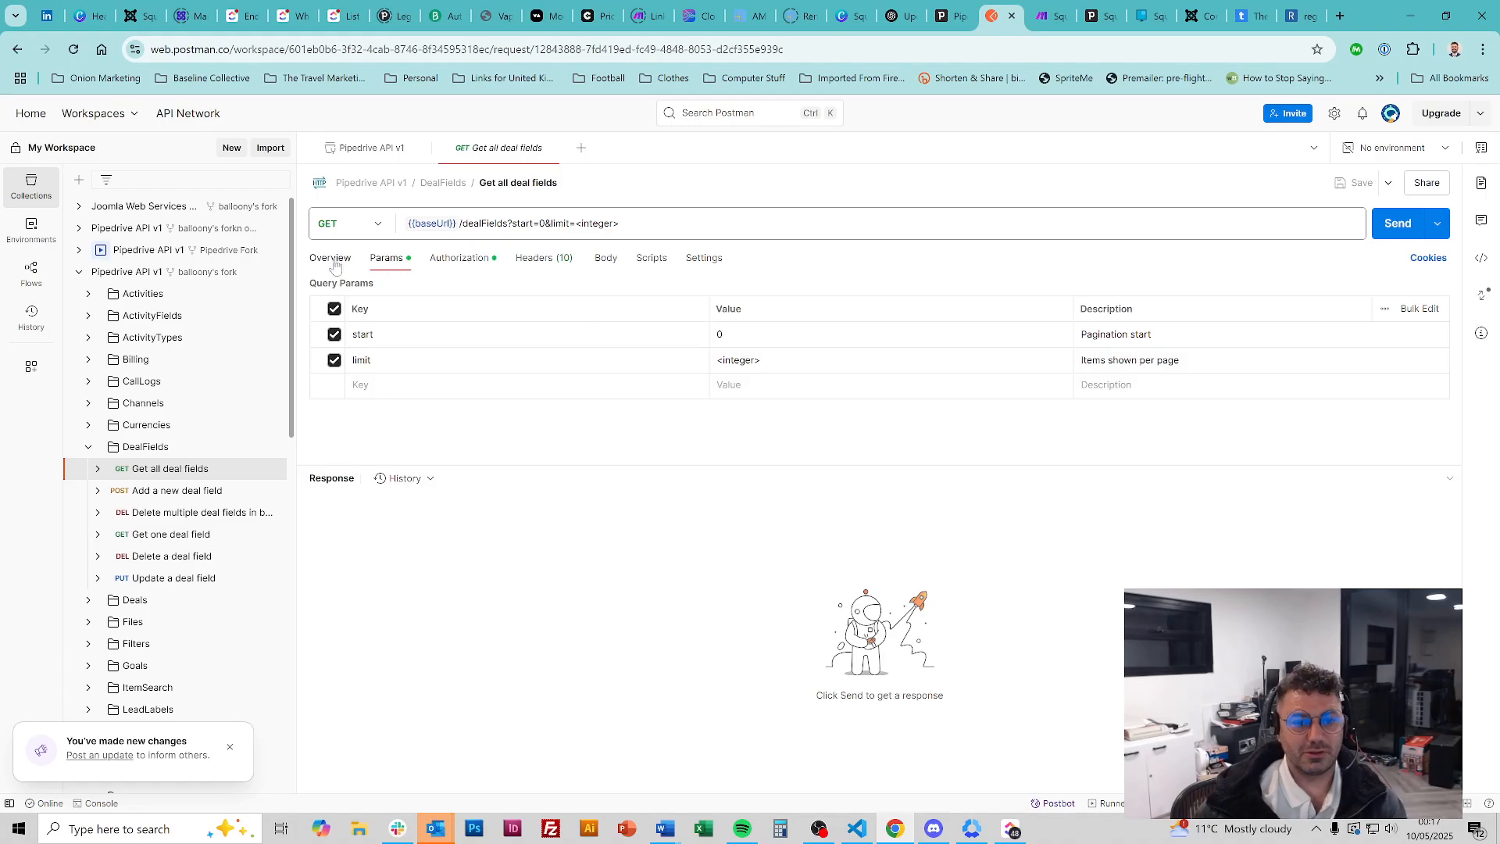
{"action": "left_click", "coordinate": [459, 258]}
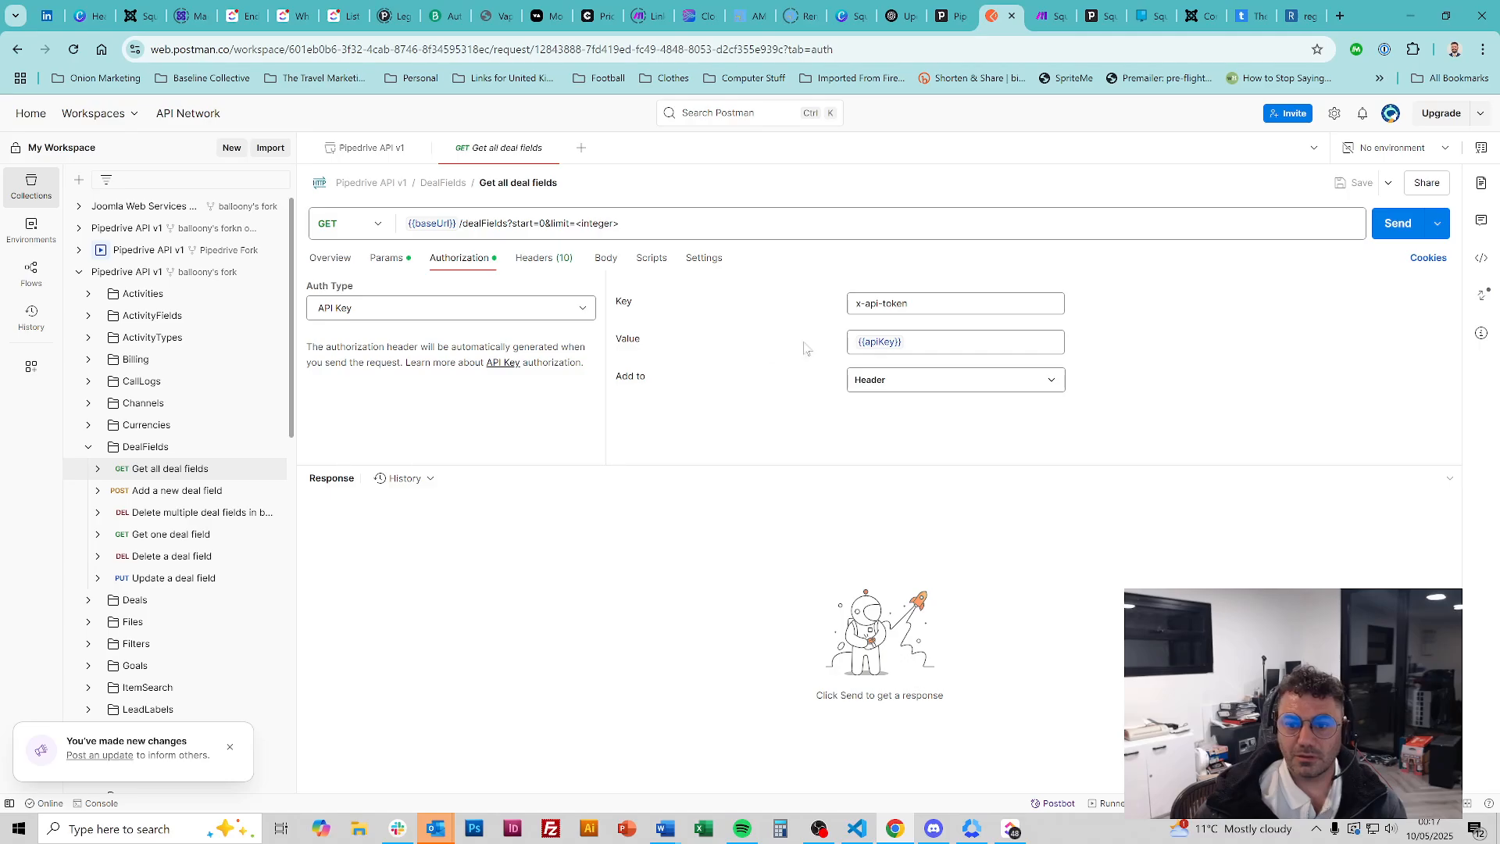
{"action": "key", "text": "ctrl"}
{"action": "key", "text": "ctrl"}
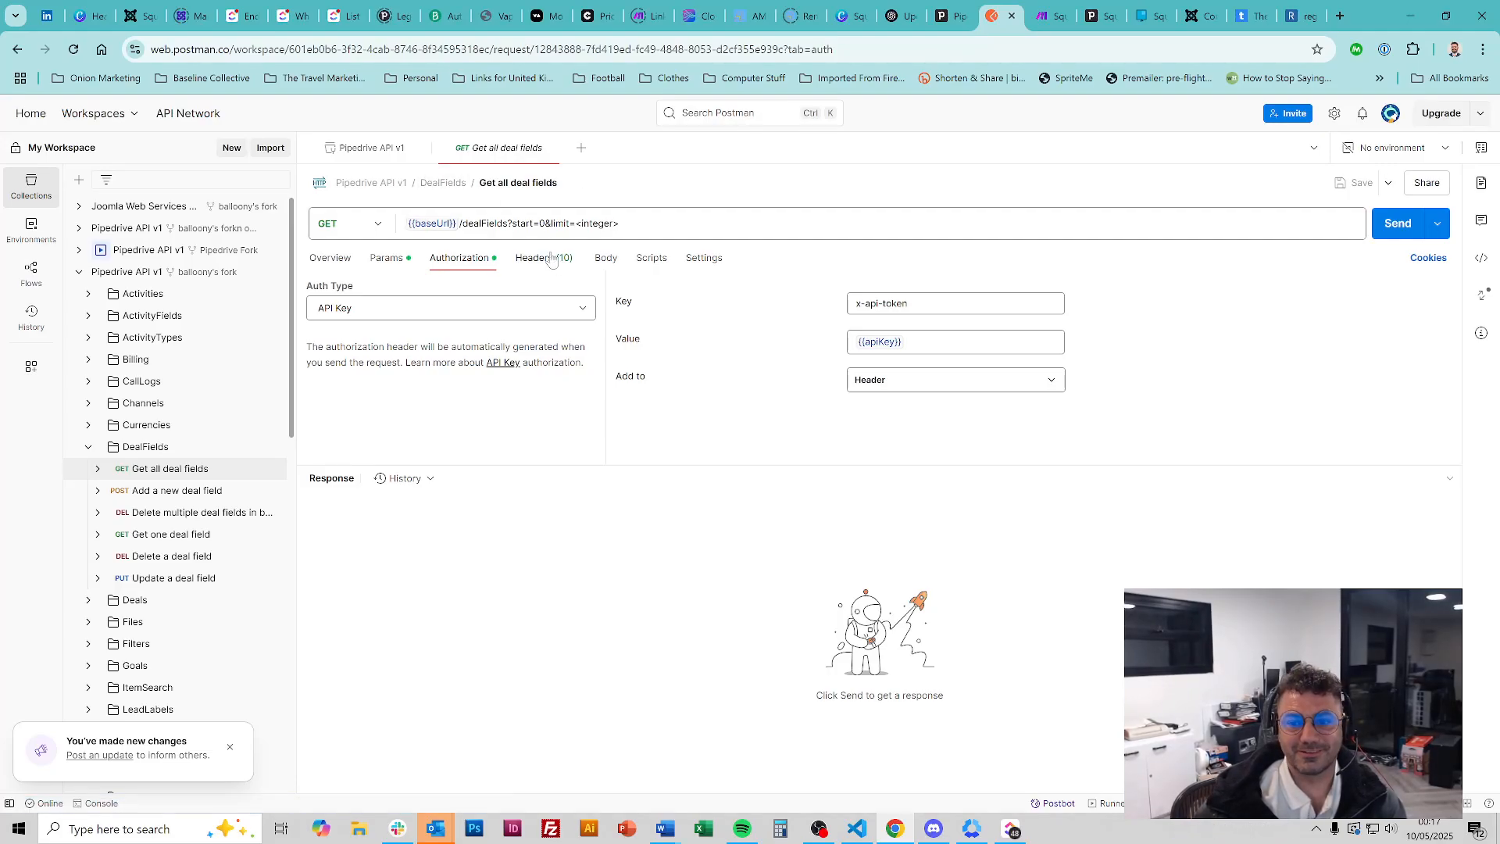
{"action": "left_click", "coordinate": [551, 260]}
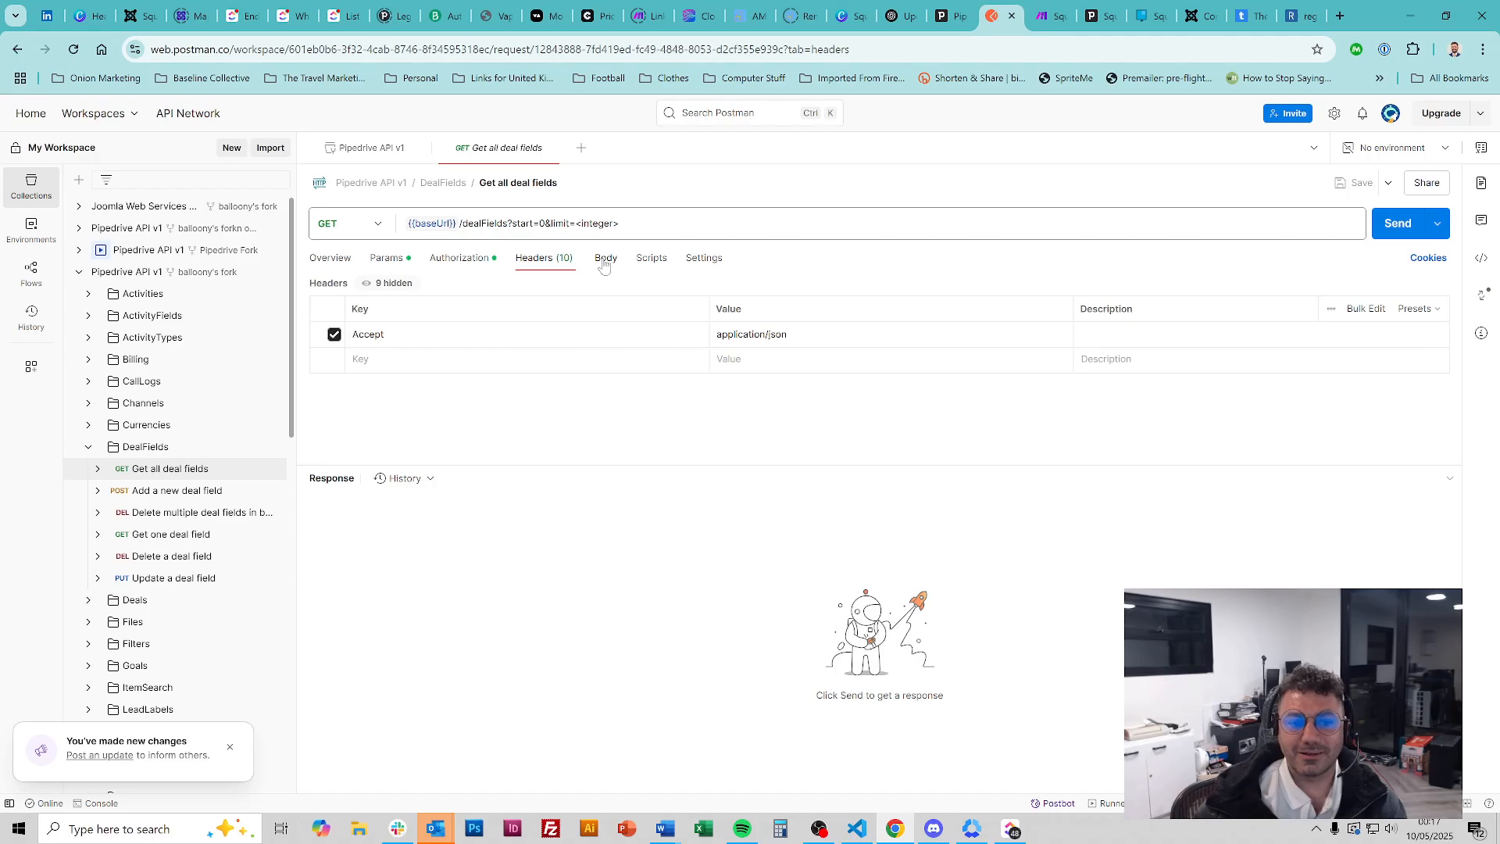
{"action": "left_click", "coordinate": [323, 257]}
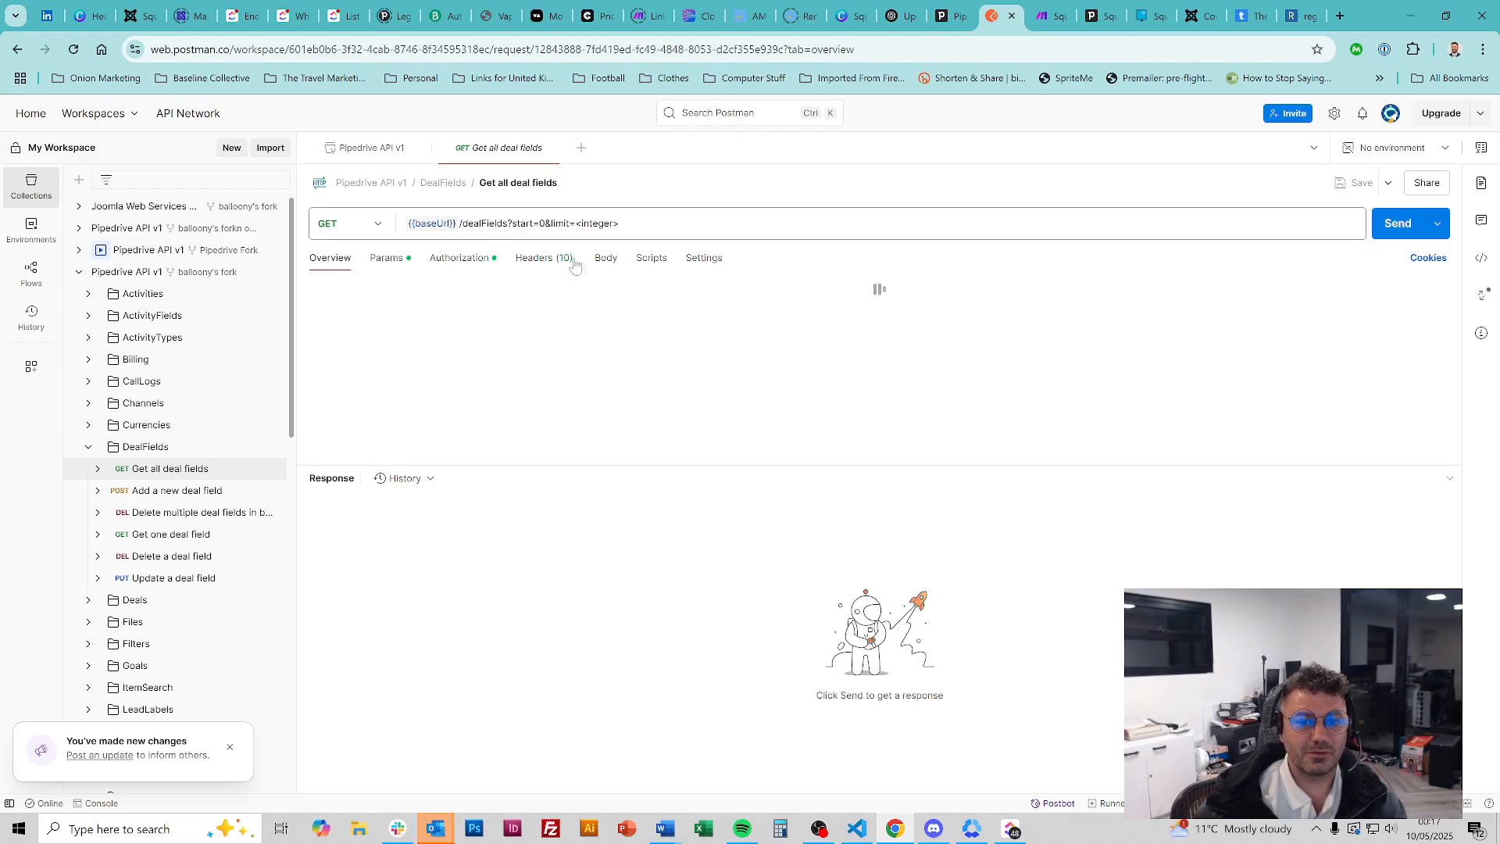
Set the request's limit to 60, send it, and select the whole JSON response
{"action": "left_click", "coordinate": [672, 211]}
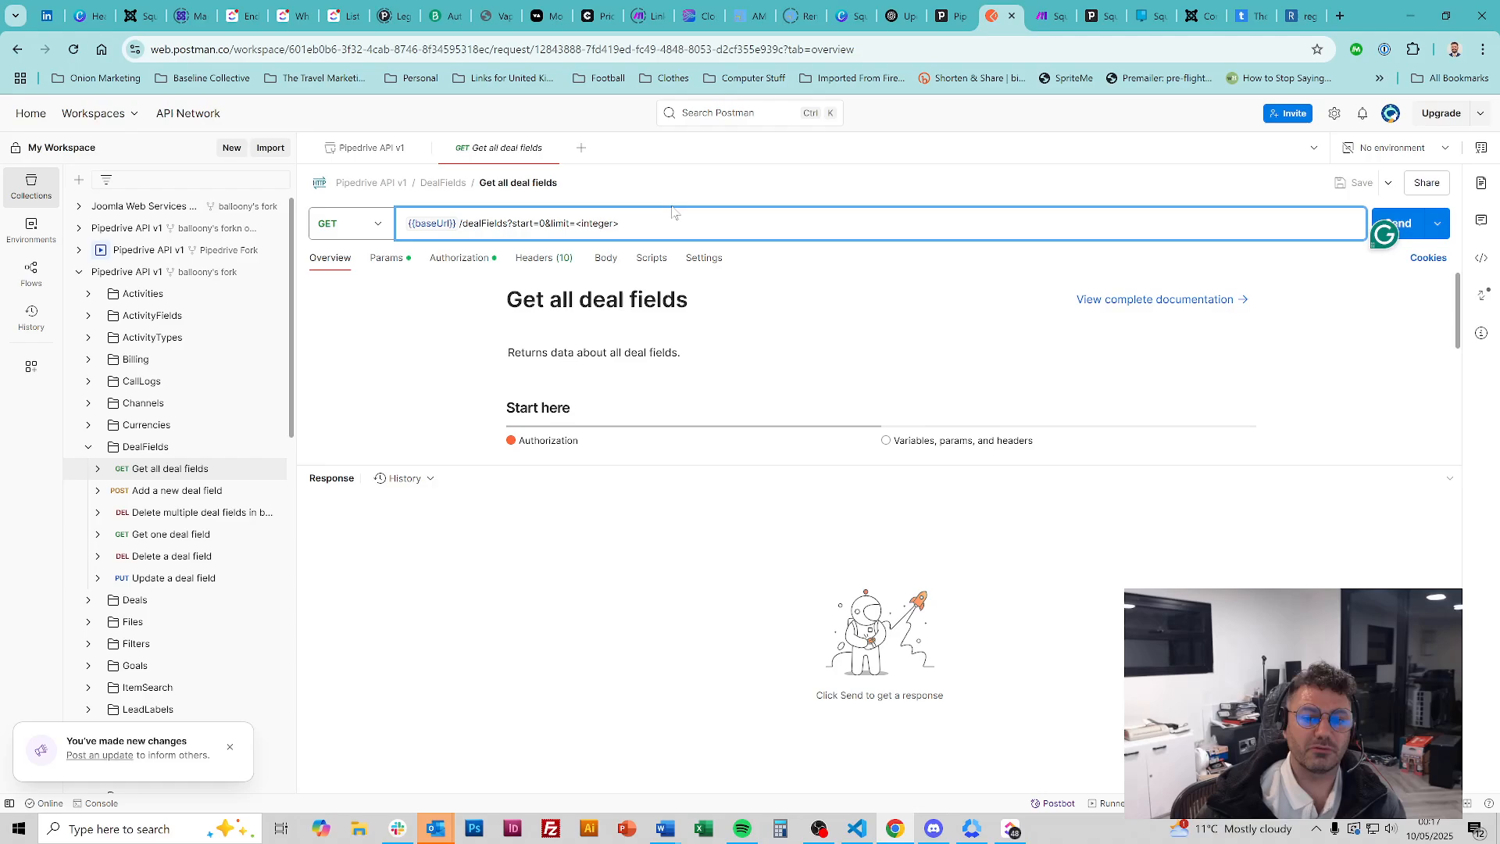
{"action": "key", "text": "shift+Left"}
{"action": "key", "text": "shift+Left"}
{"action": "key", "text": "shift+Left"}
{"action": "key", "text": "shift+Left"}
{"action": "key", "text": "shift+Left"}
{"action": "key", "text": "shift+Left"}
{"action": "key", "text": "shift+Left"}
{"action": "key", "text": "shift+Left"}
{"action": "key", "text": "shift+Left"}
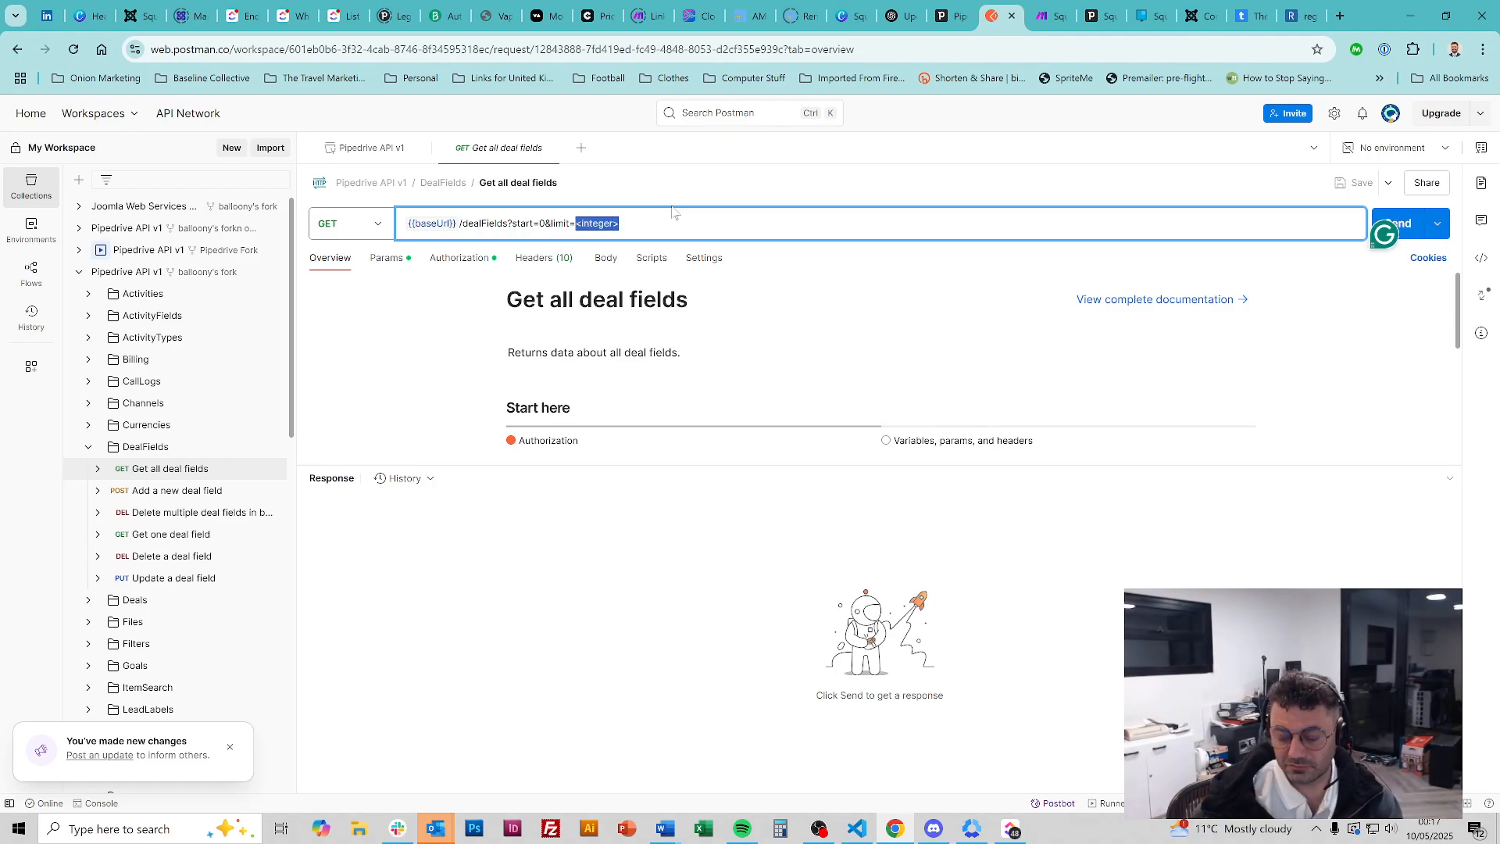
{"action": "type", "text": "60"}
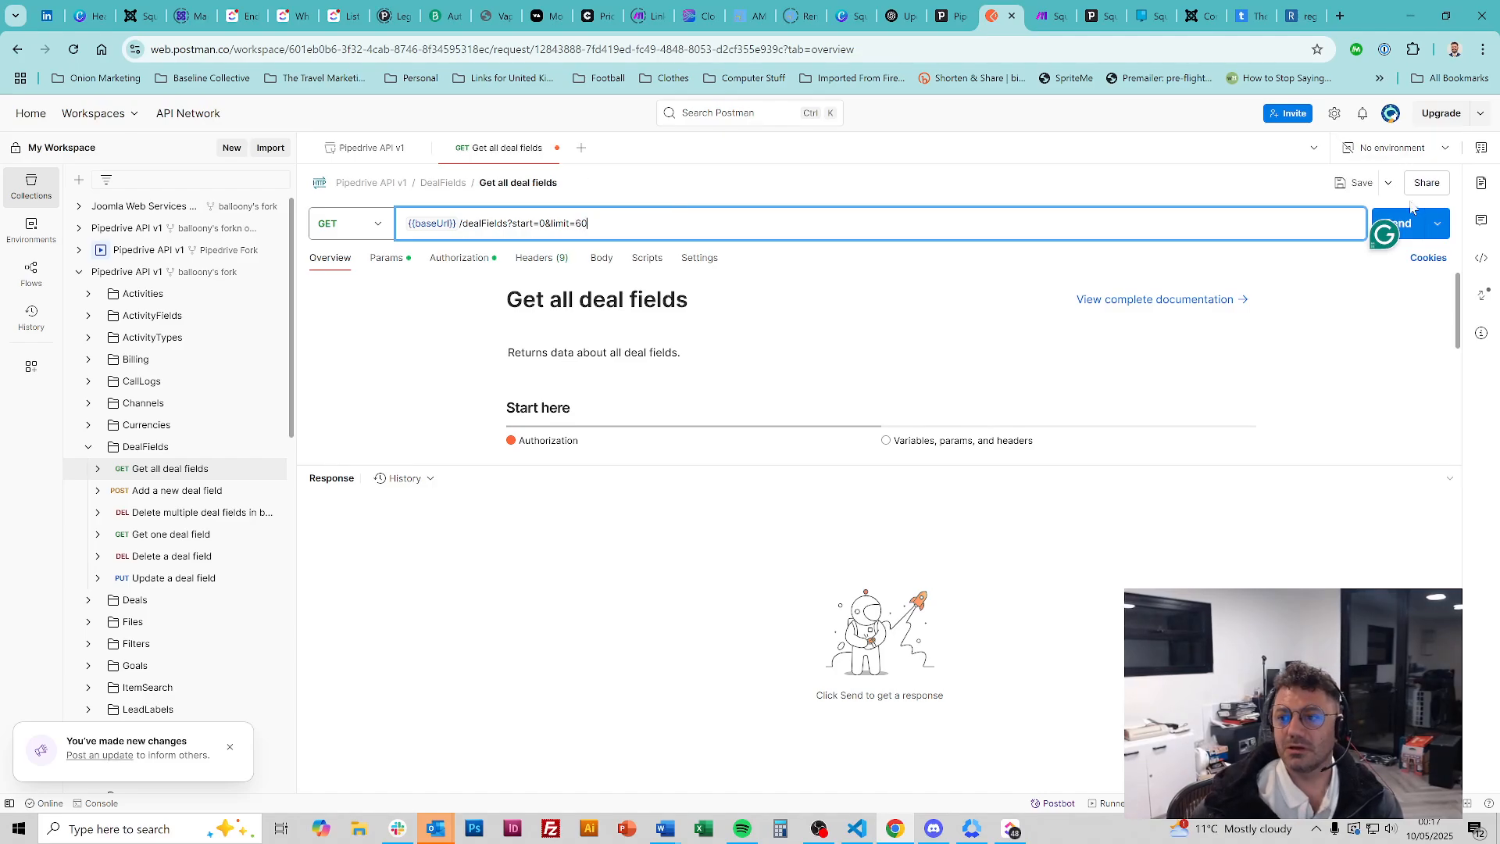
{"action": "key", "text": "Return"}
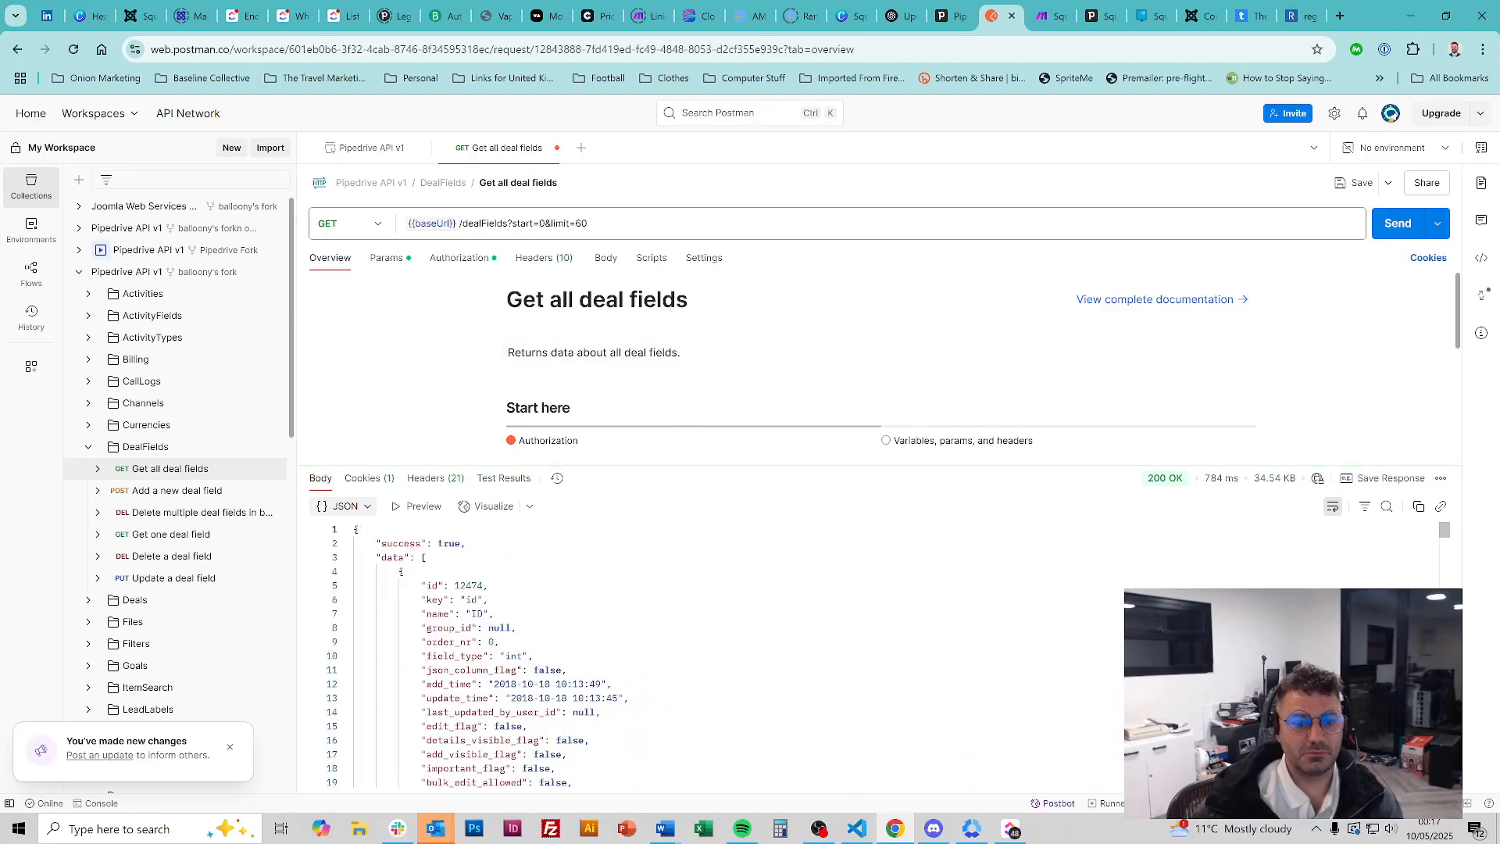
{"action": "scroll", "coordinate": [401, 571], "scroll_direction": "down", "scroll_amount": 3}
{"action": "scroll", "coordinate": [484, 656], "scroll_direction": "up", "scroll_amount": 3}
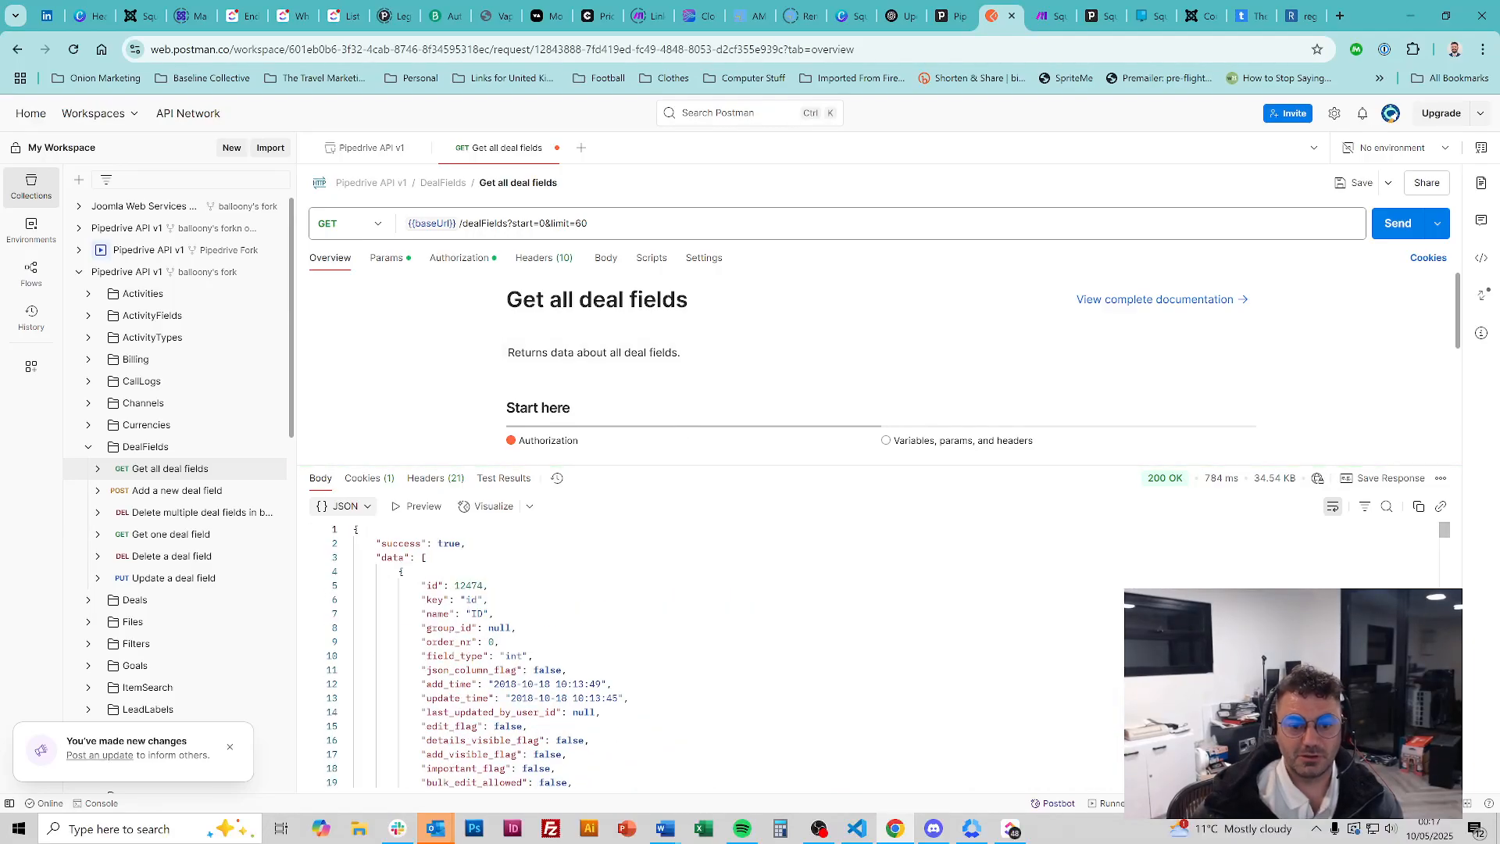
{"action": "key", "text": "ctrl+a"}
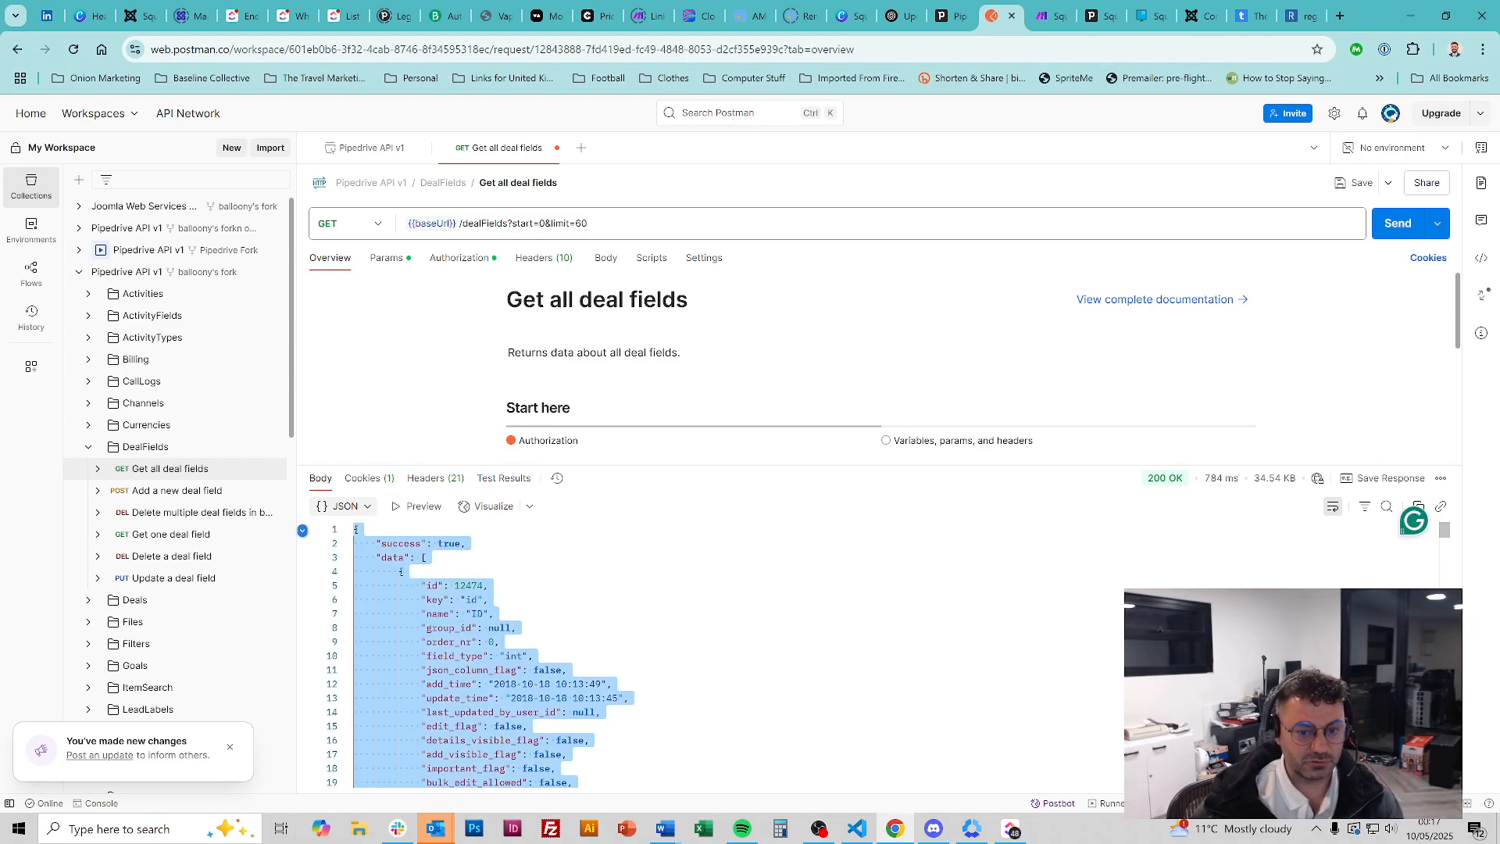
Replace the old JSON in VS Code's Untitled-1 with the new deal-fields JSON
{"action": "left_click", "coordinate": [856, 826]}
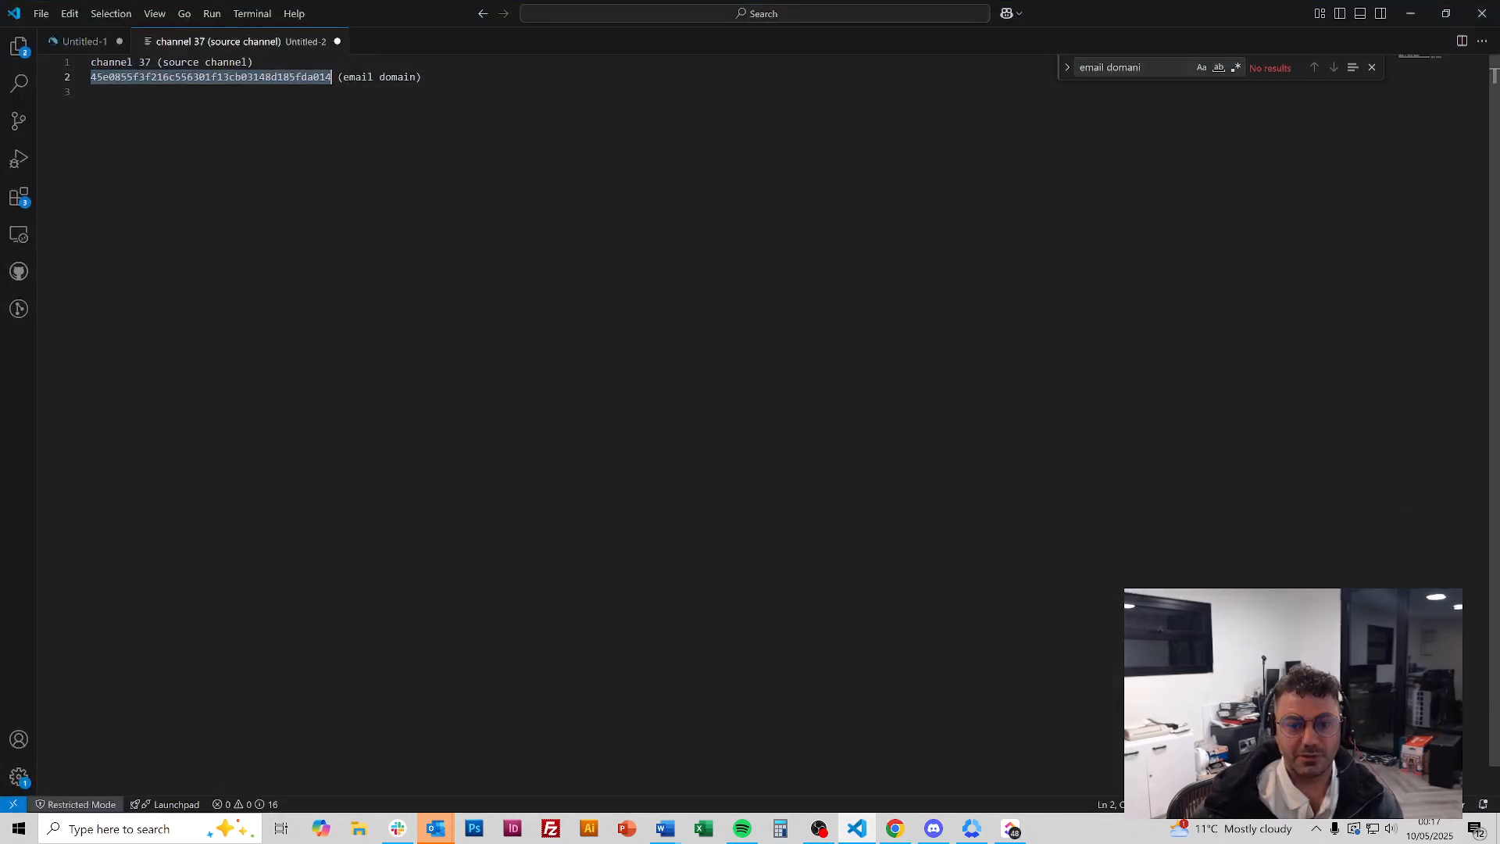
{"action": "key", "text": "ctrl+a"}
{"action": "left_click", "coordinate": [86, 42]}
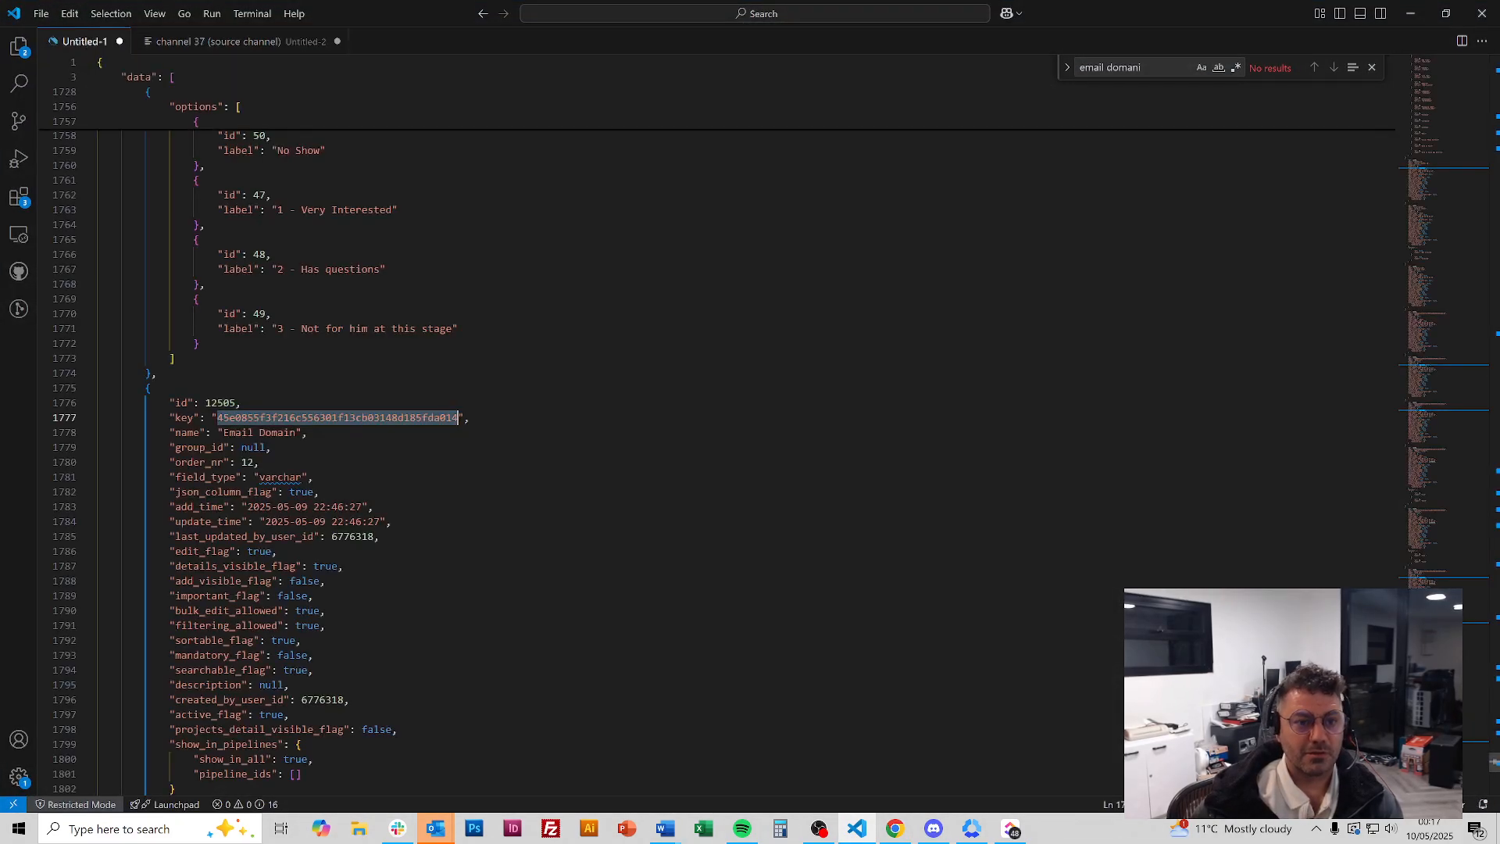
{"action": "key", "text": "ctrl+a"}
{"action": "key", "text": "ctrl+c"}
{"action": "key", "text": "BackSpace"}
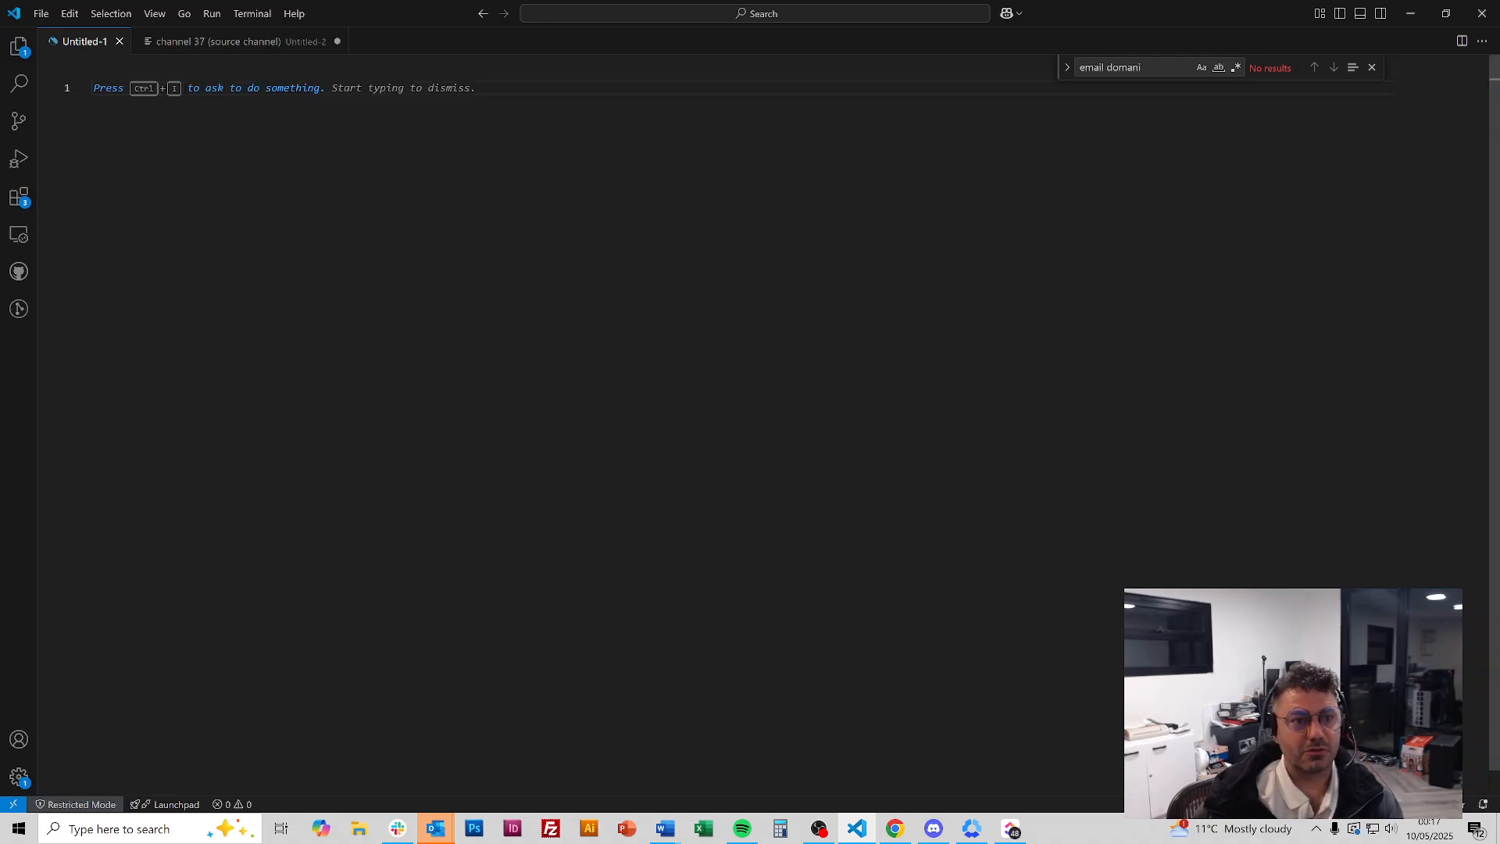
{"action": "key", "text": "ctrl+v"}
{"action": "scroll", "coordinate": [717, 448], "scroll_direction": "up", "scroll_amount": 20}
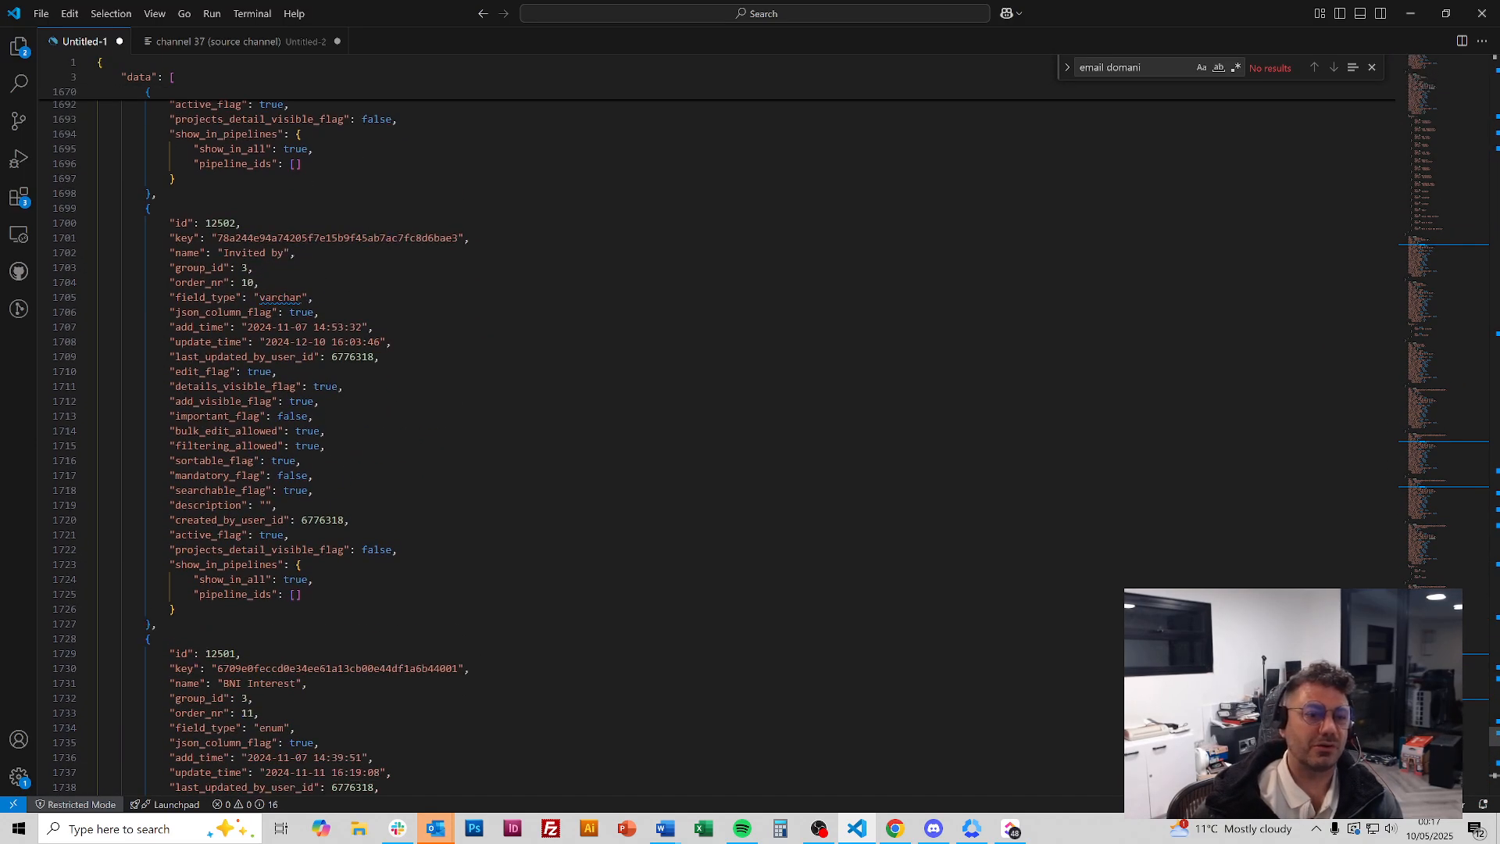
{"action": "scroll", "coordinate": [1419, 297], "scroll_direction": "up", "scroll_amount": 11}
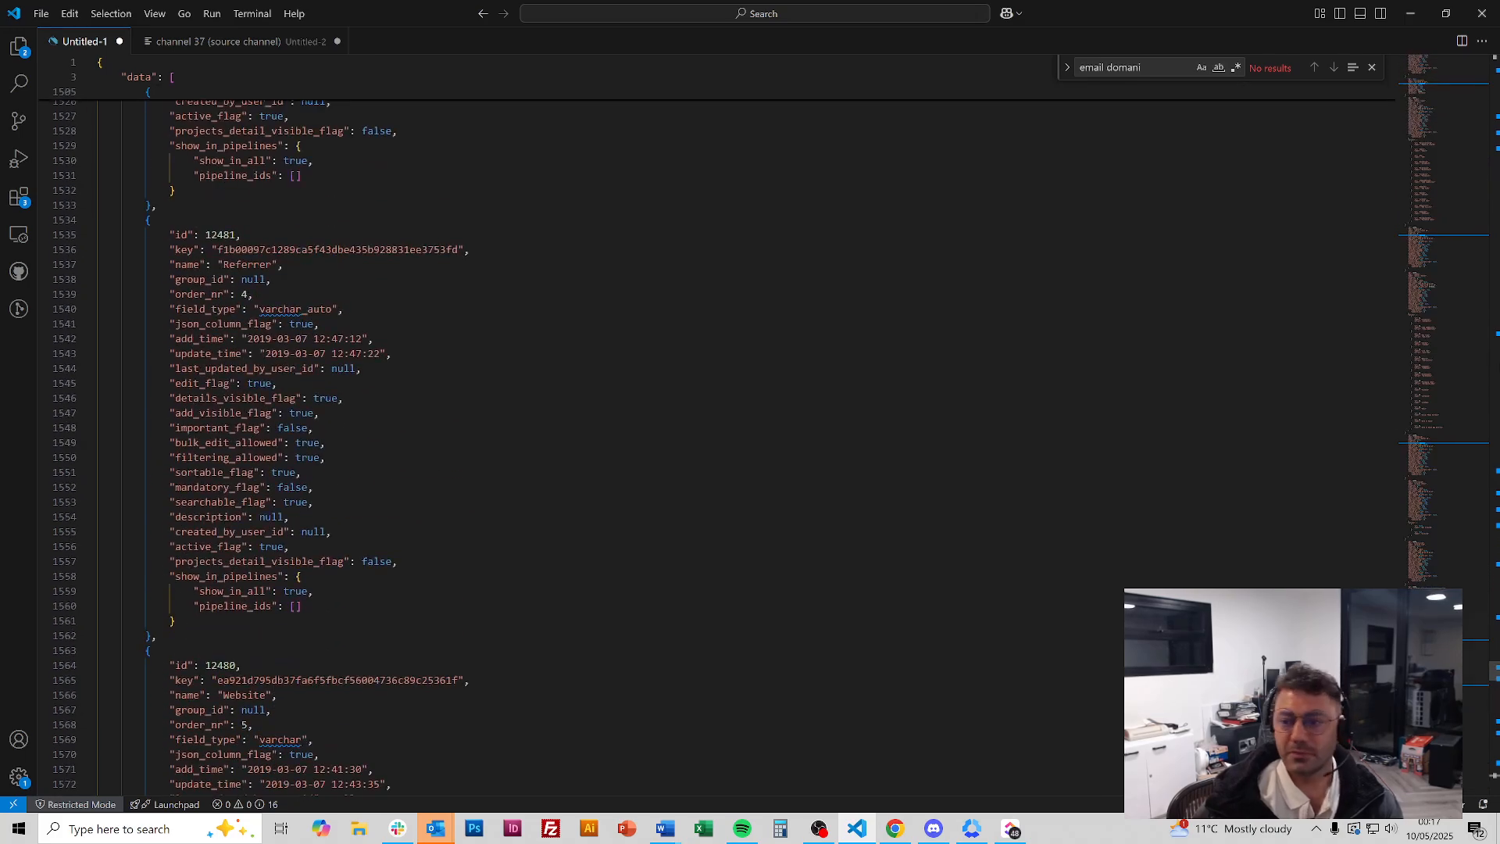
{"action": "left_click_drag", "start_coordinate": [1459, 650], "coordinate": [1466, 81]}
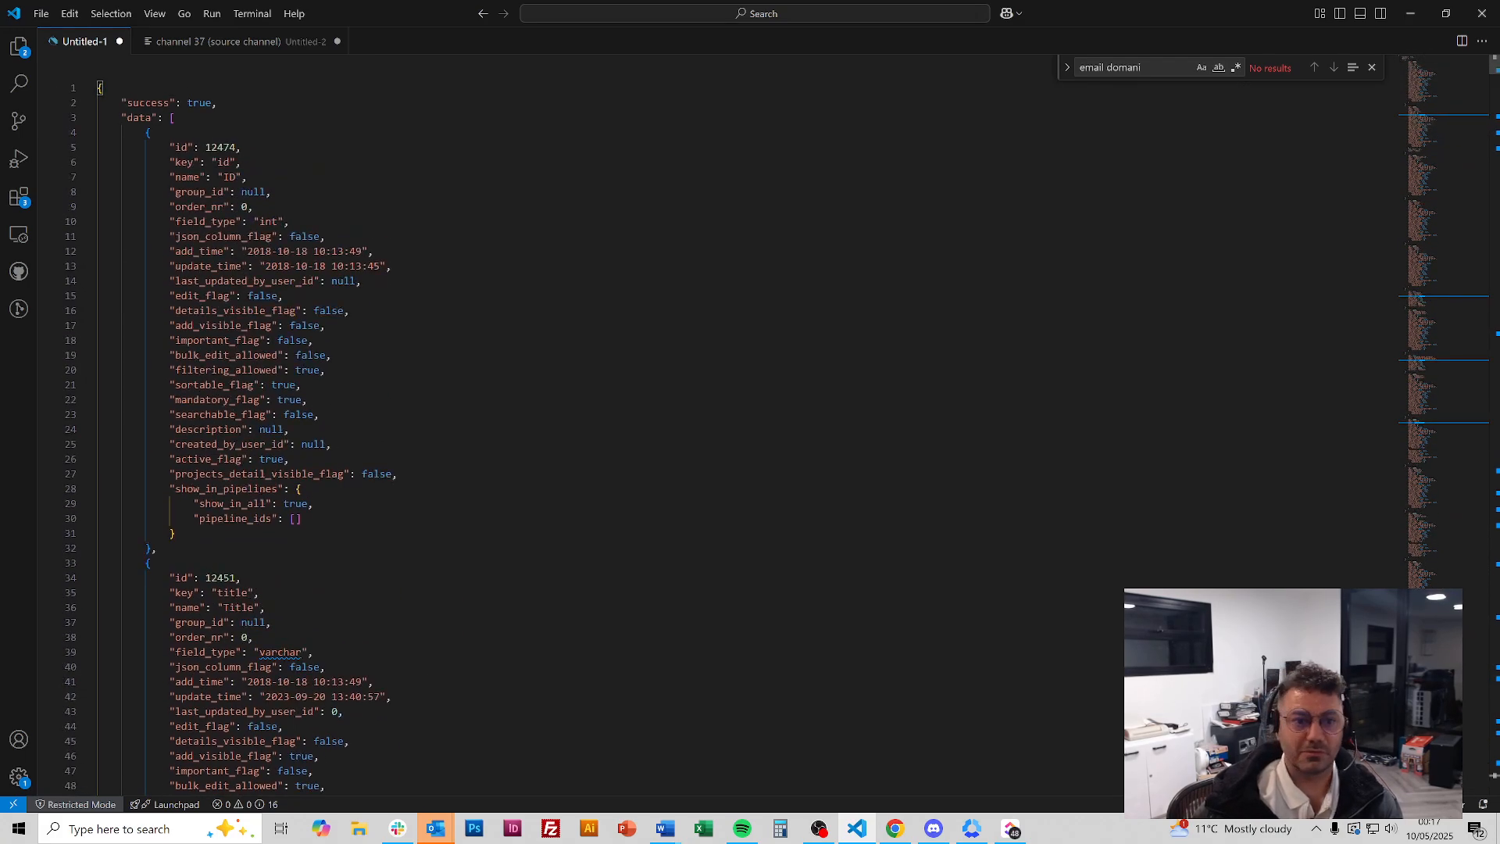
Search the JSON for 'source channel' and select its key, 'channel' (id 12499)
{"action": "left_click", "coordinate": [899, 192]}
{"action": "key", "text": "ctrl+f"}
{"action": "type", "text": "source channel"}
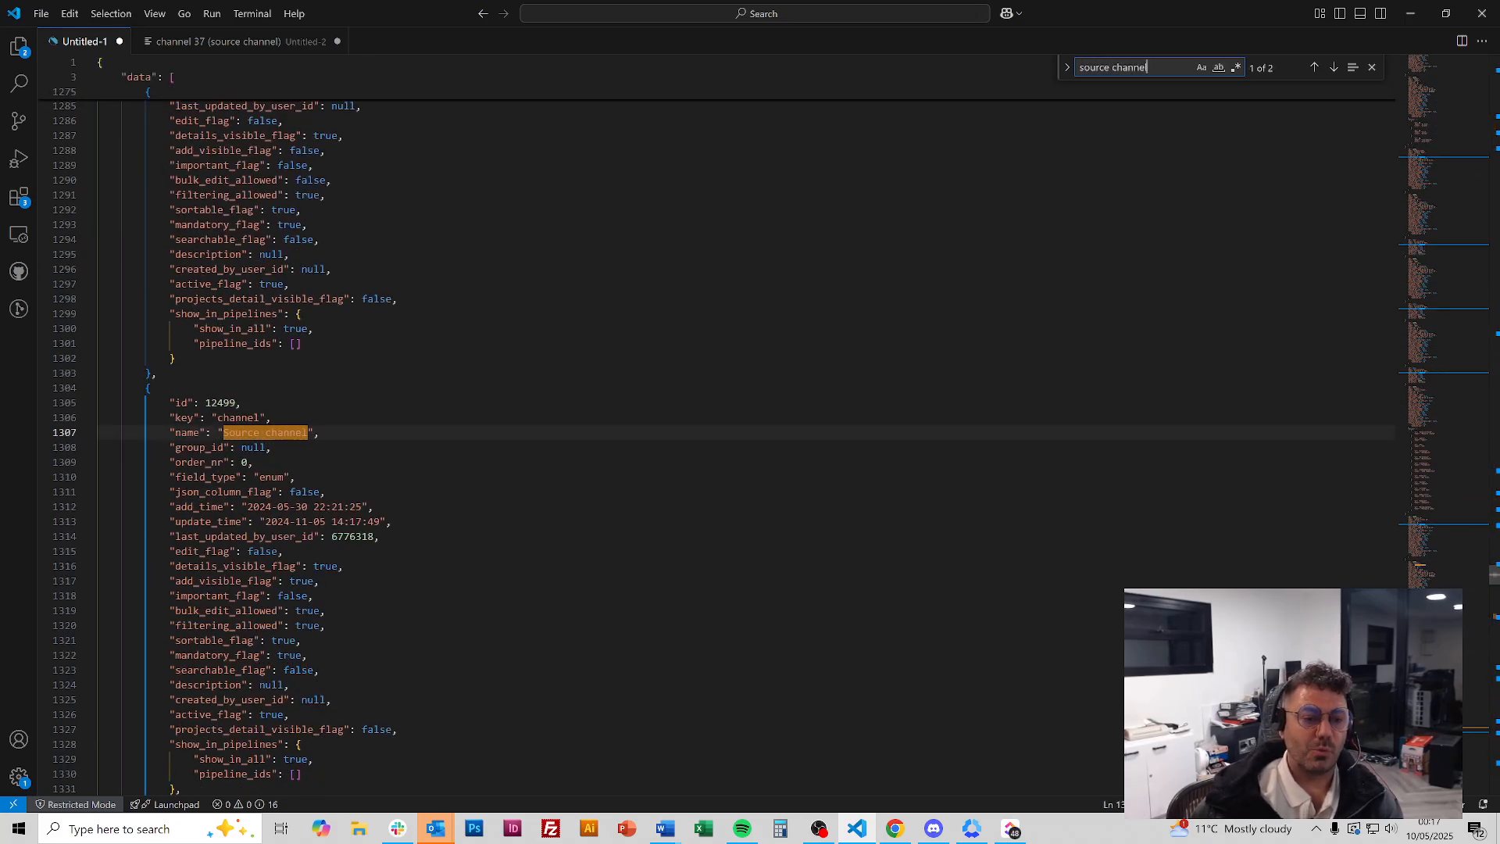
{"action": "left_click", "coordinate": [320, 433]}
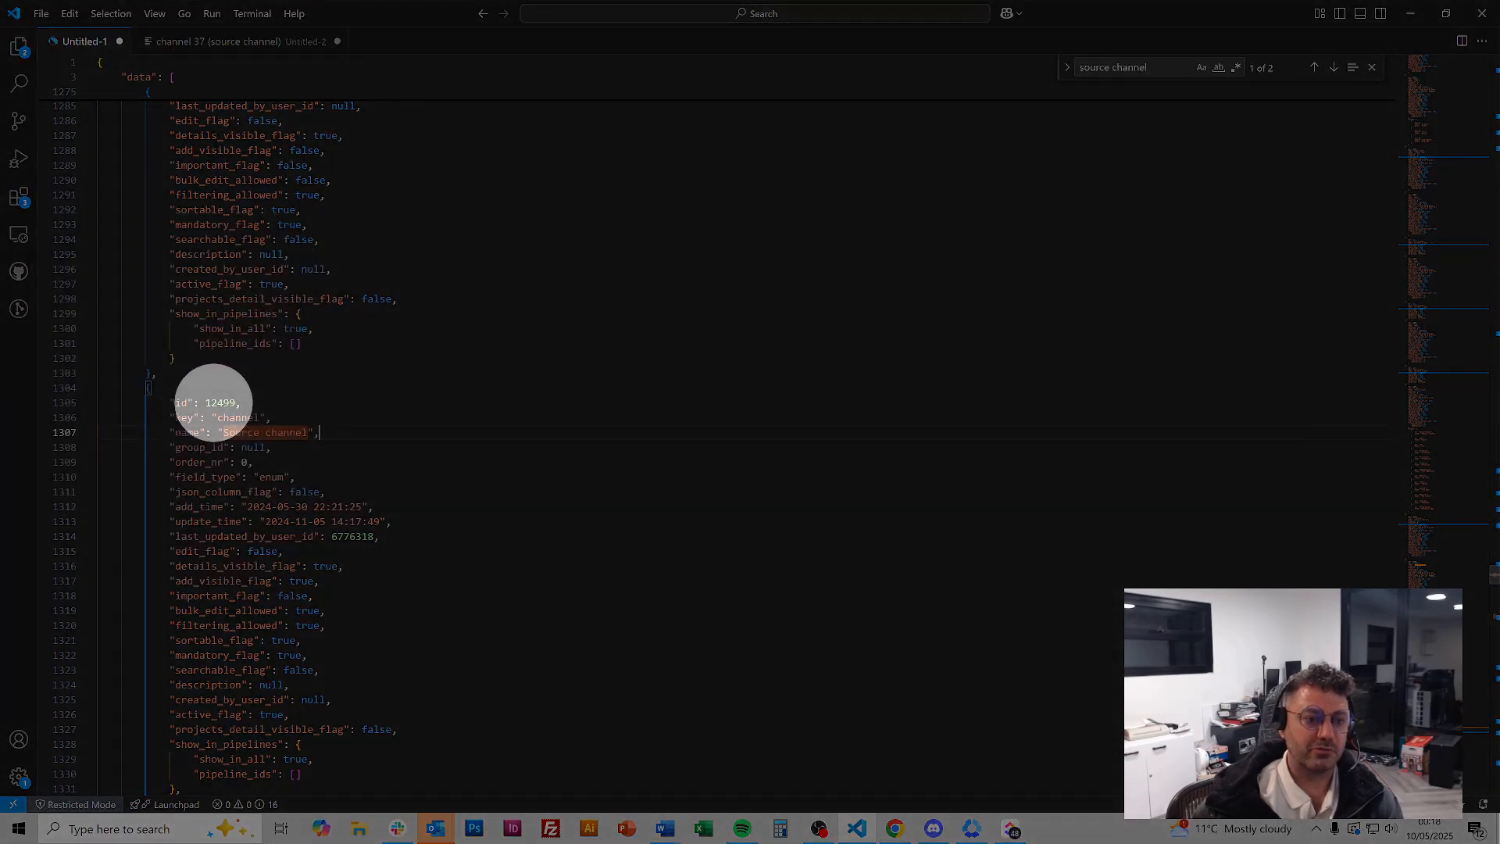
{"action": "double_click", "coordinate": [237, 418]}
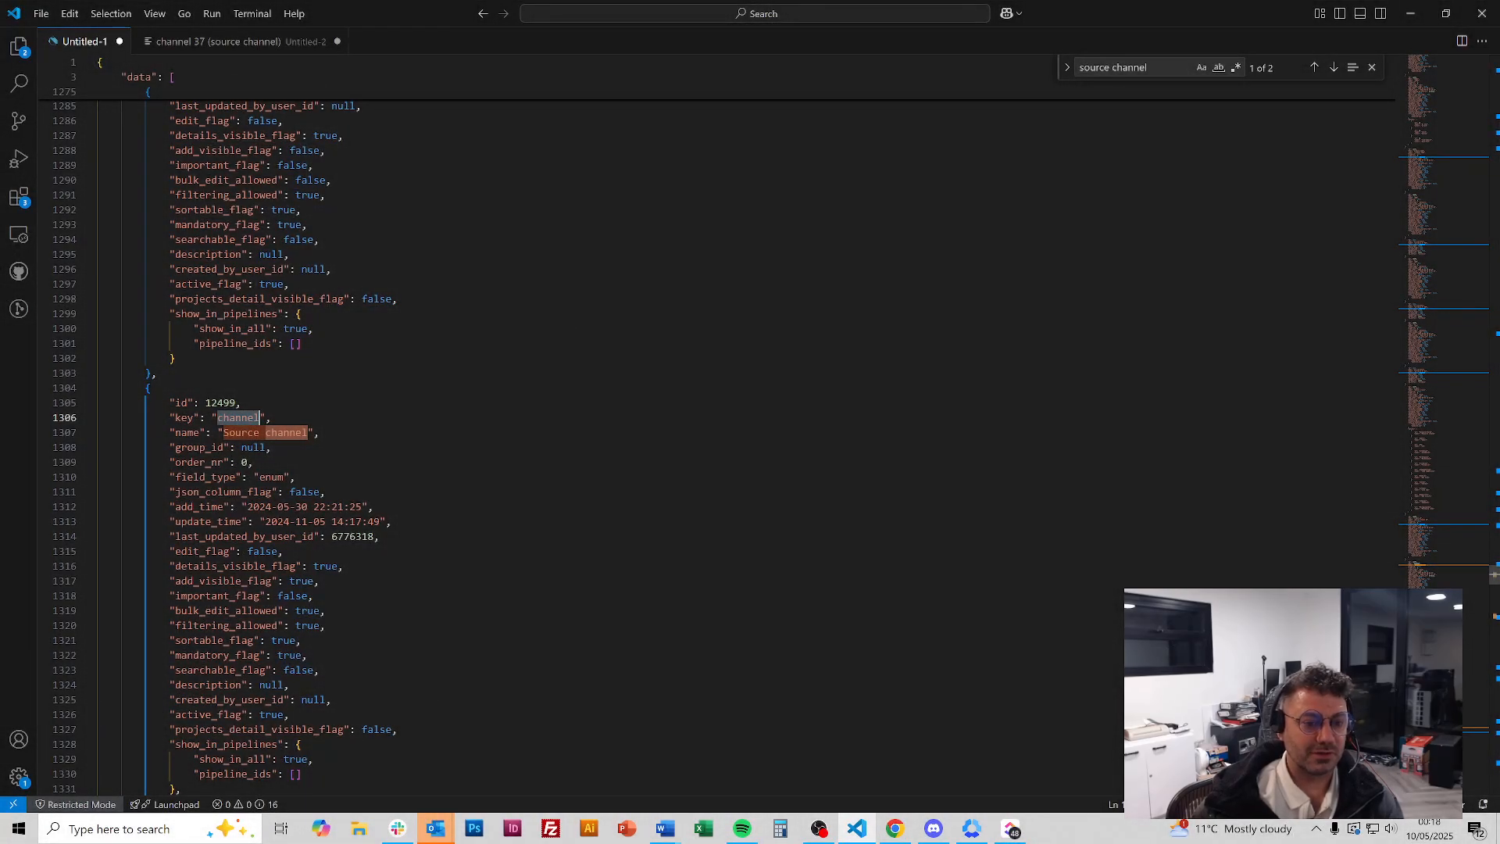
{"action": "left_click", "coordinate": [894, 828]}
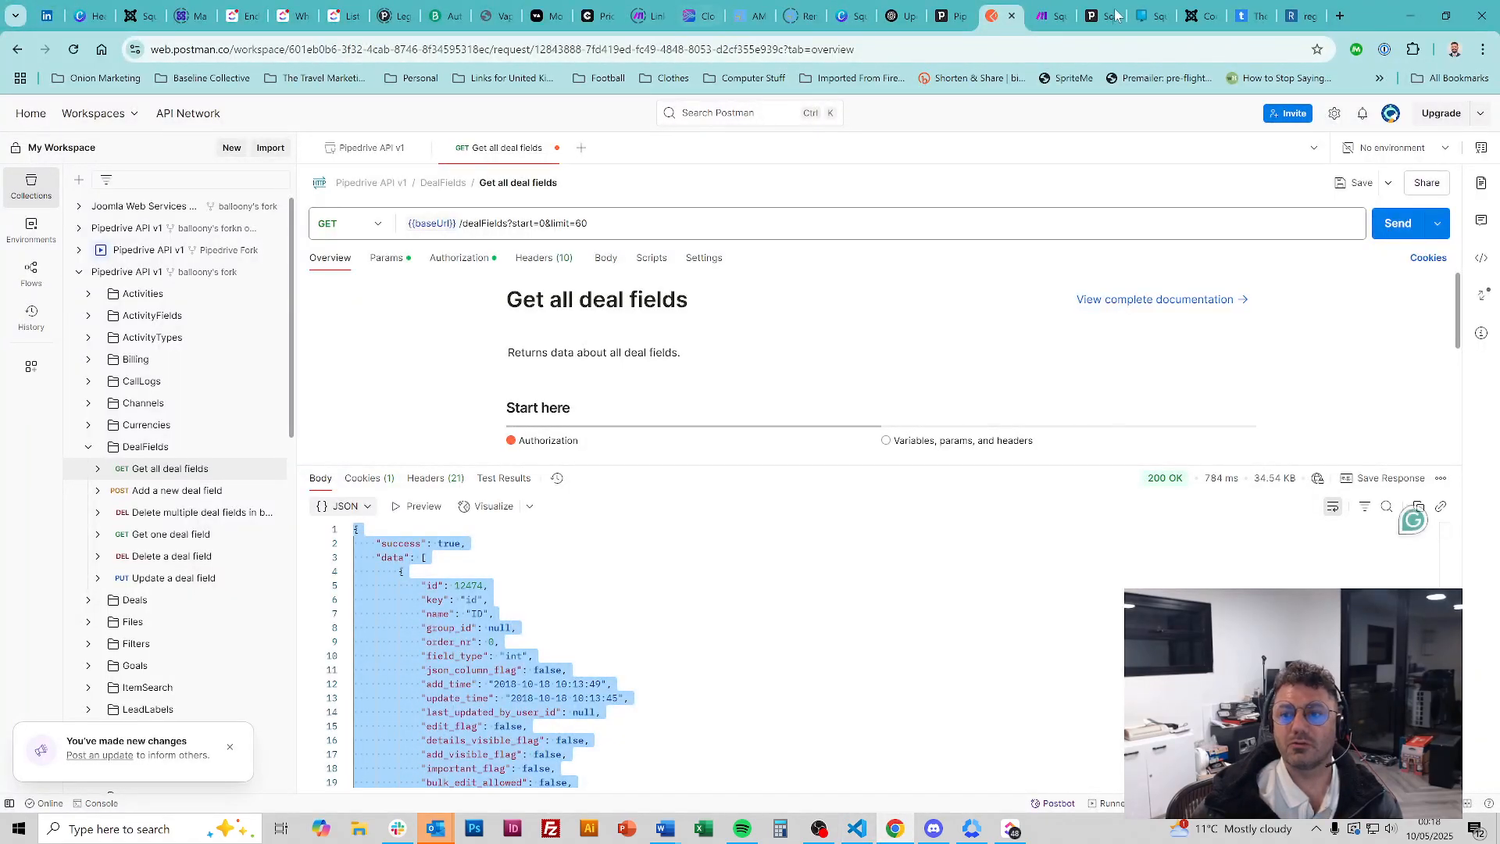
Review the Make an API Call module's PUT body, then return to the deal-fields JSON in VS Code
{"action": "left_click", "coordinate": [1047, 16]}
{"action": "left_click", "coordinate": [595, 338]}
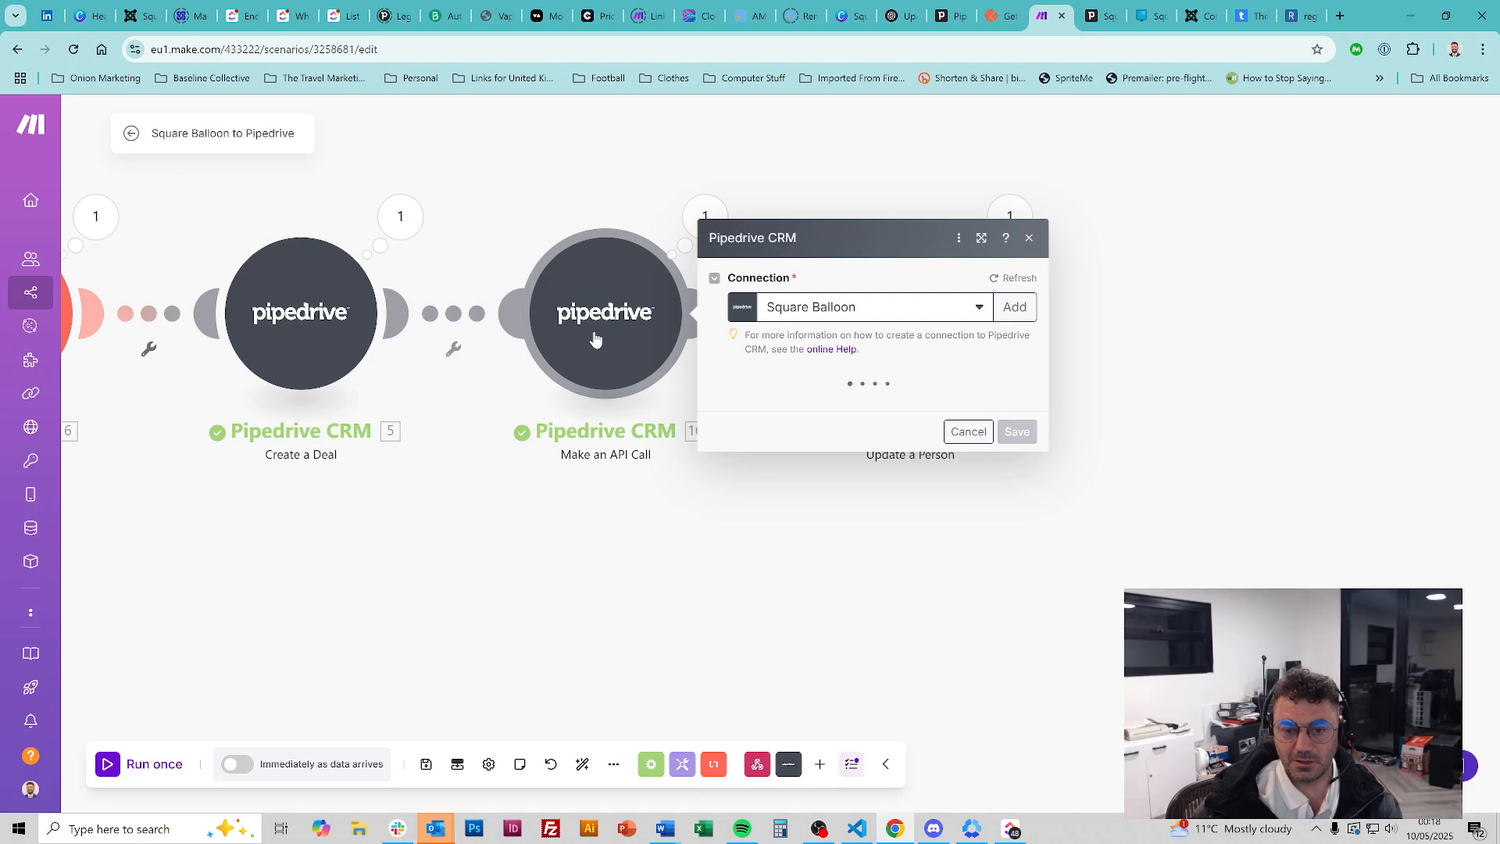
{"action": "scroll", "coordinate": [834, 375], "scroll_direction": "down", "scroll_amount": 2}
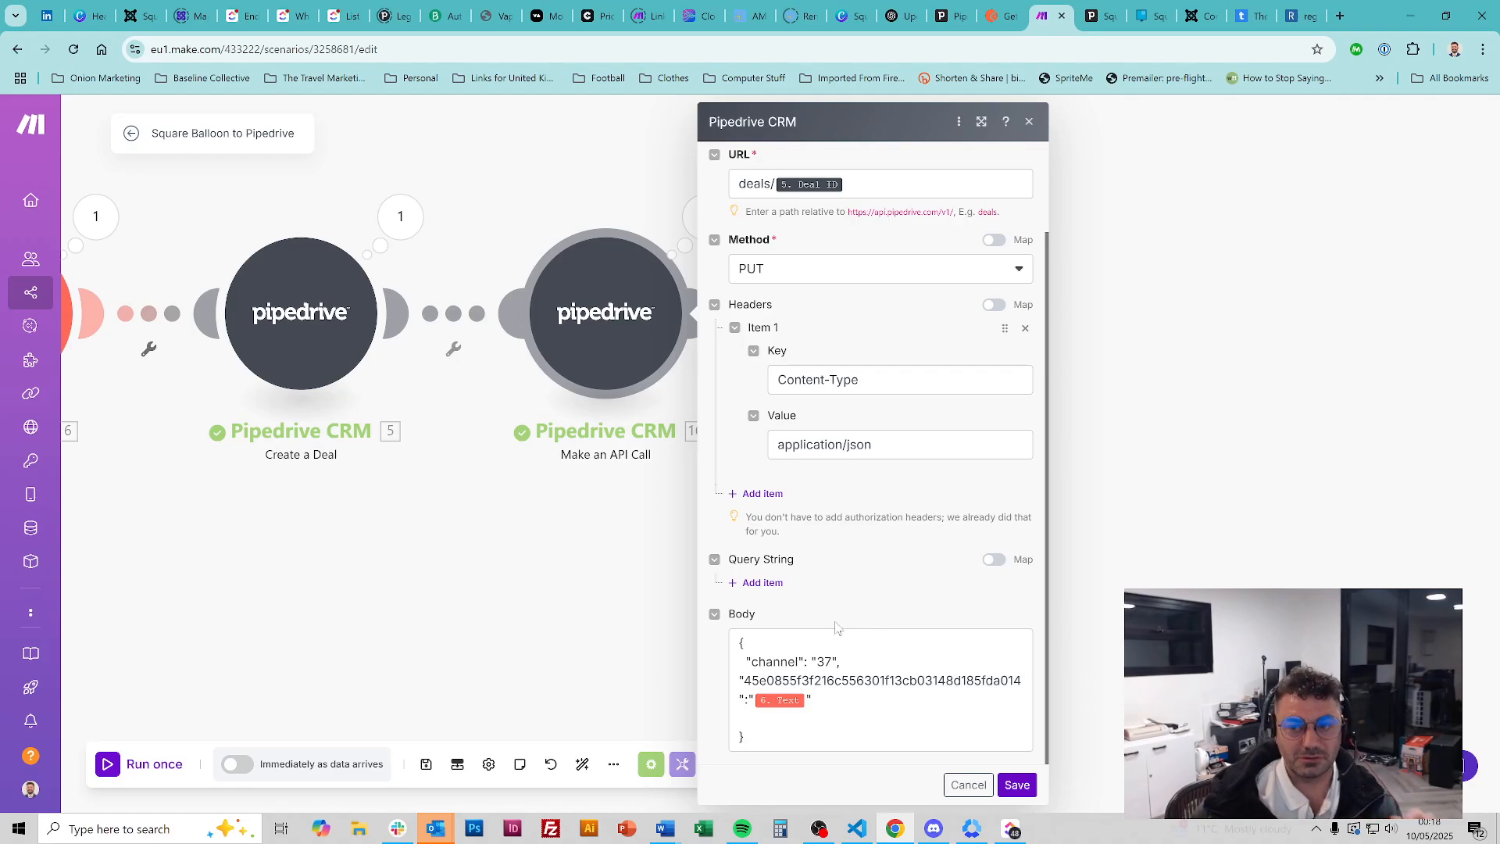
{"action": "left_click", "coordinate": [857, 828]}
{"action": "scroll", "coordinate": [703, 437], "scroll_direction": "down", "scroll_amount": 1}
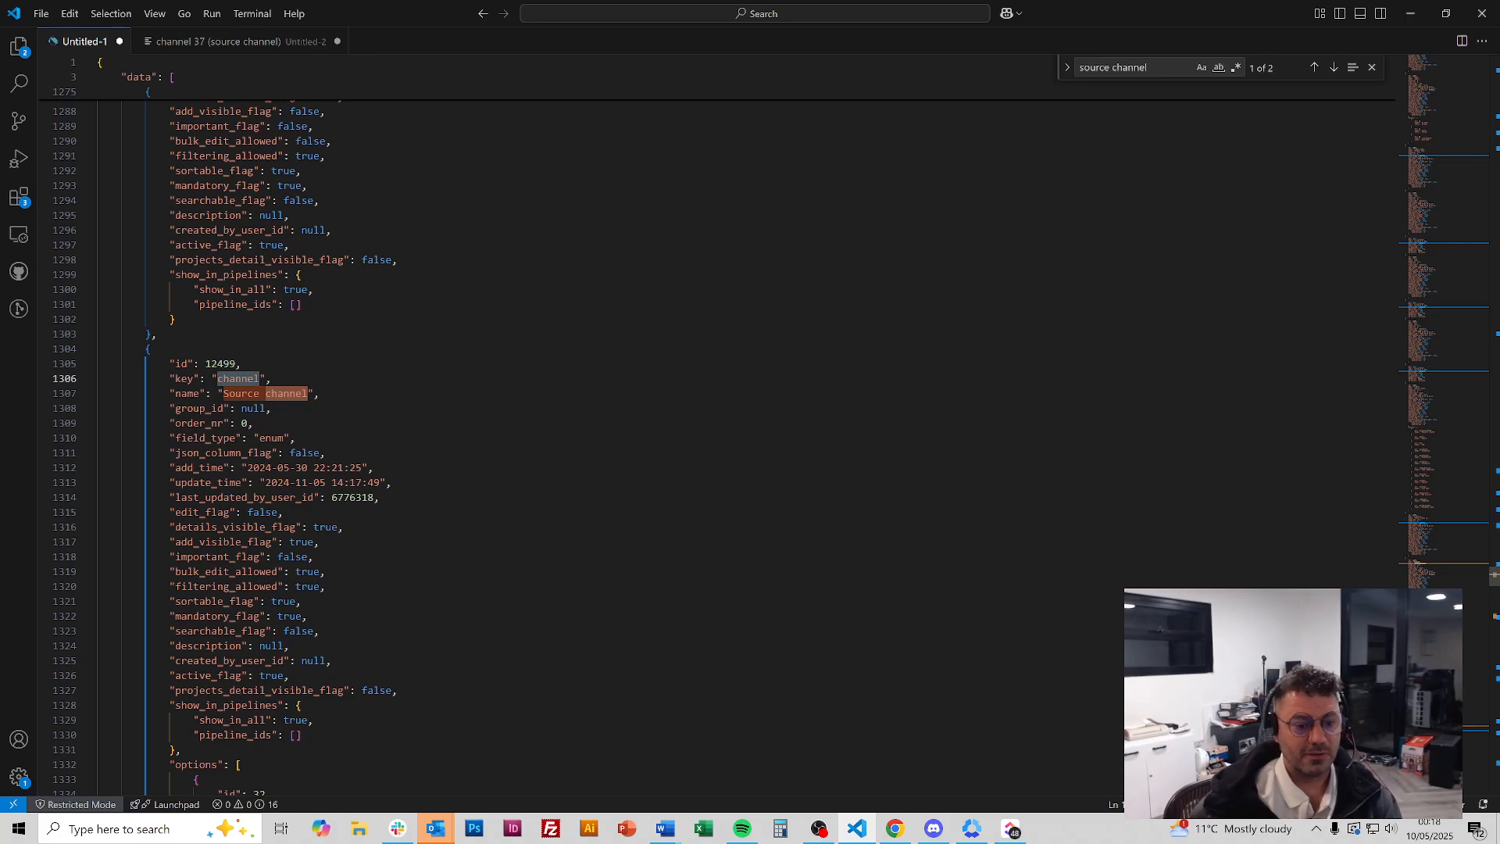
Confirm in the JSON that Source channel option id 37 is labelled Website
{"action": "scroll", "coordinate": [703, 438], "scroll_direction": "down", "scroll_amount": 13}
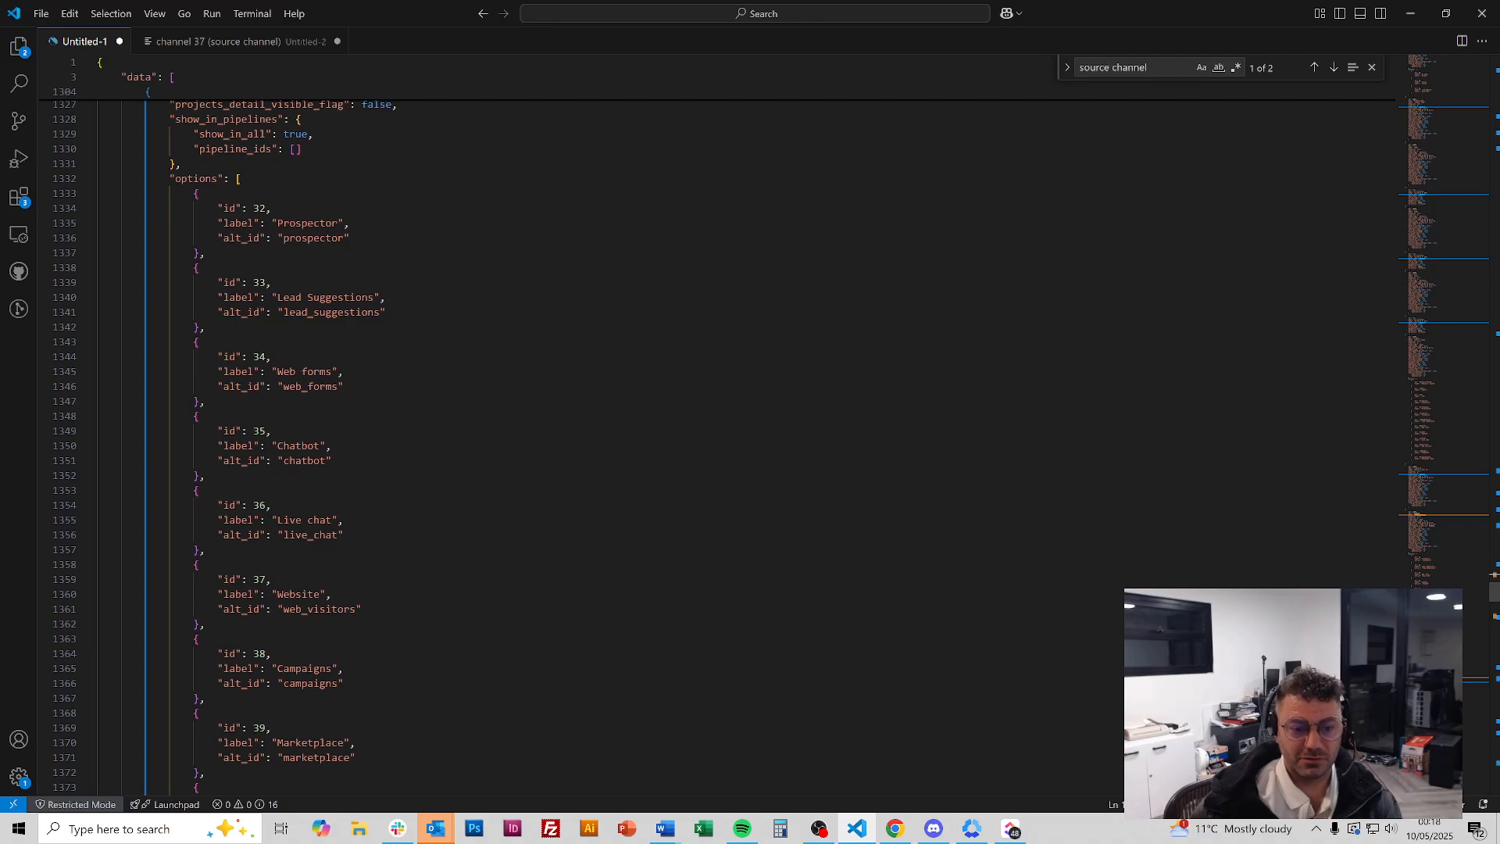
{"action": "double_click", "coordinate": [259, 579]}
{"action": "double_click", "coordinate": [306, 595]}
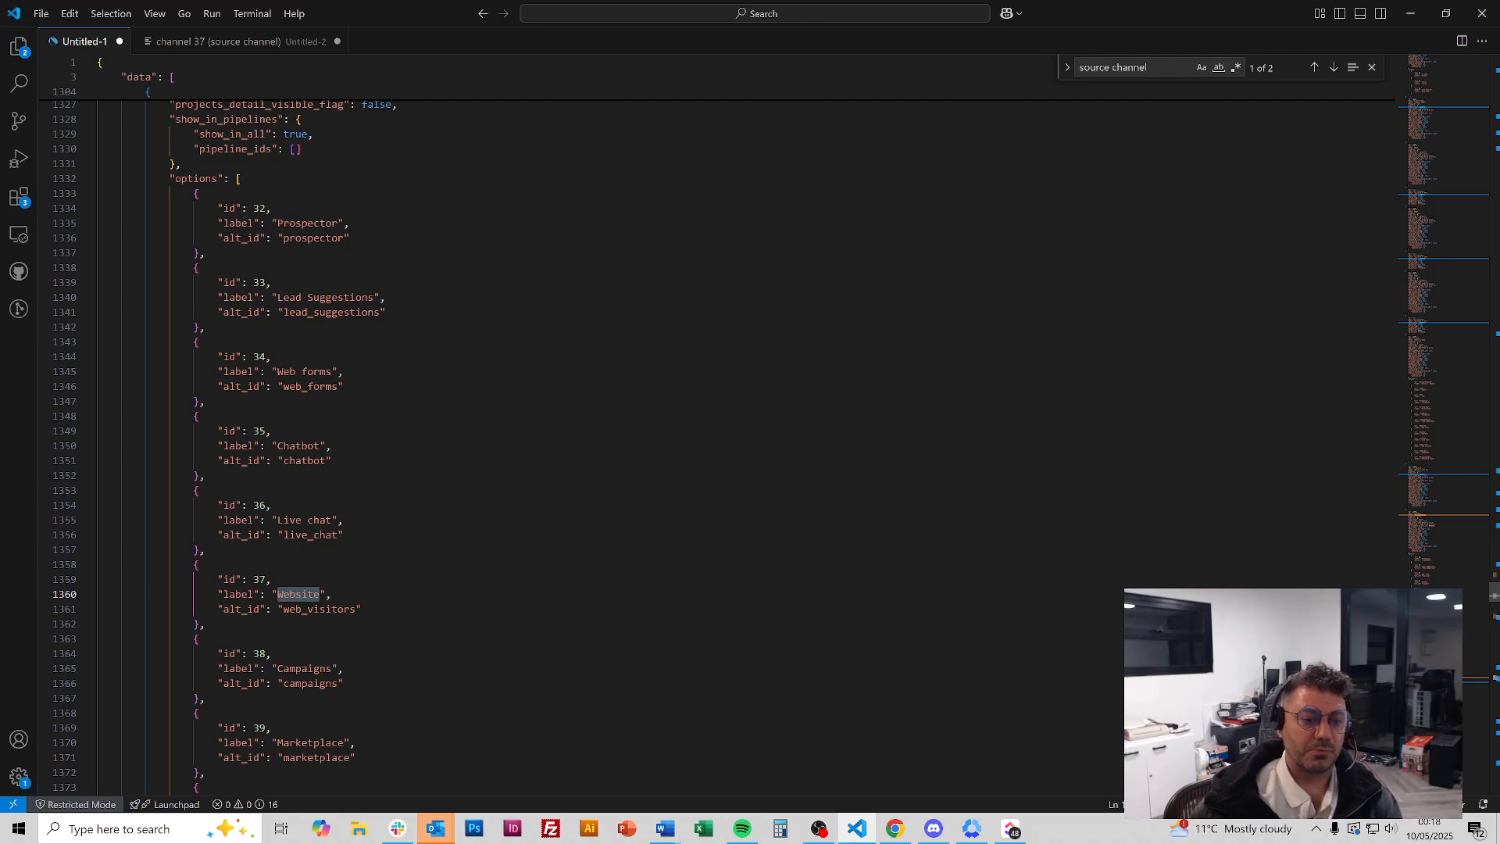
{"action": "left_click", "coordinate": [896, 828]}
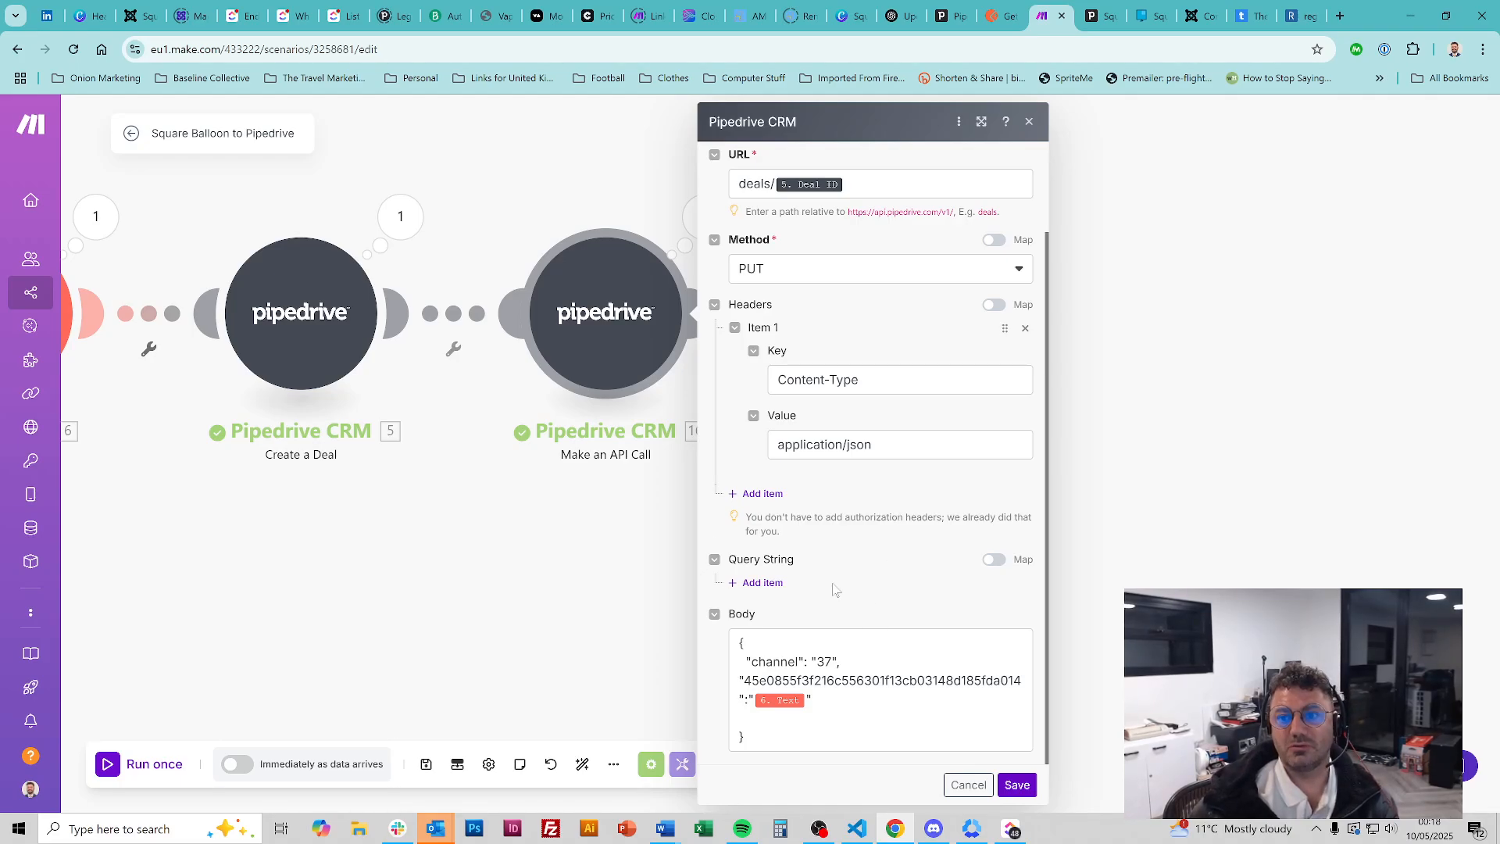
Search the JSON for 'email domain' and select that field's key hash on line 1777
{"action": "left_click", "coordinate": [857, 828]}
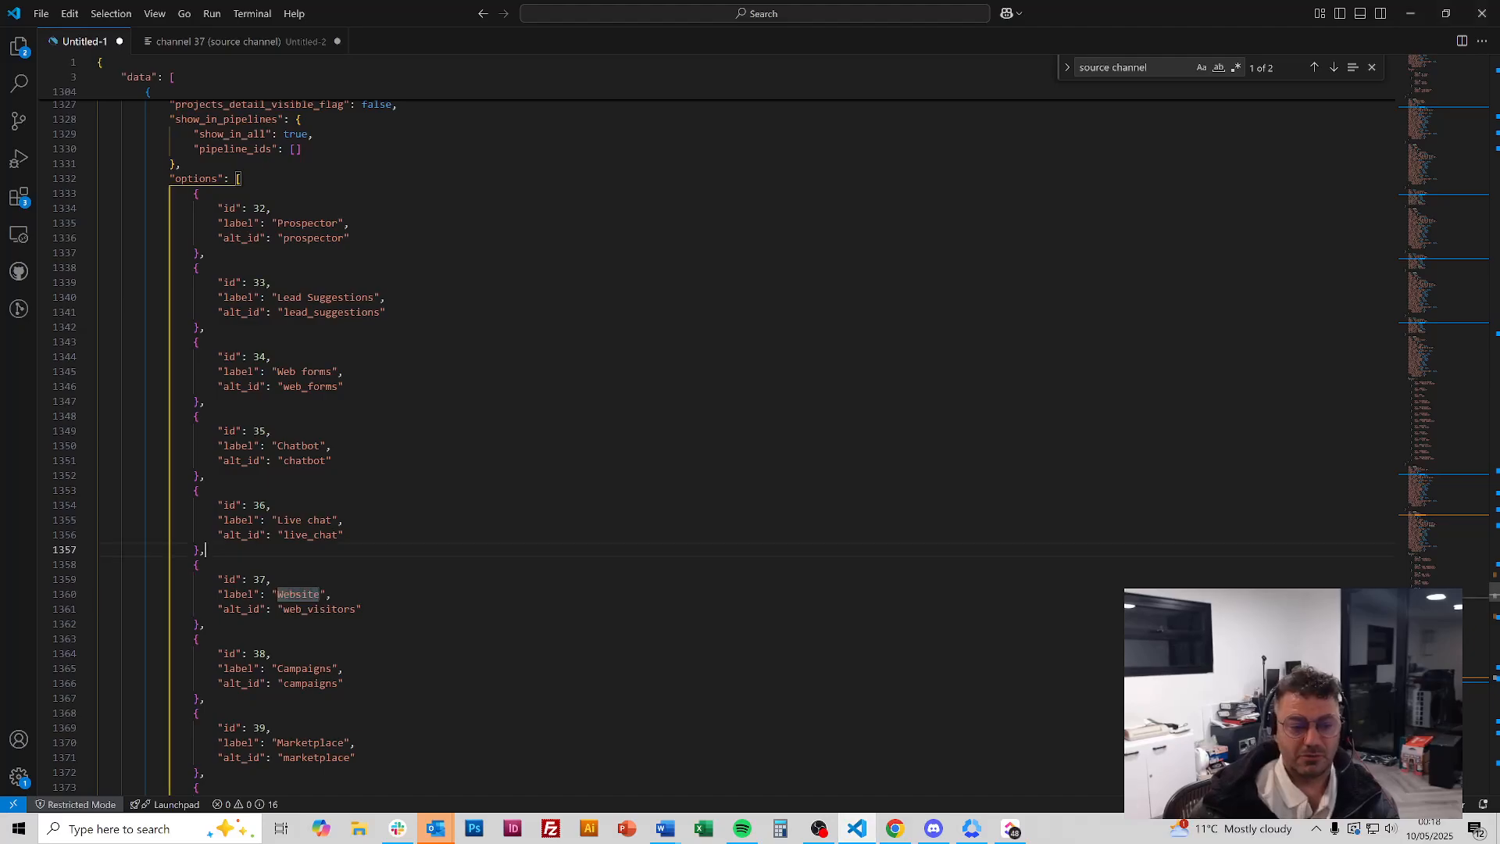
{"action": "key", "text": "ctrl+f"}
{"action": "type", "text": "email dom"}
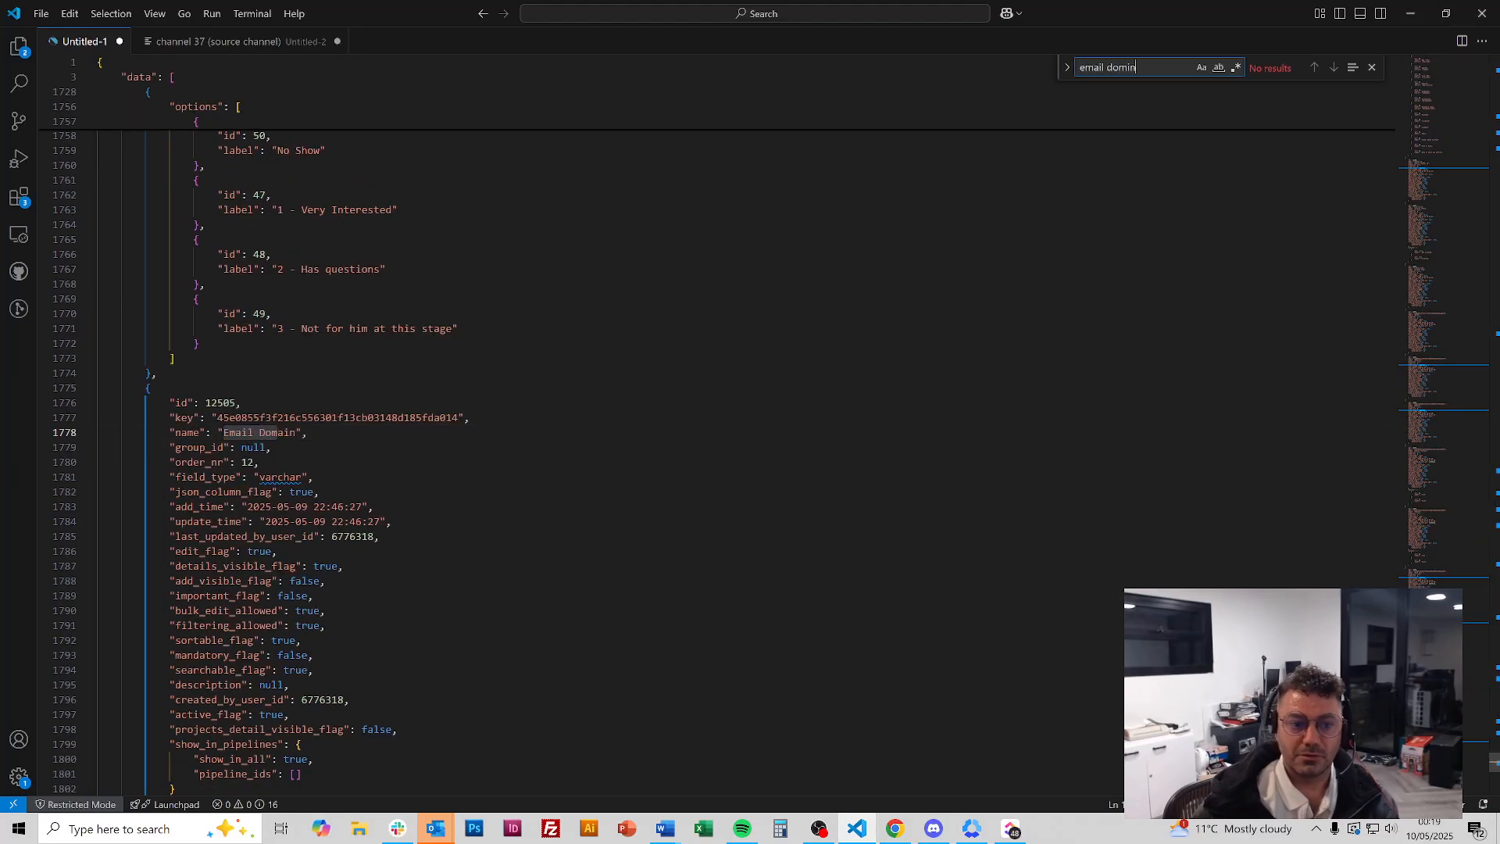
{"action": "type", "text": "ain"}
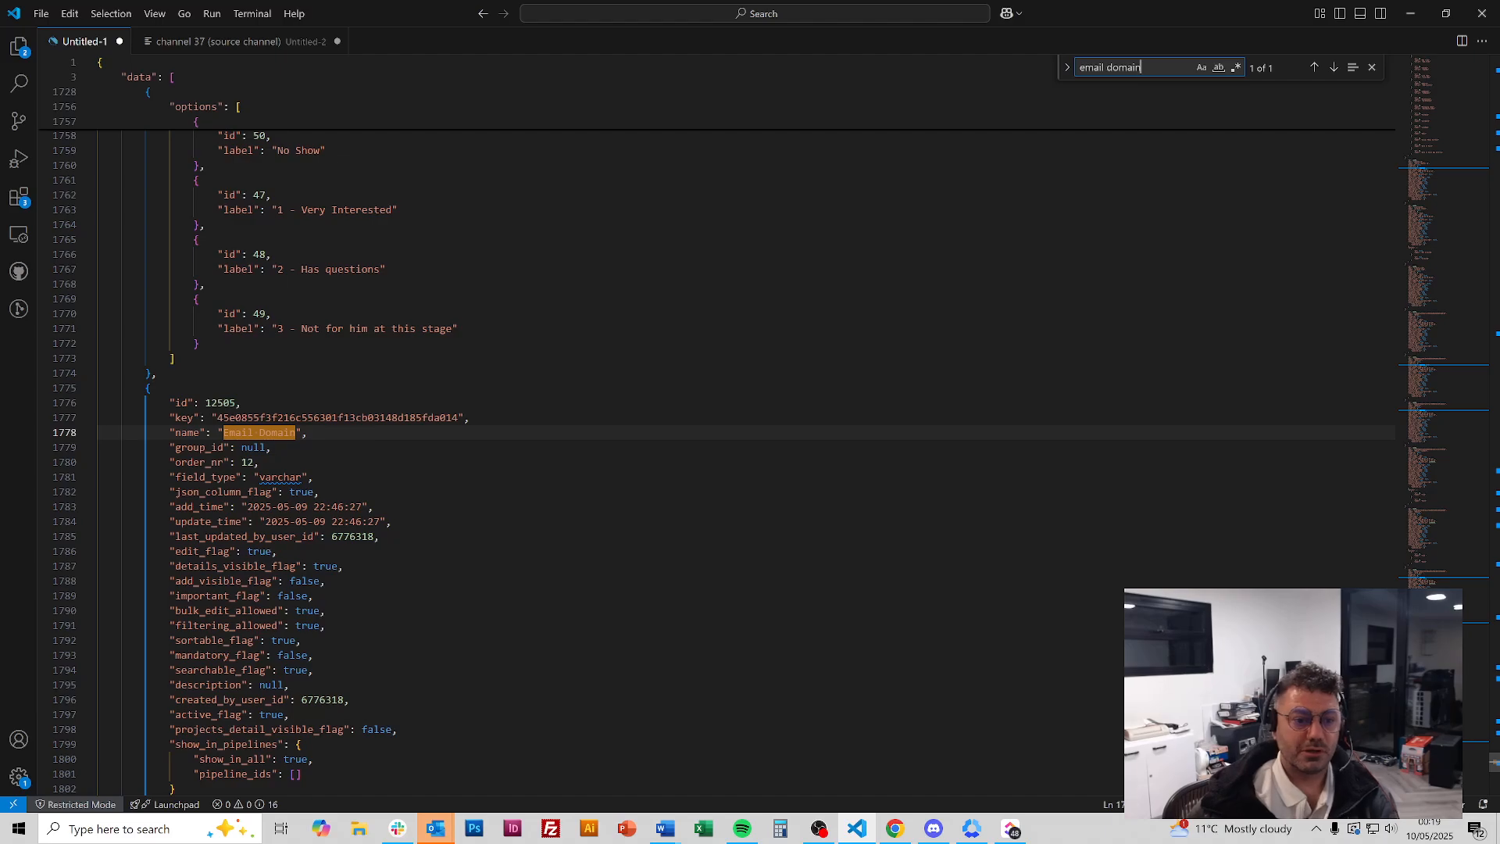
{"action": "double_click", "coordinate": [259, 418]}
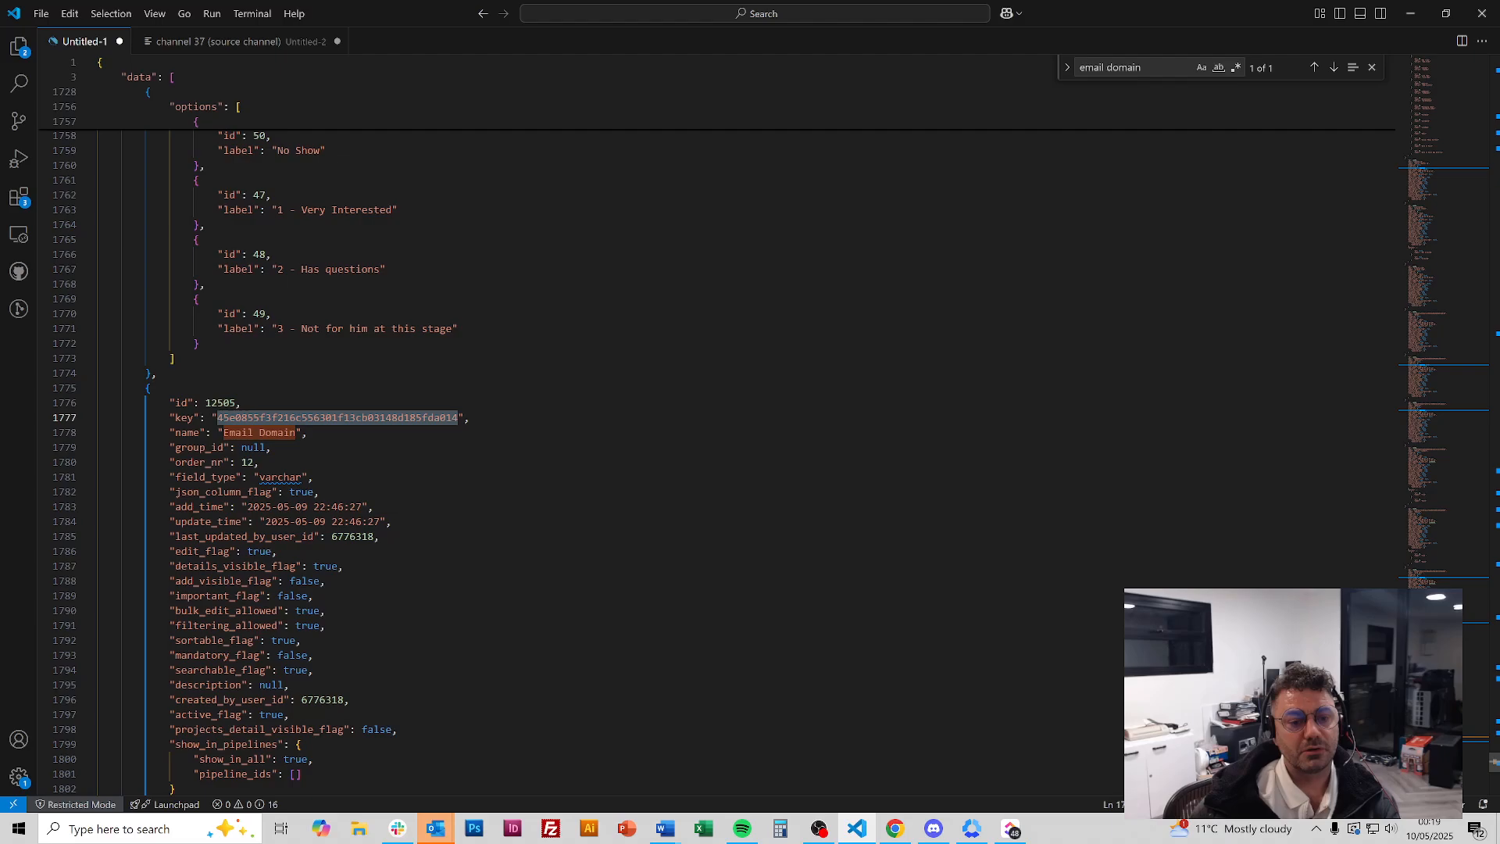
{"action": "left_click", "coordinate": [895, 828]}
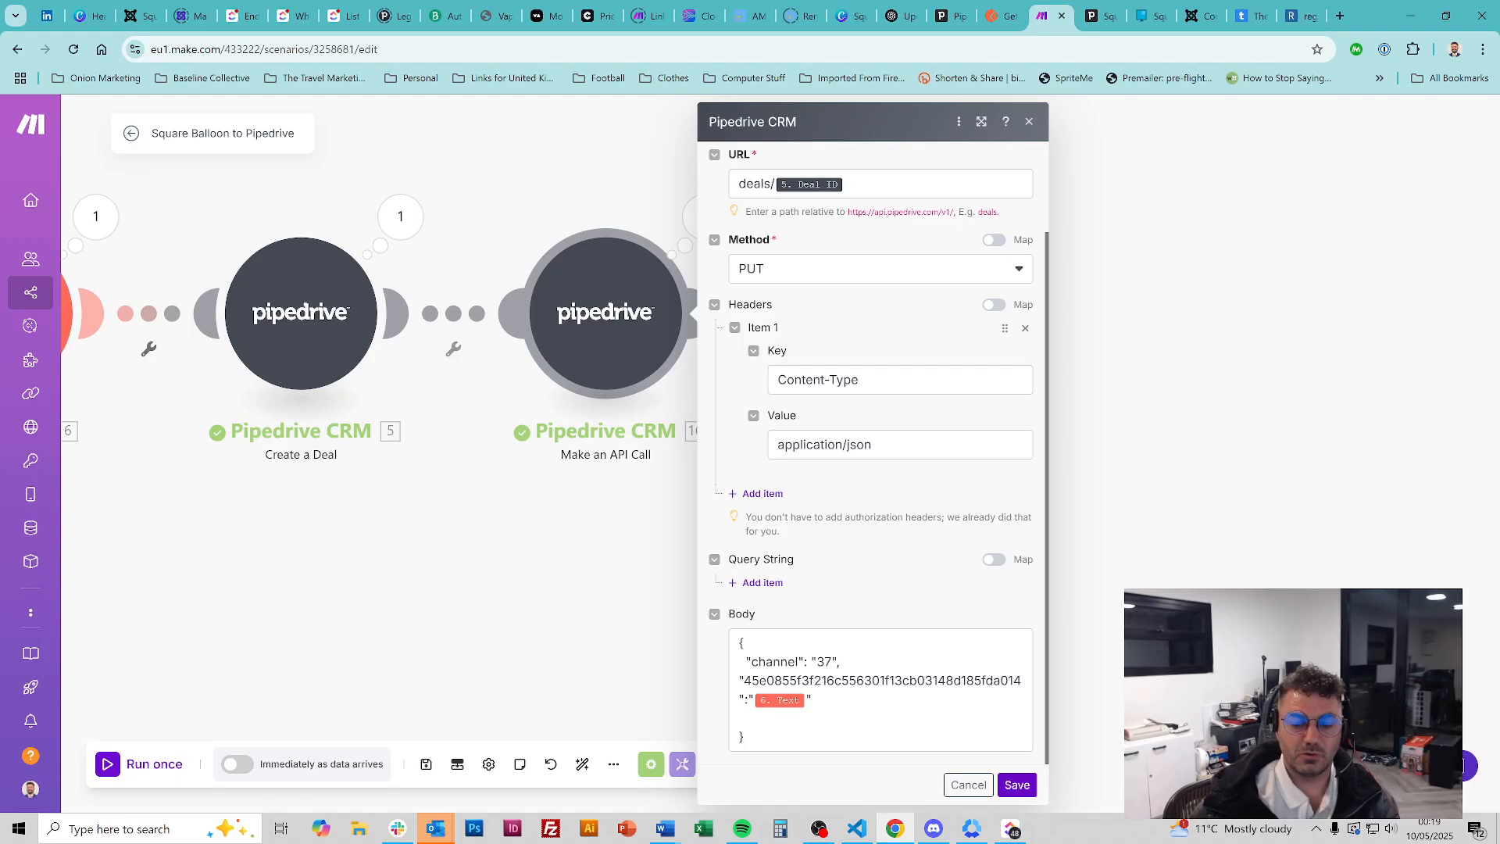
{"action": "left_click", "coordinate": [786, 702]}
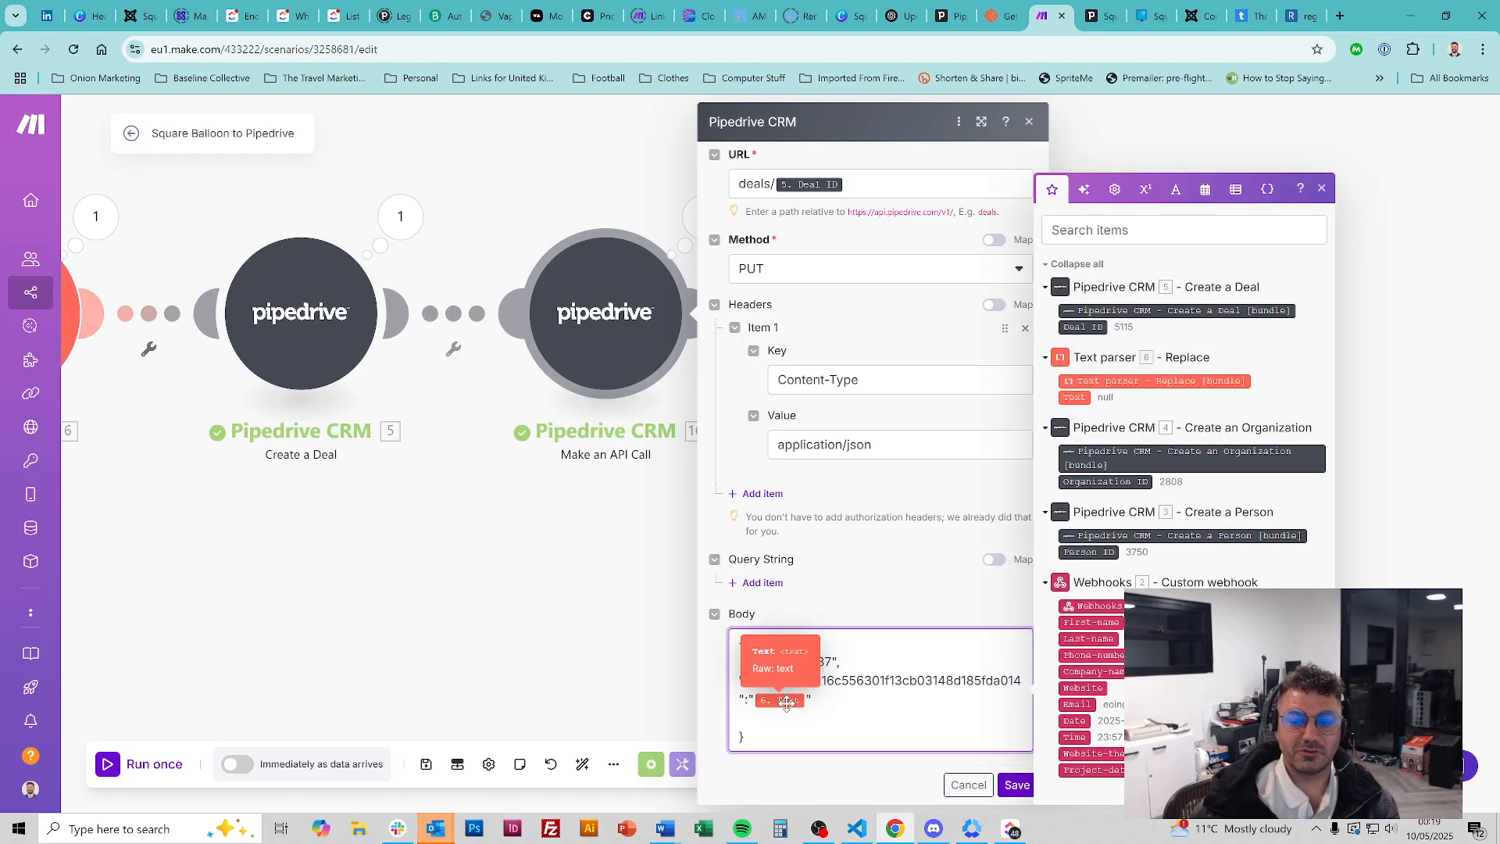
{"action": "left_click", "coordinate": [898, 563]}
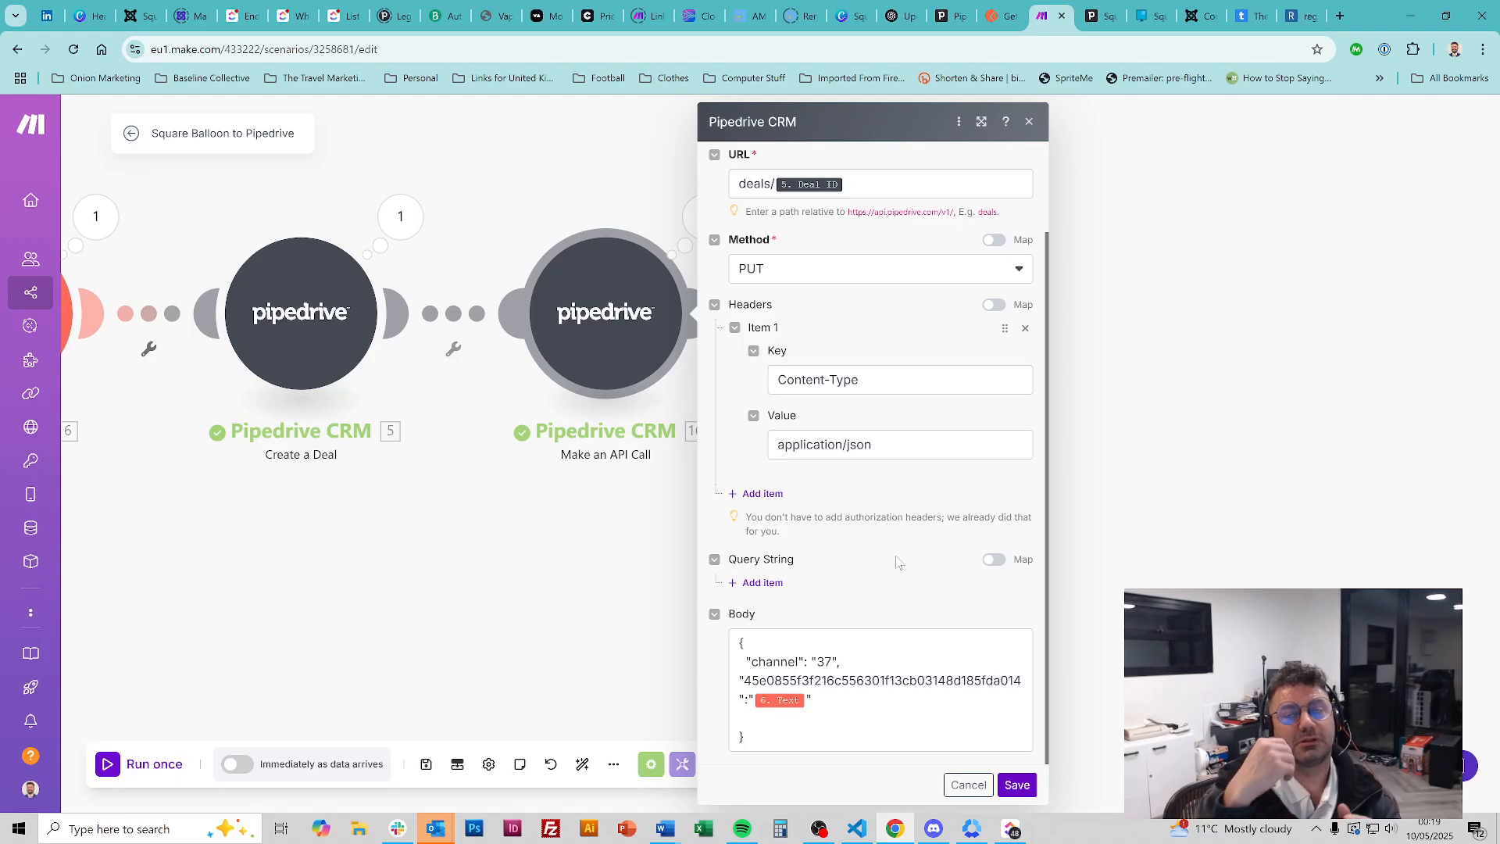
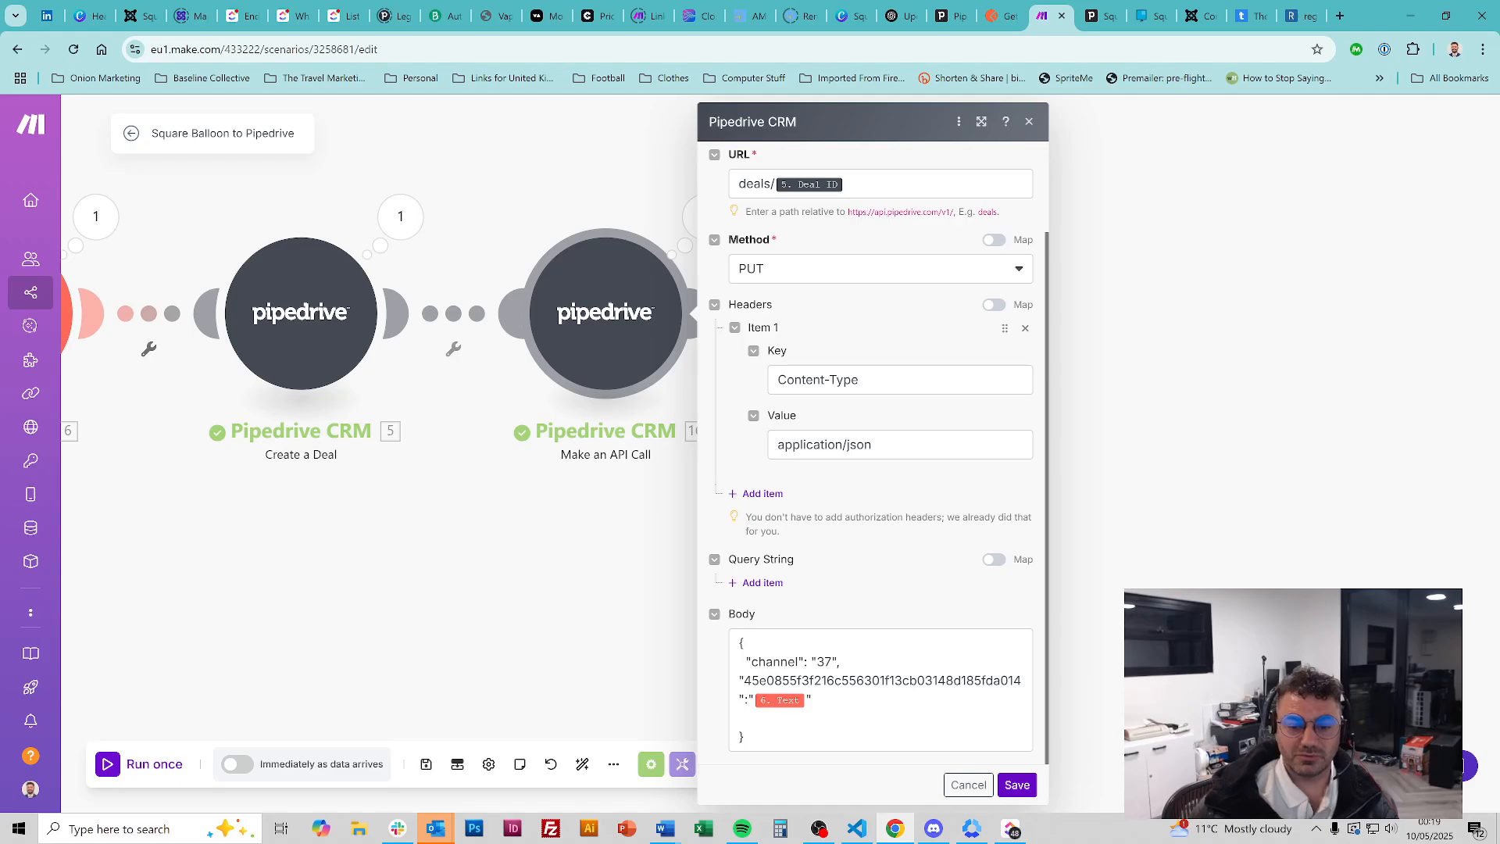
Check the 6. Text mapping in the PUT body, then save the API call module
{"action": "left_click", "coordinate": [848, 700]}
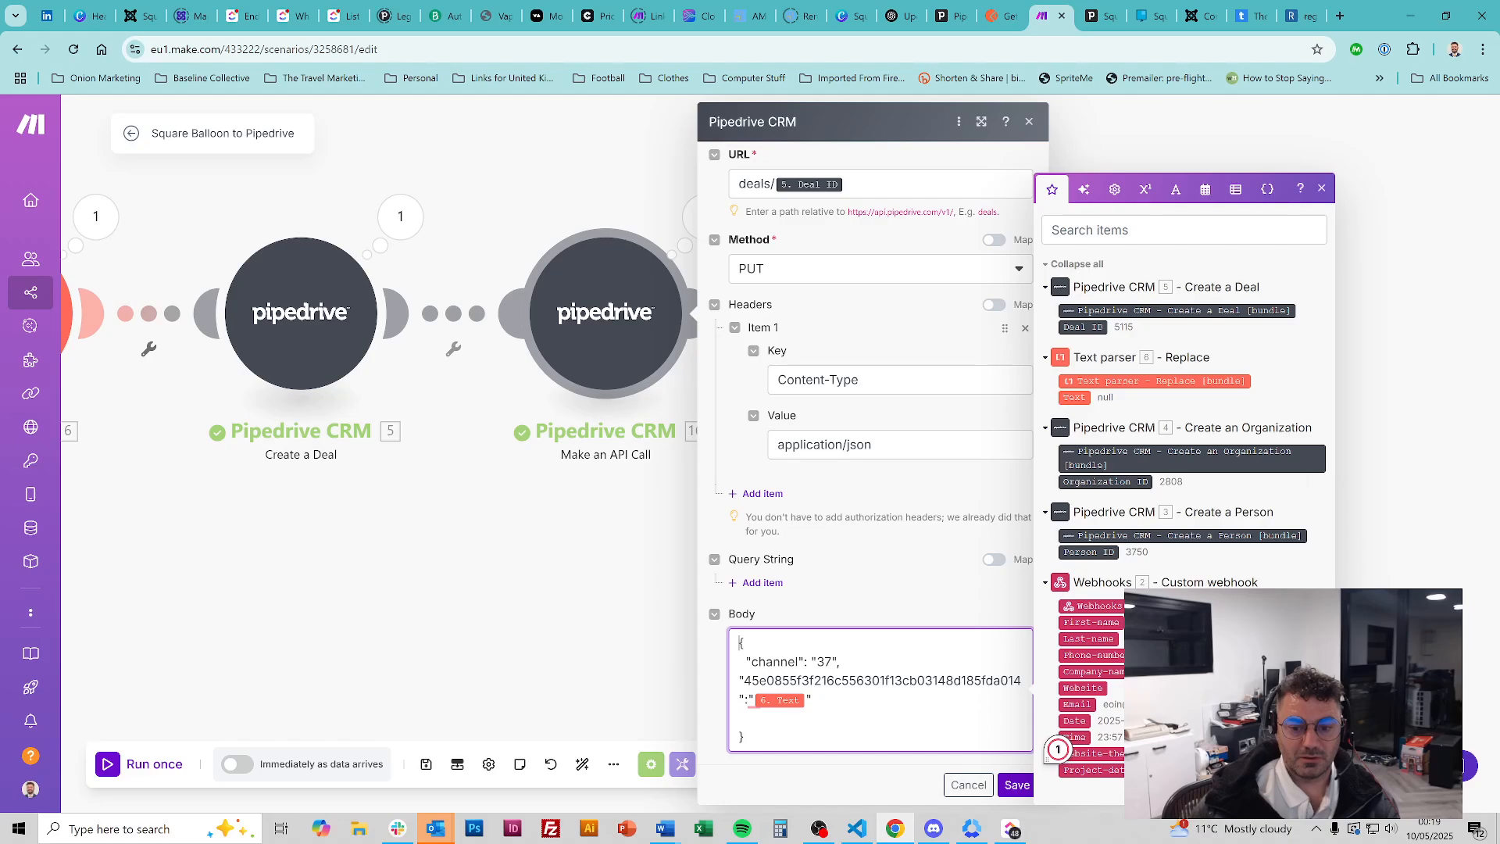
{"action": "left_click", "coordinate": [1016, 783]}
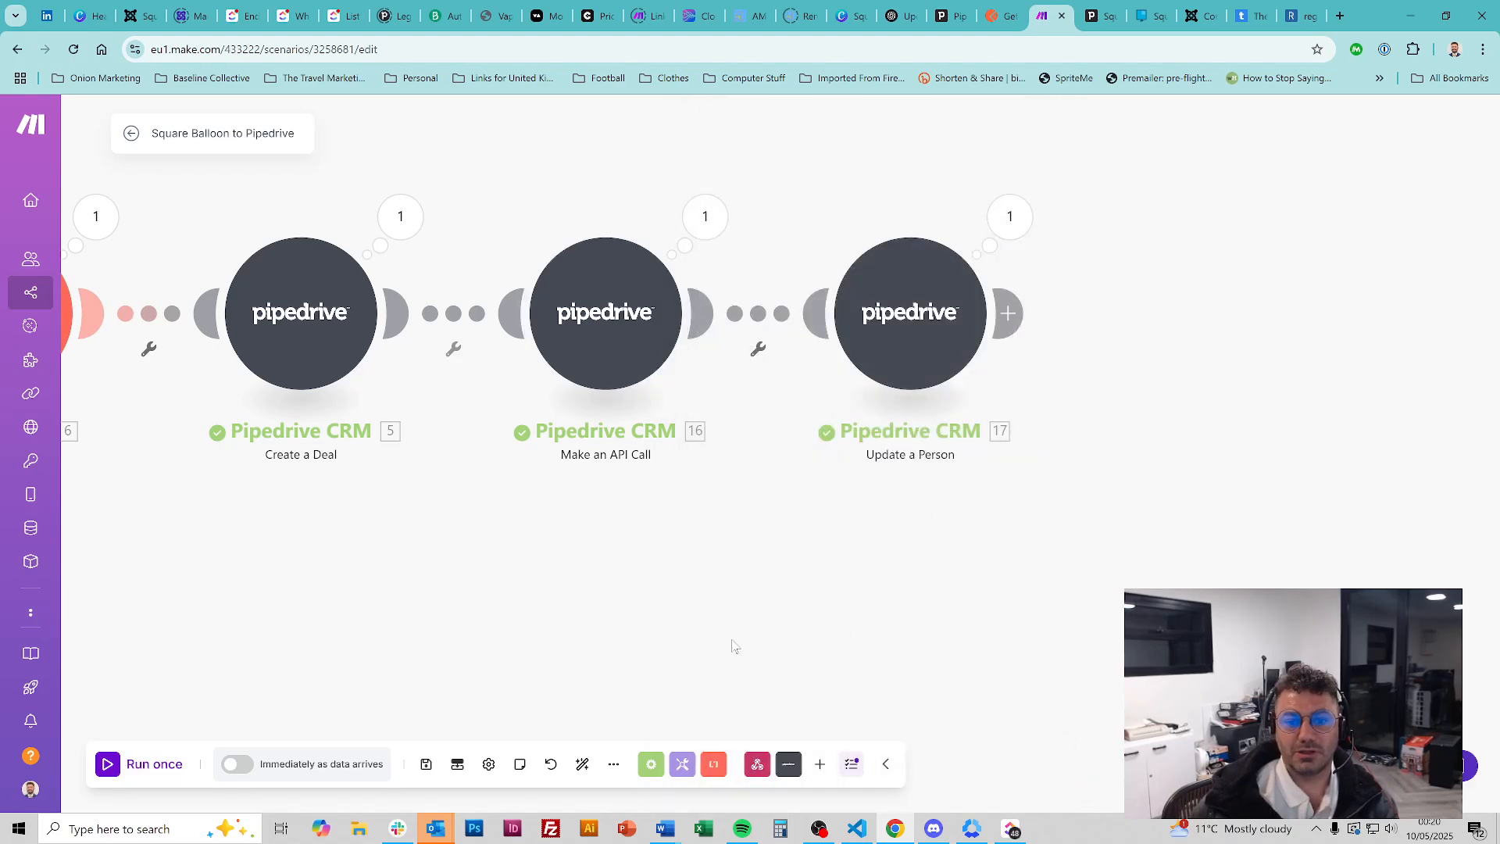
Check the Update a Person module's Person ID and Organization mappings, then save the scenario
{"action": "scroll", "coordinate": [788, 535], "scroll_direction": "down", "scroll_amount": 1}
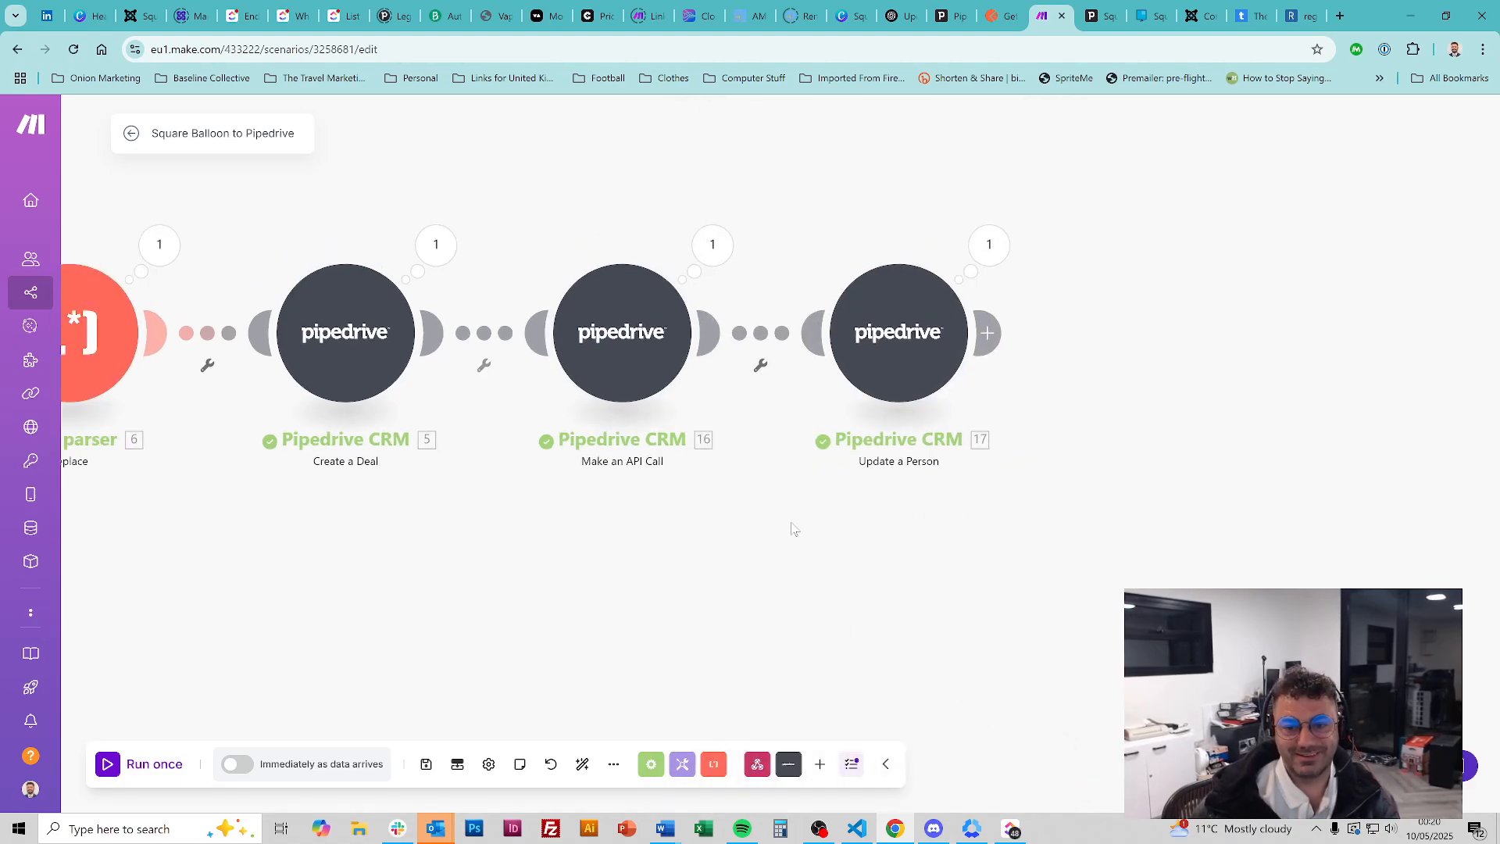
{"action": "scroll", "coordinate": [792, 528], "scroll_direction": "up", "scroll_amount": 1}
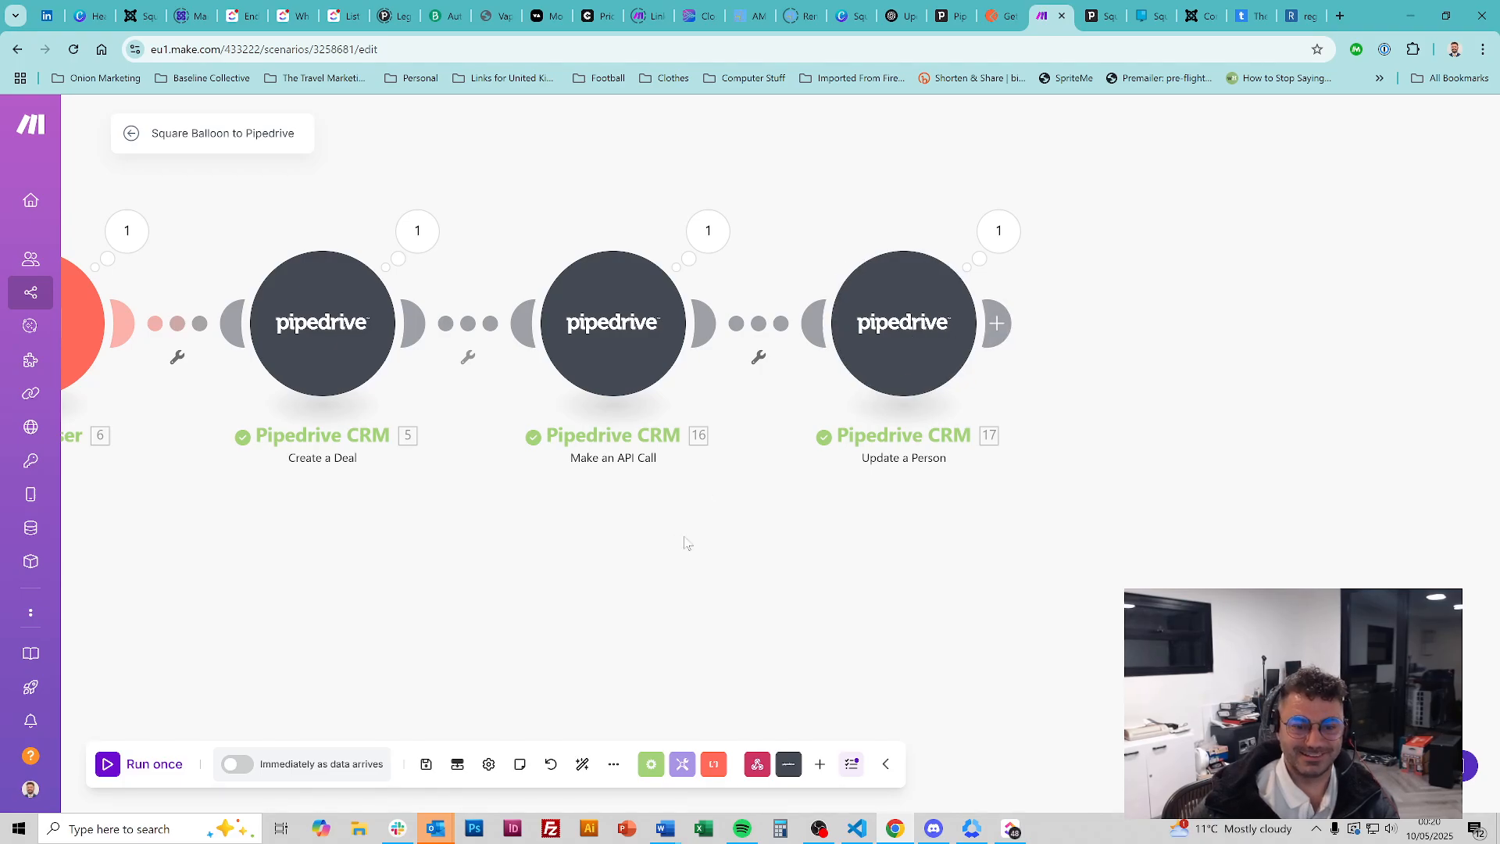
{"action": "scroll", "coordinate": [686, 543], "scroll_direction": "down", "scroll_amount": 1}
{"action": "left_click", "coordinate": [892, 379]}
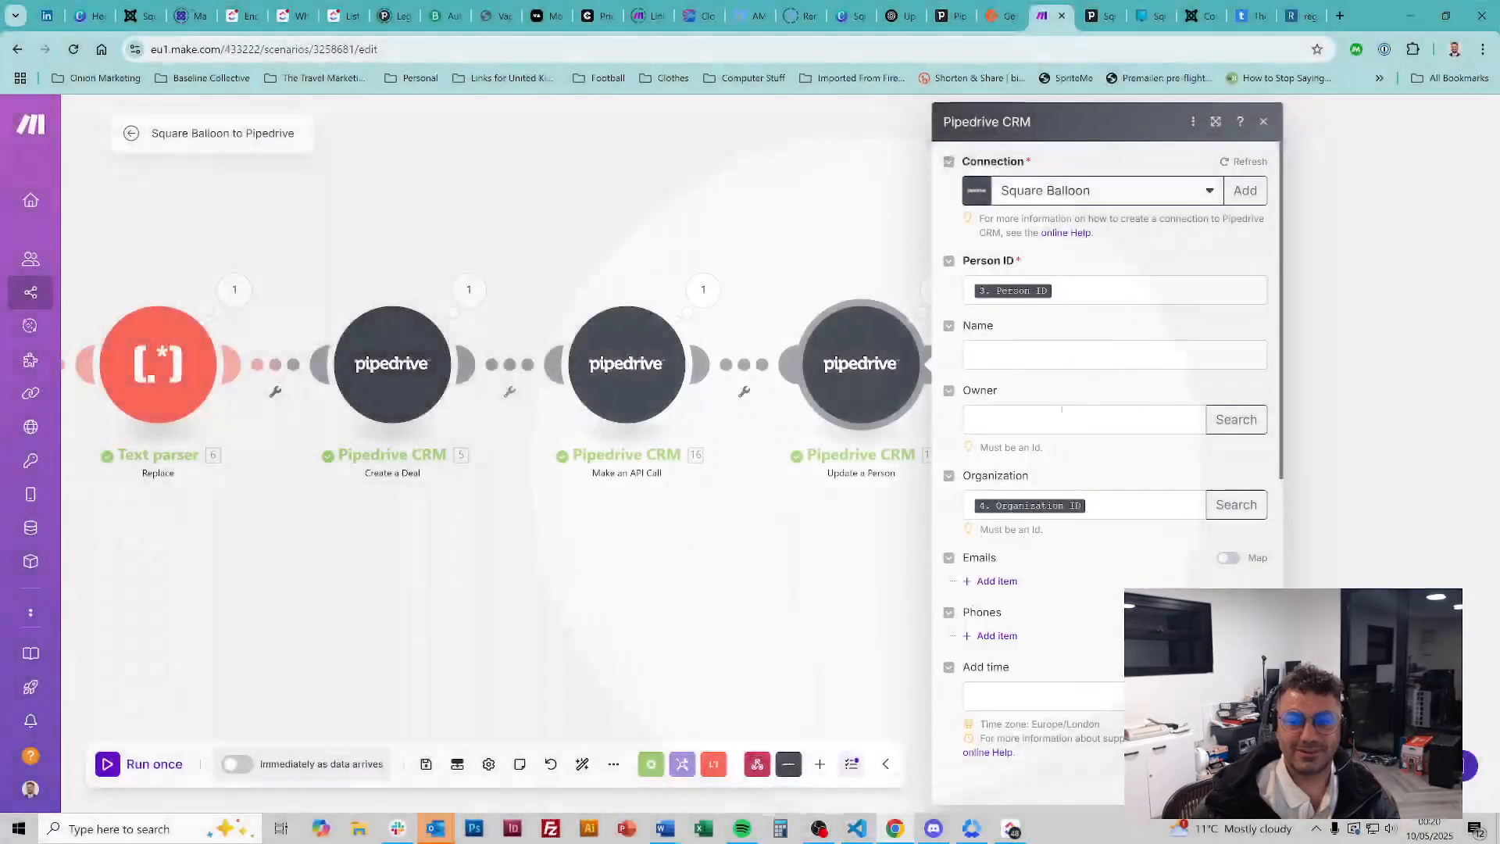
{"action": "left_click", "coordinate": [1199, 511]}
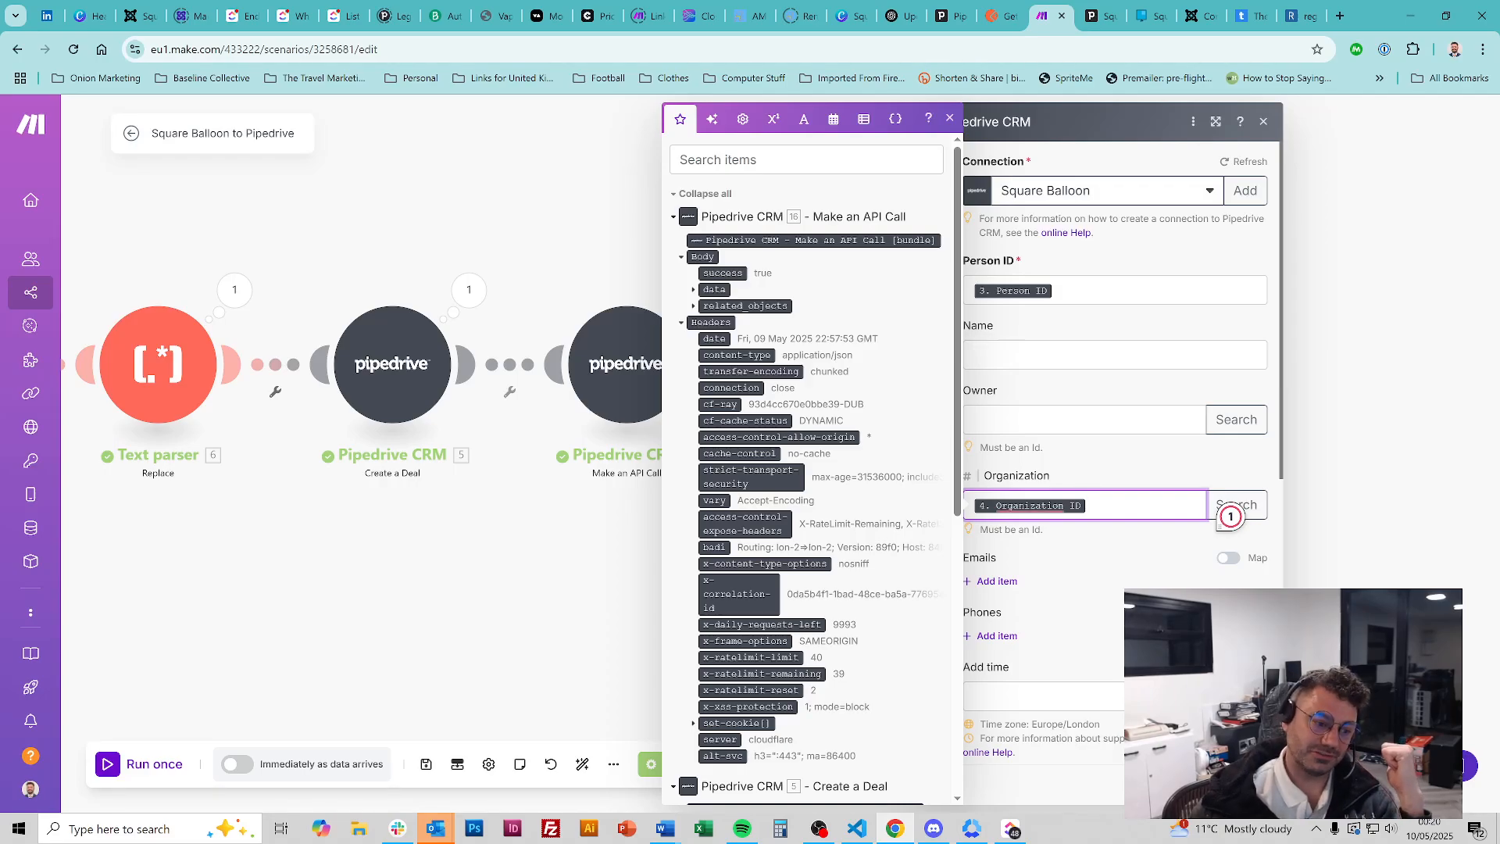
{"action": "left_click", "coordinate": [1086, 452]}
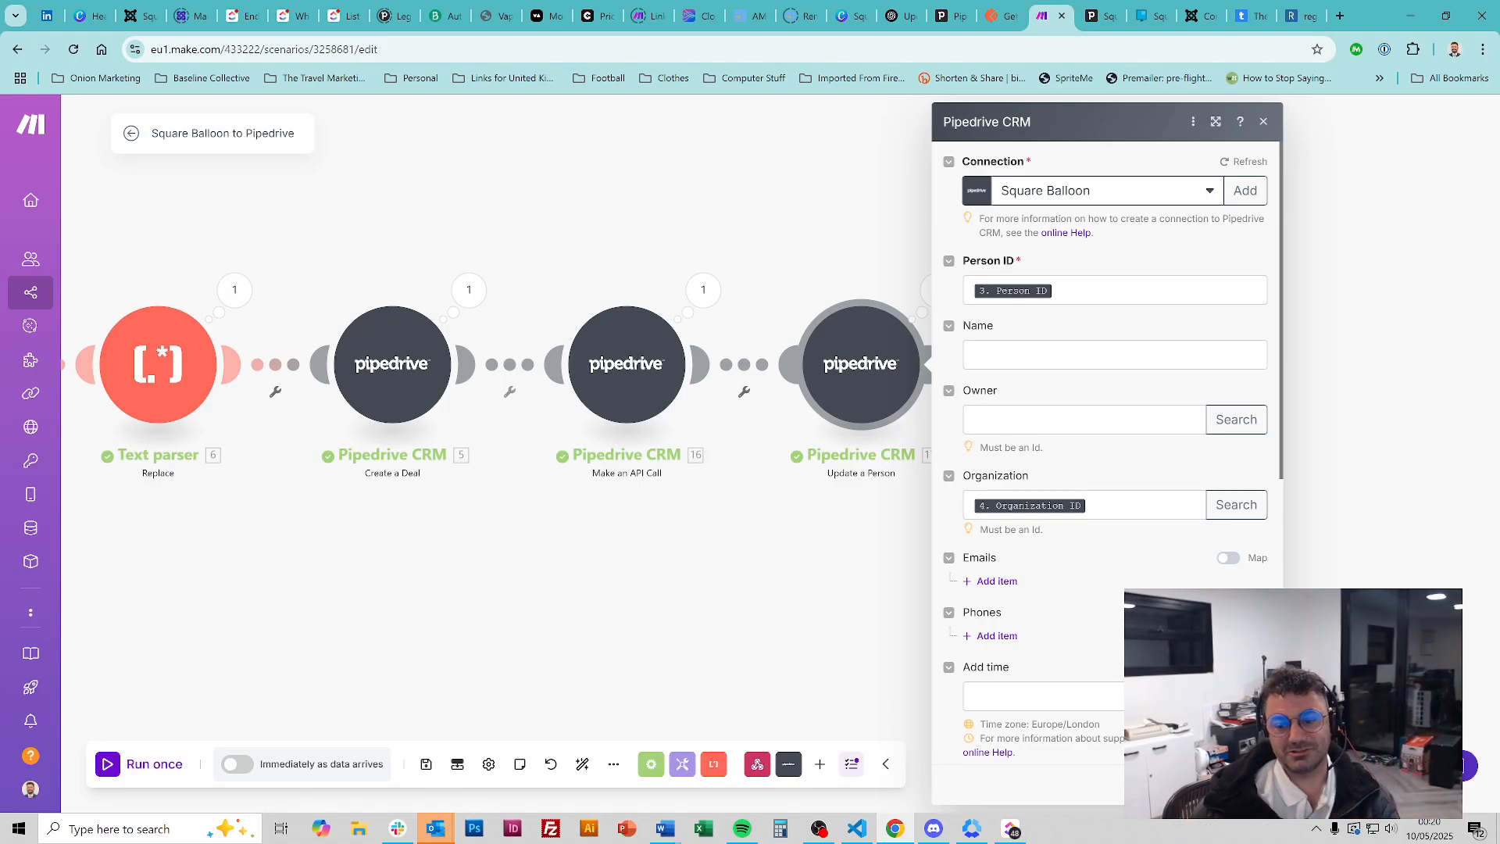
{"action": "scroll", "coordinate": [1105, 453], "scroll_direction": "down", "scroll_amount": 7}
{"action": "scroll", "coordinate": [1205, 483], "scroll_direction": "up", "scroll_amount": 7}
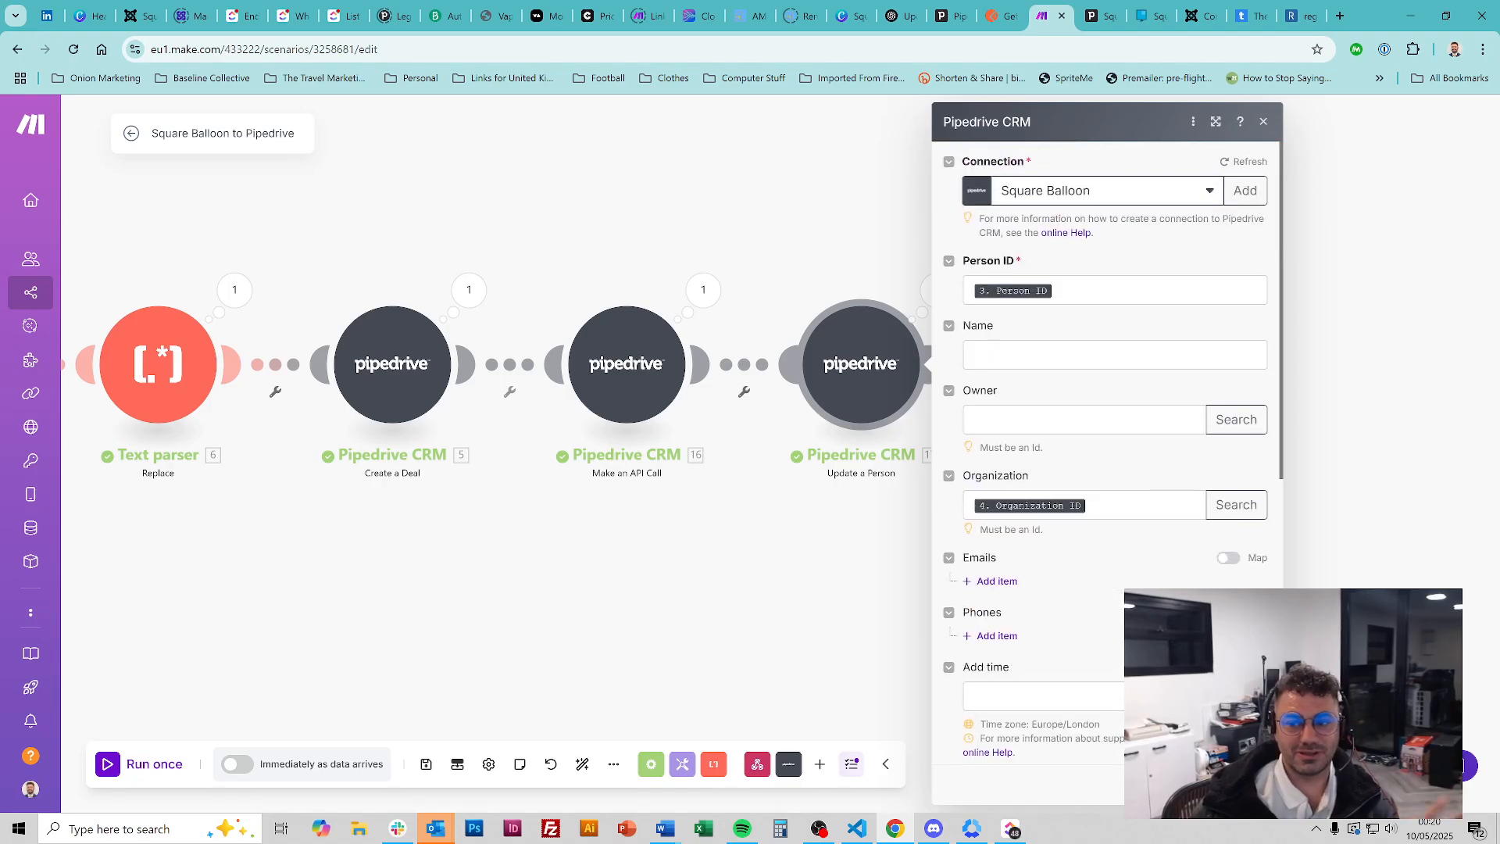
{"action": "left_click", "coordinate": [1245, 784]}
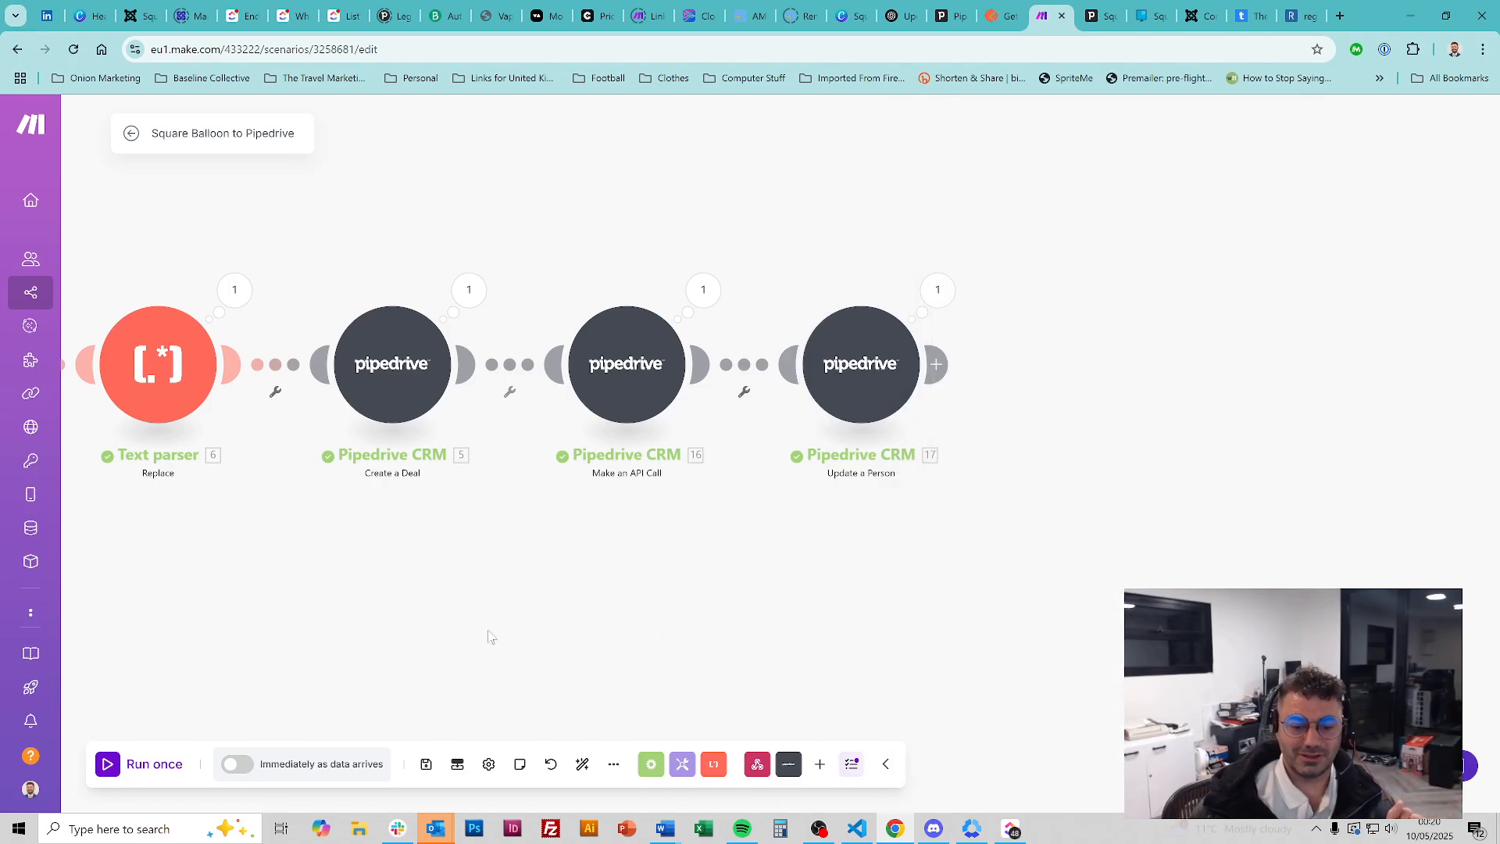
{"action": "left_click", "coordinate": [425, 764]}
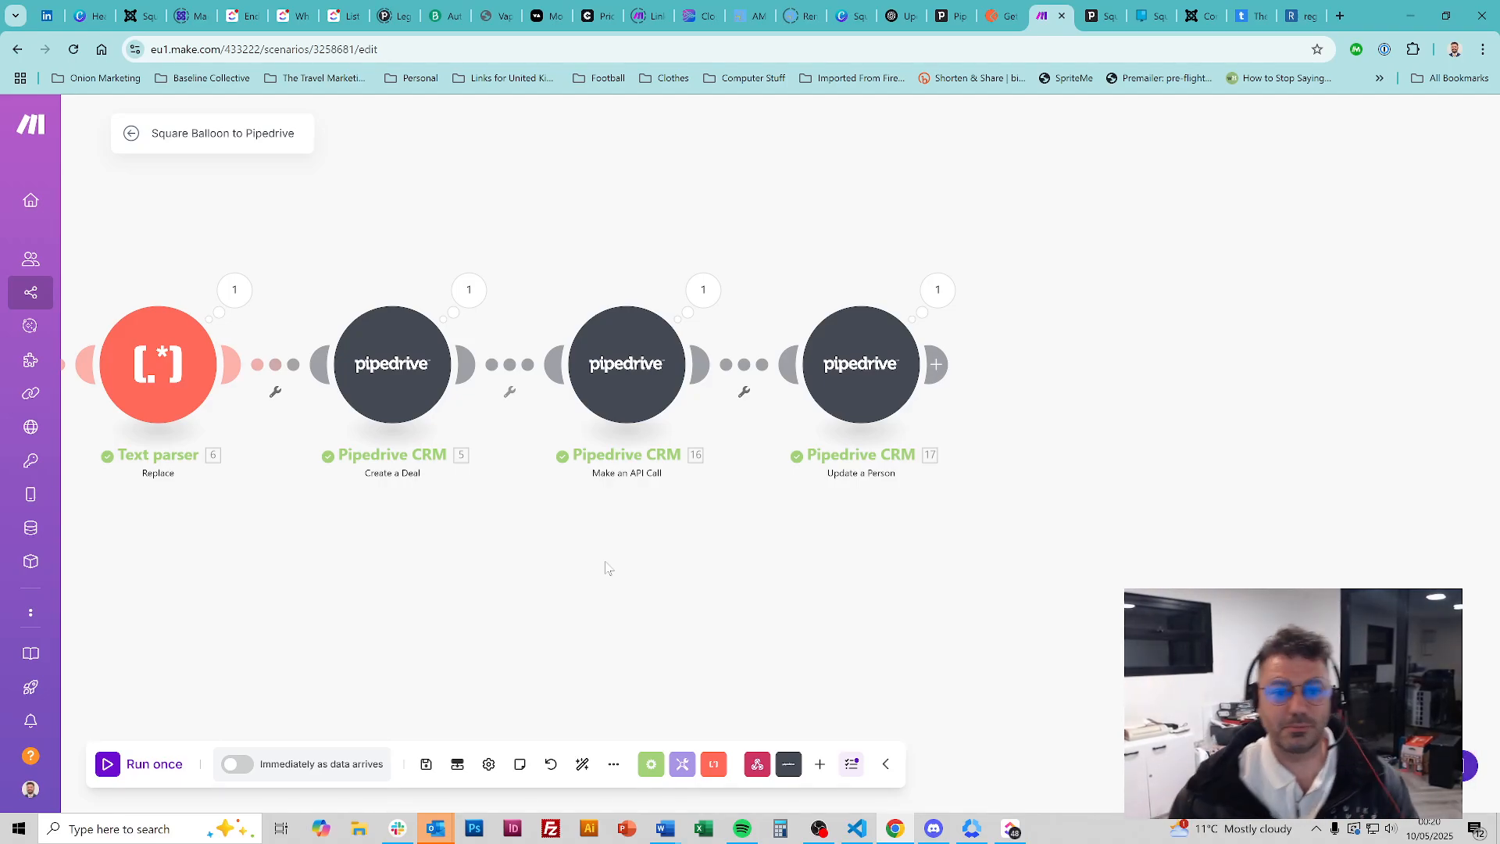
Drag the old Square Balloon deal onto DELETE in Pipedrive and confirm the deletion
{"action": "left_click", "coordinate": [1103, 10]}
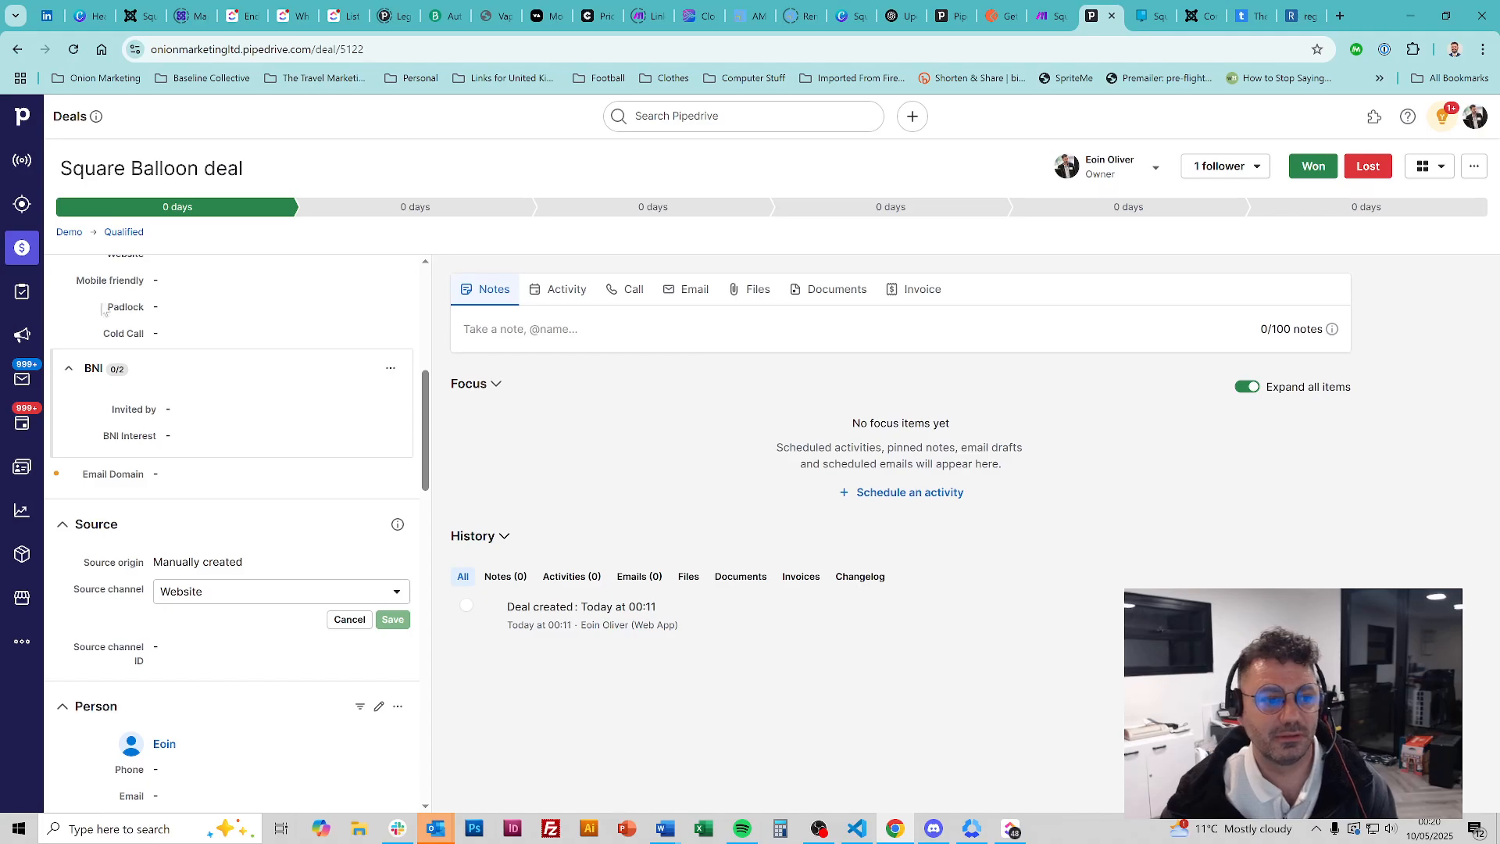
{"action": "left_click", "coordinate": [21, 248]}
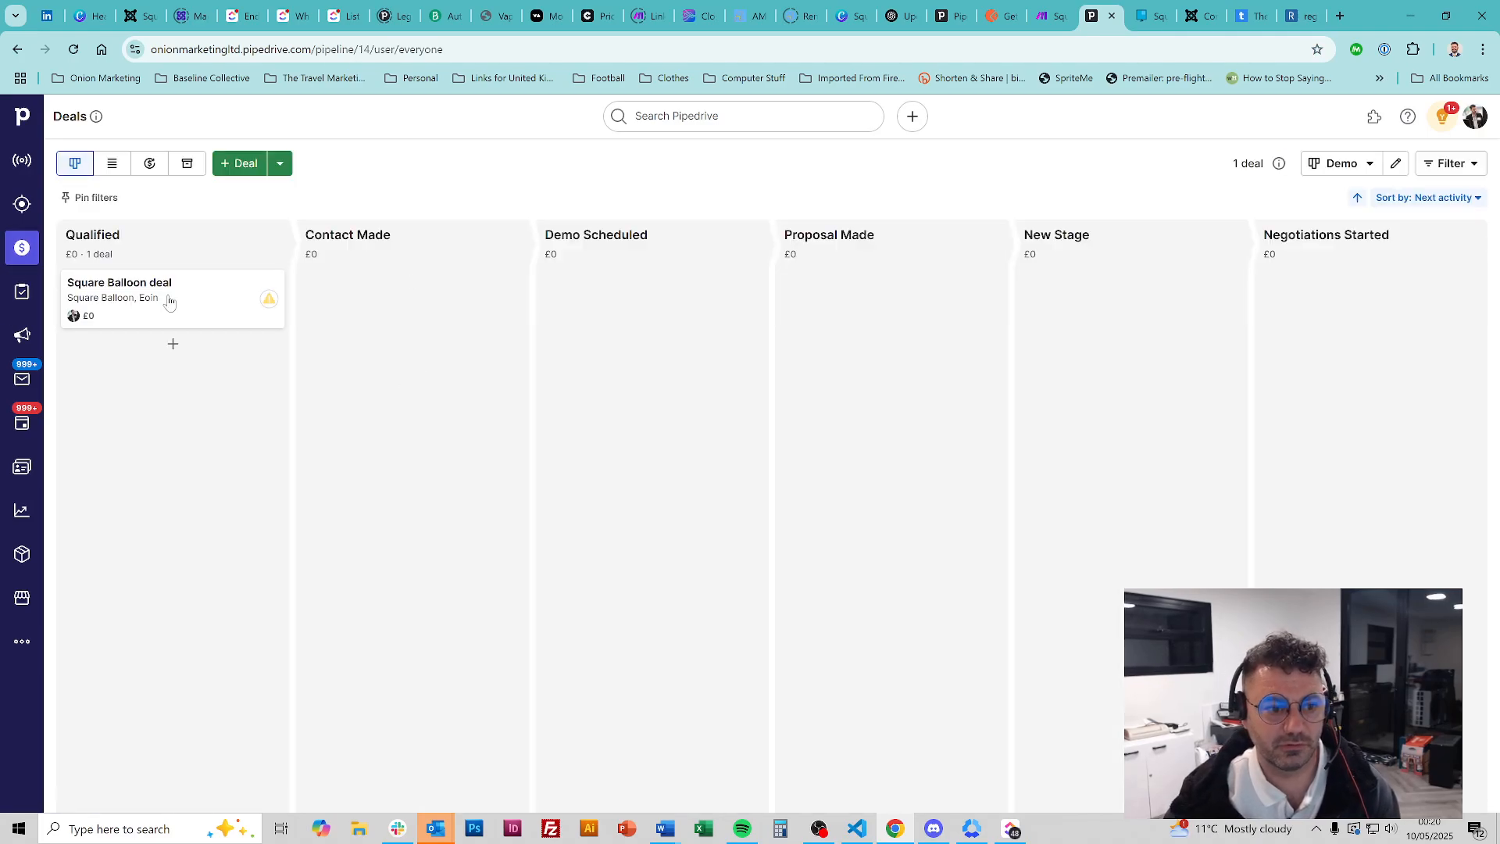
{"action": "left_click_drag", "start_coordinate": [168, 302], "coordinate": [383, 787]}
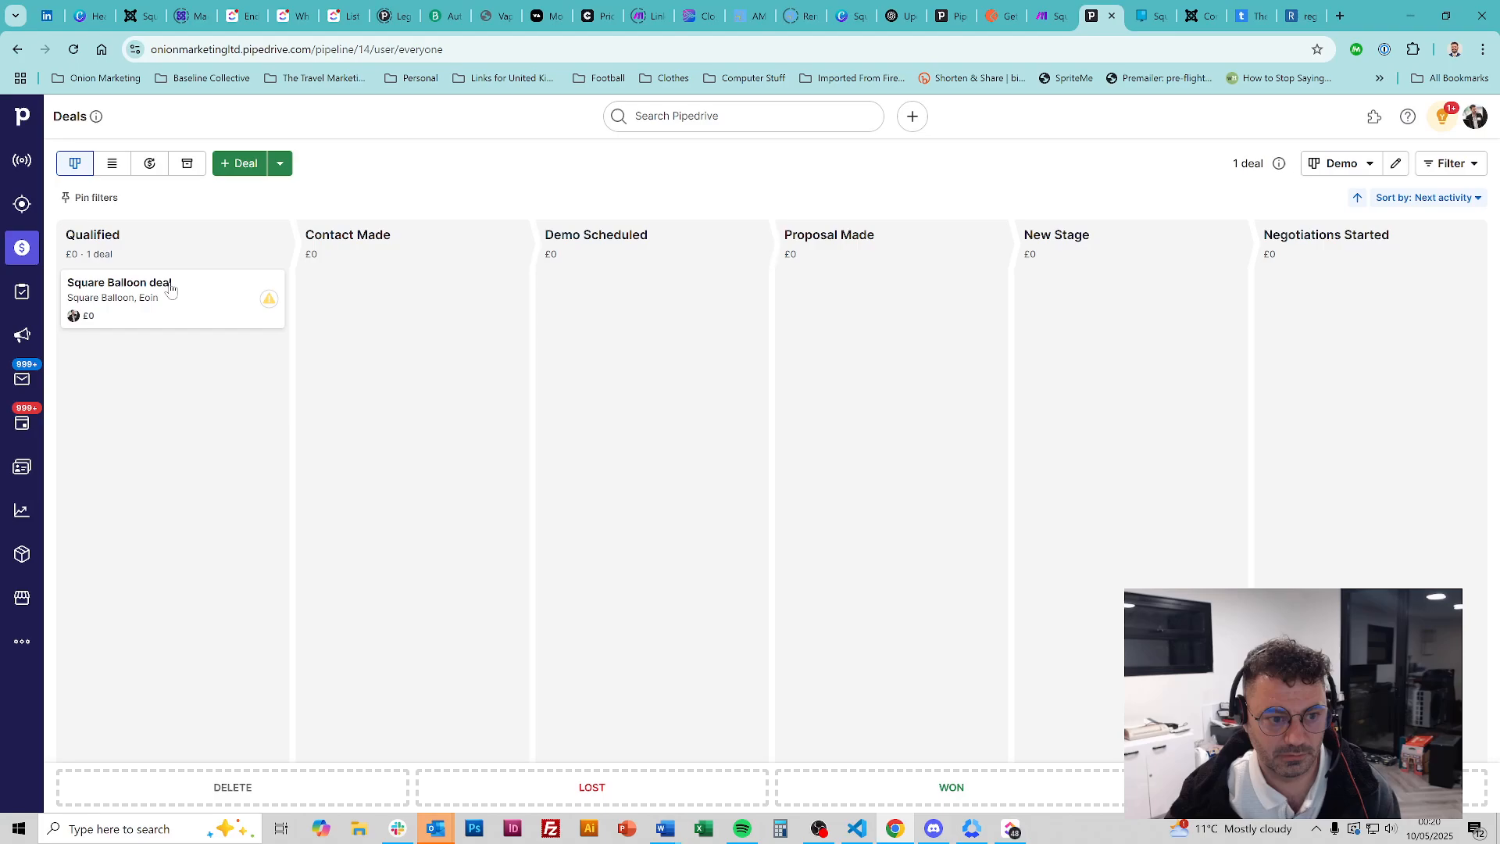
{"action": "left_click_drag", "start_coordinate": [167, 291], "coordinate": [295, 779]}
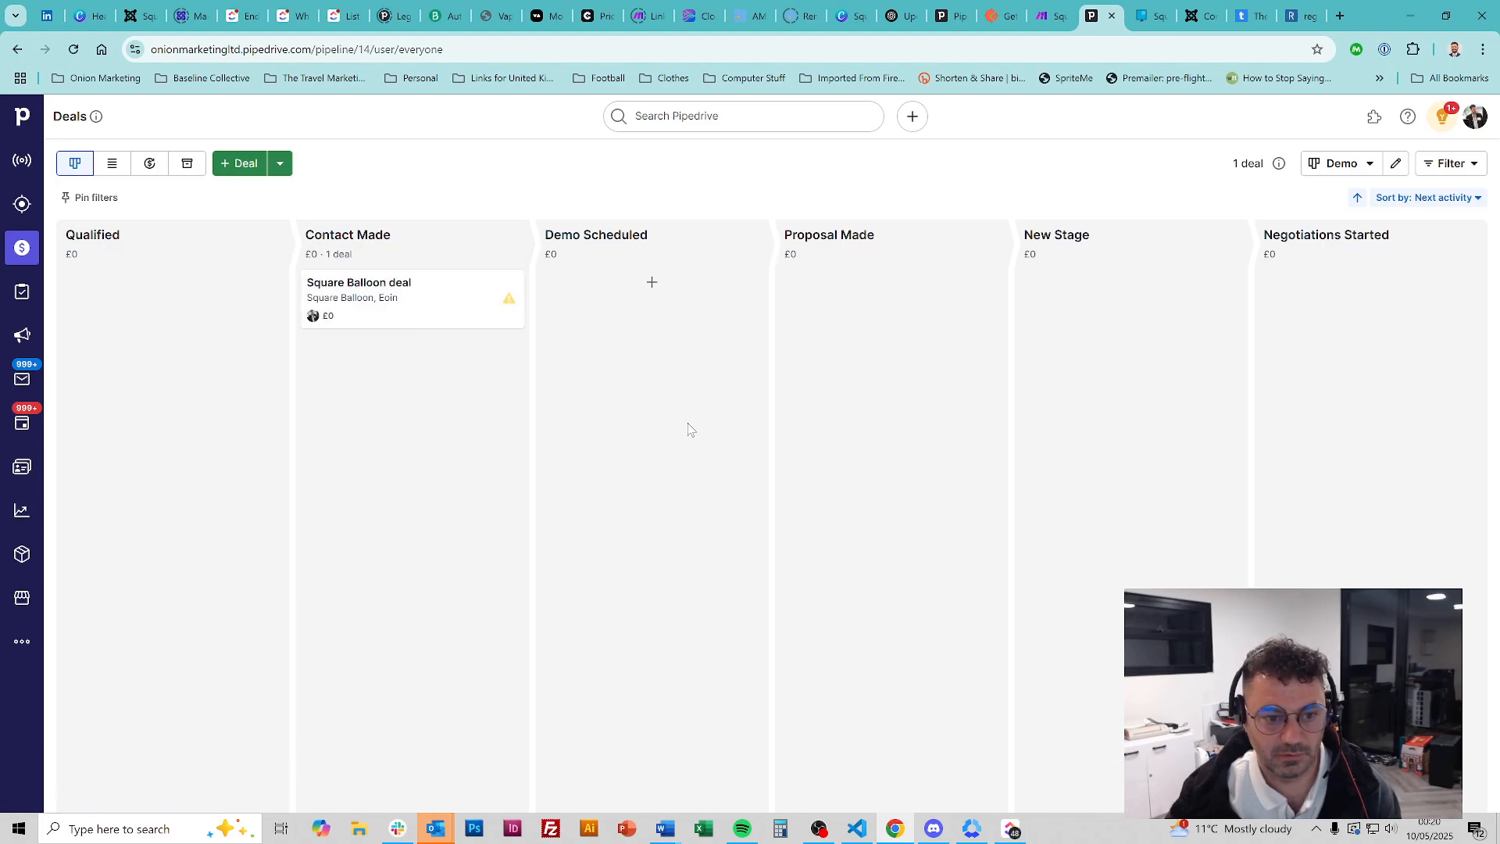
{"action": "left_click_drag", "start_coordinate": [344, 313], "coordinate": [278, 783]}
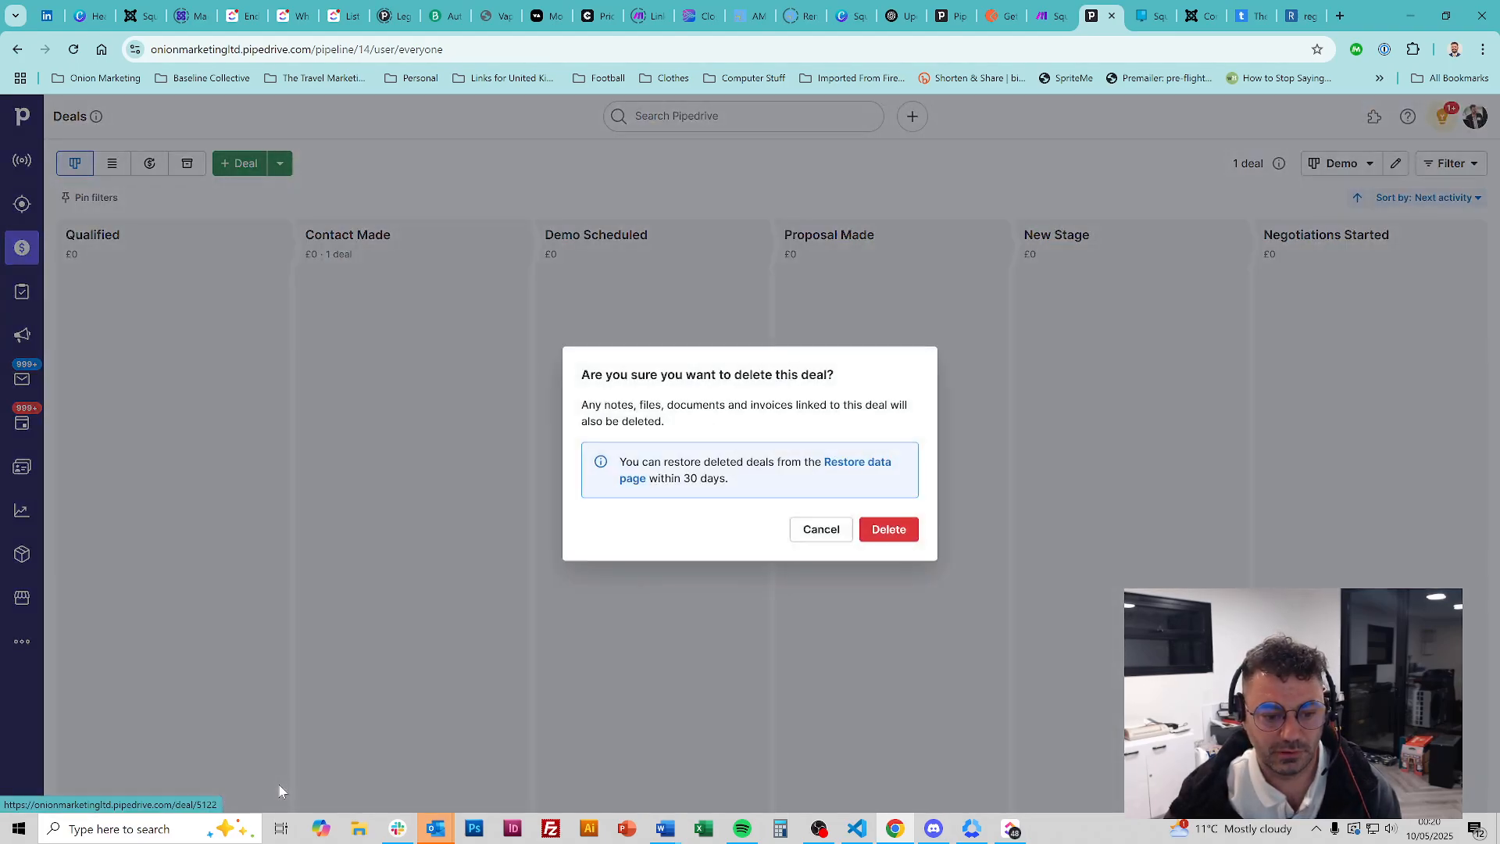
{"action": "left_click", "coordinate": [888, 526]}
{"action": "left_click", "coordinate": [1159, 9]}
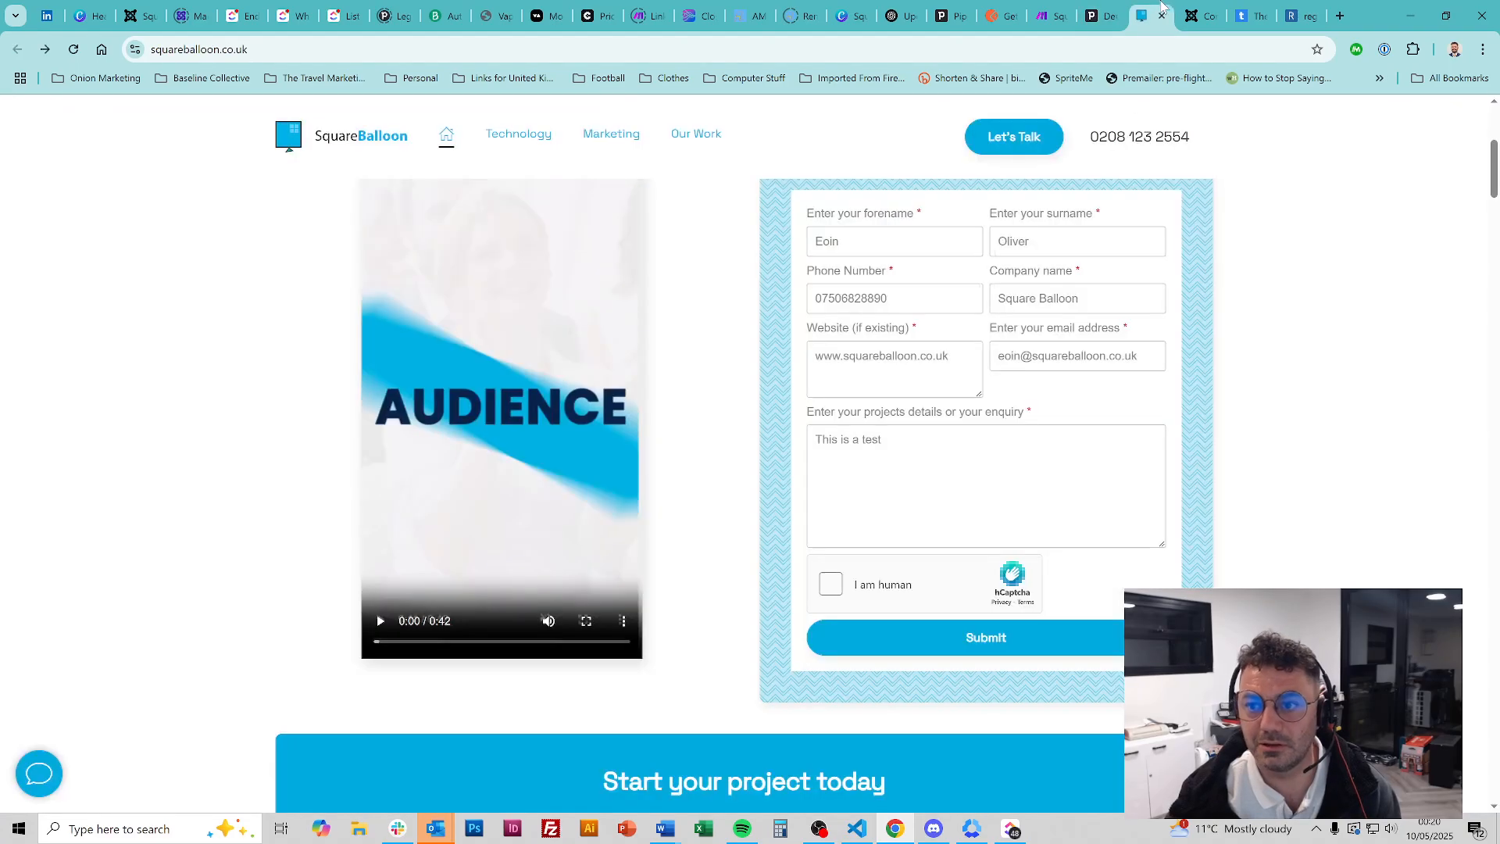
Solve the hCaptcha heart puzzle and submit the Square Balloon test contact form
{"action": "left_click", "coordinate": [837, 586]}
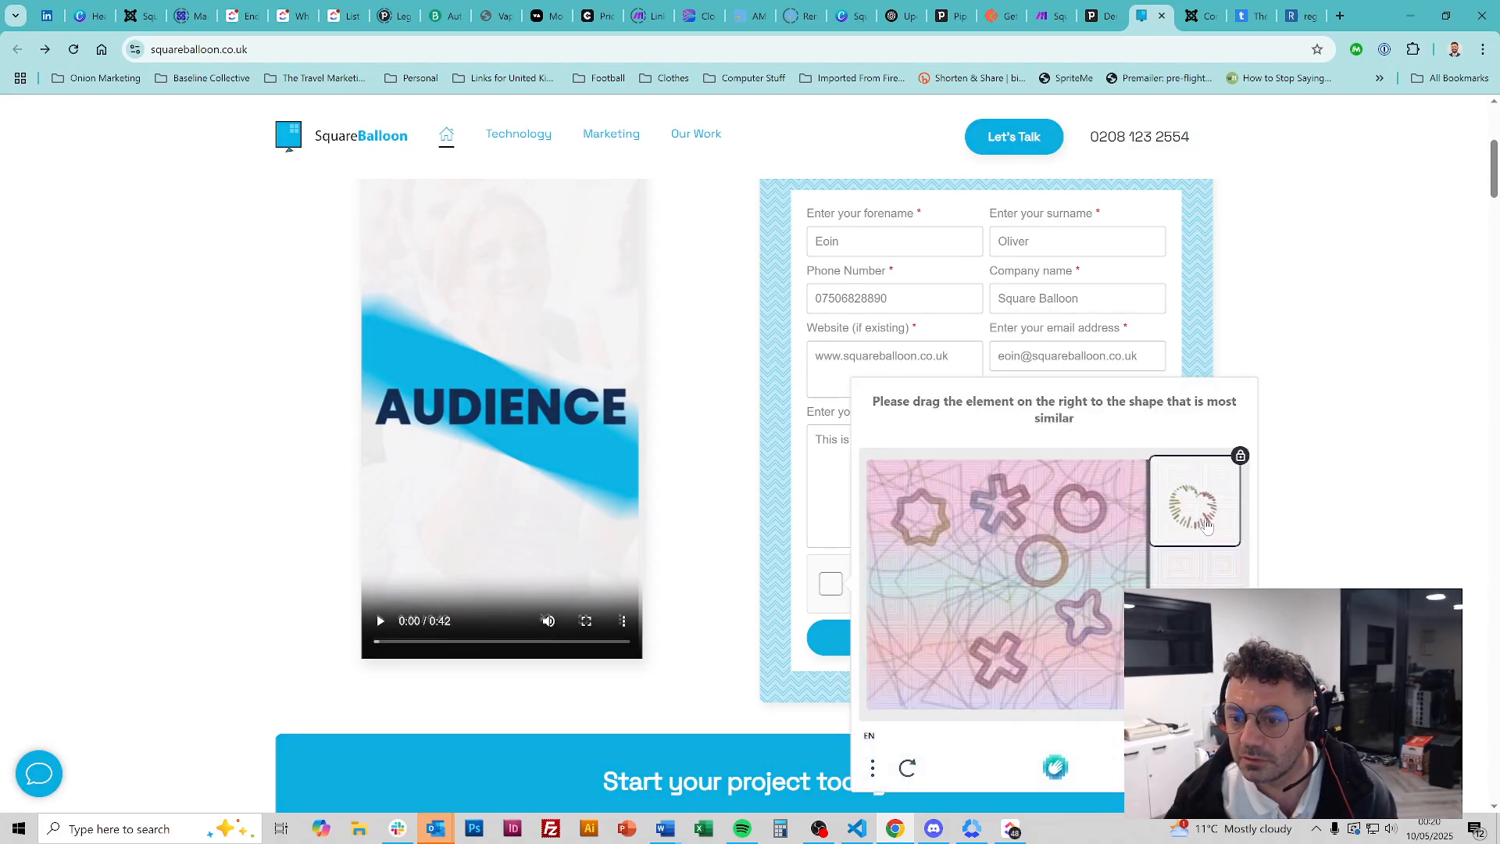
{"action": "left_click_drag", "start_coordinate": [1210, 520], "coordinate": [1096, 523]}
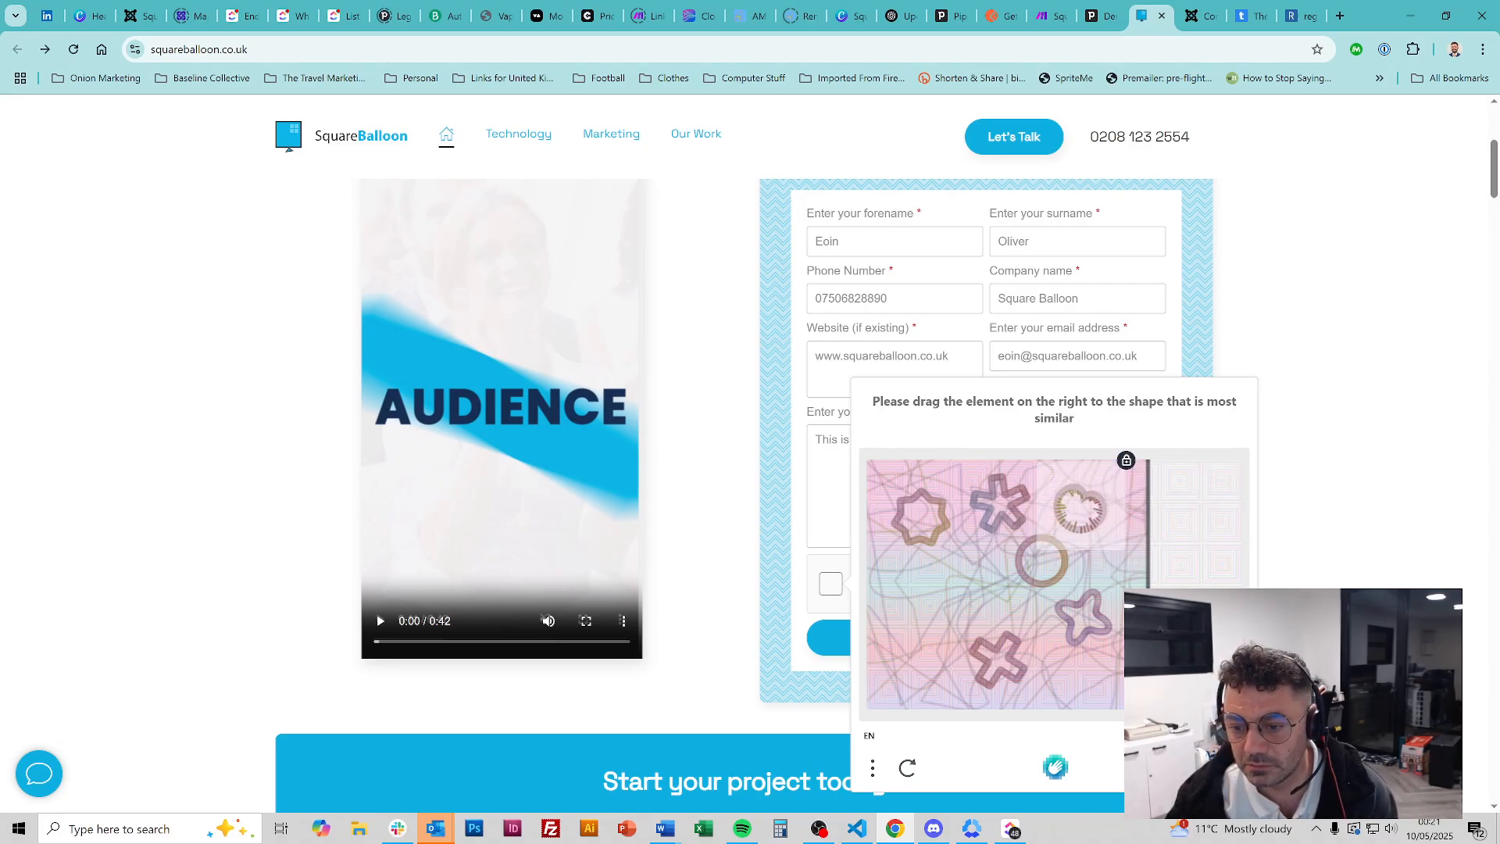
{"action": "left_click", "coordinate": [898, 642]}
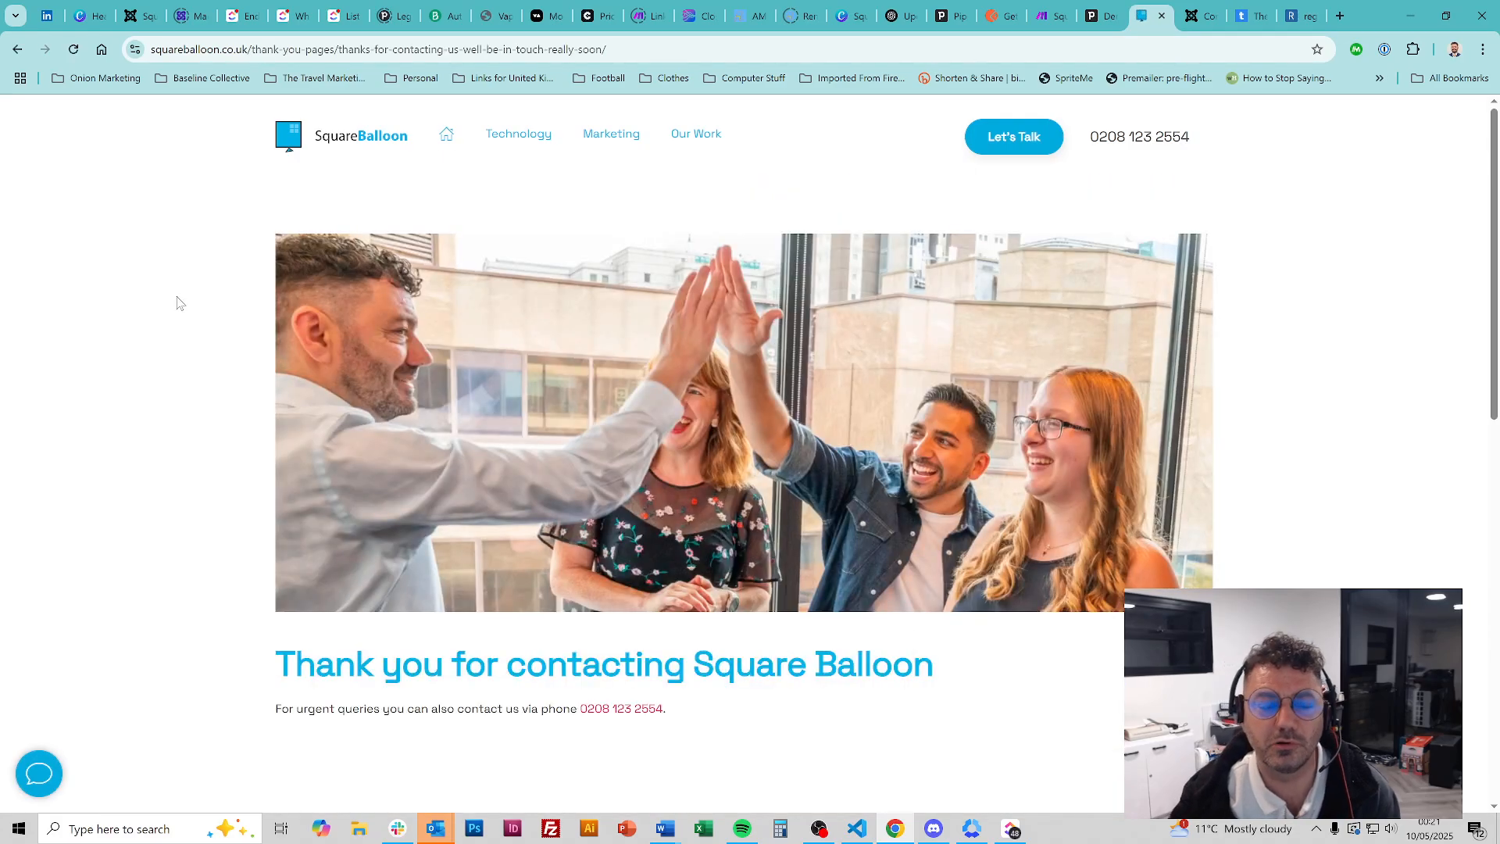
{"action": "key", "text": "alt+Left"}
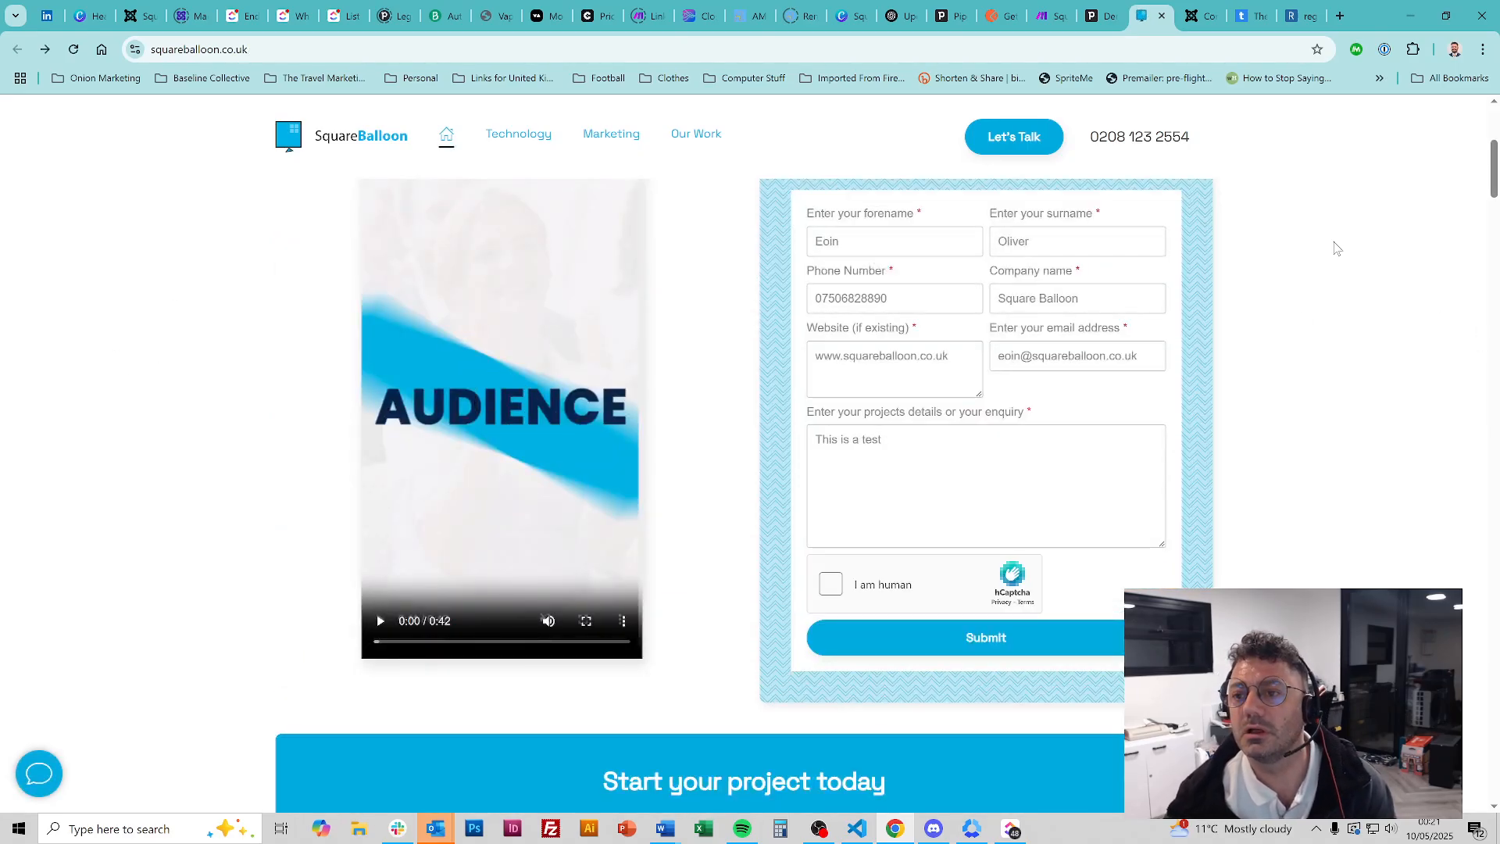
{"action": "left_click", "coordinate": [1092, 10]}
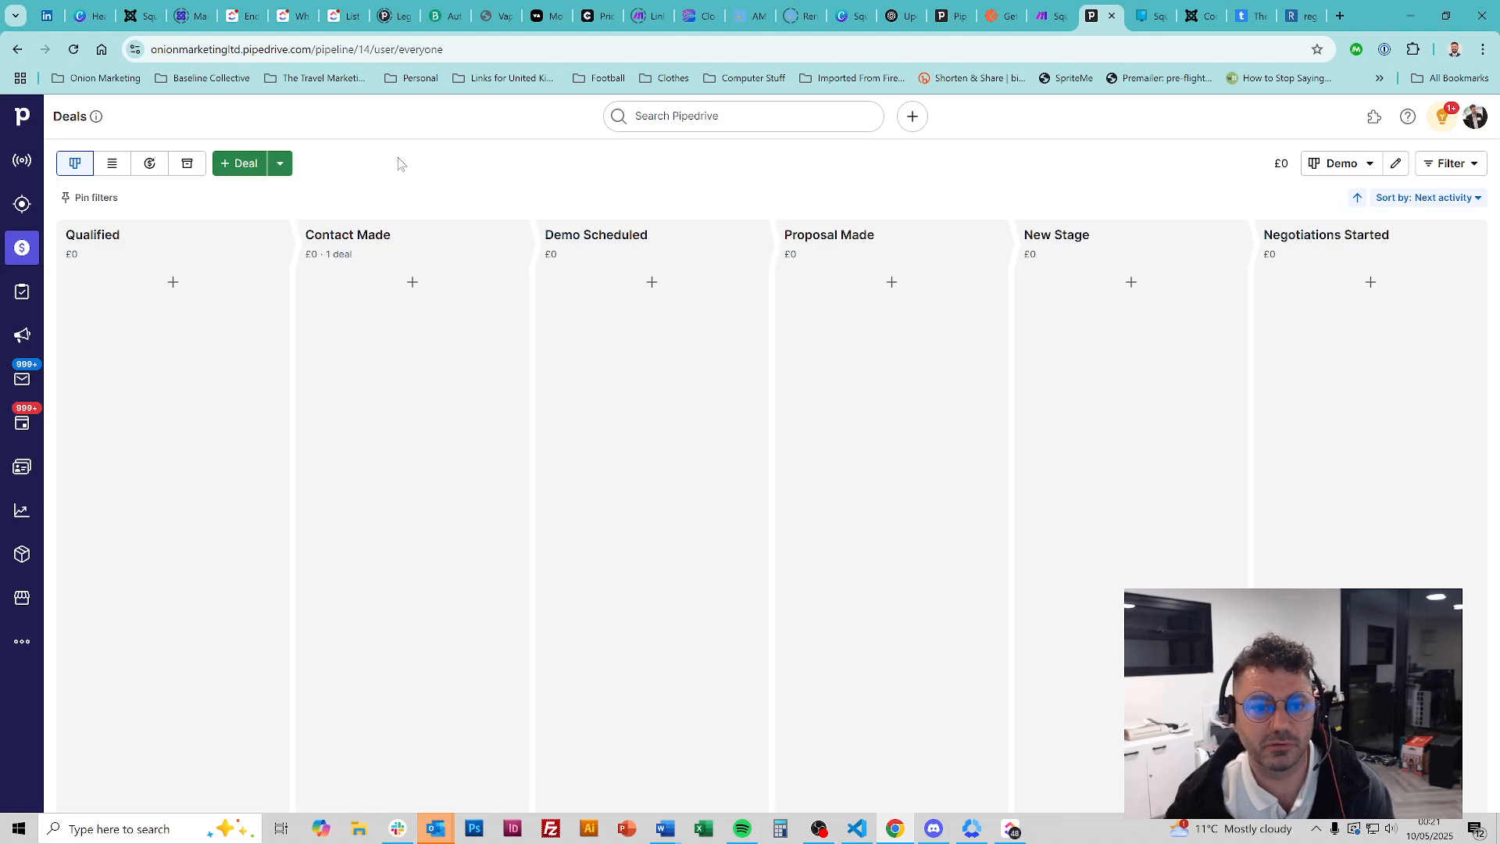
Reload Pipedrive's Deals board, which shows no deals added yet, then return to Make
{"action": "left_click", "coordinate": [73, 49]}
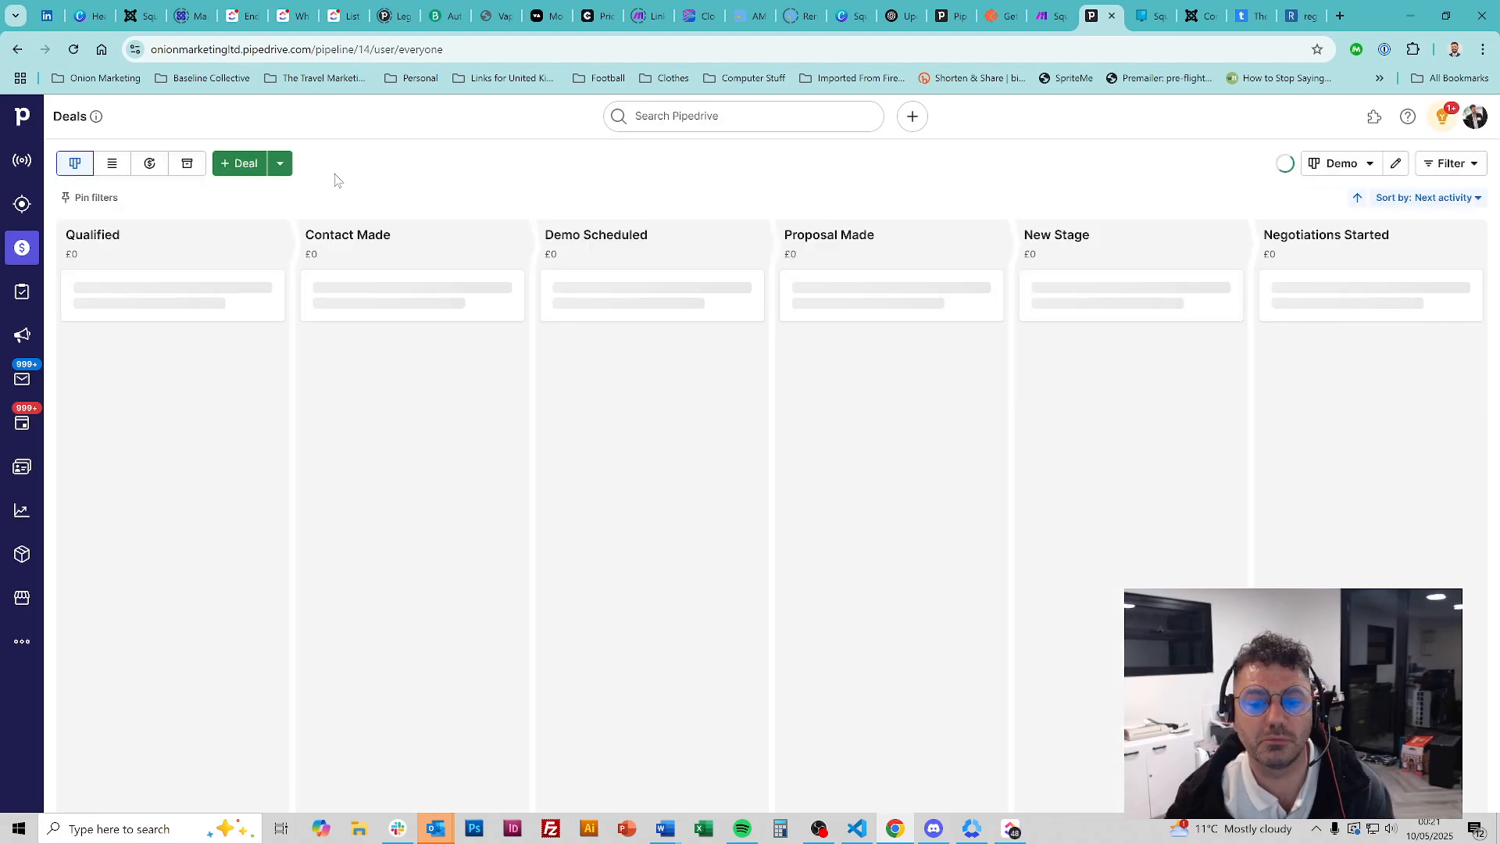
{"action": "left_click", "coordinate": [1050, 7]}
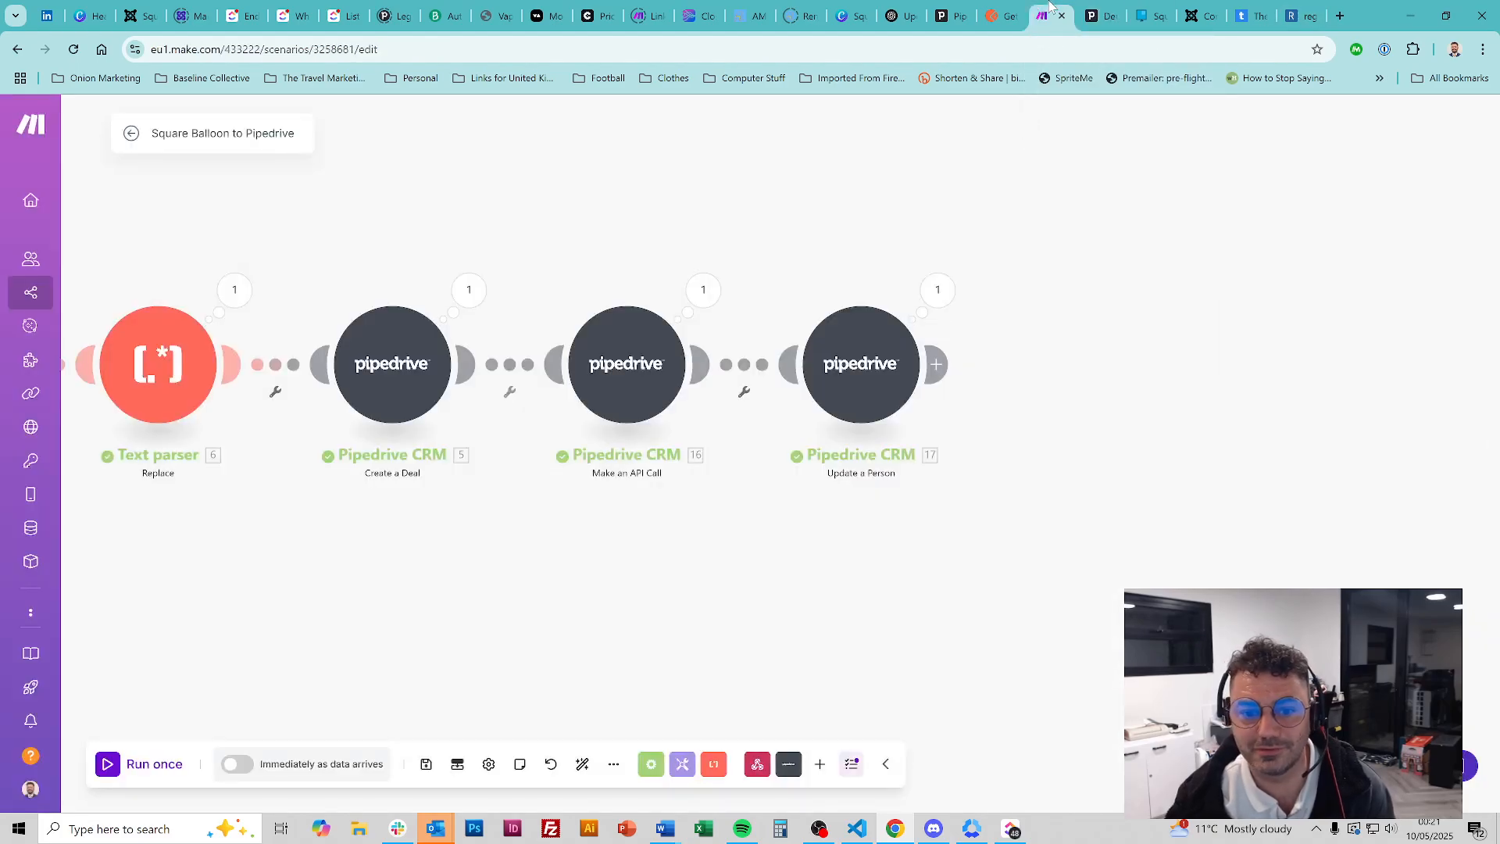
Turn the Square Balloon to Pipedrive scenario on and process the old queued webhook data
{"action": "left_click", "coordinate": [132, 134]}
{"action": "left_click", "coordinate": [1278, 131]}
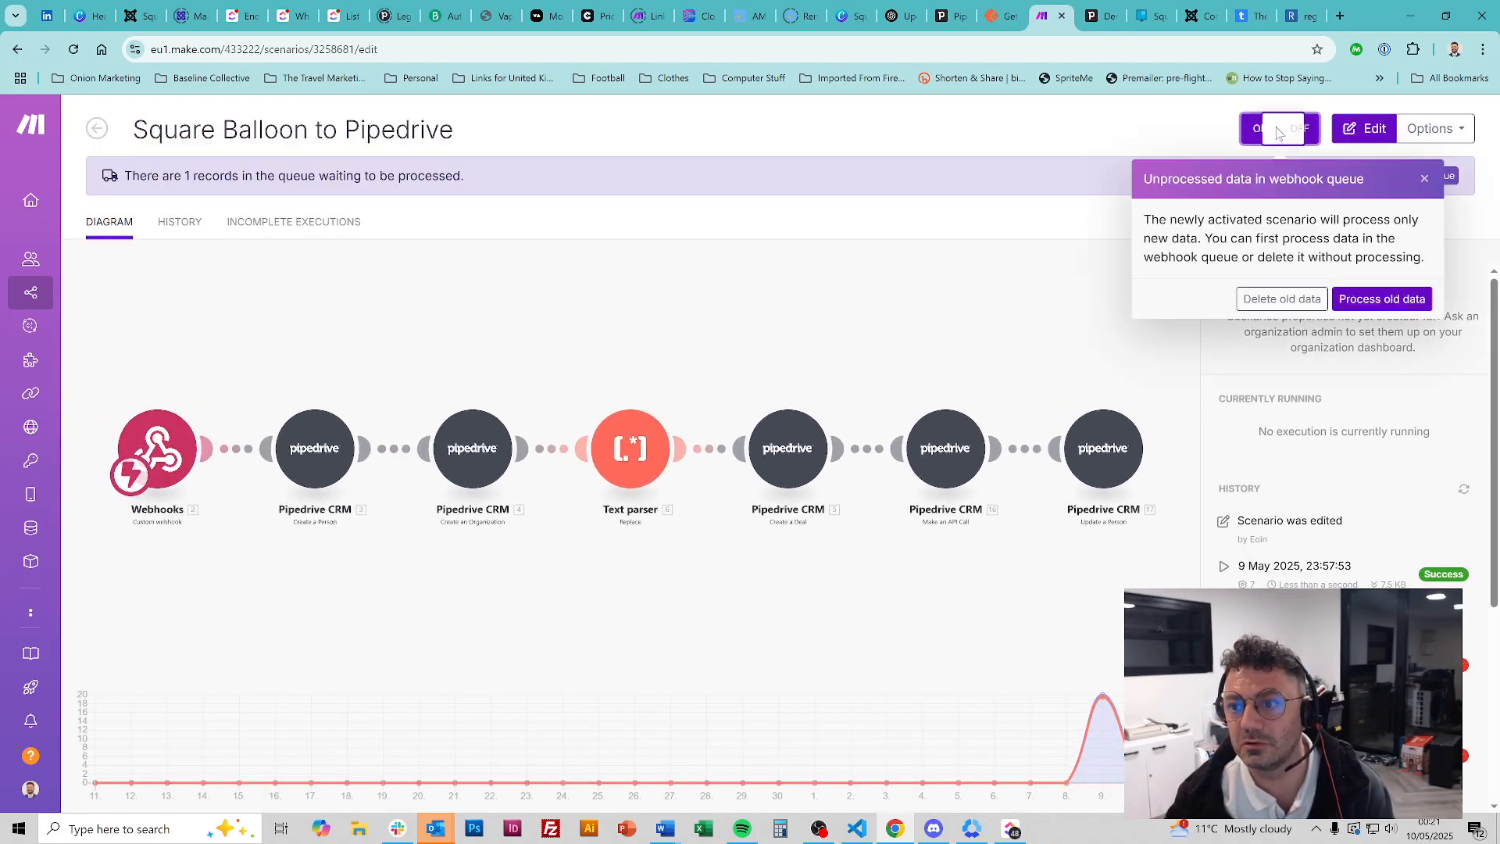
{"action": "left_click", "coordinate": [1383, 299]}
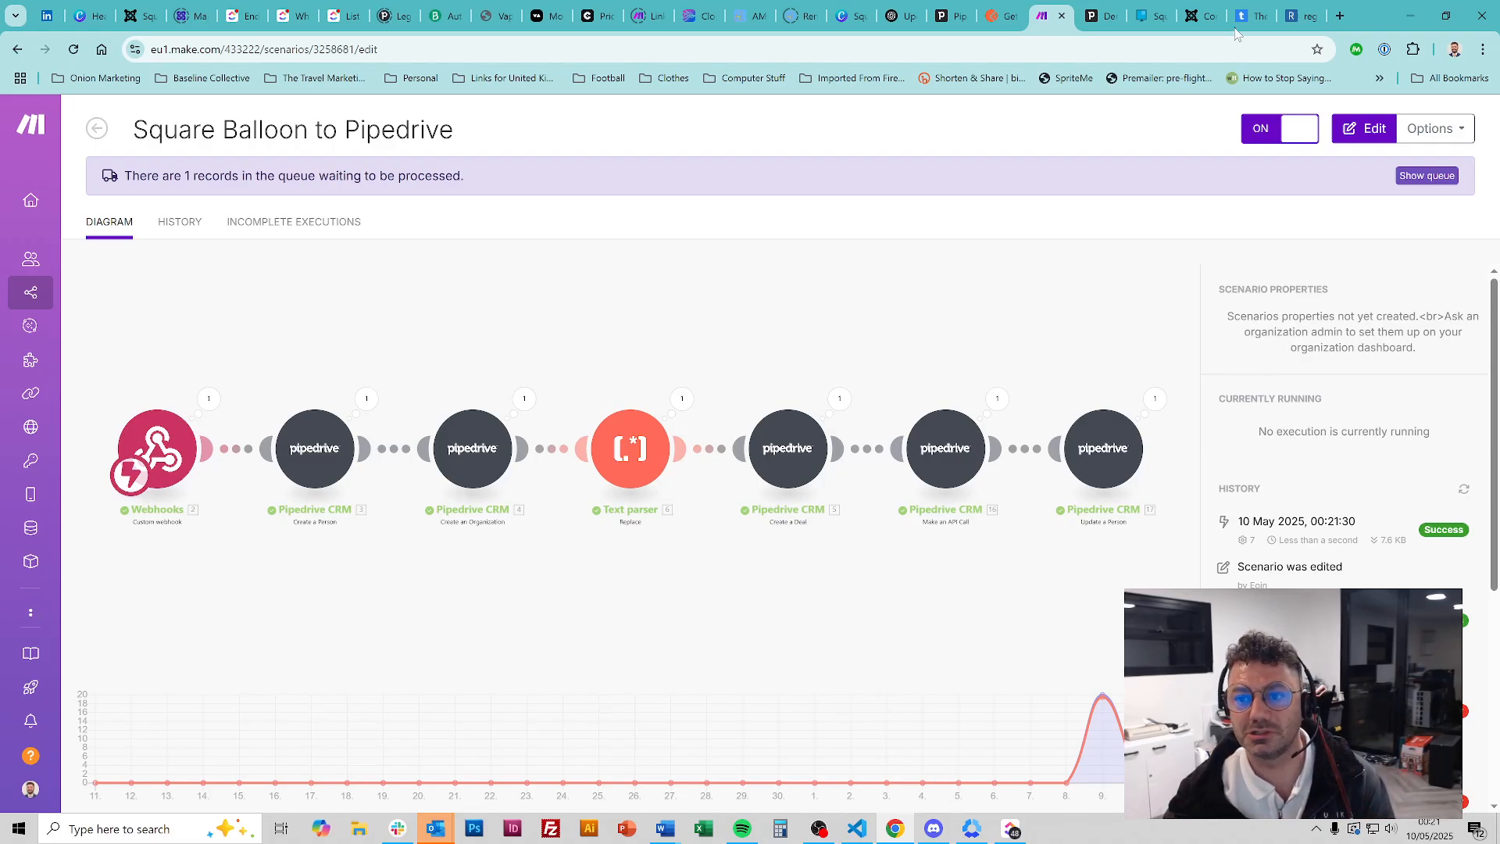
{"action": "left_click", "coordinate": [1103, 16]}
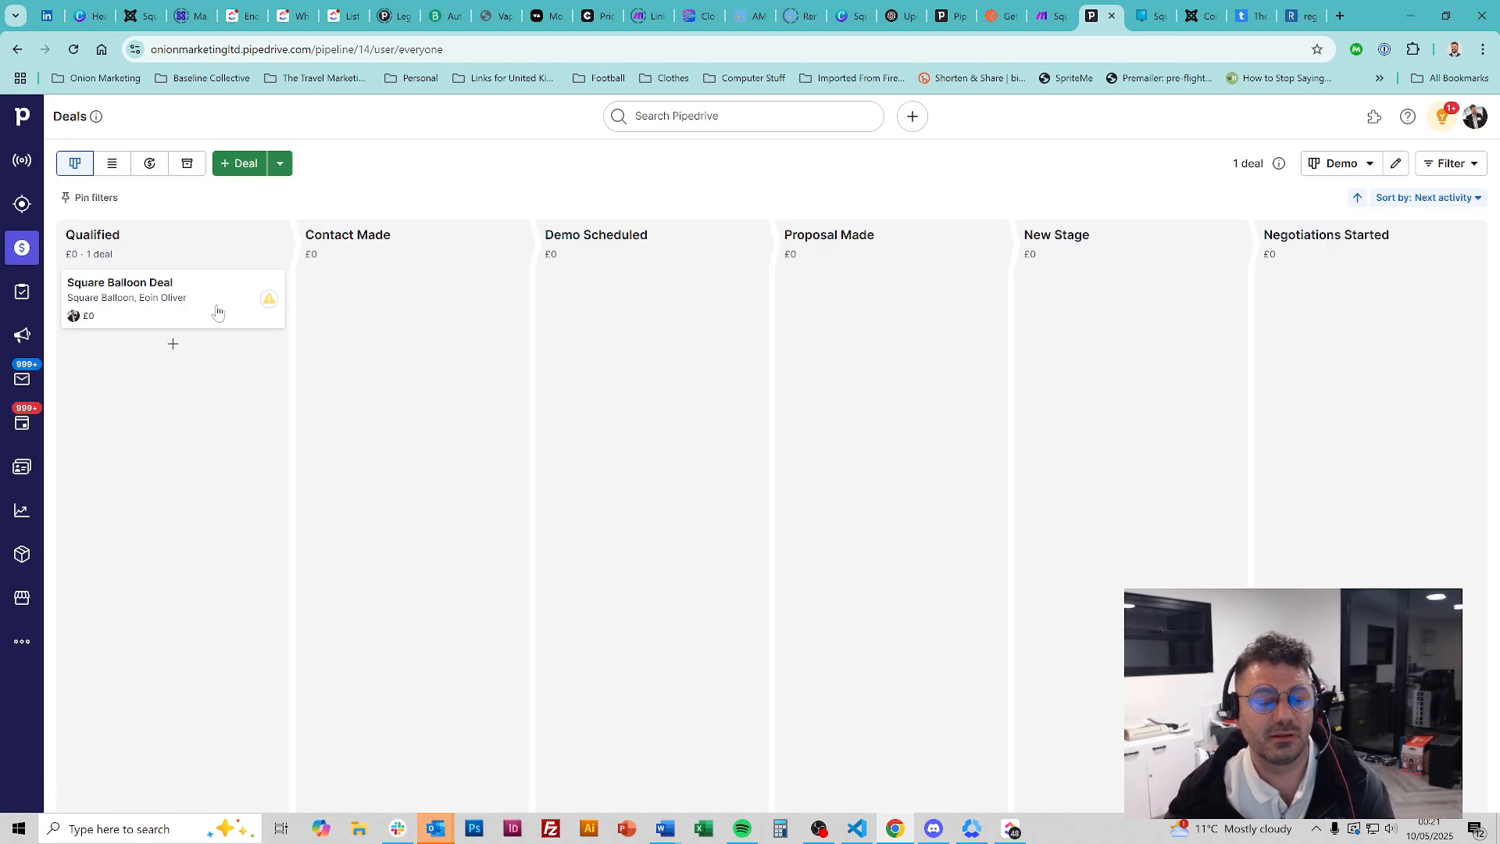
{"action": "left_click", "coordinate": [153, 309]}
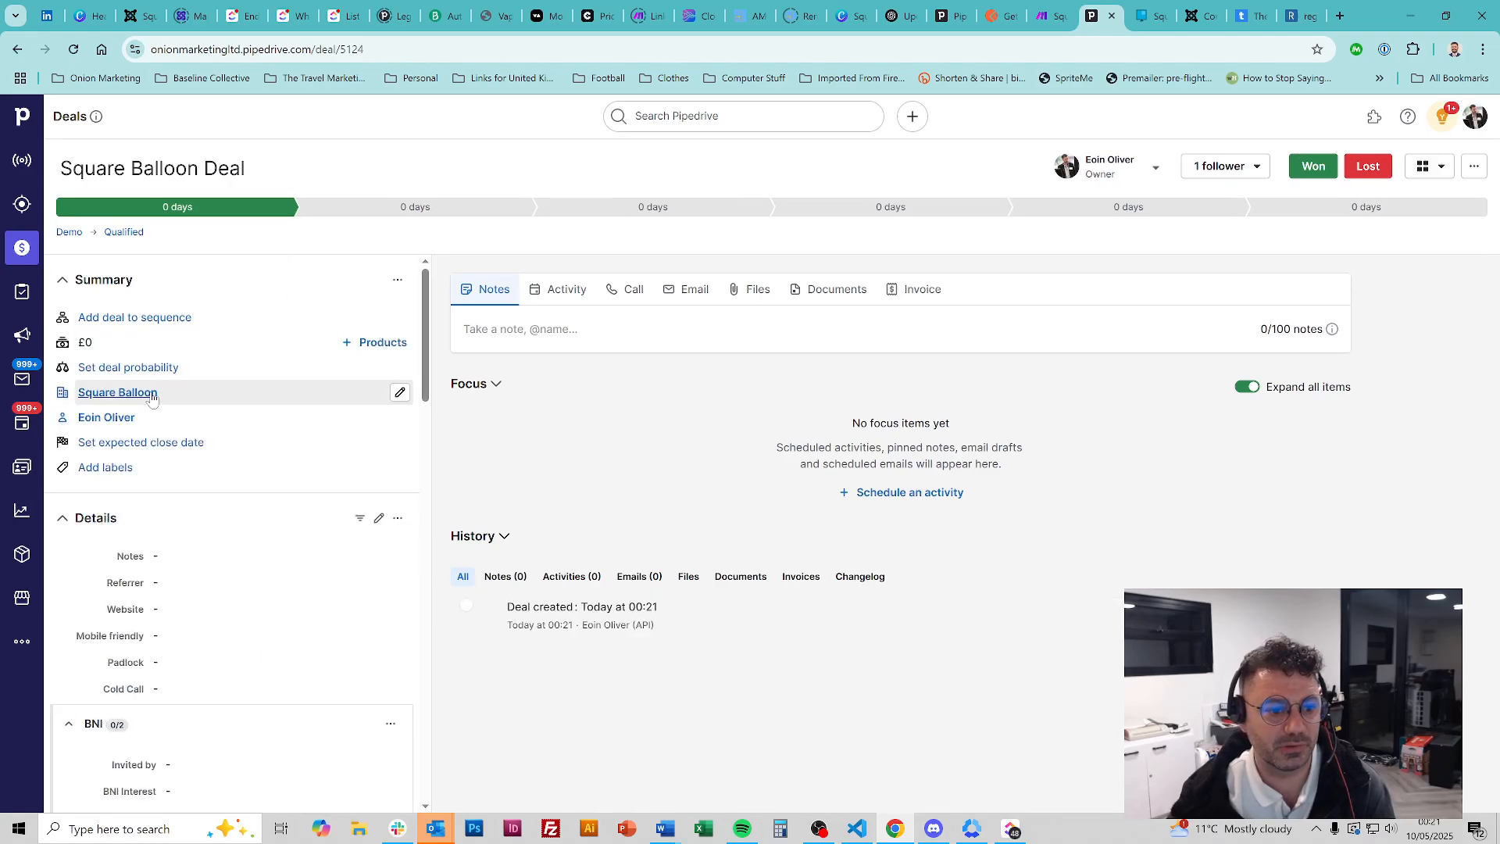
{"action": "left_click", "coordinate": [153, 395]}
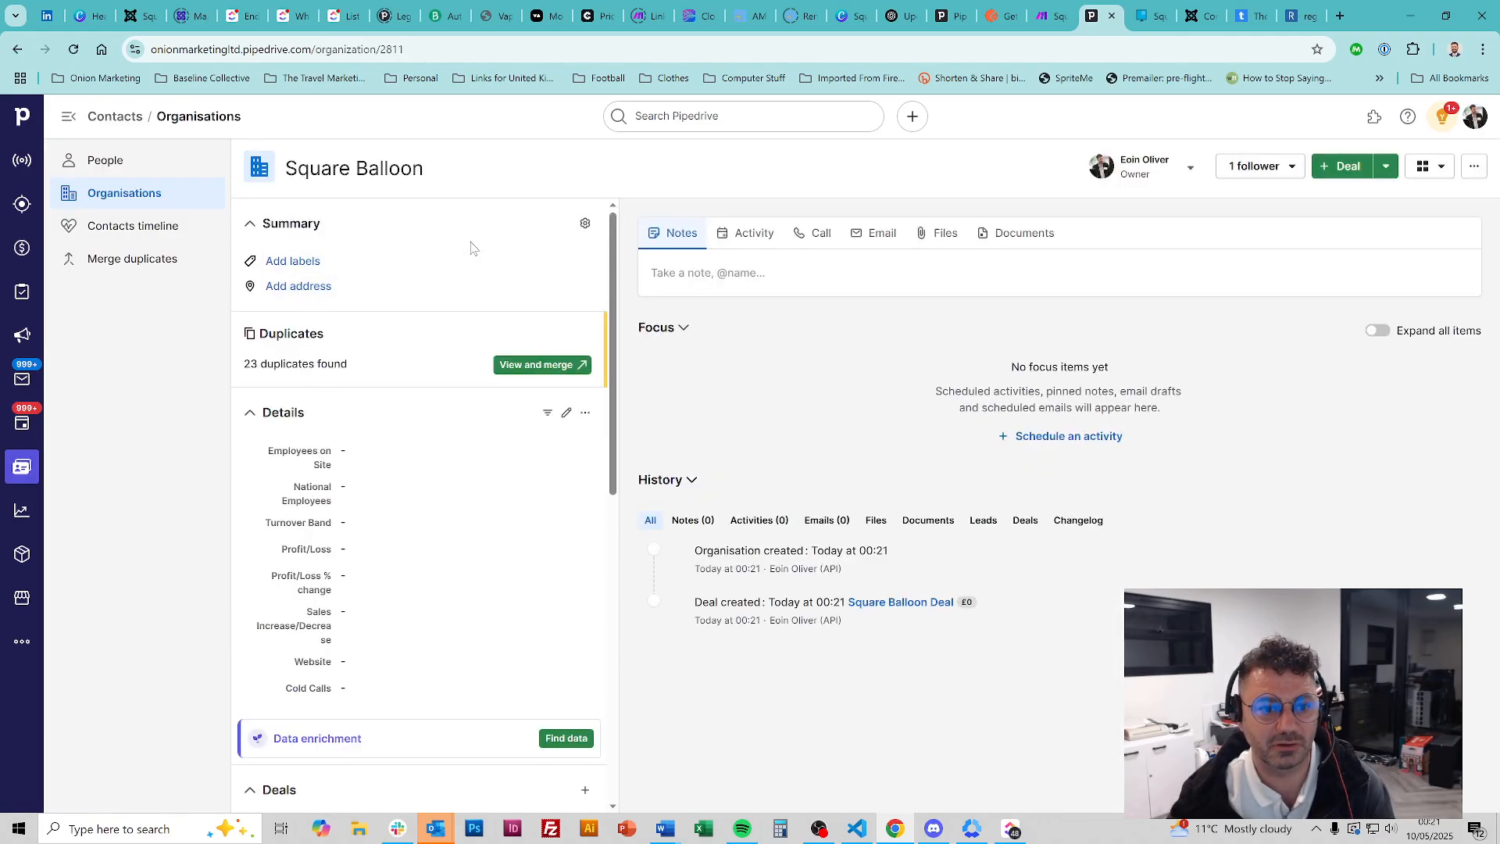
{"action": "key", "text": "alt+Left"}
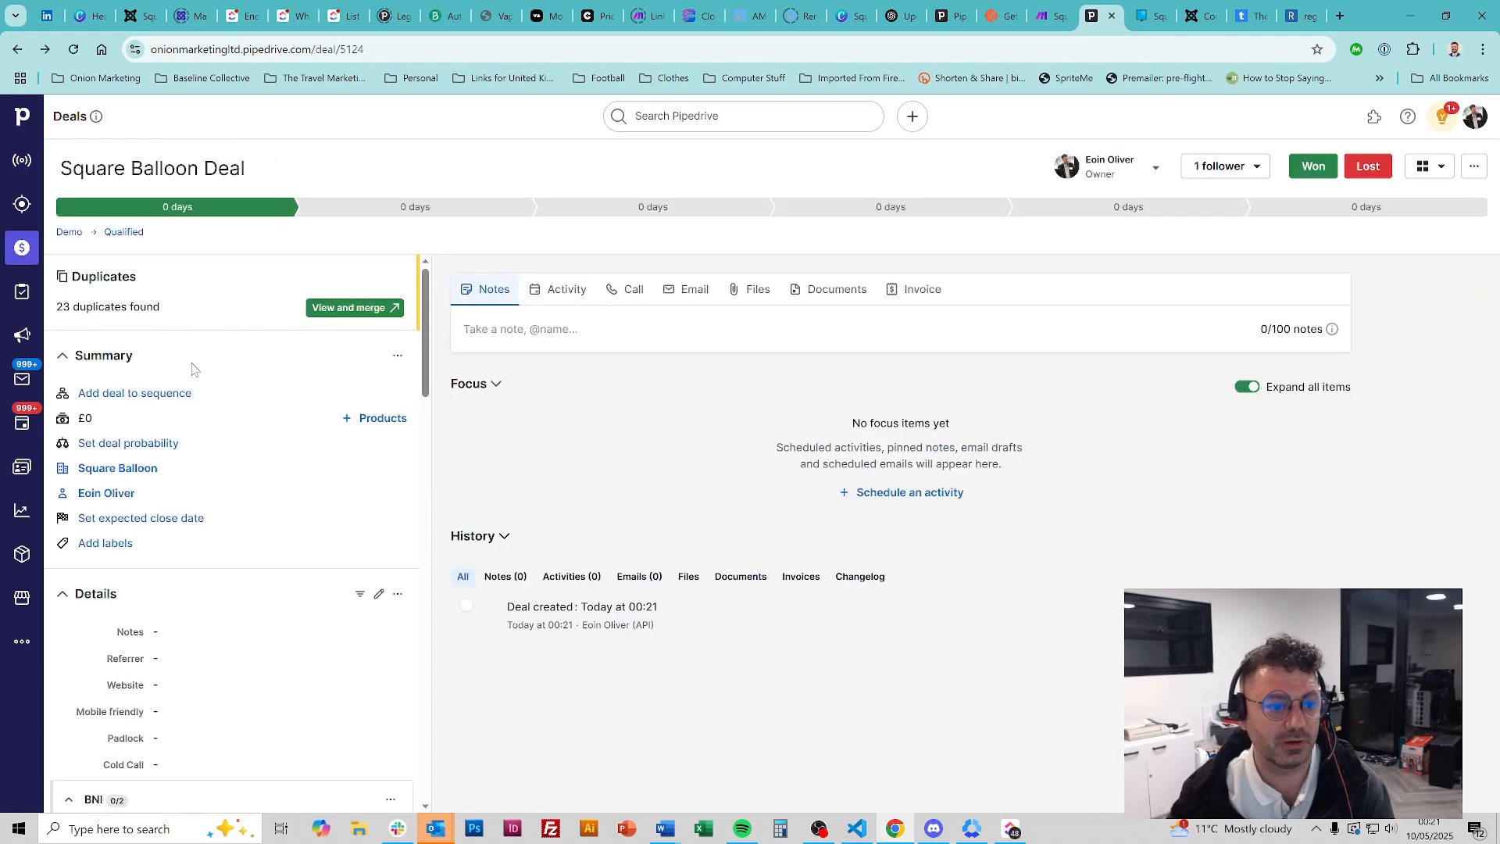
{"action": "left_click", "coordinate": [117, 495]}
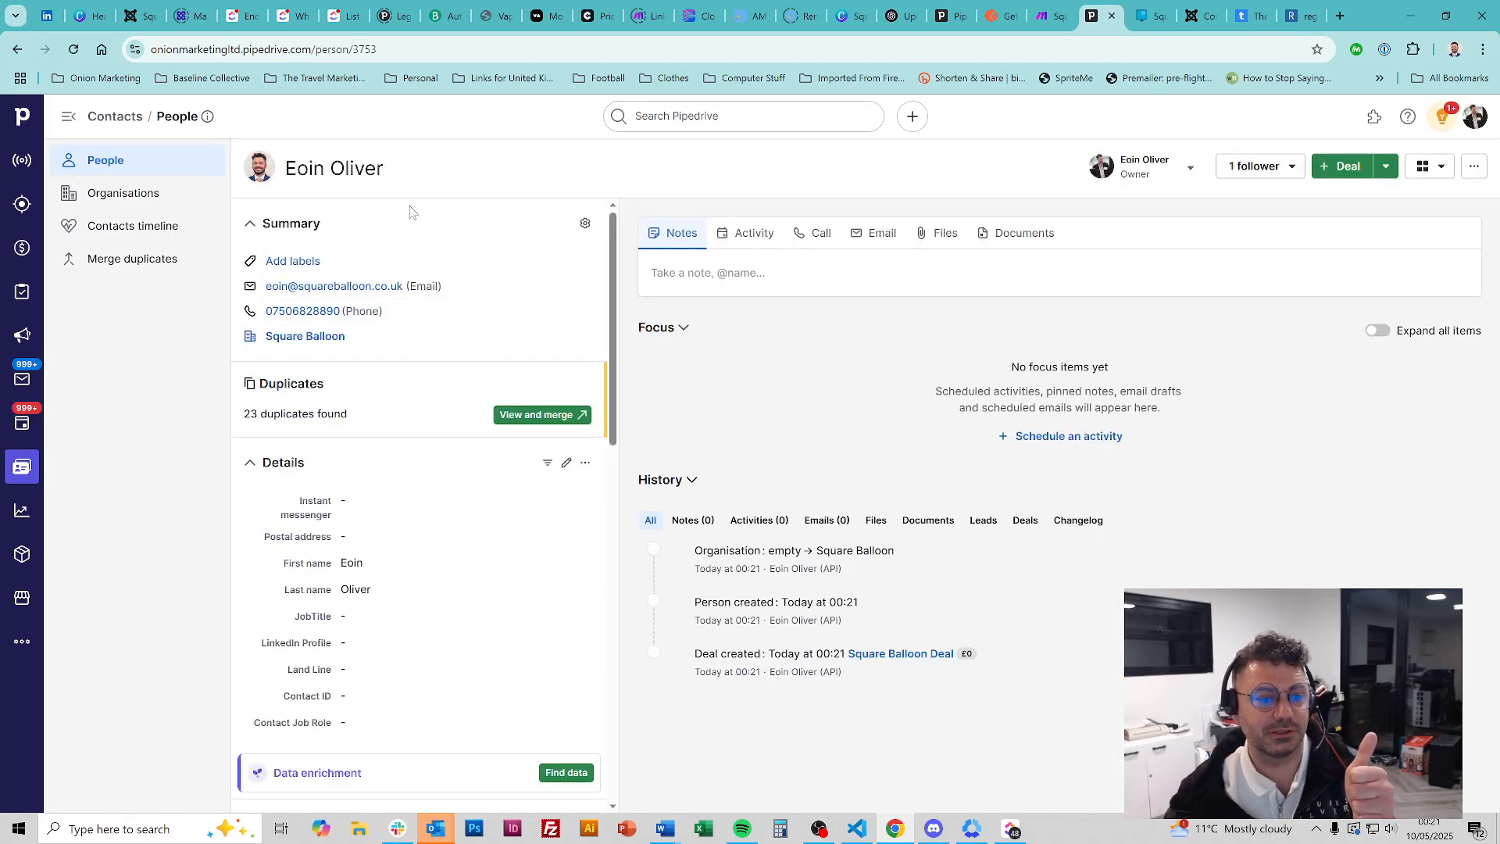
{"action": "key", "text": "alt+Left"}
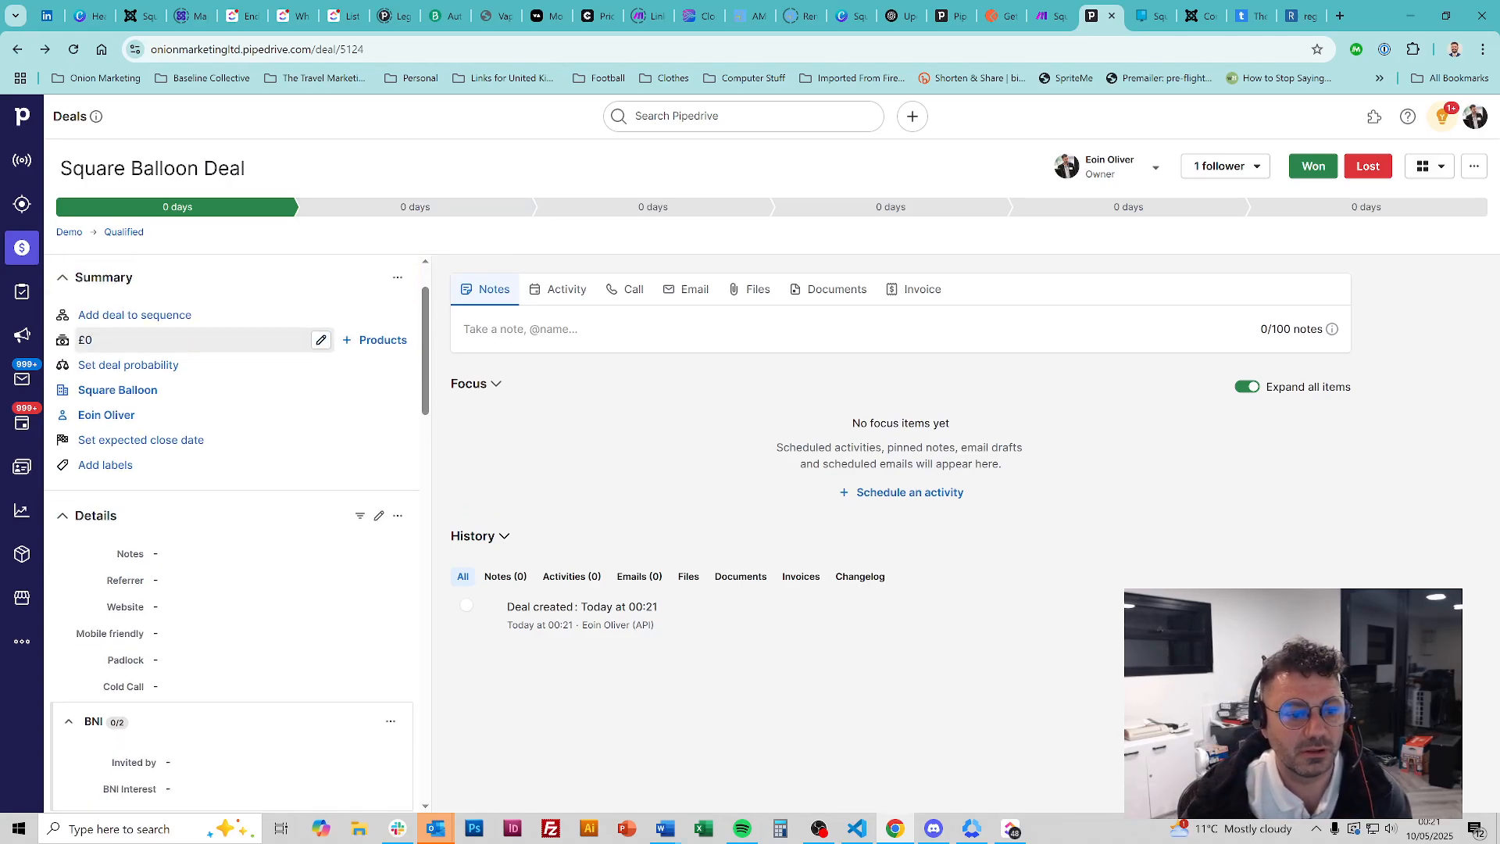
{"action": "scroll", "coordinate": [244, 367], "scroll_direction": "down", "scroll_amount": 6}
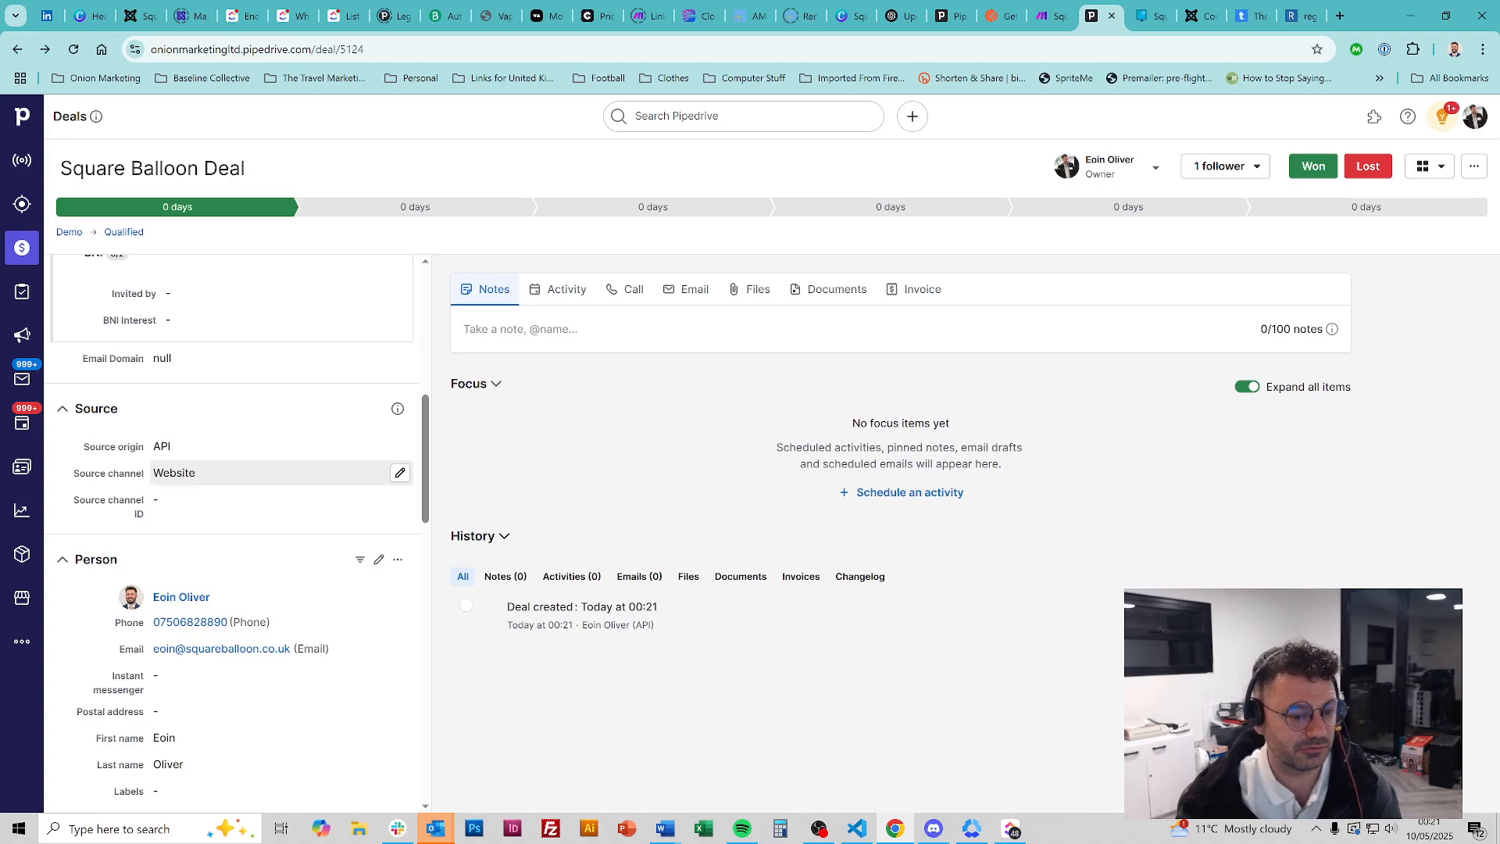
{"action": "scroll", "coordinate": [304, 531], "scroll_direction": "down", "scroll_amount": 2}
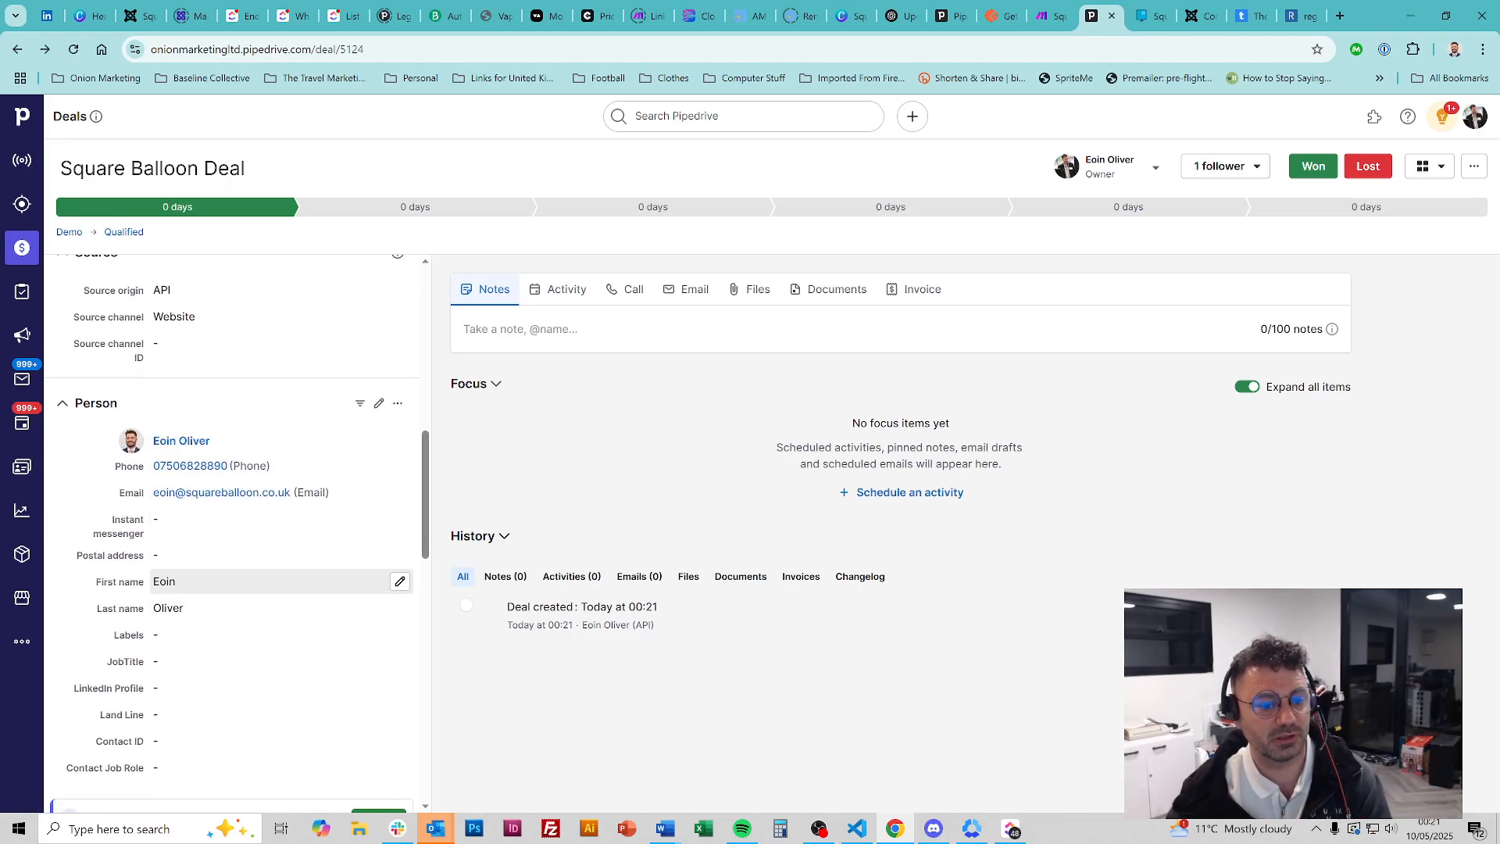
{"action": "scroll", "coordinate": [304, 560], "scroll_direction": "down", "scroll_amount": 10}
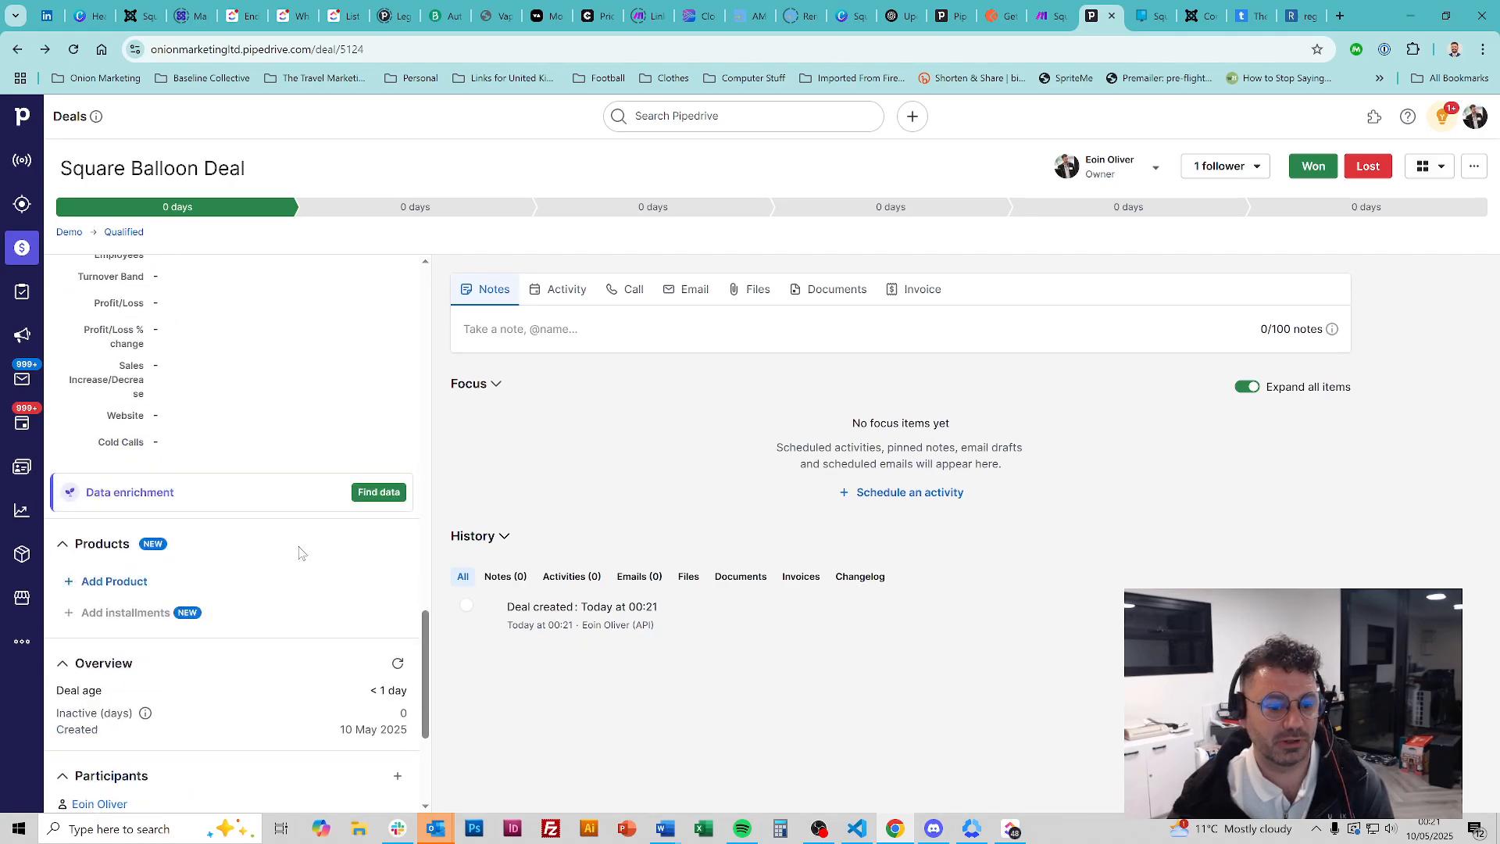
{"action": "scroll", "coordinate": [304, 559], "scroll_direction": "up", "scroll_amount": 17}
{"action": "scroll", "coordinate": [313, 508], "scroll_direction": "up", "scroll_amount": 2}
{"action": "scroll", "coordinate": [316, 508], "scroll_direction": "down", "scroll_amount": 3}
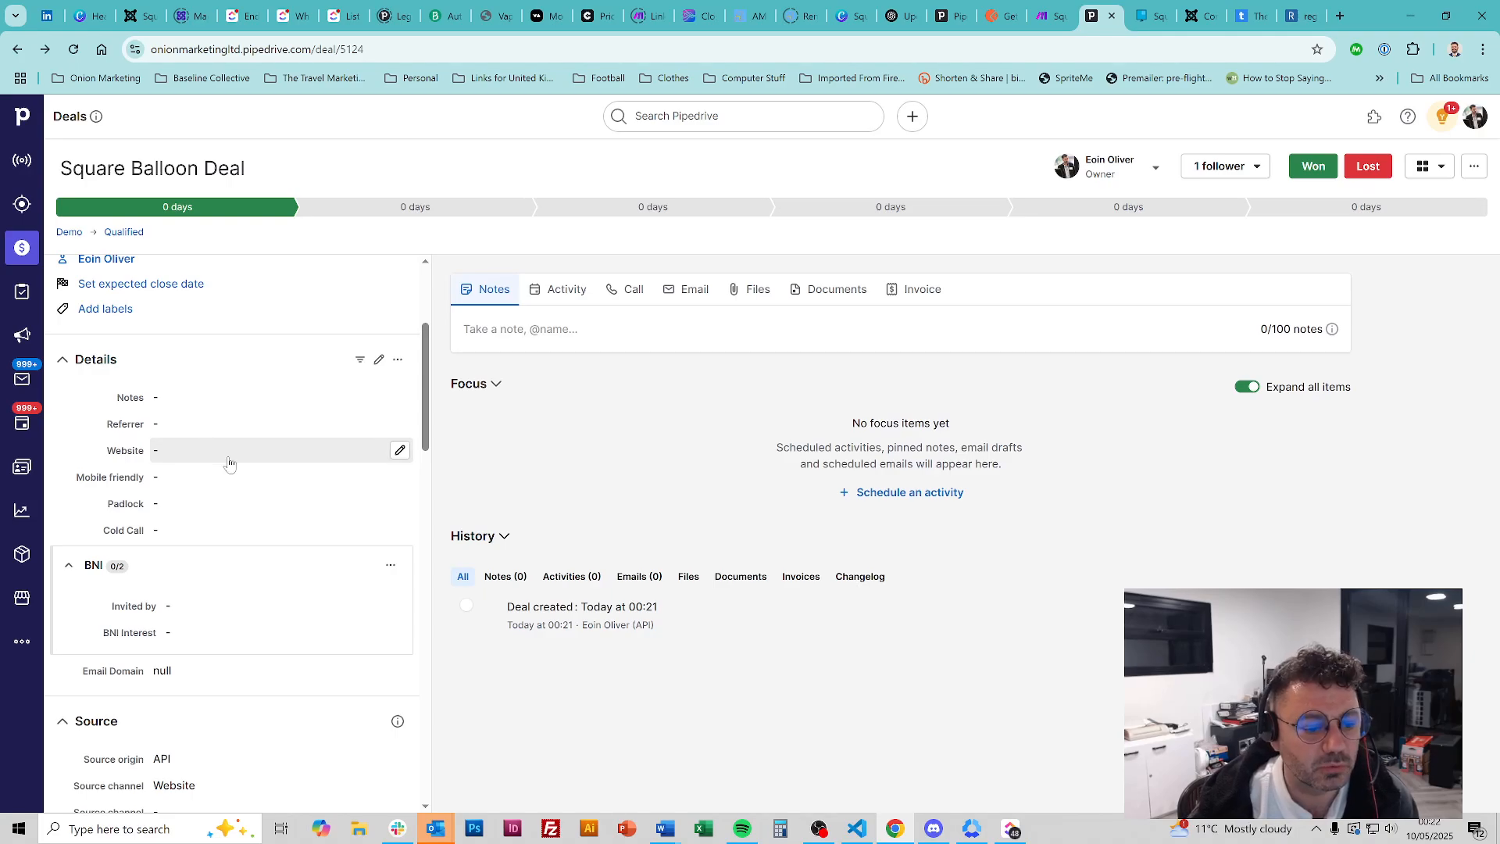
{"action": "scroll", "coordinate": [235, 469], "scroll_direction": "down", "scroll_amount": 8}
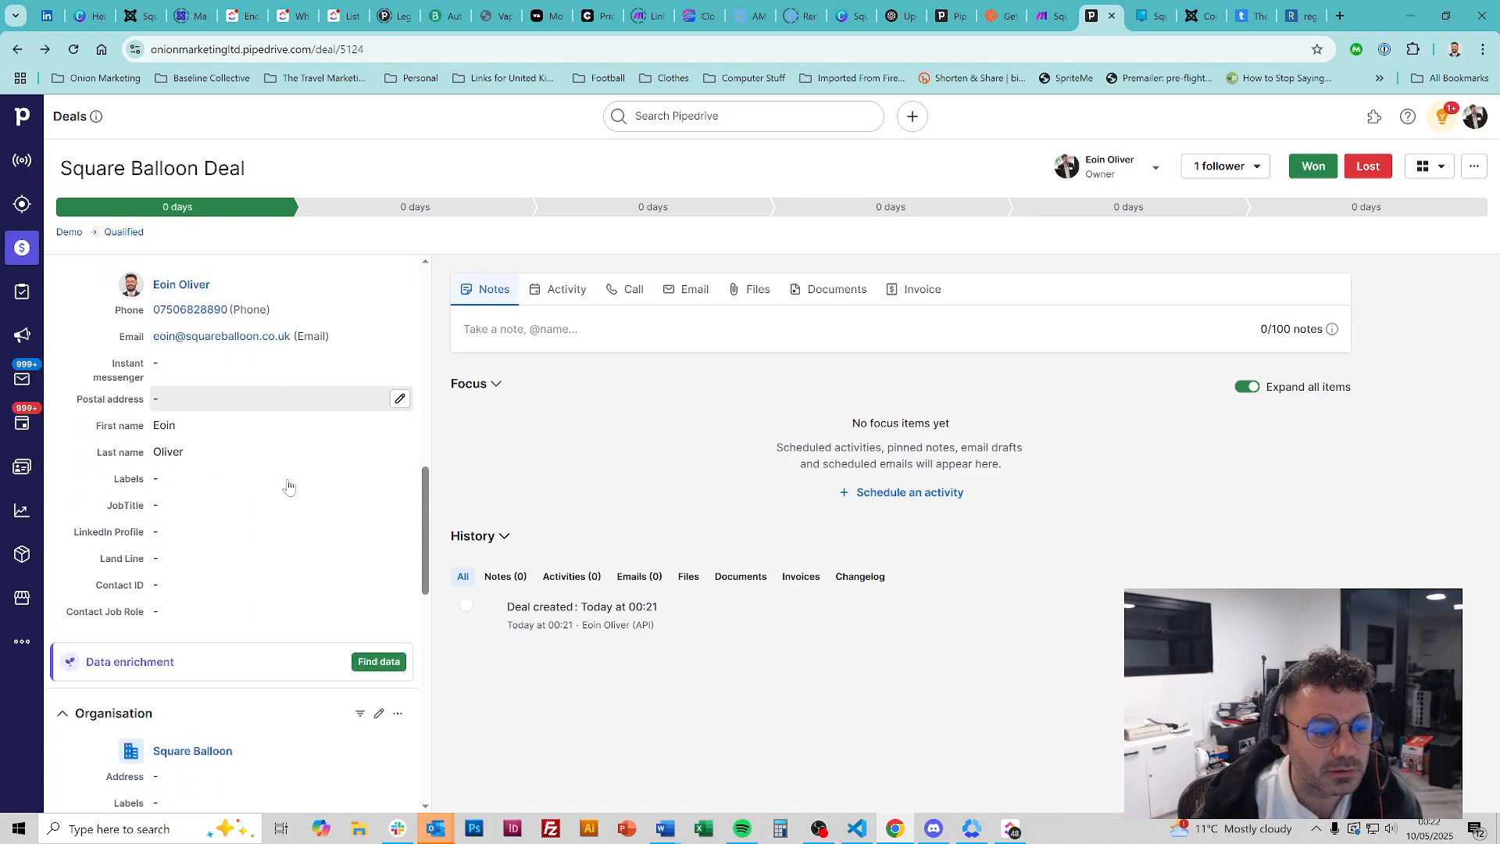
{"action": "scroll", "coordinate": [301, 570], "scroll_direction": "down", "scroll_amount": 7}
{"action": "scroll", "coordinate": [303, 561], "scroll_direction": "up", "scroll_amount": 2}
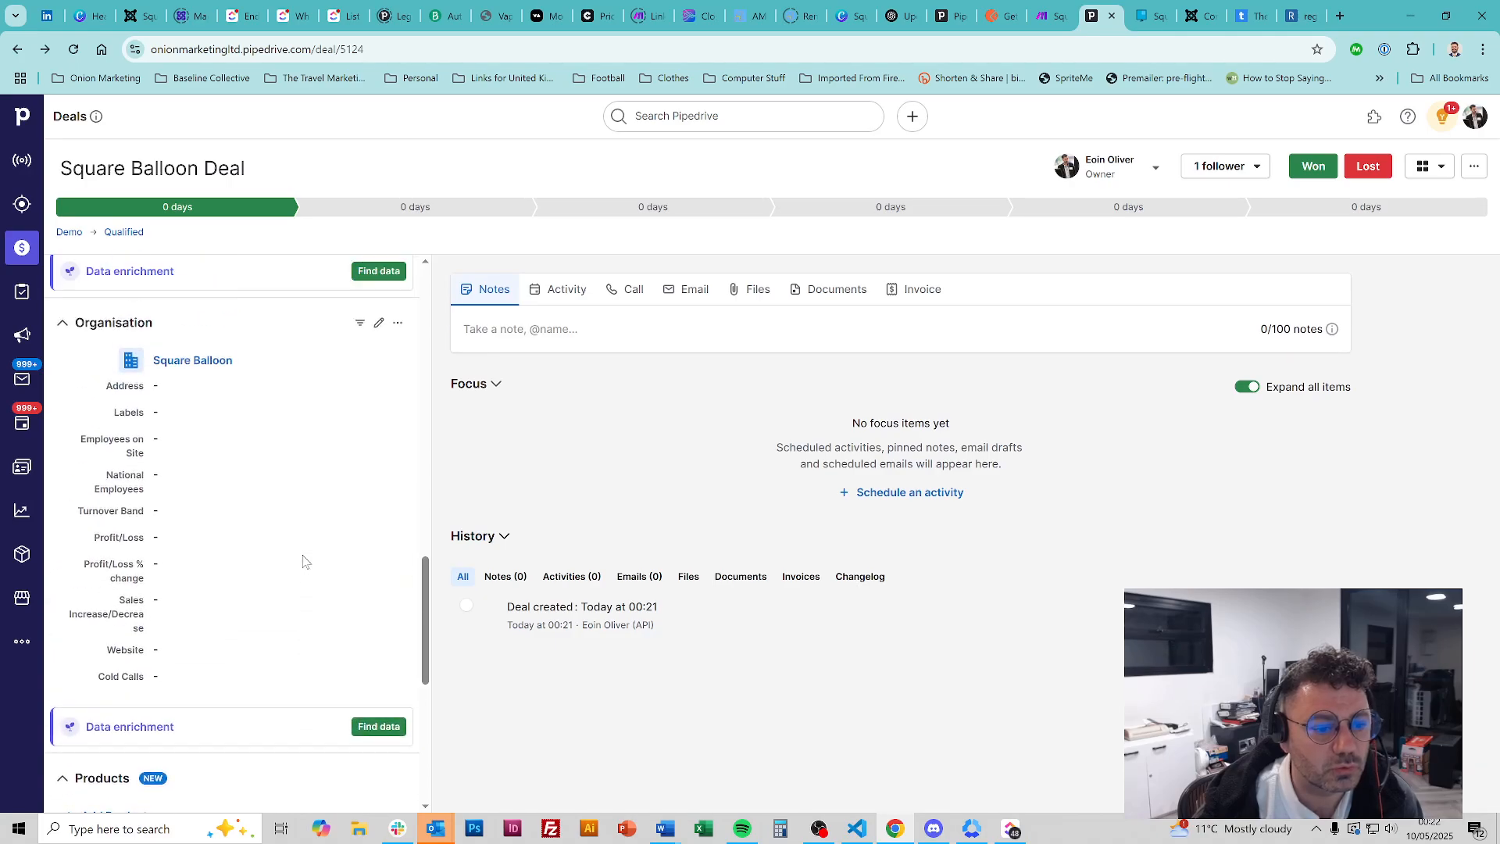
{"action": "scroll", "coordinate": [304, 561], "scroll_direction": "up", "scroll_amount": 8}
{"action": "scroll", "coordinate": [284, 462], "scroll_direction": "down", "scroll_amount": 2}
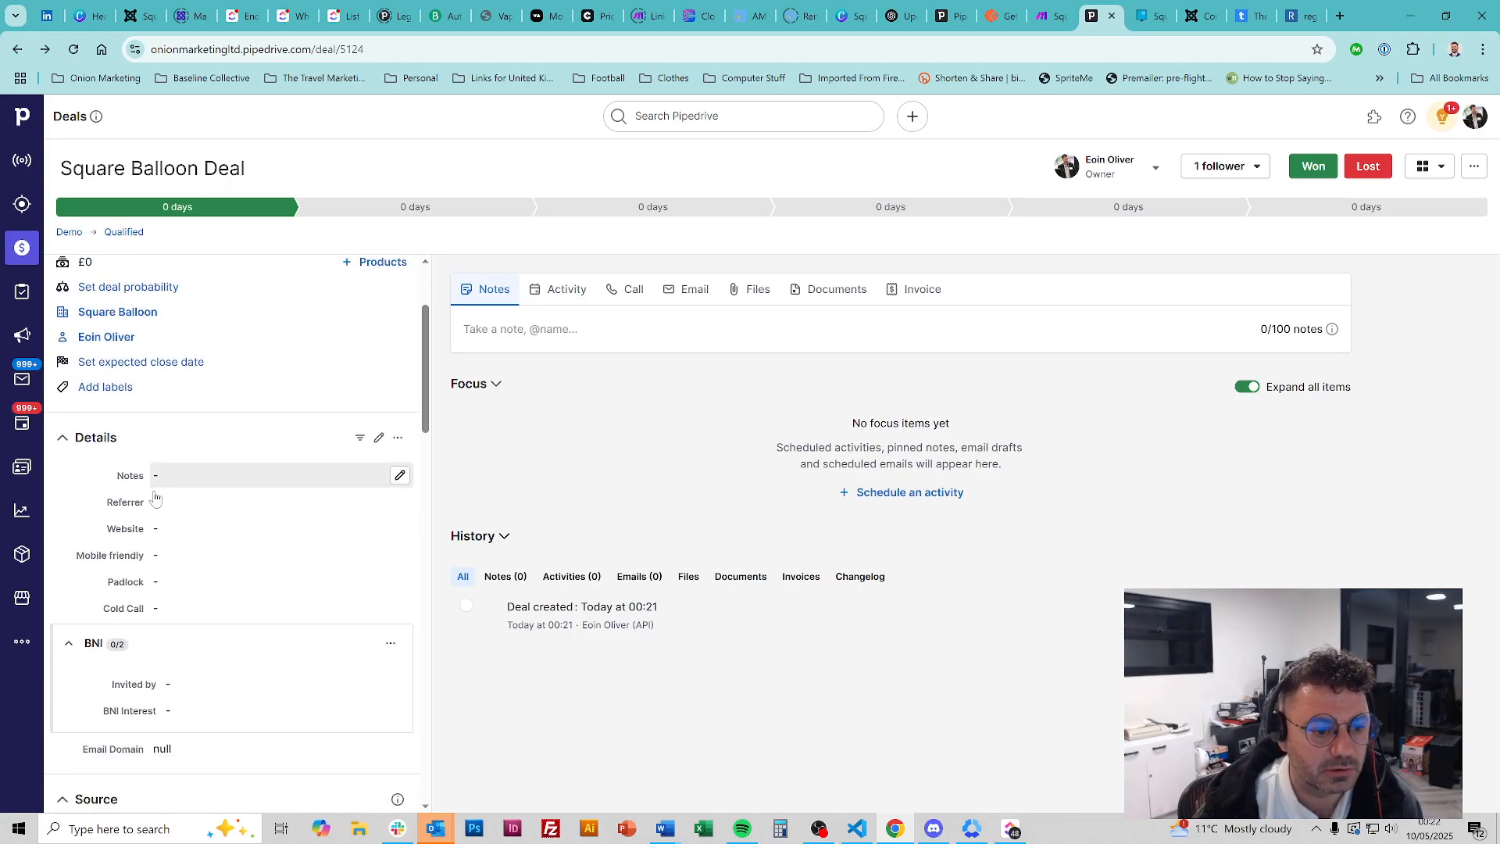
{"action": "scroll", "coordinate": [269, 387], "scroll_direction": "down", "scroll_amount": 5}
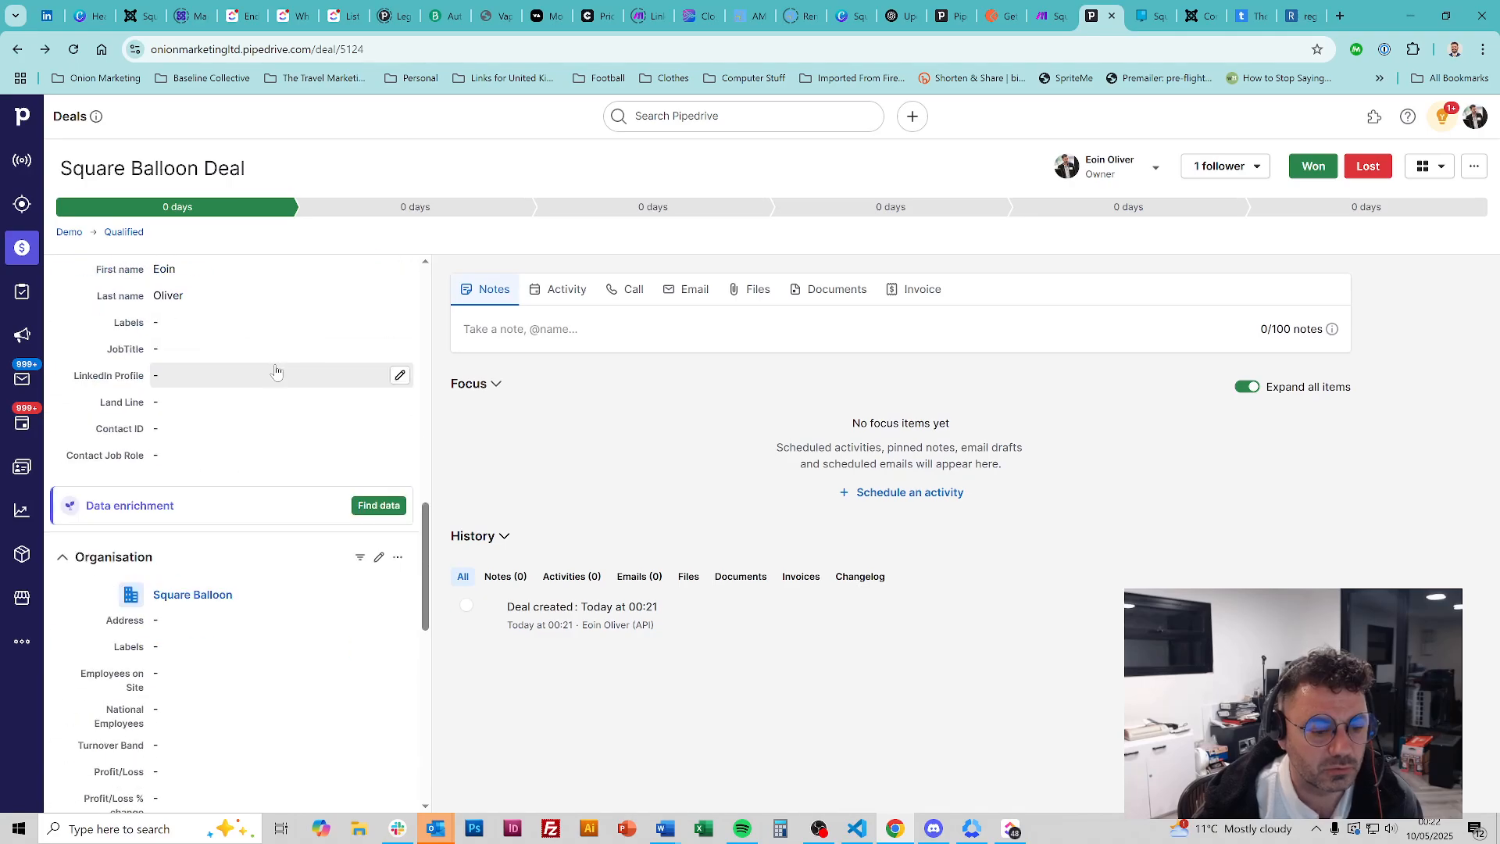
{"action": "scroll", "coordinate": [278, 374], "scroll_direction": "down", "scroll_amount": 5}
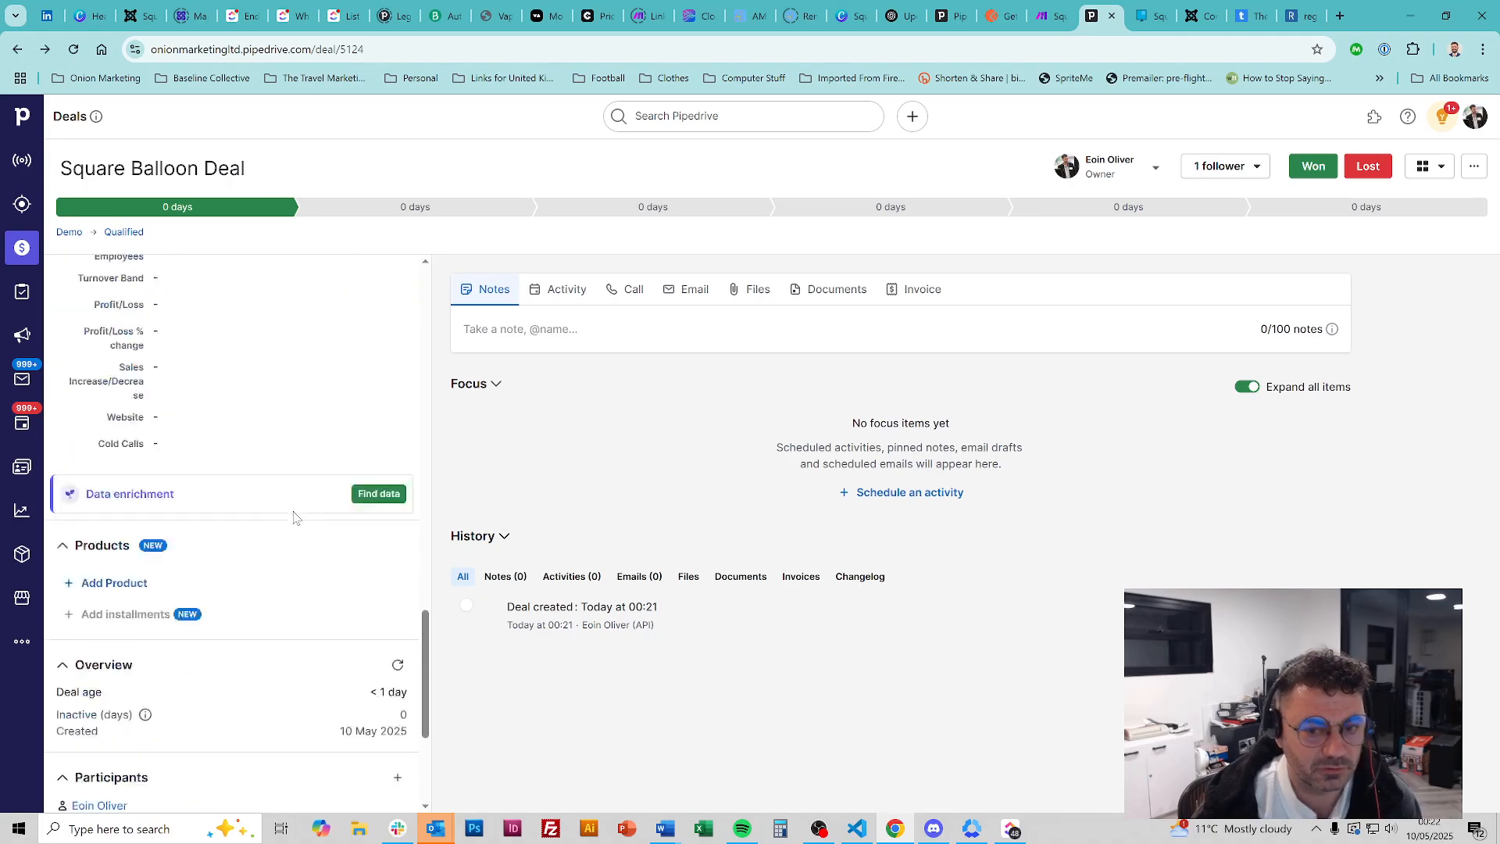
{"action": "scroll", "coordinate": [293, 515], "scroll_direction": "up", "scroll_amount": 15}
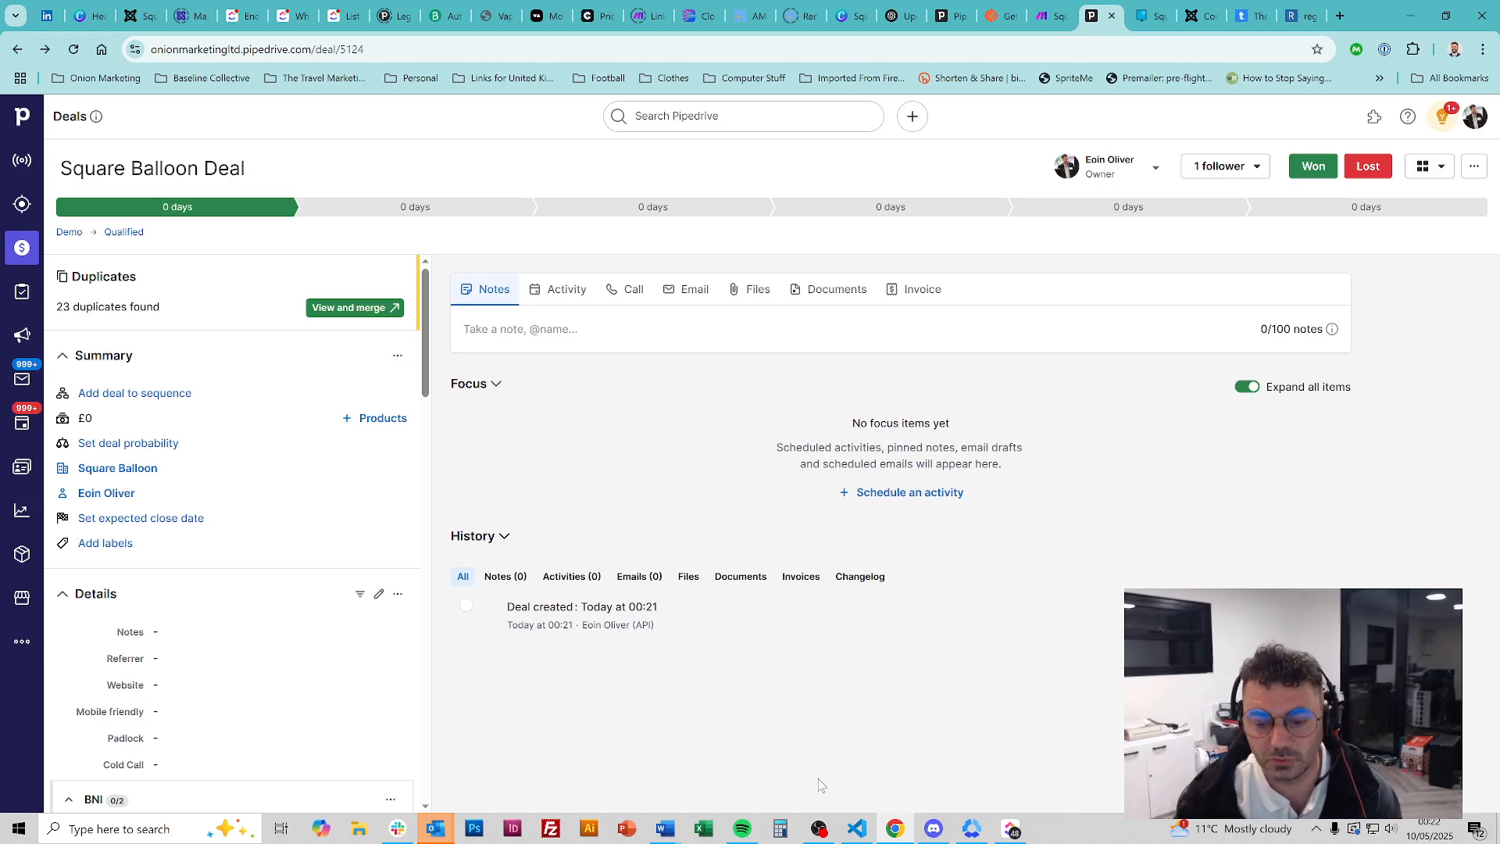
{"action": "left_click", "coordinate": [857, 828]}
Search the JSON for 'website' and select the Website field's key (id 12480)
{"action": "key", "text": "ctrl+f"}
{"action": "type", "text": "website"}
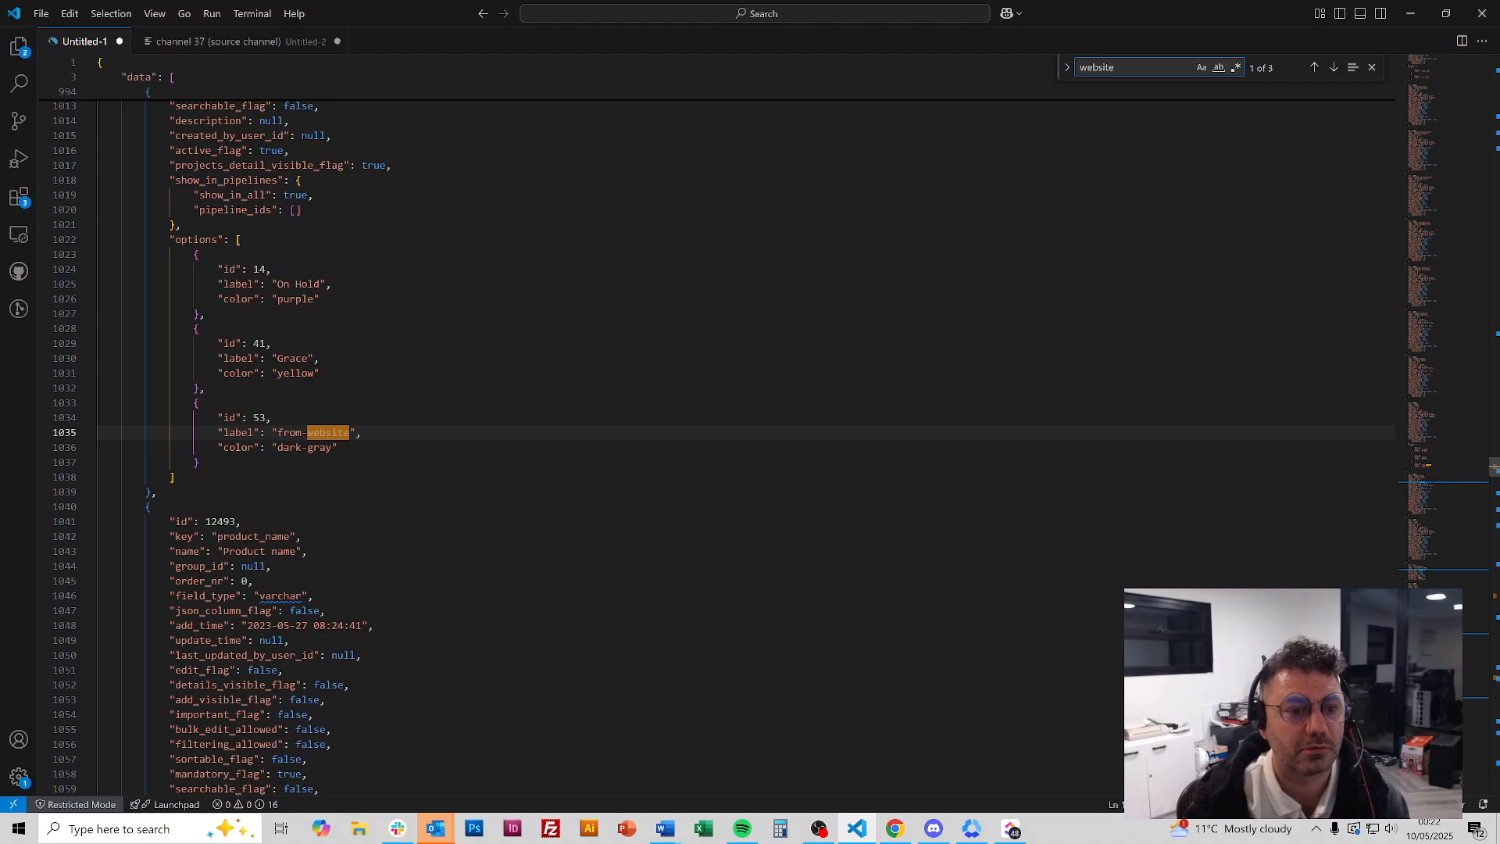
{"action": "key", "text": "Return"}
{"action": "key", "text": "Return"}
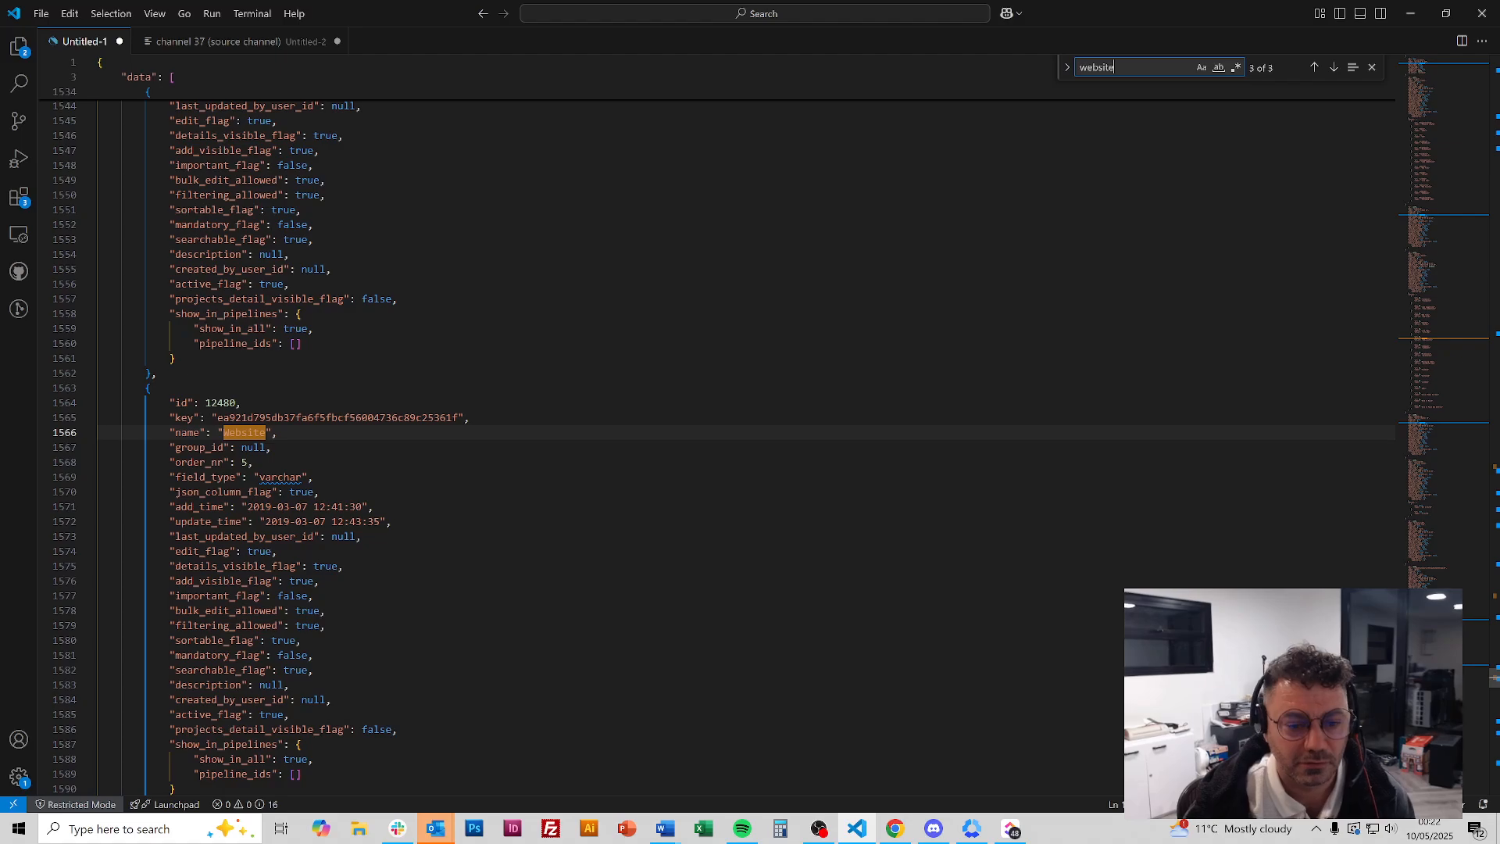
{"action": "double_click", "coordinate": [338, 418]}
{"action": "key", "text": "ctrl+c"}
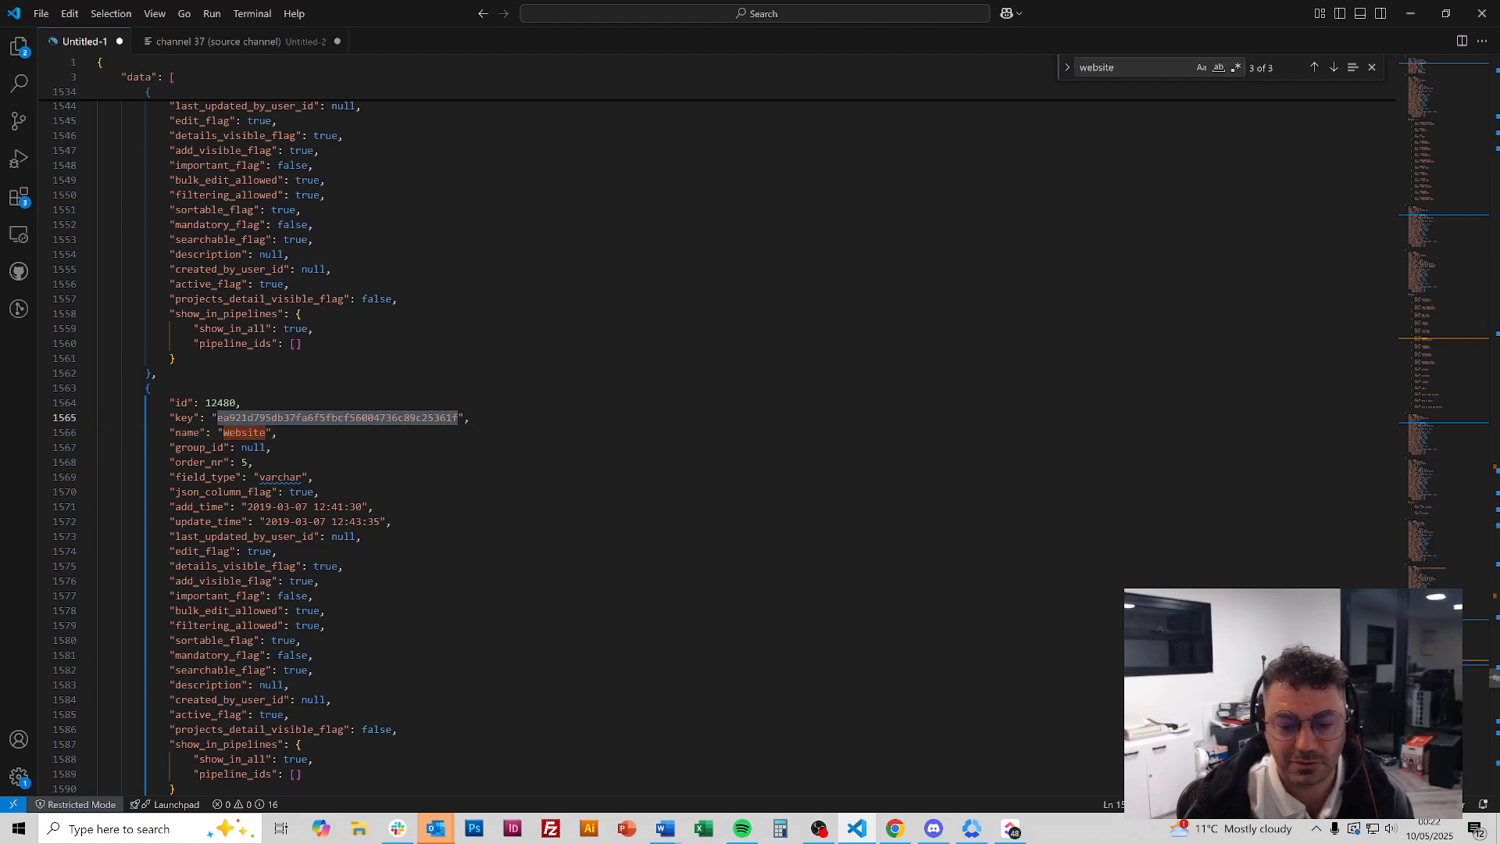
{"action": "left_click", "coordinate": [895, 828]}
{"action": "left_click", "coordinate": [1048, 15]}
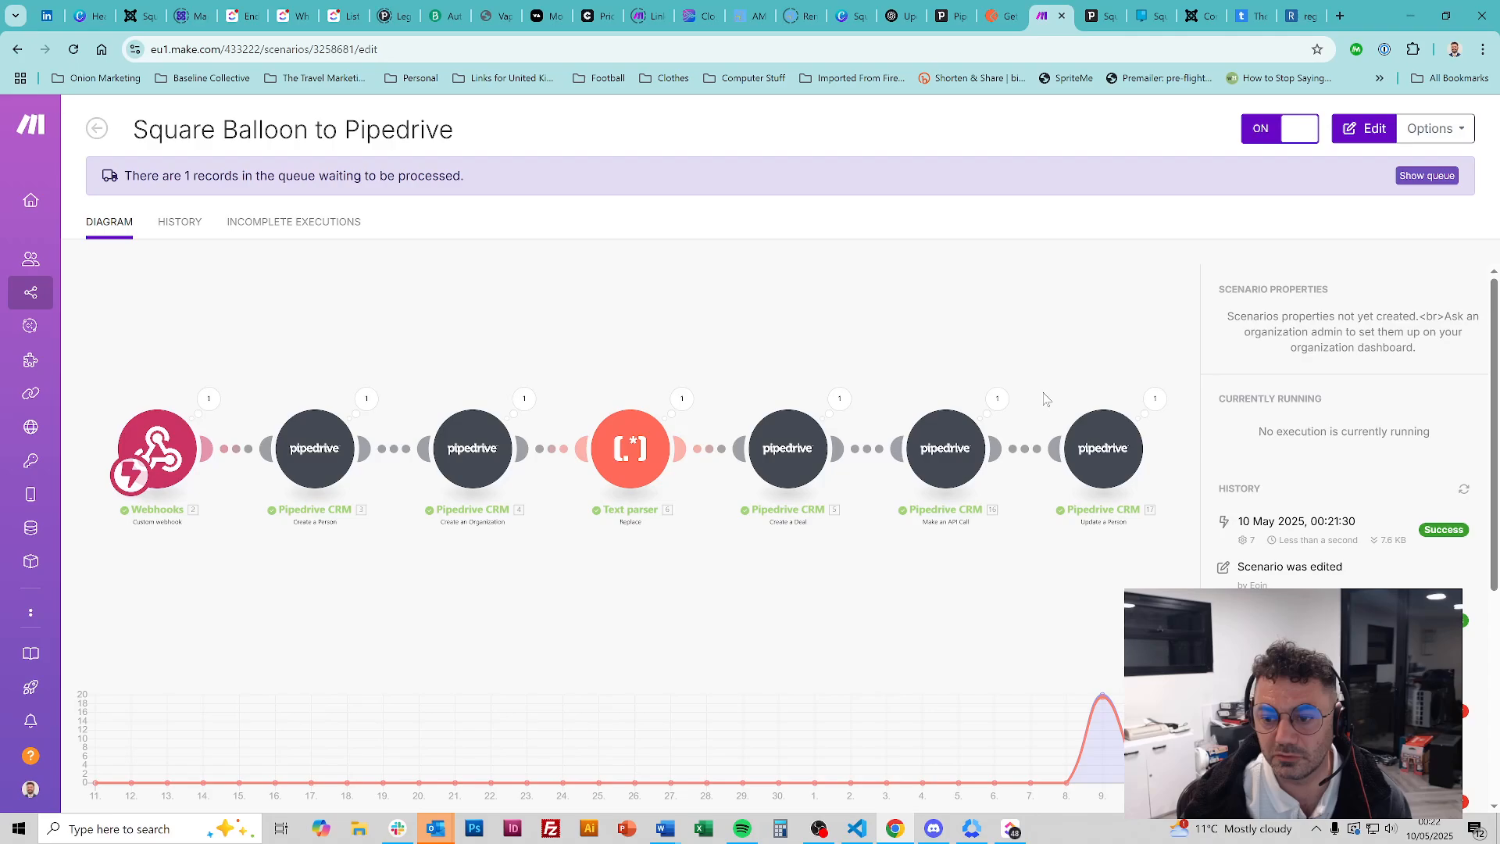
Append the Website field key, mapped to 2. Website, to the API call Body JSON and save
{"action": "left_click", "coordinate": [954, 461]}
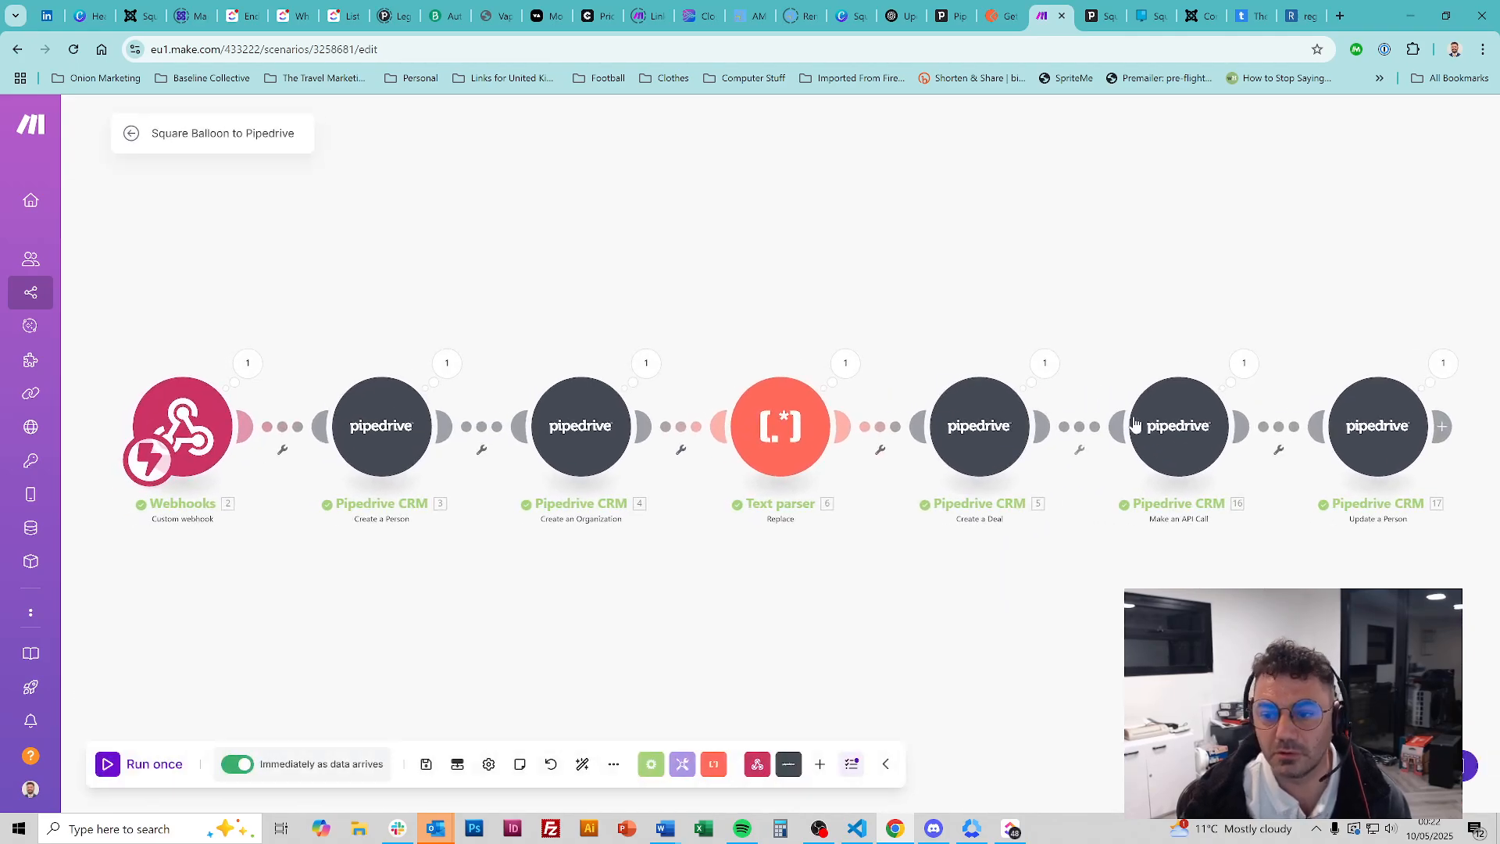
{"action": "scroll", "coordinate": [975, 501], "scroll_direction": "down", "scroll_amount": 3}
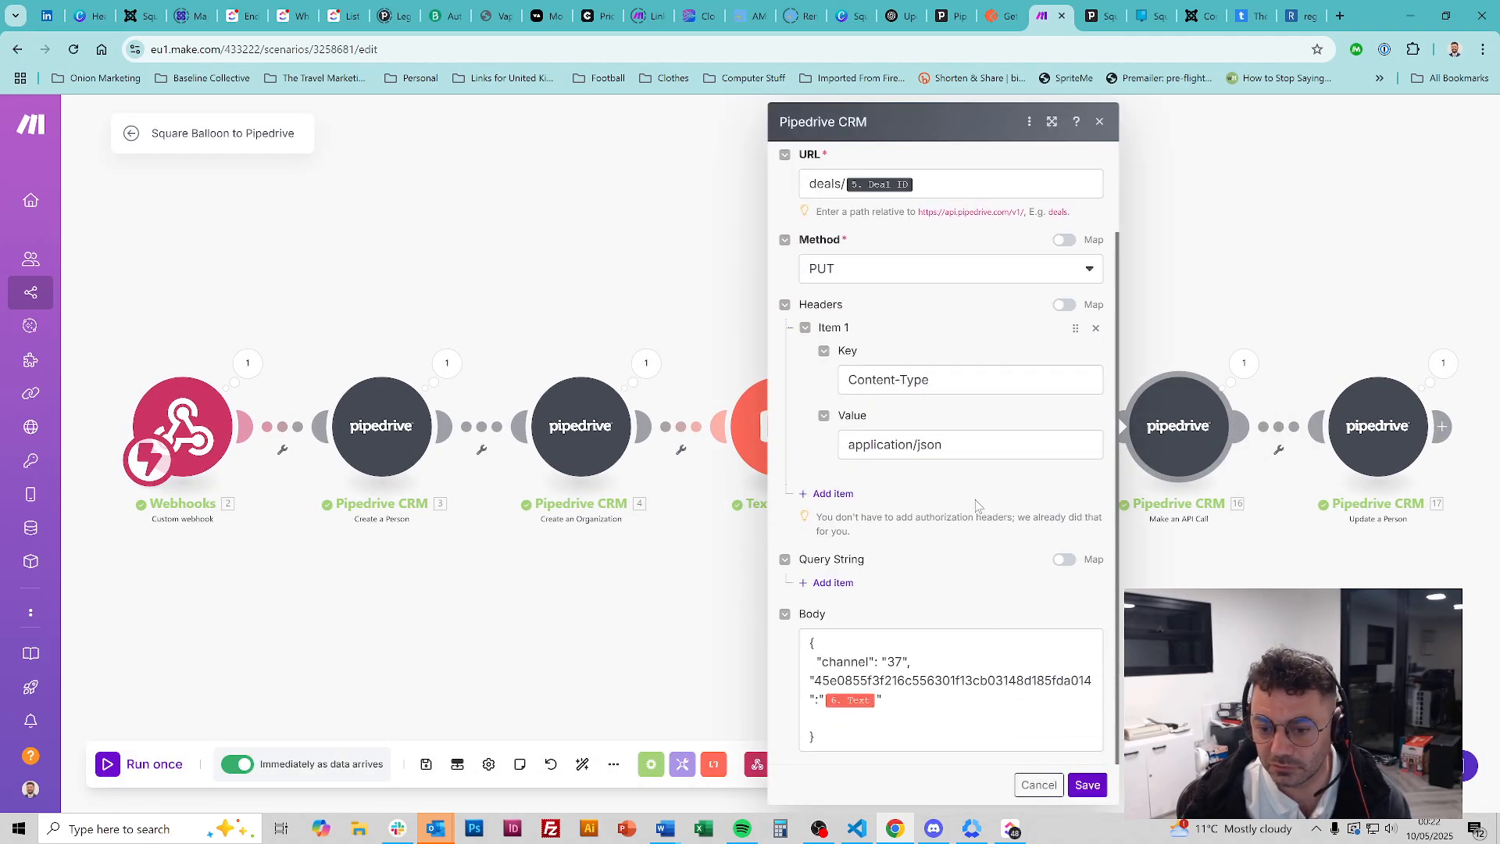
{"action": "left_click", "coordinate": [886, 699]}
{"action": "type", "text": ","}
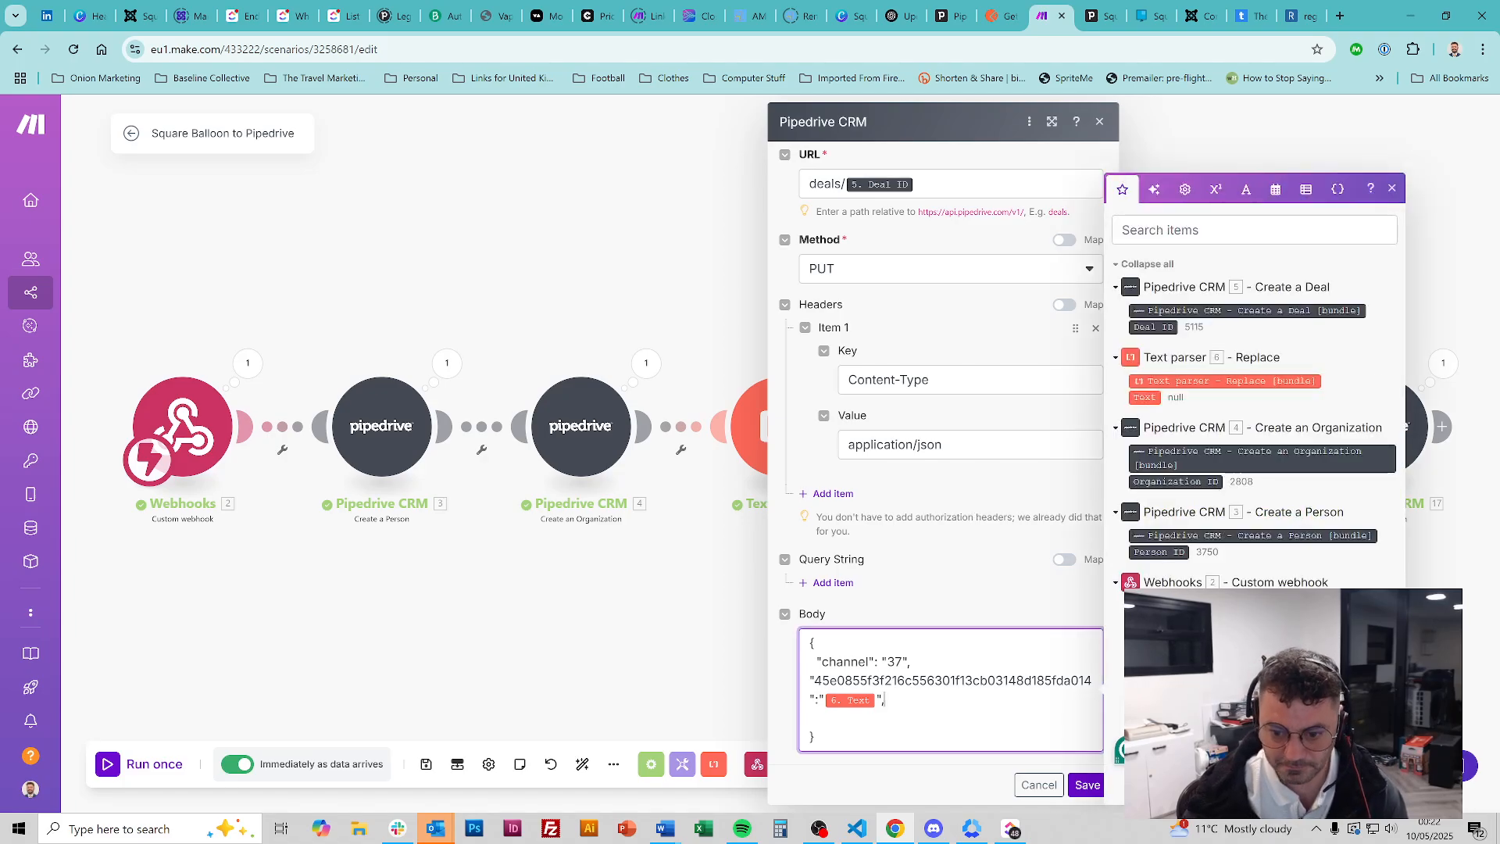
{"action": "key", "text": "Return"}
{"action": "key", "text": "ctrl+v"}
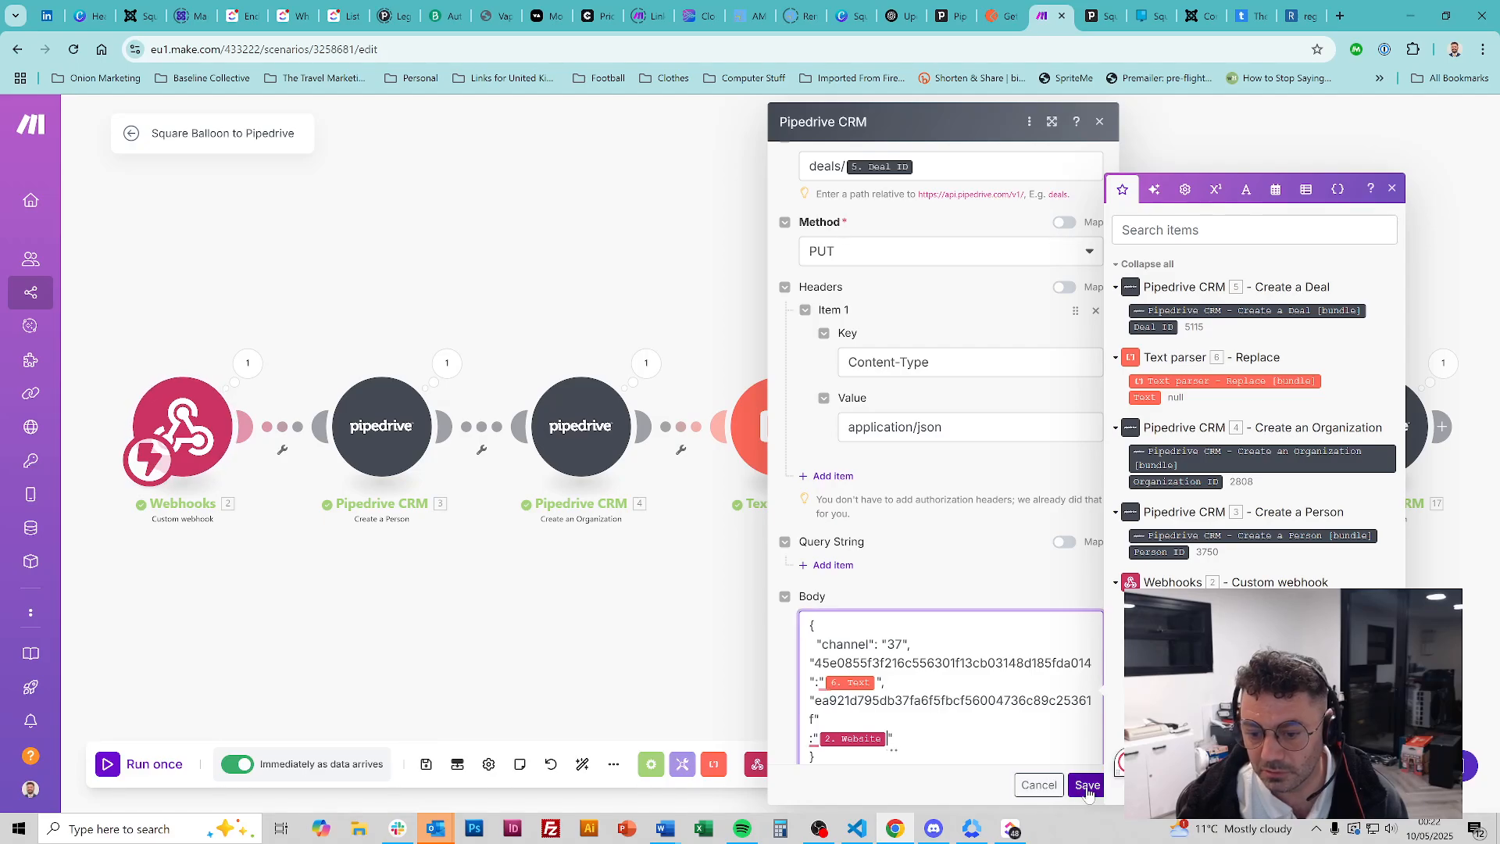
{"action": "left_click", "coordinate": [1088, 786]}
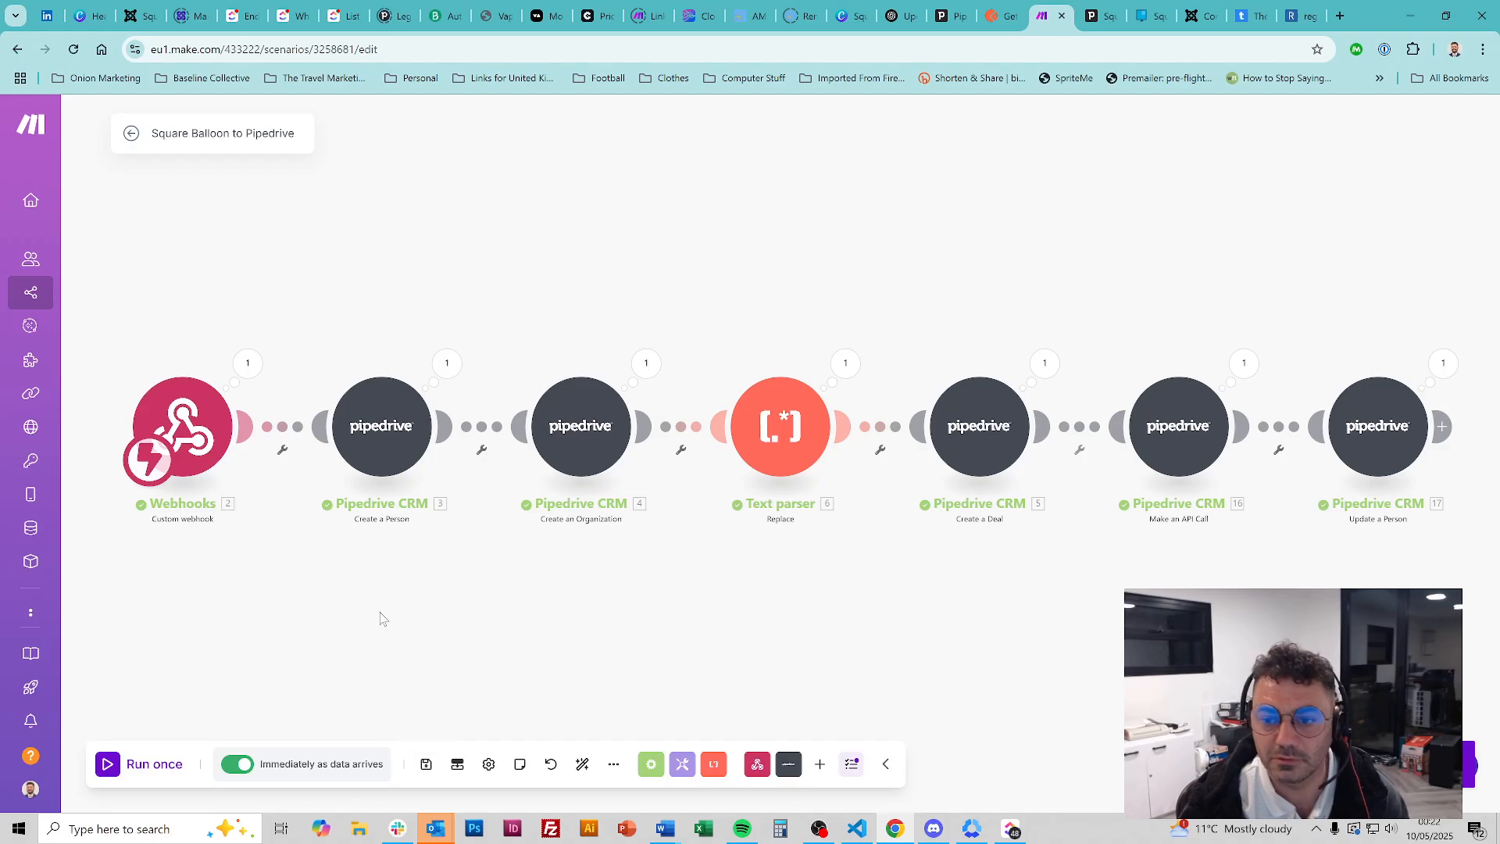
{"action": "left_click", "coordinate": [132, 133]}
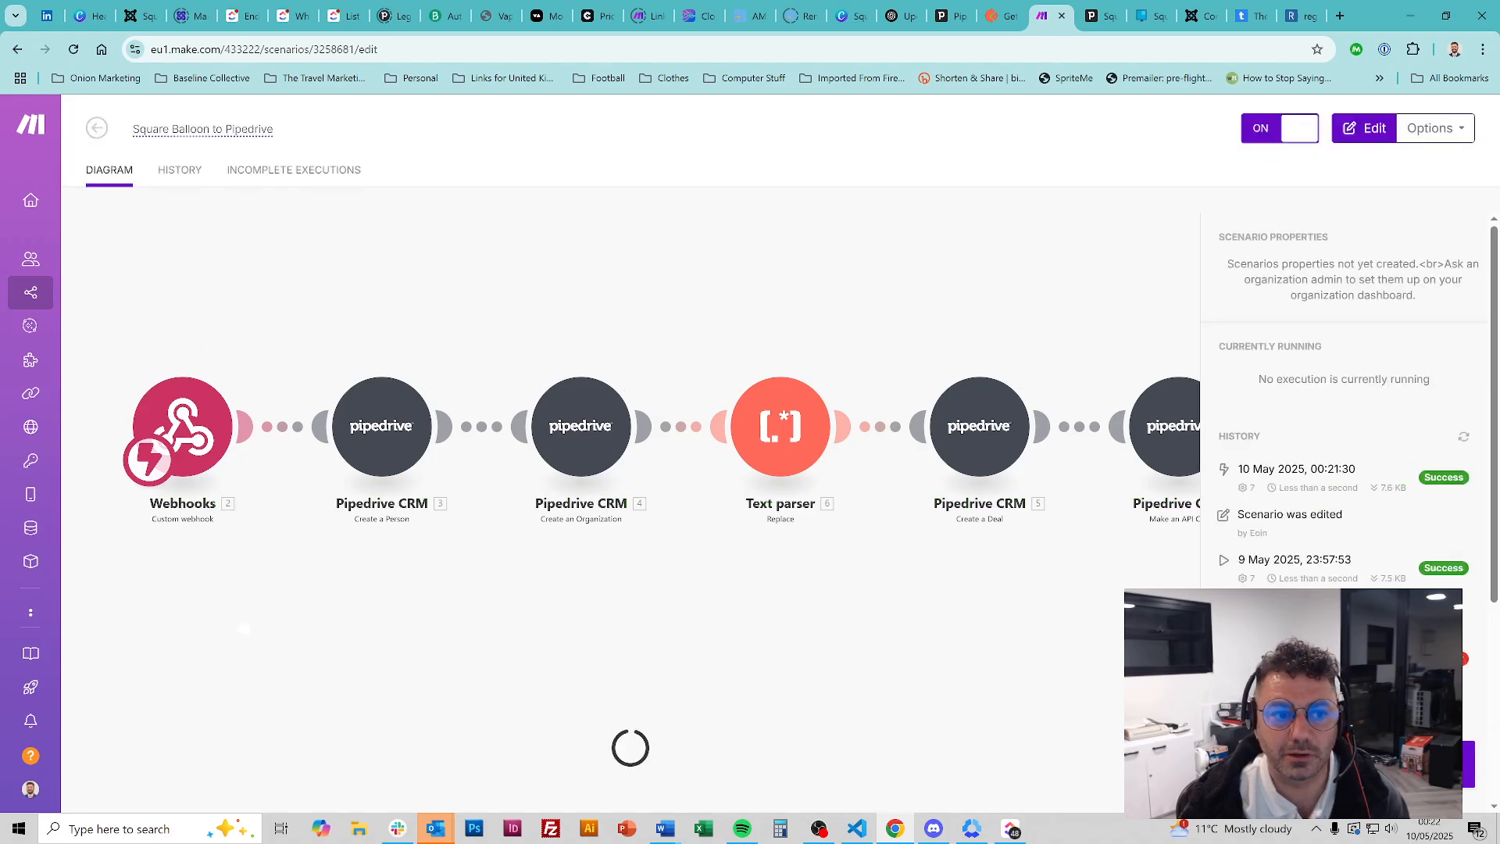
Pass the planet-image hCaptcha and resubmit the Square Balloon test enquiry form
{"action": "left_click", "coordinate": [1147, 16]}
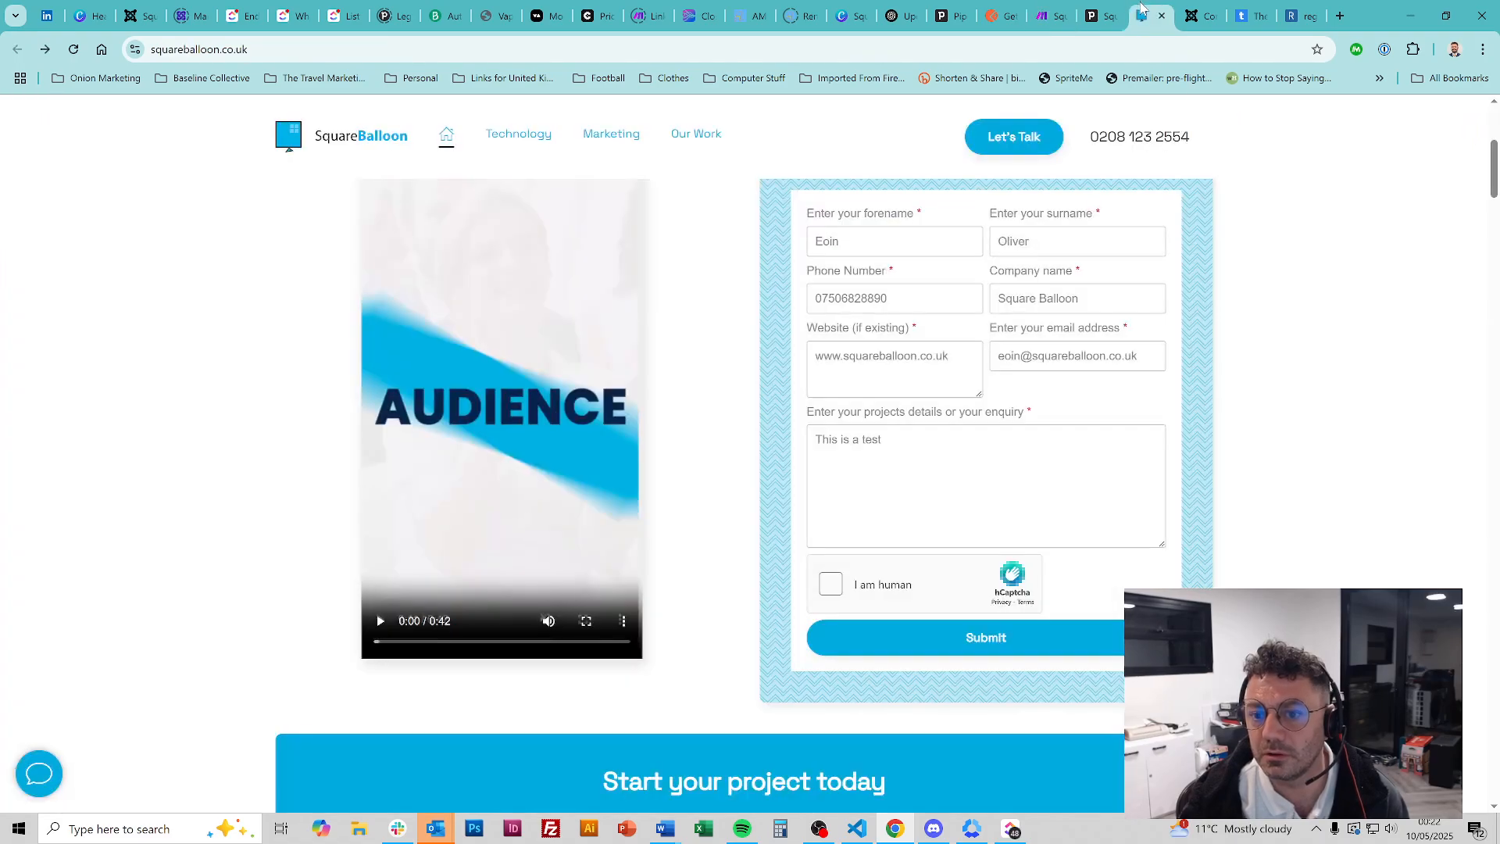
{"action": "left_click", "coordinate": [830, 583]}
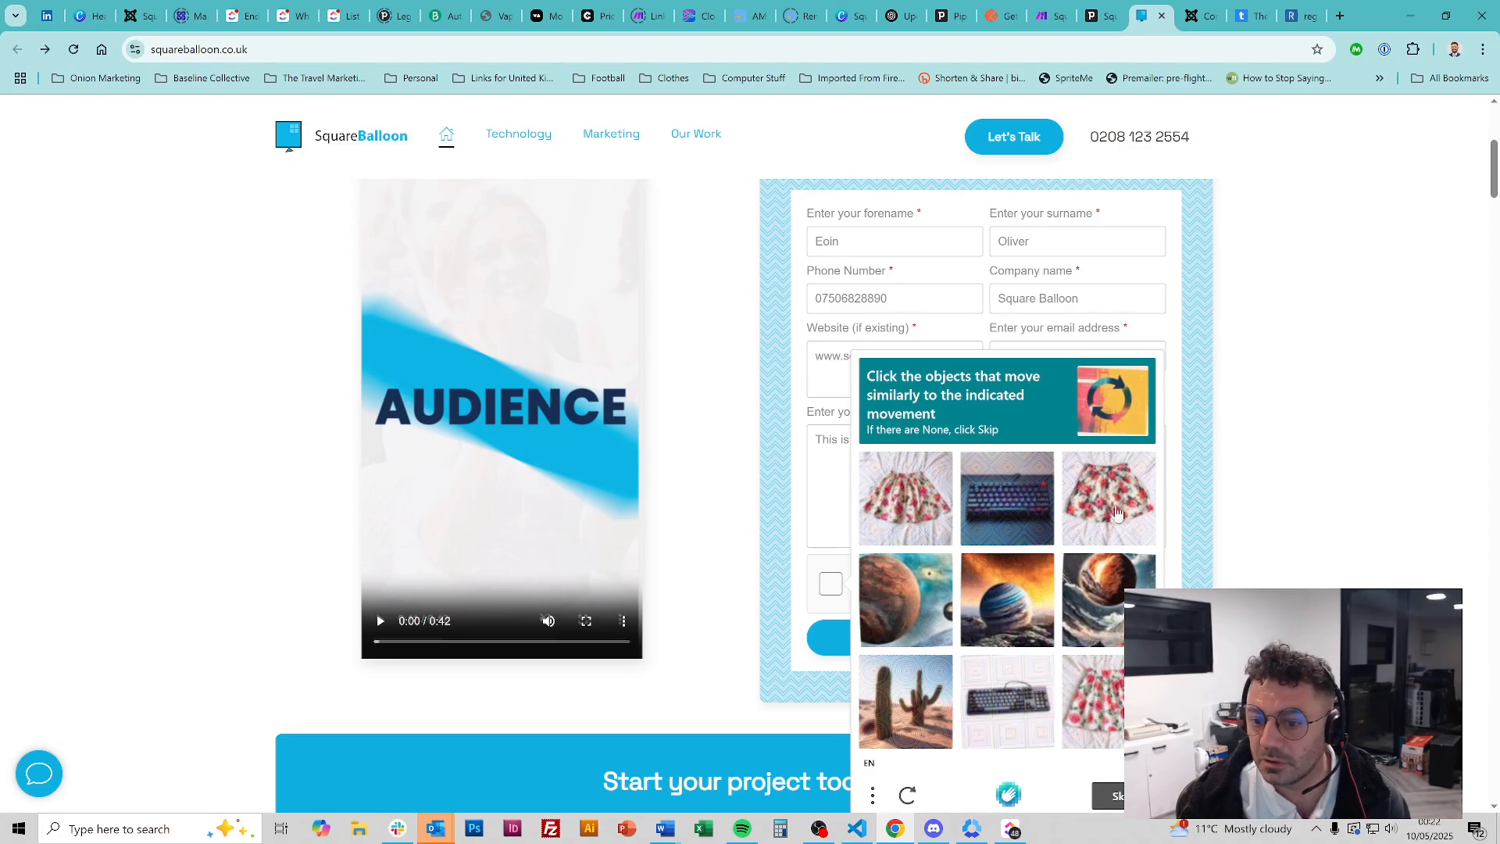
{"action": "left_click", "coordinate": [1035, 612]}
{"action": "left_click", "coordinate": [1110, 601]}
{"action": "left_click", "coordinate": [896, 614]}
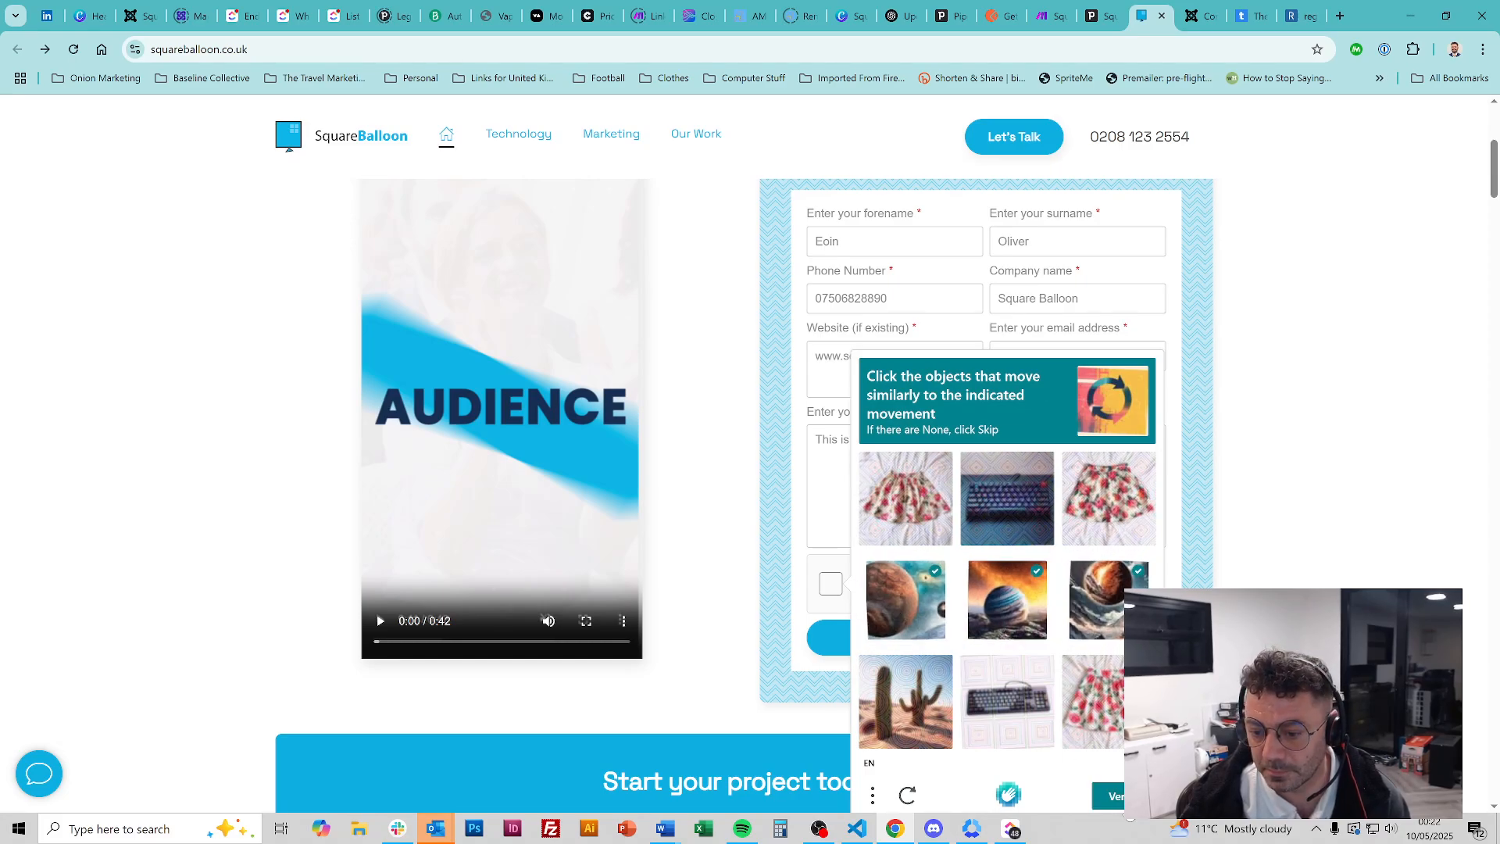
{"action": "left_click", "coordinate": [1113, 796]}
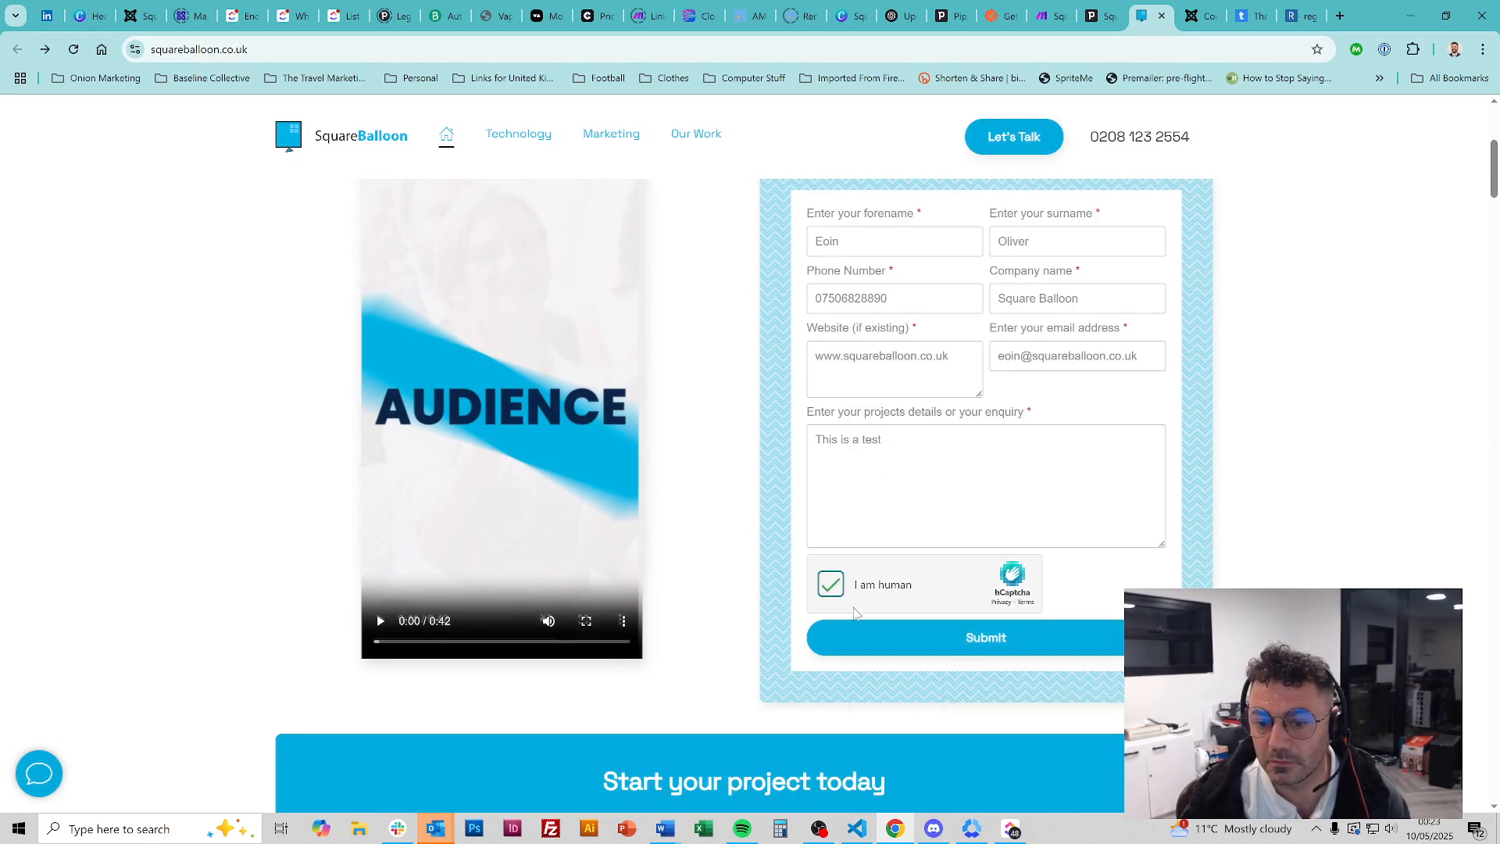
{"action": "left_click", "coordinate": [925, 646]}
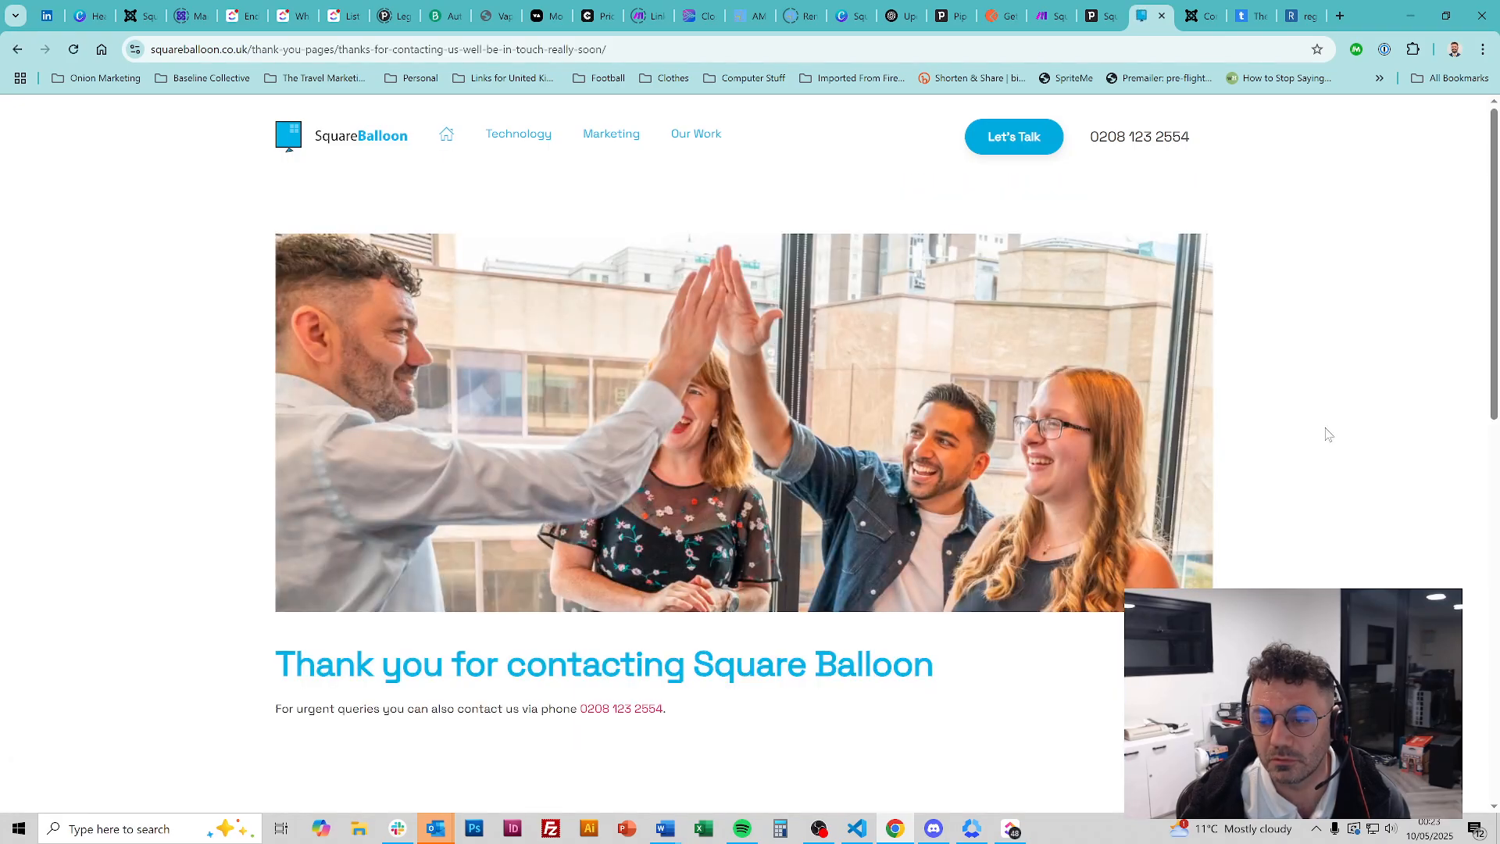
{"action": "key", "text": "alt+Left"}
Open the newer Square Balloon Deal under Qualified and inspect its blank Website field
{"action": "left_click", "coordinate": [1097, 16]}
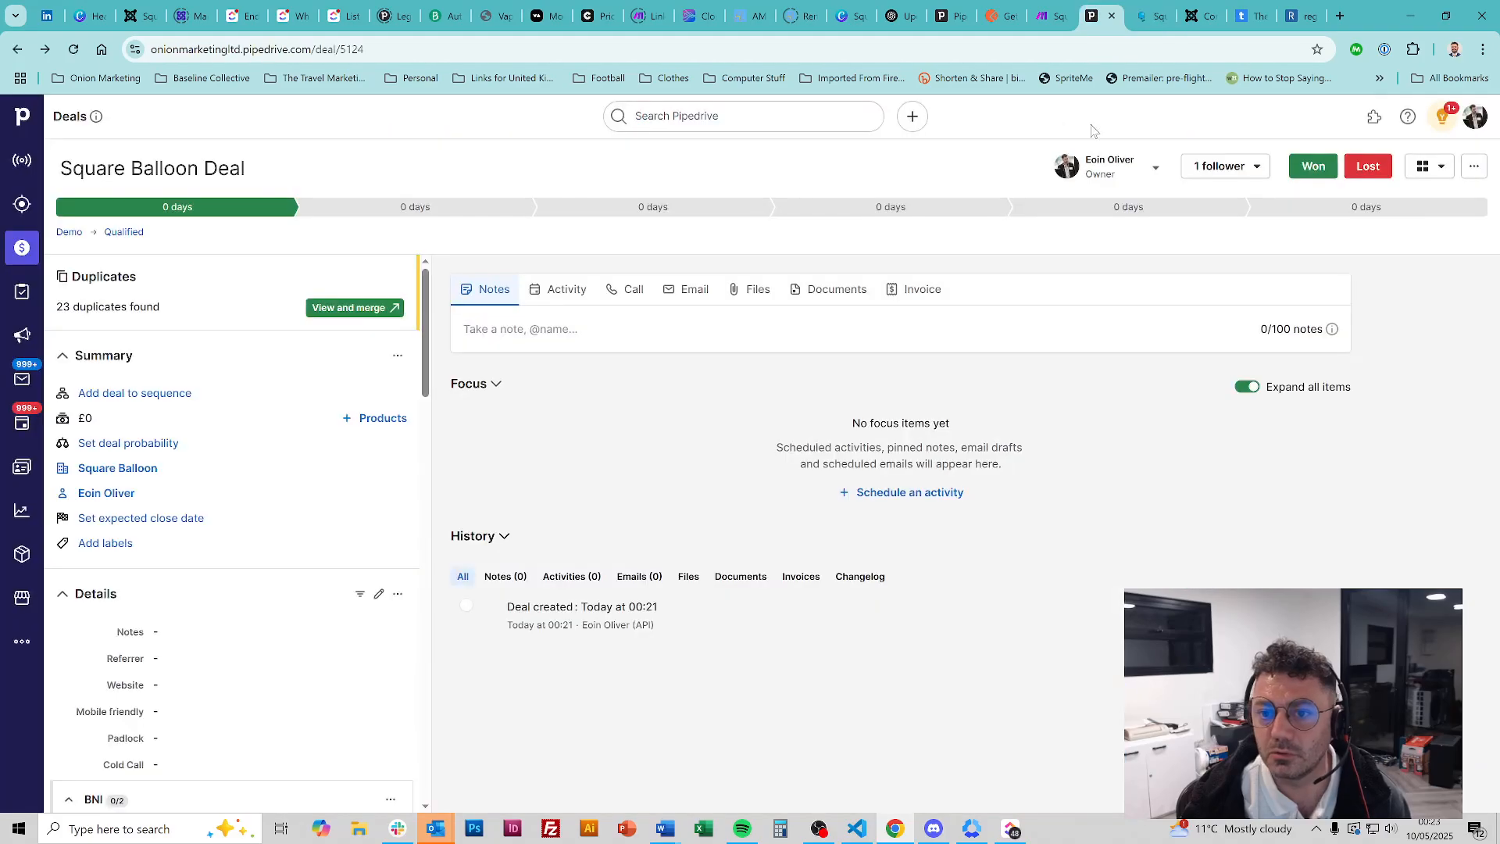
{"action": "left_click", "coordinate": [21, 247]}
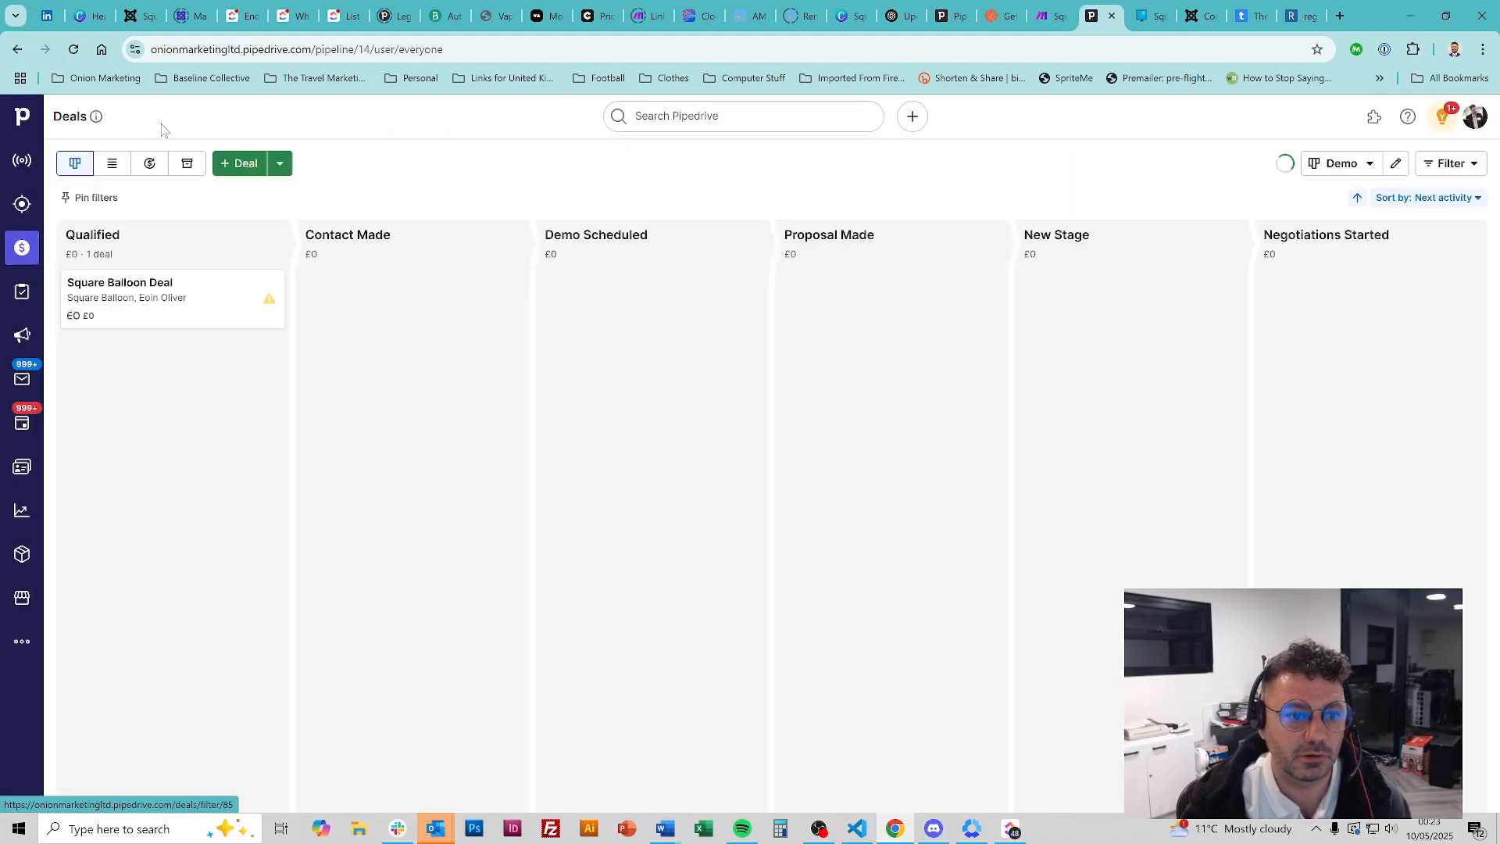
{"action": "left_click", "coordinate": [197, 304]}
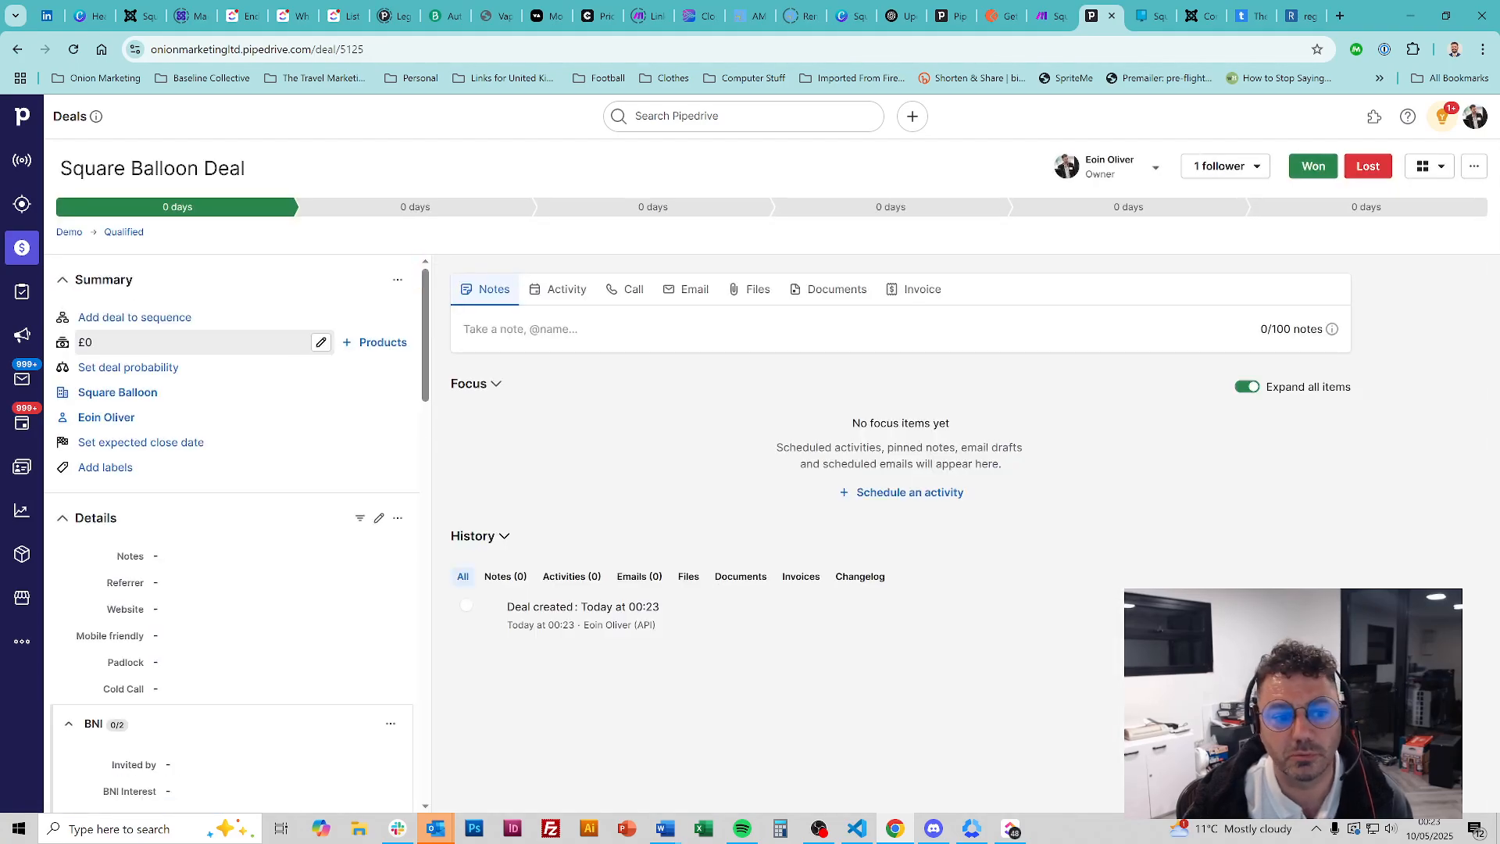
{"action": "scroll", "coordinate": [237, 437], "scroll_direction": "down", "scroll_amount": 2}
{"action": "scroll", "coordinate": [239, 446], "scroll_direction": "down", "scroll_amount": 6}
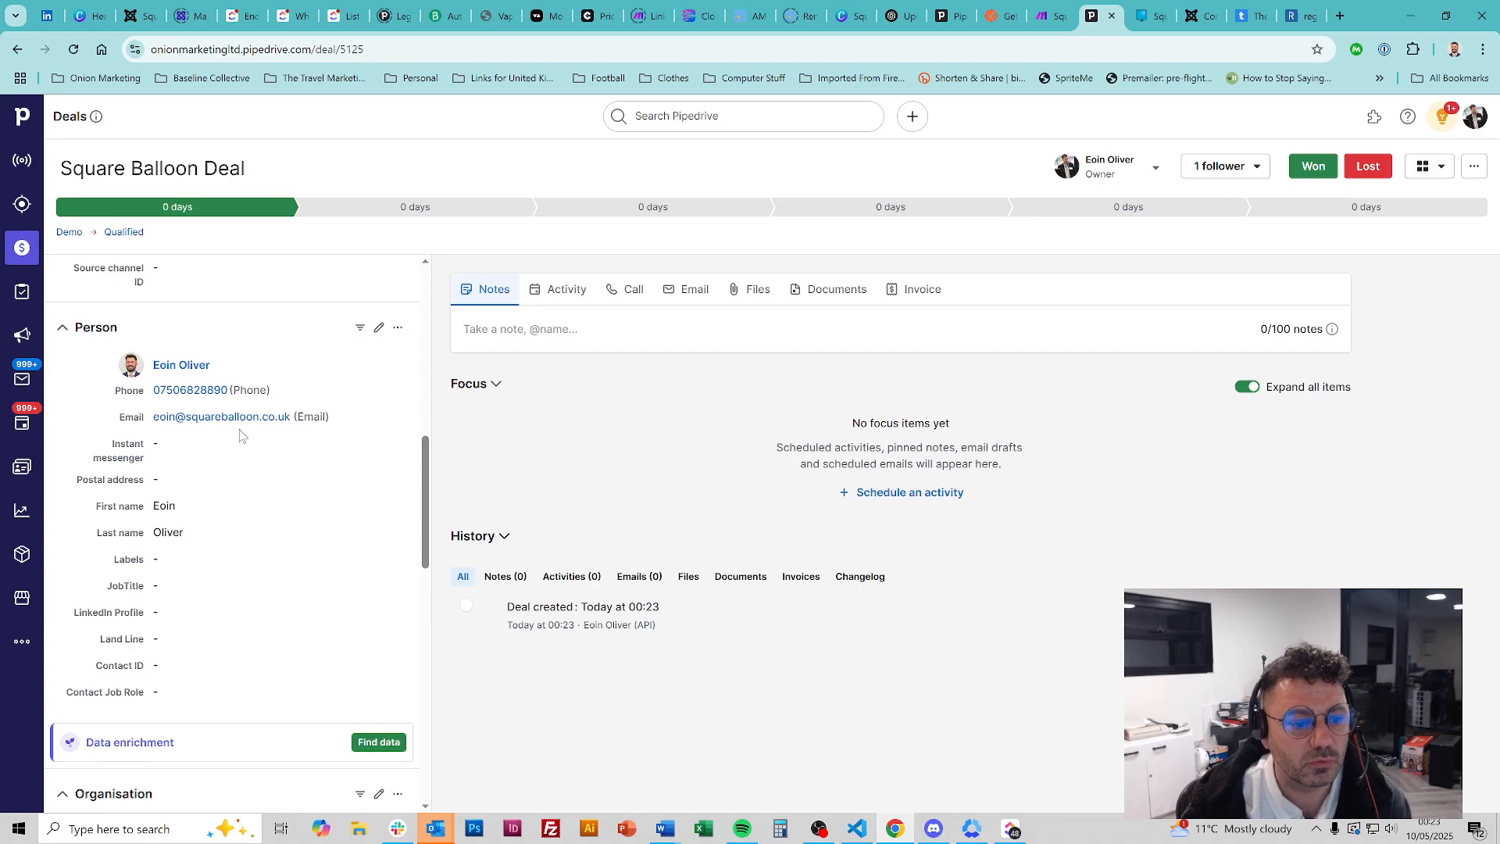
{"action": "scroll", "coordinate": [239, 436], "scroll_direction": "down", "scroll_amount": 12}
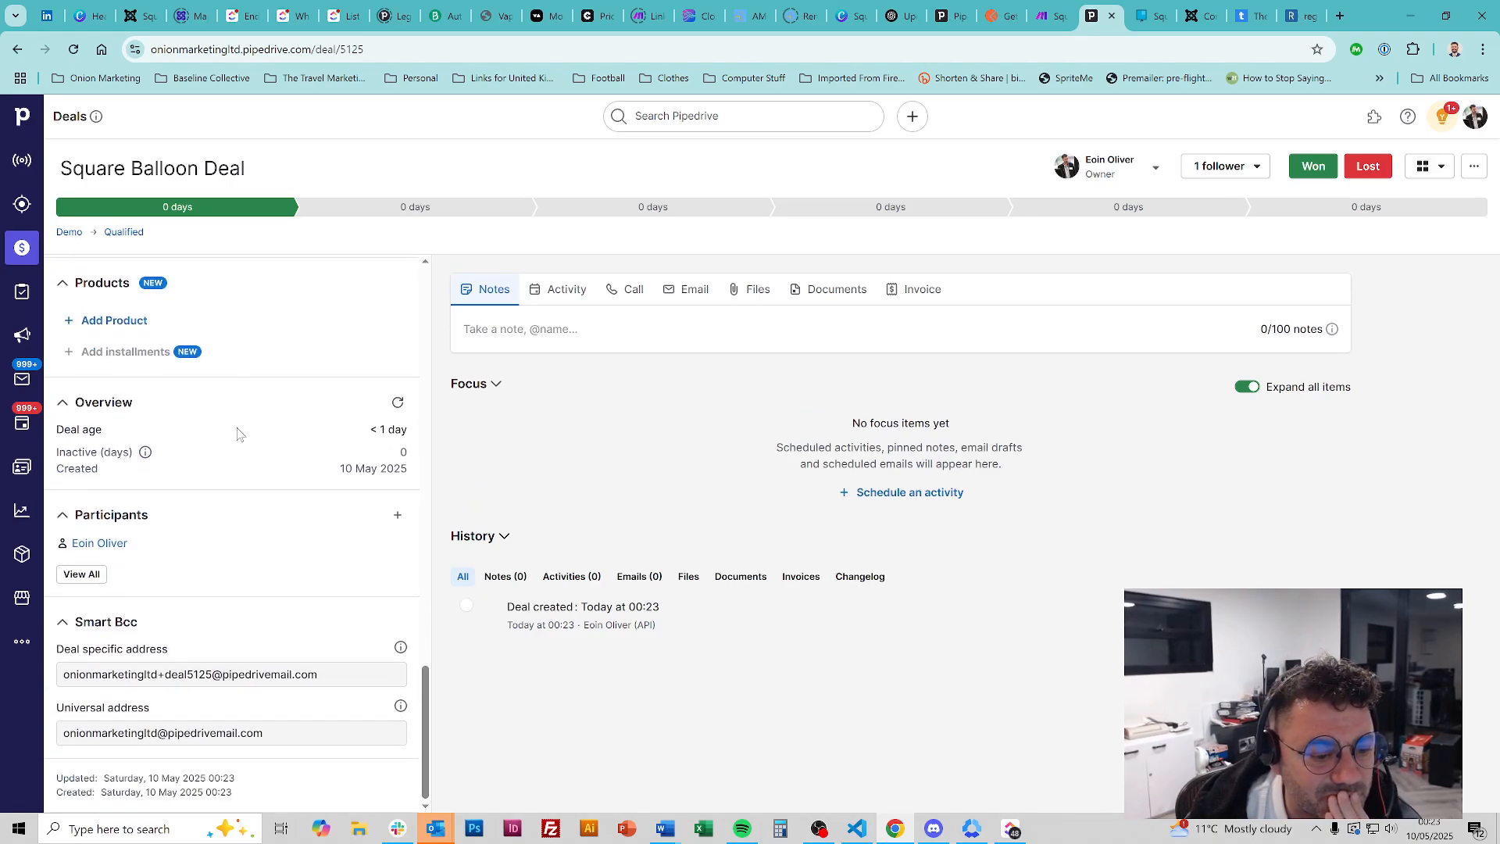
{"action": "scroll", "coordinate": [237, 435], "scroll_direction": "up", "scroll_amount": 8}
{"action": "scroll", "coordinate": [237, 434], "scroll_direction": "up", "scroll_amount": 10}
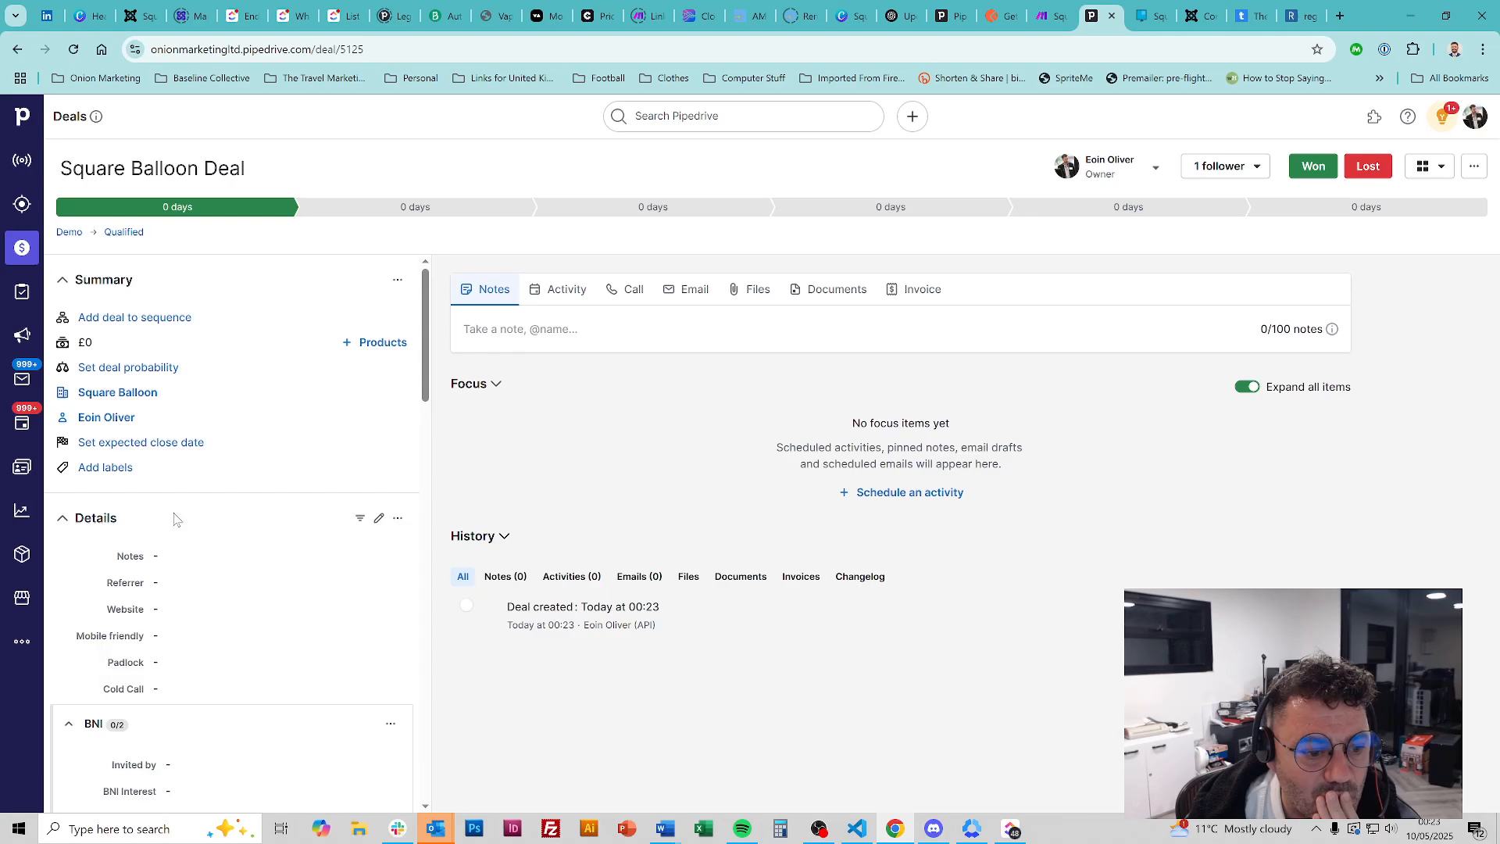
{"action": "left_click", "coordinate": [170, 616]}
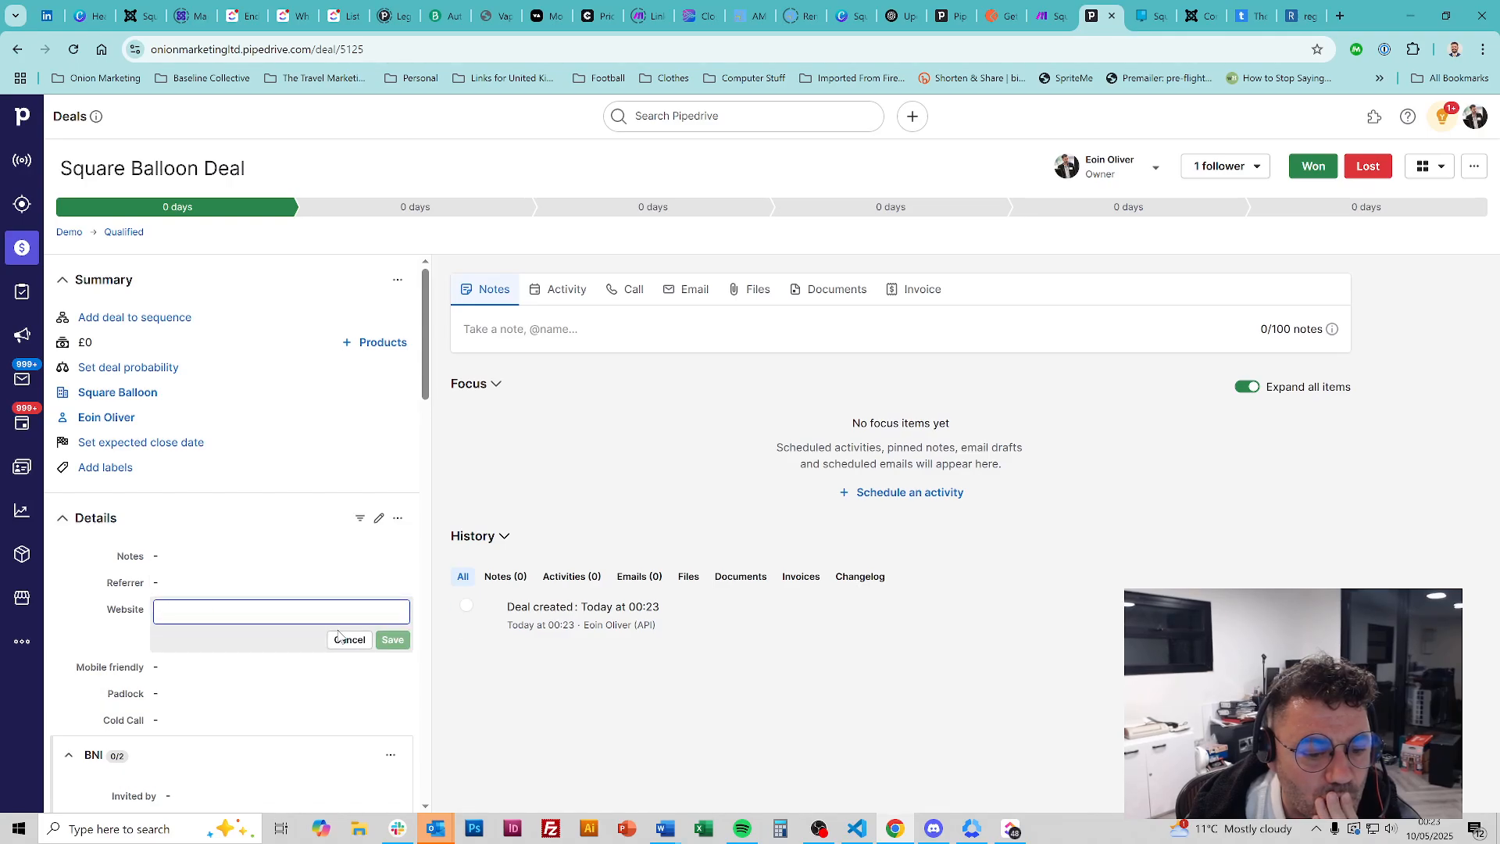
{"action": "key", "text": "Escape"}
Search the fields JSON for 'website' to locate the Website field key, then return to the Make scenario
{"action": "left_click", "coordinate": [857, 828]}
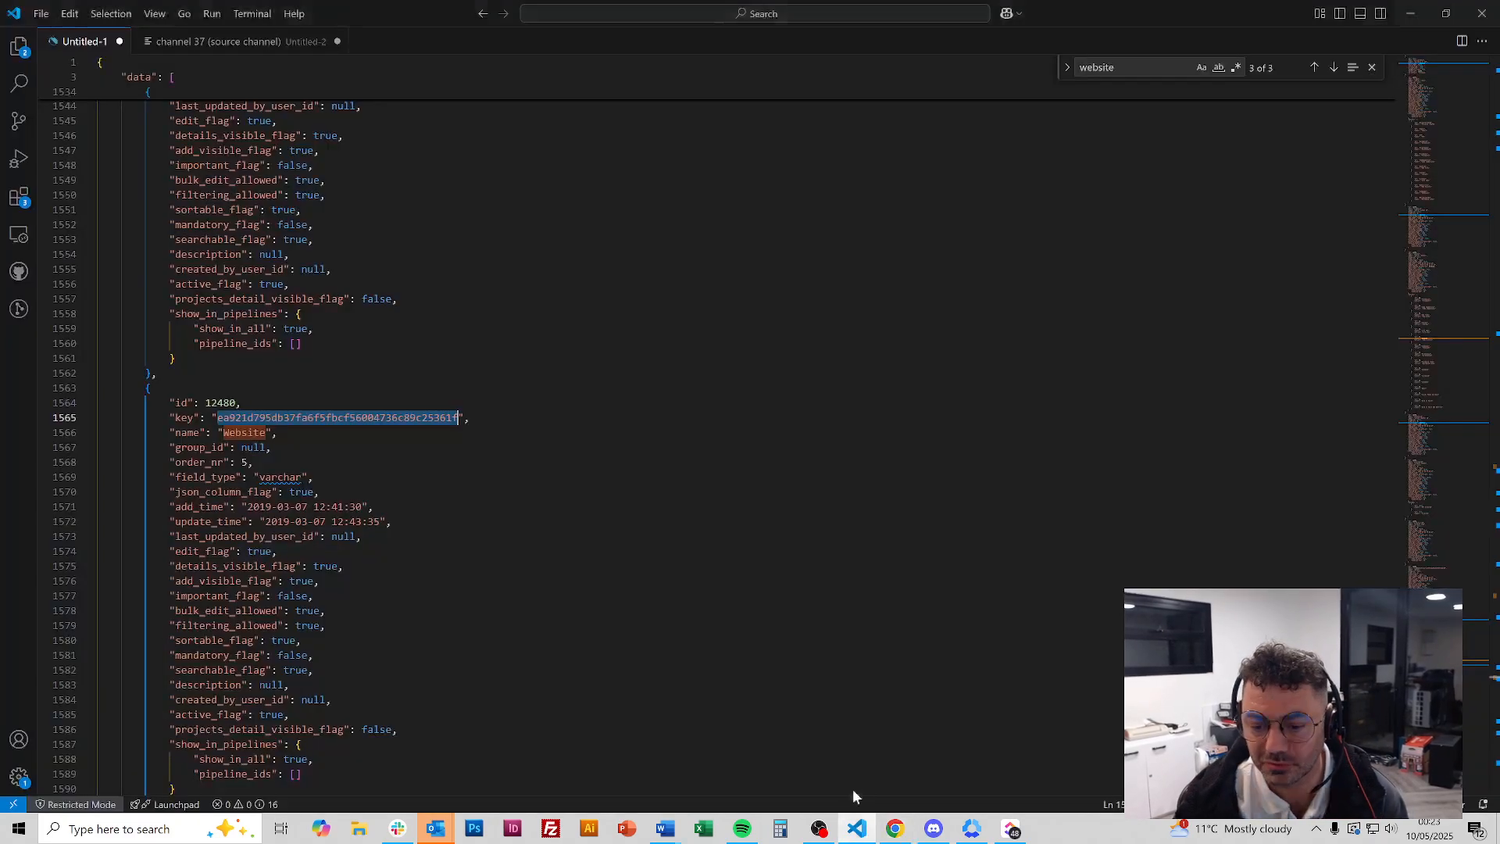
{"action": "type", "text": "website"}
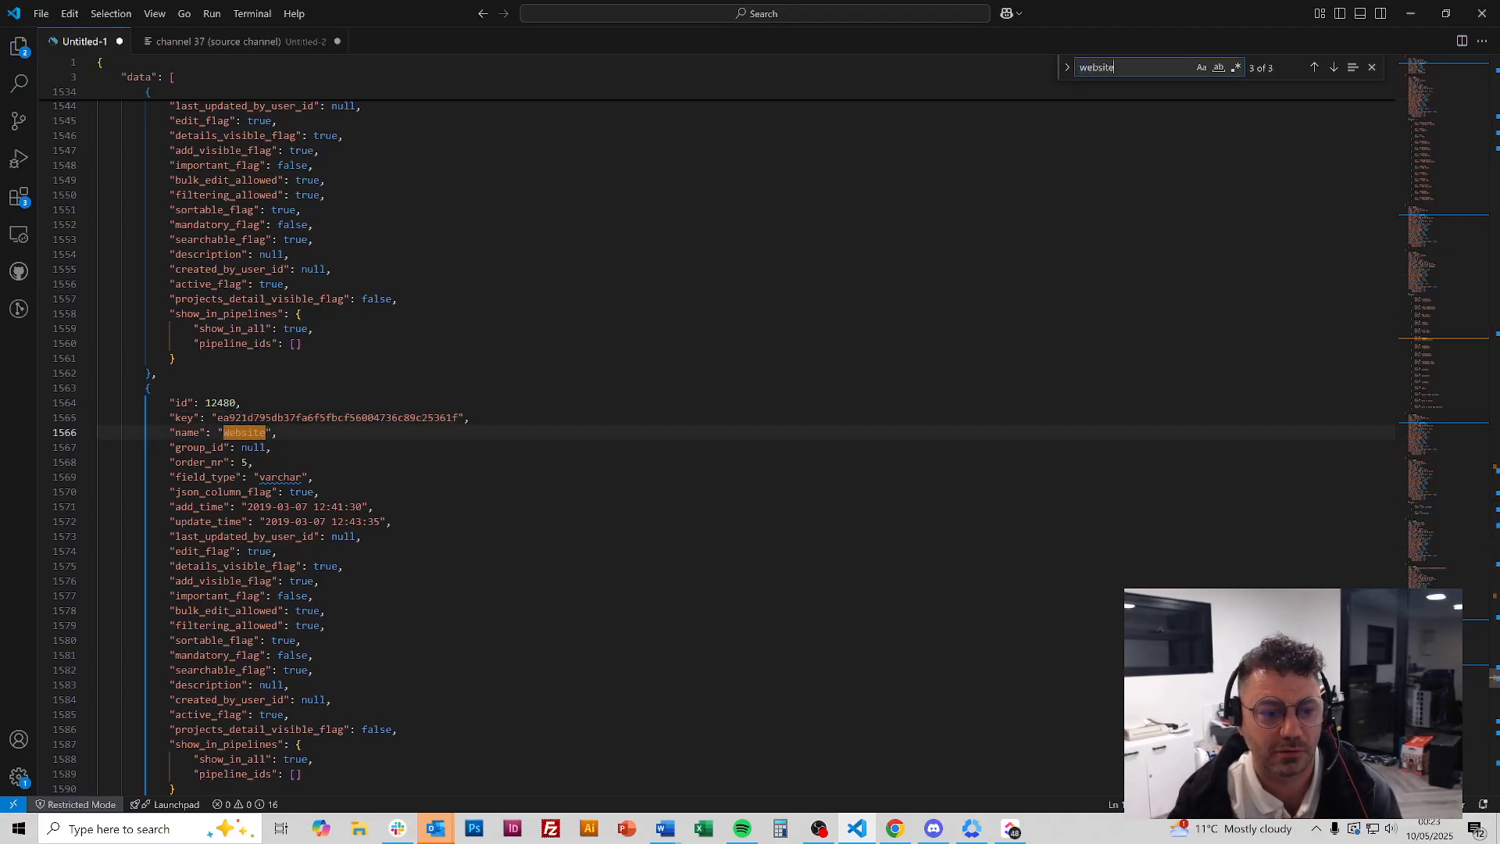
{"action": "key", "text": "Return"}
{"action": "key", "text": "Return"}
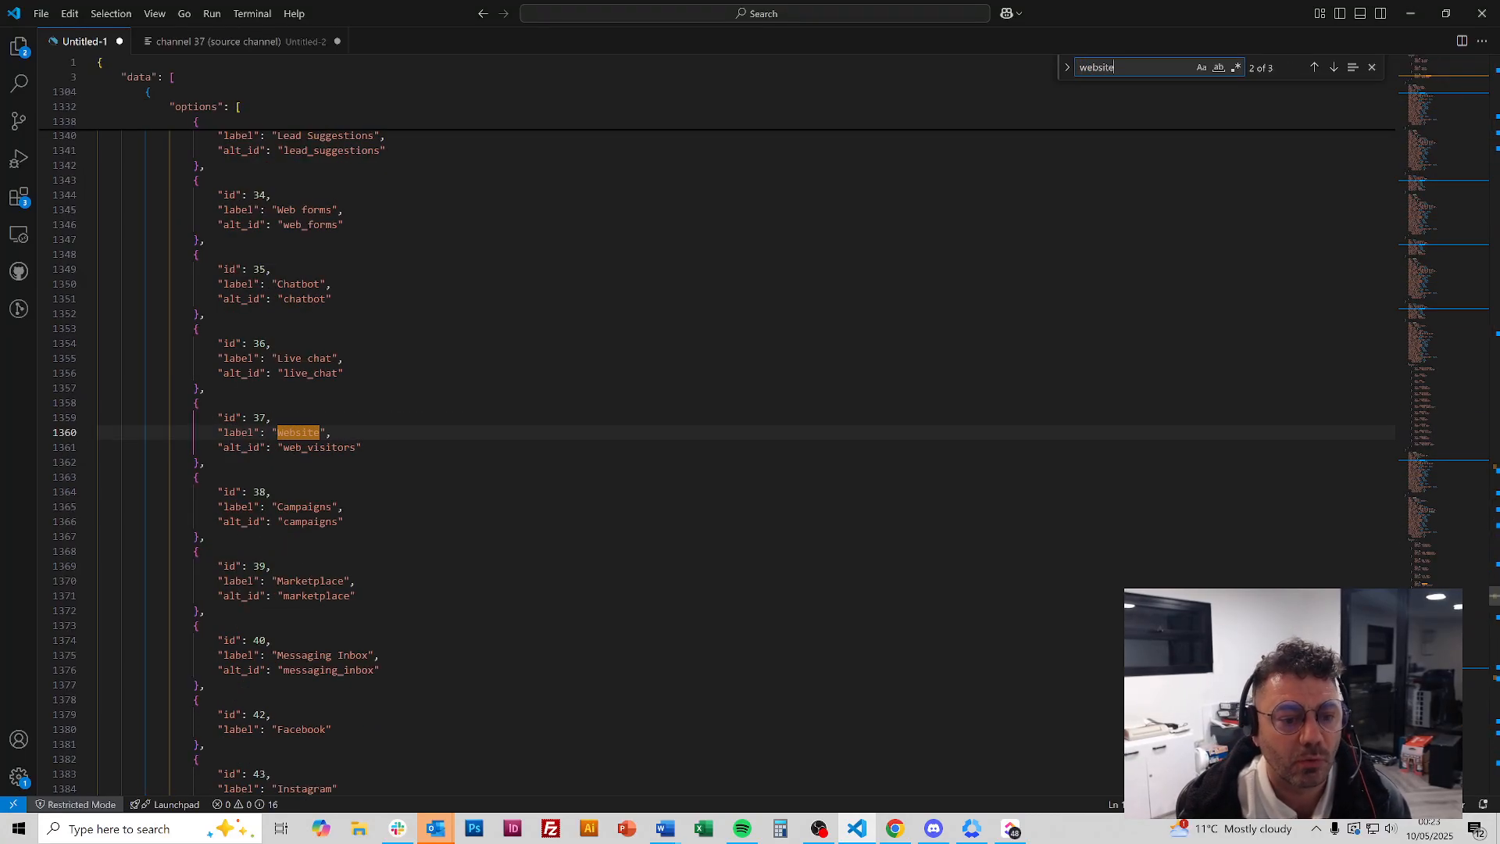
{"action": "key", "text": "Return"}
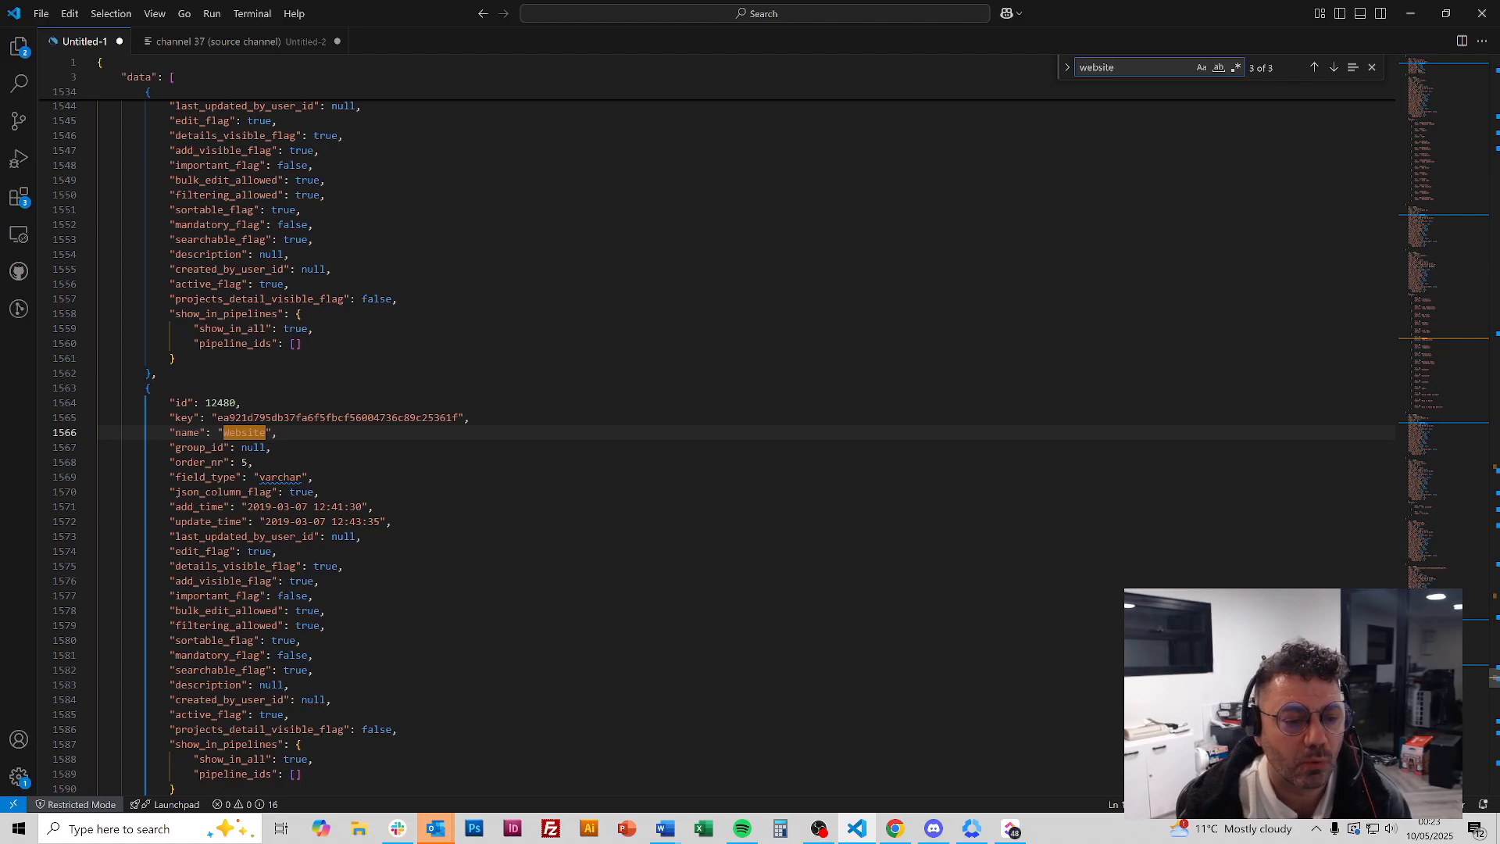
{"action": "key", "text": "Return"}
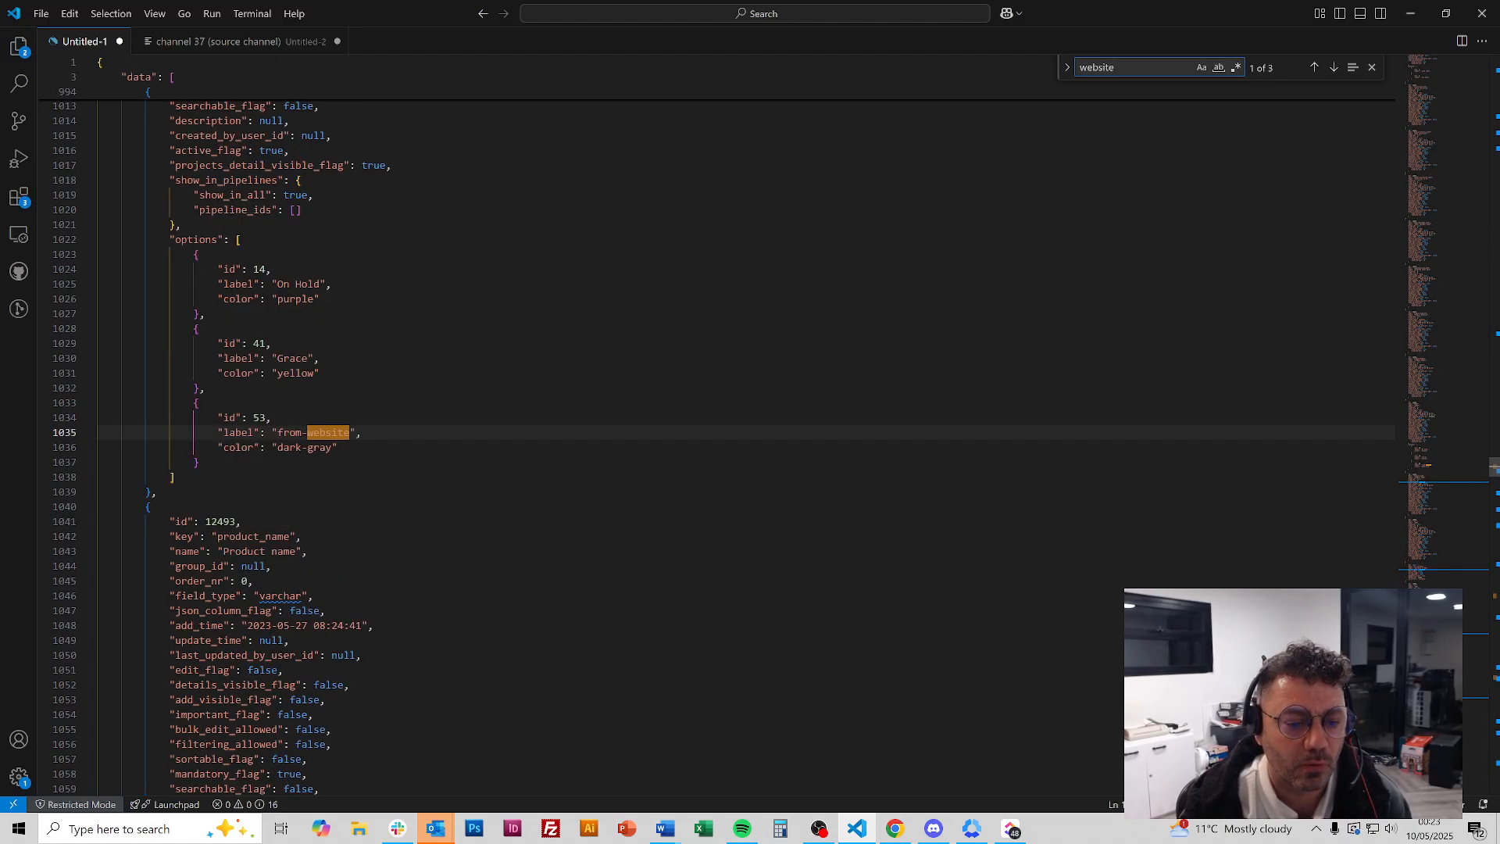
{"action": "key", "text": "Return"}
{"action": "key", "text": "Return"}
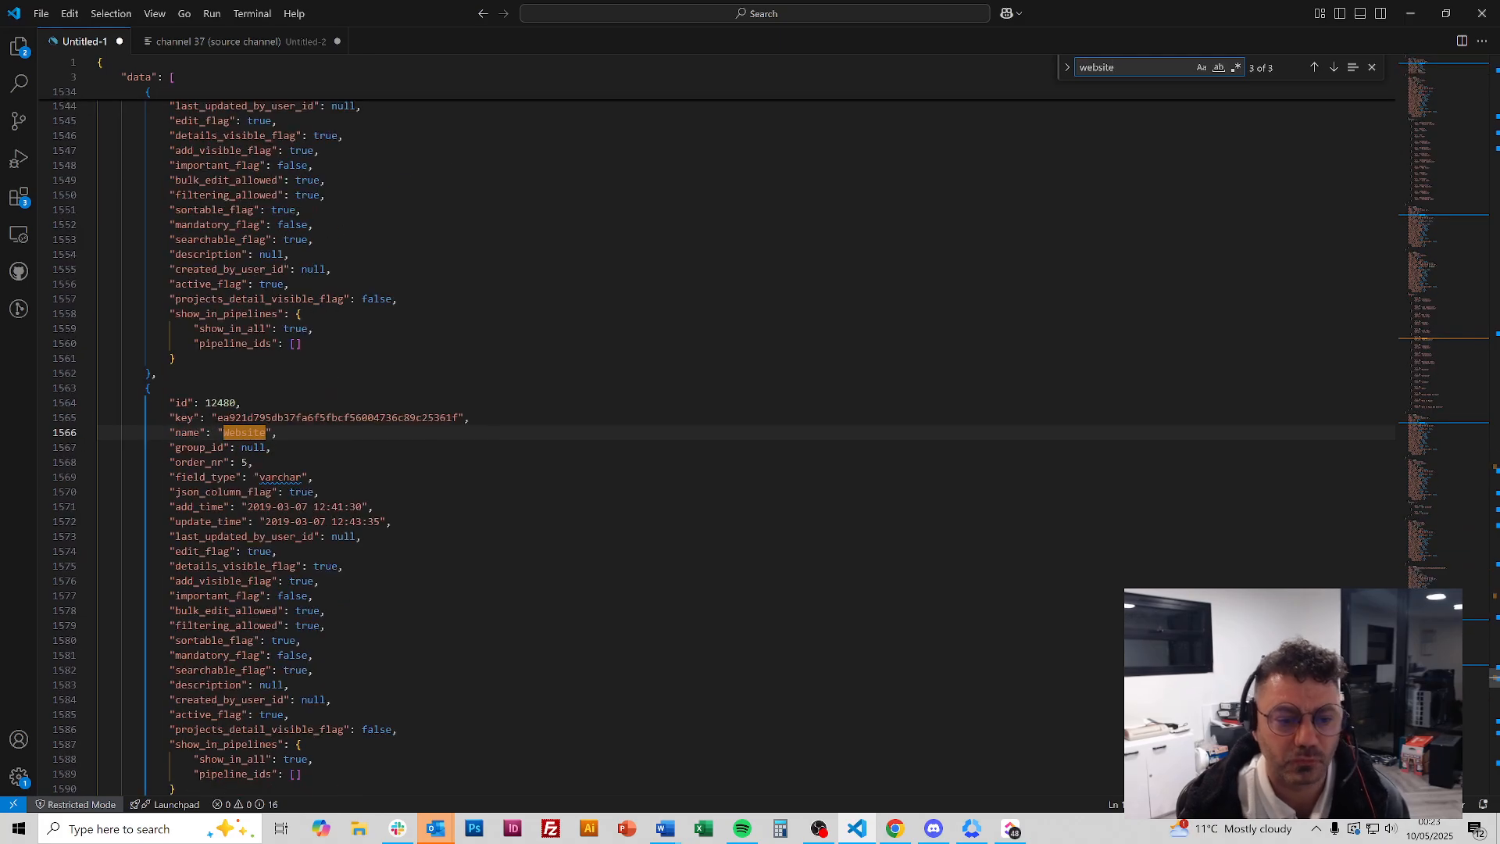
{"action": "key", "text": "Escape"}
{"action": "left_click", "coordinate": [894, 825]}
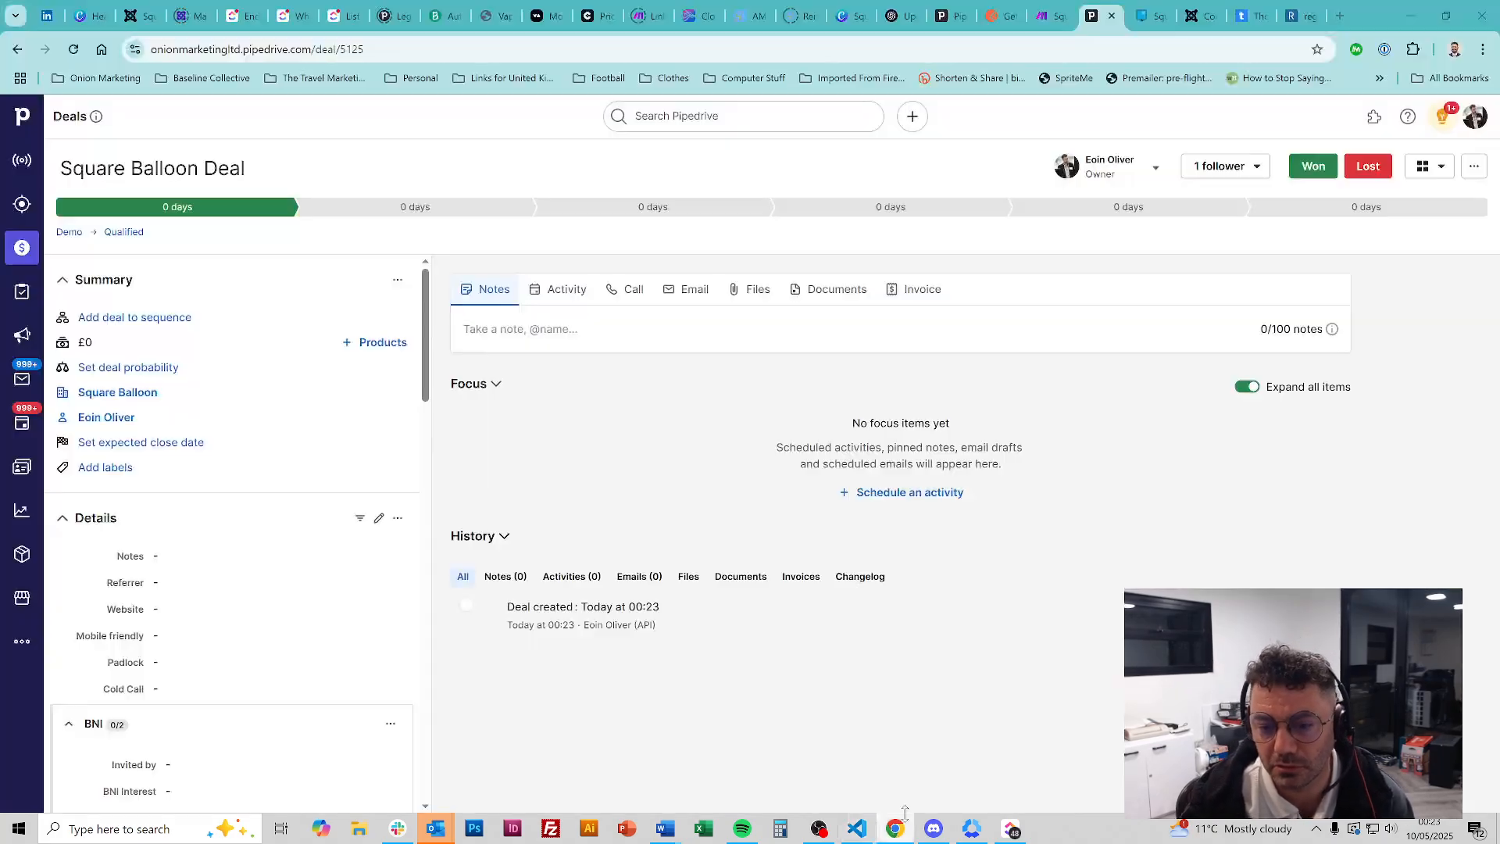
{"action": "left_click", "coordinate": [1055, 16]}
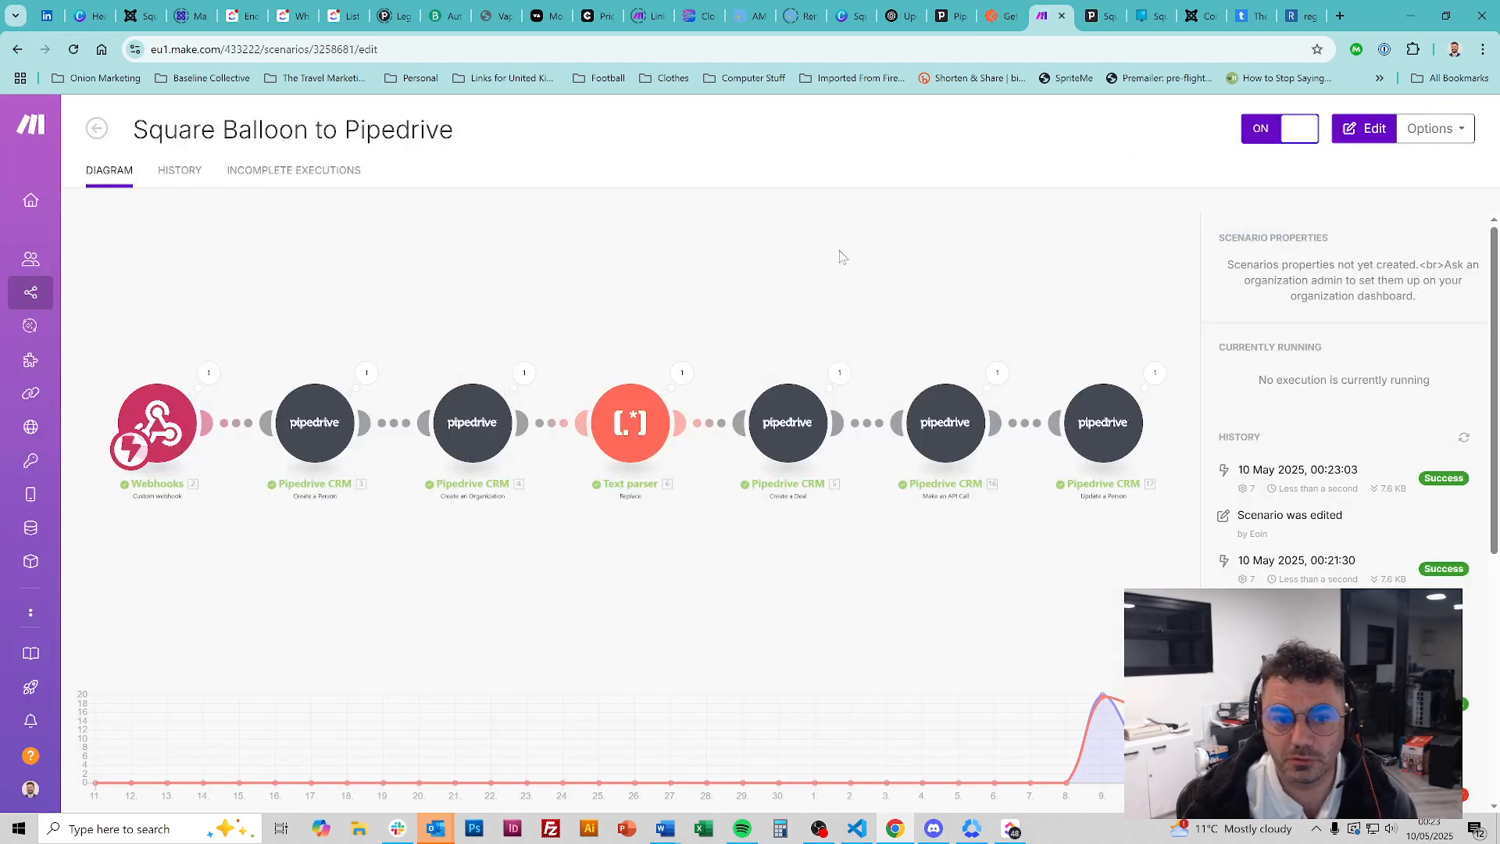
Open the details of the 10 May 2025 00:23 run and view the API call module's data
{"action": "left_click", "coordinate": [175, 171]}
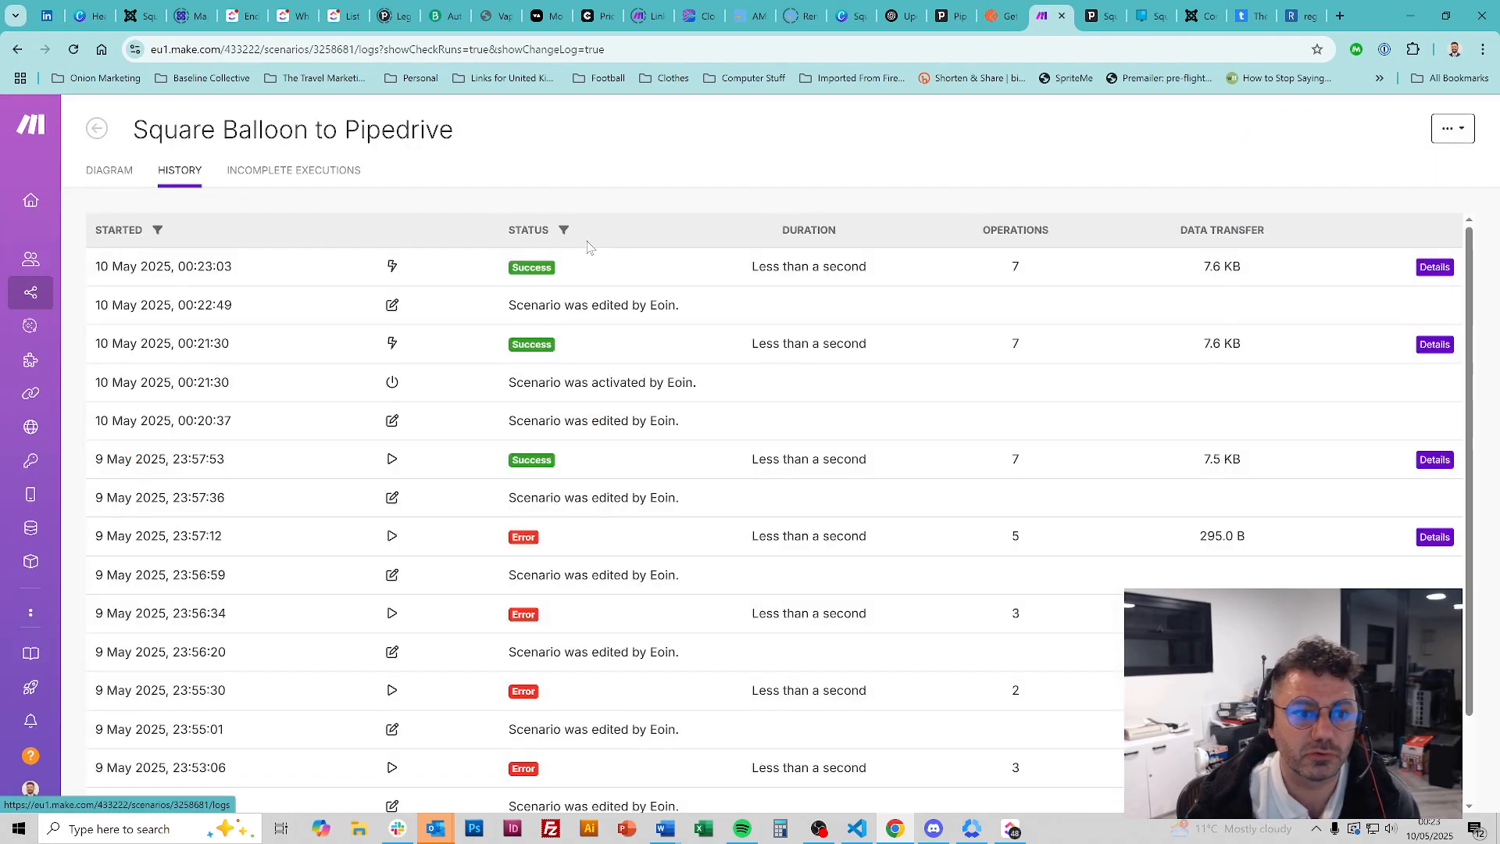
{"action": "left_click", "coordinate": [1435, 267]}
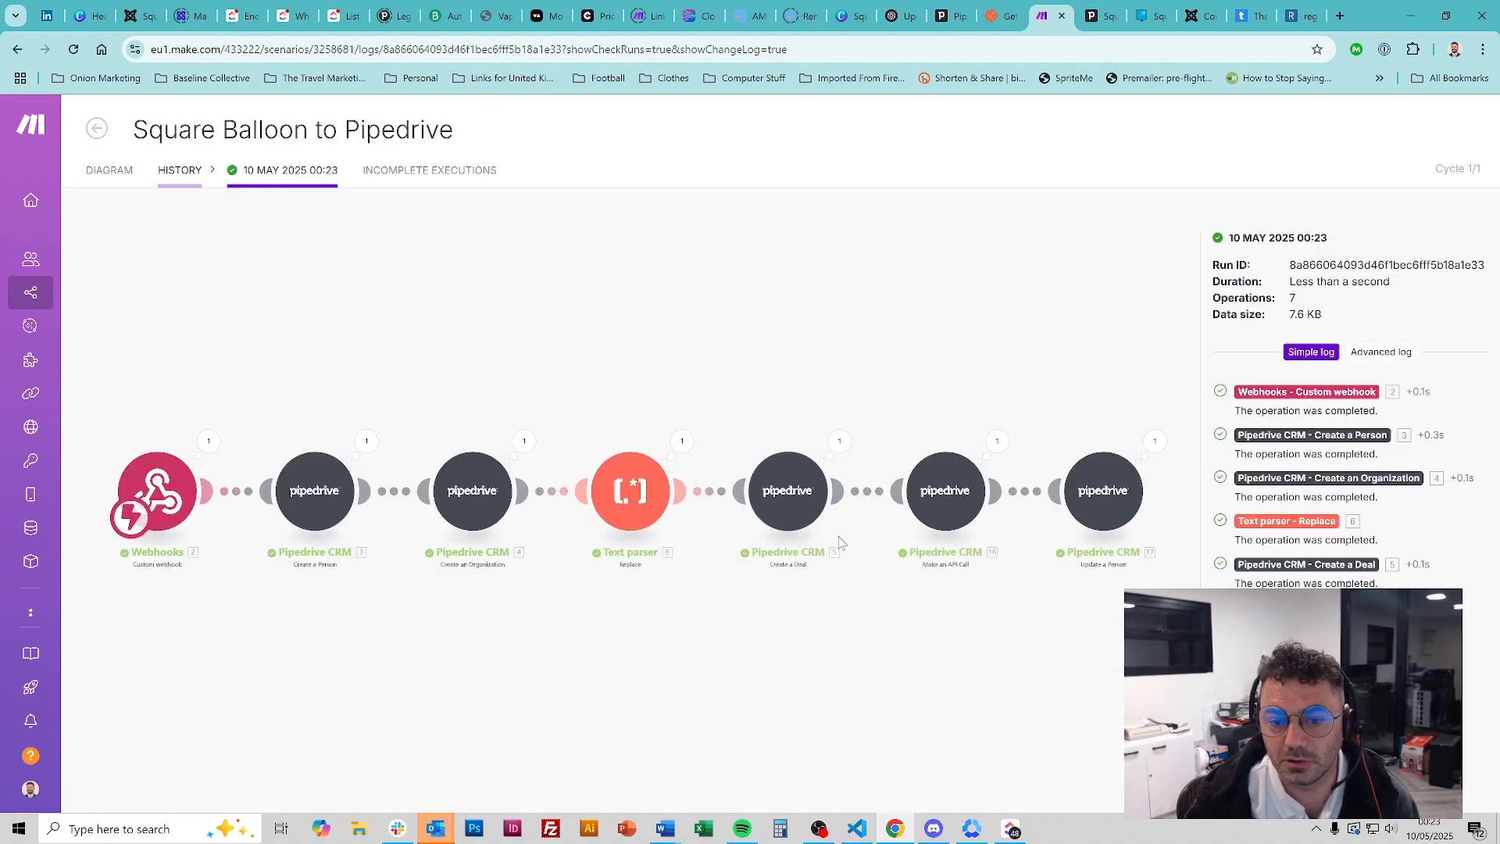
{"action": "left_click_drag", "start_coordinate": [552, 503], "coordinate": [496, 503]}
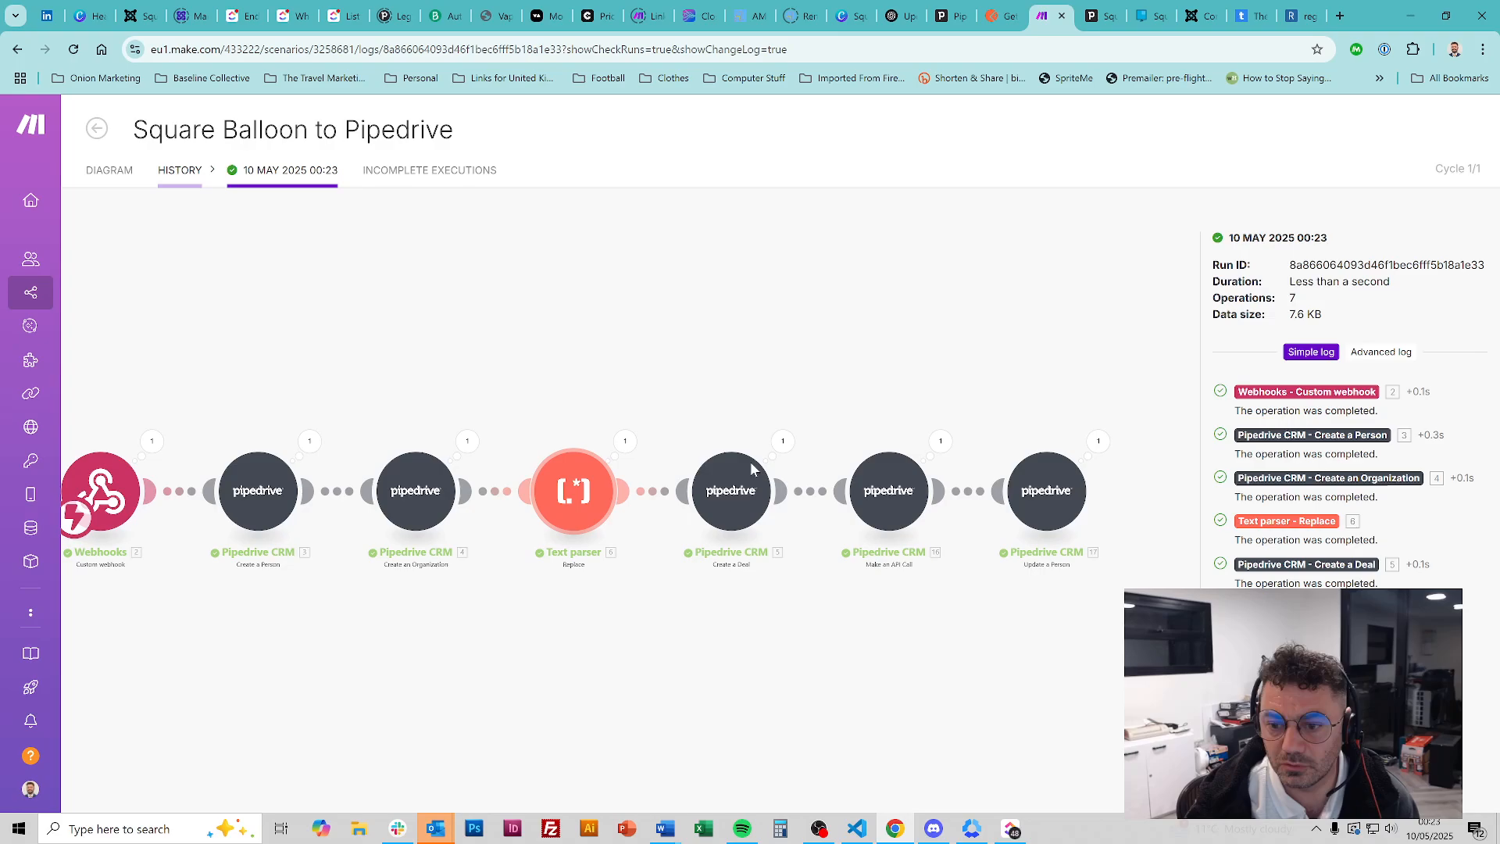
{"action": "left_click", "coordinate": [937, 445]}
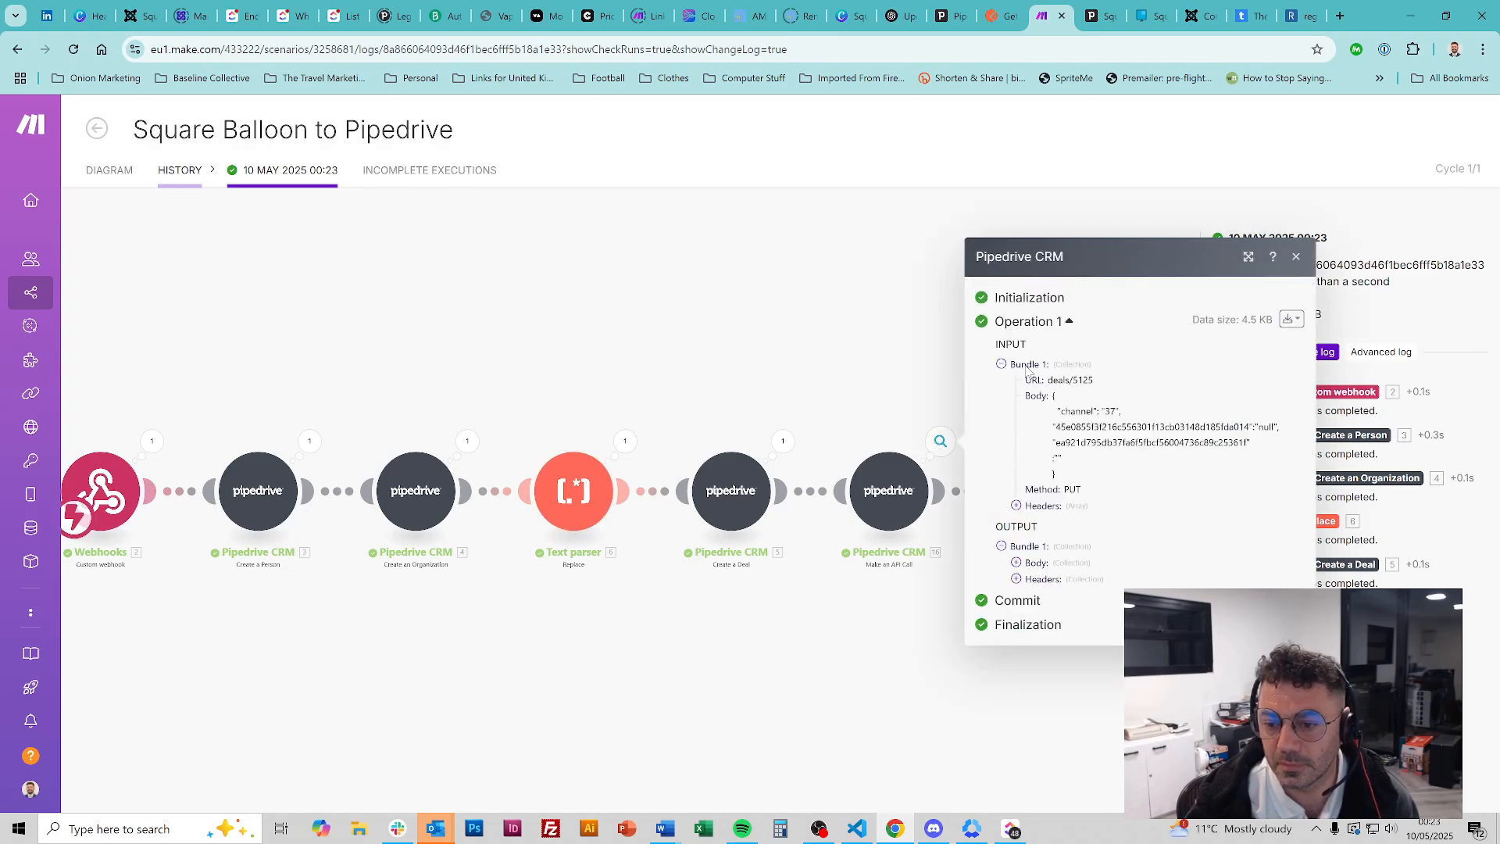
Expand the API call's response body and returned deal data, and scroll through it
{"action": "left_click", "coordinate": [1016, 562]}
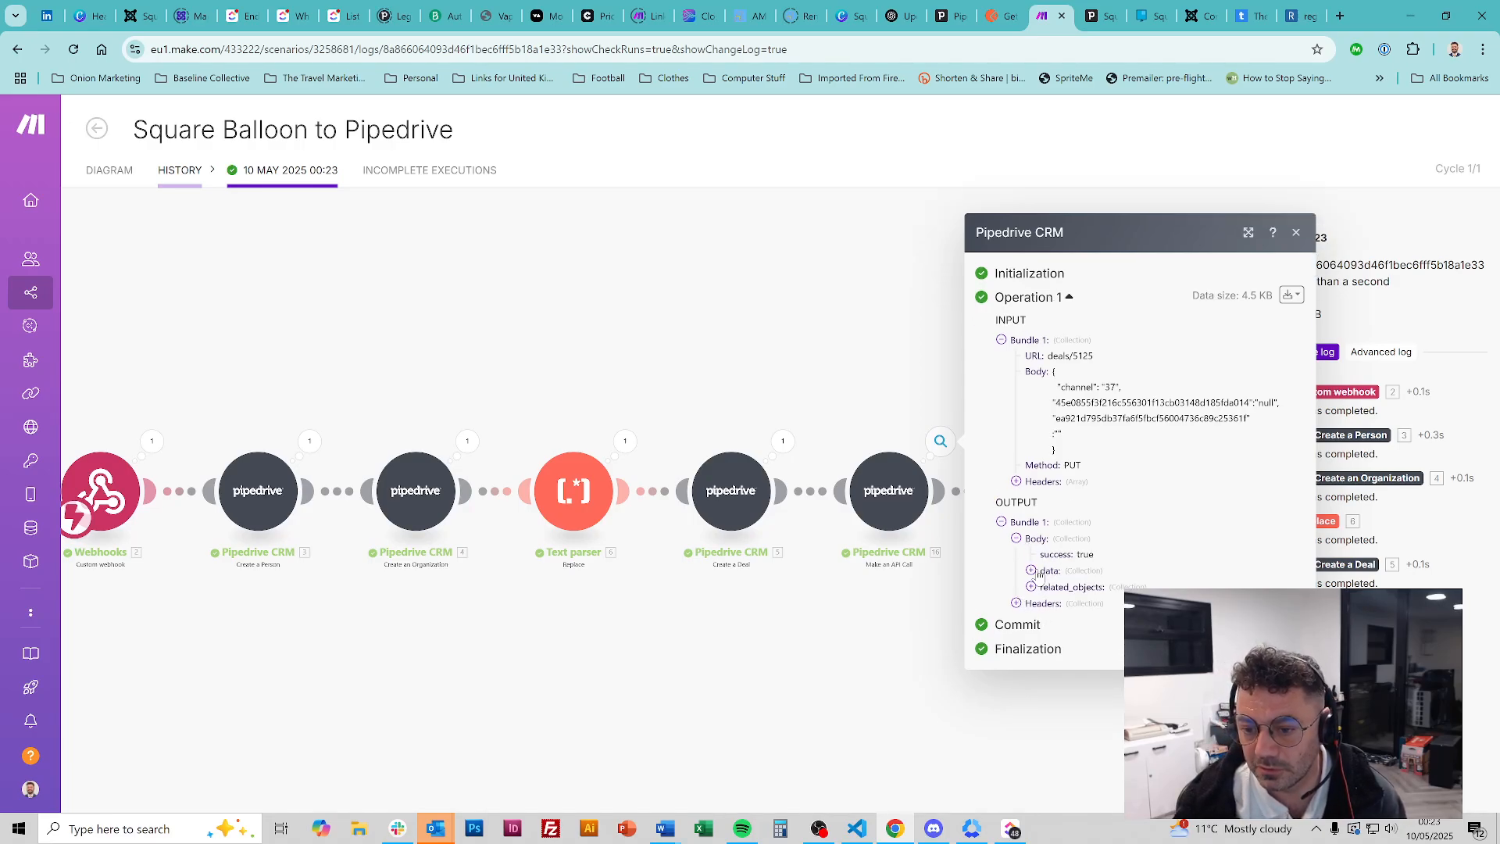
{"action": "left_click", "coordinate": [1038, 573]}
{"action": "scroll", "coordinate": [1100, 356], "scroll_direction": "down", "scroll_amount": 4}
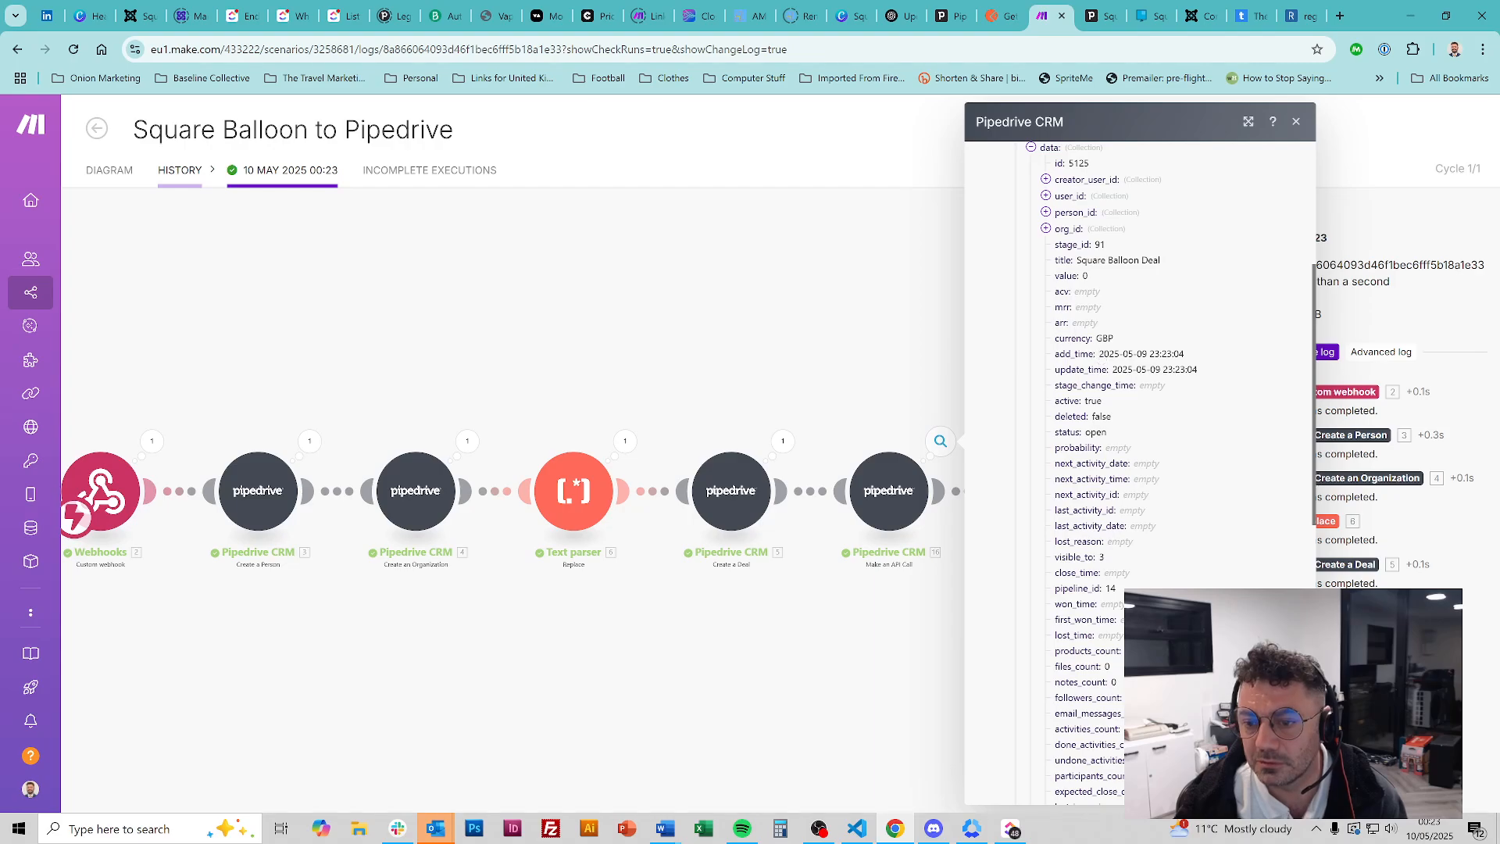
{"action": "scroll", "coordinate": [1195, 397], "scroll_direction": "up", "scroll_amount": 4}
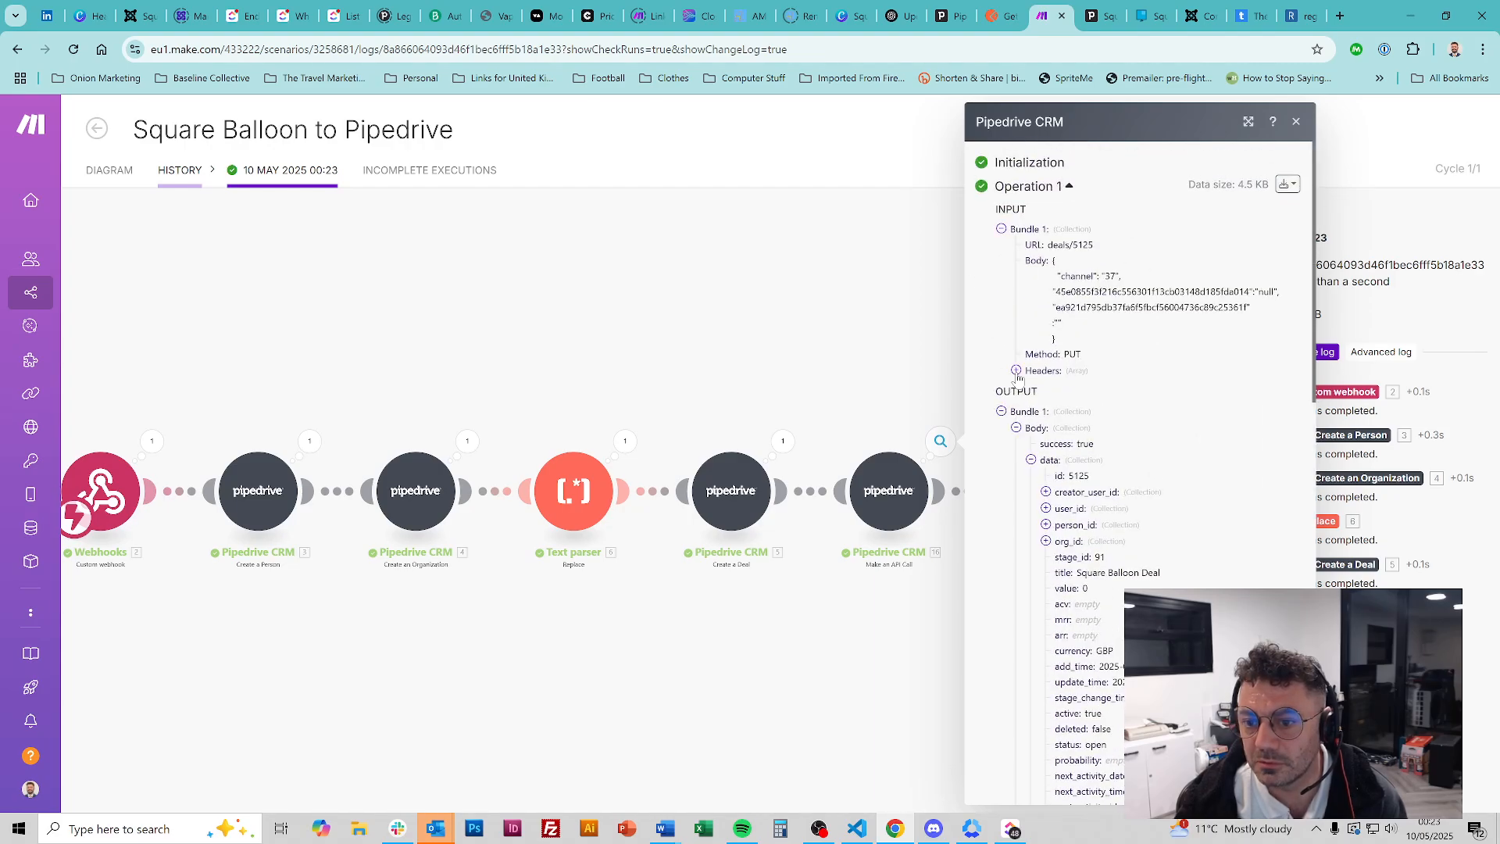
{"action": "scroll", "coordinate": [1125, 396], "scroll_direction": "down", "scroll_amount": 3}
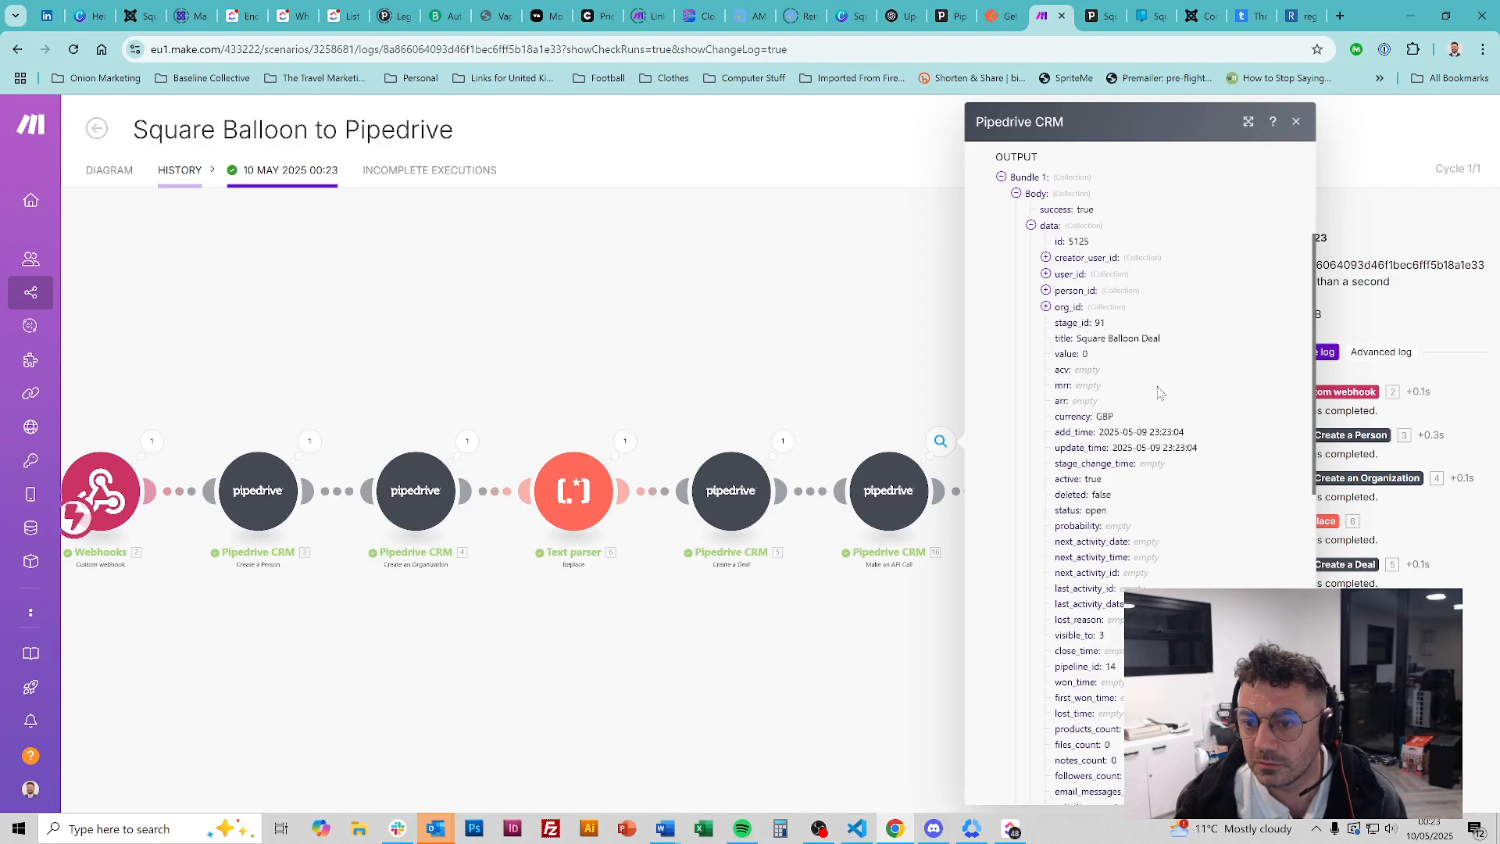
{"action": "scroll", "coordinate": [1160, 400], "scroll_direction": "down", "scroll_amount": 8}
{"action": "scroll", "coordinate": [1162, 402], "scroll_direction": "down", "scroll_amount": 2}
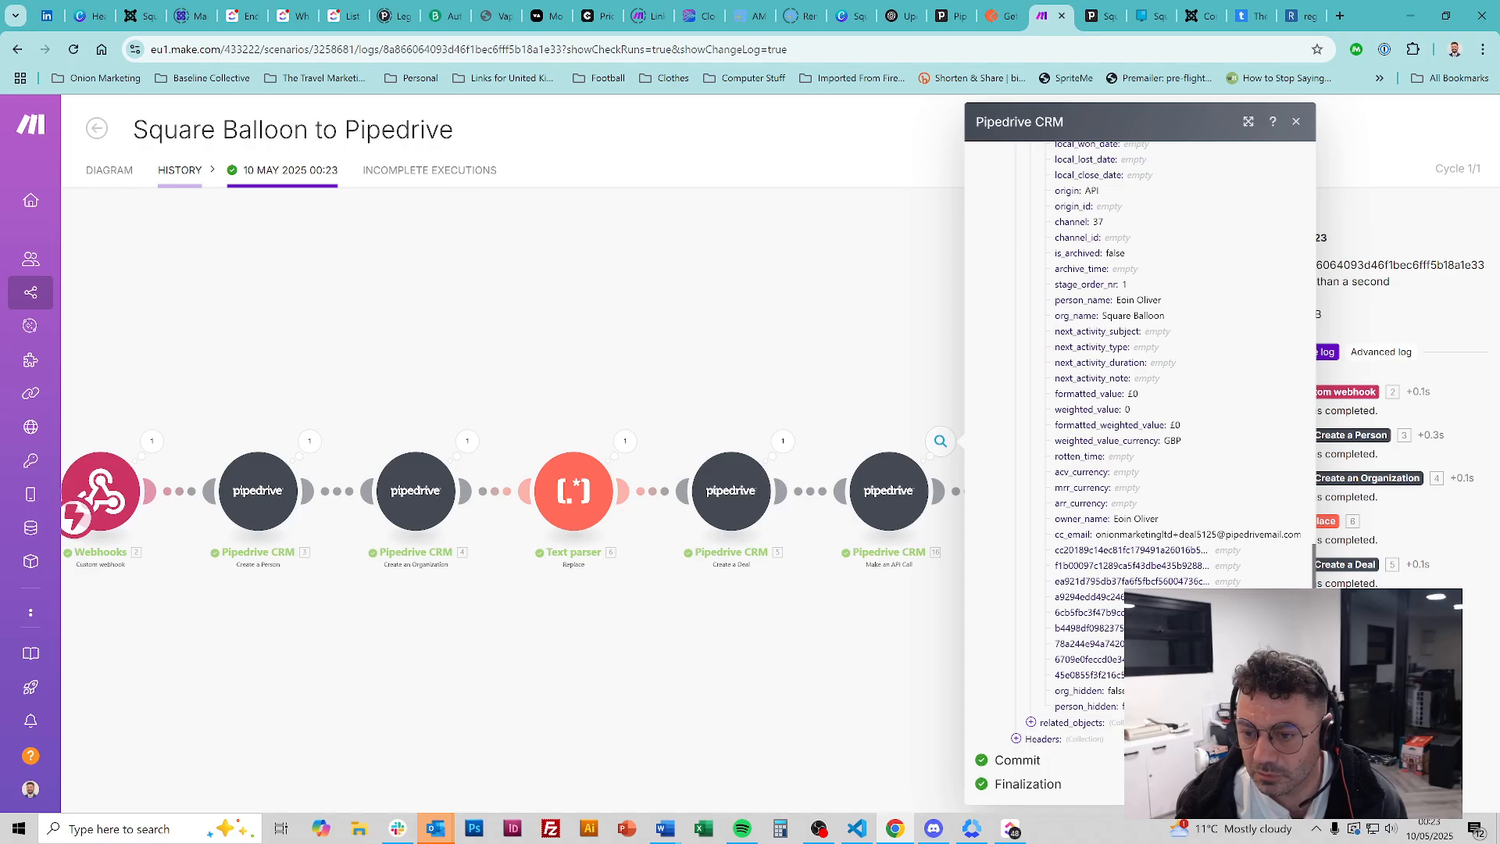
Check the response headers confirming the PUT to deals/5125, collapse the bundle and close the operation details
{"action": "left_click", "coordinate": [1016, 738]}
{"action": "scroll", "coordinate": [1020, 742], "scroll_direction": "down", "scroll_amount": 5}
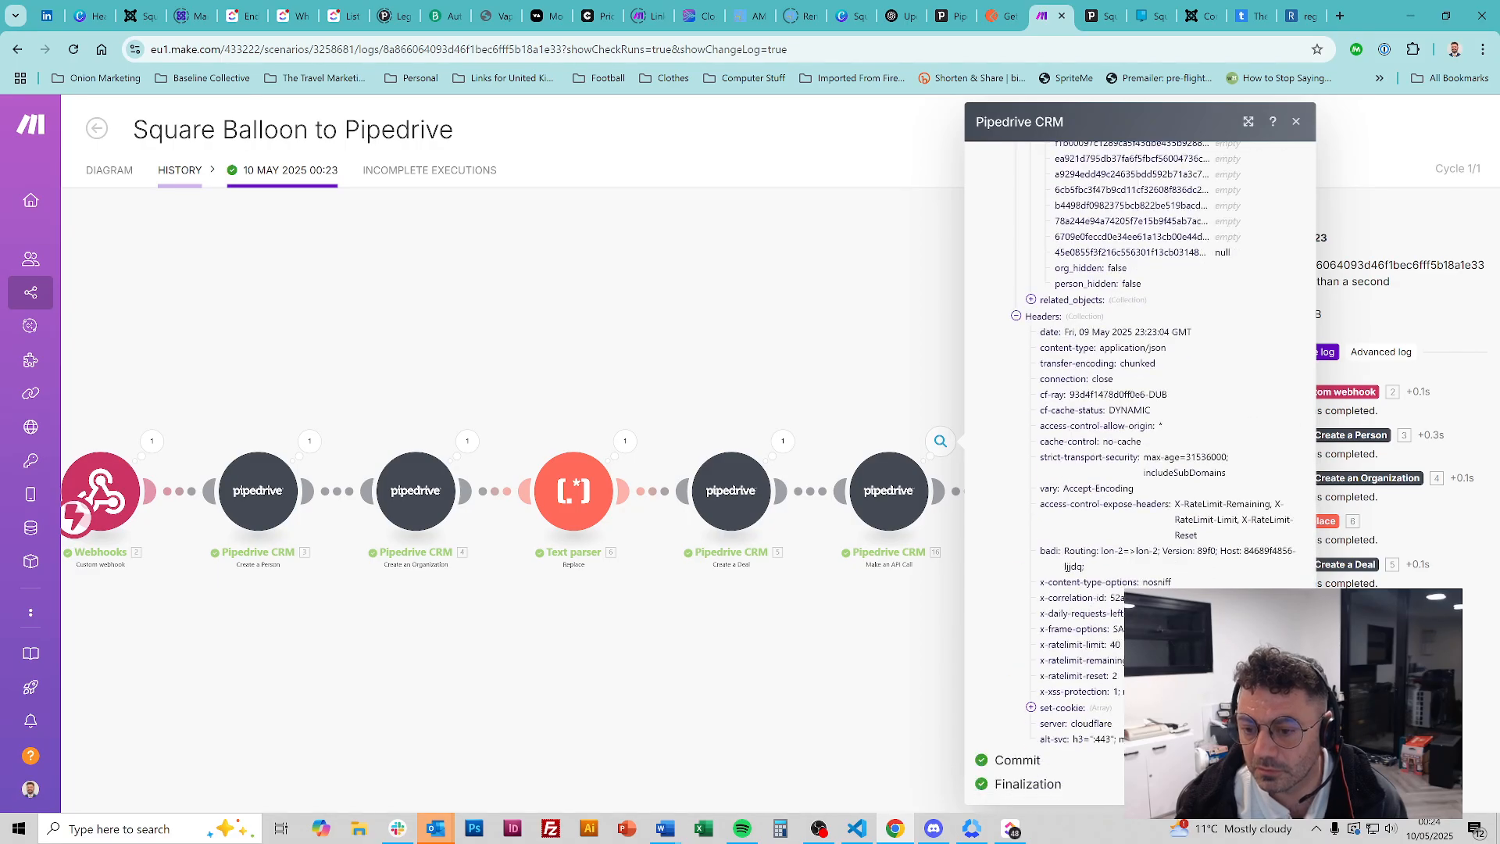
{"action": "left_click", "coordinate": [1016, 316]}
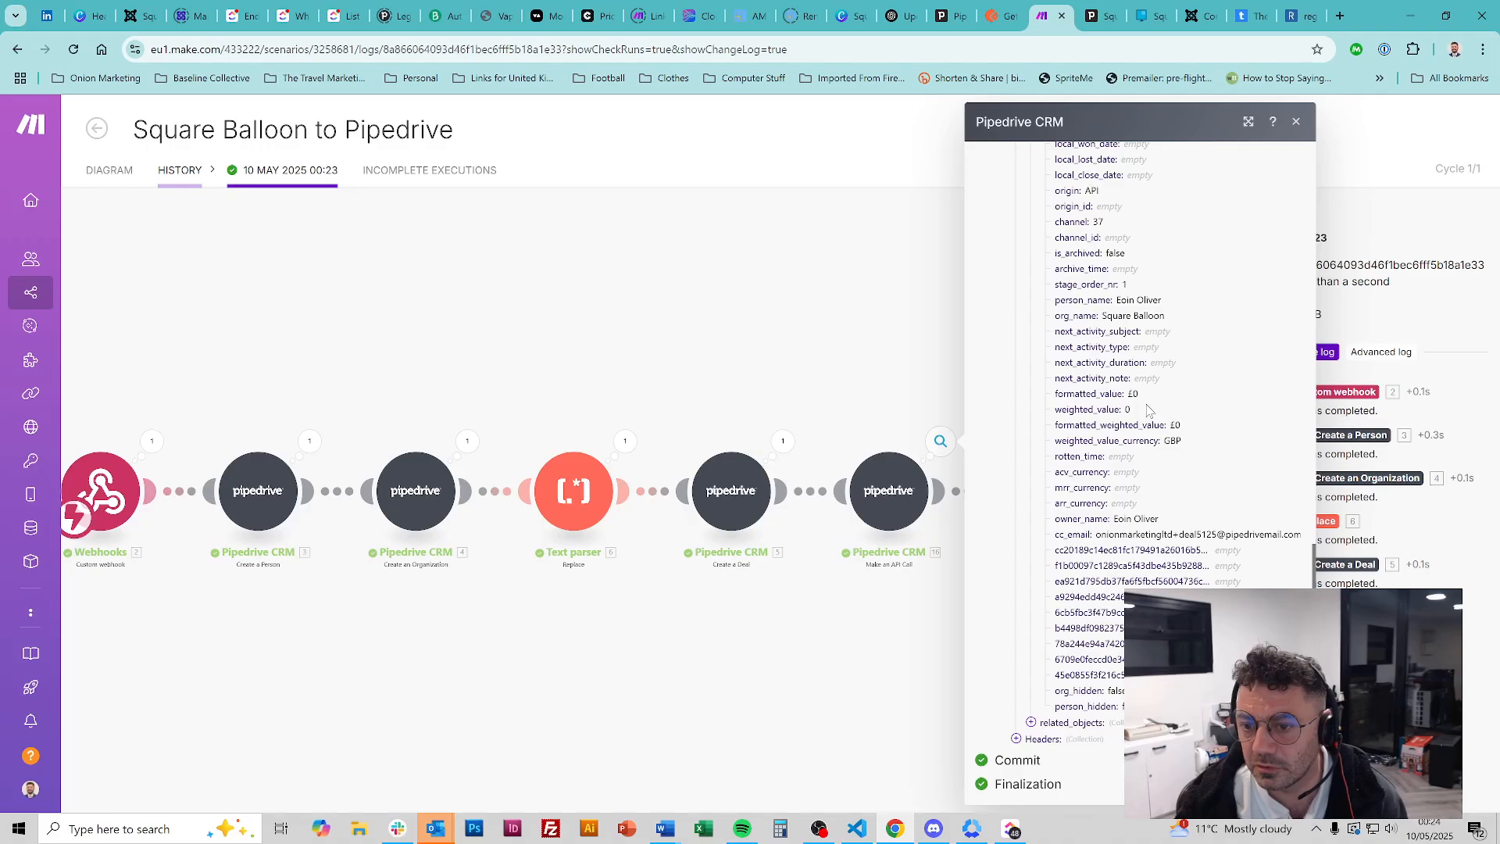
{"action": "scroll", "coordinate": [1150, 406], "scroll_direction": "up", "scroll_amount": 1}
{"action": "scroll", "coordinate": [1150, 406], "scroll_direction": "up", "scroll_amount": 10}
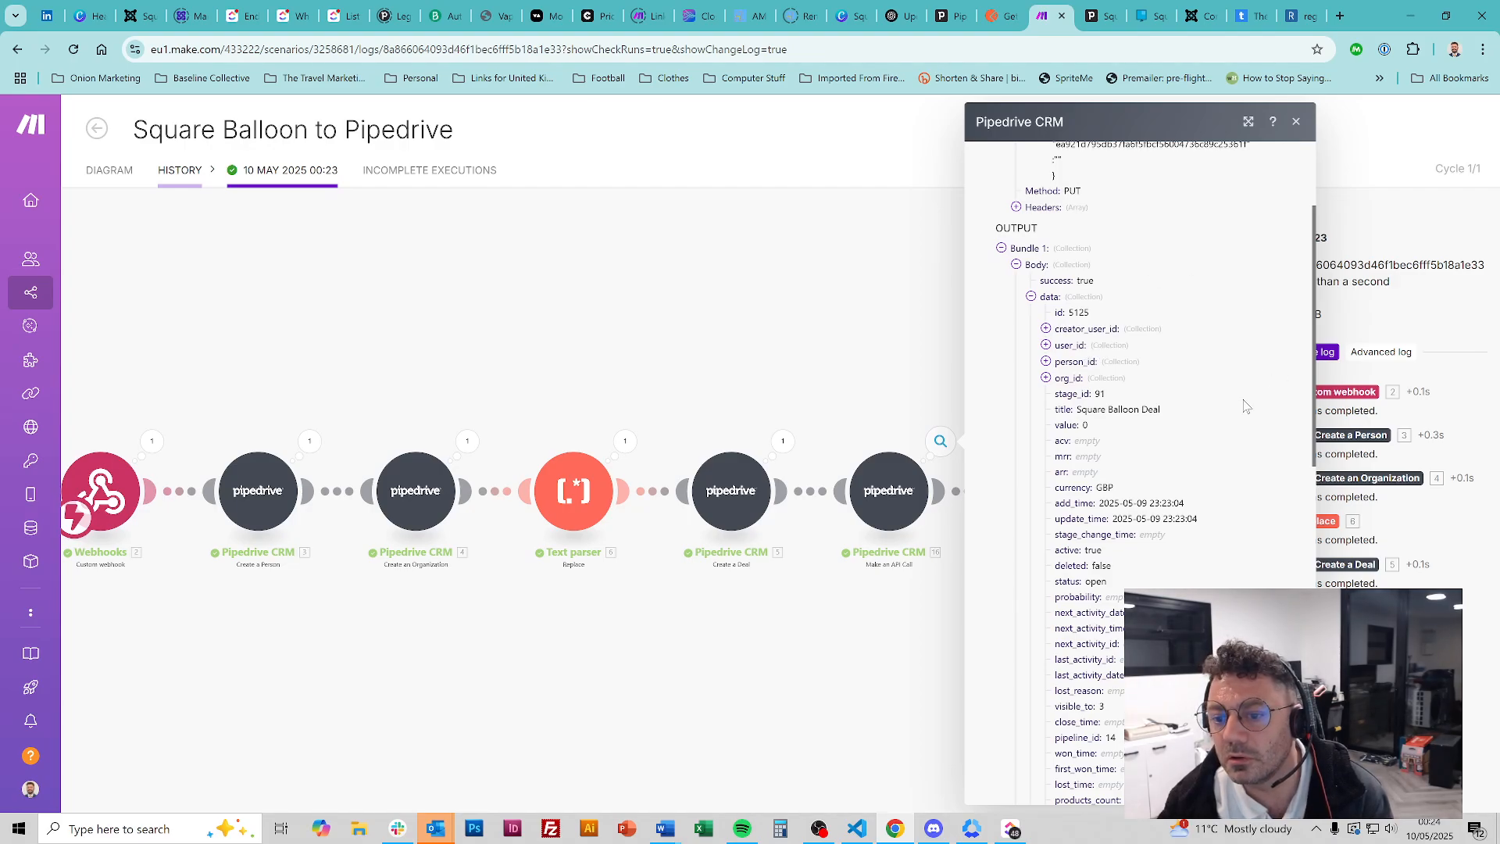
{"action": "scroll", "coordinate": [1245, 406], "scroll_direction": "down", "scroll_amount": 9}
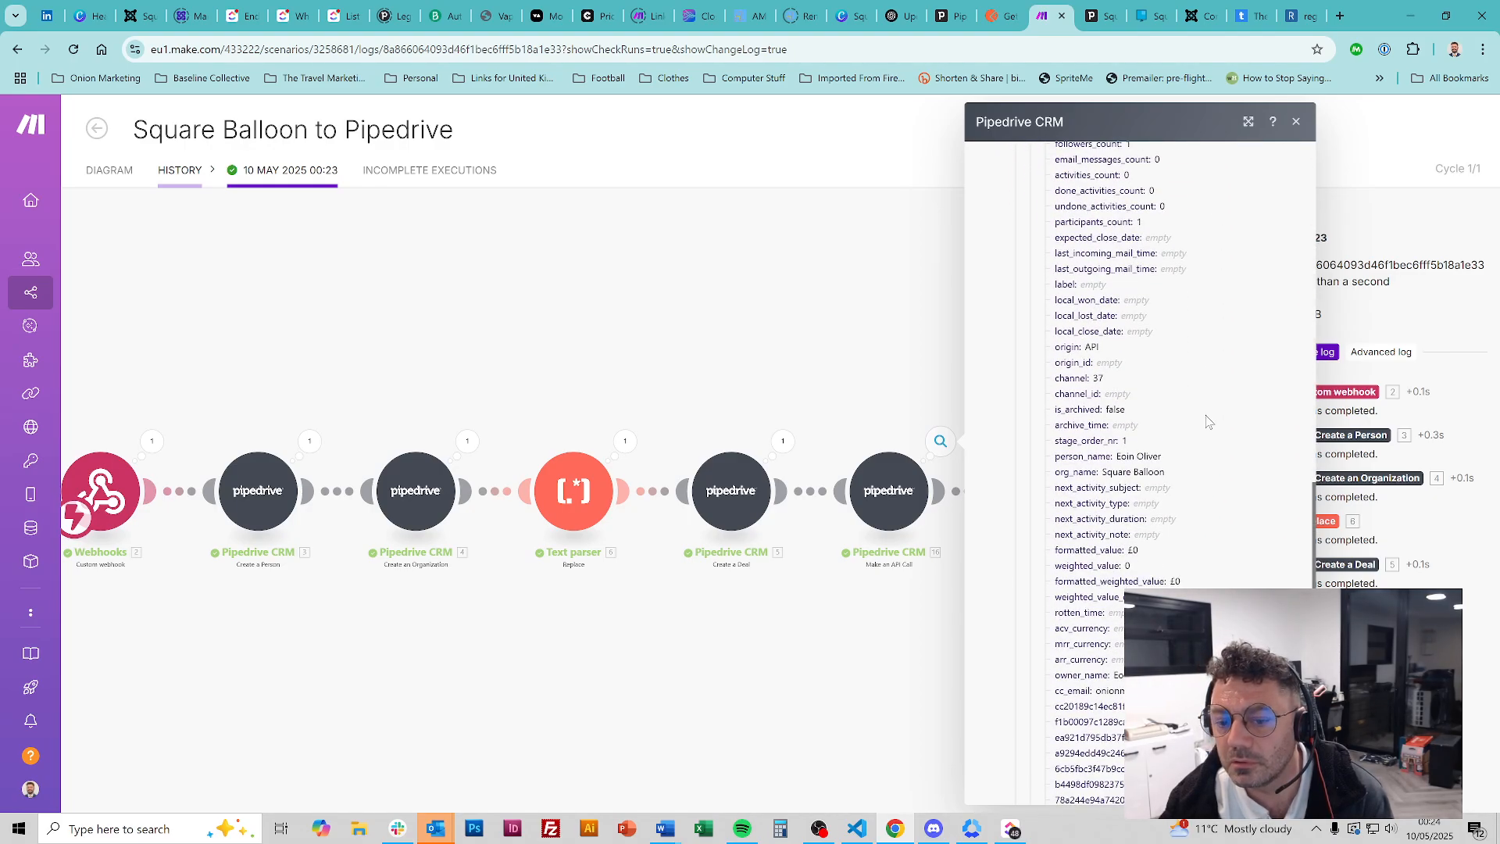
{"action": "scroll", "coordinate": [1207, 422], "scroll_direction": "down", "scroll_amount": 2}
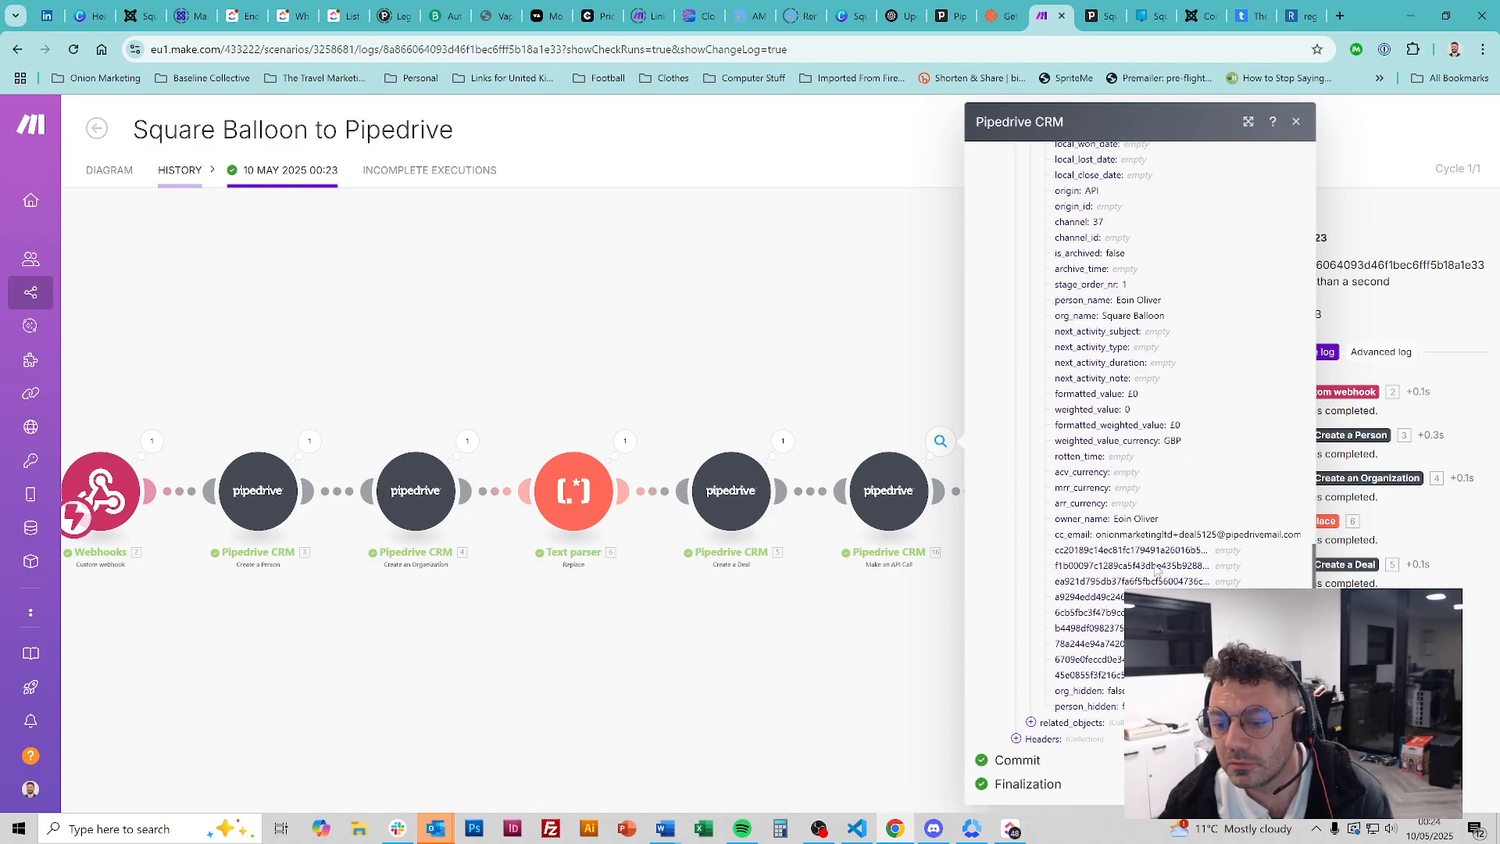
{"action": "scroll", "coordinate": [1120, 711], "scroll_direction": "up", "scroll_amount": 15}
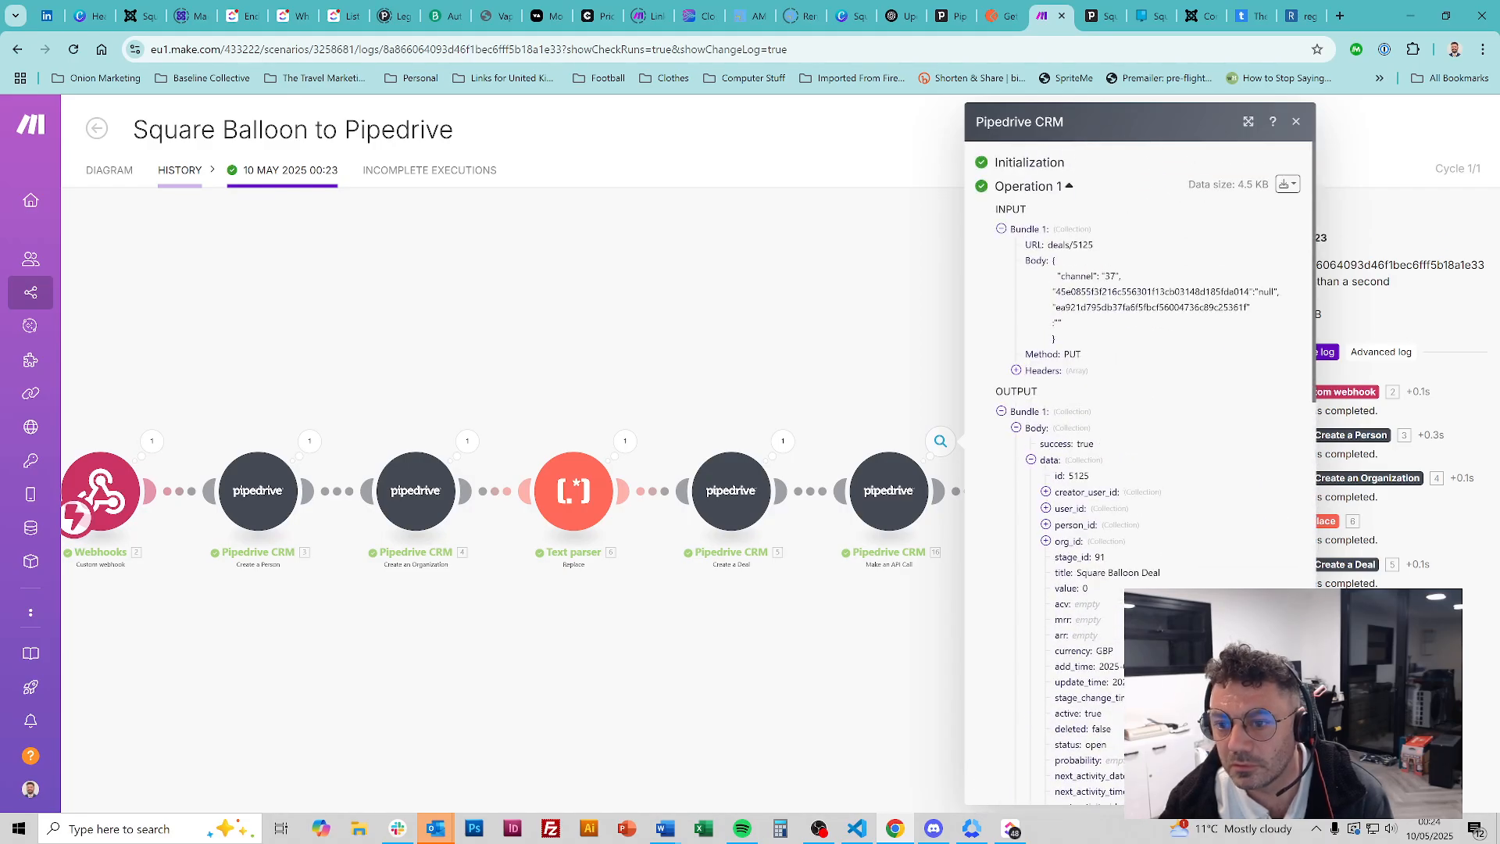
{"action": "left_click", "coordinate": [1000, 412]}
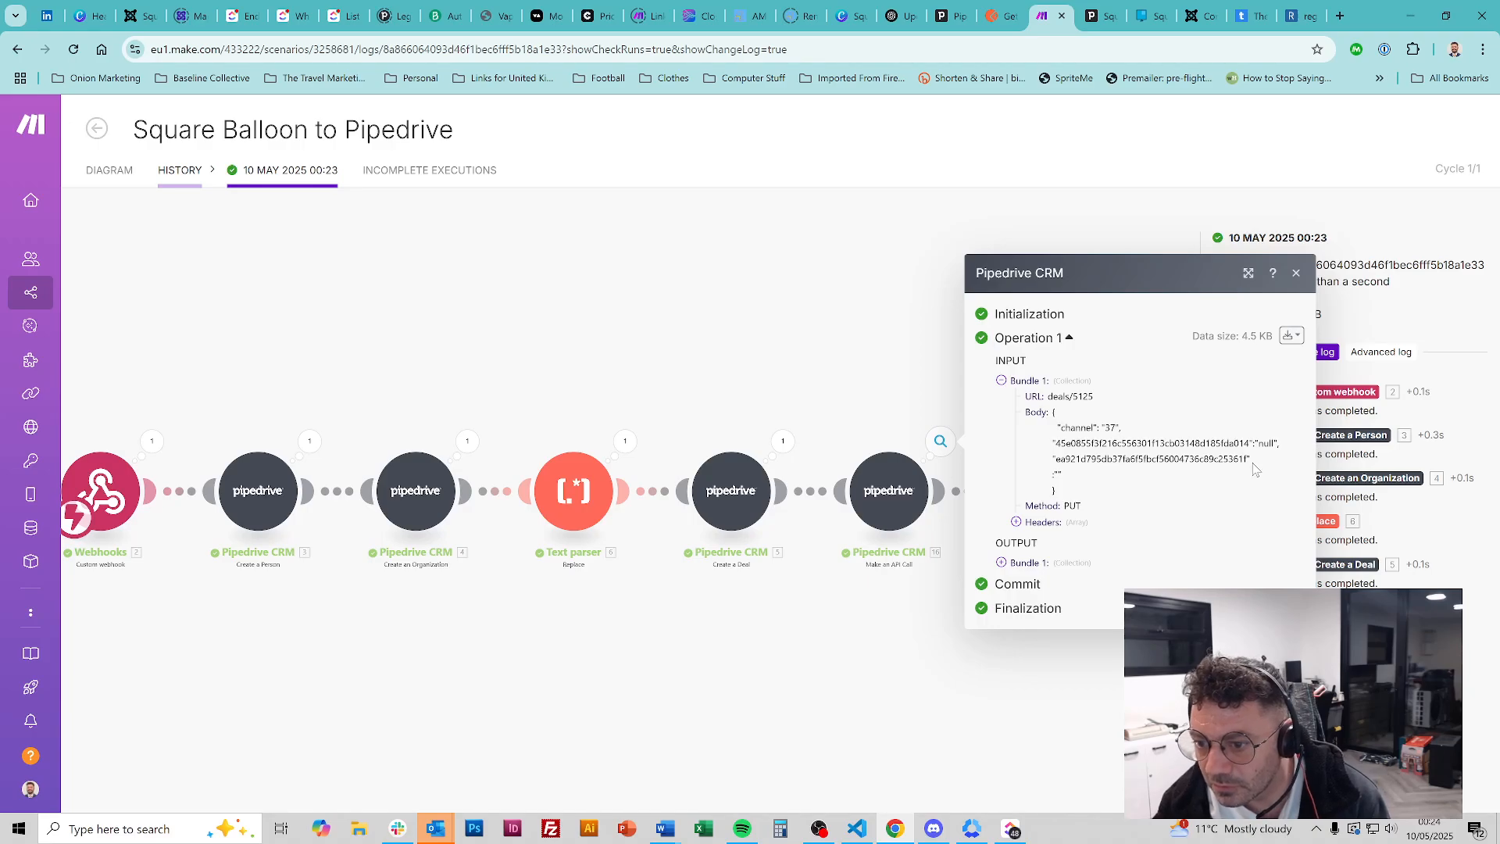
{"action": "left_click", "coordinate": [1296, 273]}
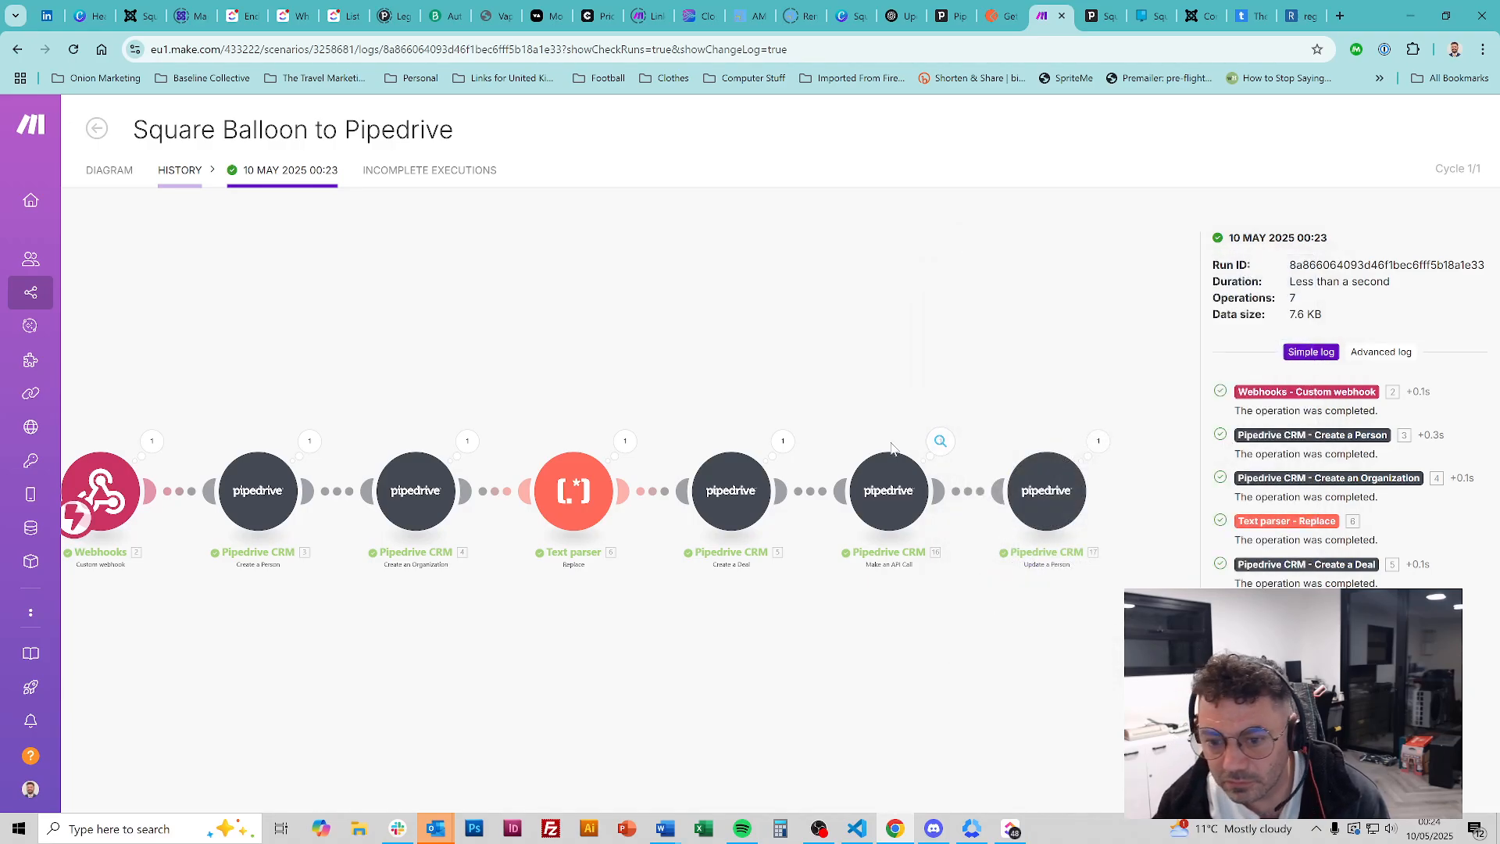
Check the API call module's mappings in the inspector, then return to the scenario diagram
{"action": "left_click", "coordinate": [889, 484]}
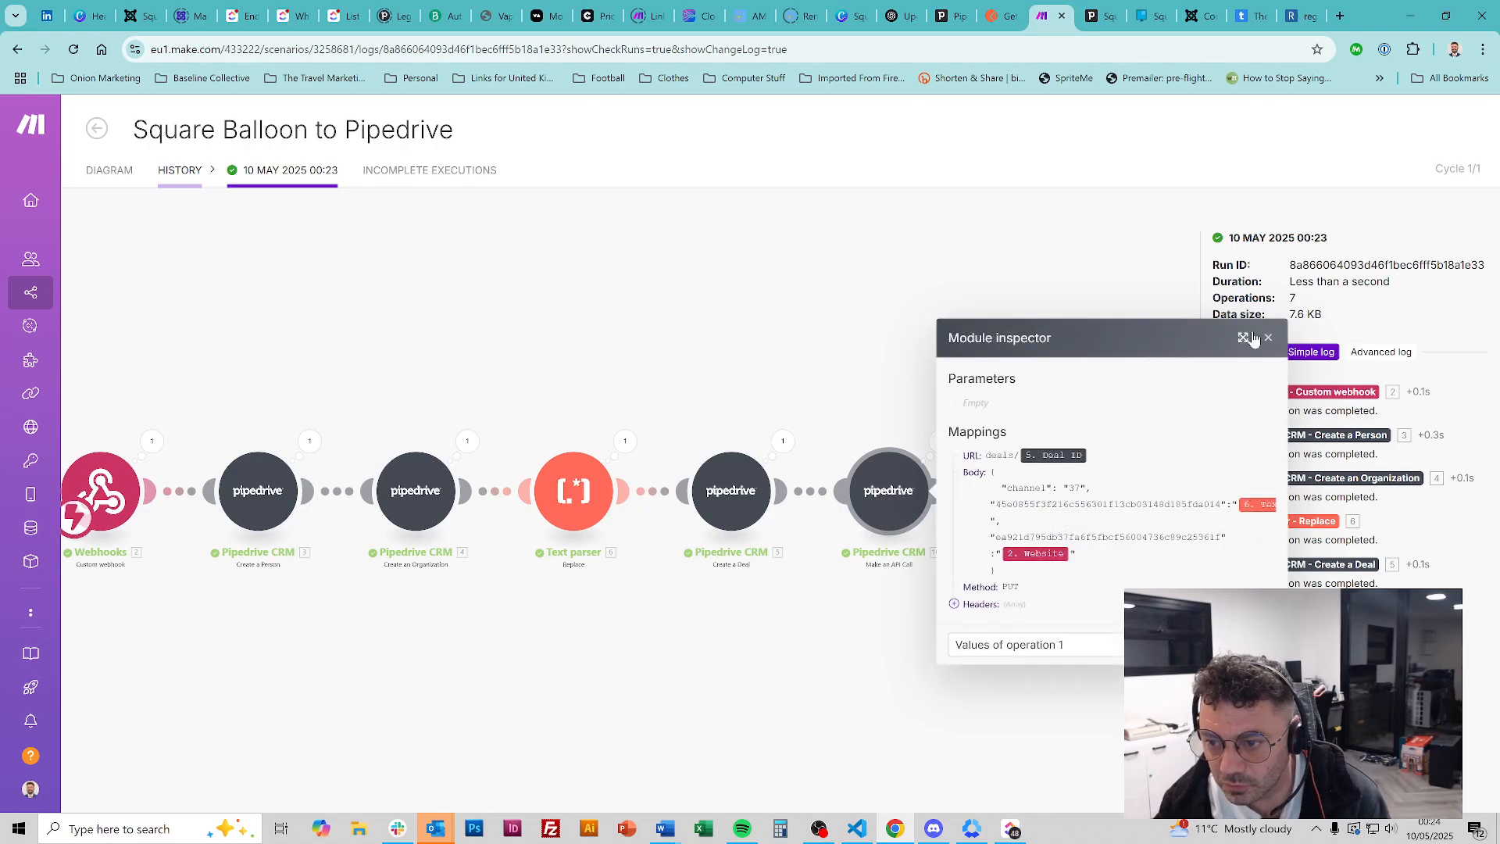
{"action": "left_click", "coordinate": [1268, 338]}
{"action": "left_click", "coordinate": [882, 500]}
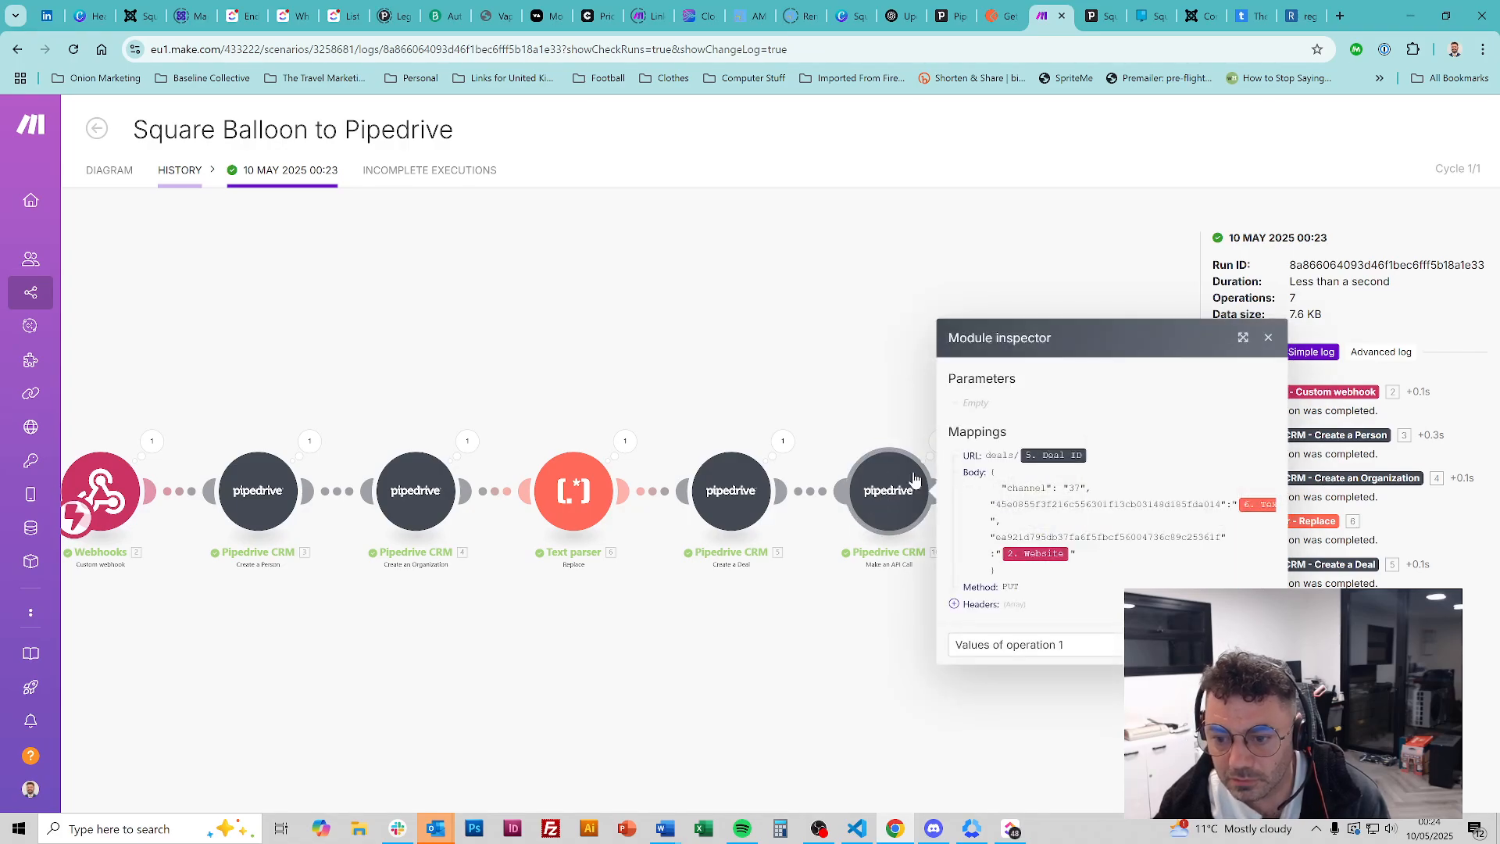
{"action": "left_click", "coordinate": [1263, 341]}
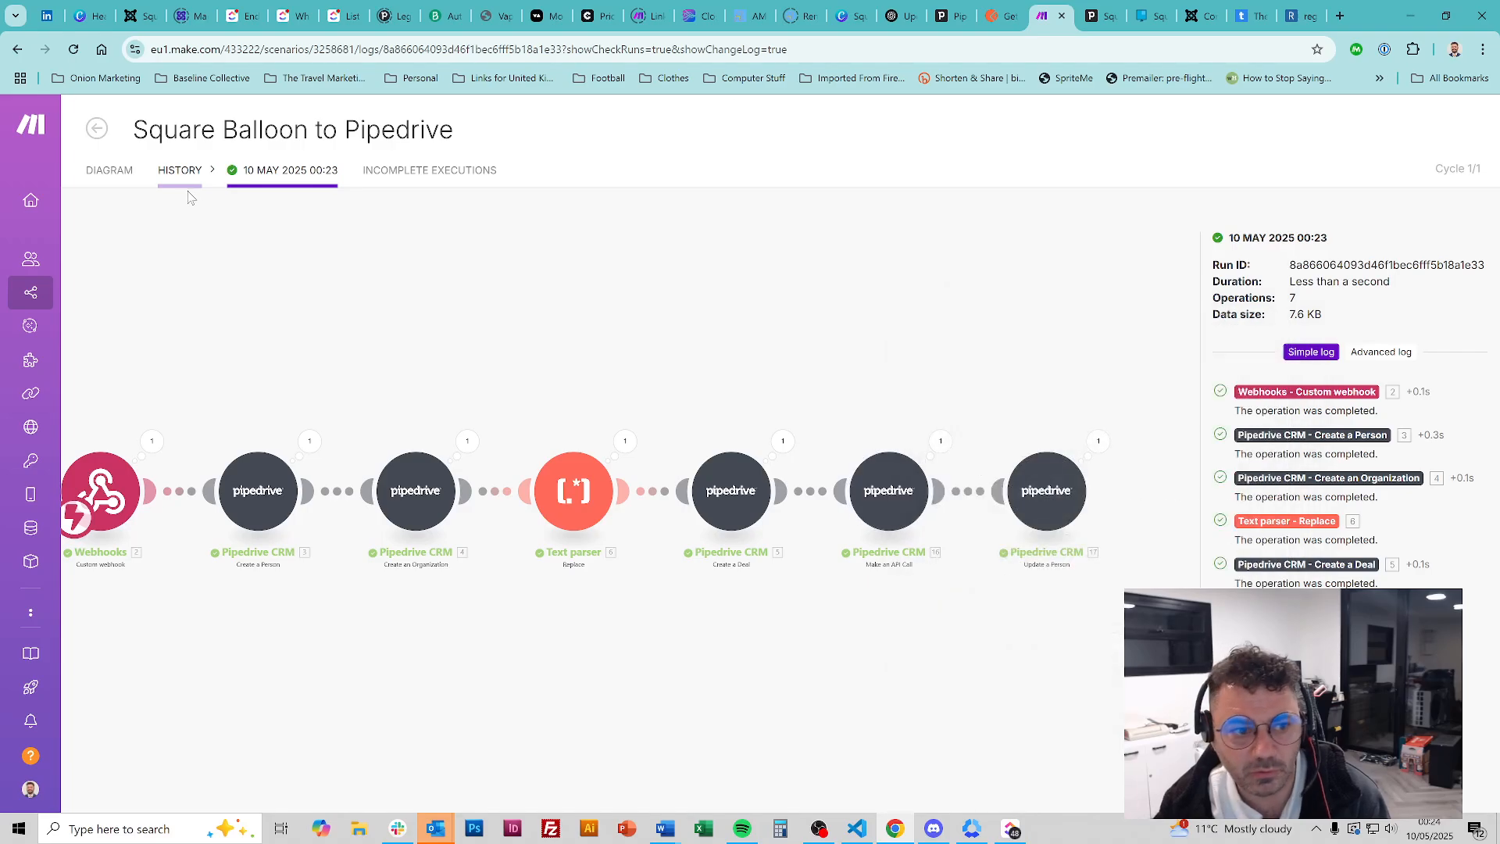
{"action": "left_click", "coordinate": [109, 170]}
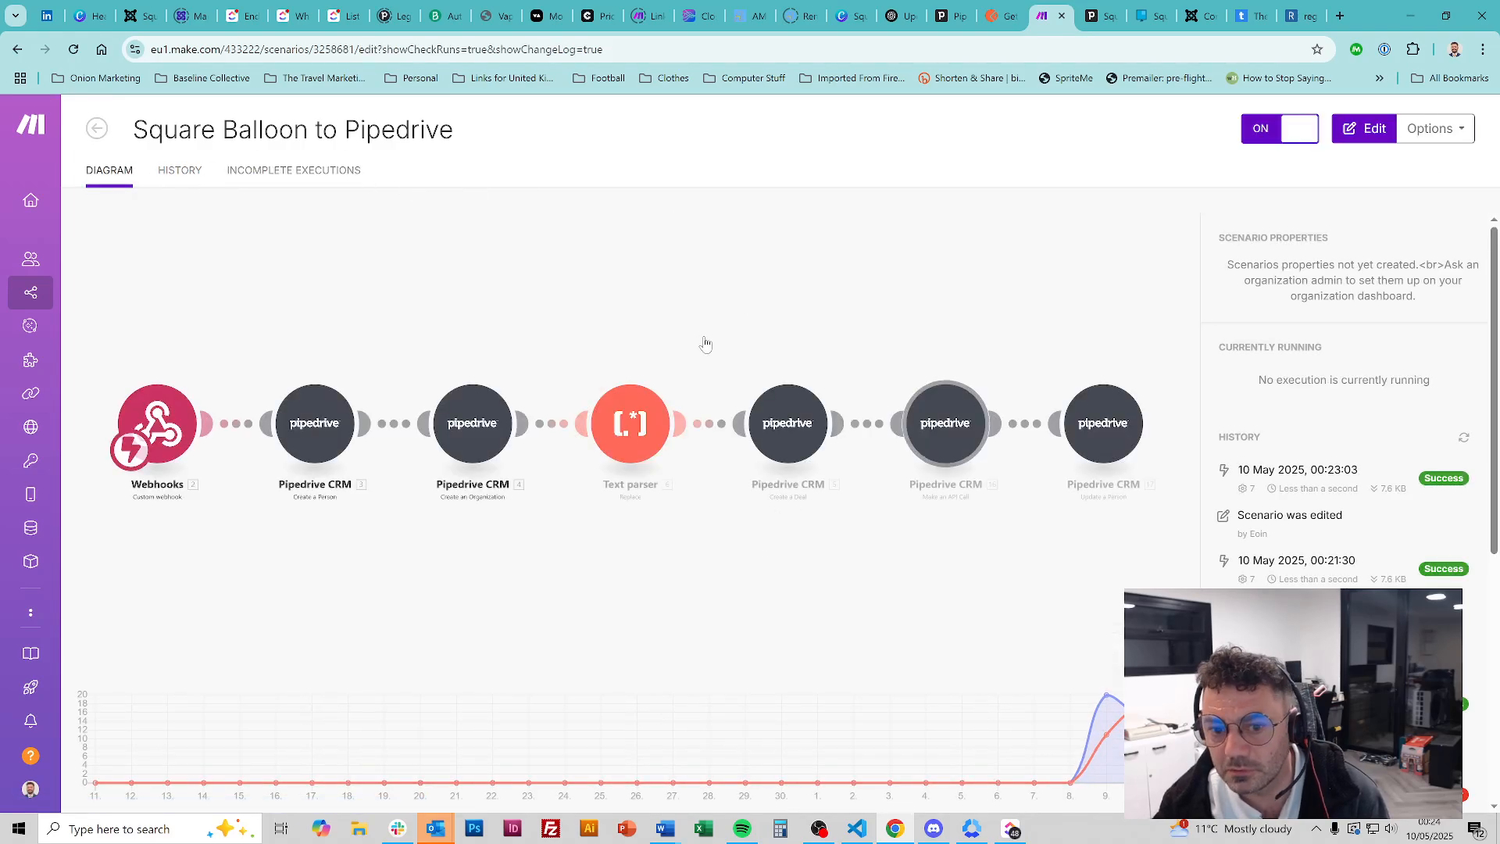
In the scenario editor, confirm the API call's PUT body maps Text and Website, and save it
{"action": "left_click", "coordinate": [943, 434]}
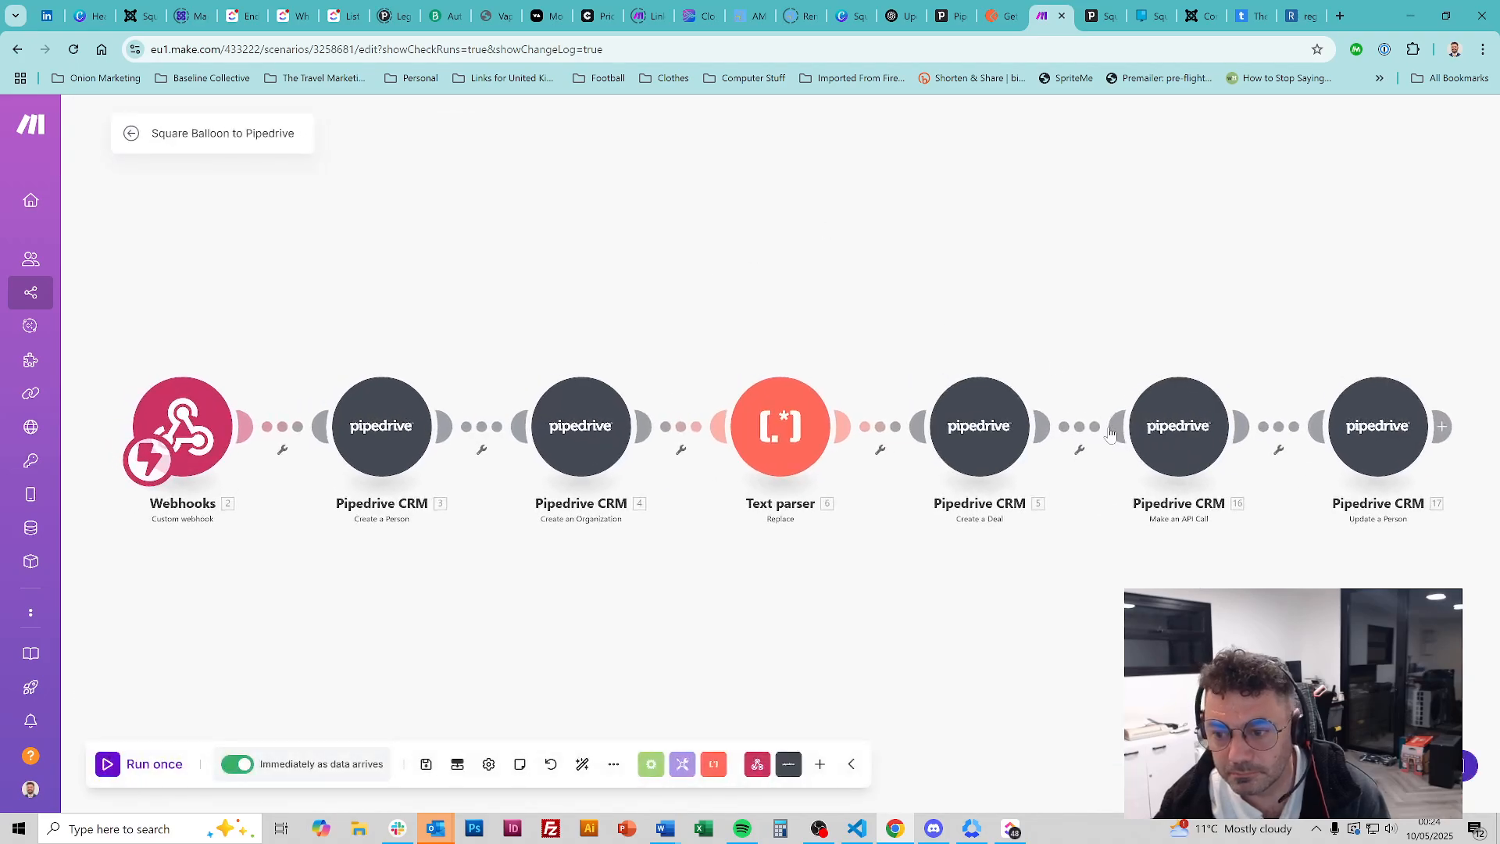
{"action": "left_click", "coordinate": [1179, 428]}
{"action": "scroll", "coordinate": [951, 507], "scroll_direction": "down", "scroll_amount": 3}
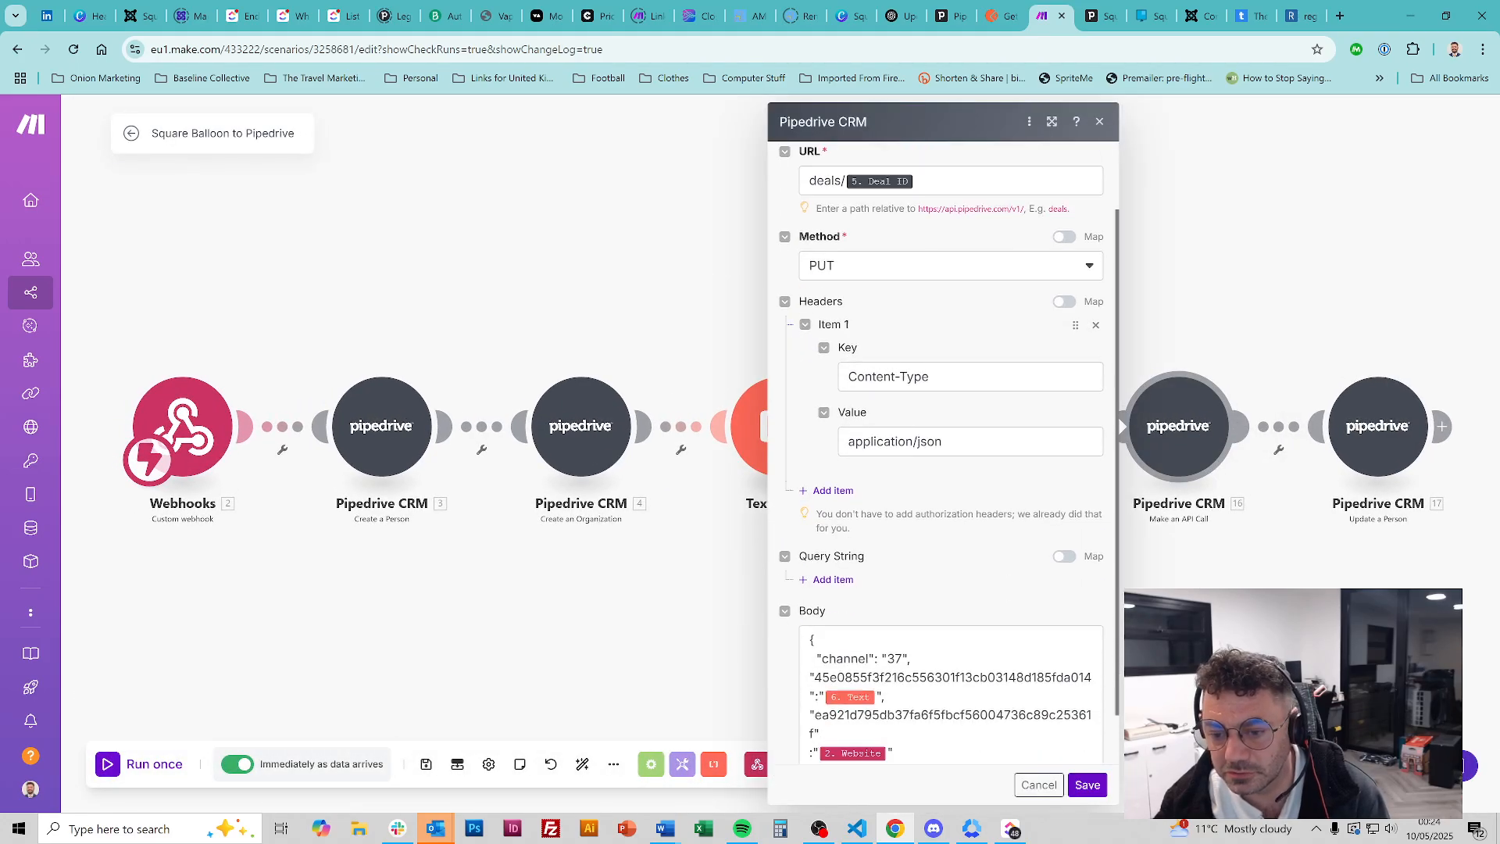
{"action": "left_click", "coordinate": [811, 698]}
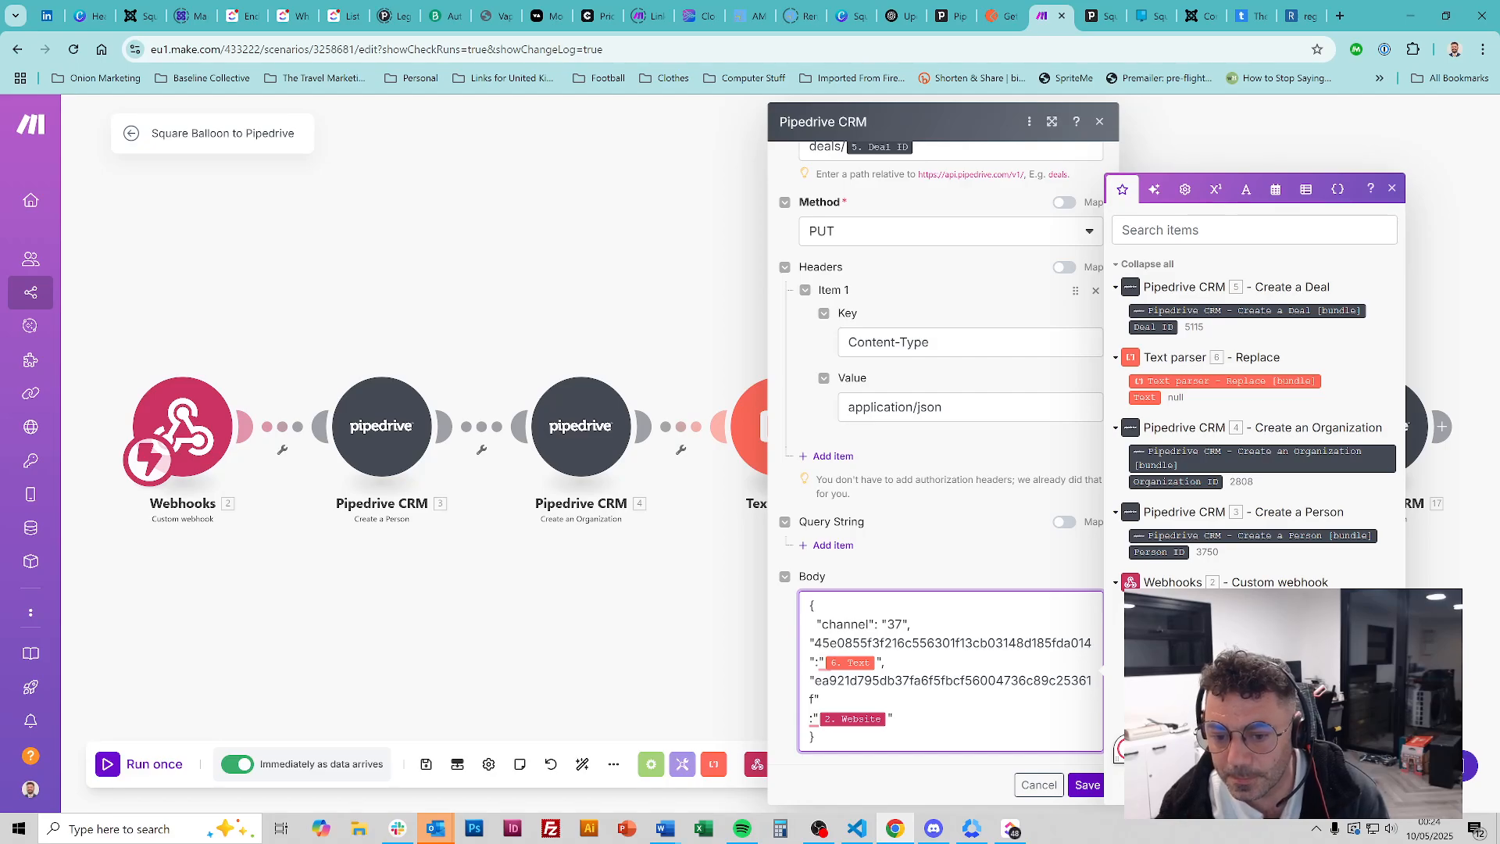
{"action": "left_click", "coordinate": [1086, 784]}
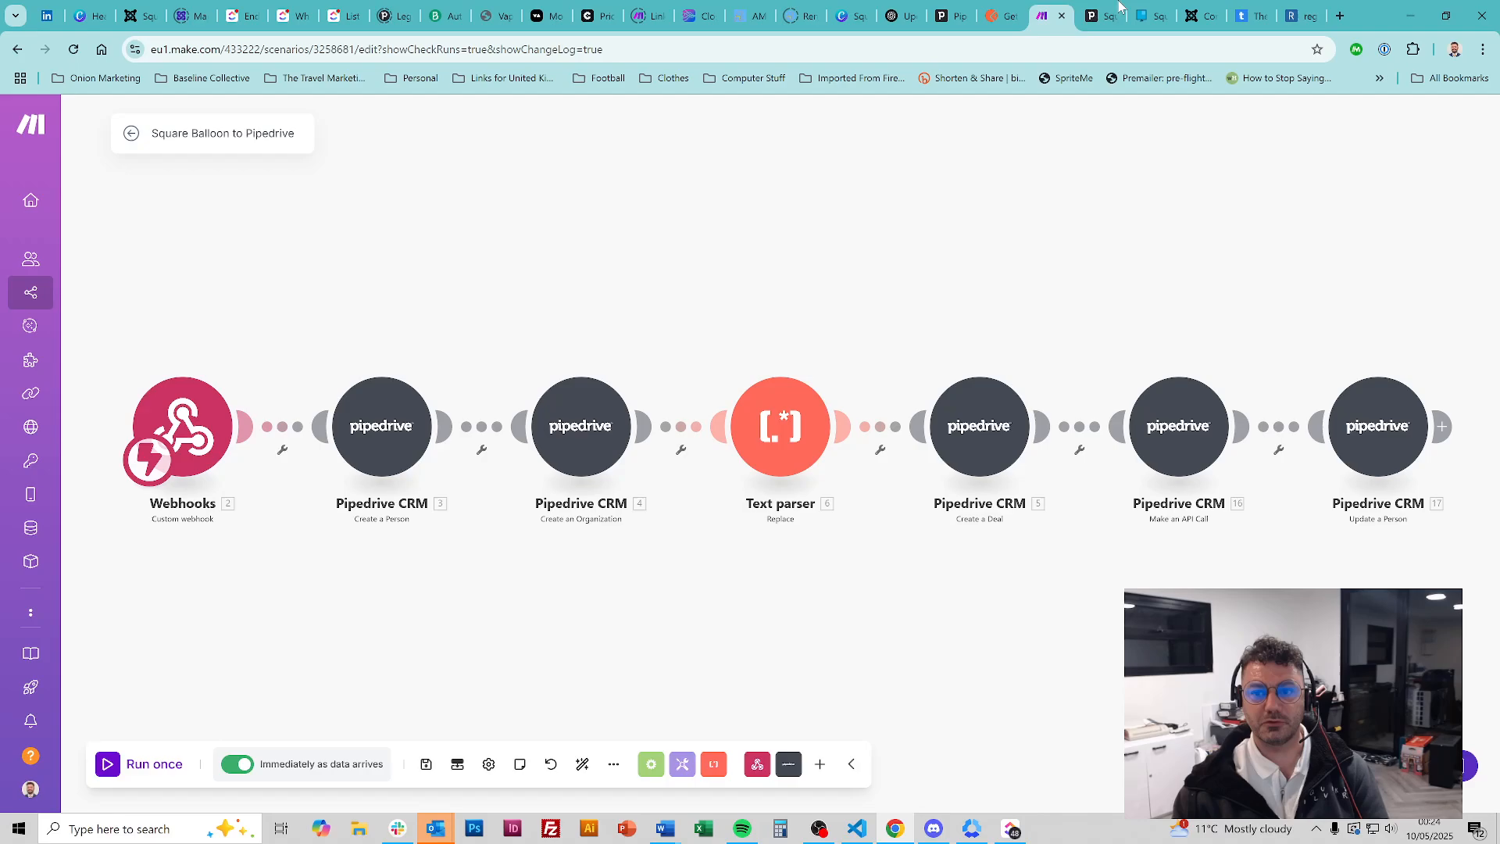
In Postman, open the Get all deals request from the Deals folder
{"action": "left_click", "coordinate": [996, 15]}
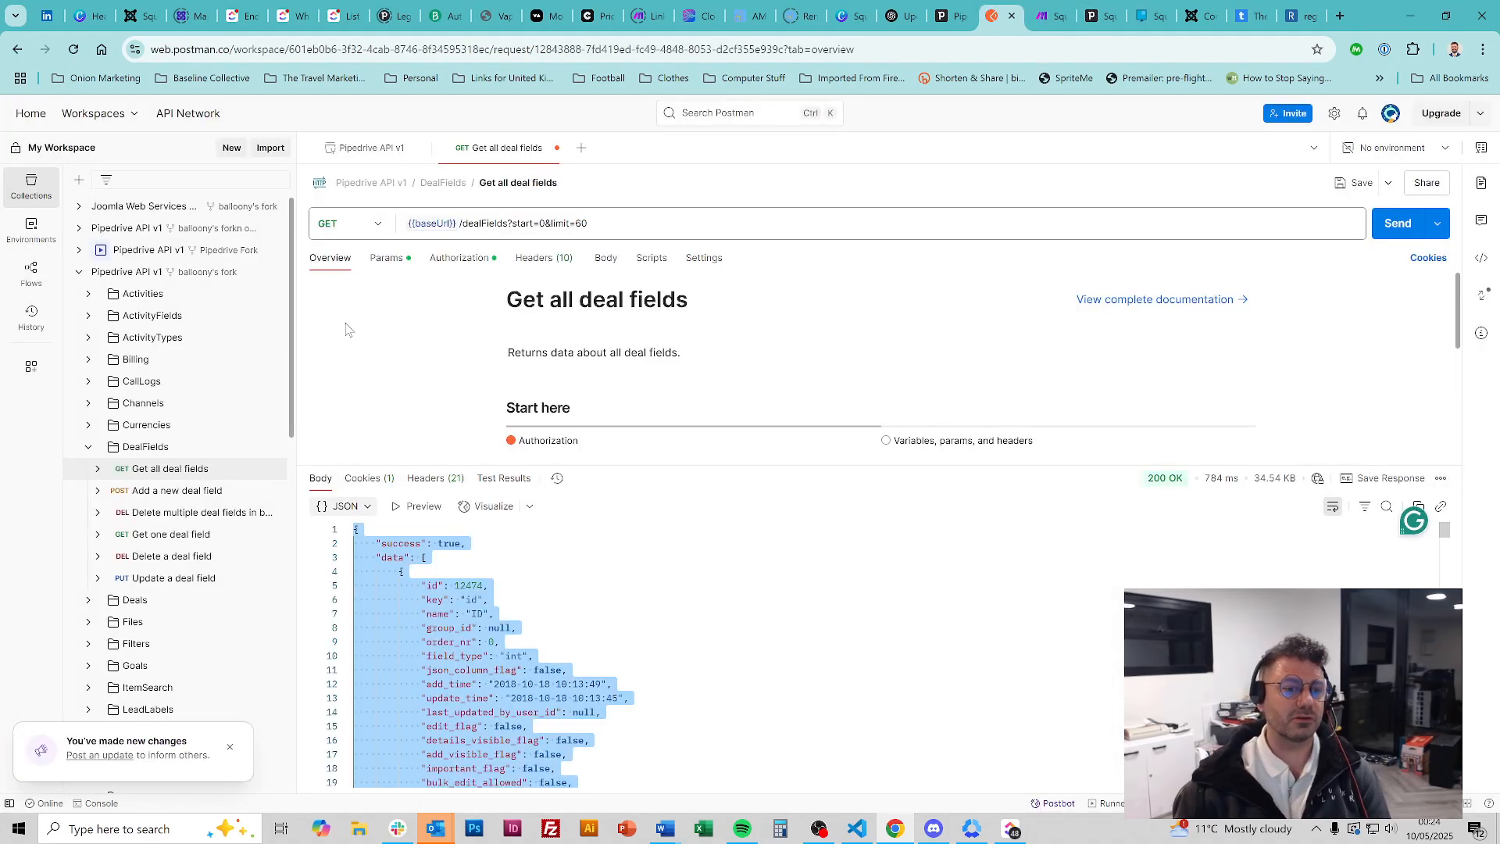
{"action": "left_click", "coordinate": [89, 450]}
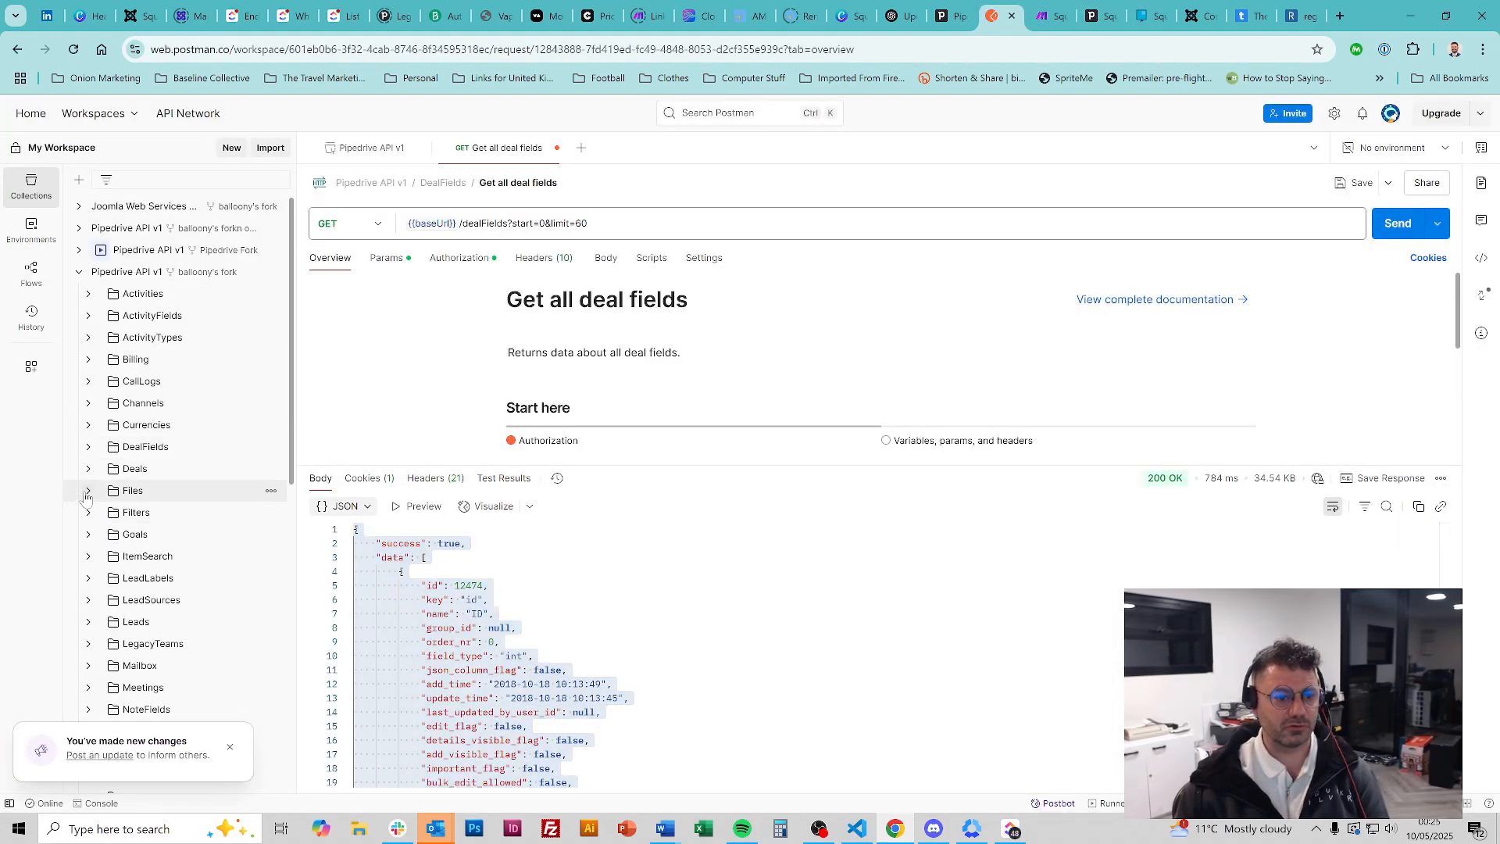
{"action": "left_click", "coordinate": [89, 469]}
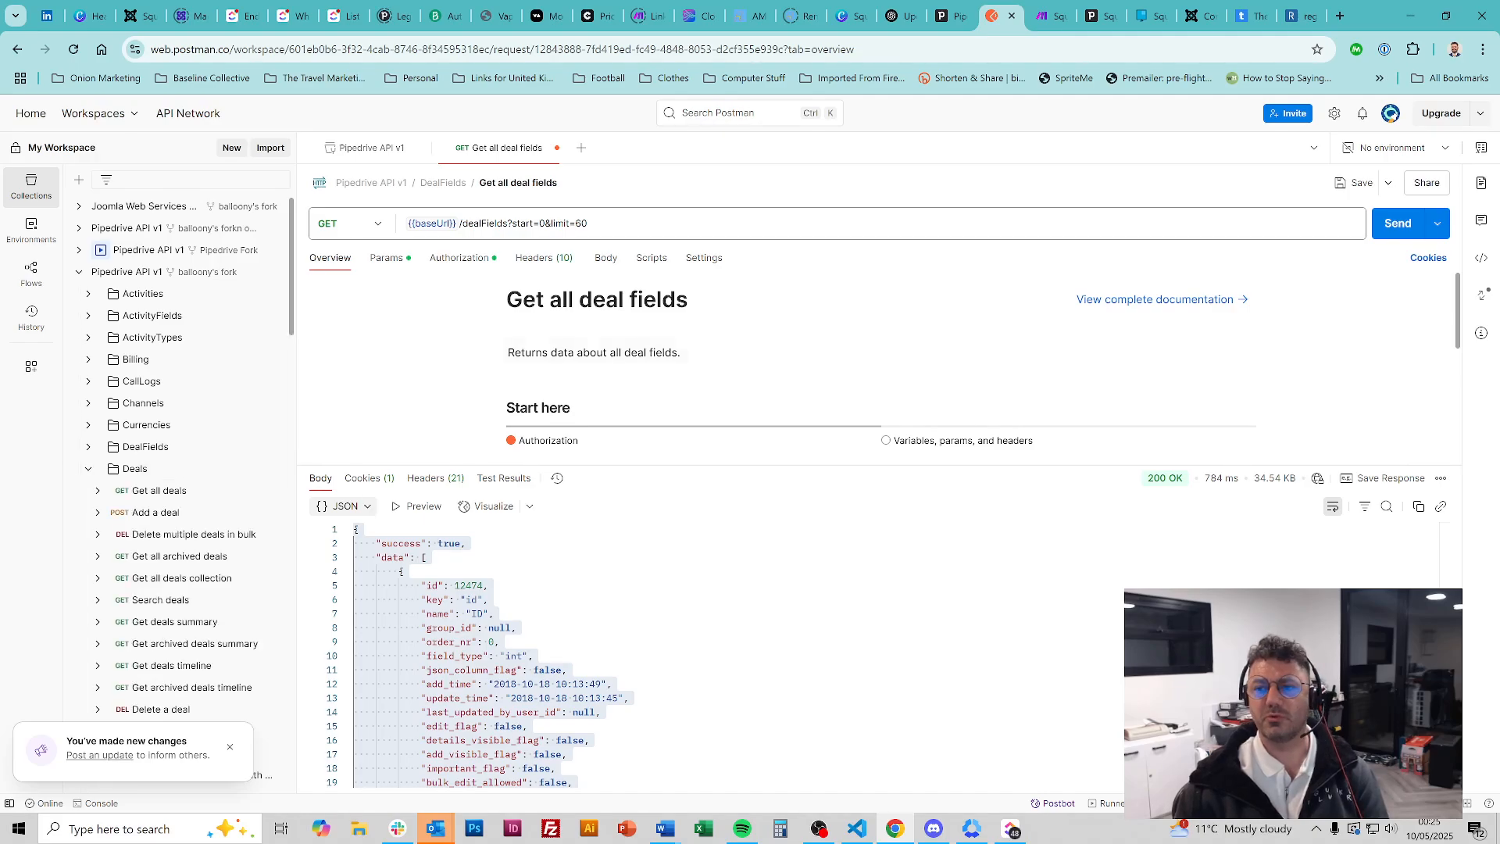
{"action": "left_click", "coordinate": [201, 495]}
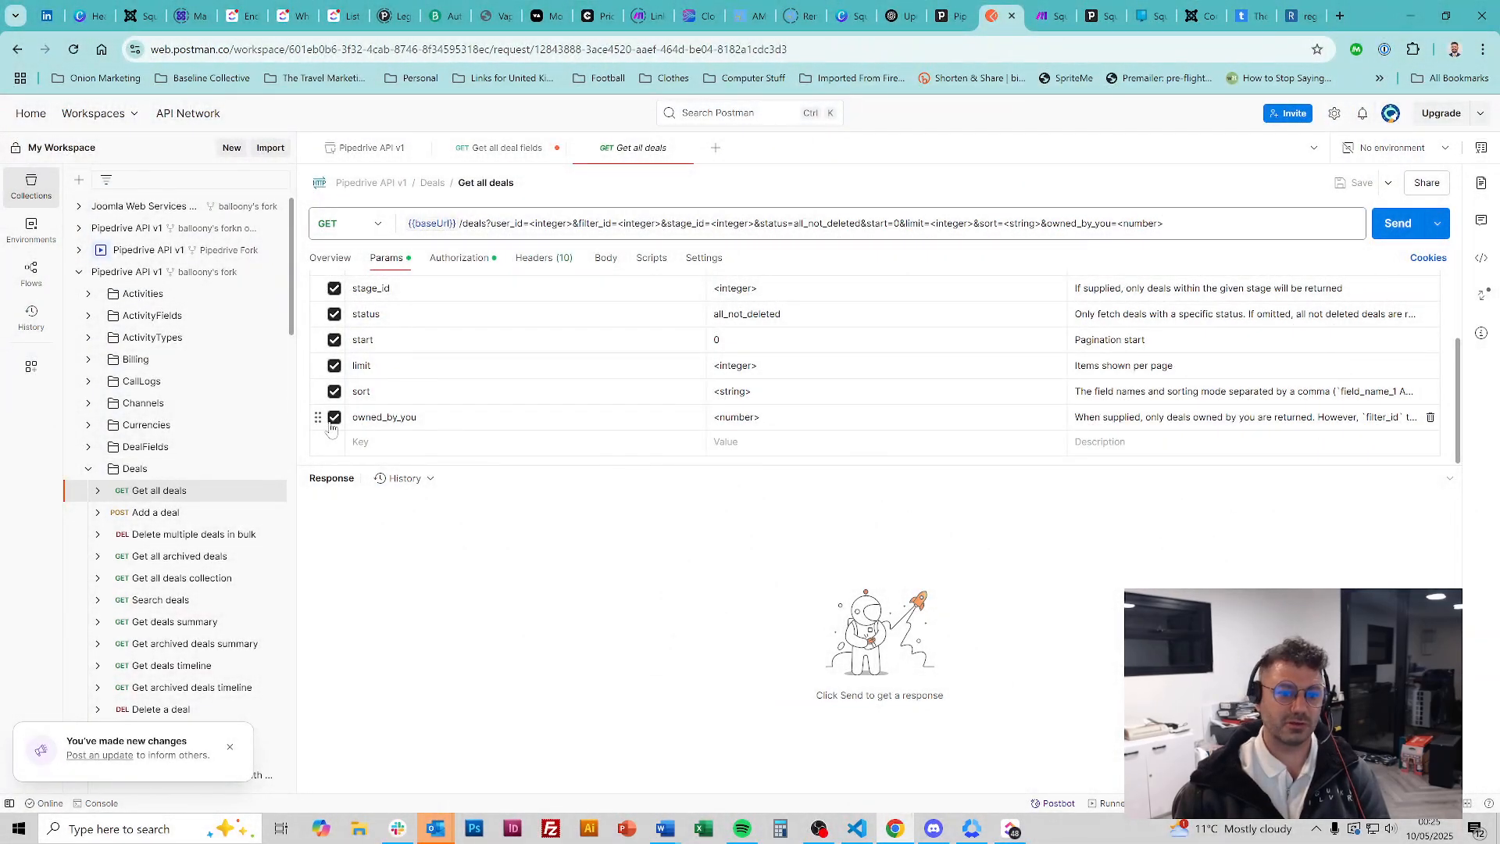
Turn off all eight query parameters, leaving {{baseUrl}}/deals, and return to Make
{"action": "left_click", "coordinate": [335, 416]}
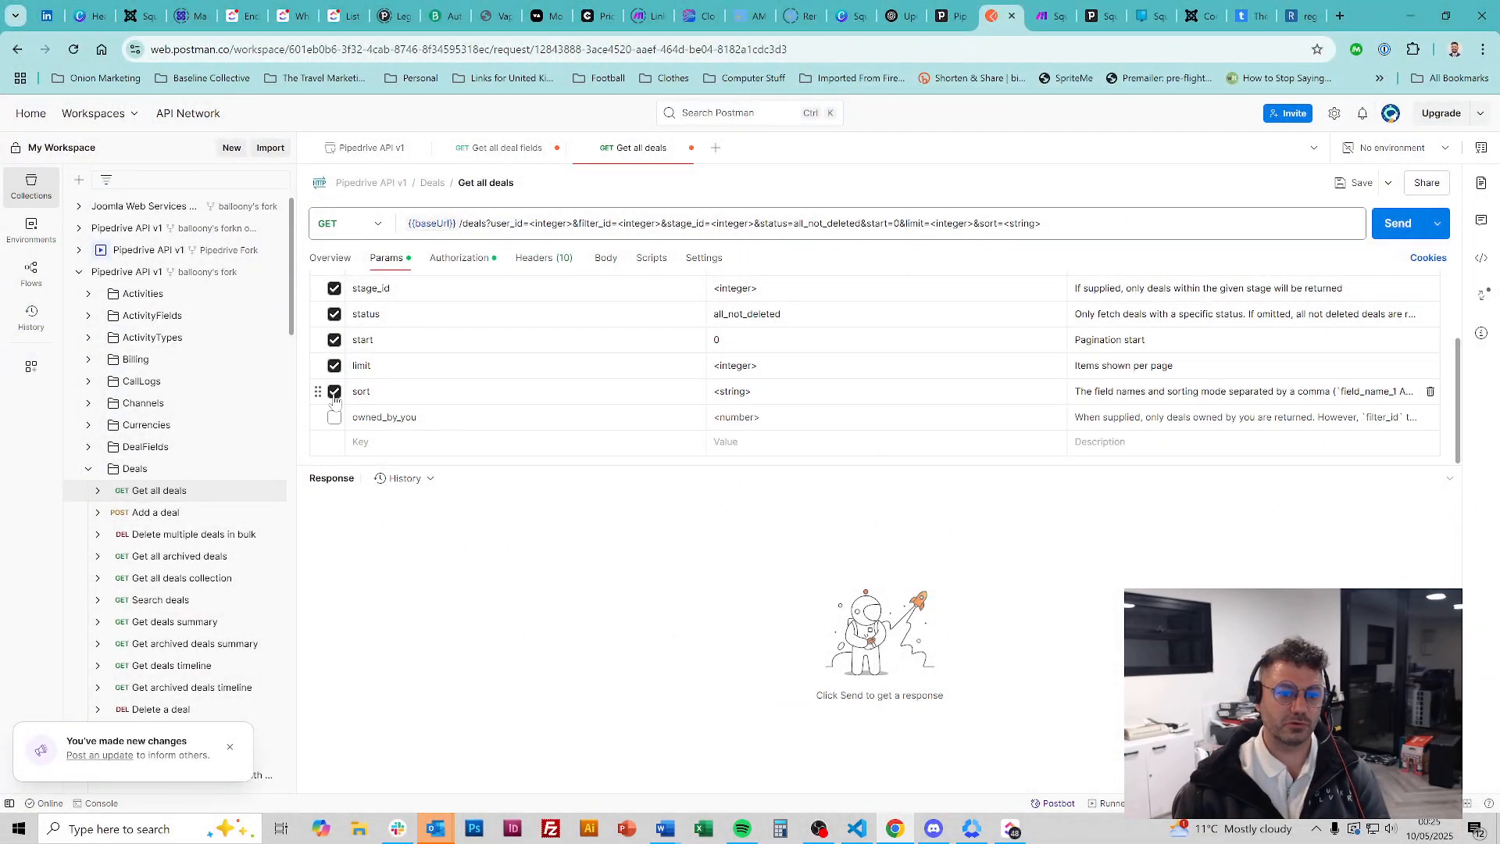
{"action": "left_click", "coordinate": [335, 390]}
{"action": "left_click", "coordinate": [334, 365]}
{"action": "left_click", "coordinate": [334, 339]}
{"action": "left_click", "coordinate": [334, 313]}
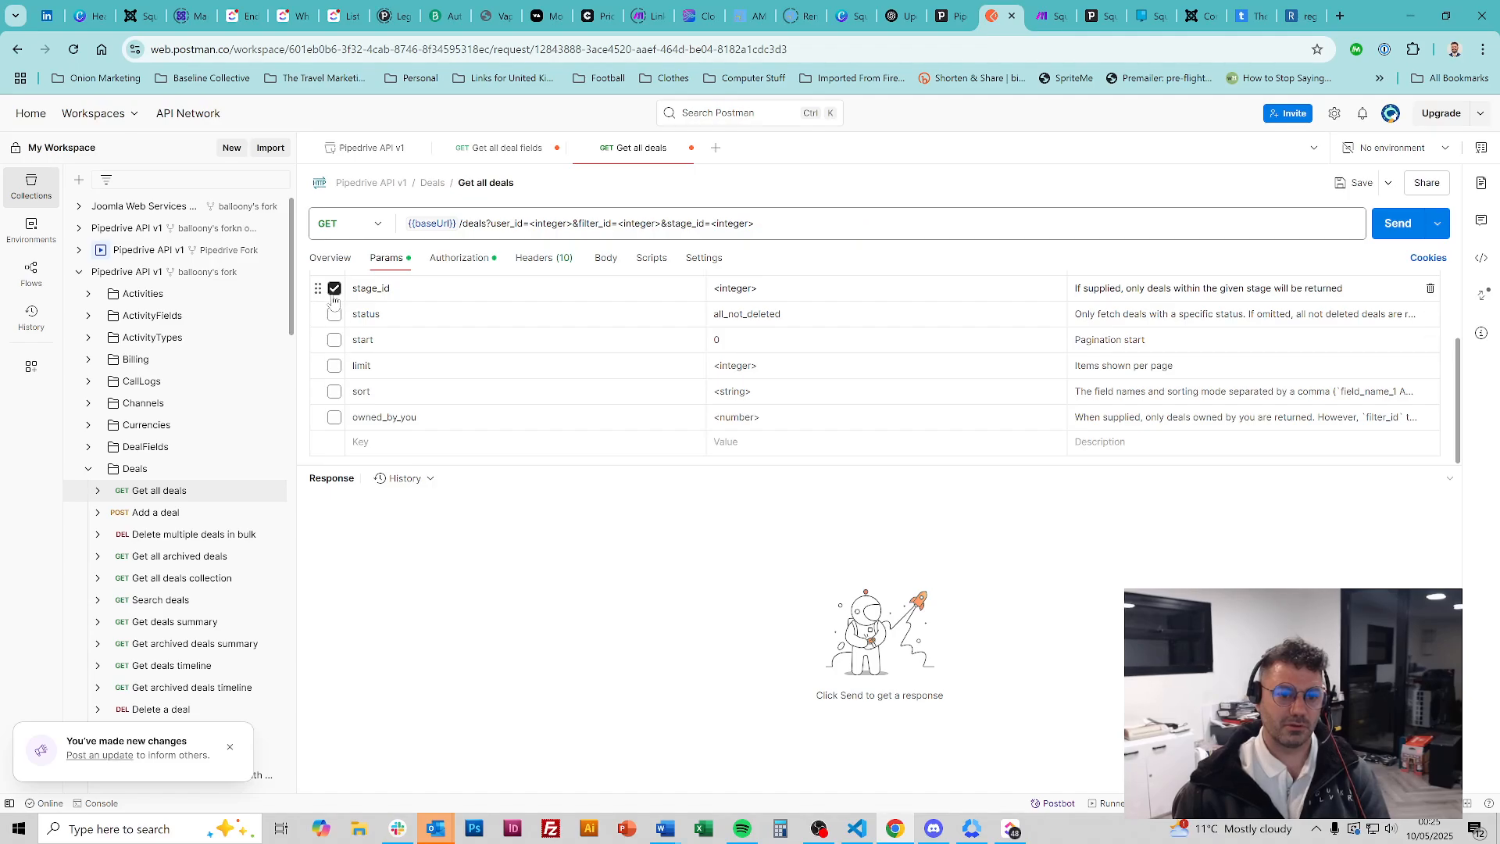
{"action": "left_click", "coordinate": [334, 288]}
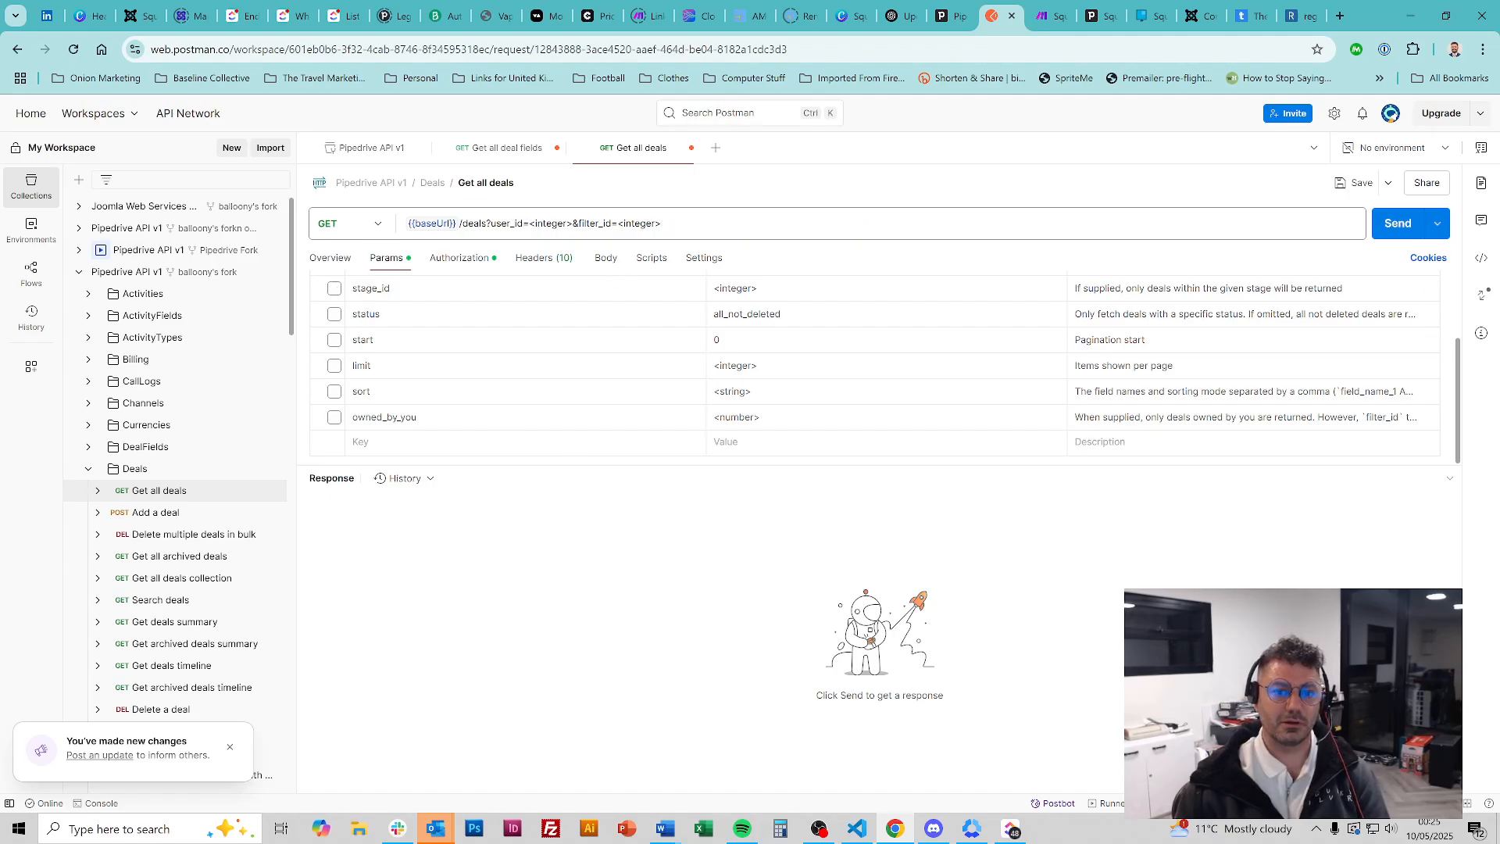
{"action": "scroll", "coordinate": [487, 419], "scroll_direction": "up", "scroll_amount": 3}
{"action": "left_click", "coordinate": [334, 359]}
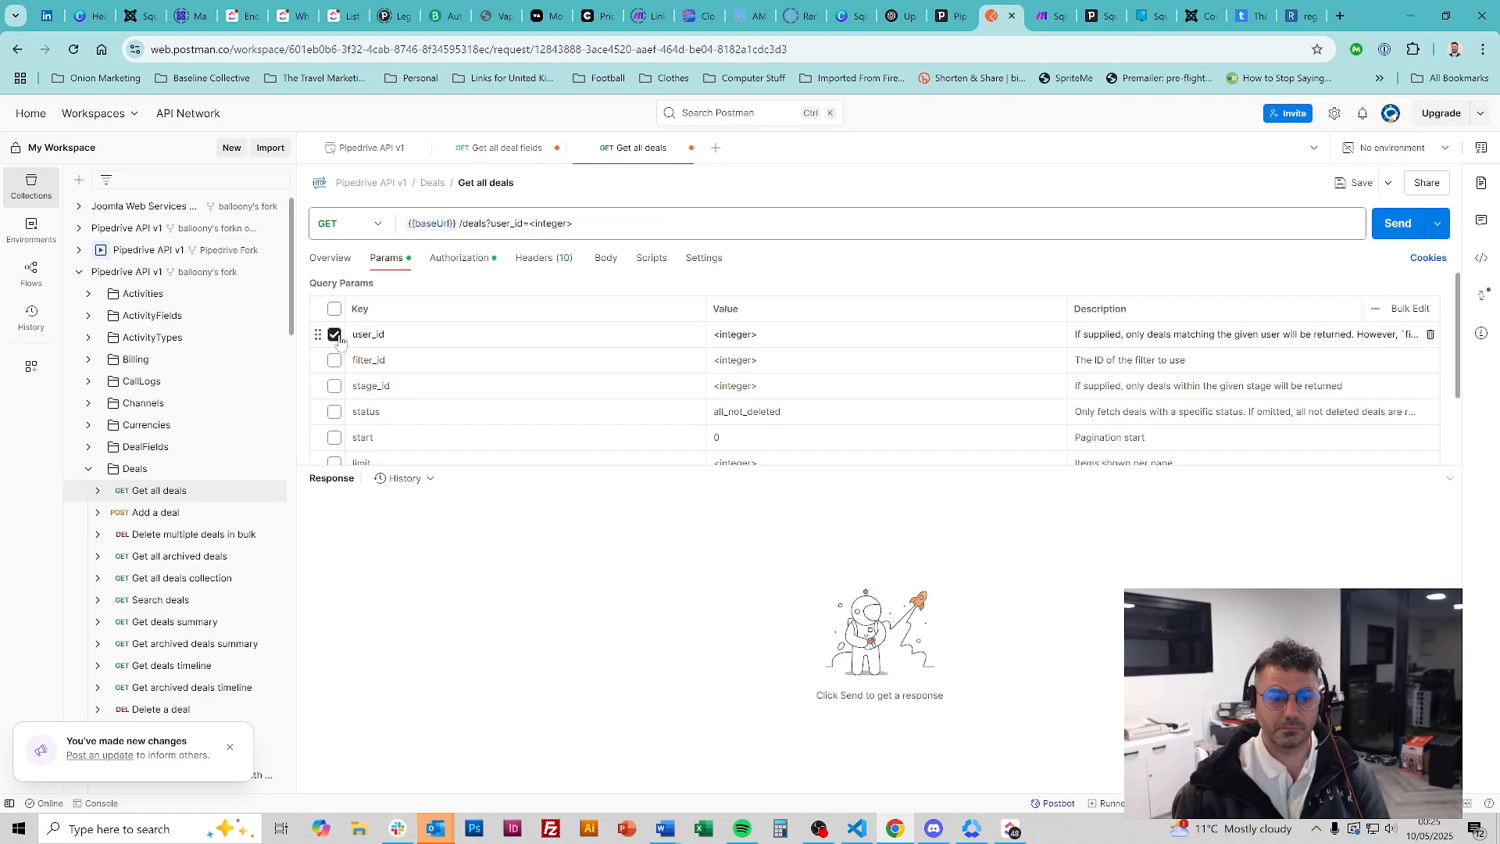
{"action": "left_click", "coordinate": [335, 334]}
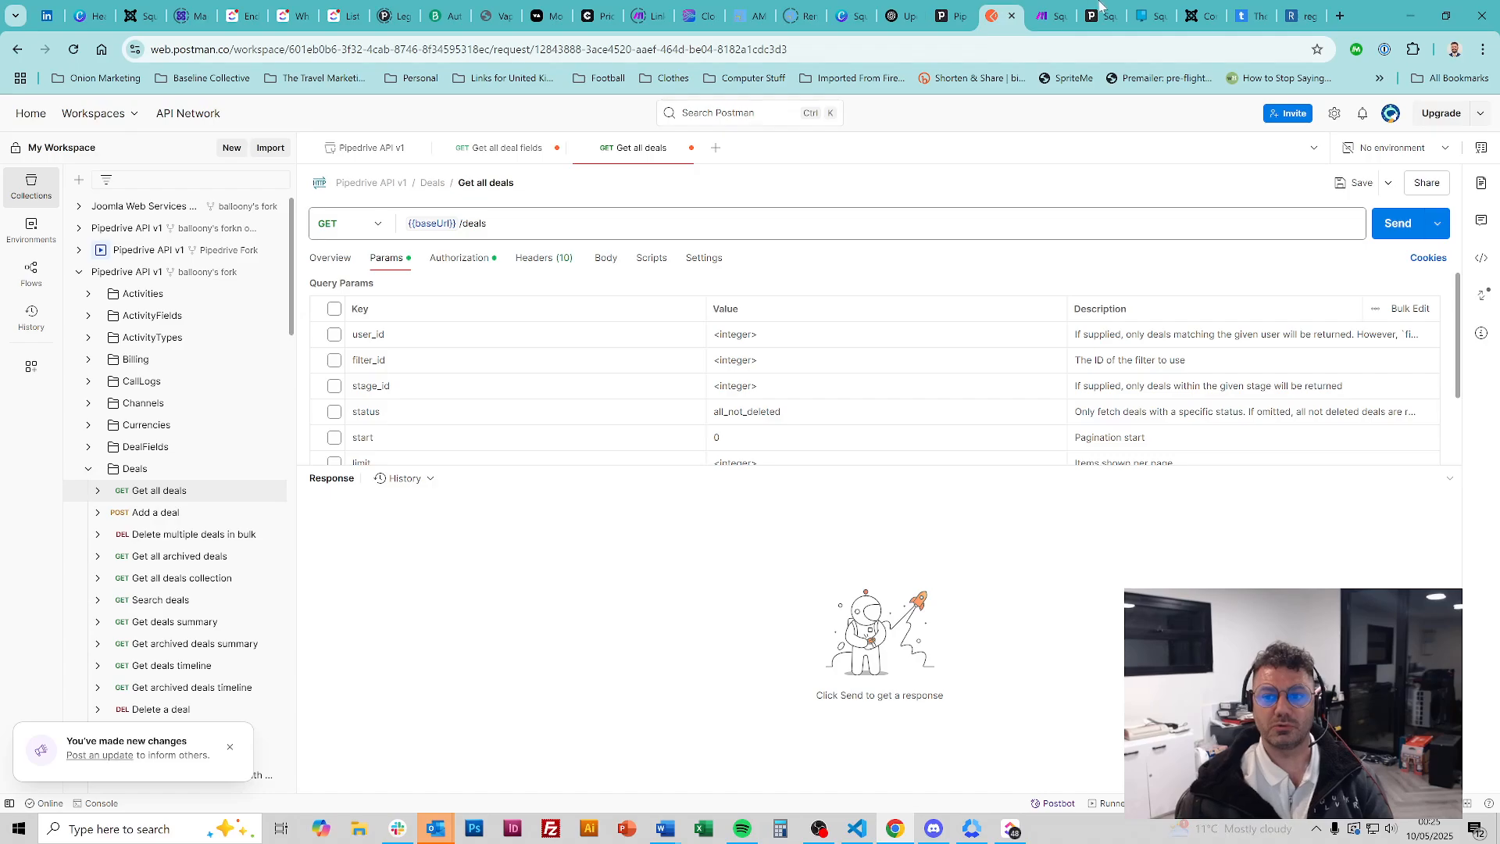
{"action": "left_click", "coordinate": [1050, 16]}
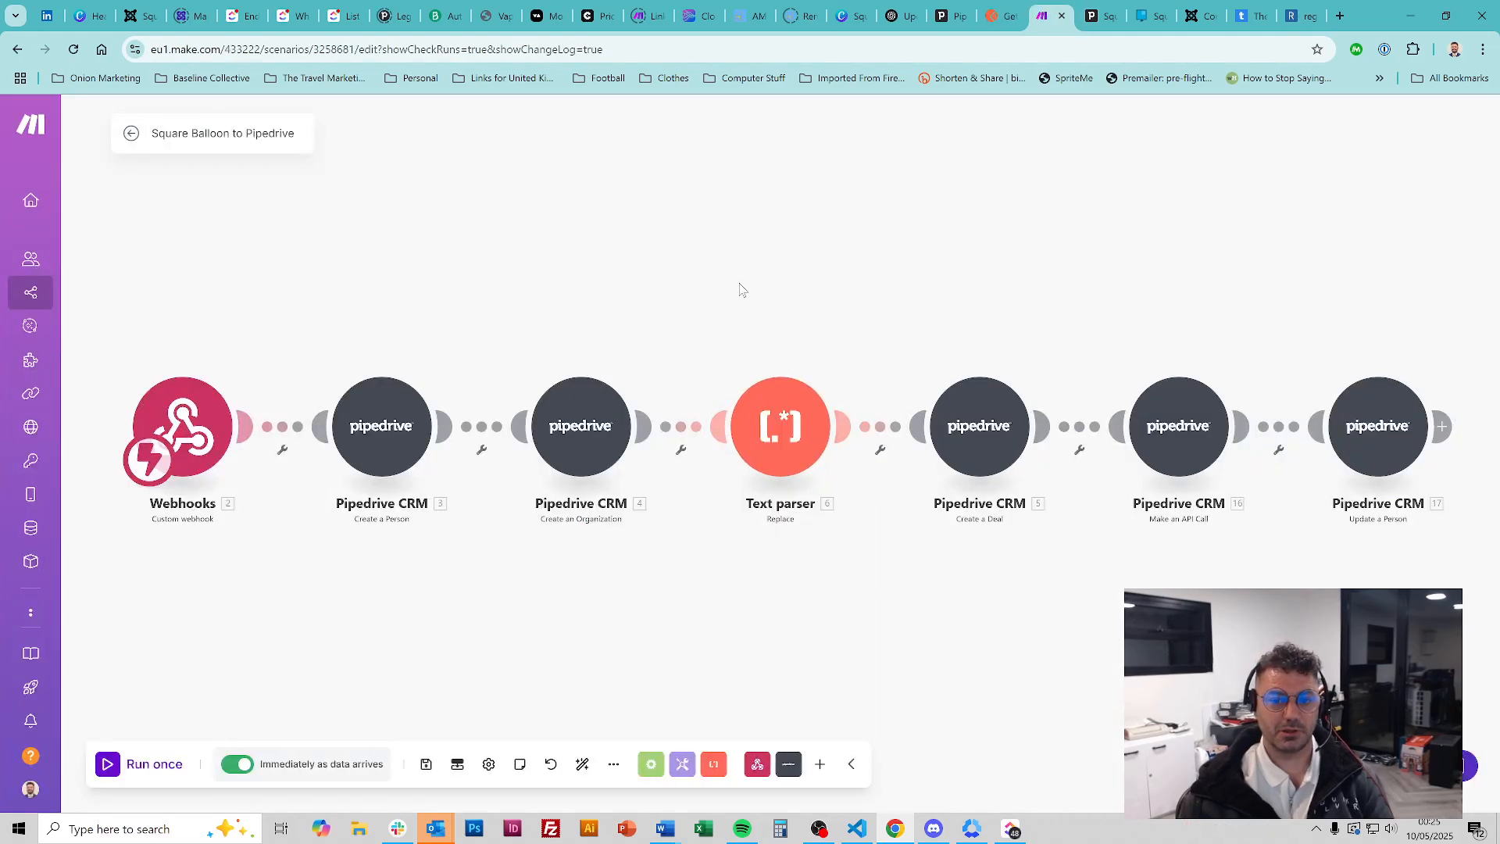